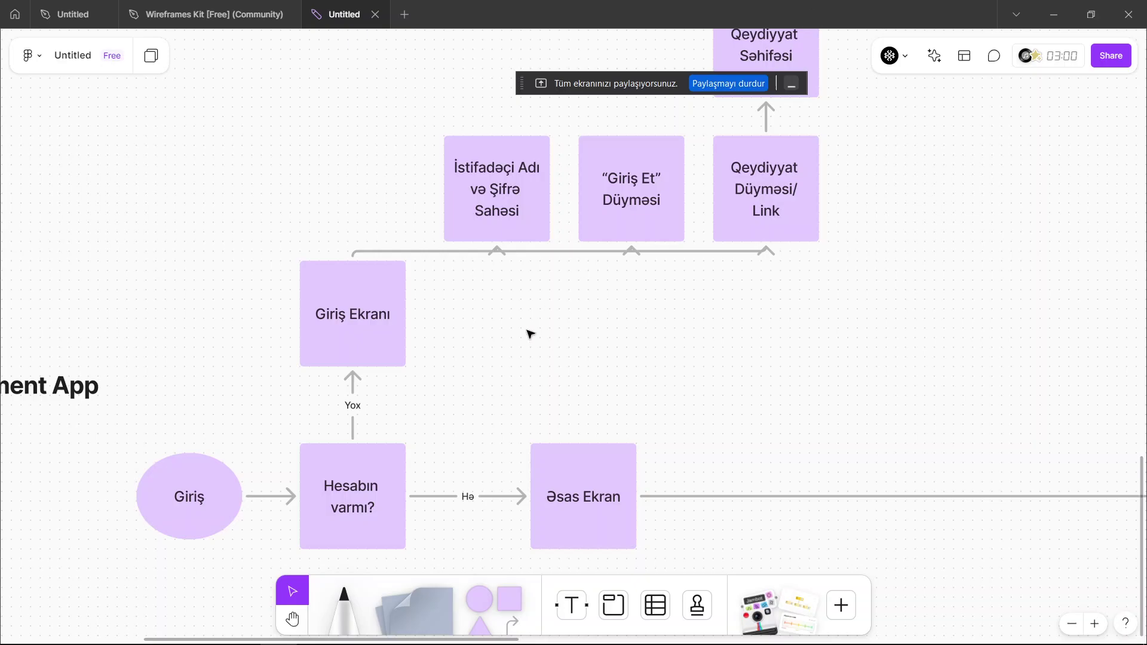
Step: Pan around the FigJam flowchart board to inspect it
scroll(530, 333, down, 5)
scroll(495, 341, up, 4)
scroll(419, 394, up, 2)
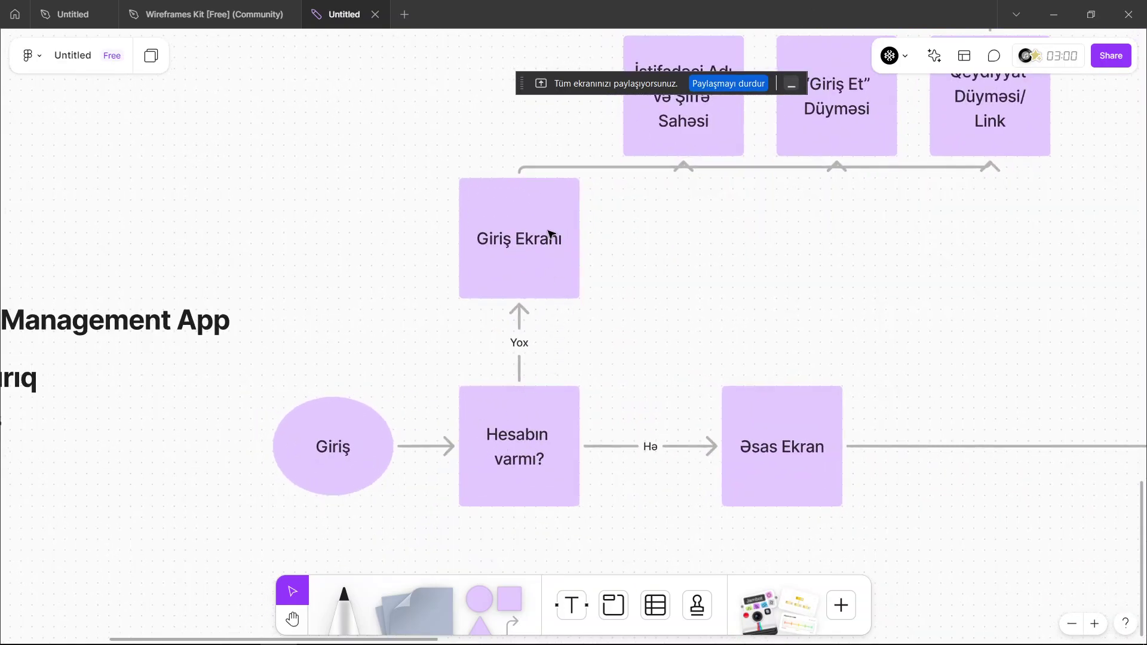
scroll(548, 233, up, 5)
scroll(548, 233, right, 2)
scroll(548, 233, right, 1)
scroll(478, 323, right, 1)
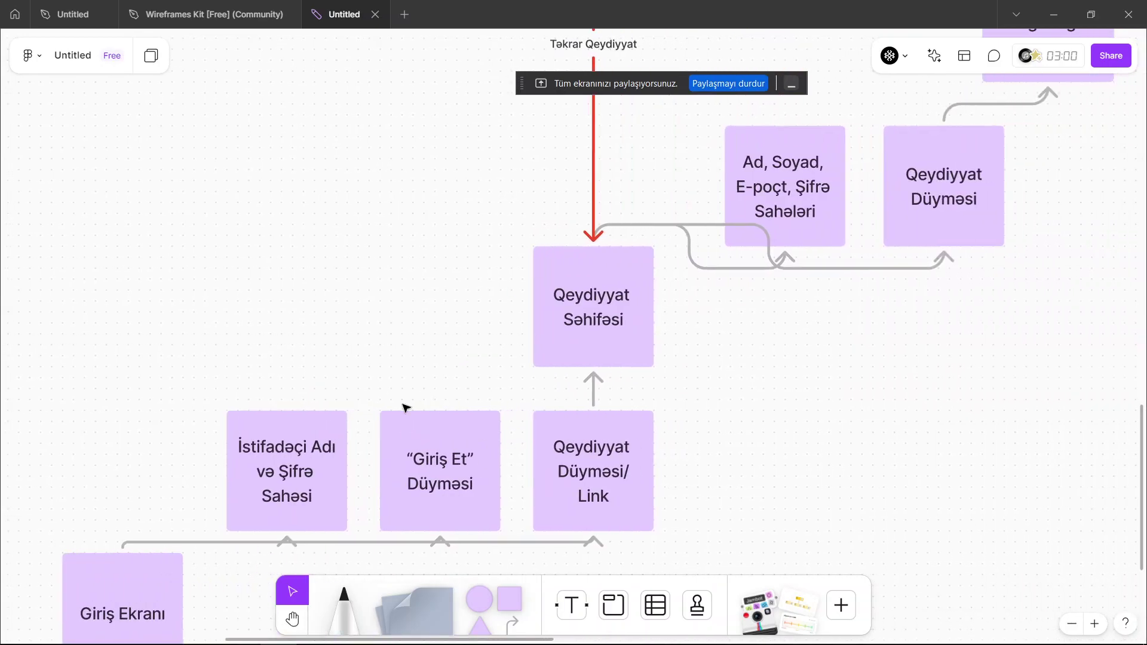
scroll(395, 409, down, 3)
scroll(405, 402, down, 5)
scroll(375, 362, down, 1)
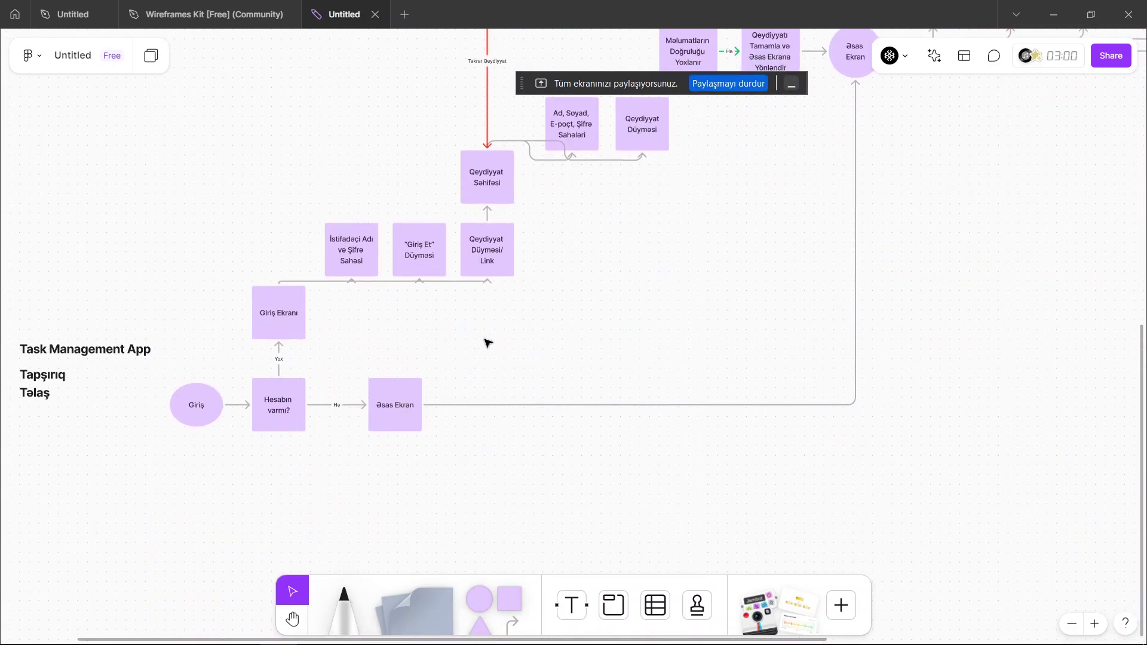
scroll(488, 343, right, 4)
scroll(488, 343, up, 1)
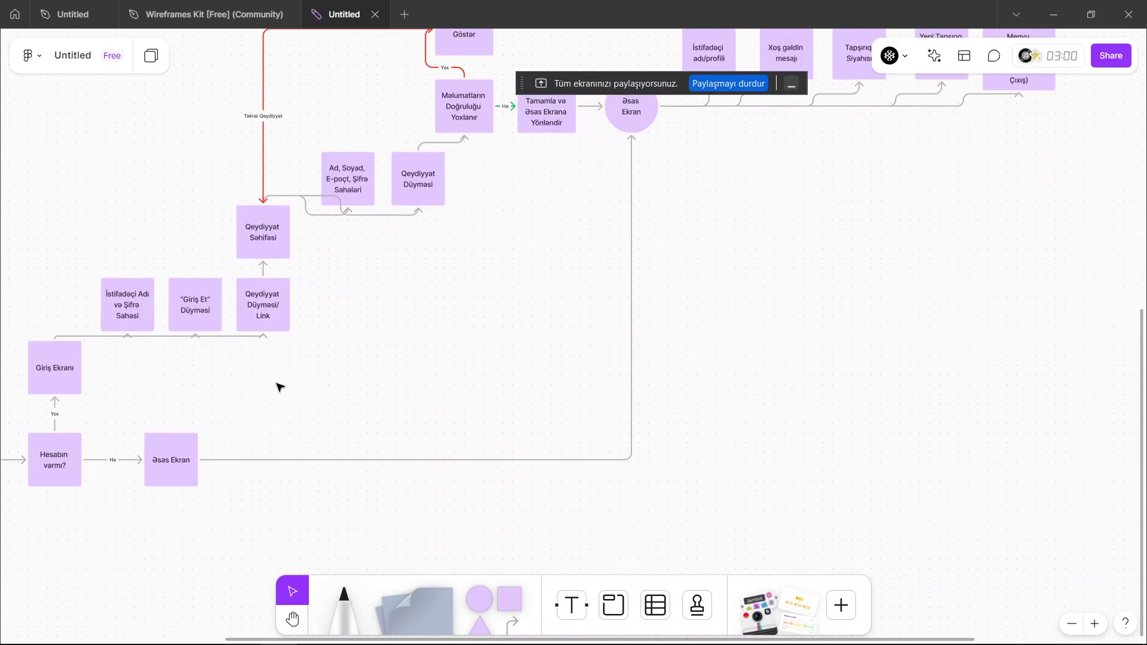
scroll(280, 388, up, 2)
scroll(276, 384, up, 2)
scroll(277, 384, right, 1)
scroll(322, 366, left, 1)
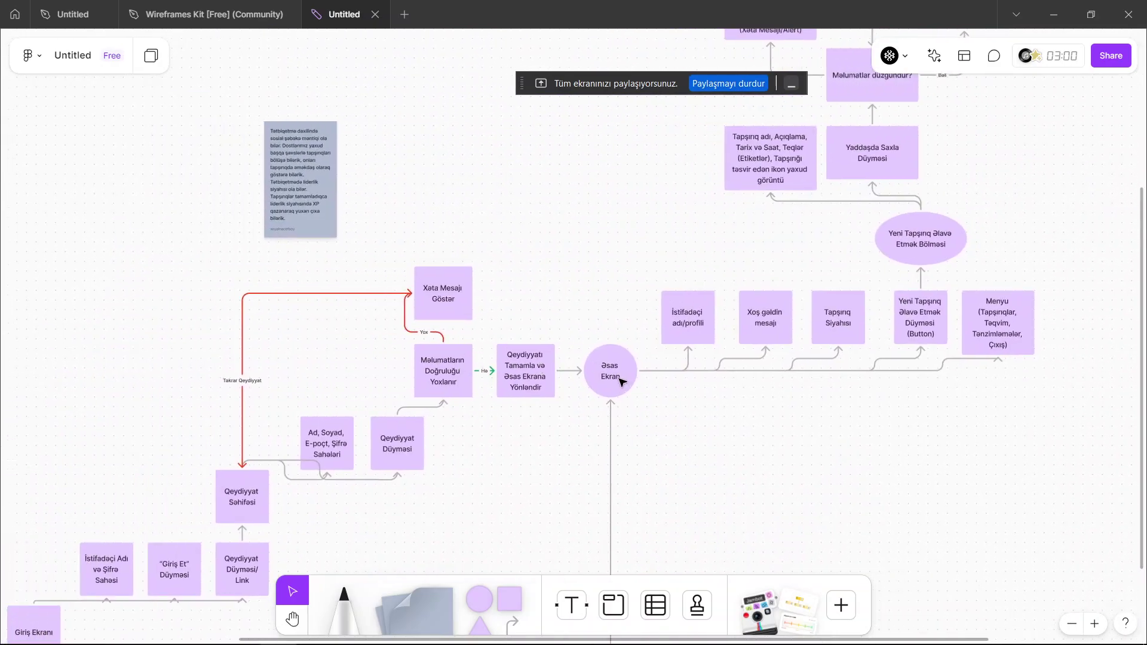
scroll(621, 382, down, 1)
scroll(621, 384, right, 3)
scroll(622, 380, right, 1)
scroll(621, 380, up, 1)
scroll(598, 407, up, 2)
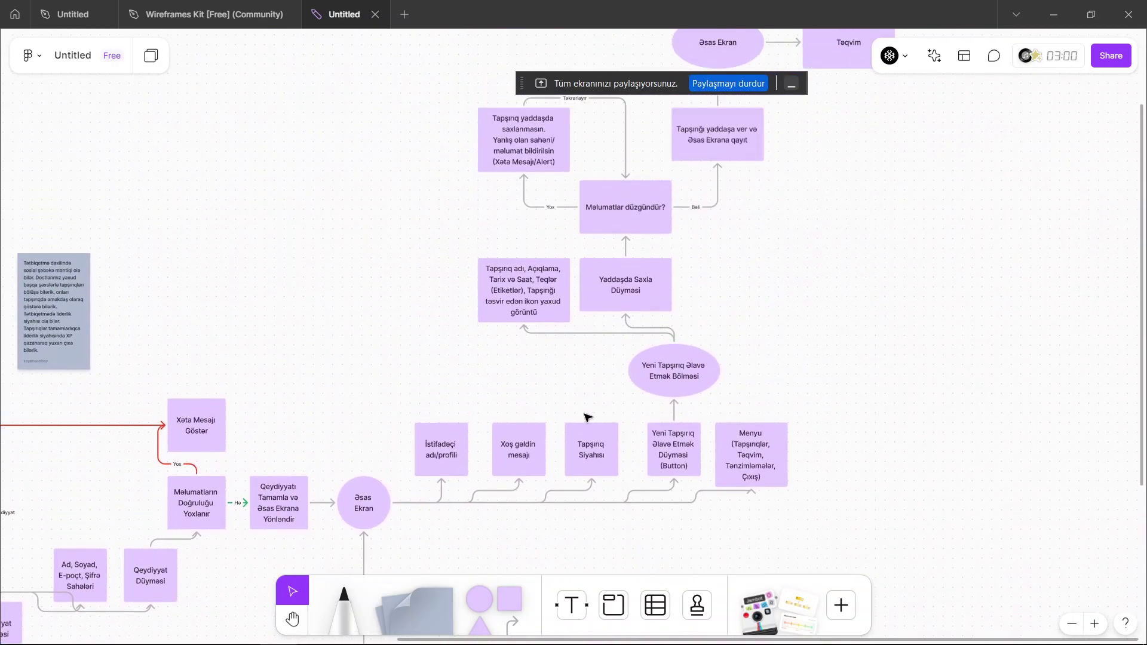
scroll(588, 417, down, 1)
scroll(451, 391, down, 5)
scroll(451, 393, down, 3)
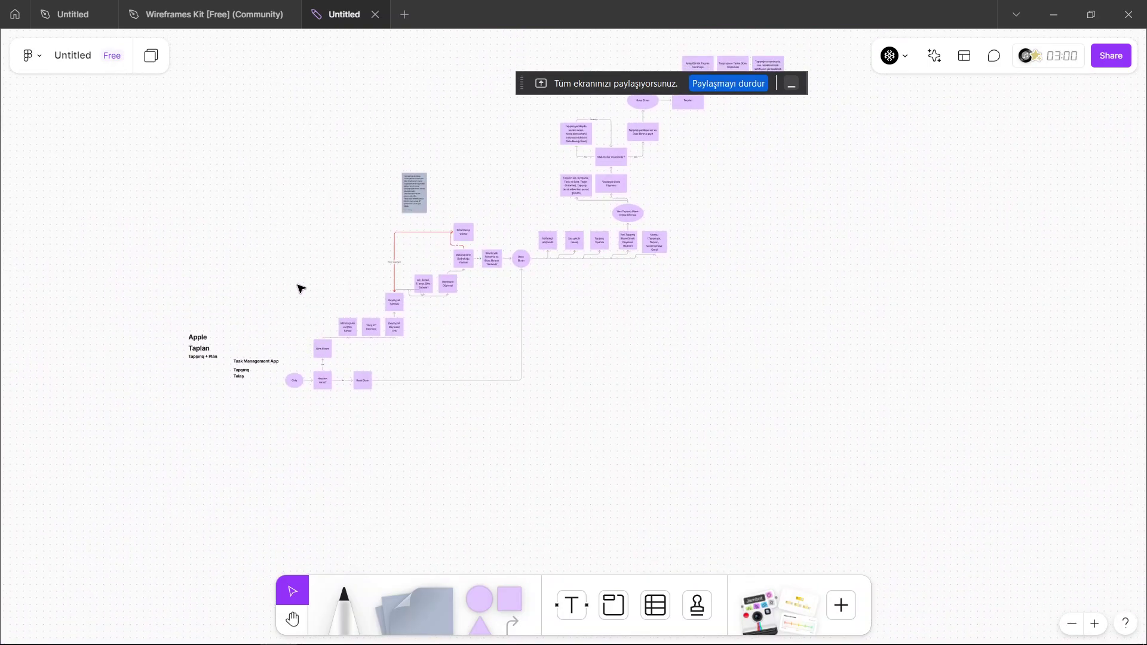
mouse_move(167, 630)
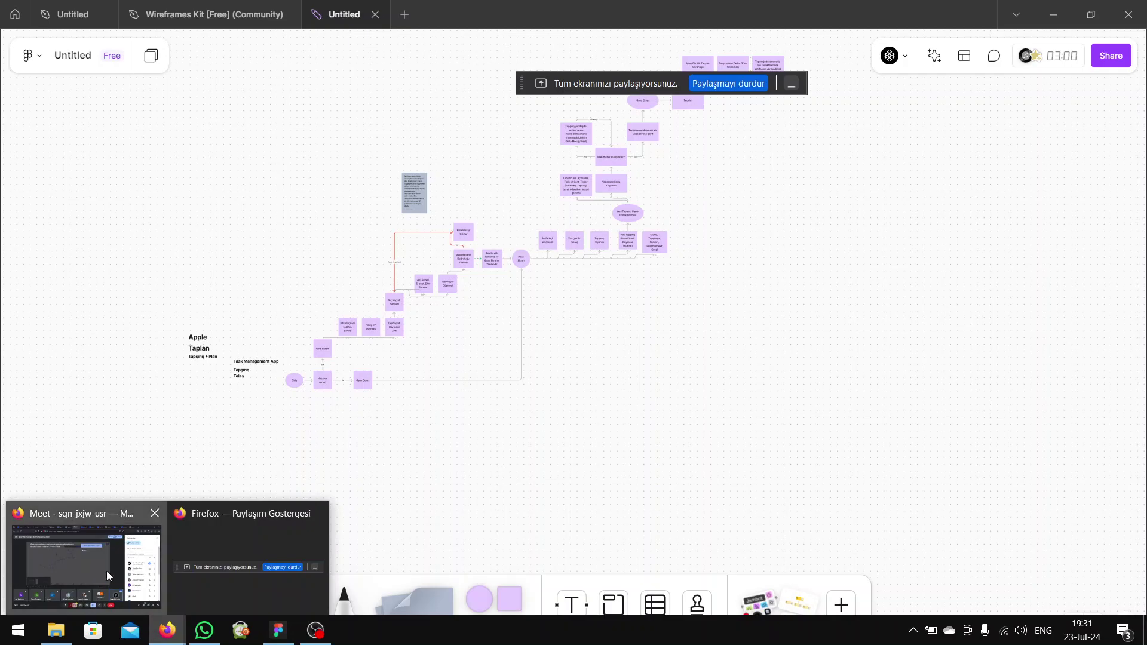
Step: Search Google for 'flowchart' in a new Firefox tab
click(106, 572)
key(ctrl+t)
text(flowcha)
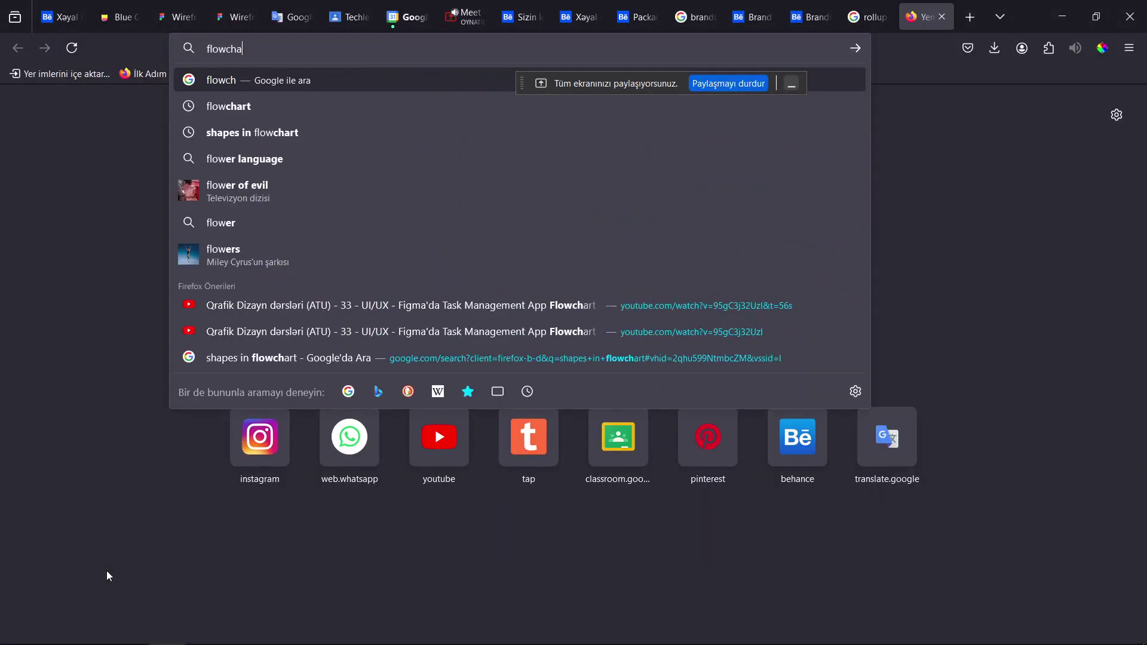
text(rt)
key(Return)
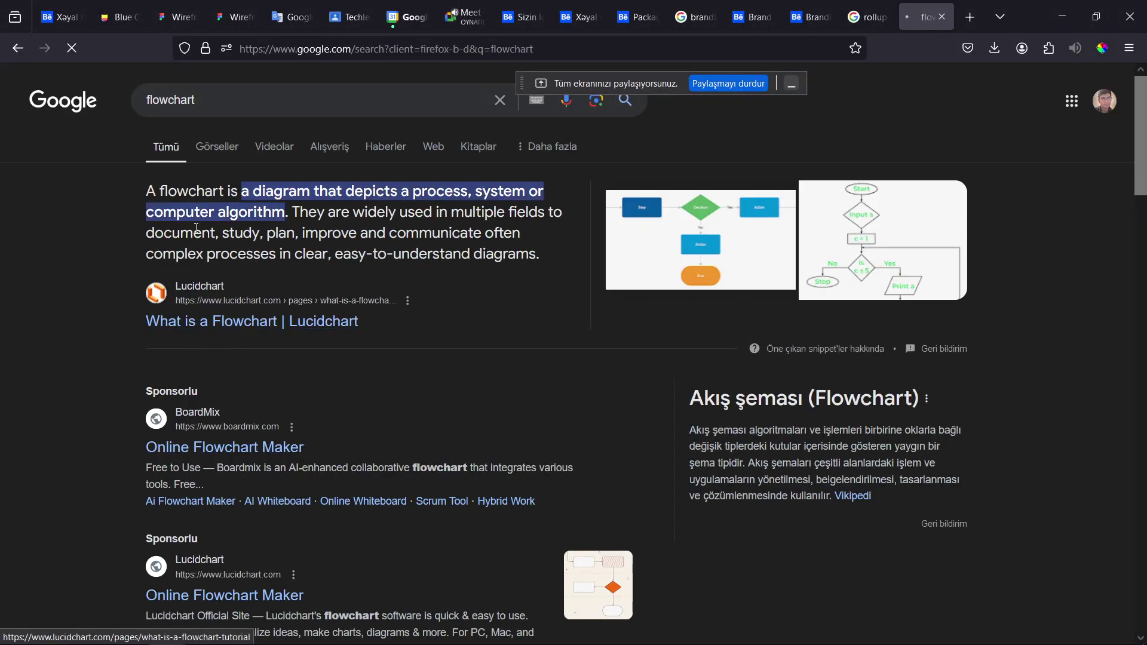
Step: View the SmartDraw flowchart example at normal zoom, then return to the FigJam board
click(702, 247)
ctrl+scroll(1017, 230, up, 1)
ctrl+scroll(1020, 231, up, 5)
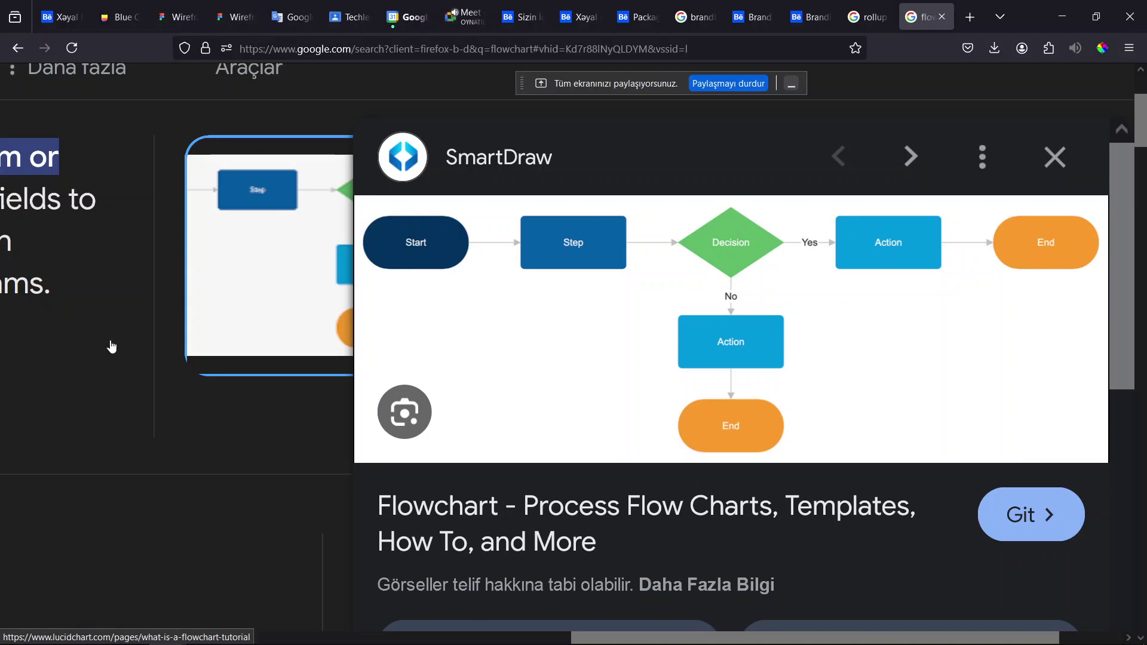
key(ctrl+0)
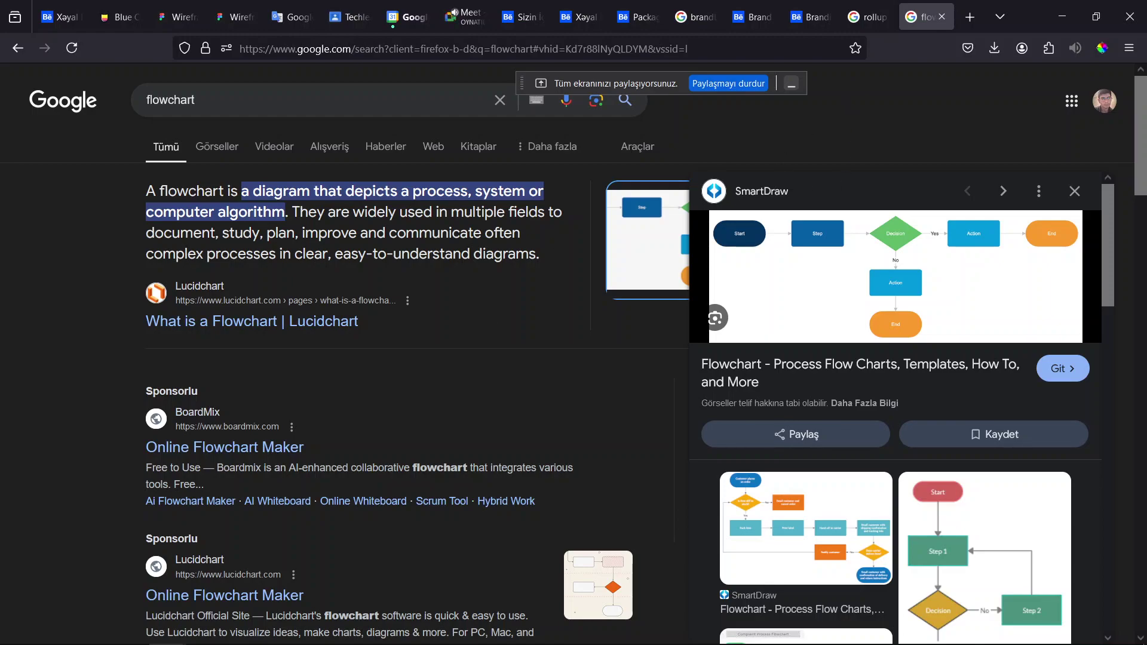
click(278, 639)
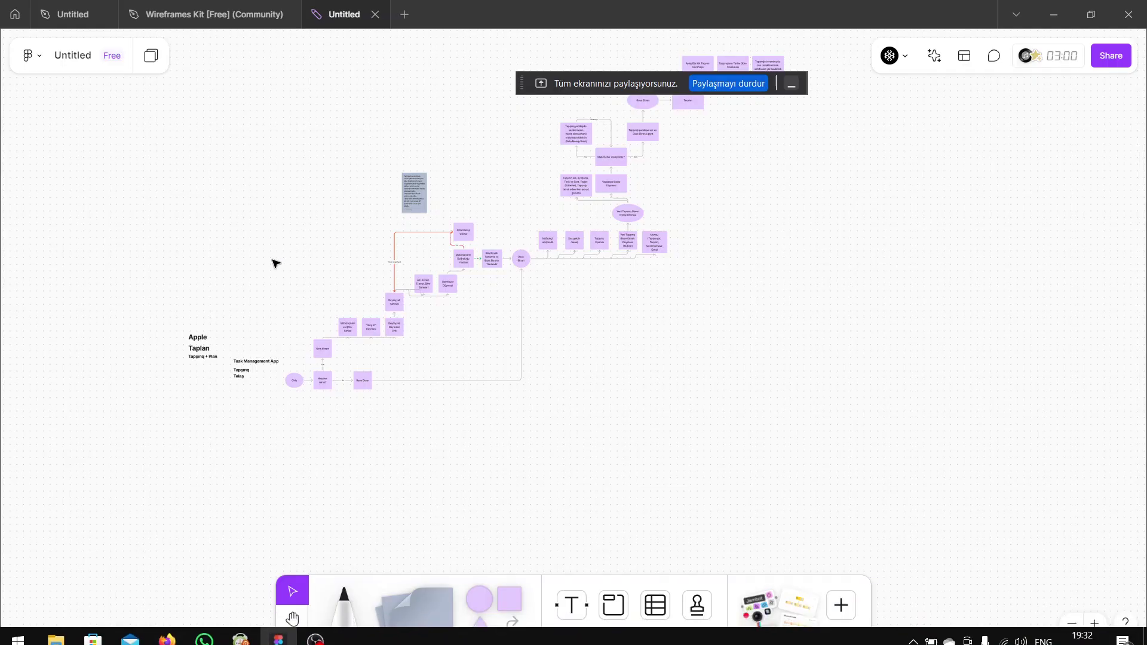
ctrl+scroll(275, 263, up, 5)
ctrl+scroll(275, 263, up, 1)
ctrl+scroll(321, 412, up, 2)
ctrl+scroll(376, 406, up, 1)
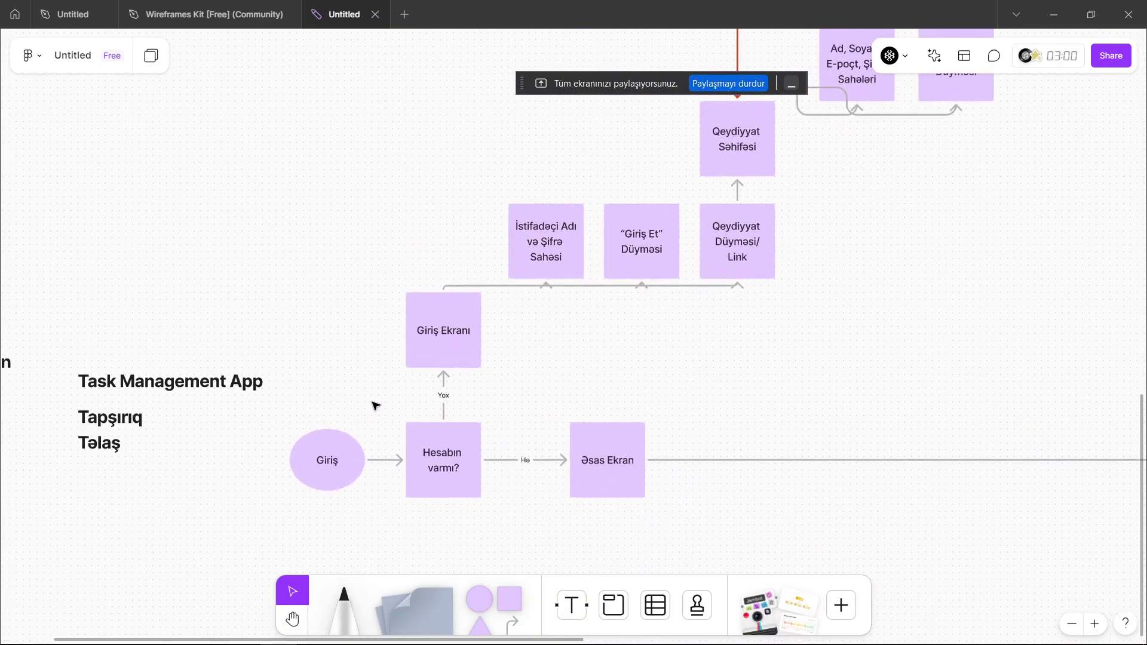
scroll(375, 407, down, 1)
ctrl+scroll(359, 366, up, 2)
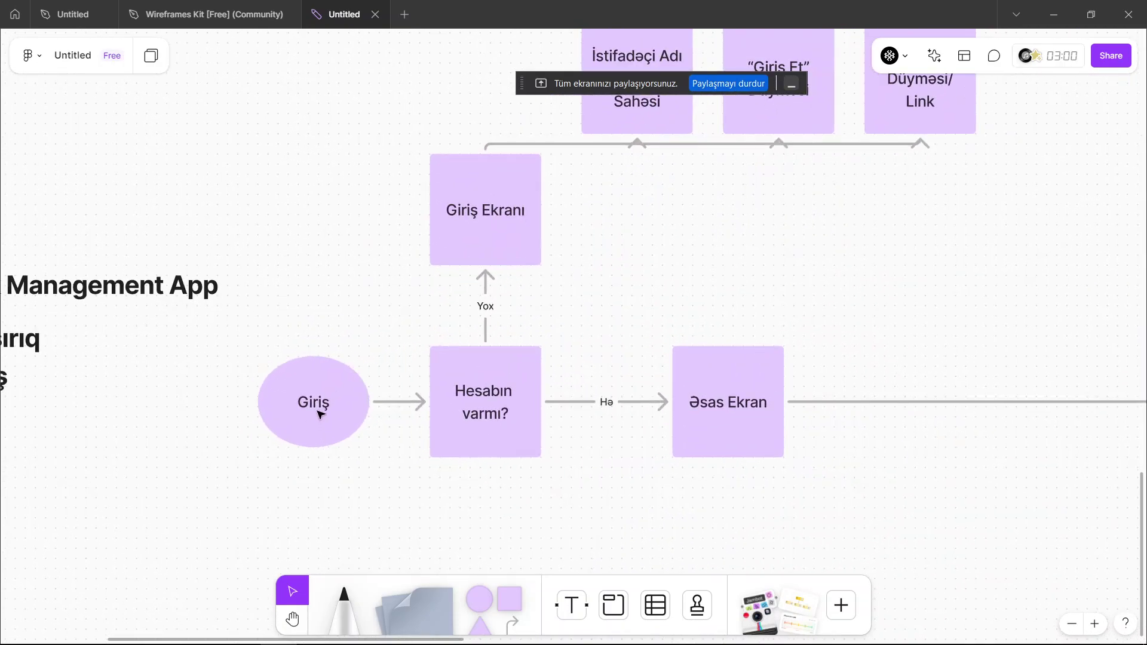
scroll(349, 414, right, 1)
scroll(316, 407, right, 1)
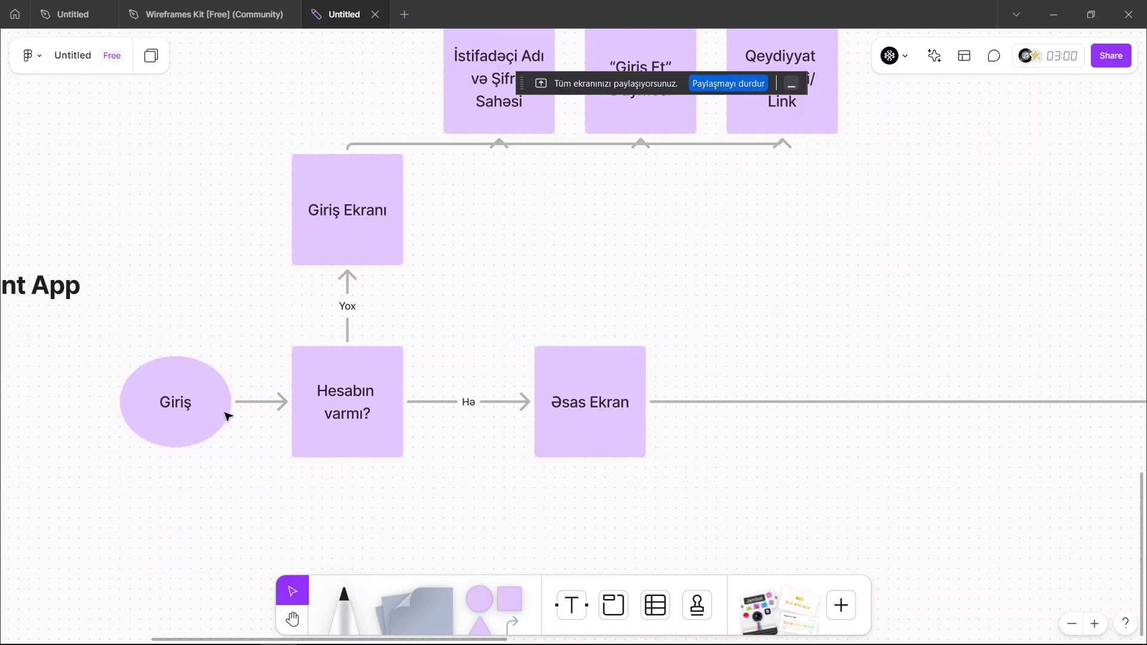
scroll(351, 434, up, 1)
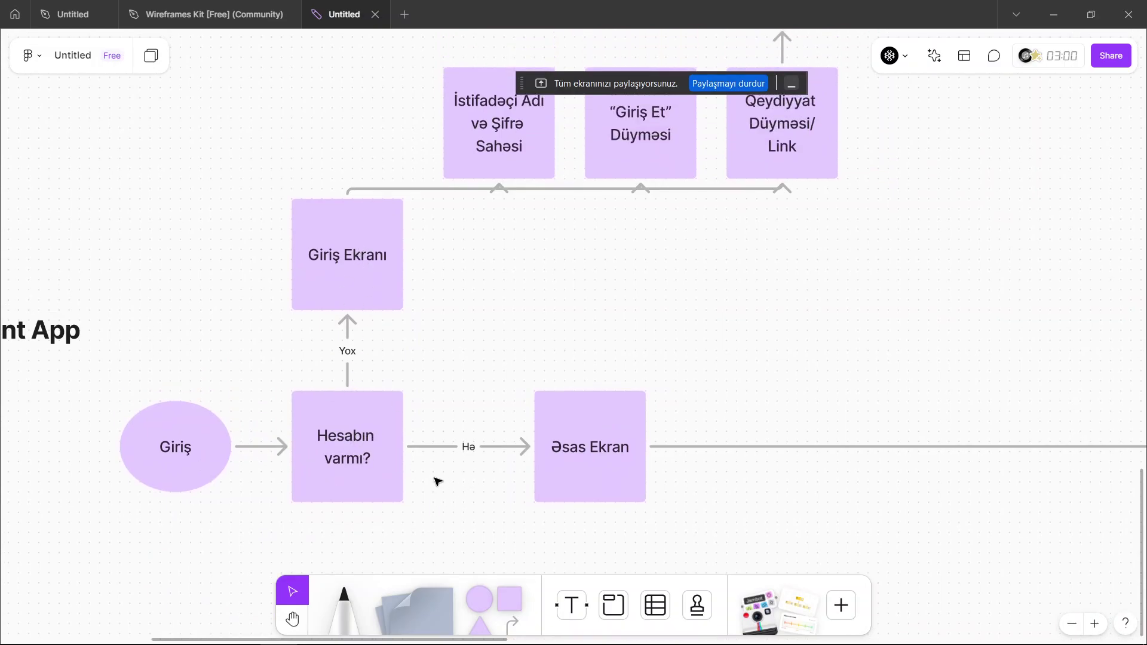
scroll(669, 452, up, 5)
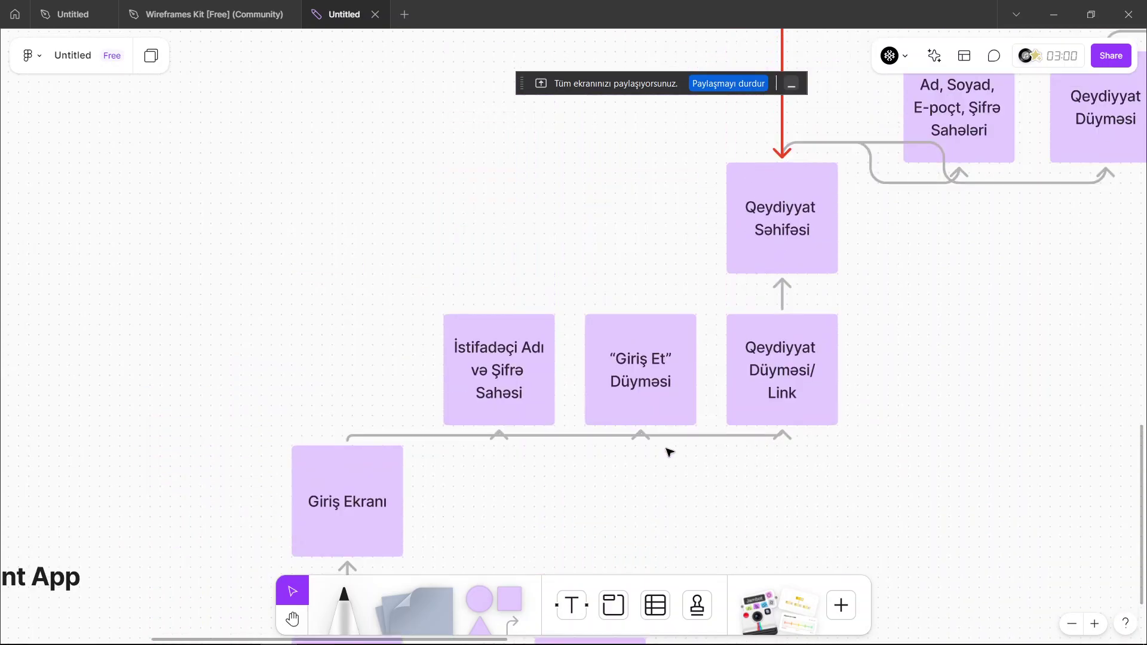
scroll(459, 515, down, 4)
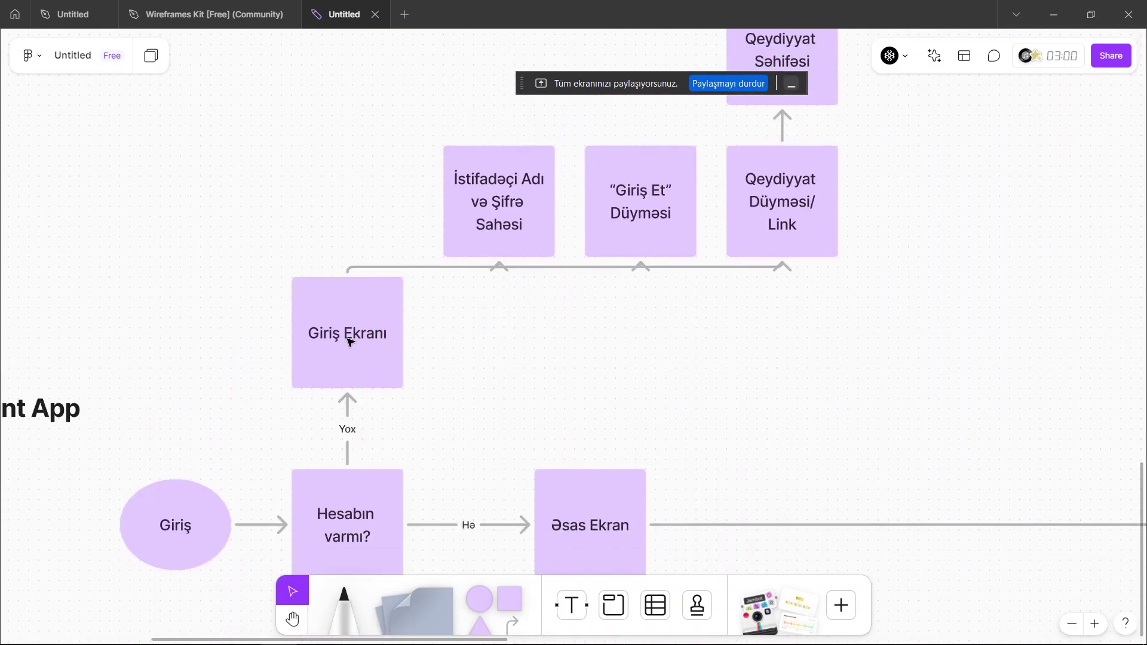
scroll(322, 382, up, 1)
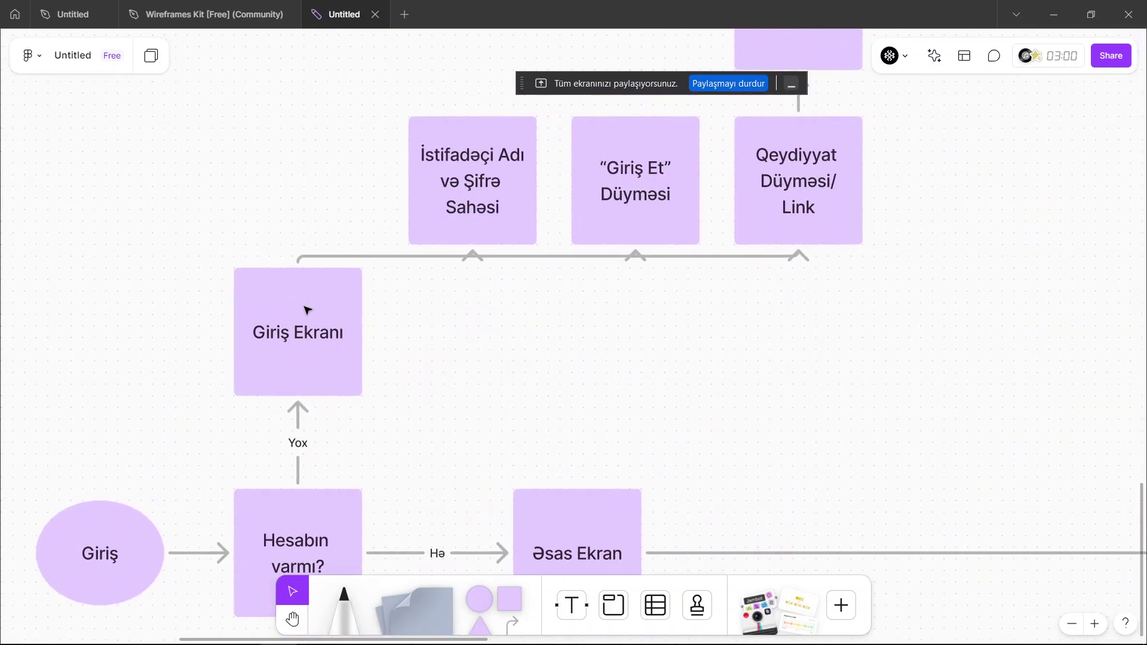
scroll(306, 310, right, 4)
scroll(309, 311, up, 4)
scroll(293, 317, right, 2)
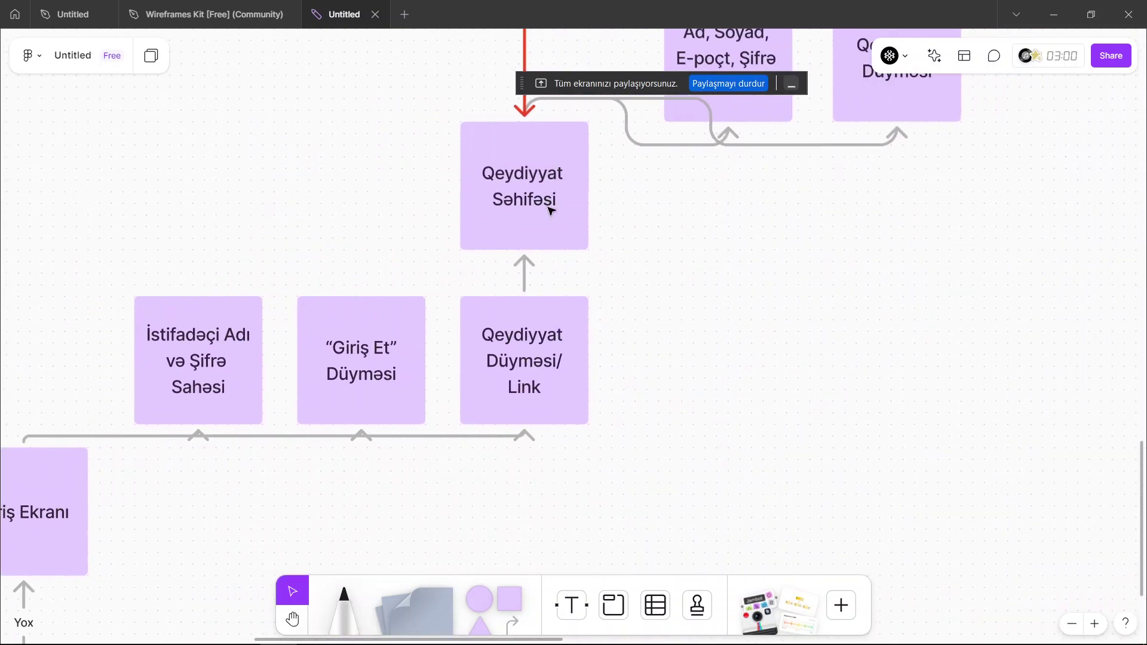
scroll(551, 210, up, 7)
scroll(548, 210, right, 3)
scroll(548, 210, down, 1)
scroll(548, 210, right, 2)
scroll(548, 210, down, 1)
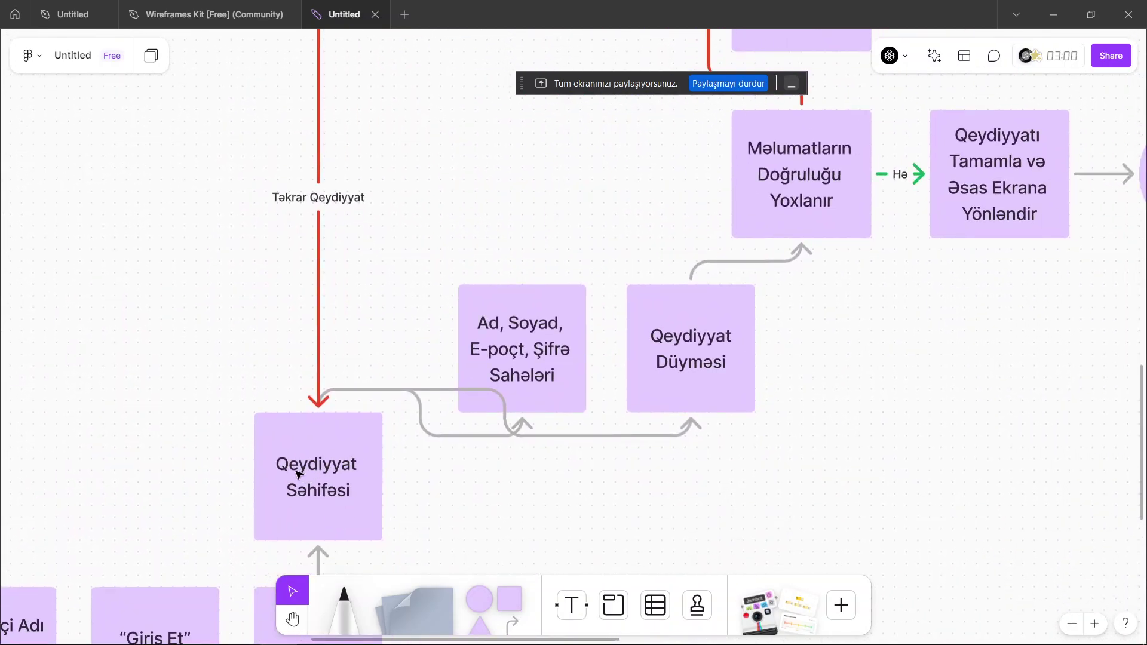
scroll(298, 475, right, 2)
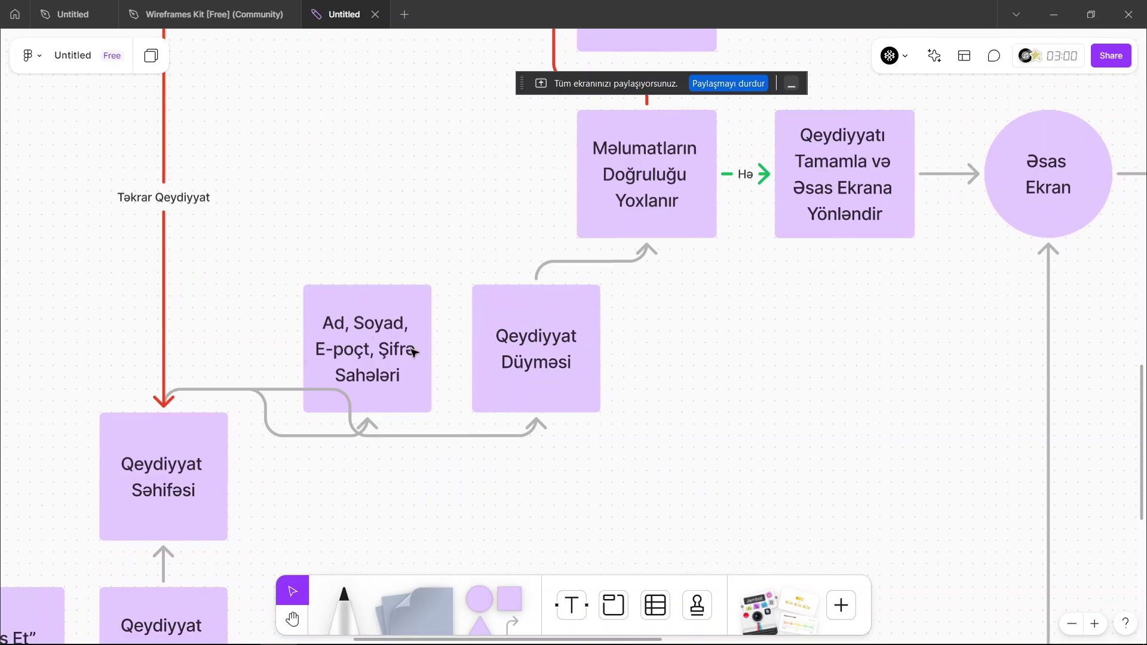
scroll(411, 405, up, 1)
scroll(383, 415, right, 2)
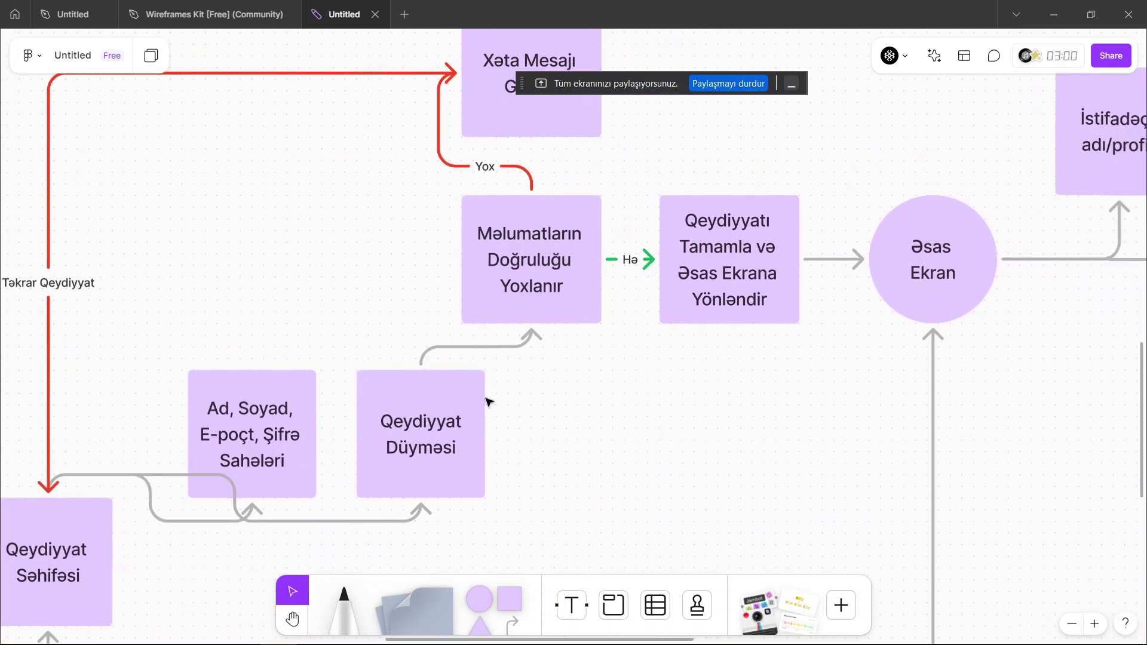
scroll(490, 402, up, 1)
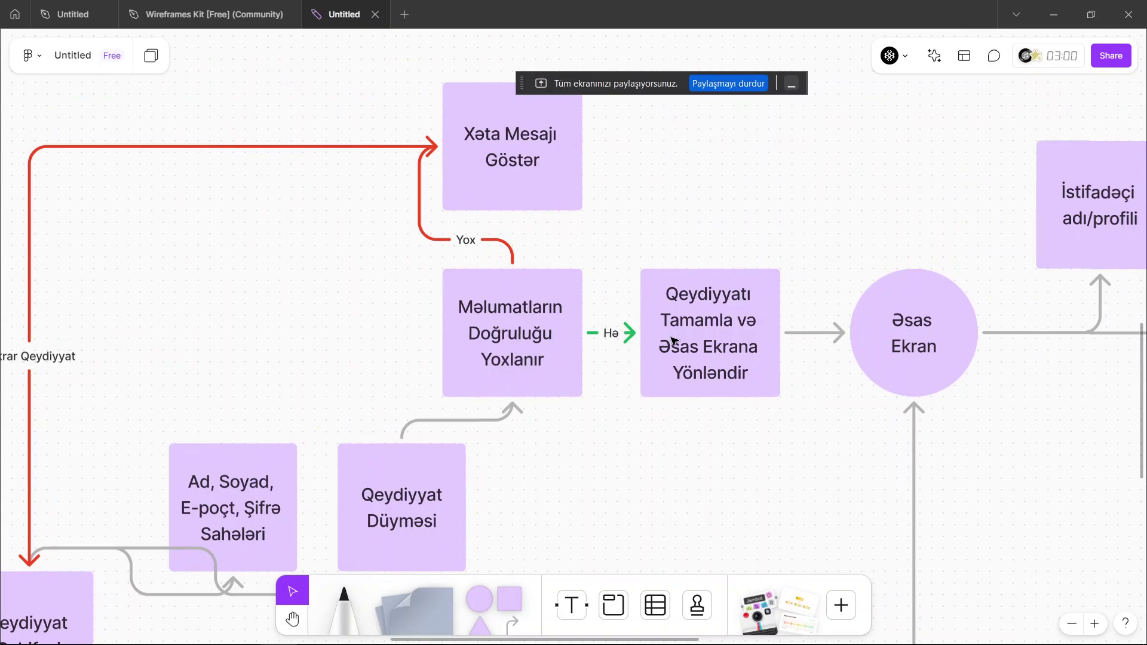
scroll(673, 341, right, 3)
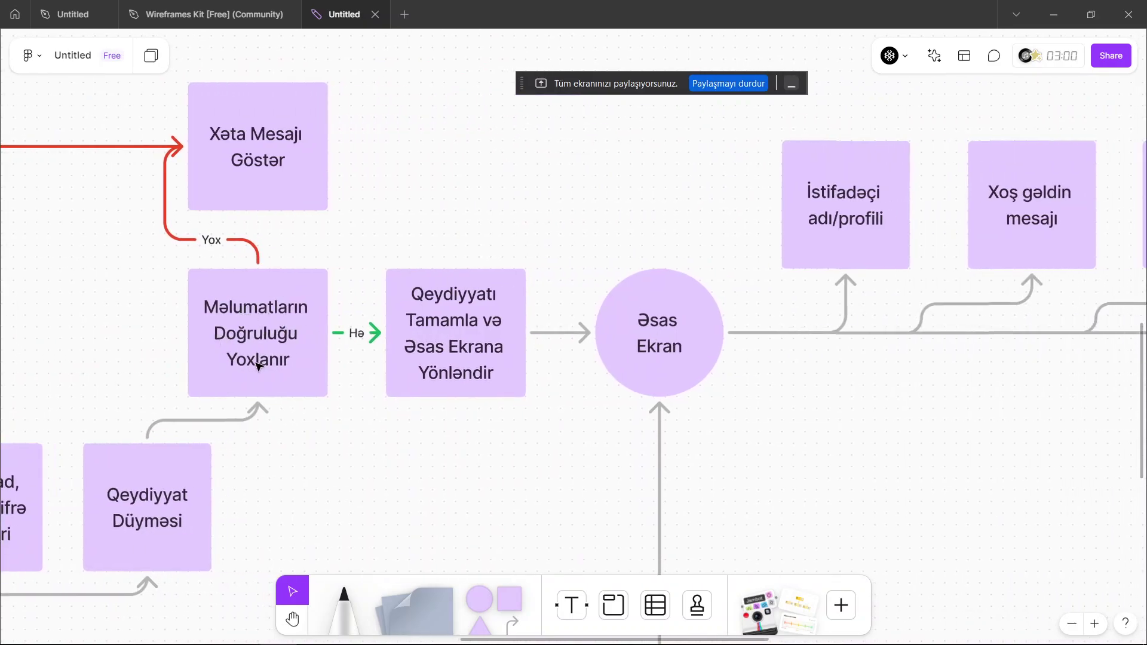
scroll(311, 341, right, 1)
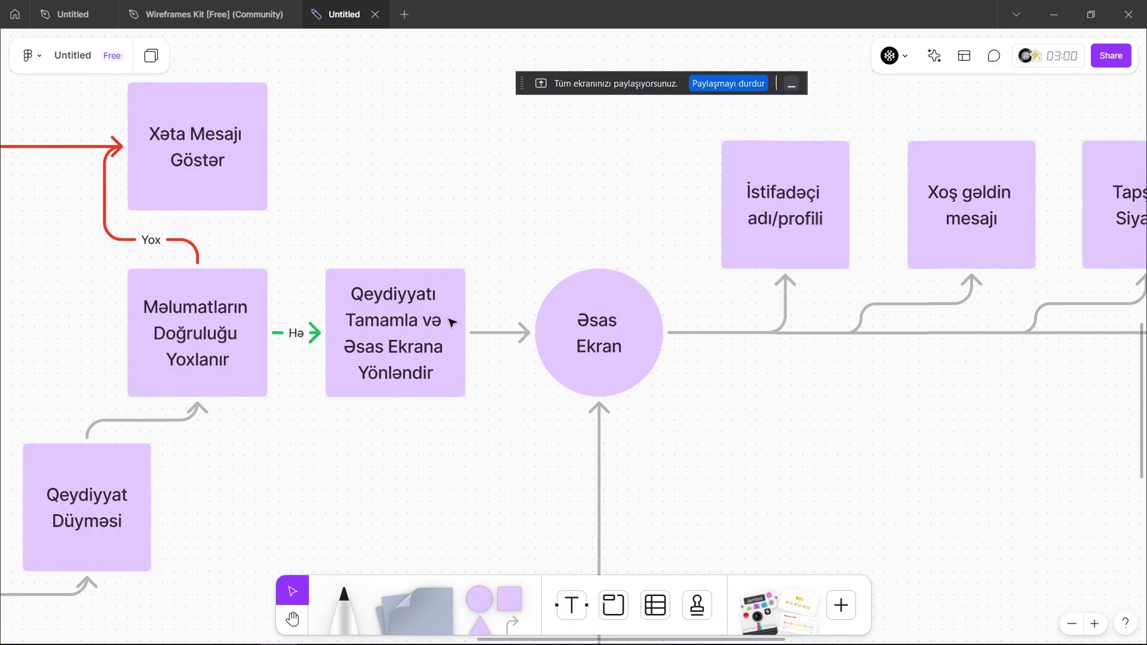
scroll(448, 346, right, 2)
scroll(494, 342, left, 3)
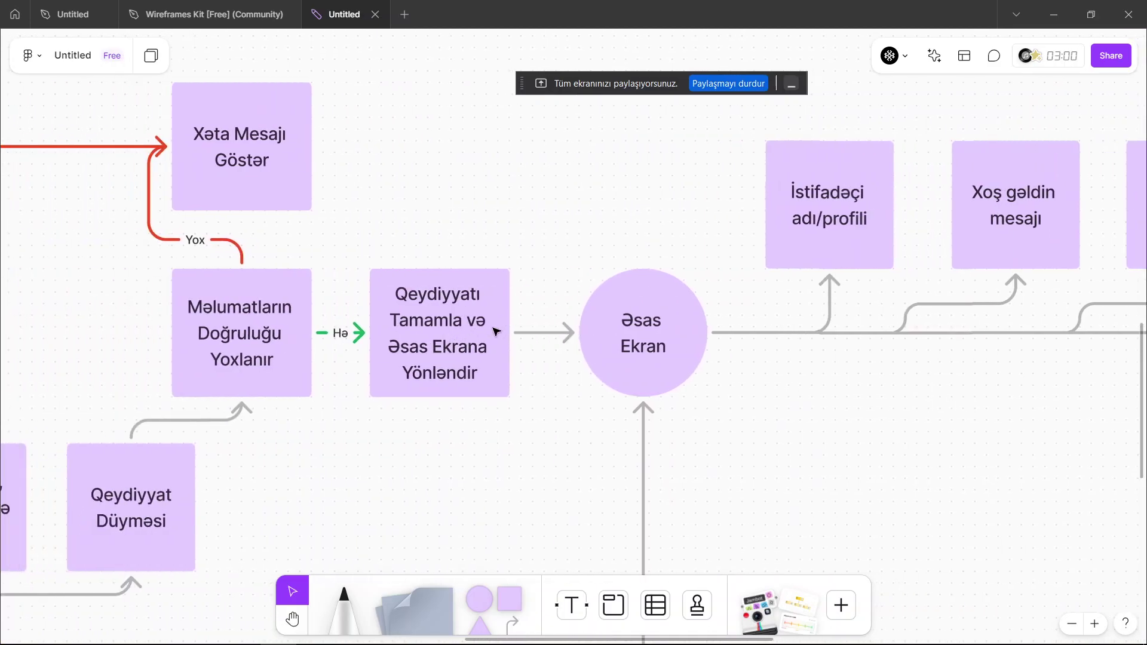
scroll(687, 314, right, 5)
scroll(505, 258, right, 1)
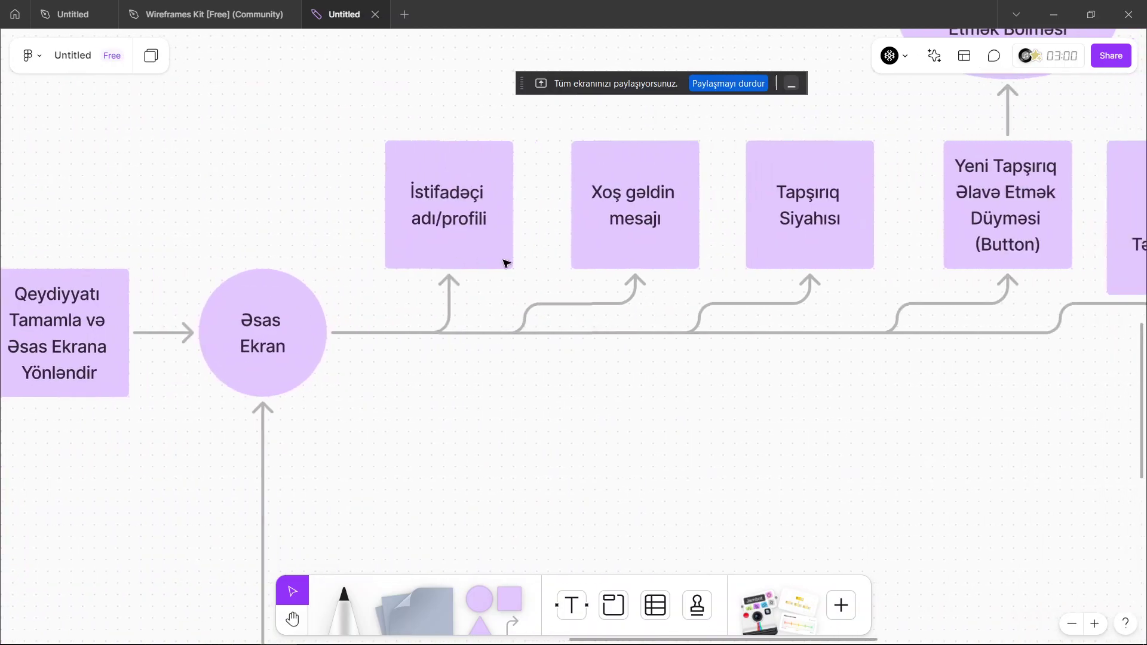
scroll(366, 297, right, 1)
scroll(366, 296, left, 10)
scroll(366, 297, left, 3)
scroll(366, 297, up, 1)
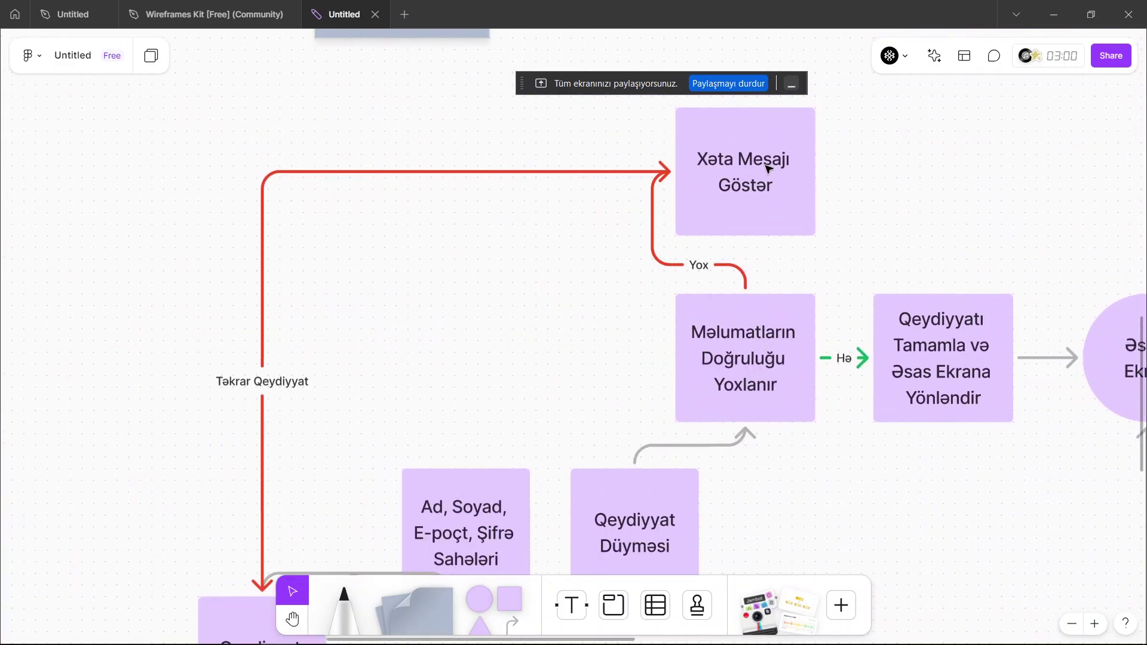
scroll(274, 333, down, 5)
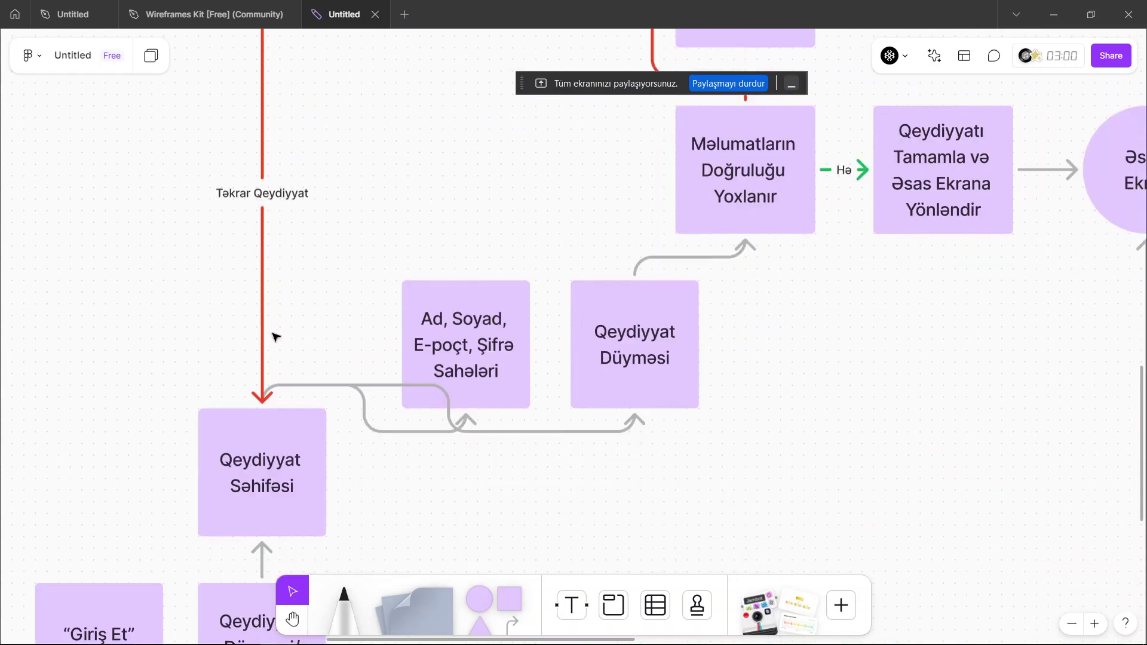
scroll(285, 469, down, 1)
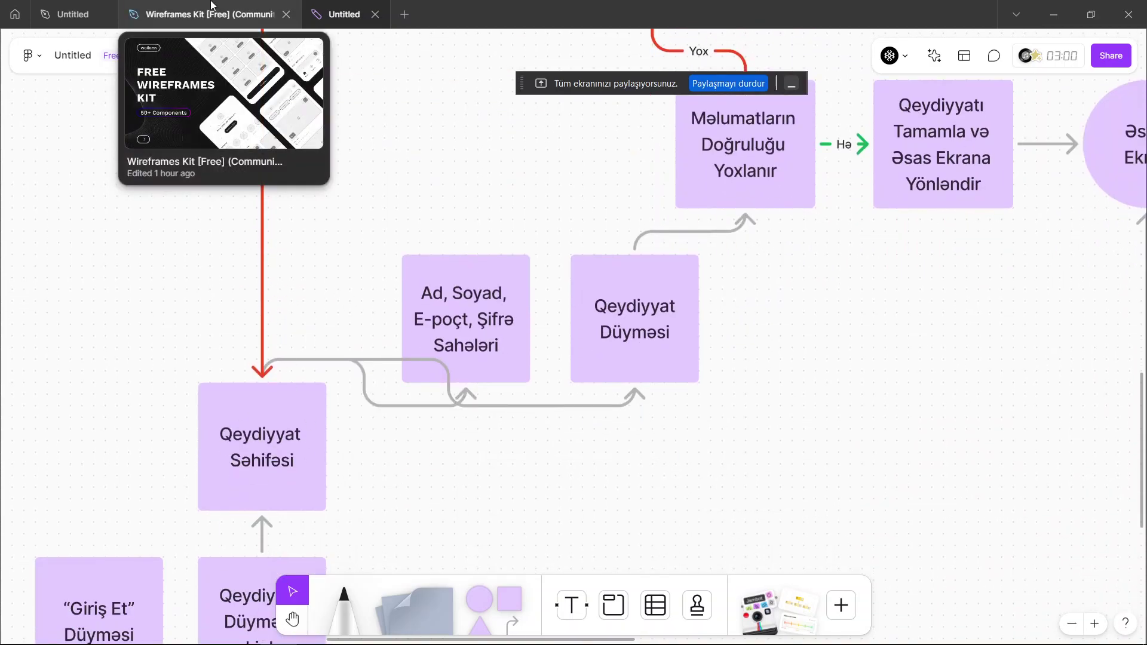
scroll(332, 325, down, 5)
scroll(261, 313, down, 5)
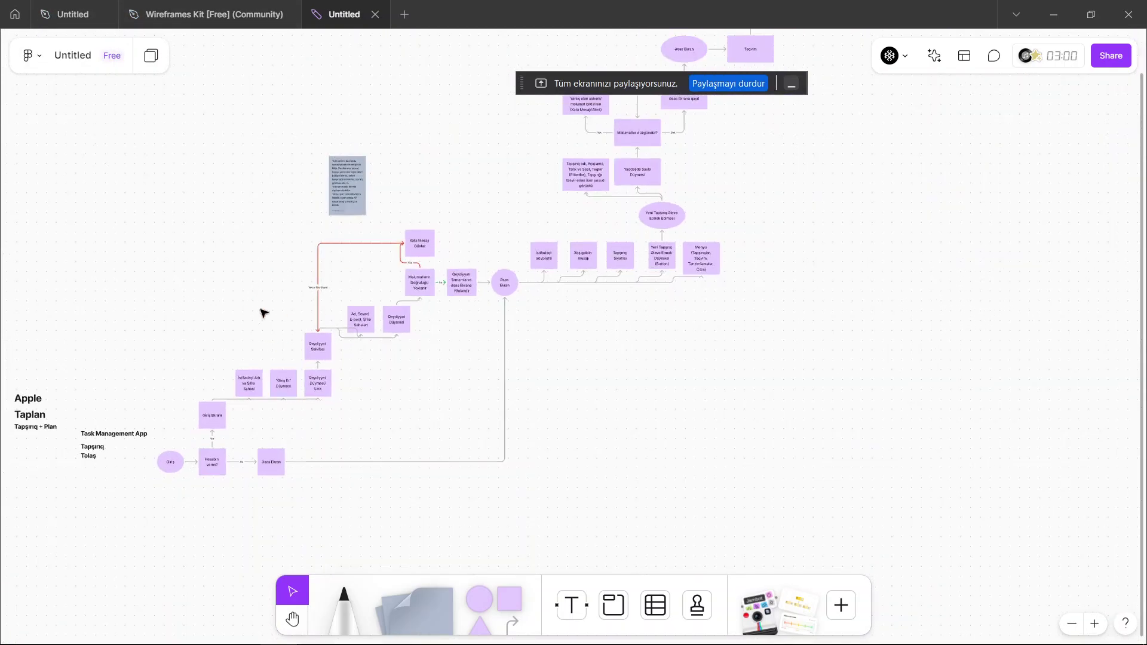
scroll(438, 268, left, 5)
scroll(440, 272, up, 2)
scroll(438, 269, right, 3)
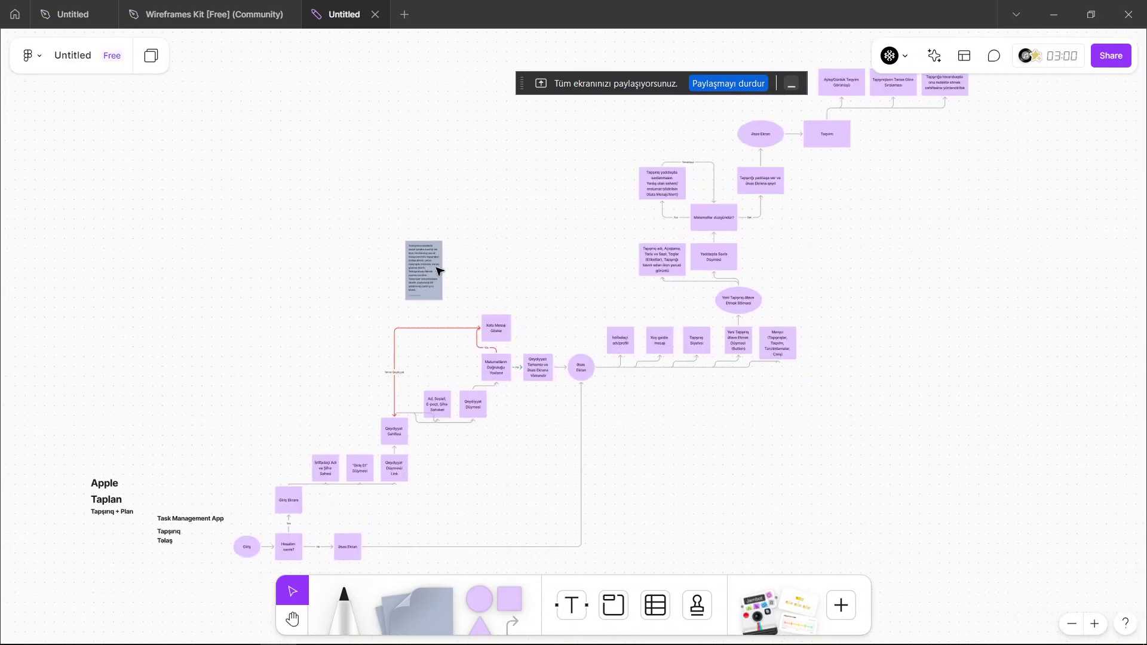
scroll(438, 269, down, 3)
scroll(438, 268, down, 2)
scroll(341, 350, up, 1)
scroll(340, 351, up, 1)
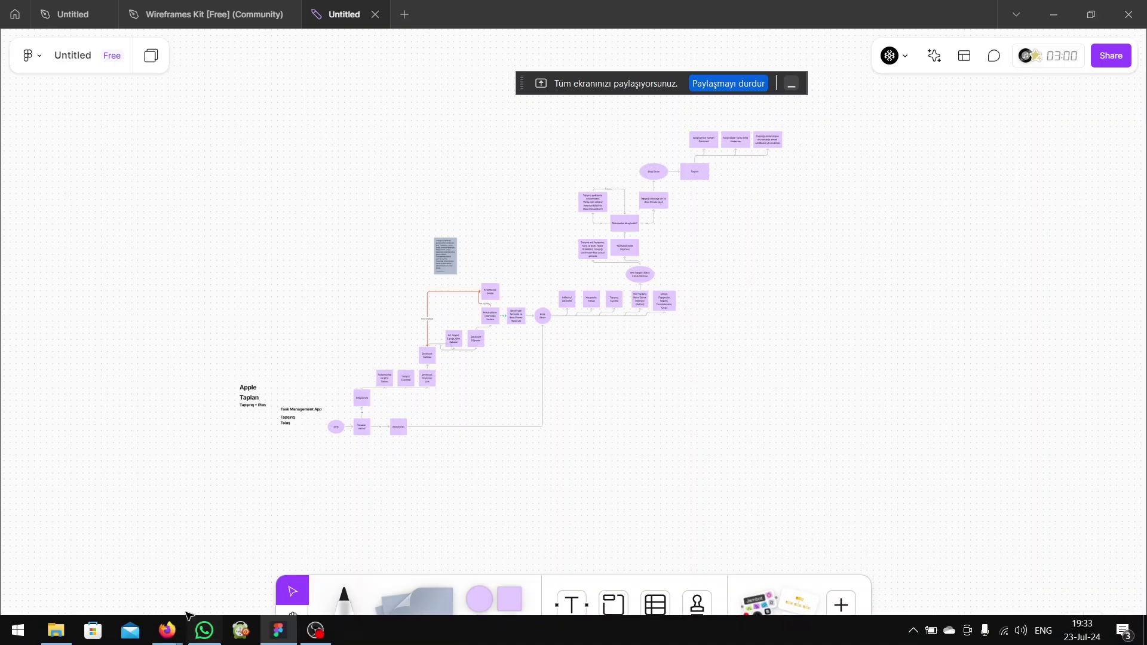
Step: Search Google for 'wireframe' in a new Firefox tab
mouse_move(166, 630)
click(94, 527)
key(ctrl+t)
text(q)
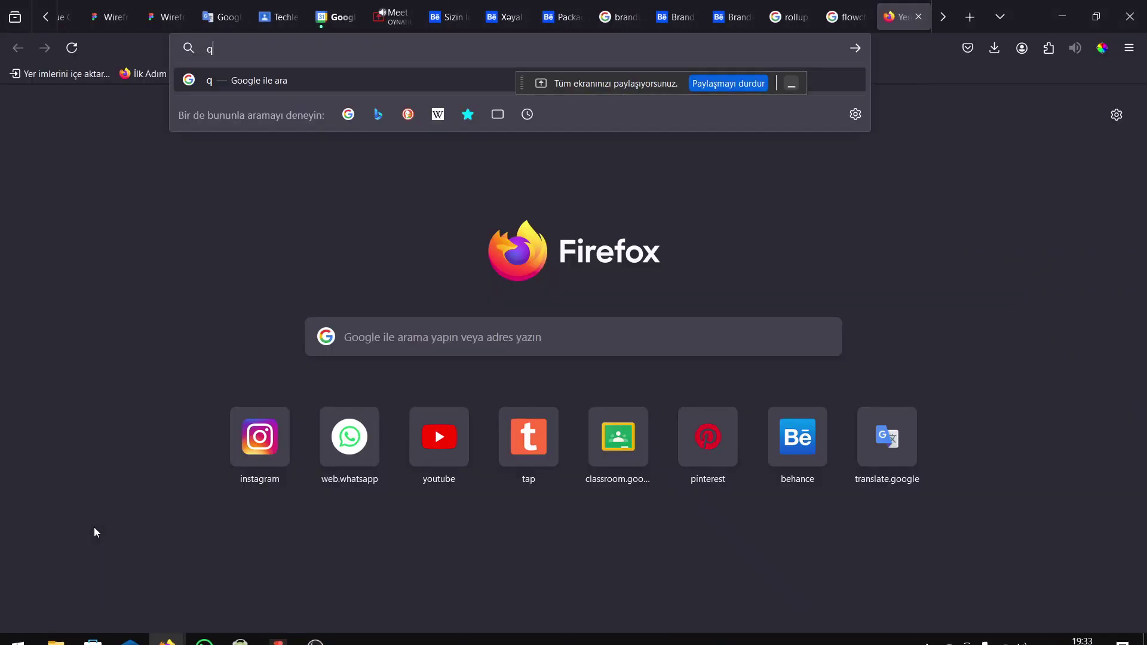
text(ire)
key(BackSpace)
key(BackSpace)
key(BackSpace)
text(wiref)
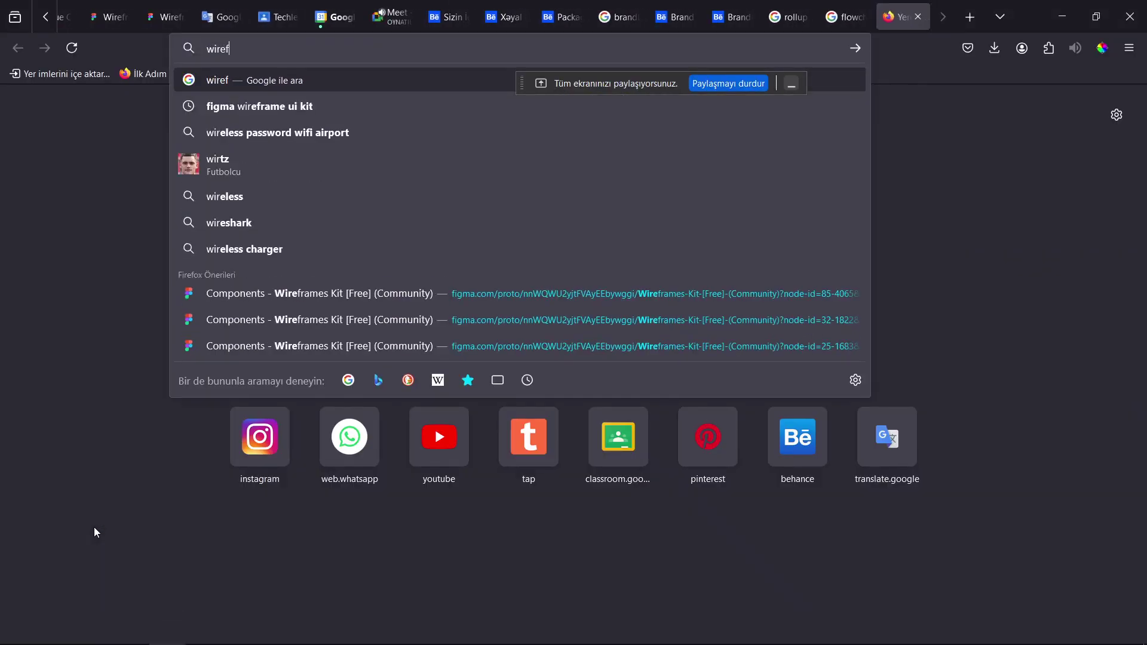
text(rame)
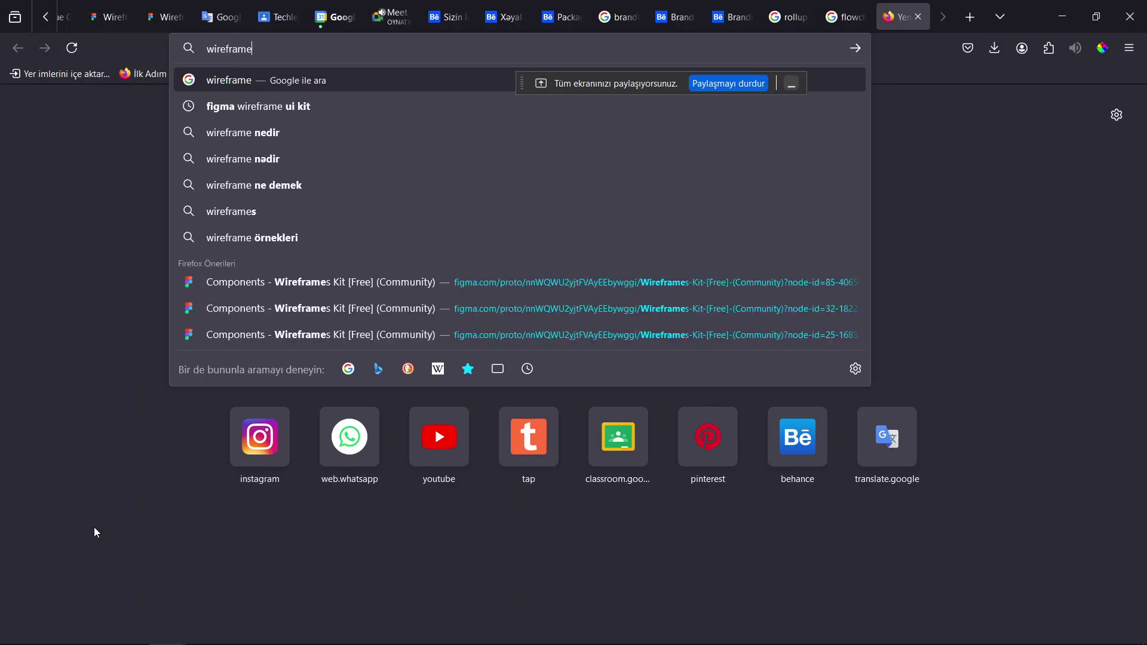
key(Return)
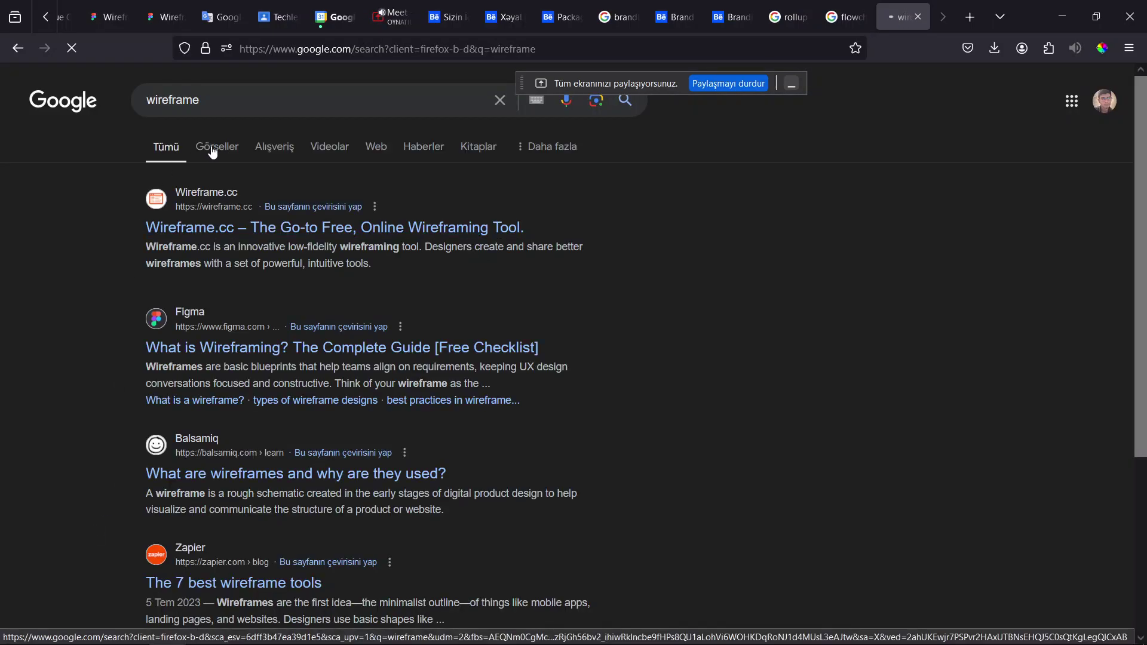
Step: Show wireframe image results and preview the ArchiMetric and ProductPlan examples
click(216, 145)
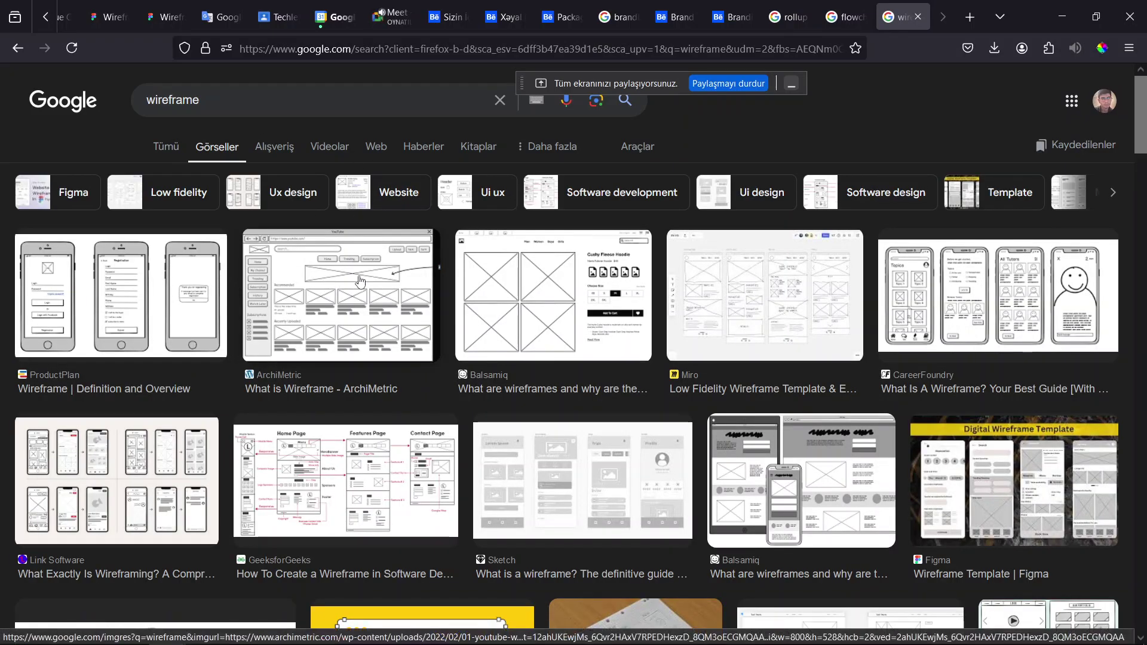
click(327, 288)
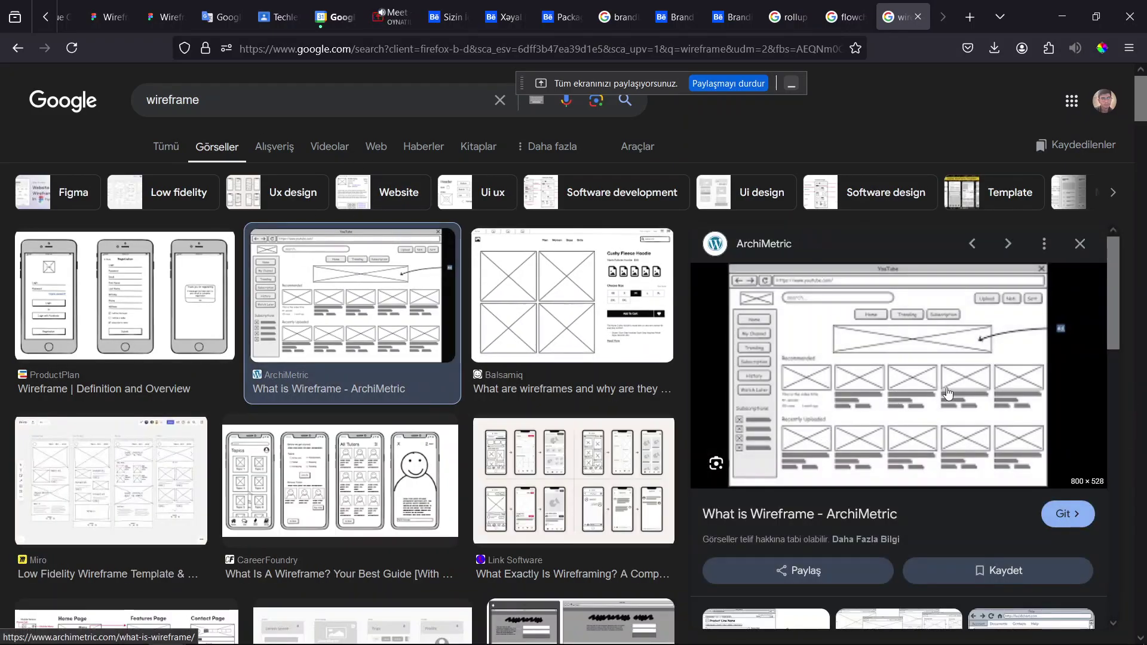
click(194, 293)
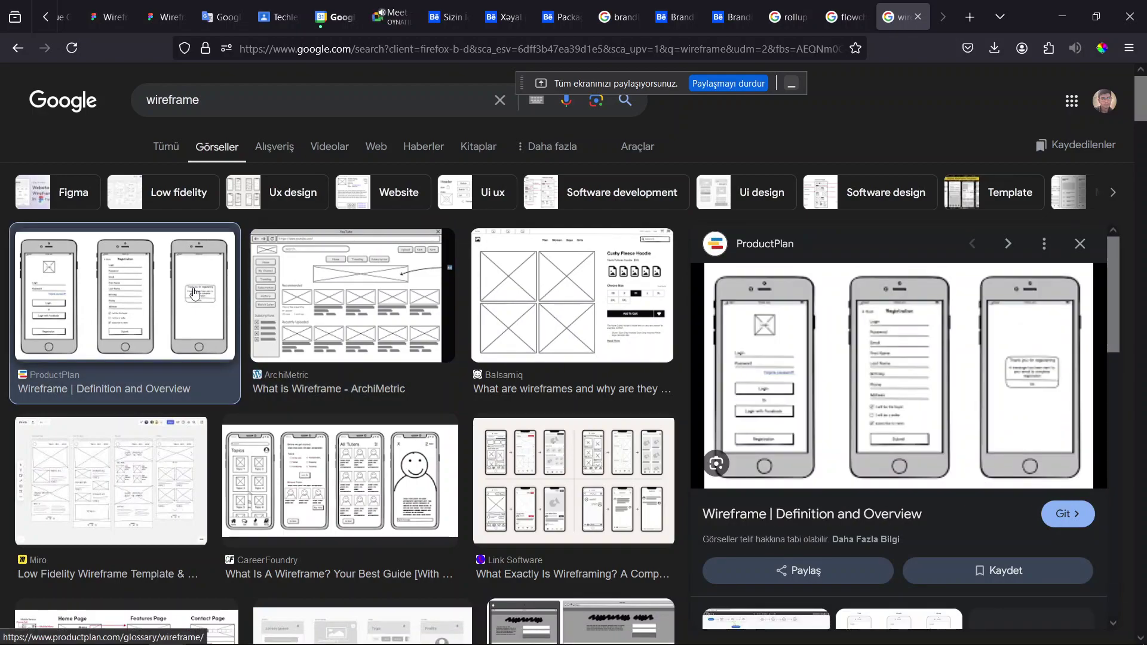
scroll(194, 293, up, 5)
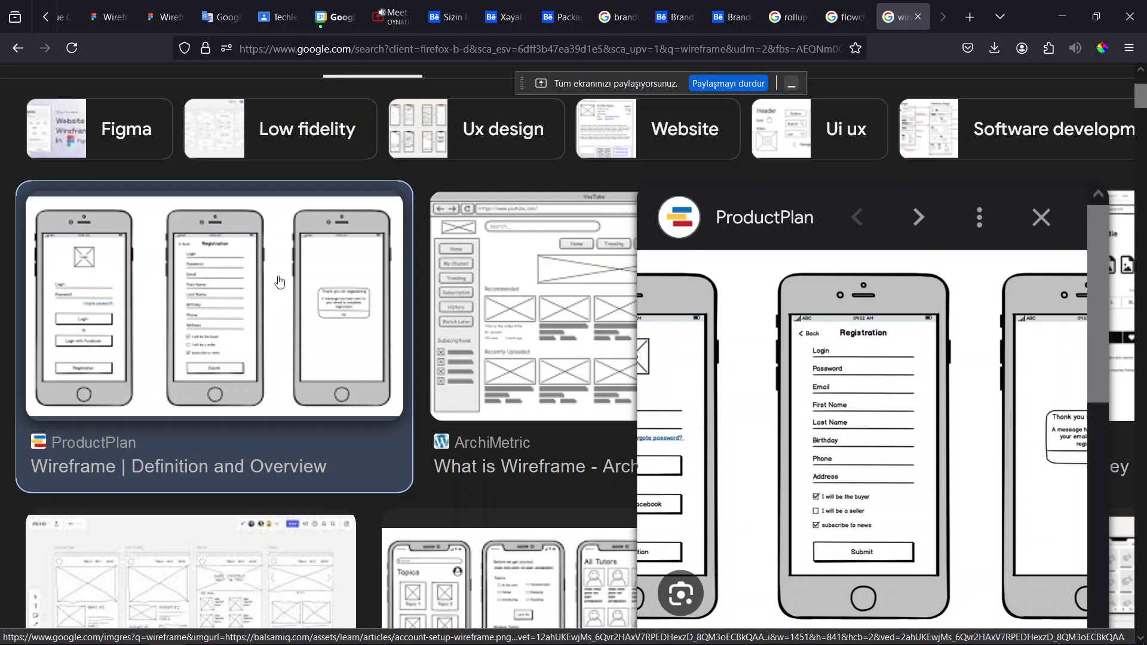
scroll(279, 282, down, 5)
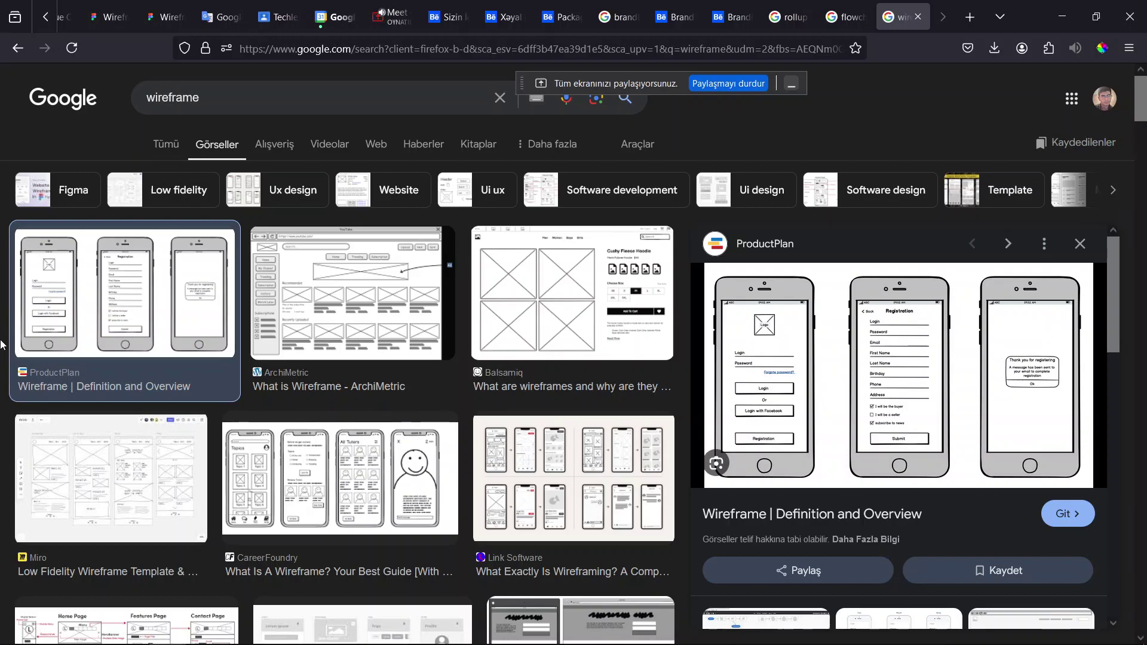
scroll(8, 349, up, 6)
scroll(167, 346, down, 5)
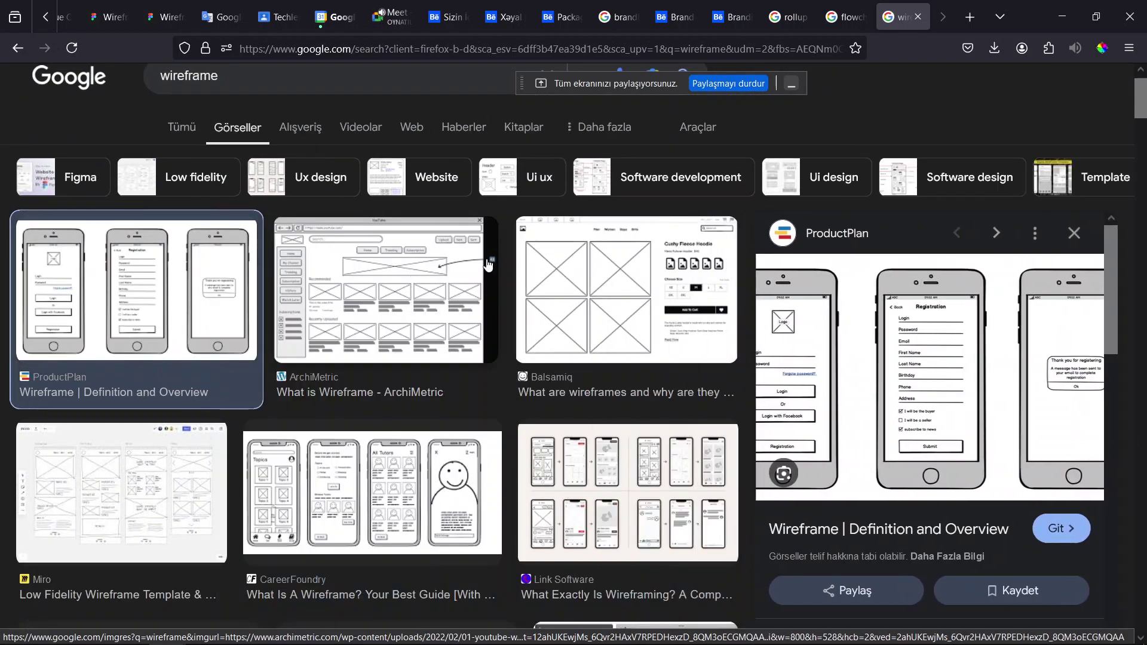
scroll(488, 263, up, 2)
scroll(285, 328, up, 3)
scroll(285, 328, up, 2)
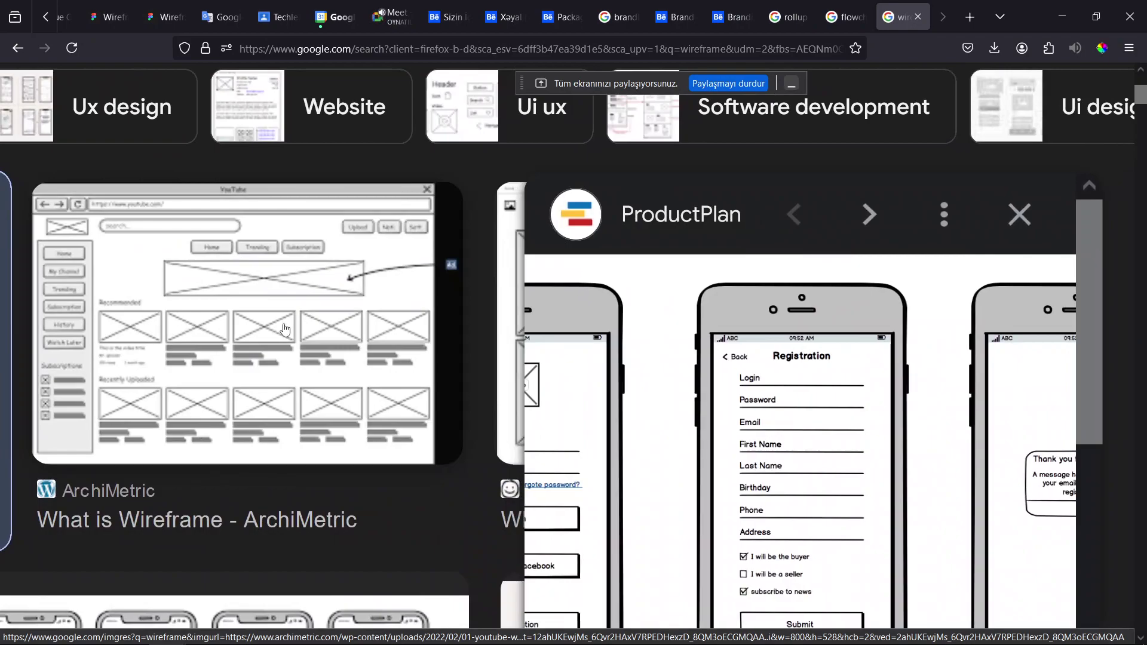
scroll(309, 359, down, 3)
scroll(309, 359, down, 3)
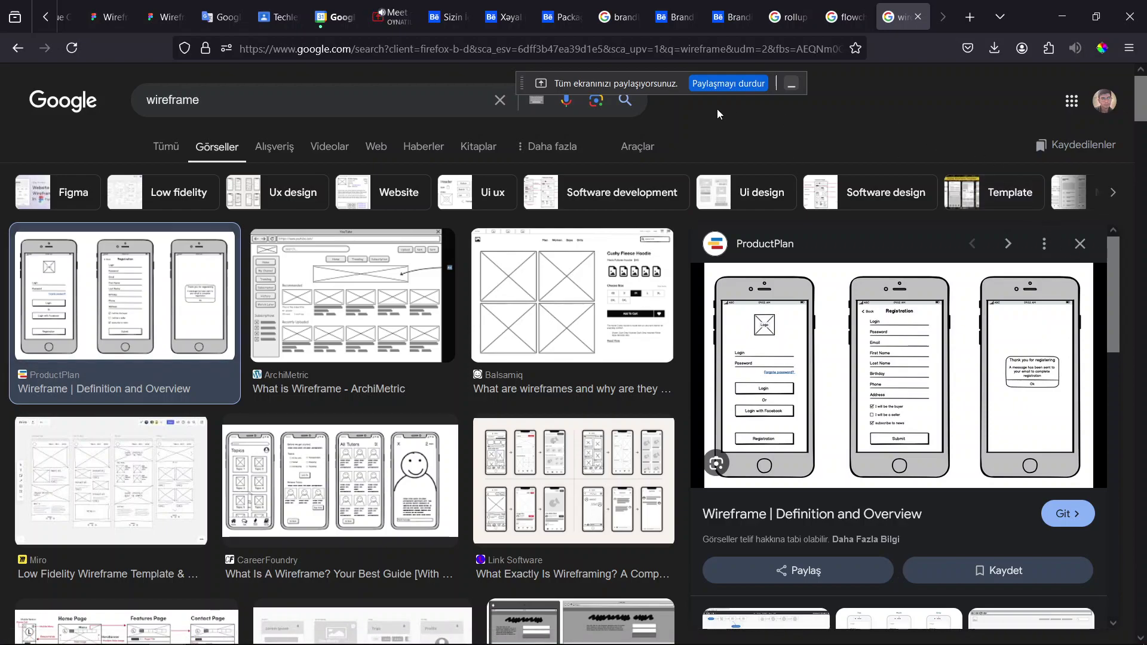
click(792, 83)
scroll(252, 455, down, 7)
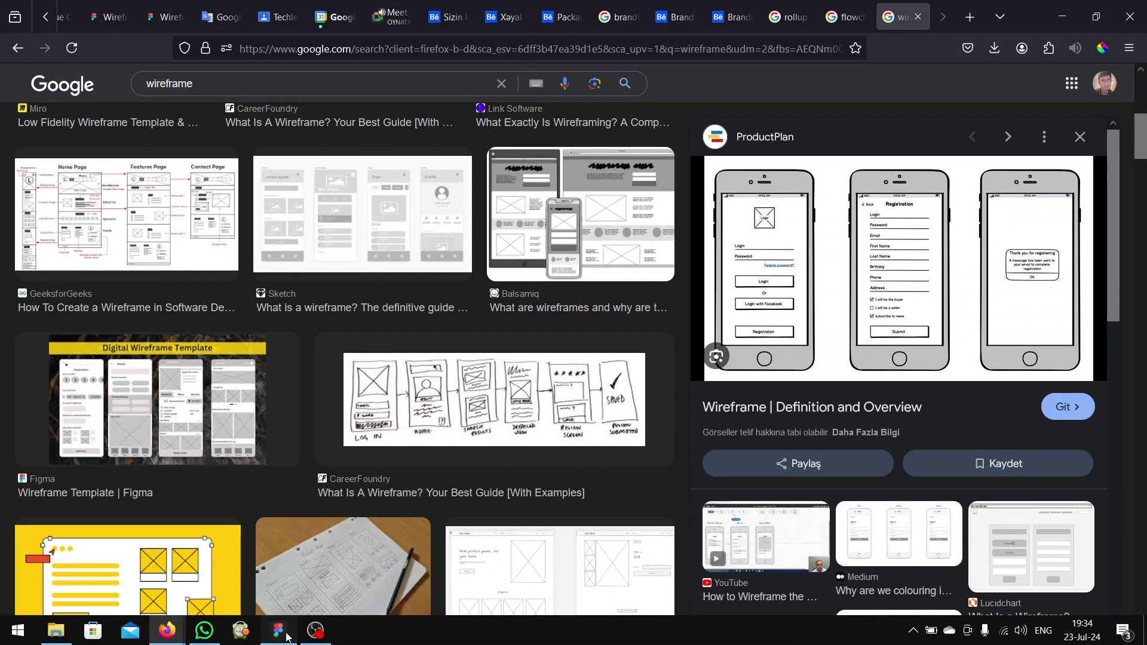
Step: Open the blank Untitled design file in Figma with the Text tool selected
click(292, 632)
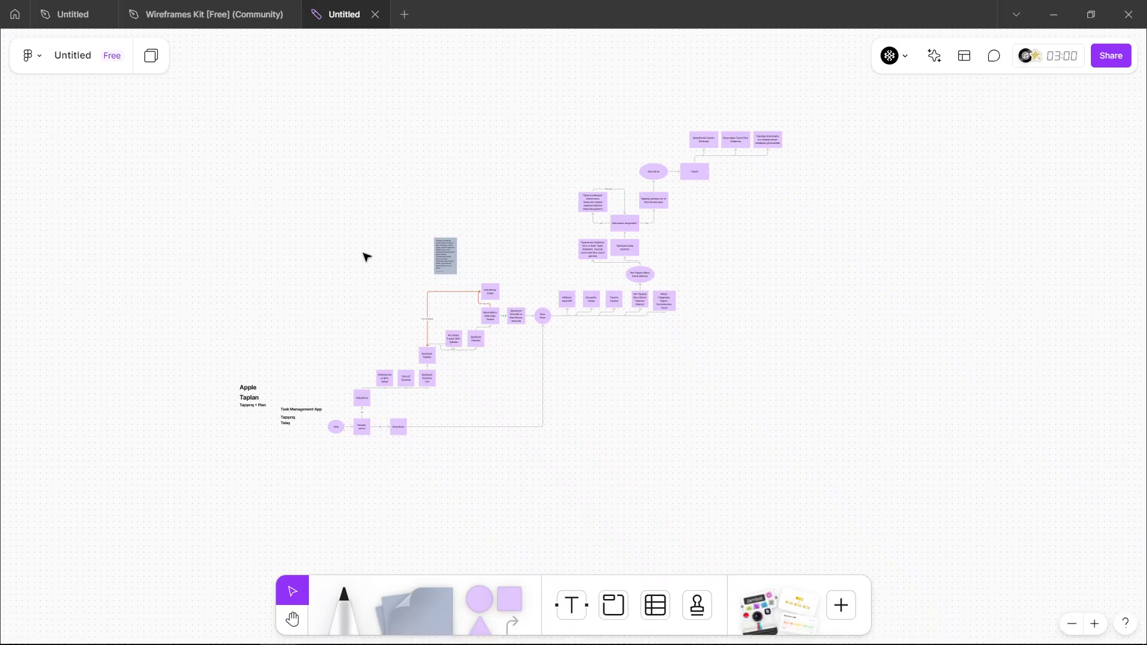
mouse_move(72, 15)
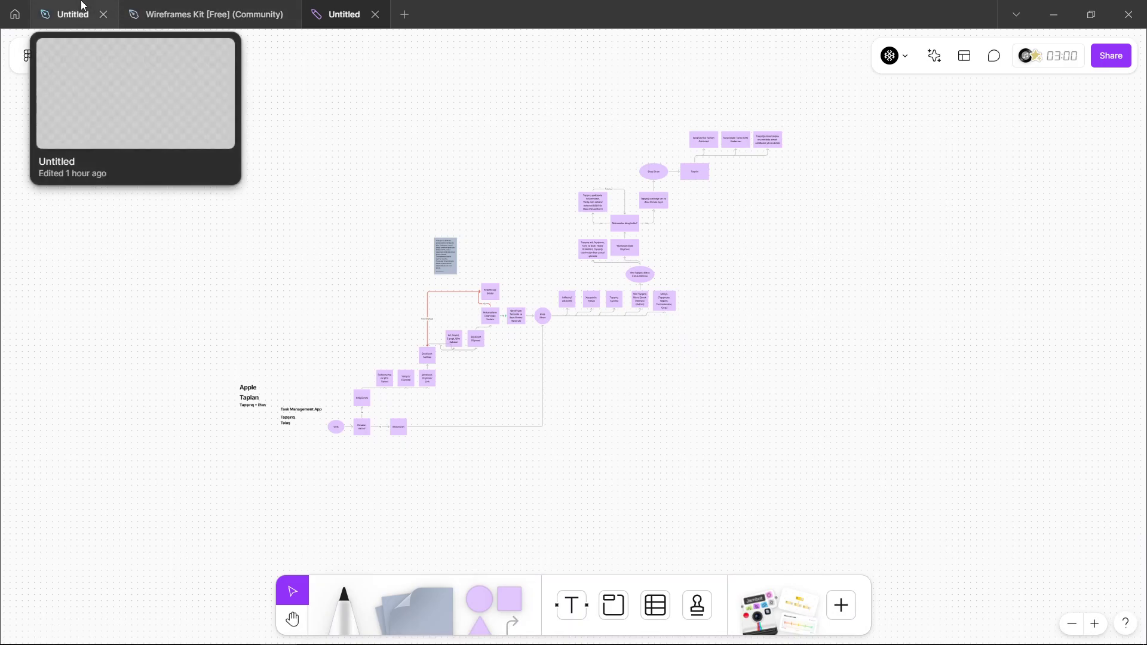
click(83, 5)
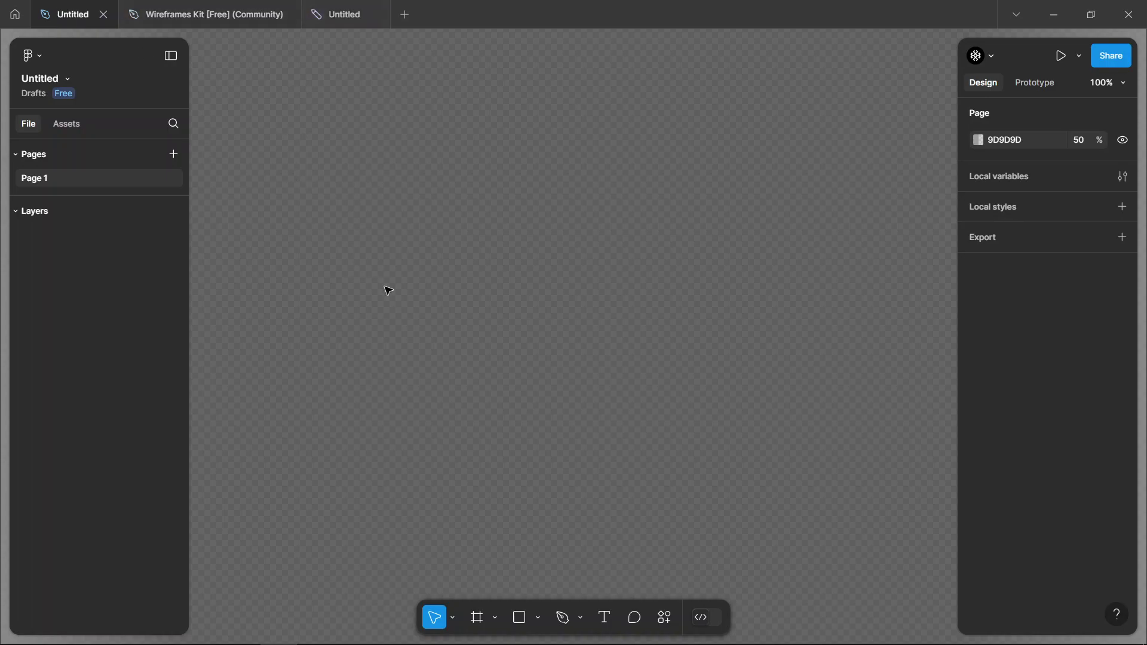
key(t)
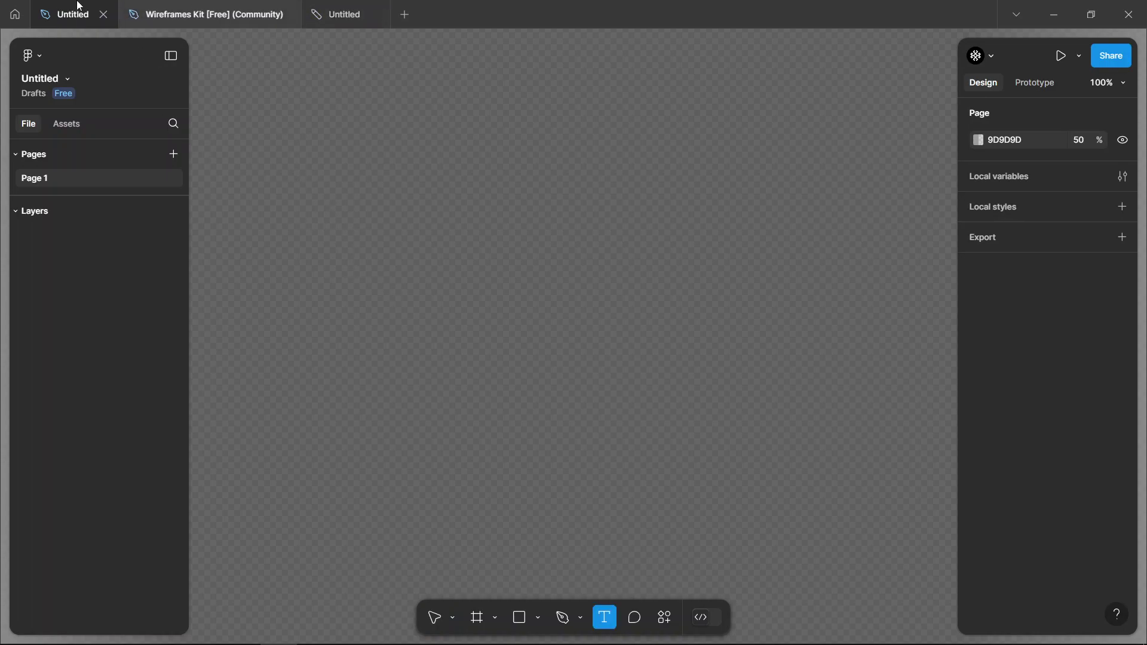
click(339, 14)
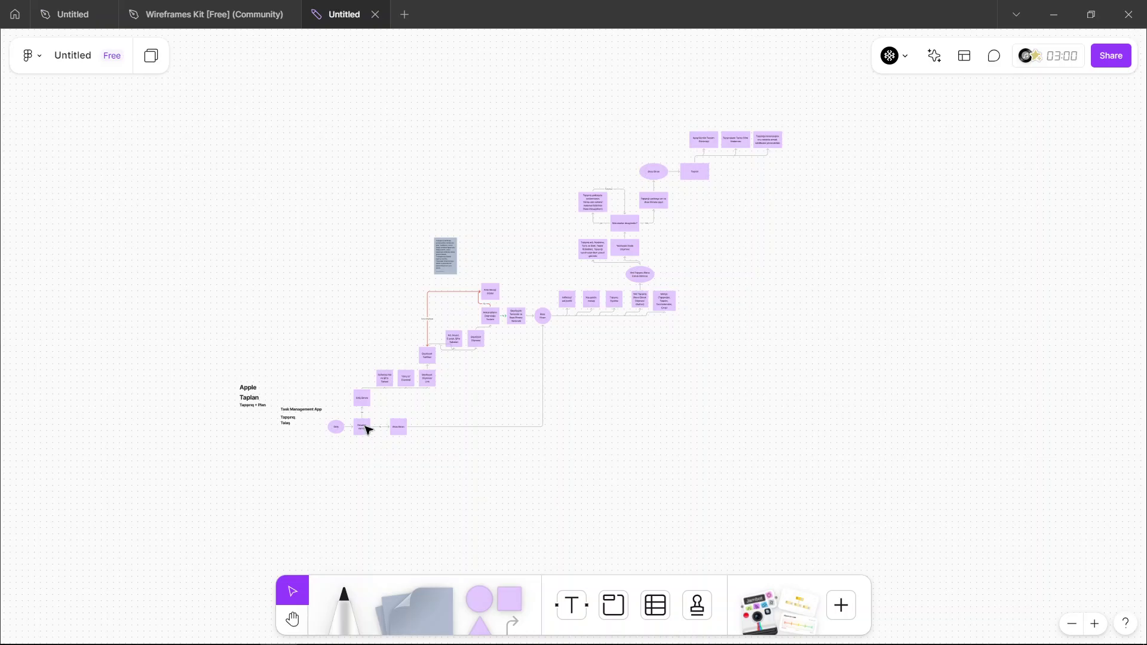
scroll(307, 406, up, 5)
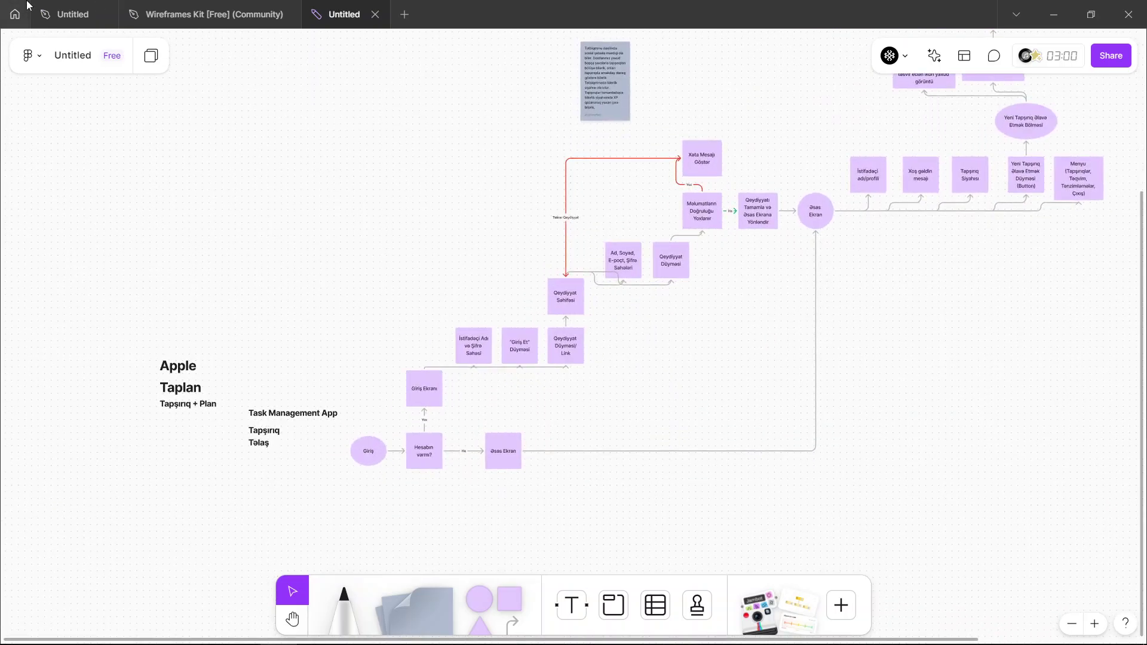
click(66, 14)
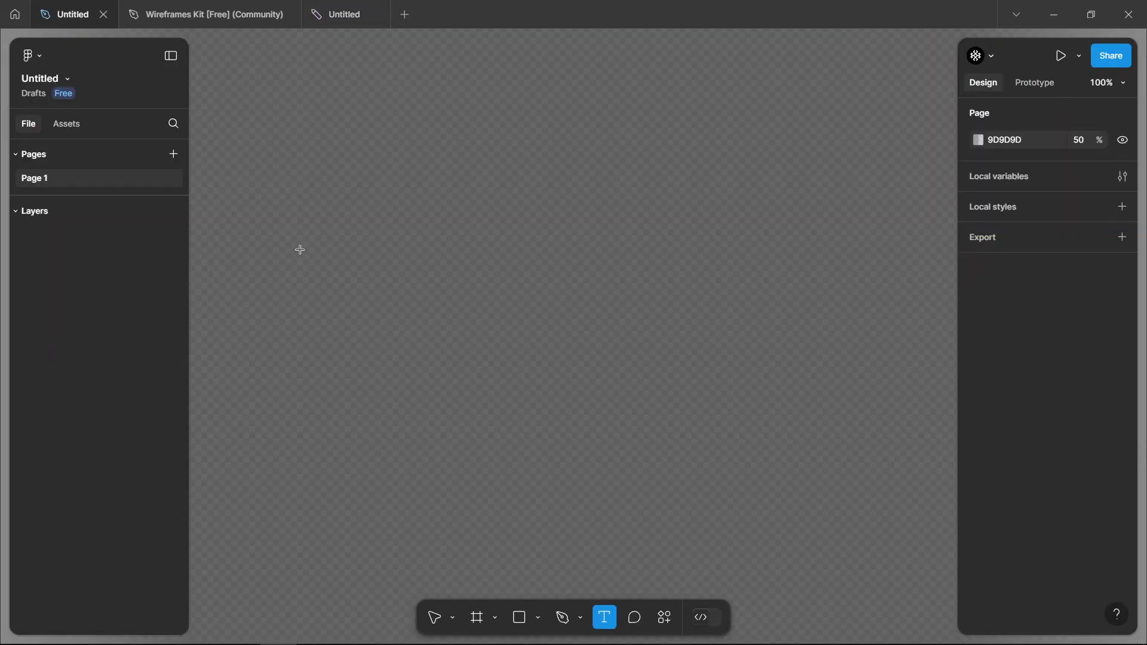
Step: Set the new text's font size to 40
scroll(300, 249, down, 5)
scroll(300, 250, down, 3)
scroll(299, 250, down, 2)
scroll(300, 250, up, 2)
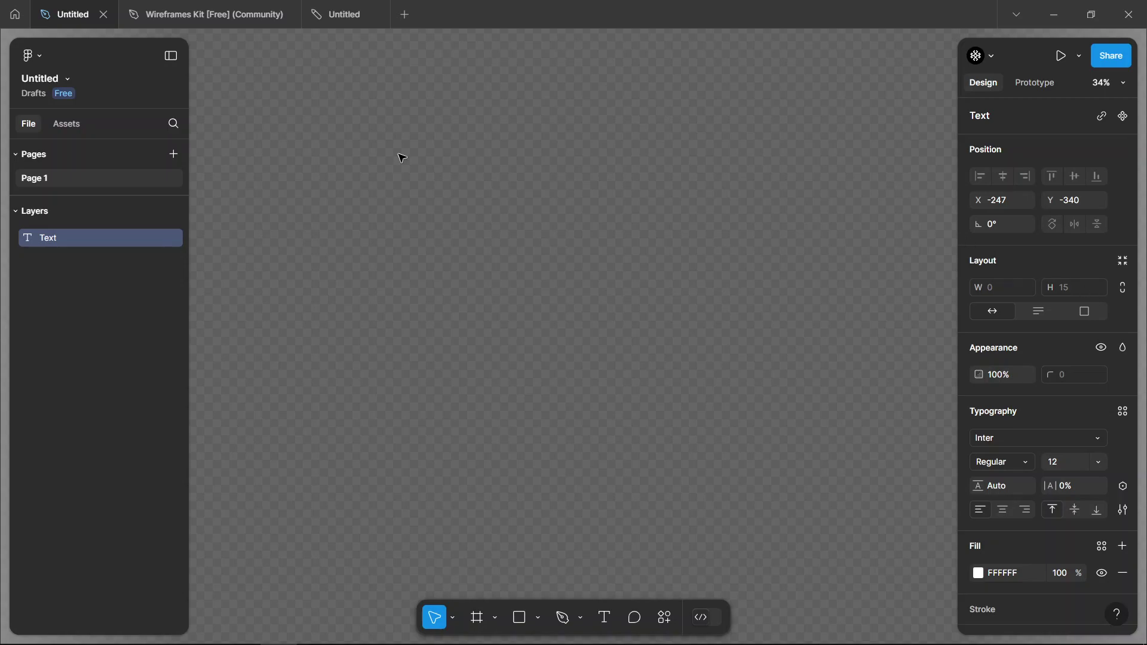
ctrl+scroll(261, 98, up, 3)
ctrl+scroll(261, 98, up, 3)
ctrl+scroll(341, 279, up, 3)
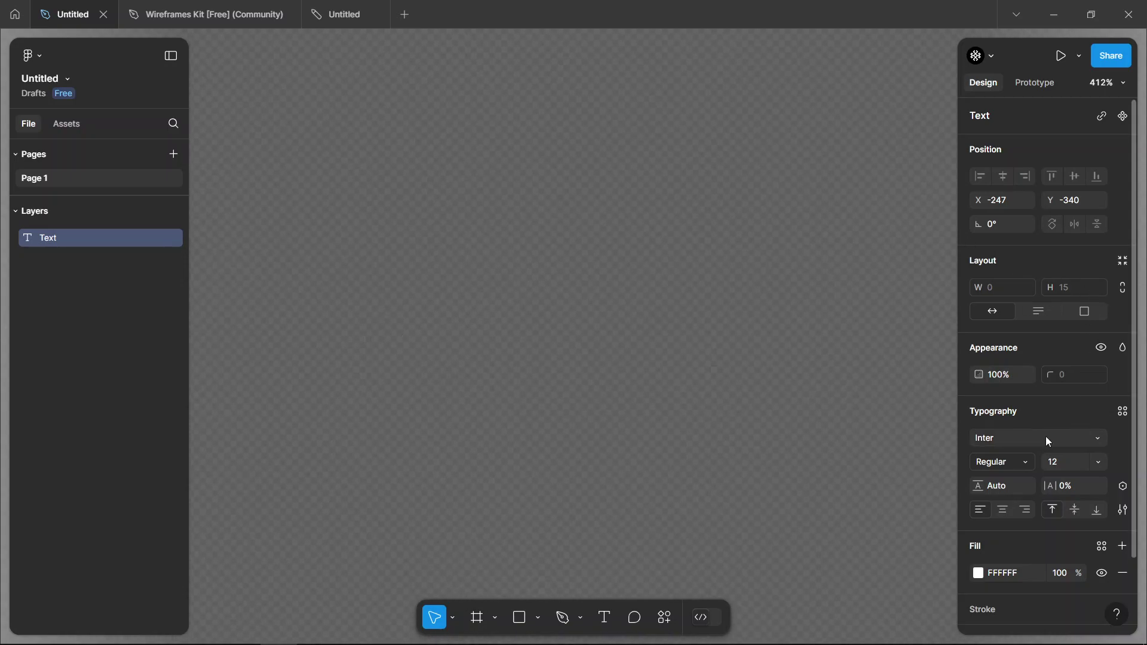
click(1058, 465)
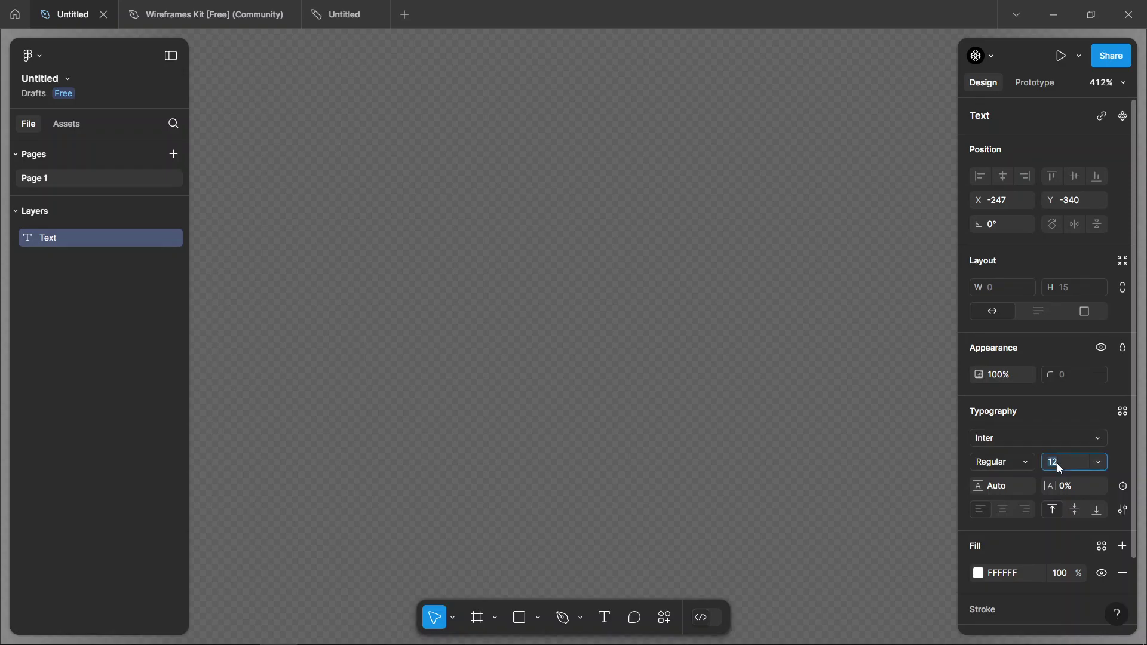
text(40)
key(Return)
Step: Type 'Problem' and style it in Poppins SemiBold
ctrl+scroll(575, 448, down, 5)
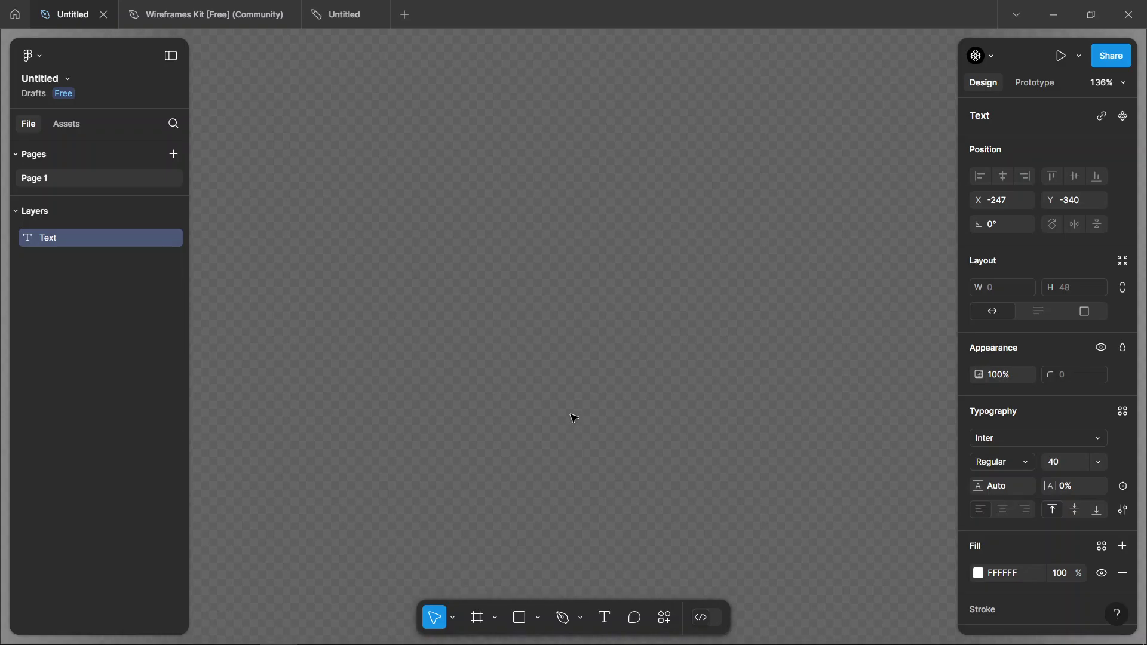
text(Proble)
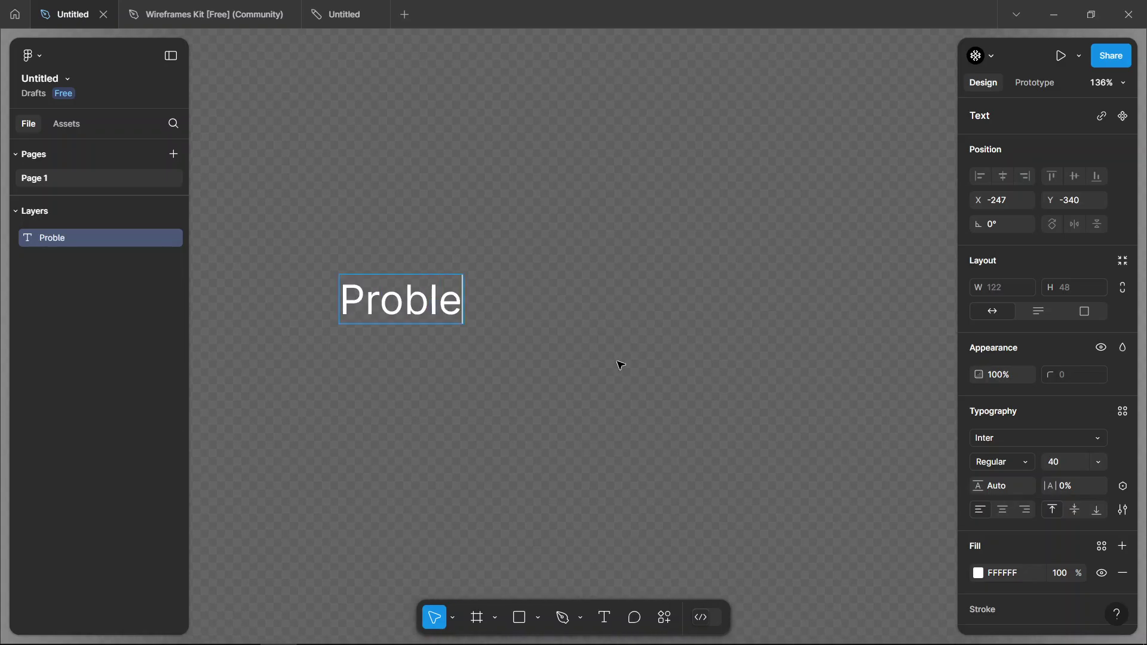
text(m)
key(ctrl+a)
click(992, 438)
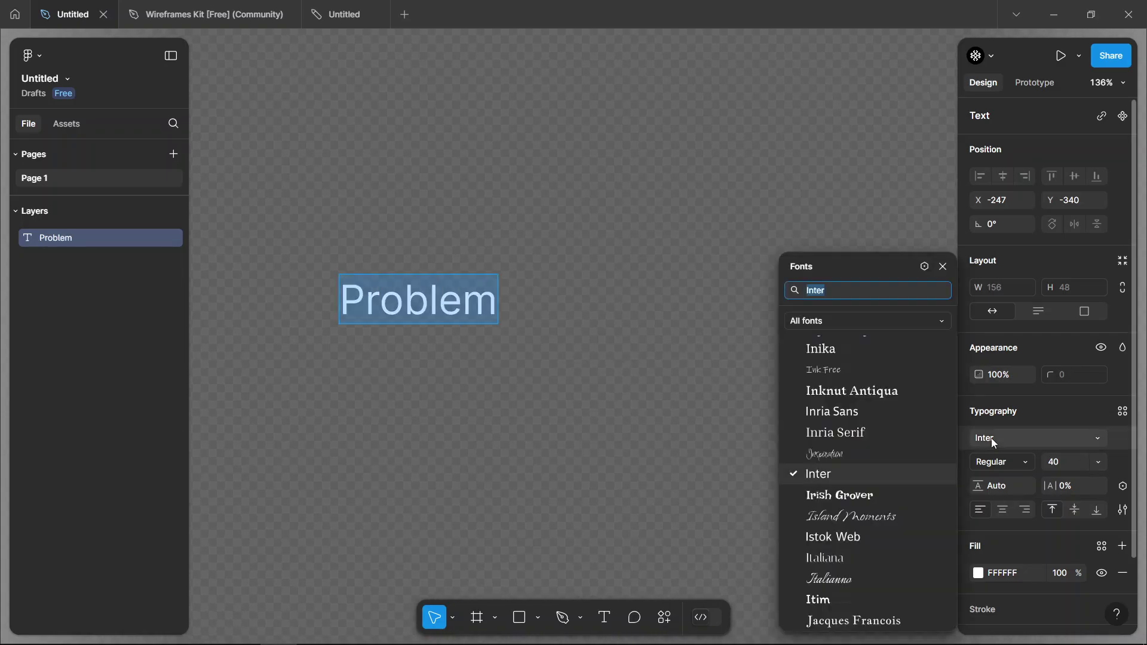
text(pop)
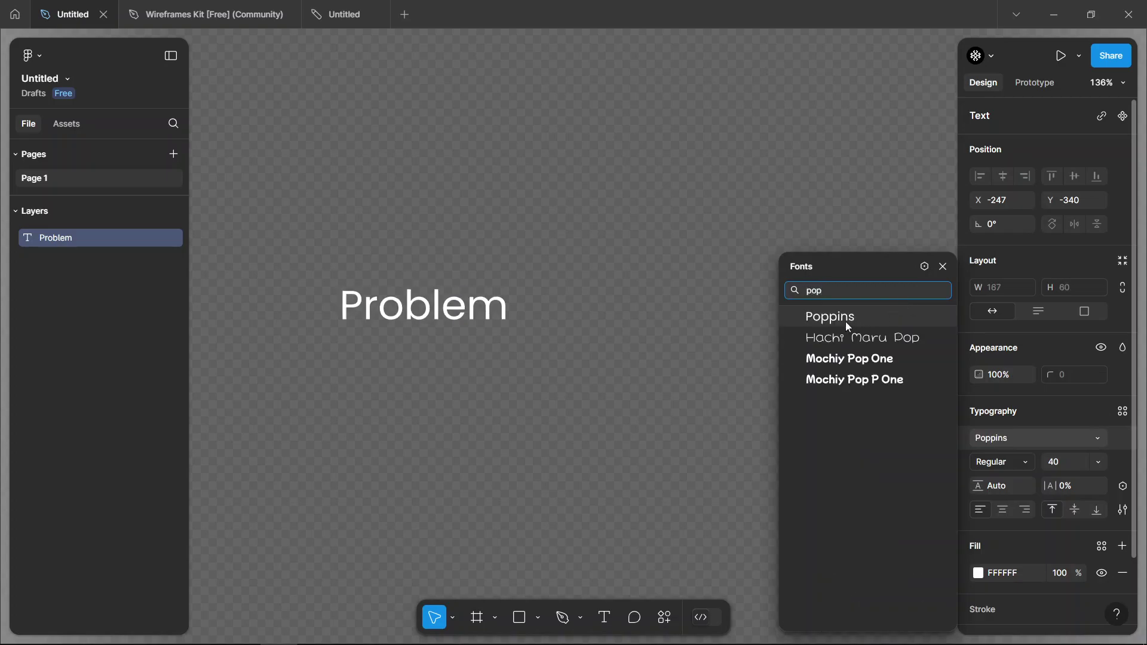
click(844, 318)
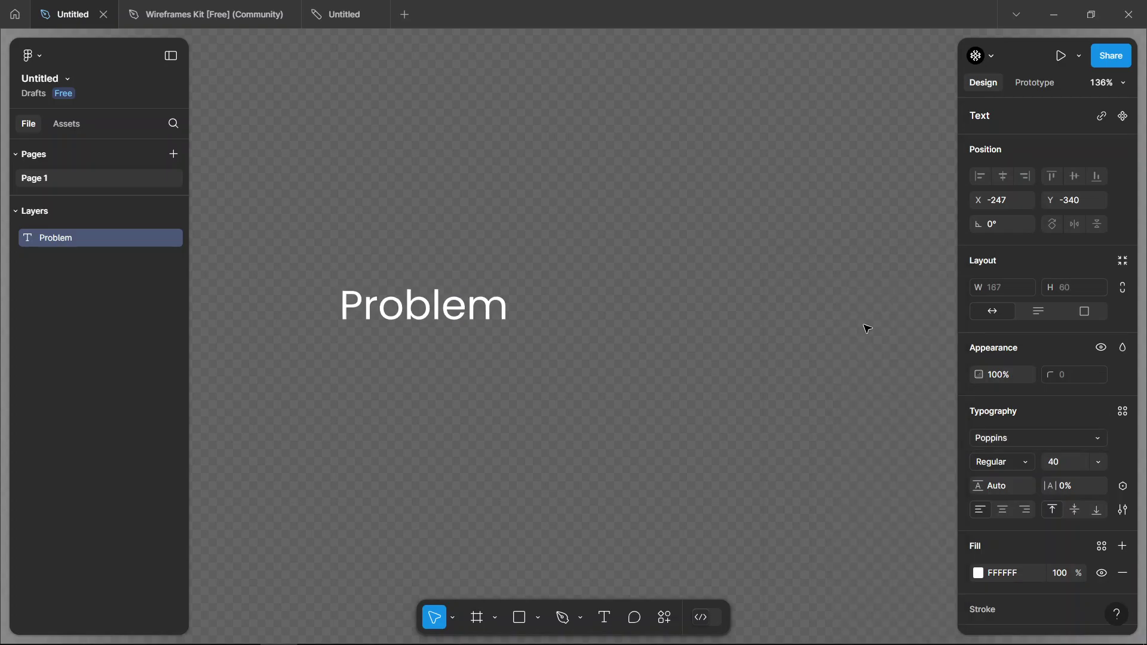
click(1029, 462)
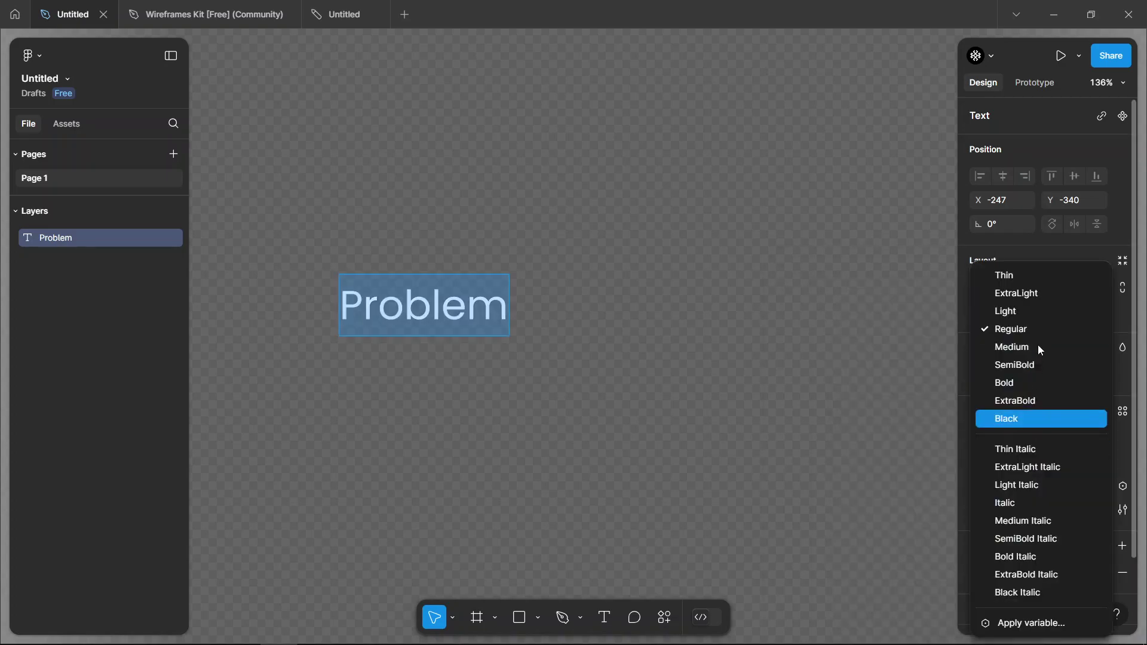
click(1005, 365)
key(Escape)
Step: Duplicate the Problem heading below itself, then delete the copy
scroll(541, 304, down, 3)
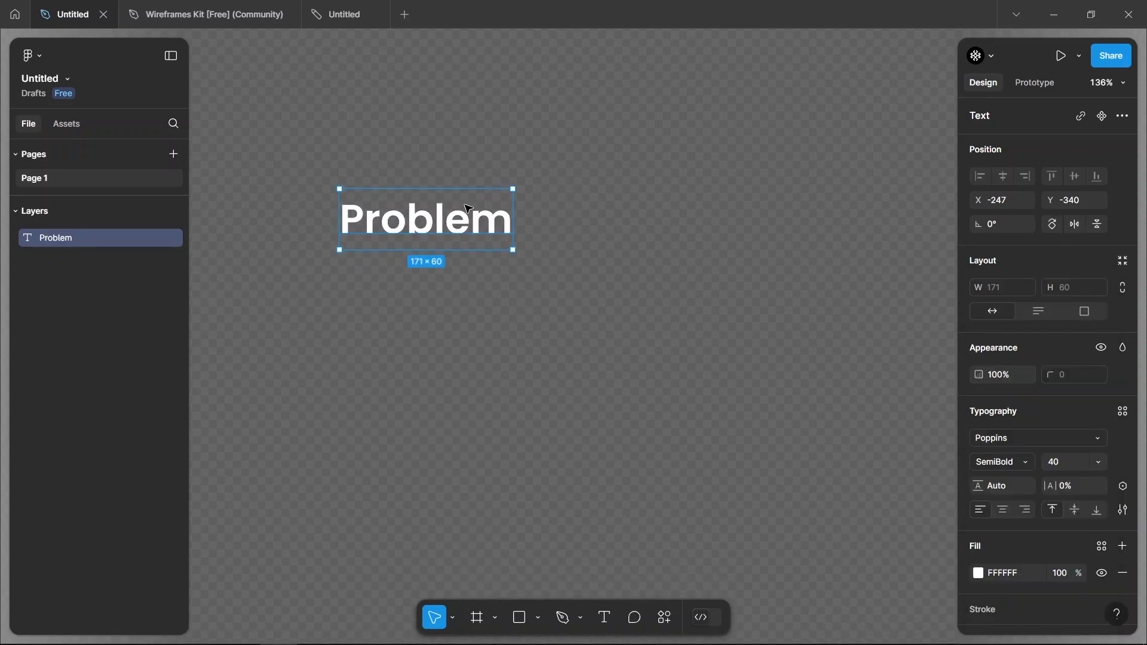
drag(459, 210, 460, 261)
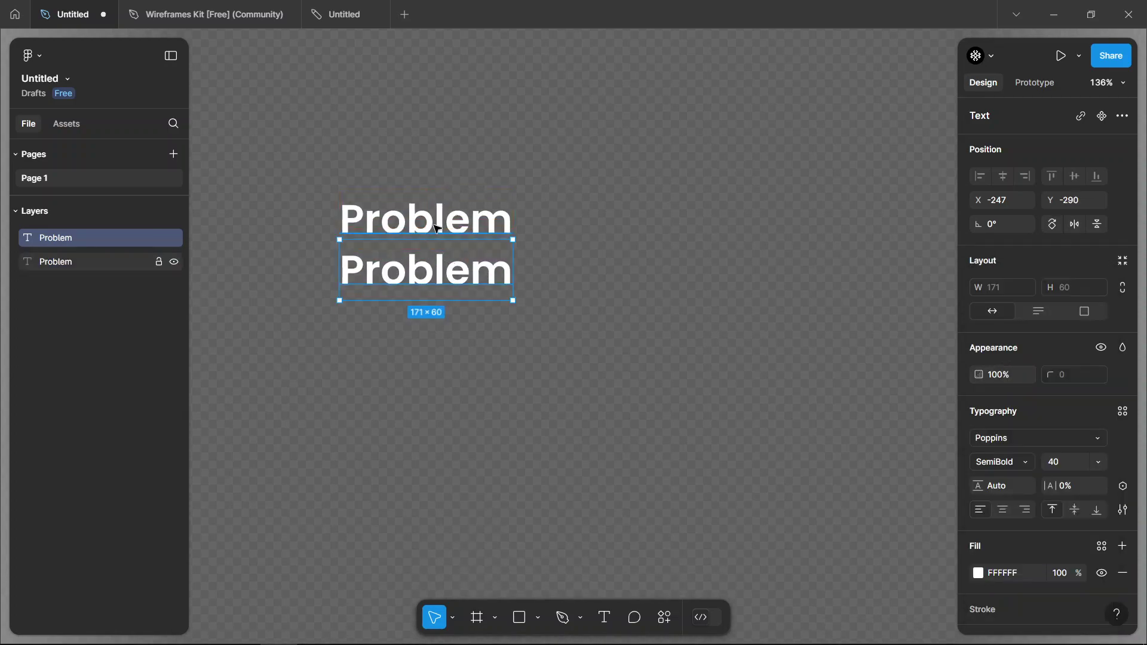
double_click(402, 279)
scroll(530, 223, right, 3)
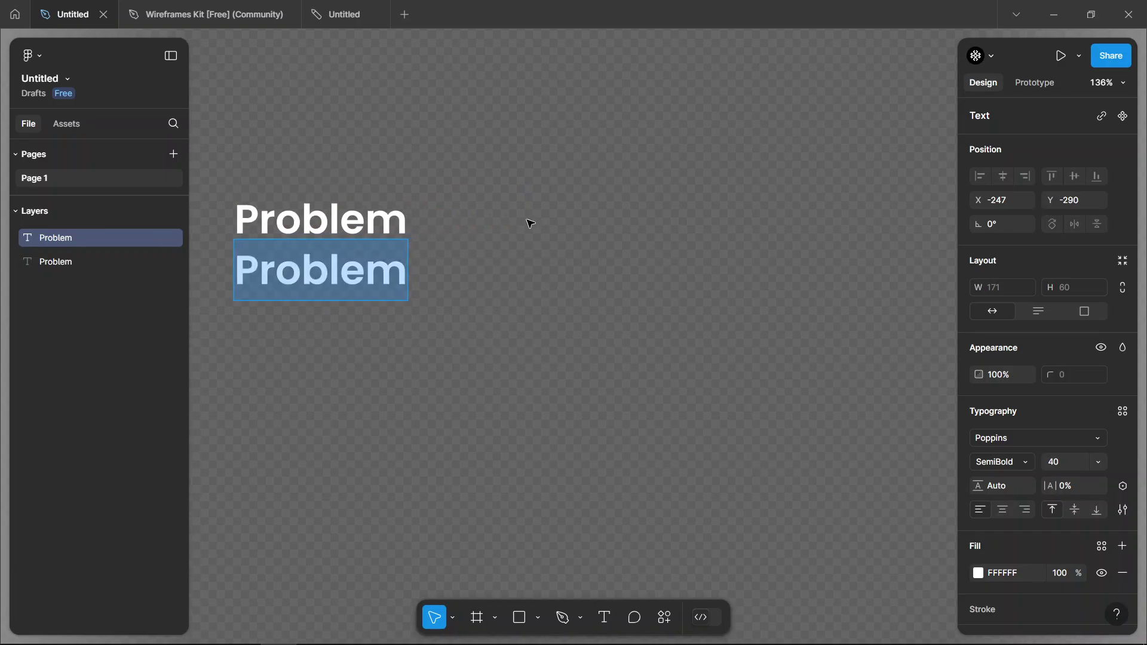
scroll(621, 233, left, 3)
key(Escape)
key(Delete)
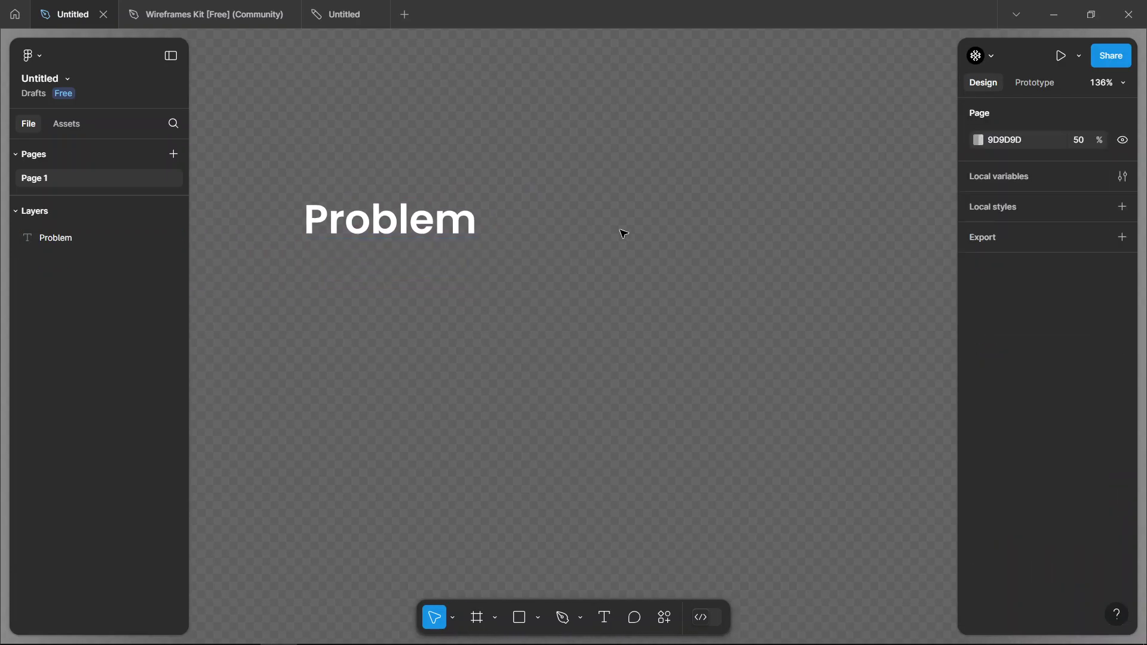
Step: Draw a paragraph text box below the heading with 16 px font size
key(t)
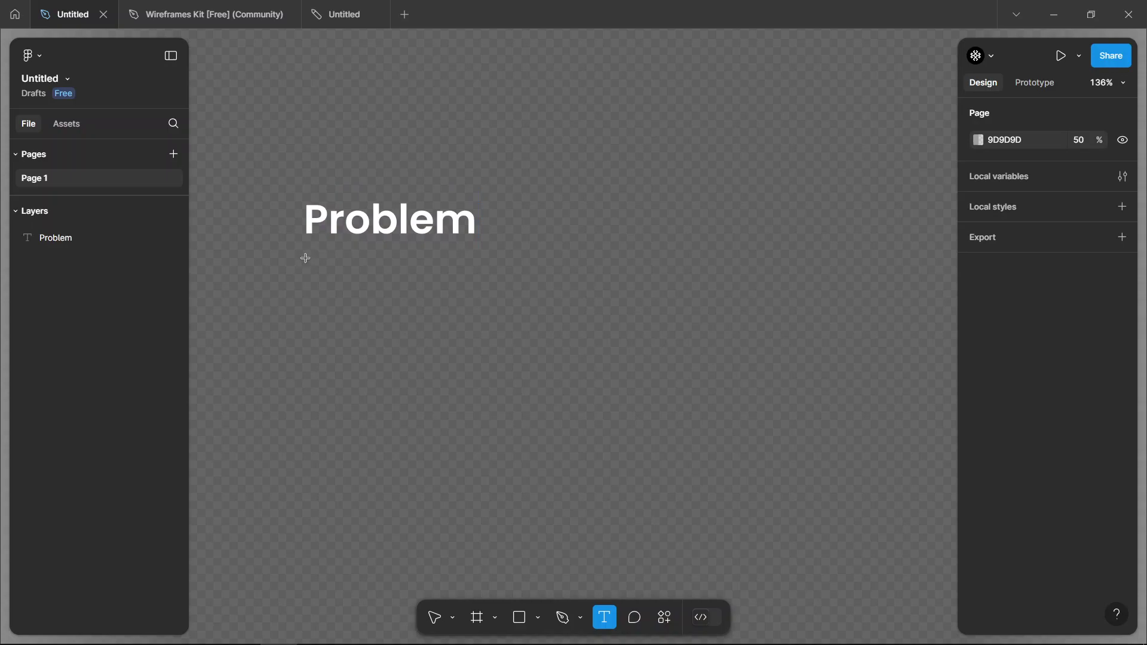
drag(305, 256, 692, 404)
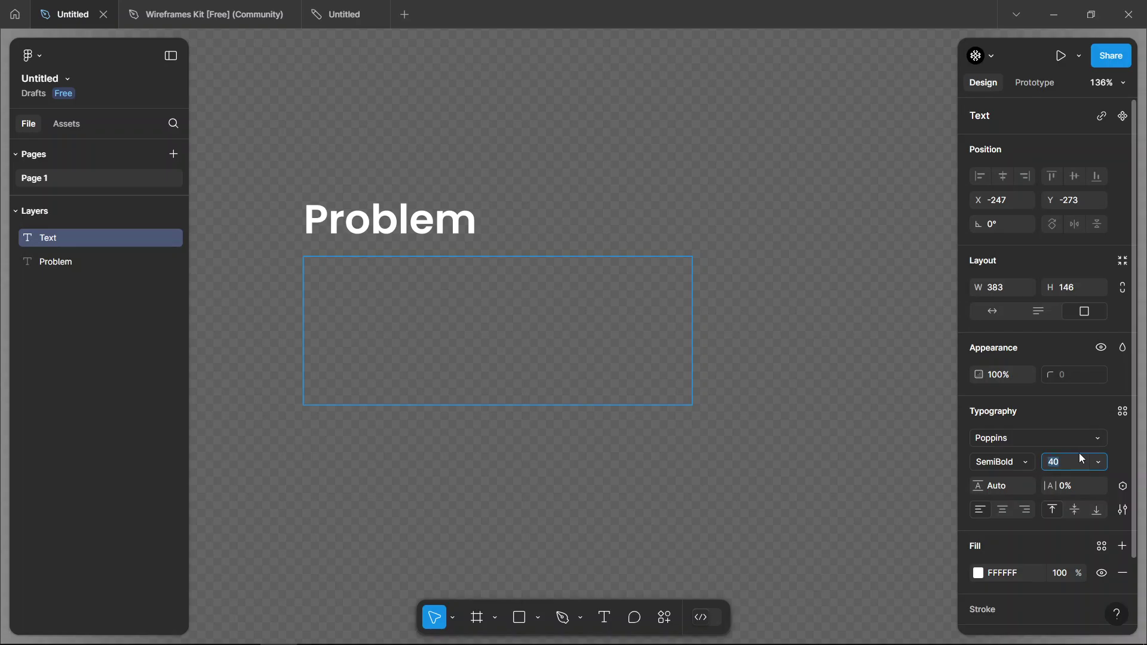
text(6)
key(Return)
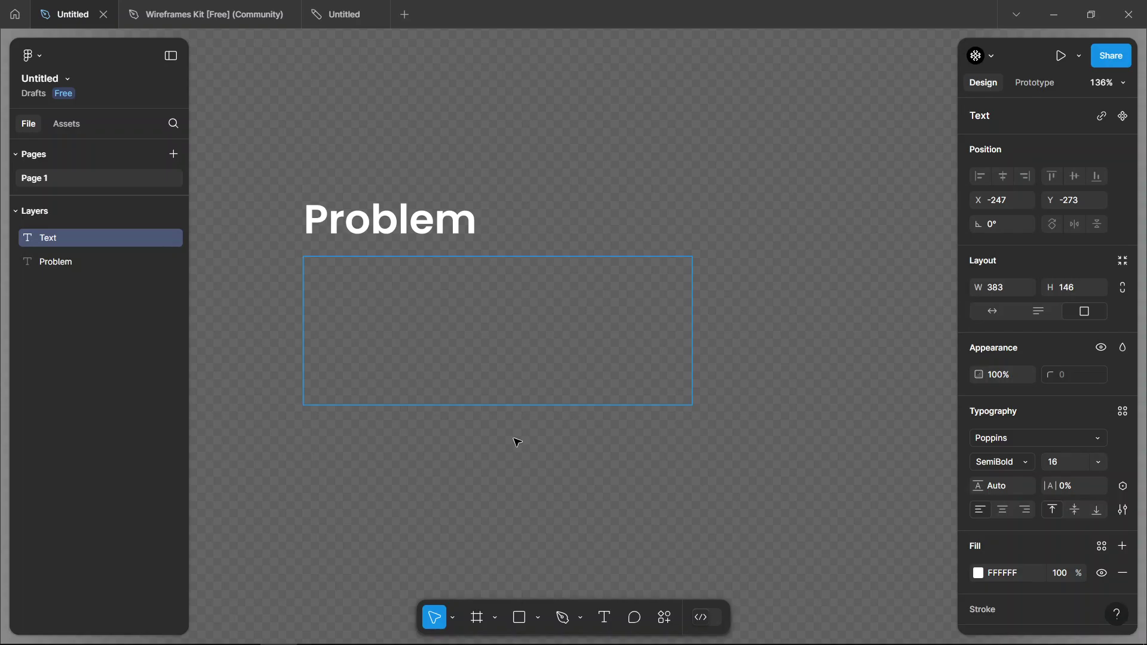
Step: Type 'Azərbaycan tətbiqetmə bazarında səyahət və turlarla əlaqəli hansısa bir proqram mövcud deyil.'
text(A)
text(zə)
key(BackSpace)
text(ər)
text(bayca)
key(BackSpace)
key(BackSpace)
text(can)
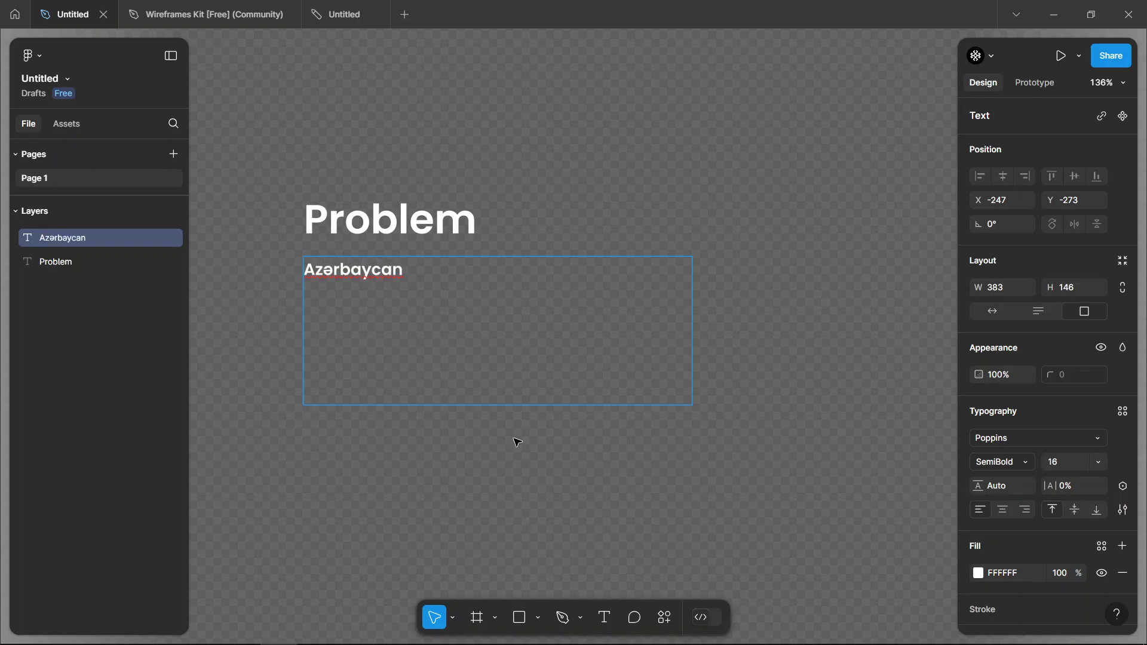
text( tət)
key(BackSpace)
text(ə)
text(tbiqetmə baz)
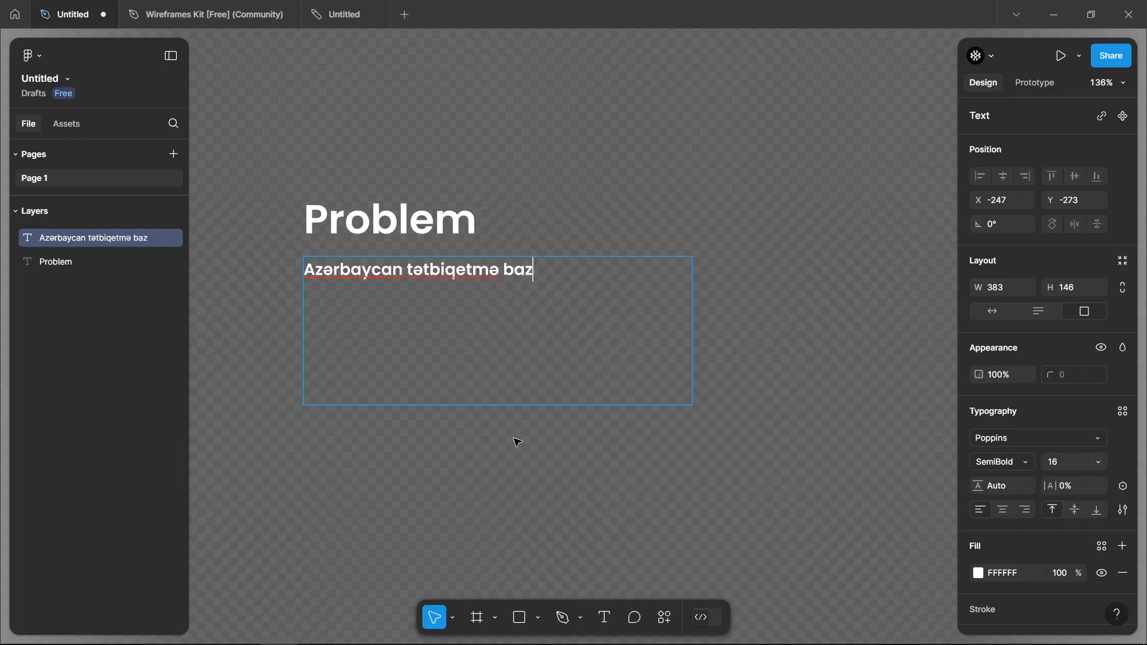
text(arında)
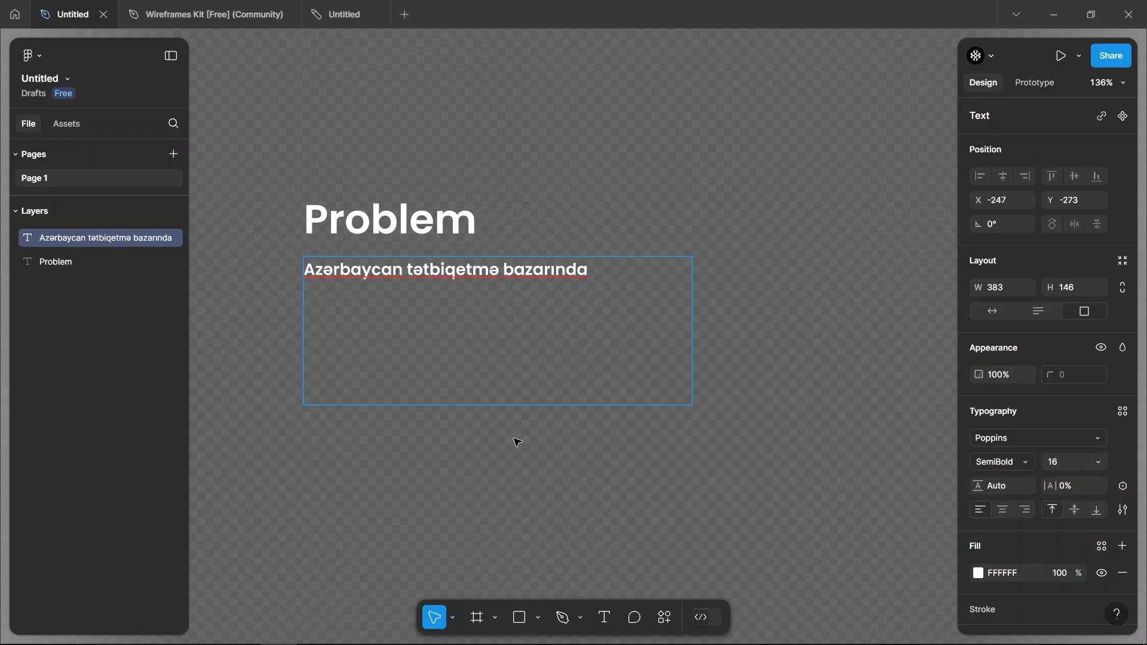
text( səyahət və)
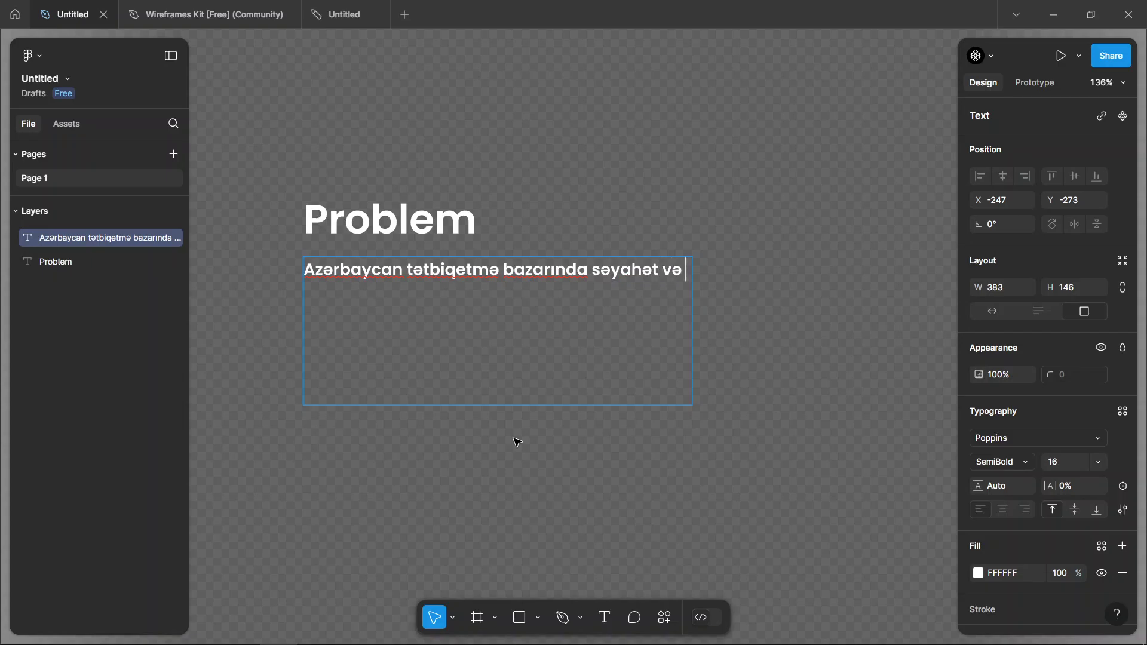
text( turlarla əlaqəli)
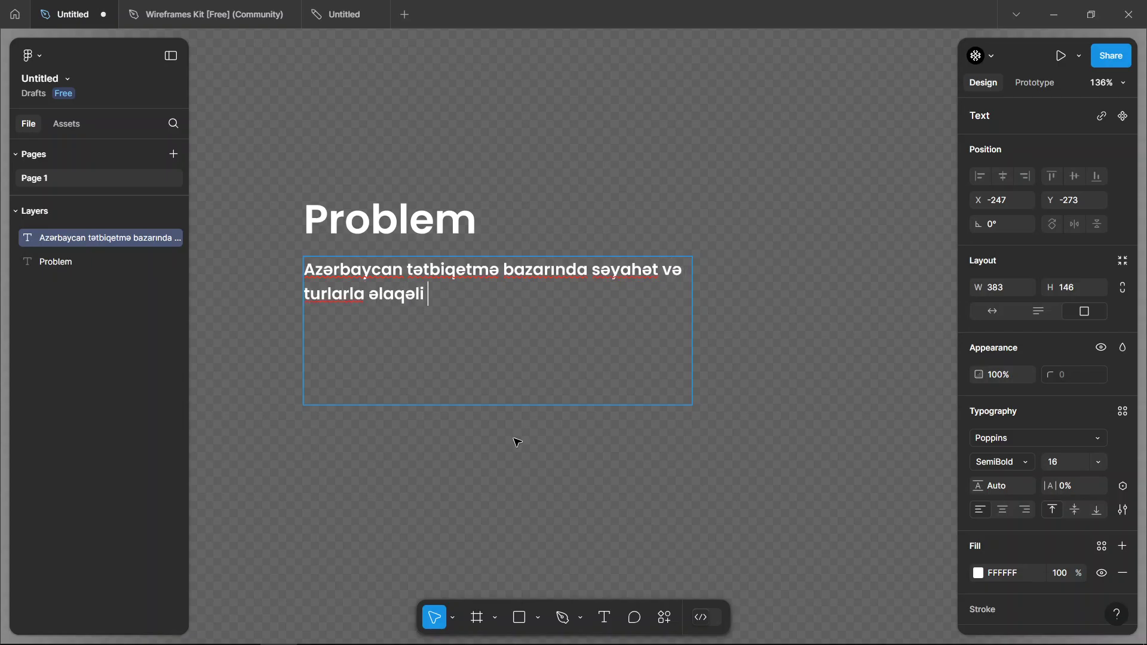
text( hansısa )
text(bir tətq)
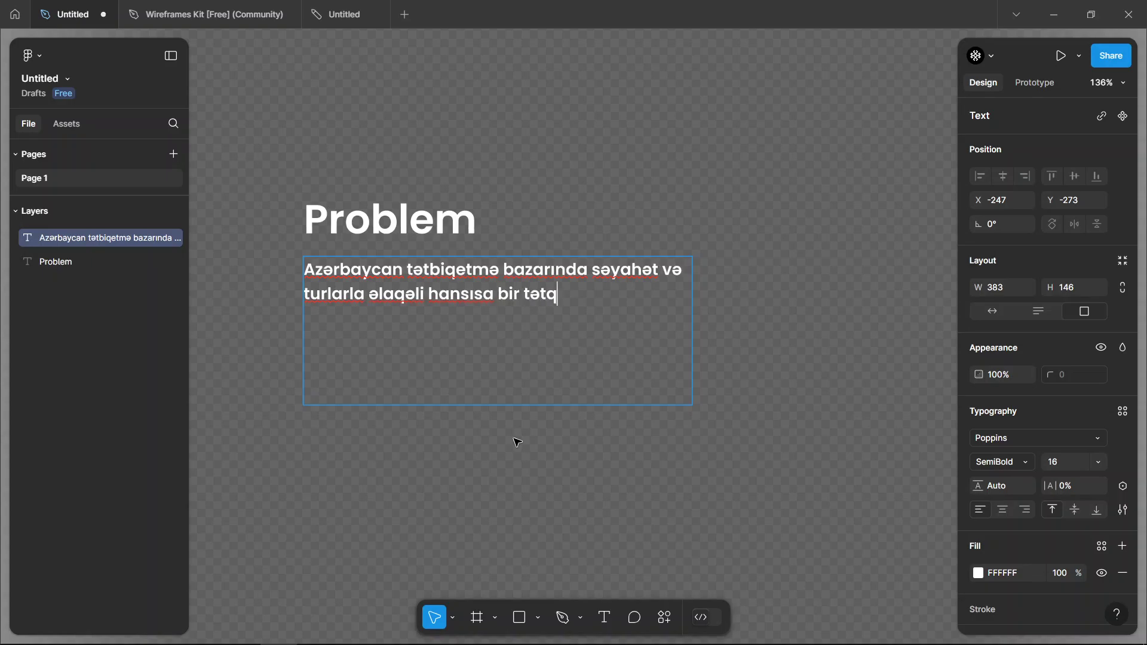
key(BackSpace)
text(biq)
key(ctrl+BackSpace)
text(prqora)
key(BackSpace)
key(BackSpace)
key(BackSpace)
key(BackSpace)
text(o)
text(qram mövcud d)
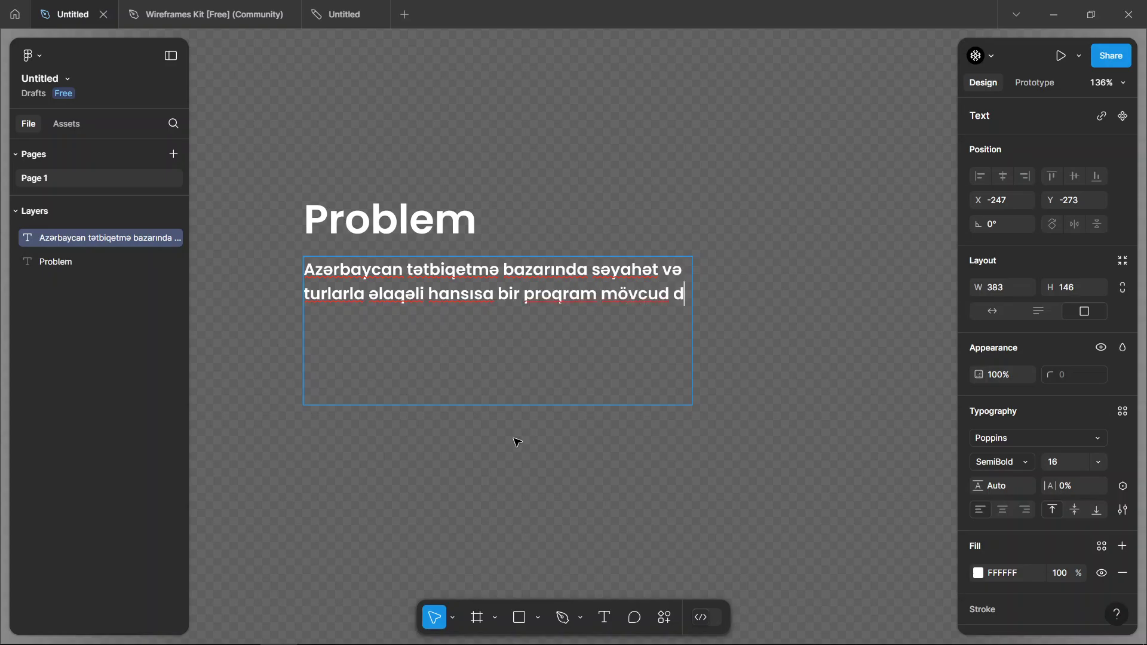
text(eyil.)
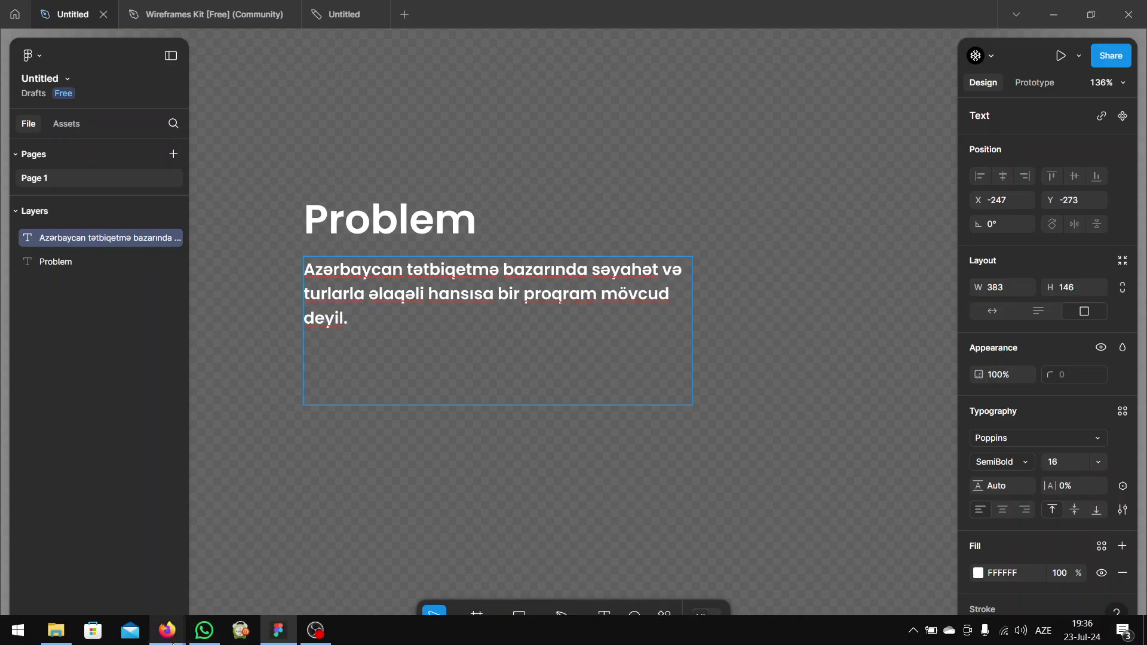
Step: Admit the waiting participant in the Google Meet call, then minimise Firefox
click(99, 580)
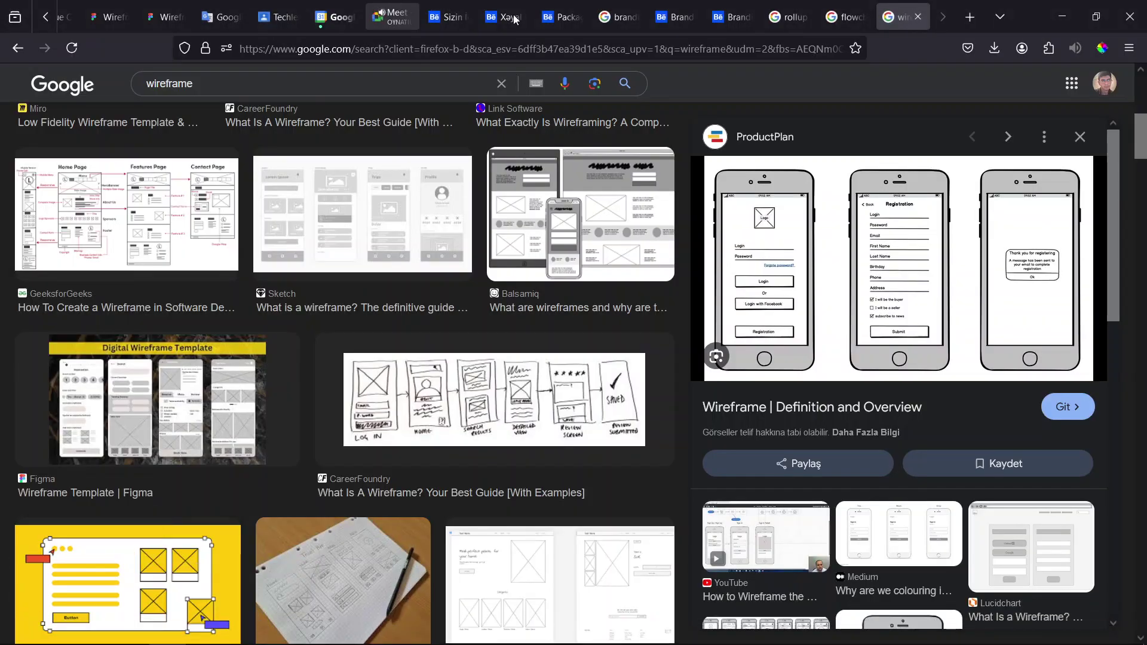
click(376, 7)
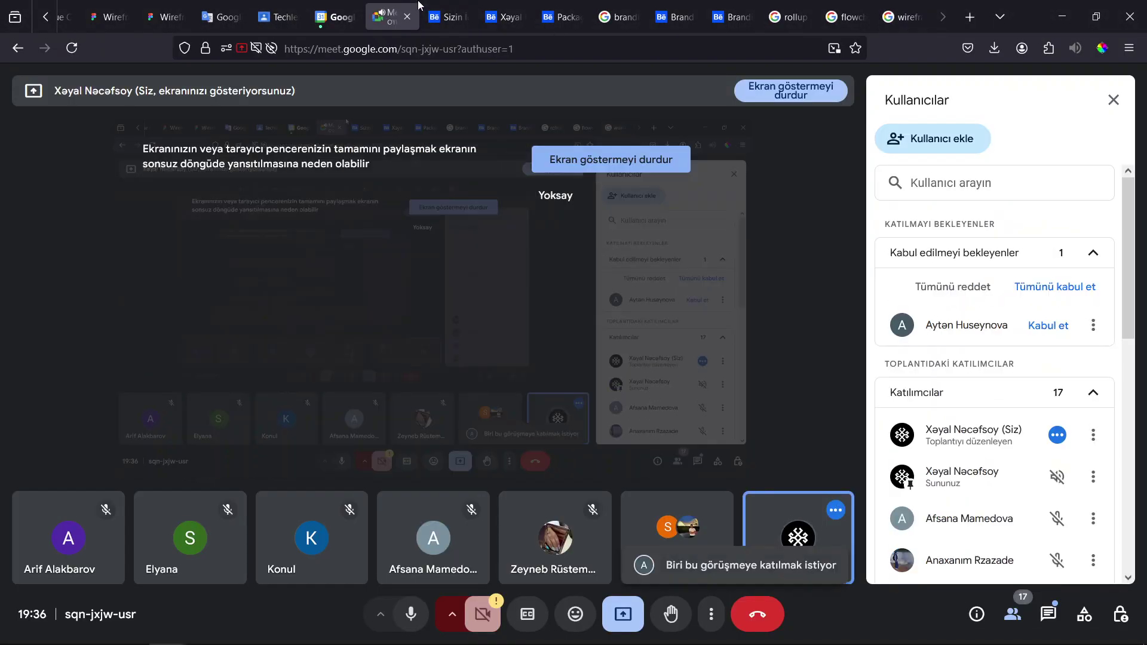
click(1048, 325)
click(1062, 16)
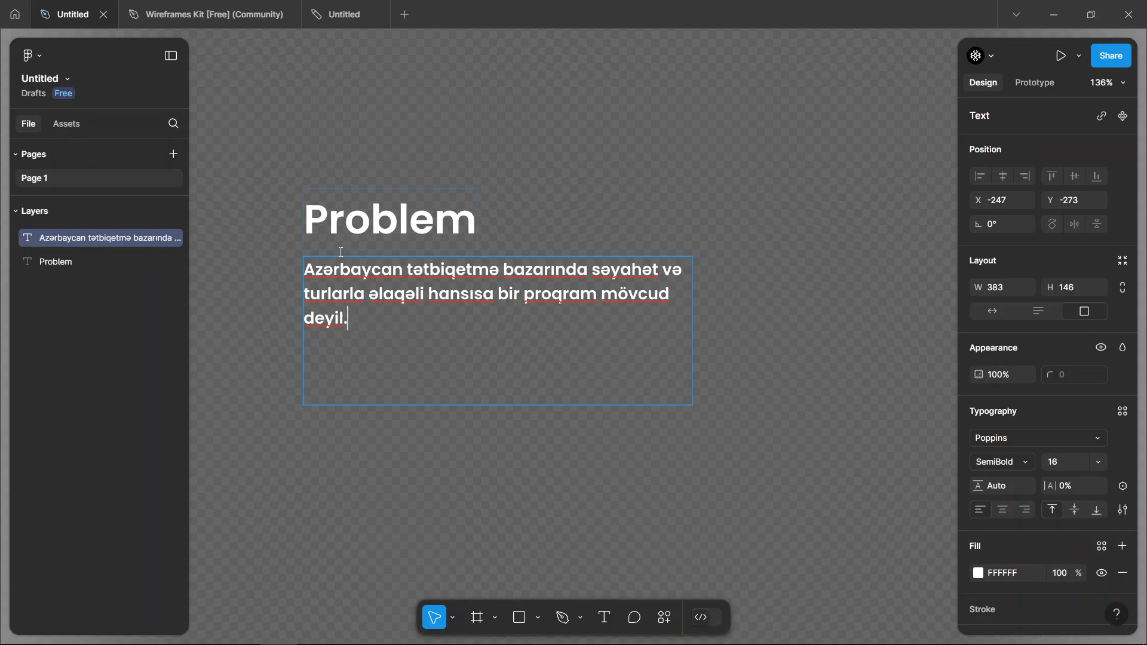
scroll(350, 327, up, 5)
scroll(413, 408, down, 2)
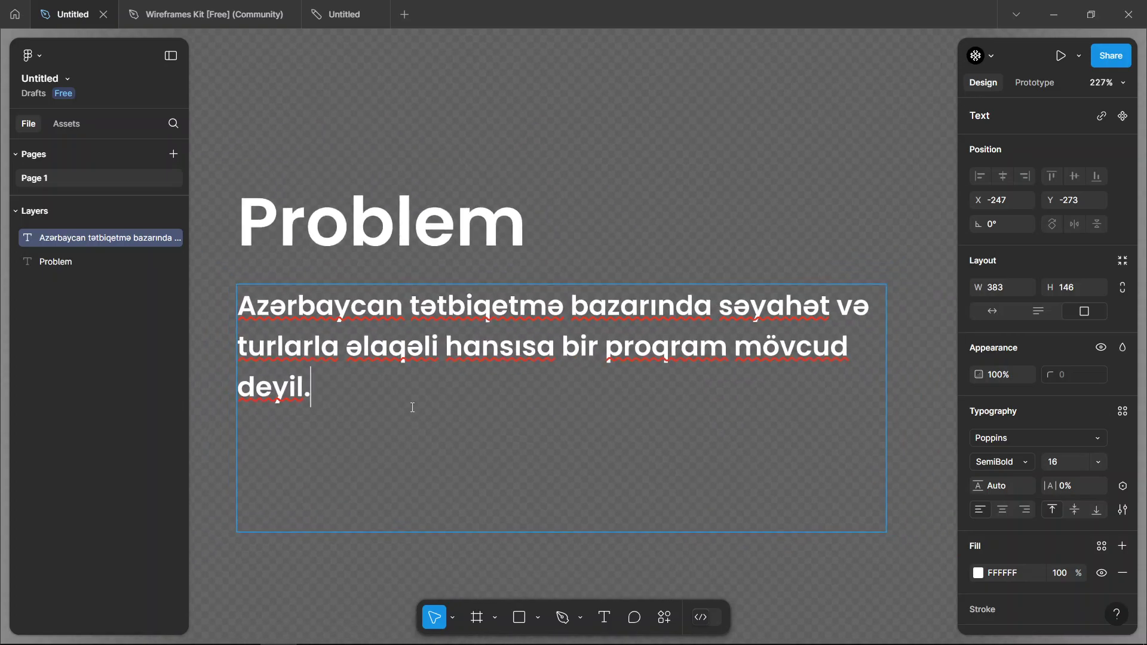
scroll(554, 369, left, 1)
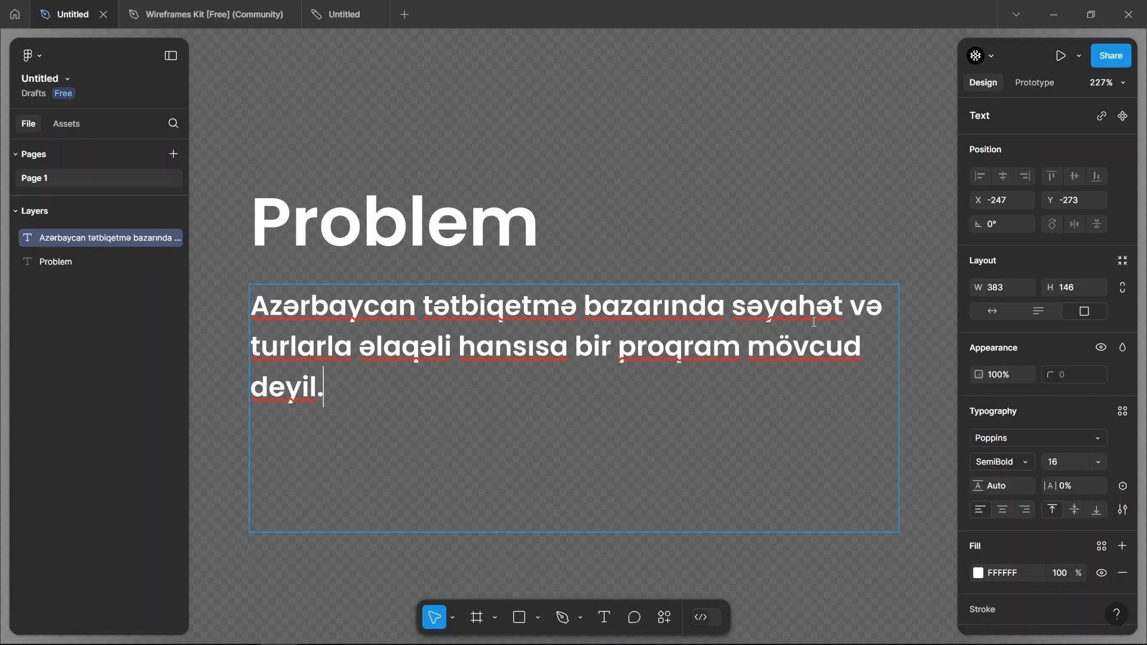
Step: Replace 'hansısa' with 'hər kəsə uyğun' in the paragraph
double_click(567, 349)
text(pe)
key(BackSpace)
key(BackSpace)
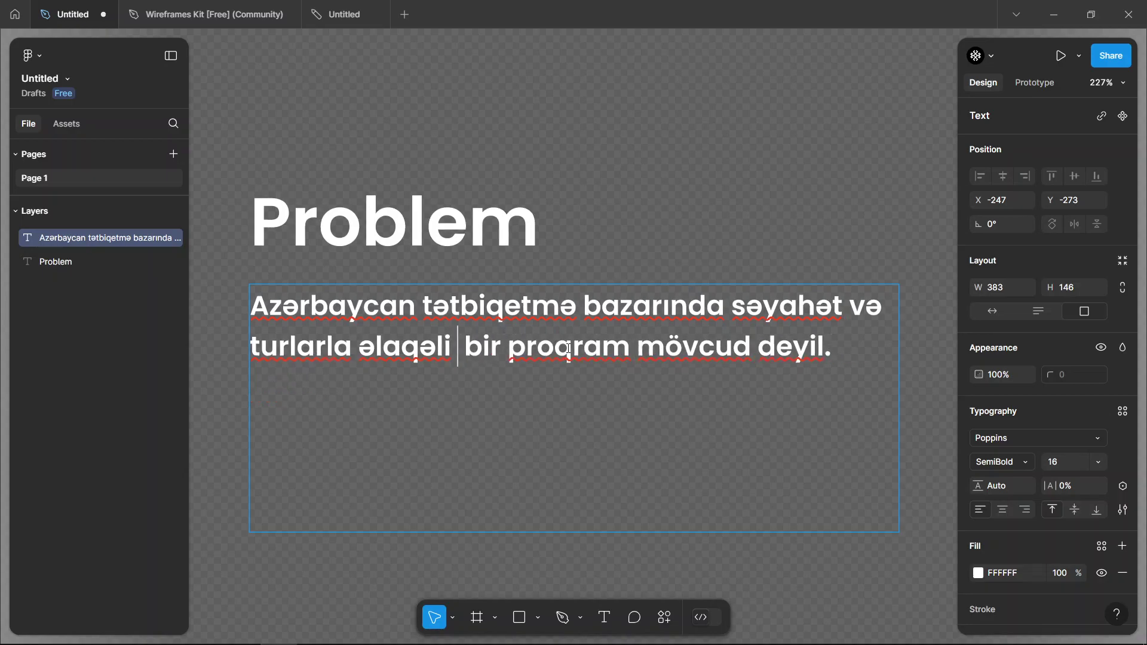
text(hə)
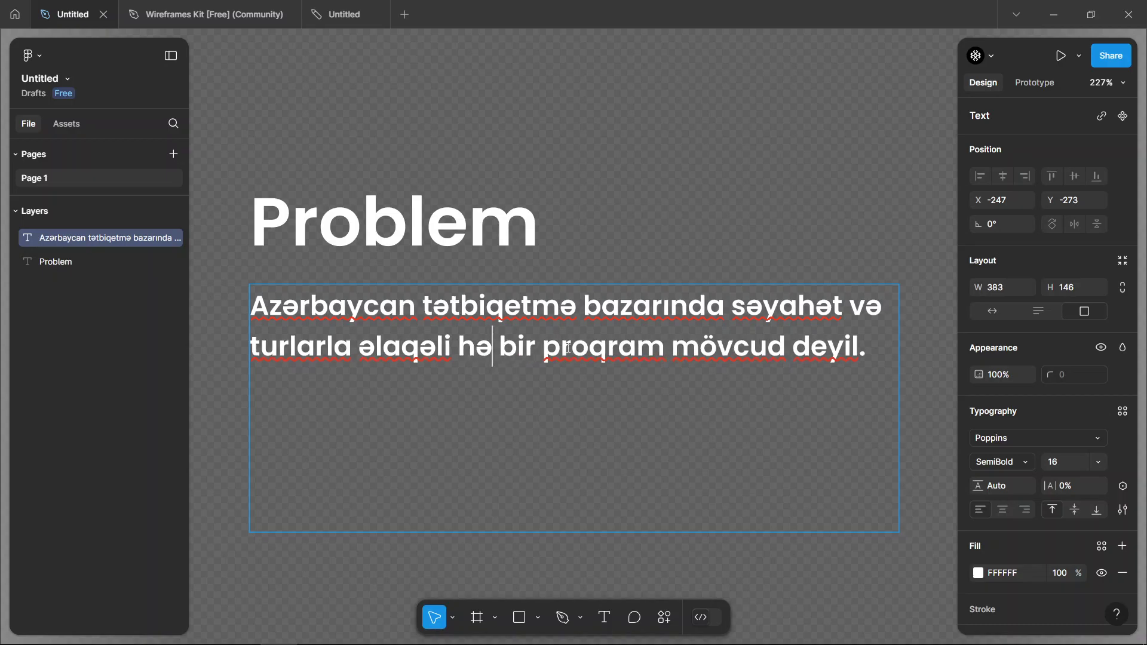
text(r kəsə uyğun)
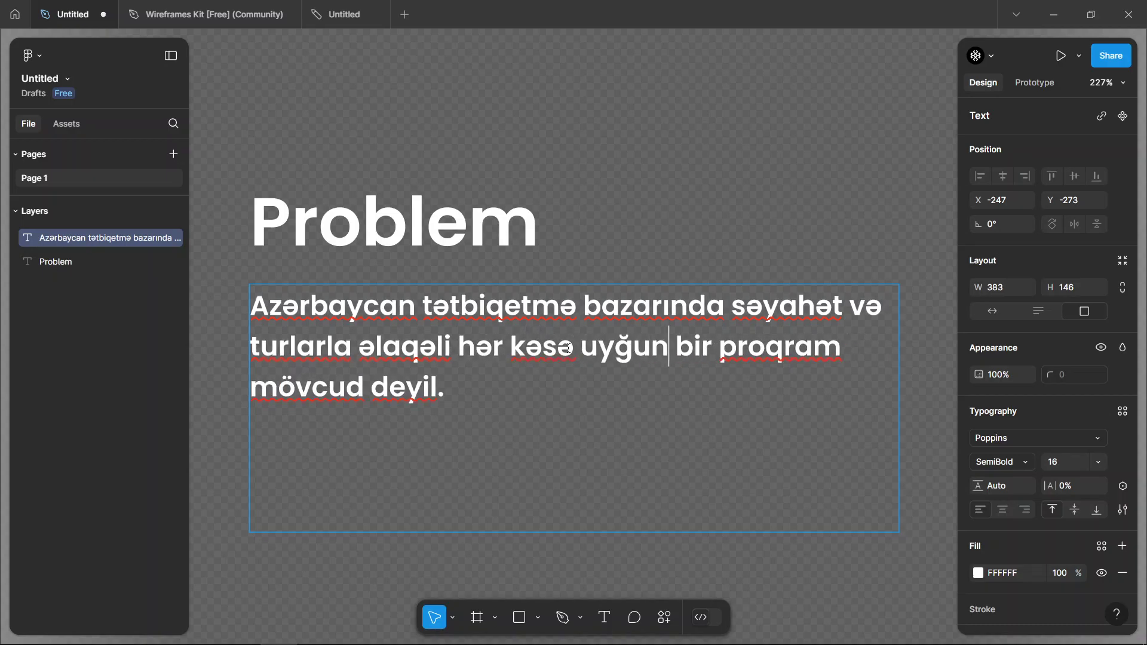
Step: Append 'Bu da səyahət etməyi sevən şəxslər üçün problemdir. Mən bu layihə çərçivəsində'
key(Down)
text(b)
key(BackSpace)
text(Bu da səy)
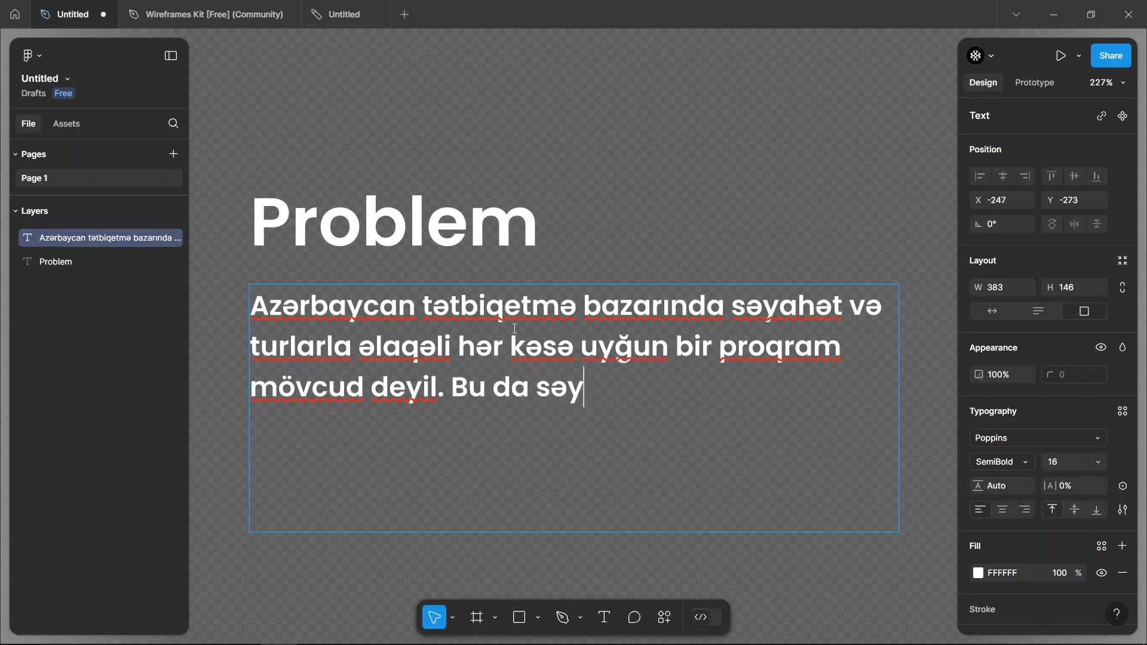
text(ahət etməyi sev)
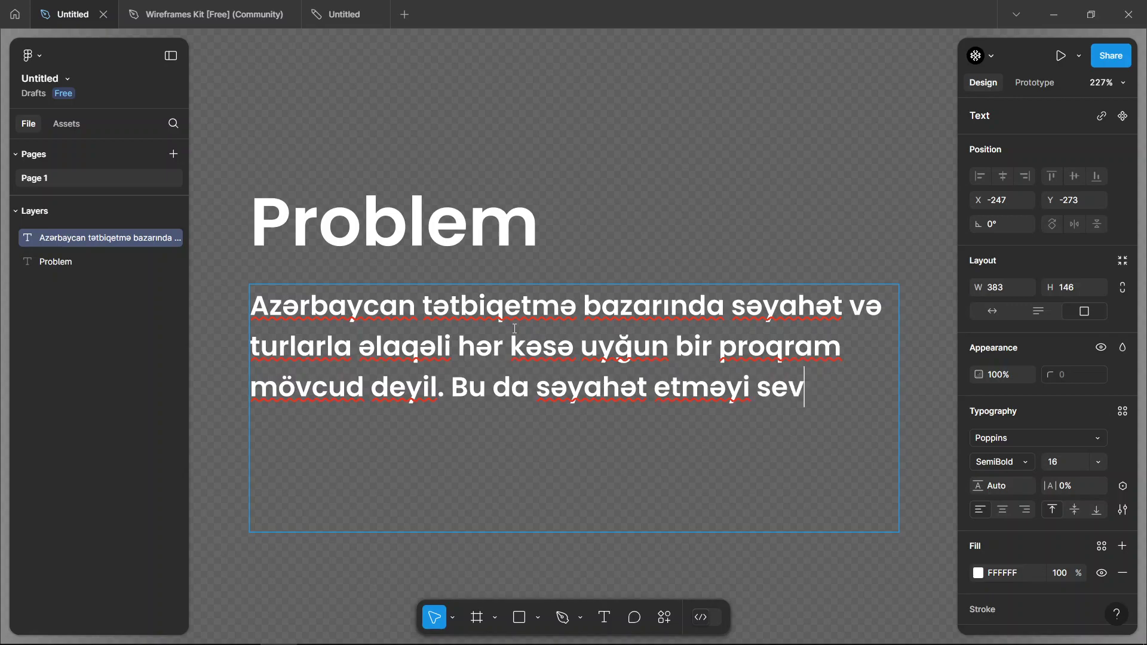
text(ən şəxslər )
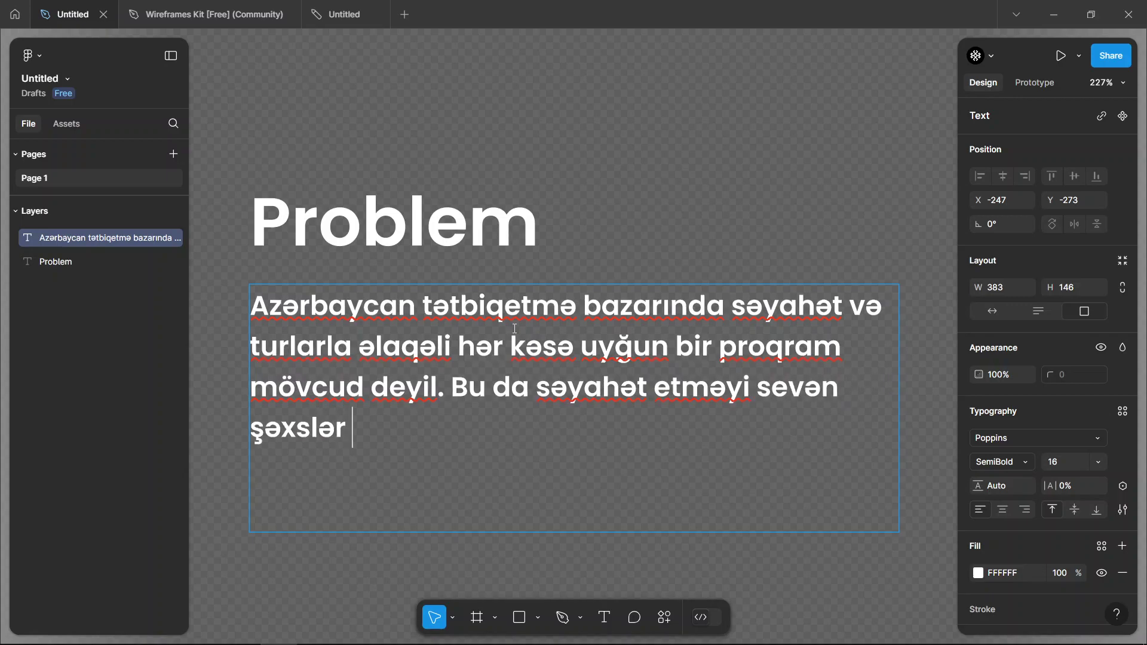
text(üçün problem)
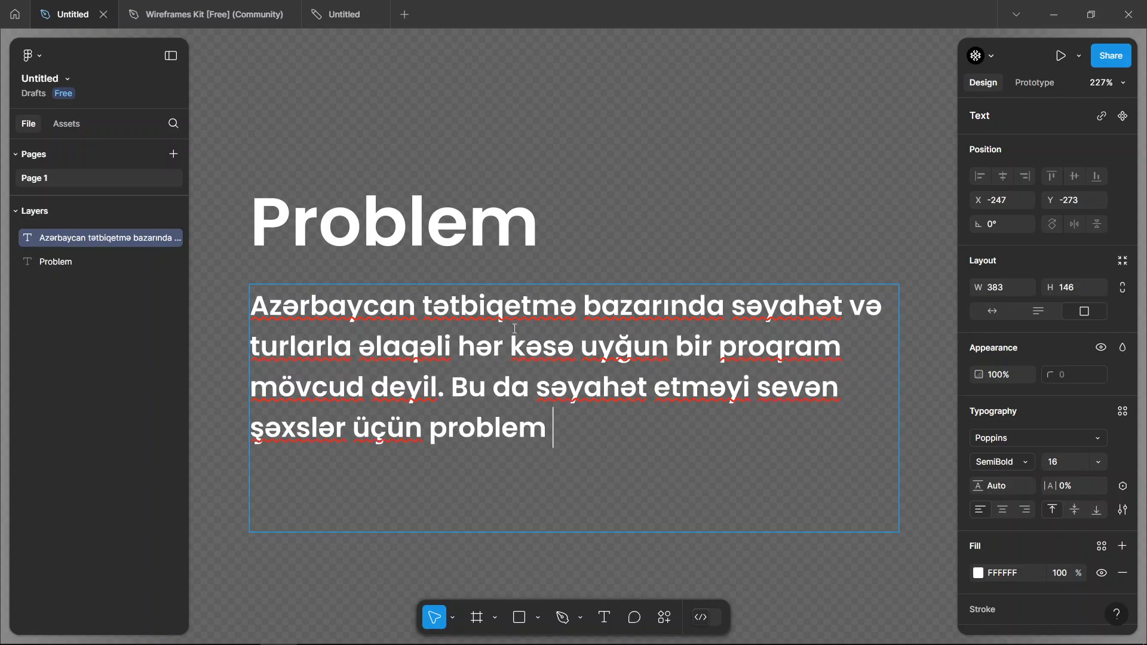
key(BackSpace)
text(di.)
key(BackSpace)
text(r. M)
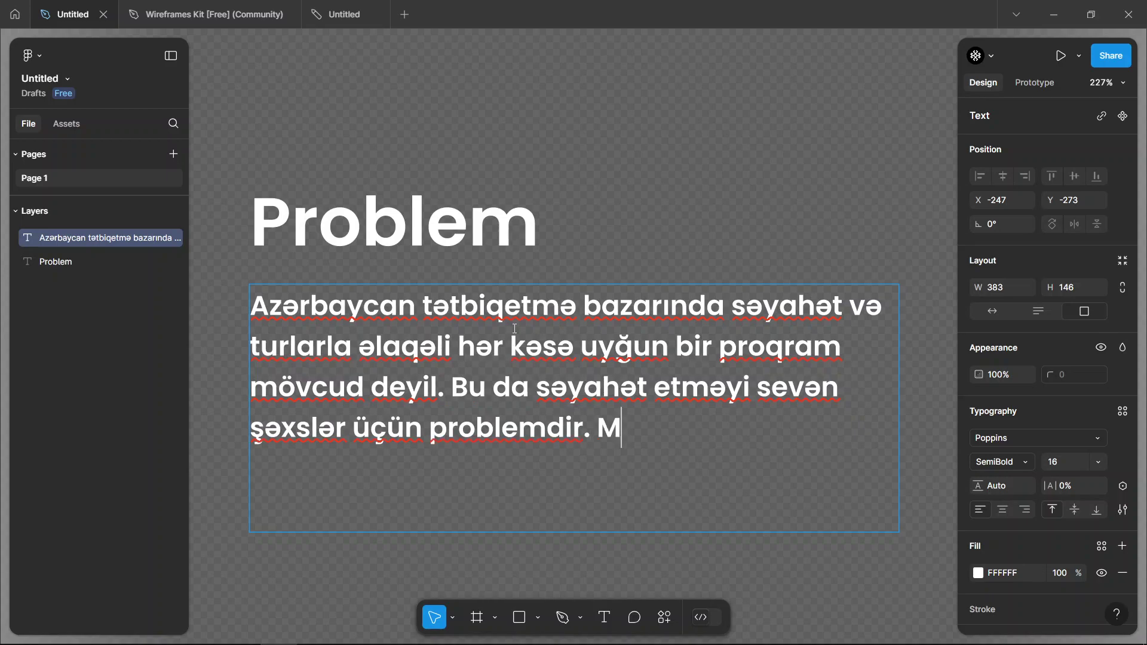
text(ən bu proqra)
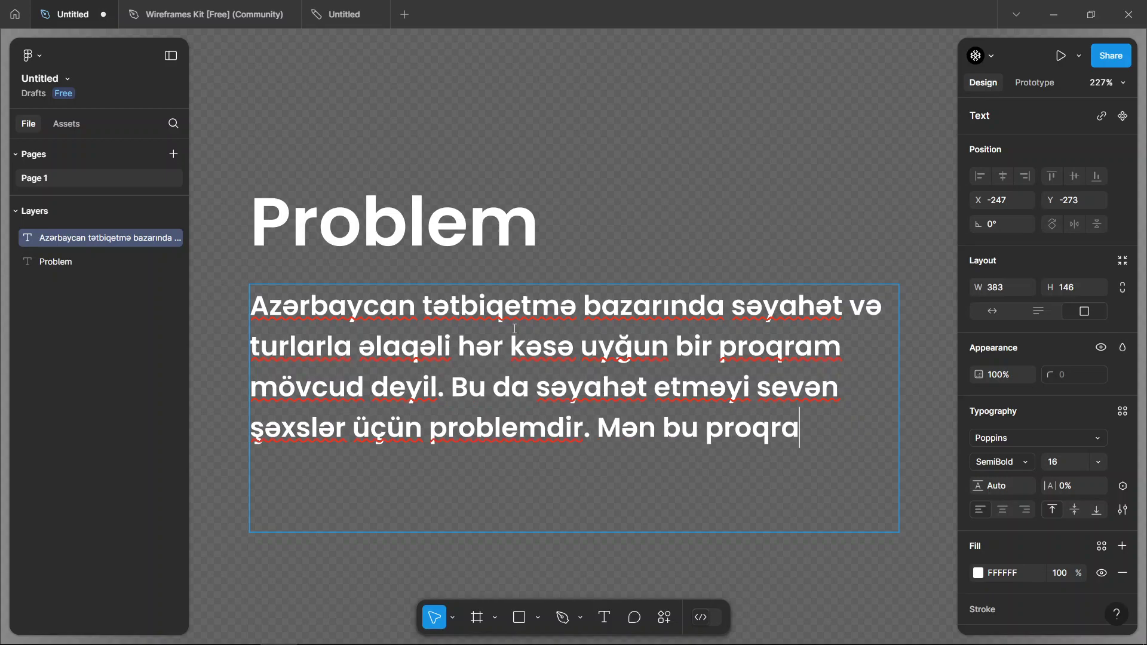
key(ctrl+shift+Left)
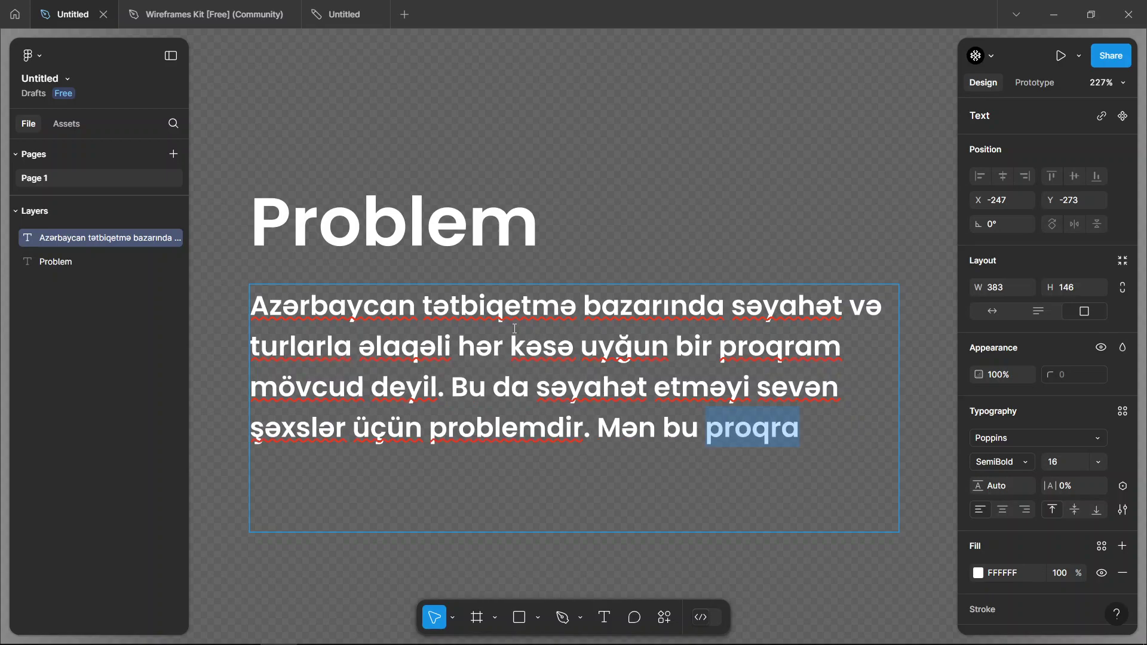
text(l)
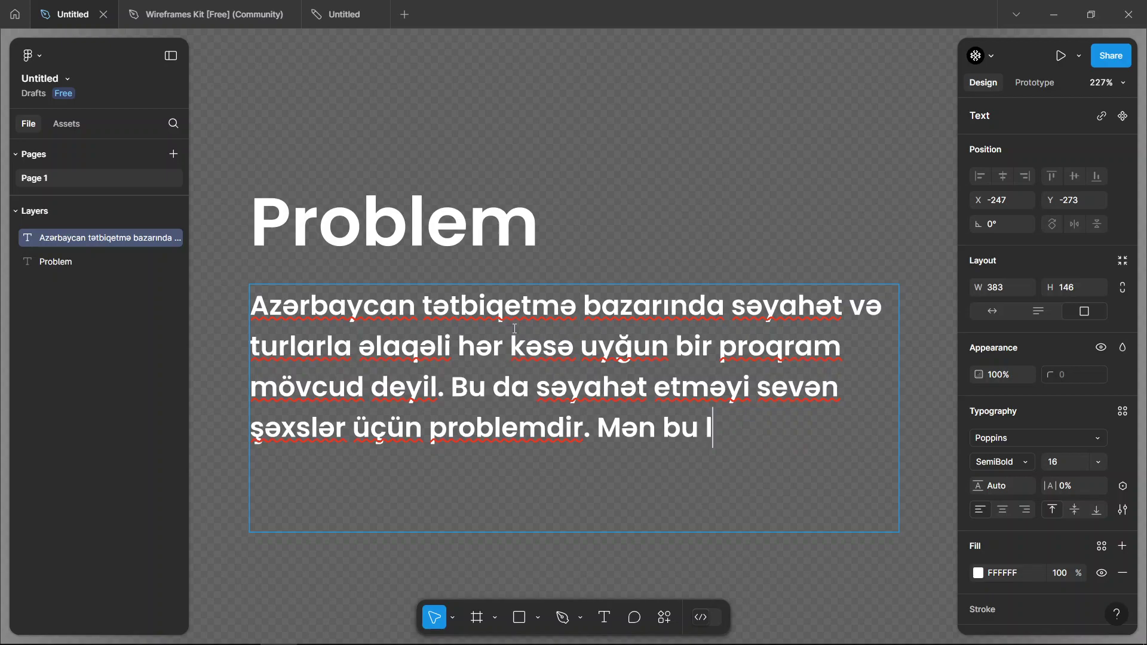
text(ayihə çərçiv)
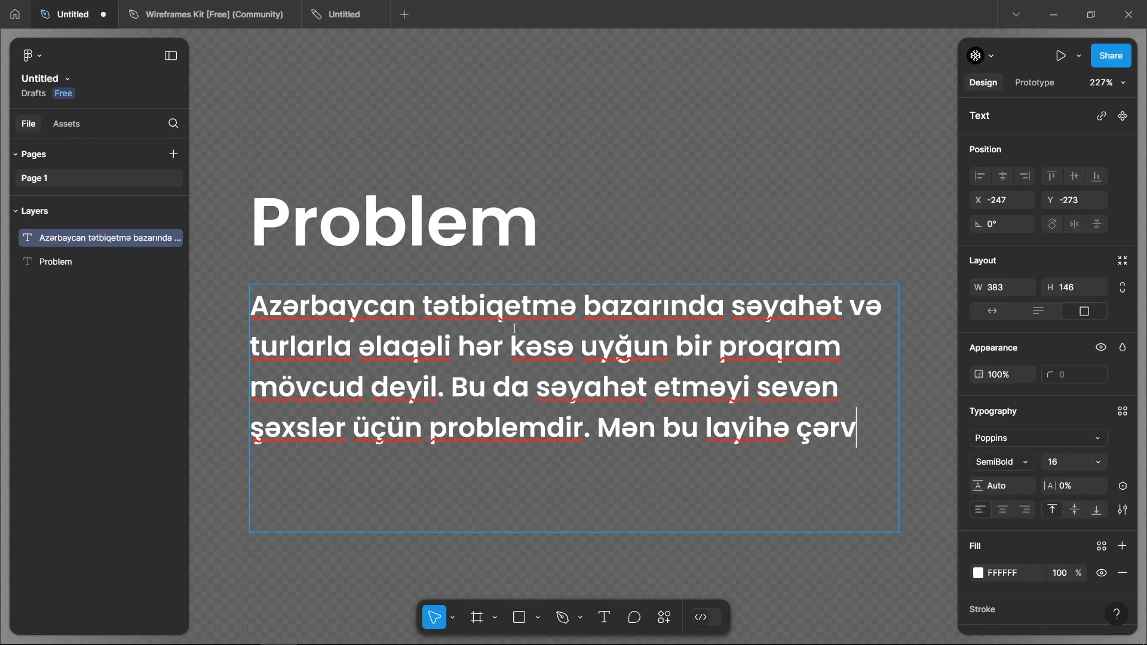
key(BackSpace)
text(çivəsində)
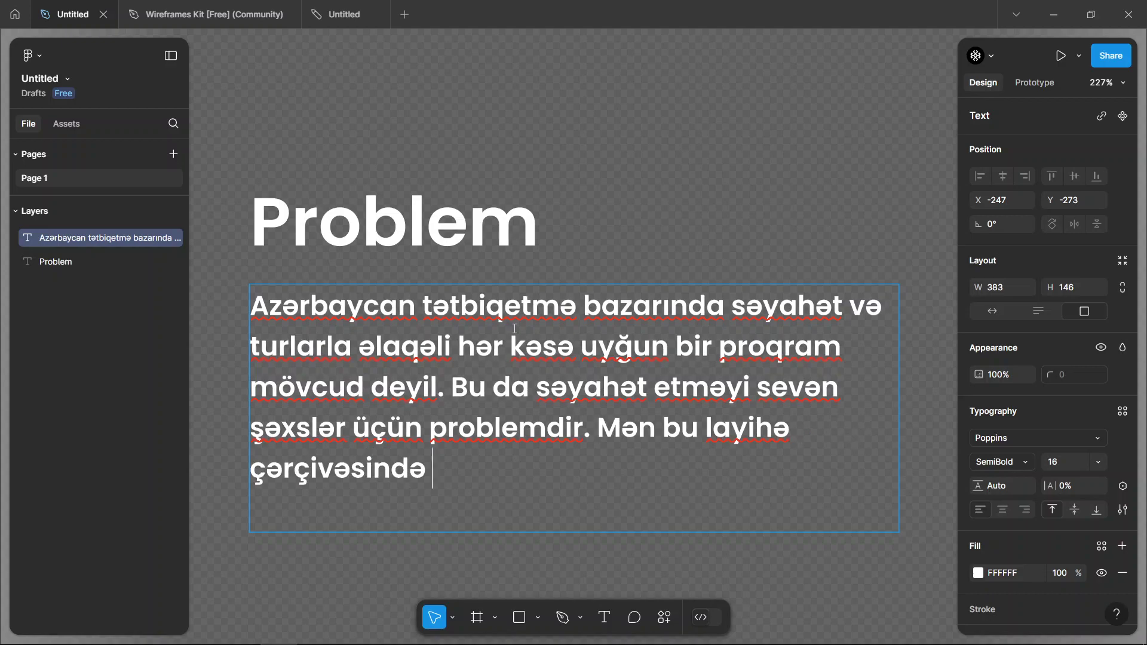
Step: Continue with 'əhalinin büdcəsinə uyğun seçimlər edə biləcəyi və estetik, rahat araüzə bir tətbiqetmə hazırlamağı'
scroll(464, 411, down, 2)
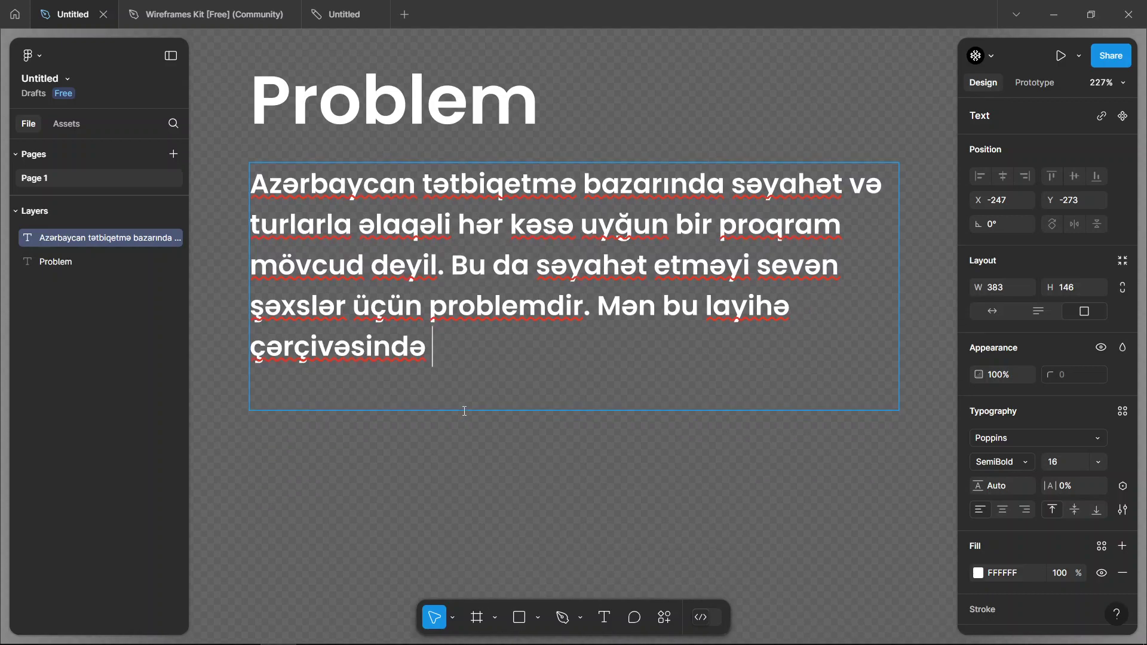
text(h)
key(BackSpace)
text(əhal)
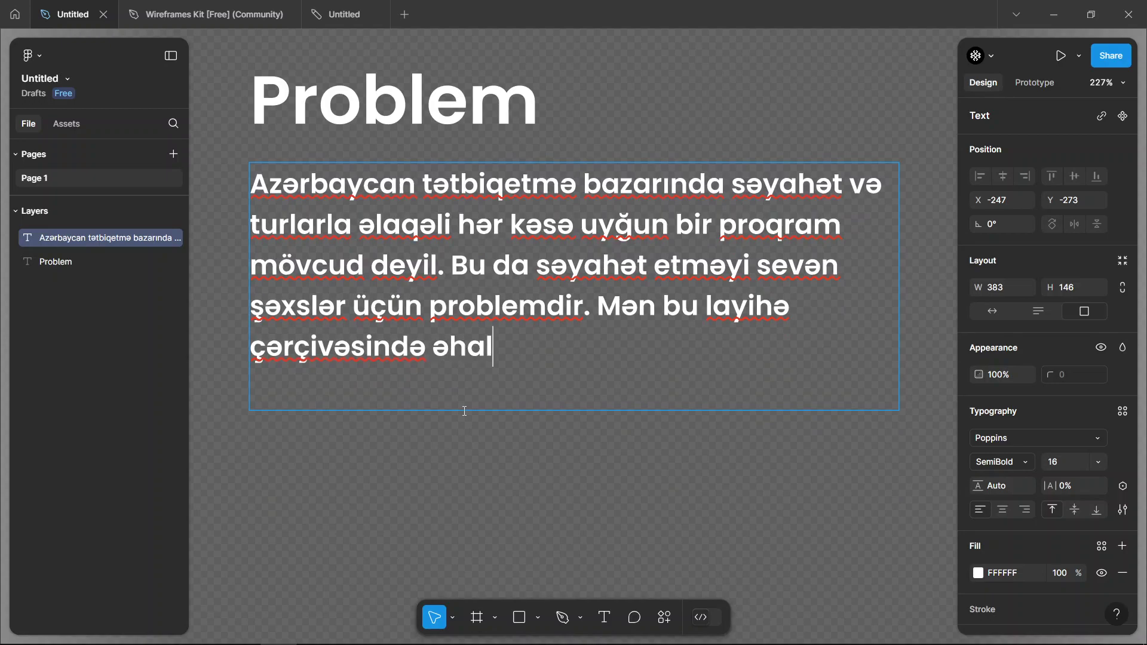
text(inin büdcəs)
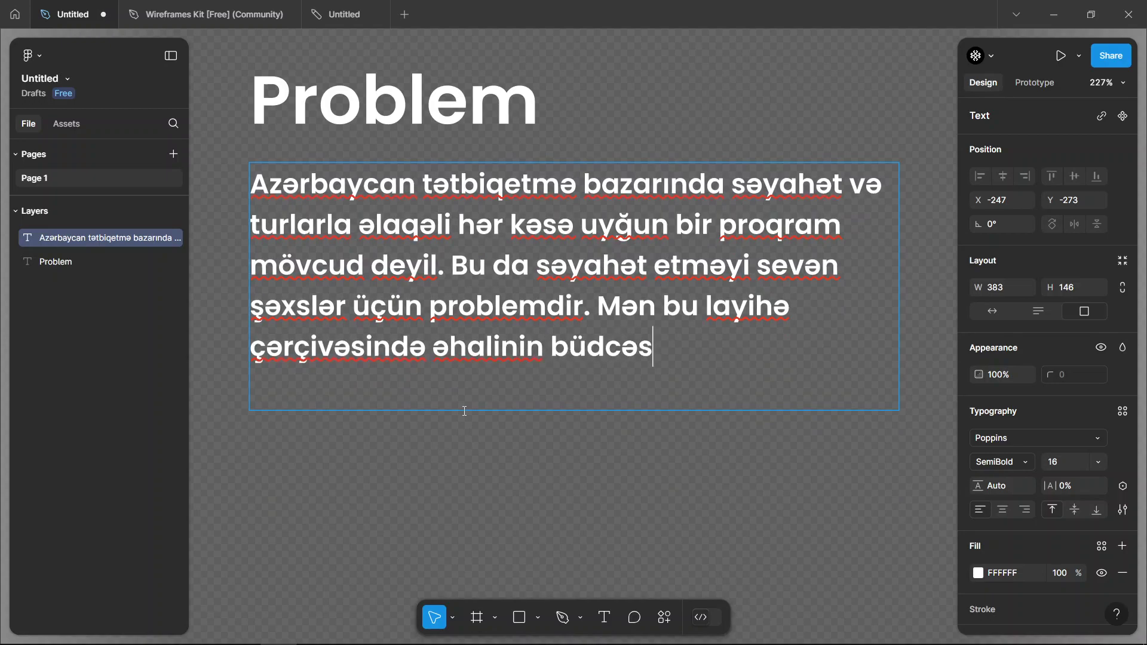
text(inə uyğu)
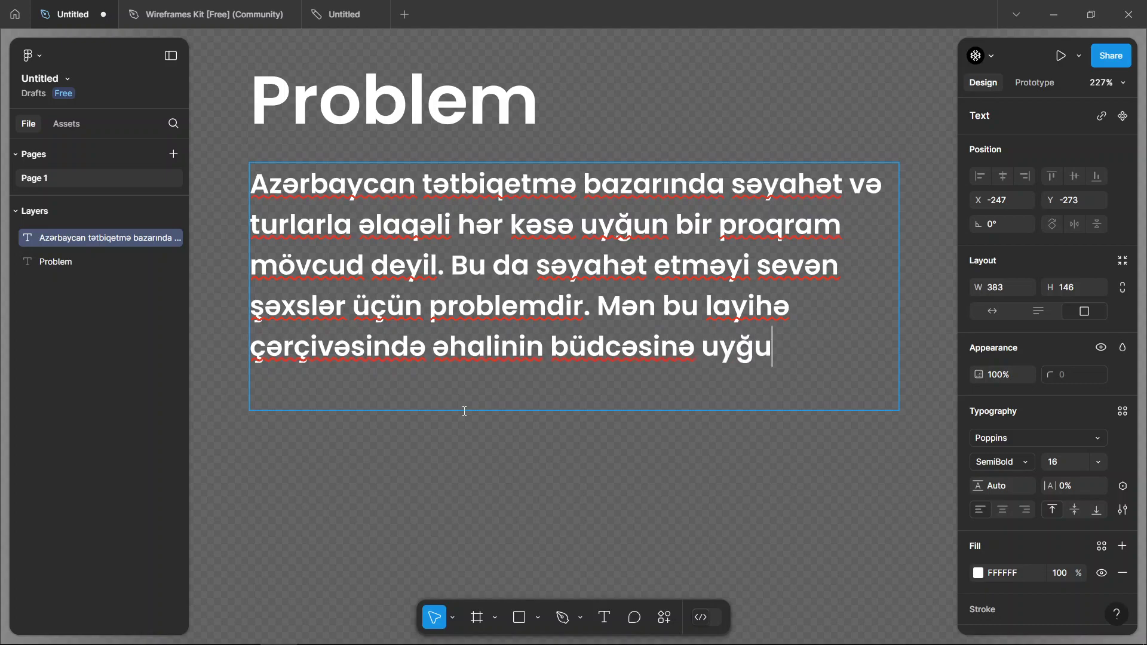
text(n seçimlər edə)
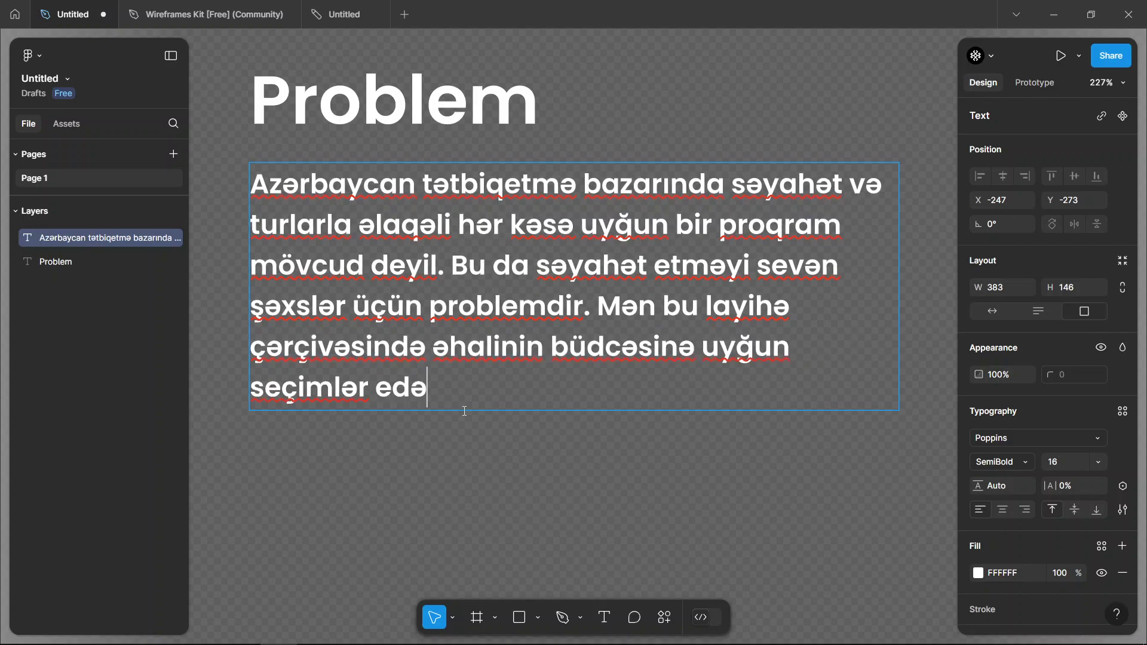
text( biləcəyi  )
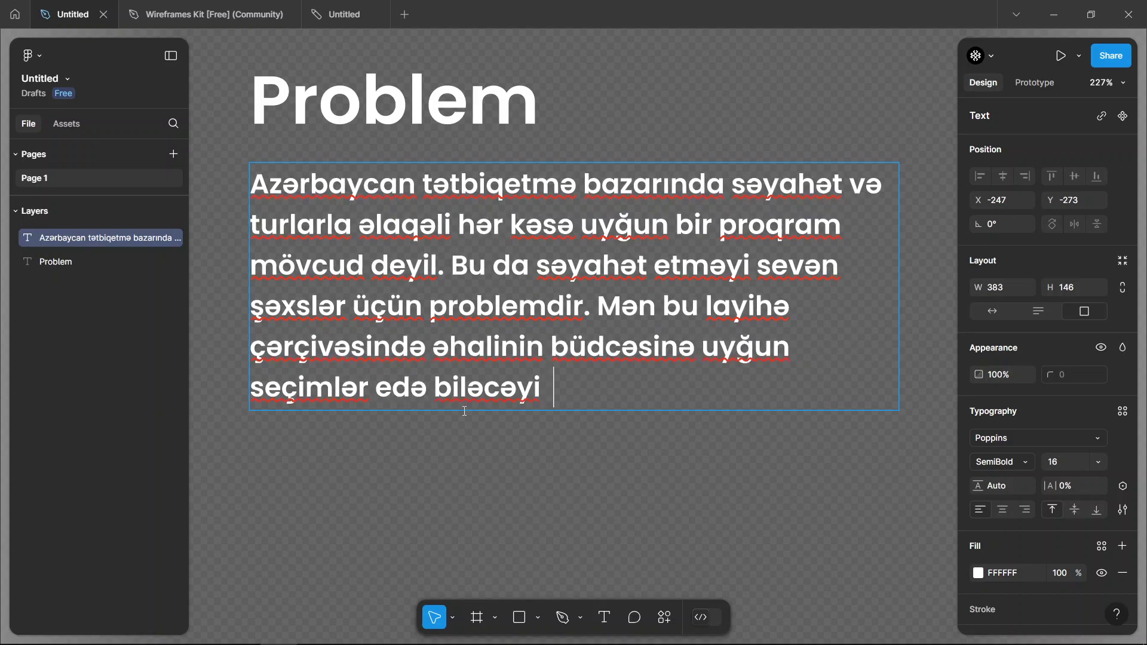
text(və)
text( estetik)
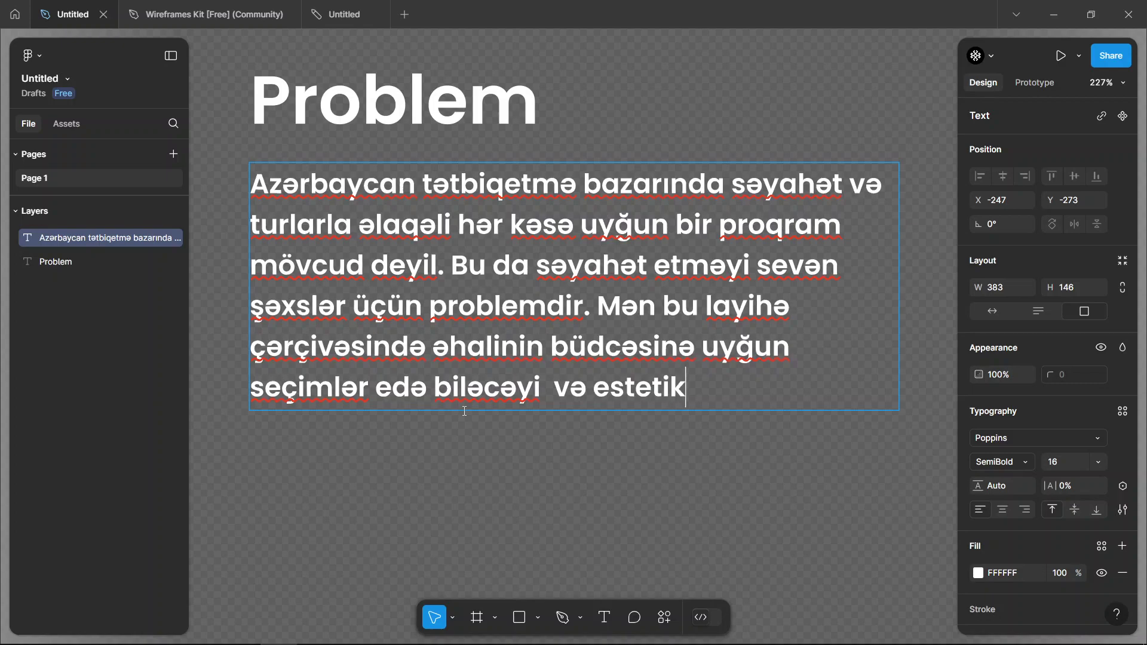
text(, rahat )
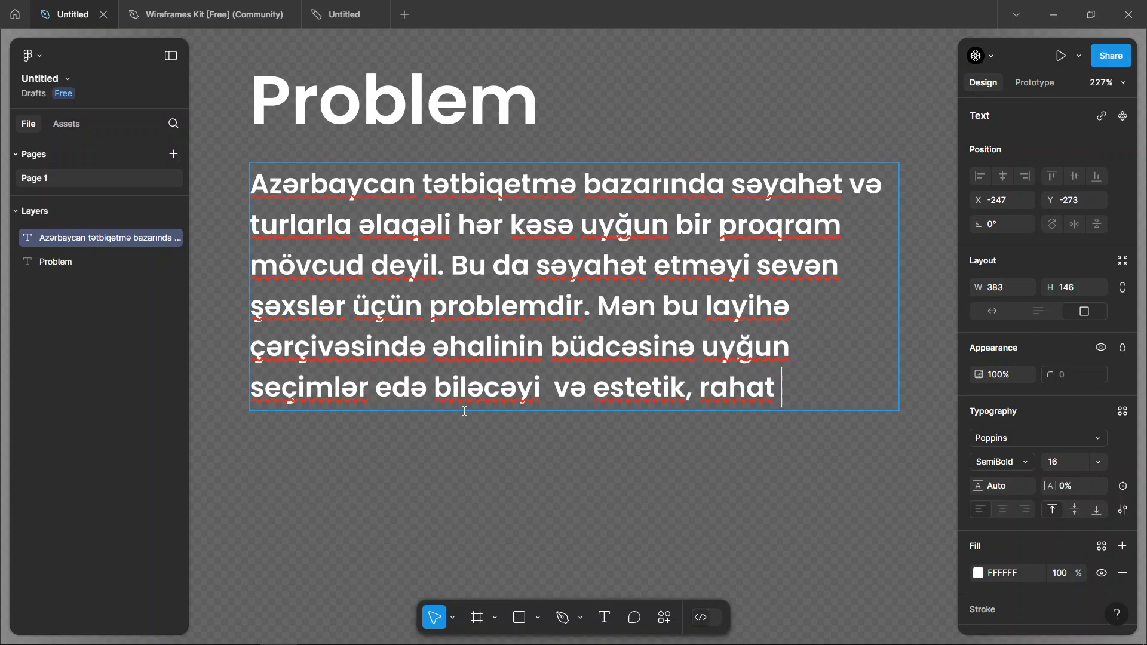
text(interfey)
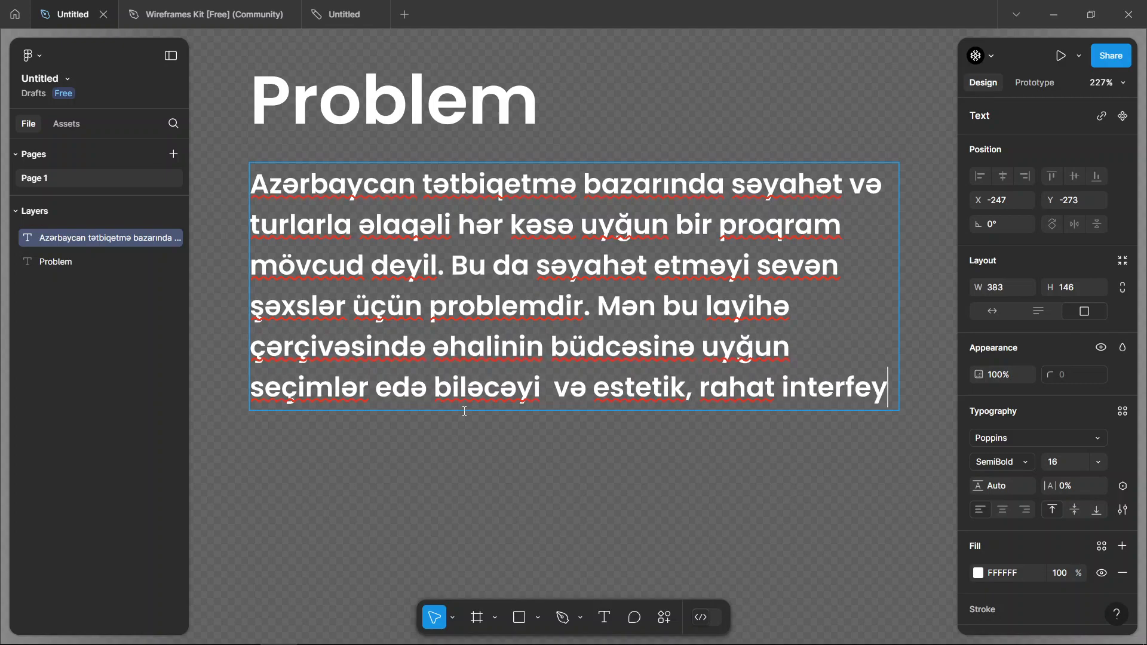
key(ctrl+BackSpace)
text(ü)
key(BackSpace)
text(araü)
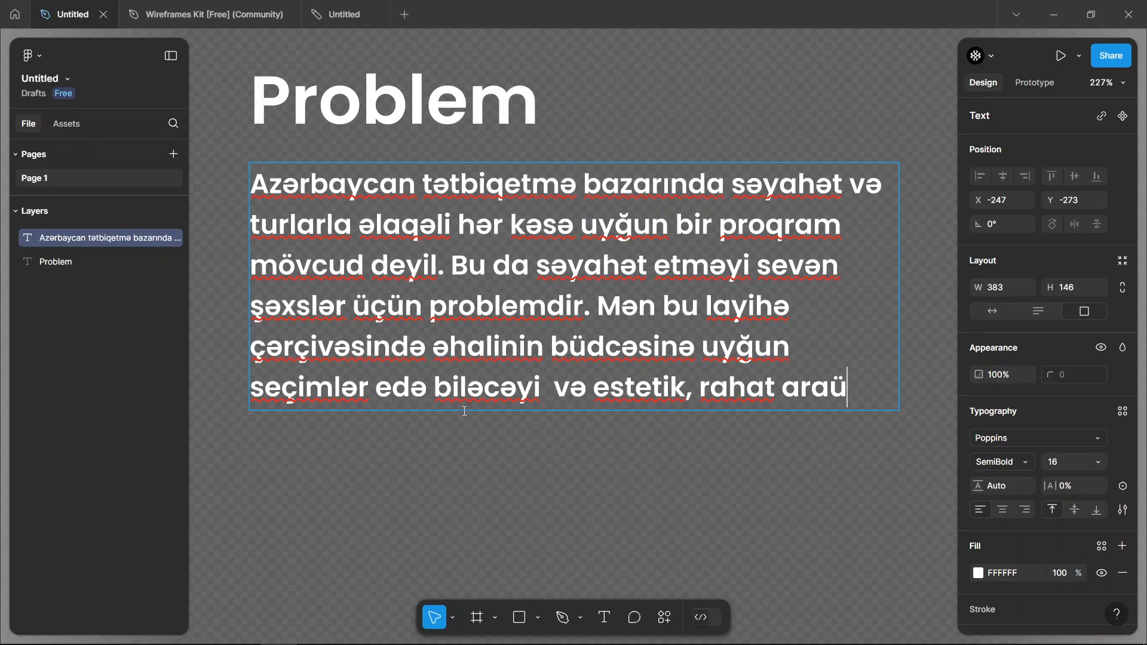
text(zə )
text(bi)
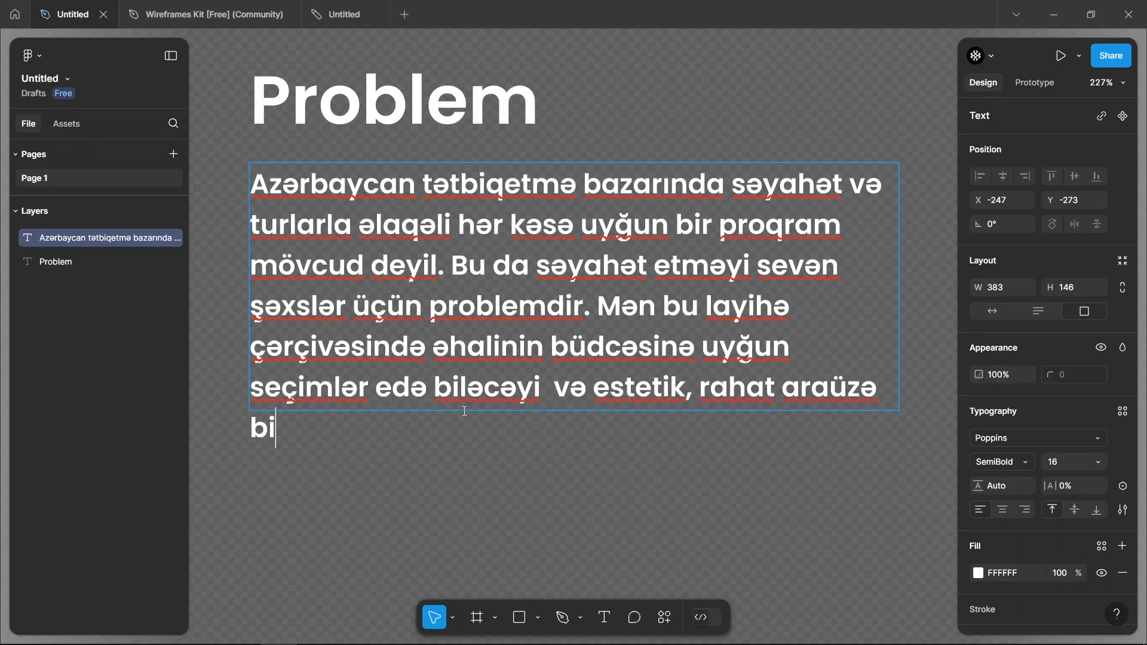
text(r t)
text(ətbiqetmə)
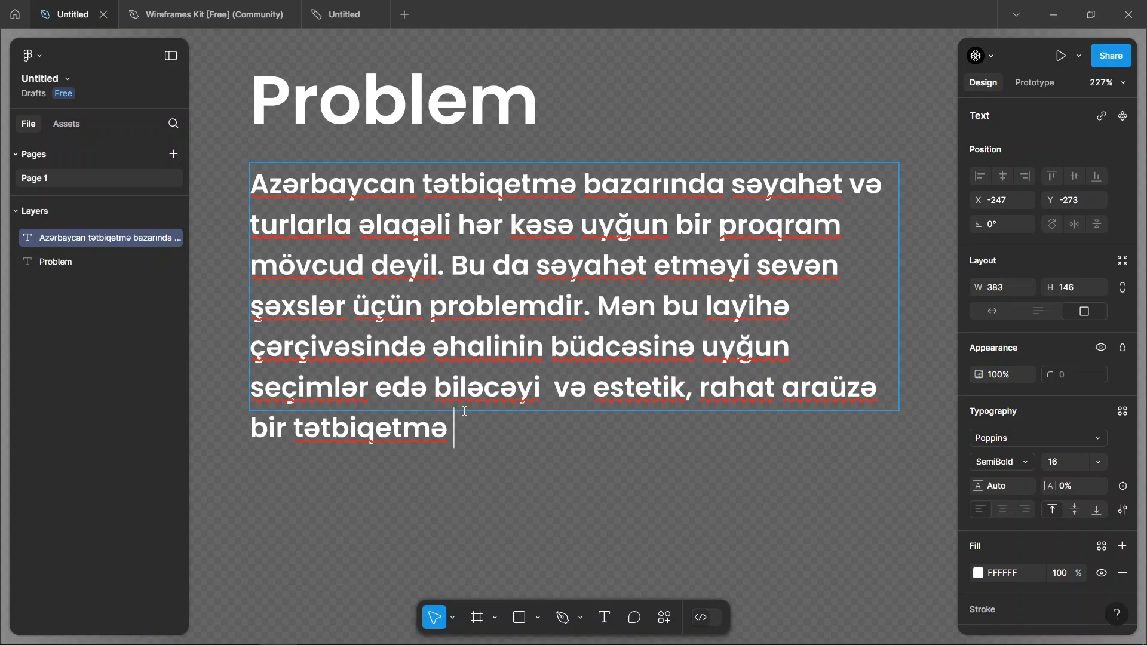
text( tərtib e)
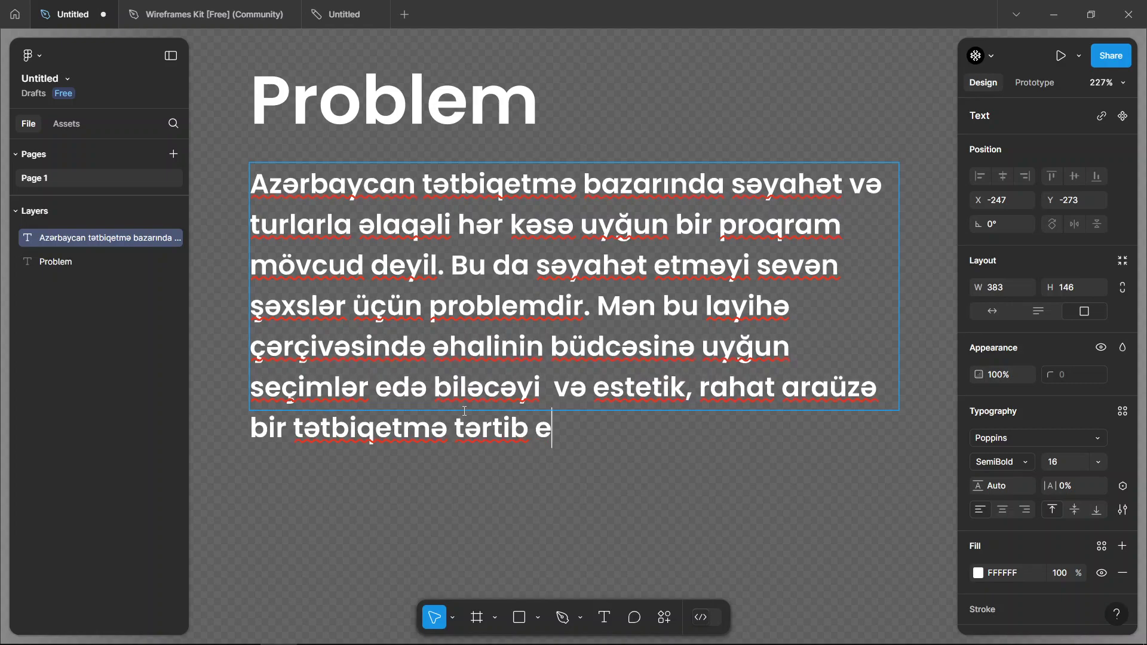
text(tməyi)
key(ctrl+shift+Left)
key(ctrl+shift+Left)
text(ha)
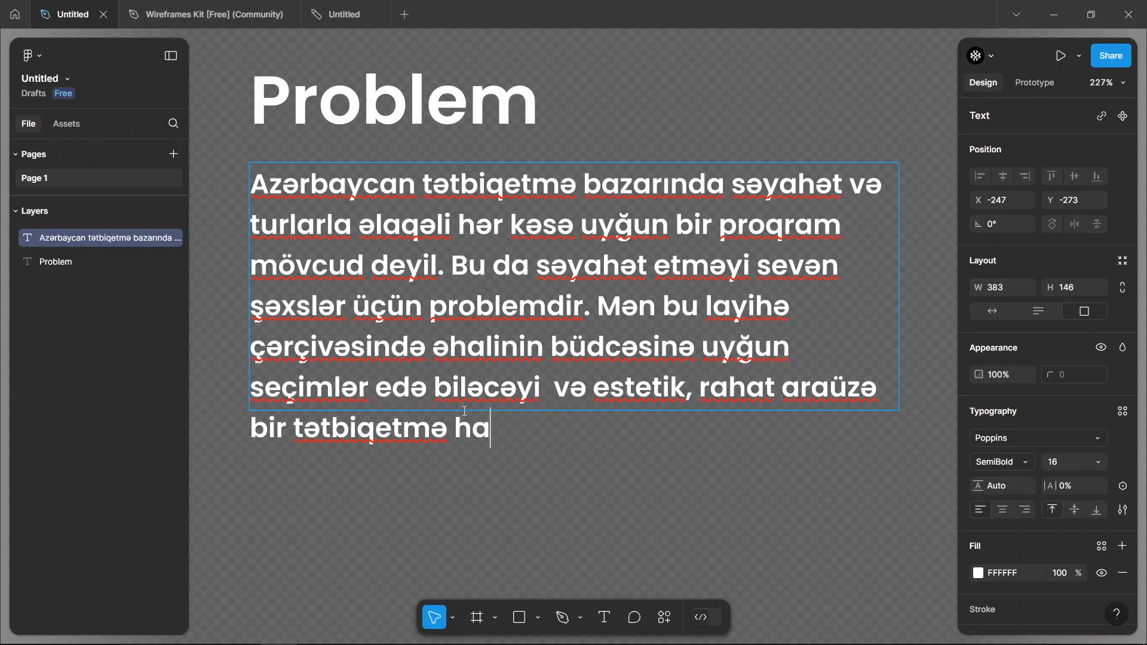
text(zırlamağı)
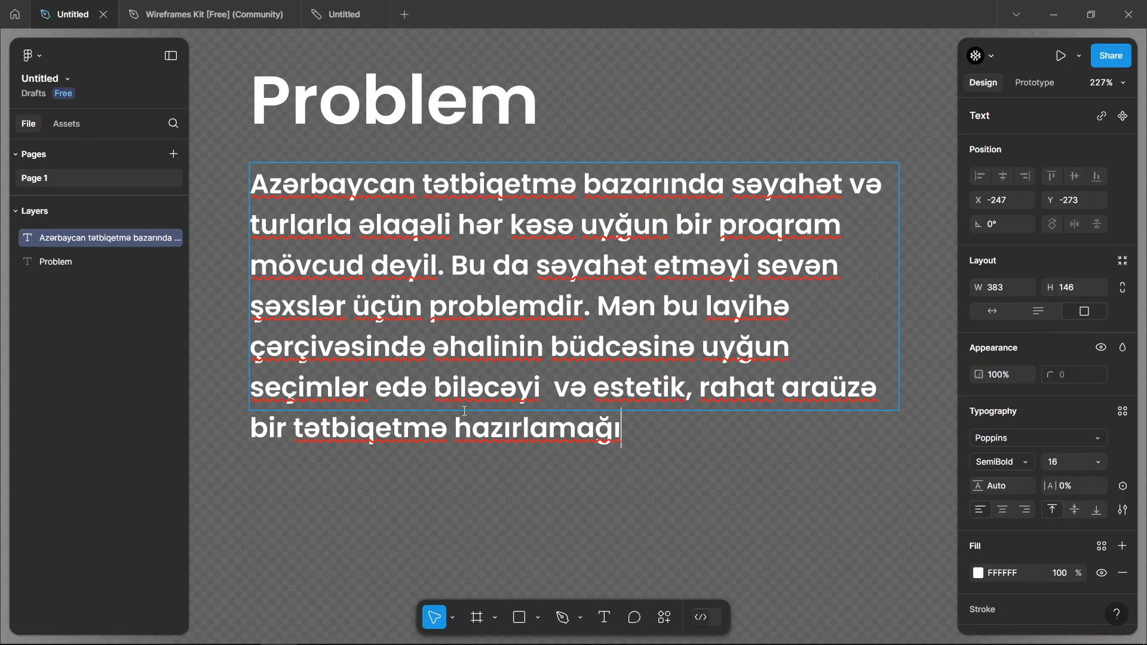
Step: Insert 'sahib' before 'bir tətbiqetmə' and end the paragraph with 'məqsəd qoydum.'
key(Home)
text(sahi)
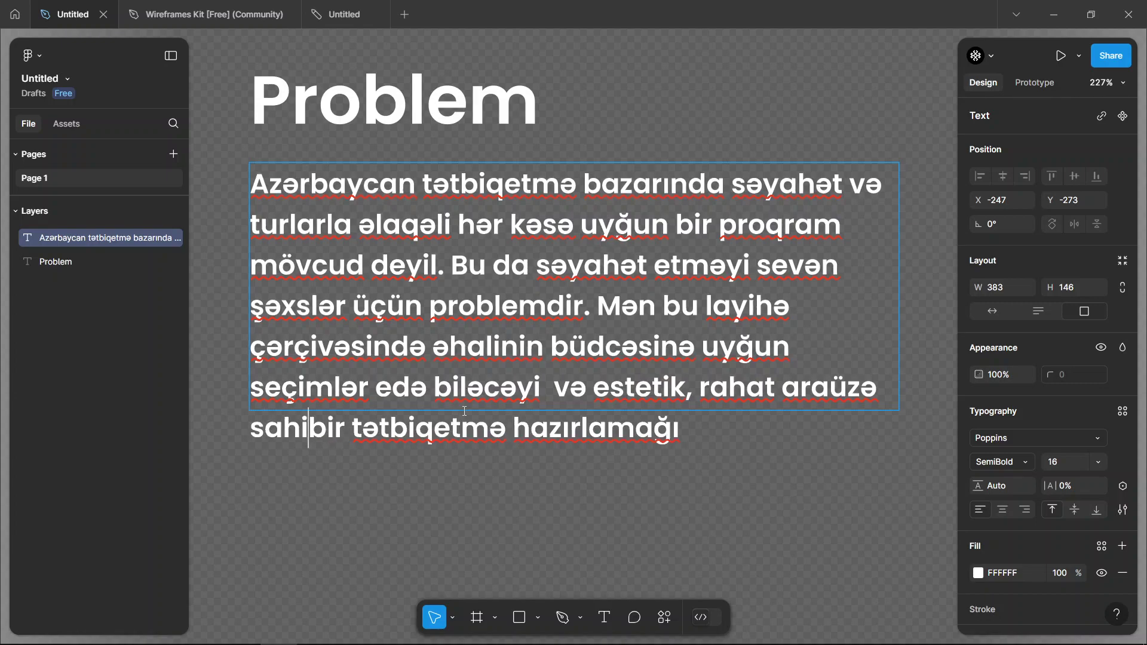
text(n)
key(BackSpace)
text(b)
key(End)
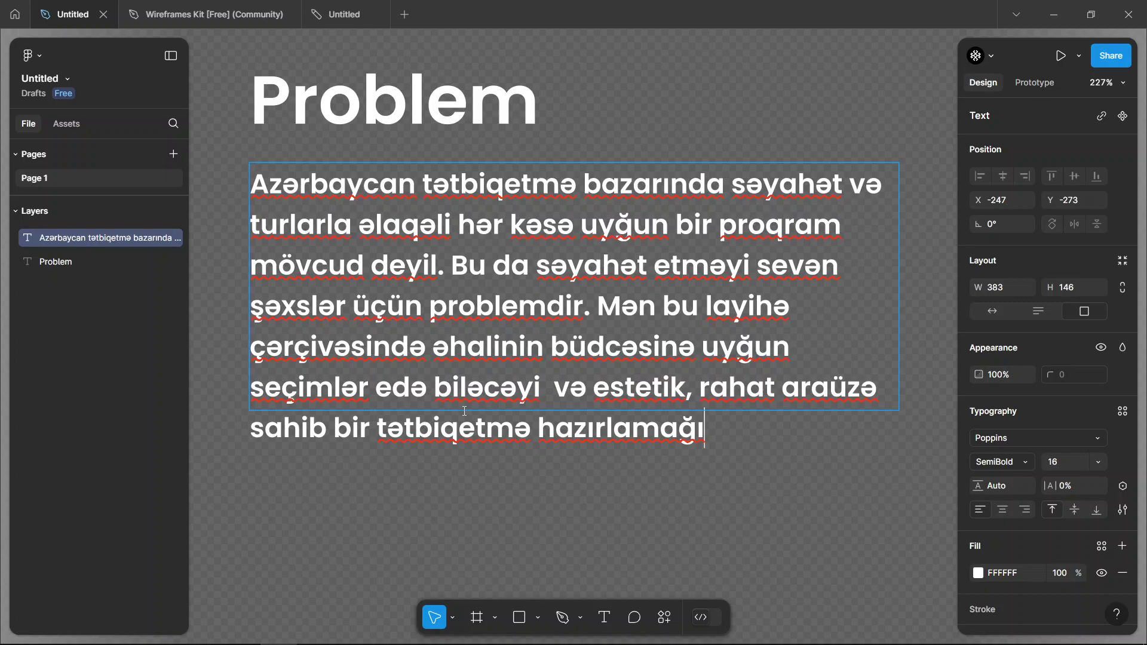
text(məqsə)
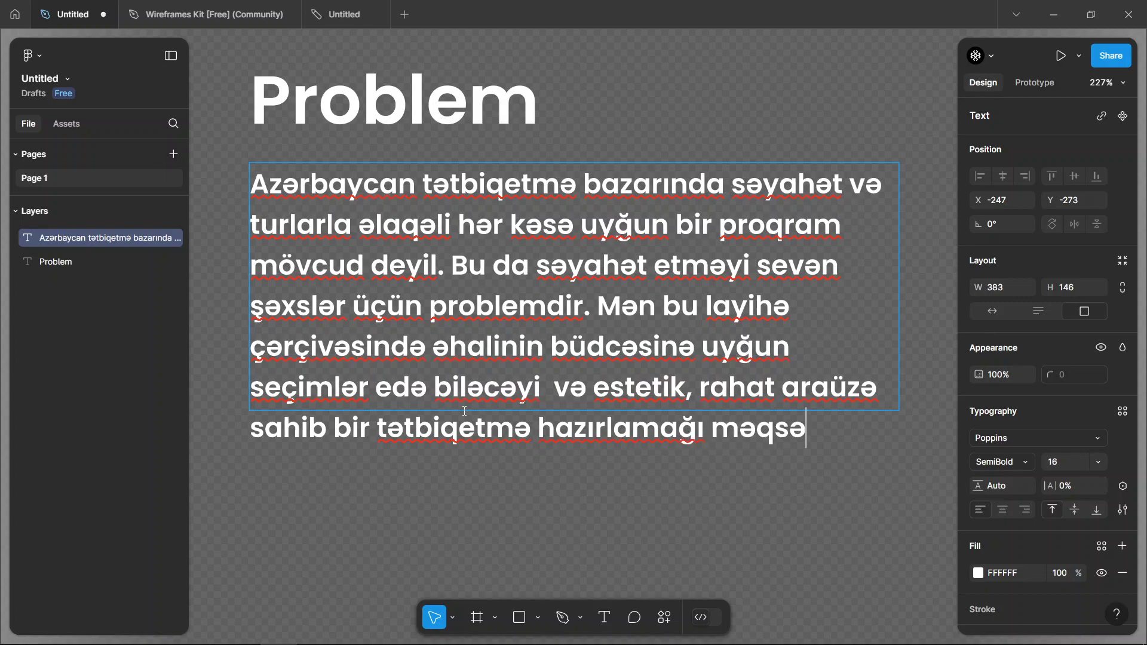
text(d)
text( qoydum.)
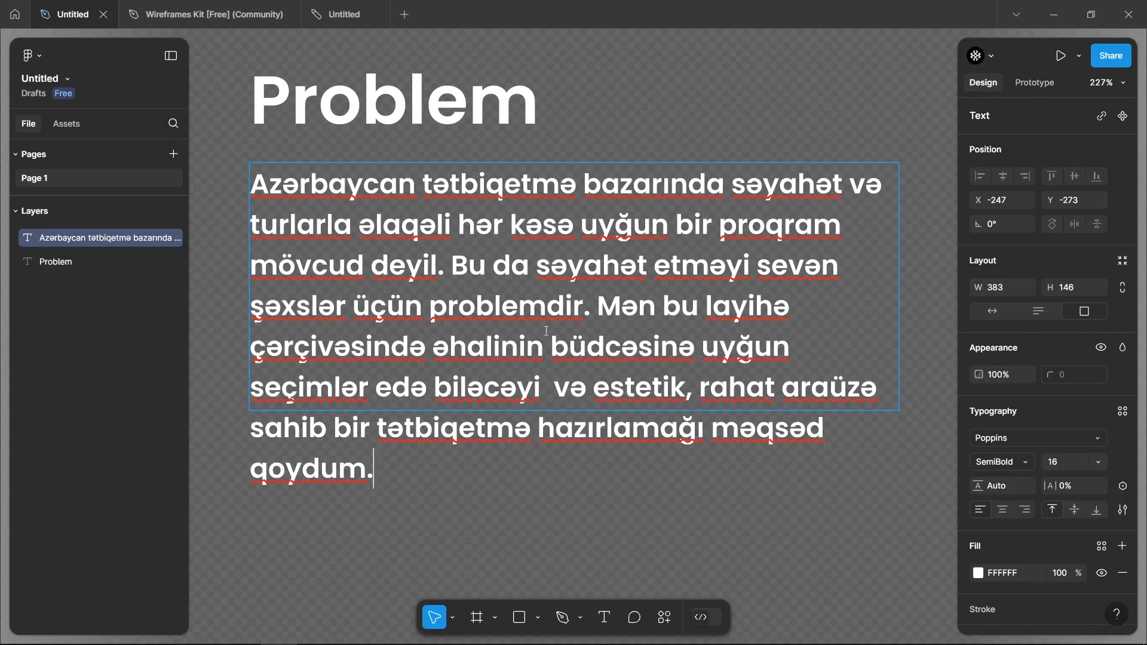
key(Escape)
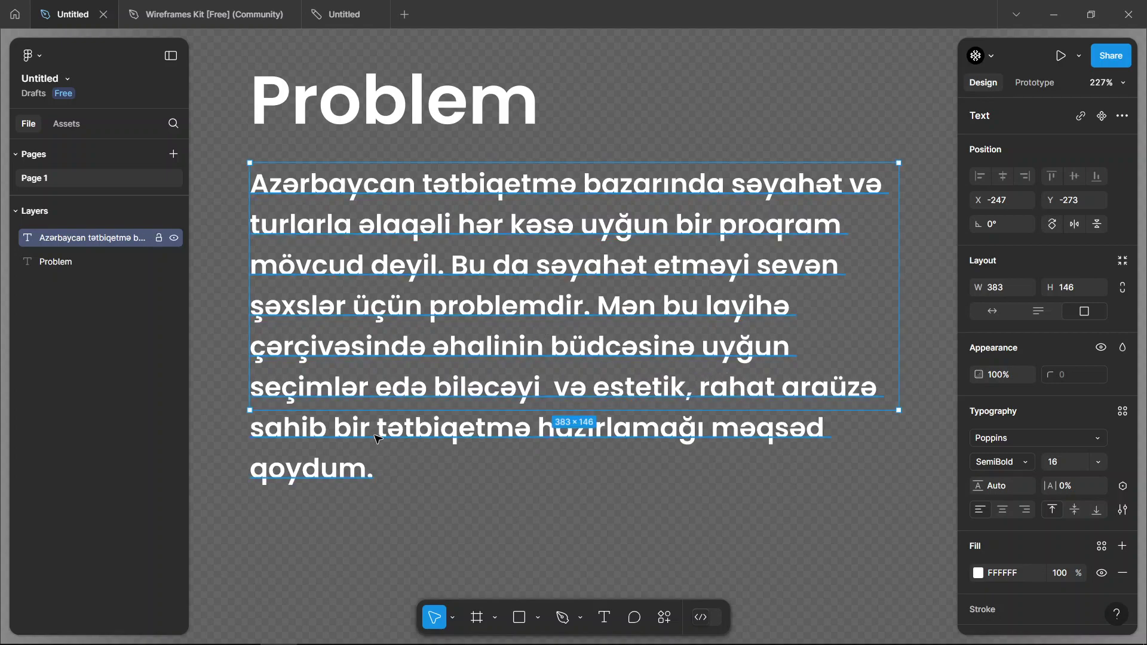
Step: Make the paragraph's text box taller, from 146 to 206 px, so every line fits
key(Return)
key(Escape)
key(Return)
text(t)
key(ctrl+z)
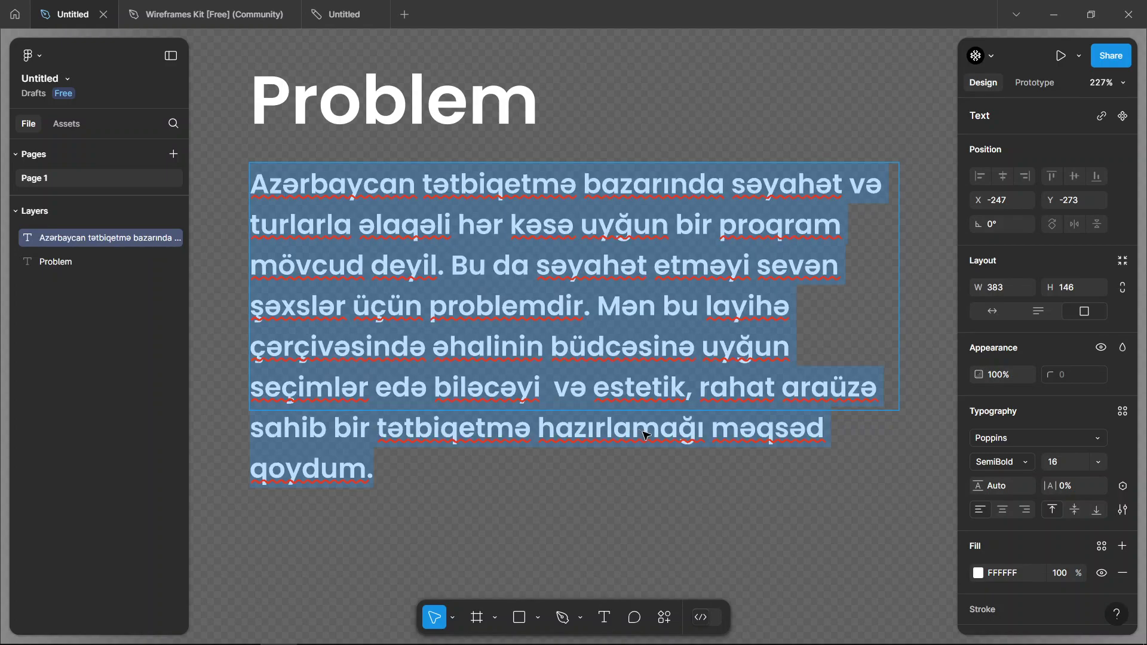
key(Escape)
scroll(566, 388, down, 3)
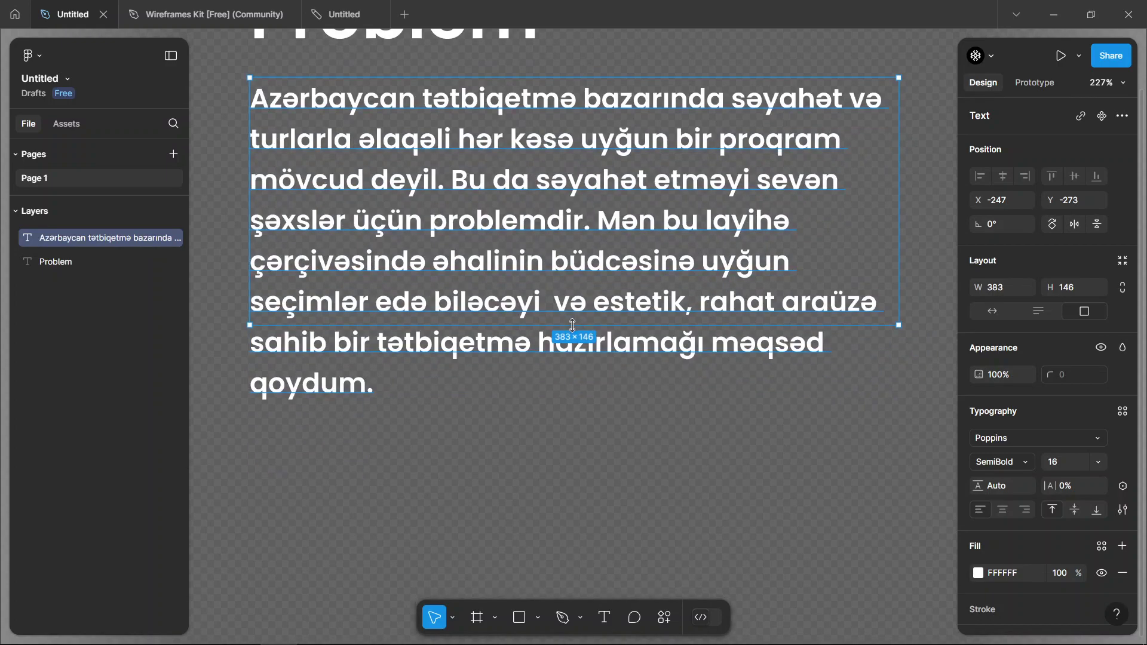
drag(566, 326, 566, 426)
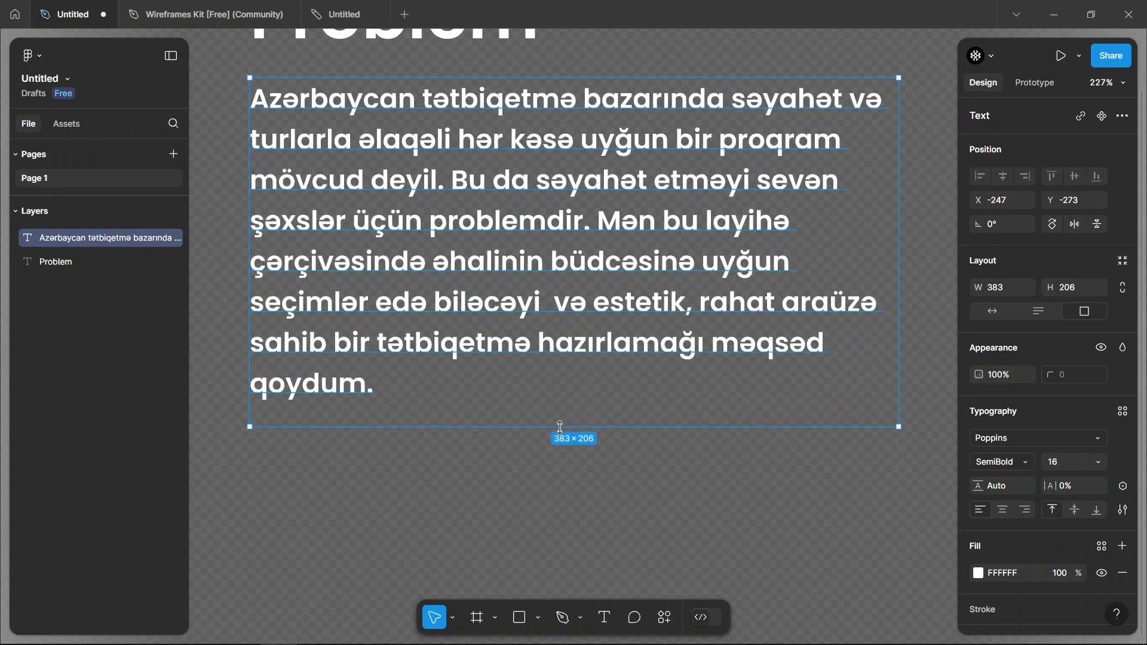
Step: Change the paragraph's closing words from 'məqsəd qoydum' to 'özümə məqsəd seçdim'
key(Return)
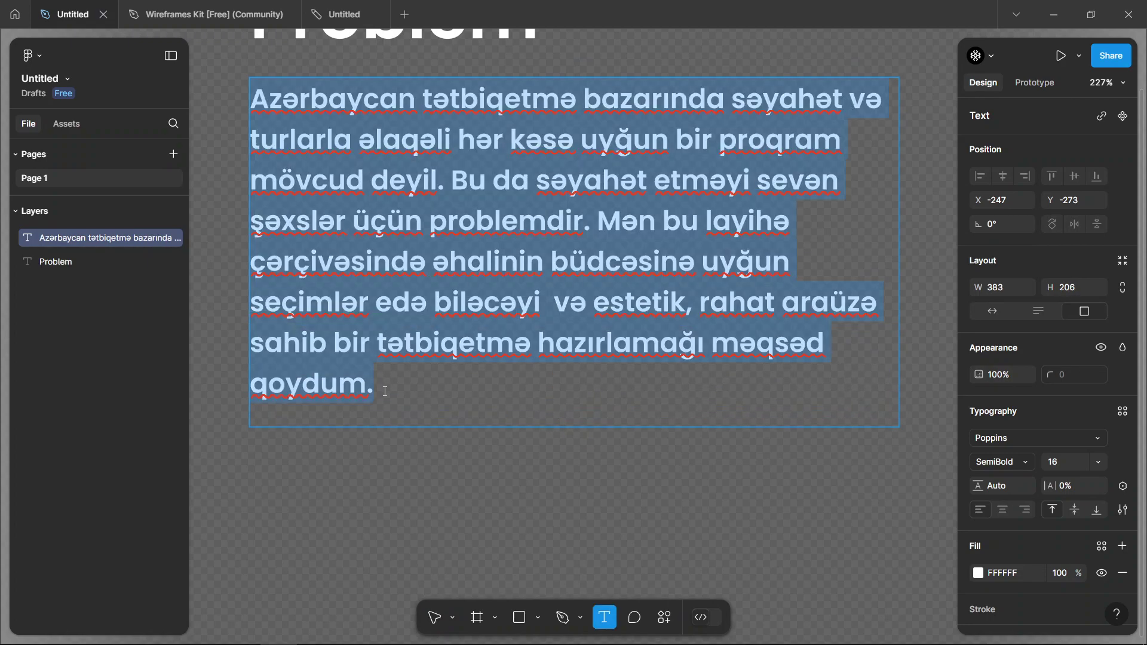
click(386, 392)
key(ctrl+shift+Left)
key(ctrl+shift+Left)
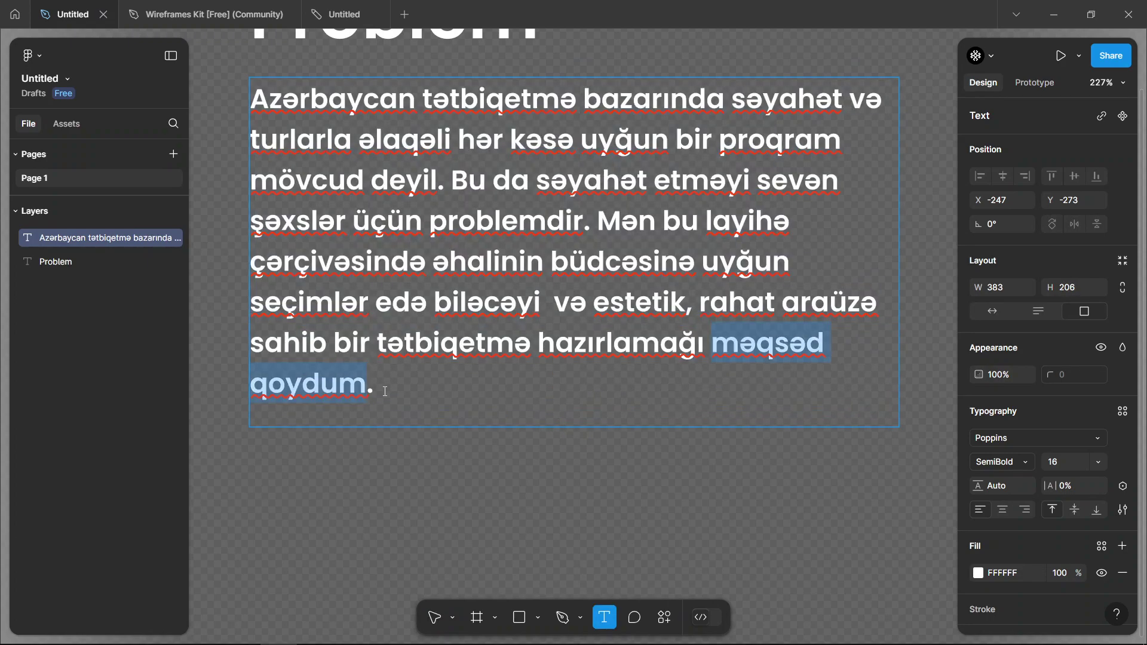
text(özümə m)
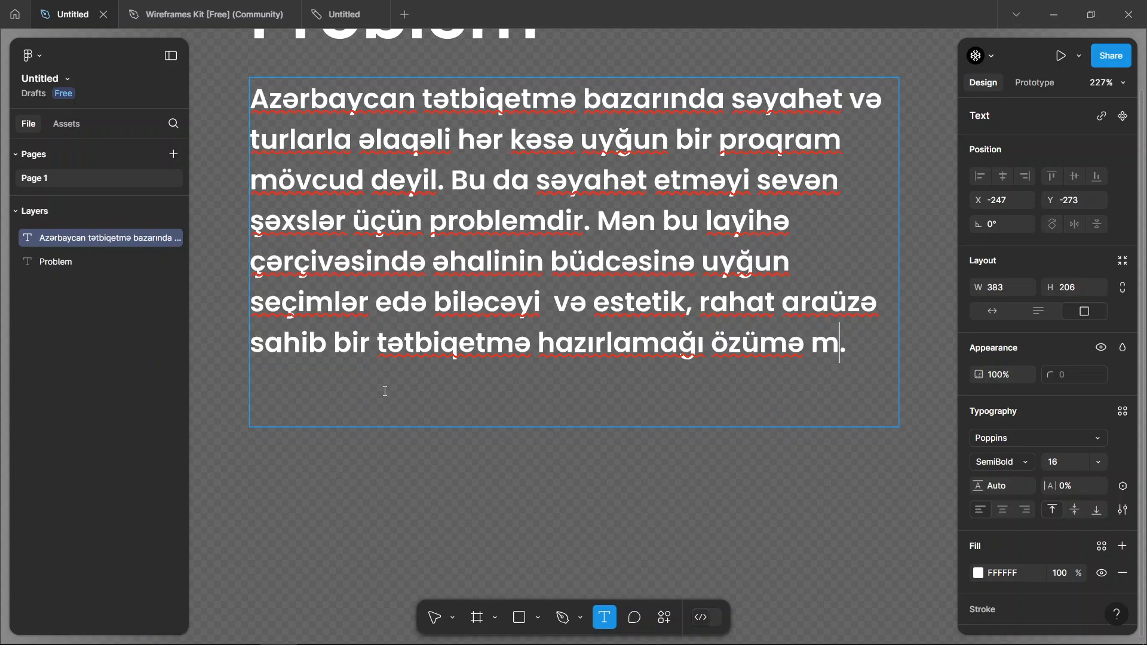
text(əqsəd seçdim)
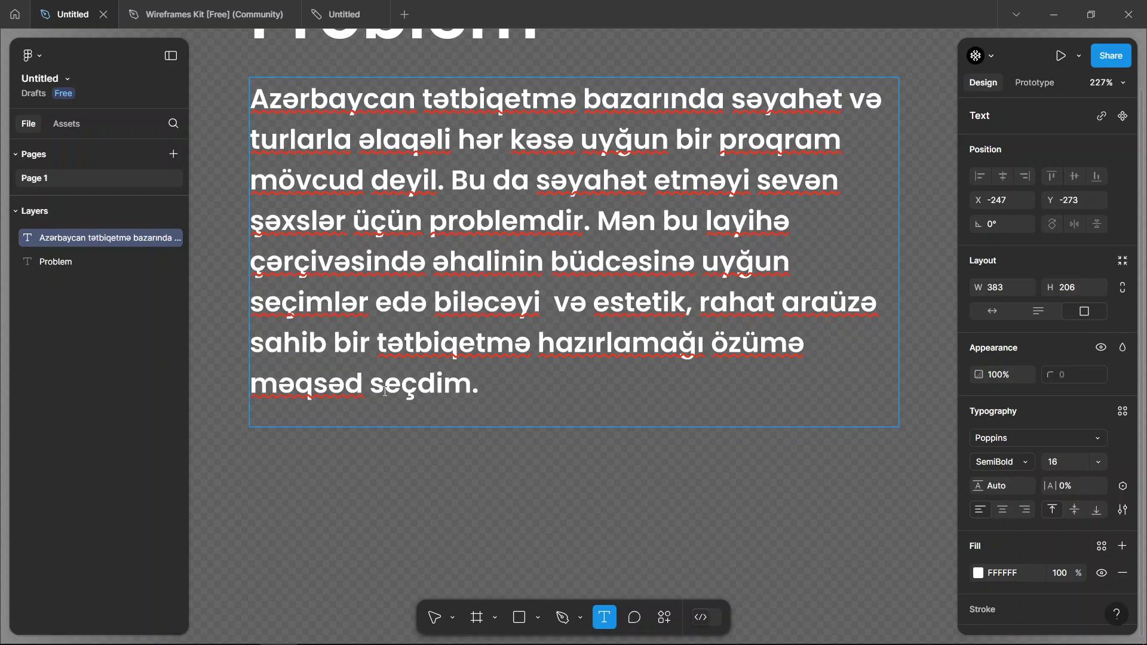
key(Escape)
scroll(386, 391, down, 2)
scroll(385, 391, down, 5)
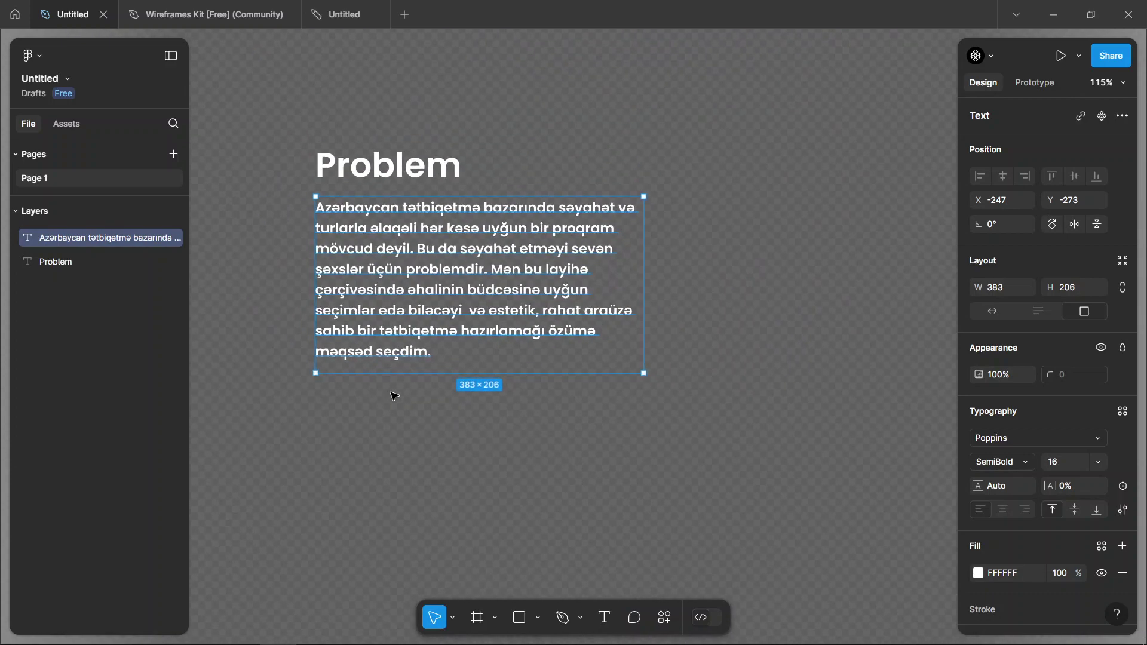
scroll(394, 396, up, 1)
Step: Duplicate the Problem heading and paragraph, undoing the accidental spacing change in the copy
drag(282, 77, 507, 365)
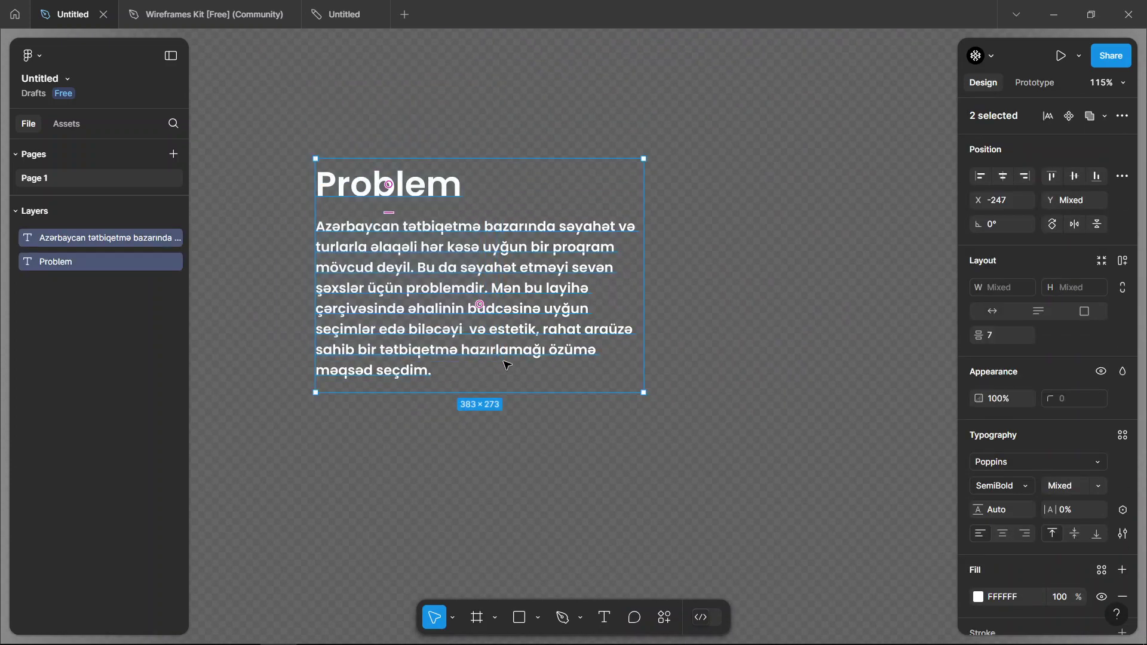
scroll(507, 365, down, 3)
scroll(460, 326, down, 4)
scroll(461, 328, right, 3)
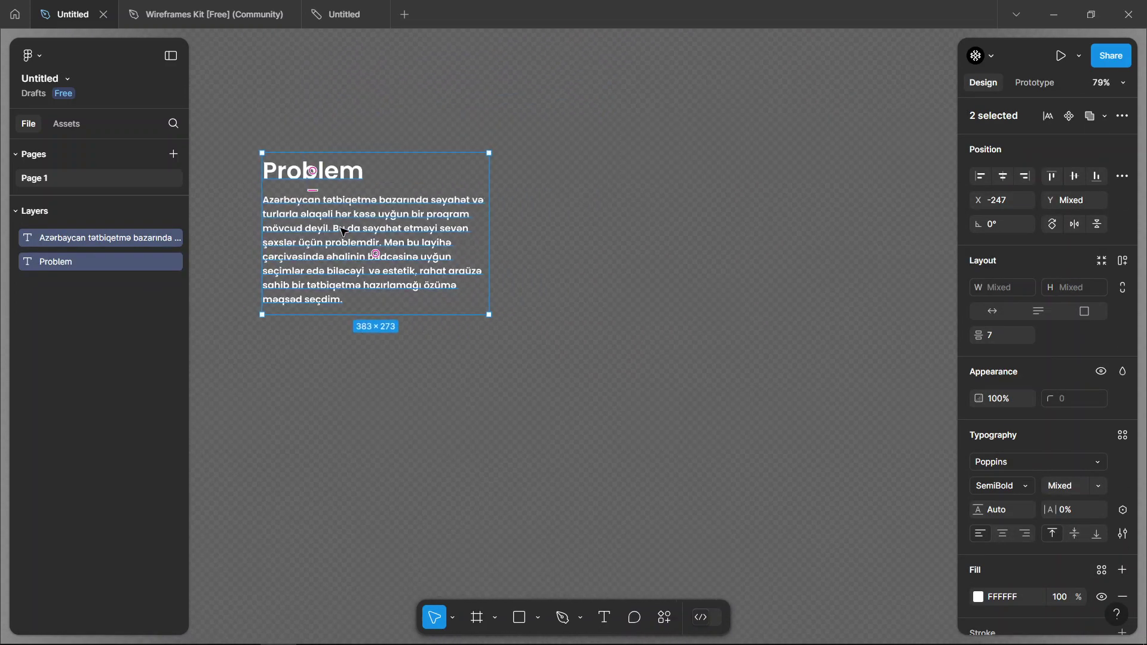
mouse_move(344, 232)
mouse_down()
mouse_move(337, 369)
mouse_move(328, 357)
mouse_up()
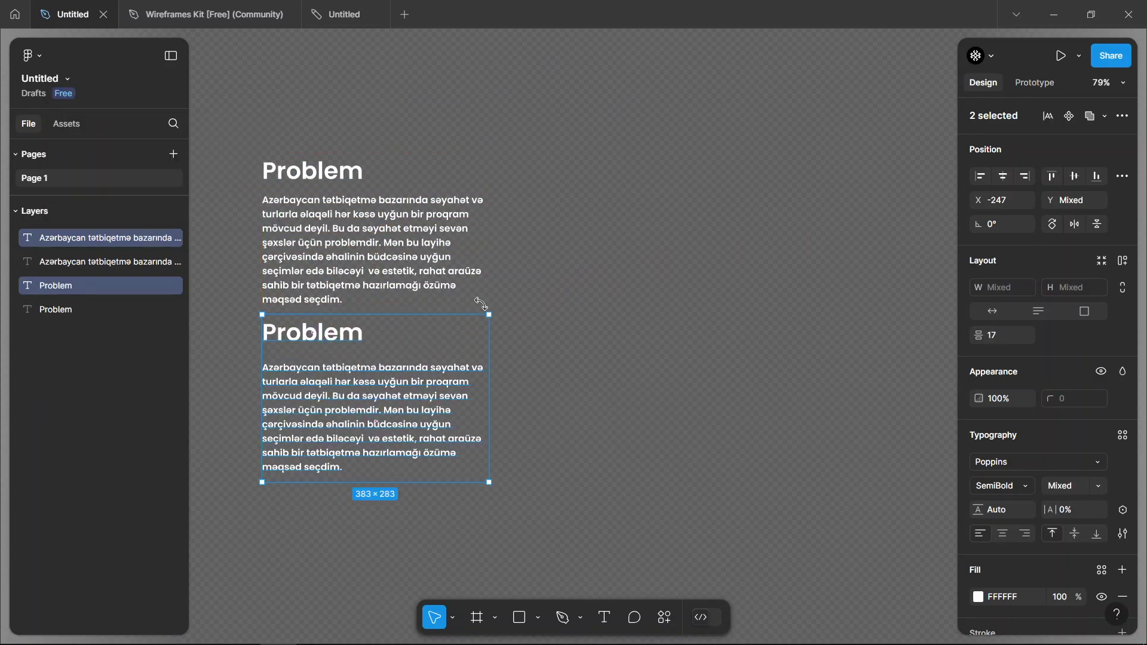
key(ctrl+z)
Step: Move the copied heading and paragraph beside the originals, aligned at the top
click(547, 350)
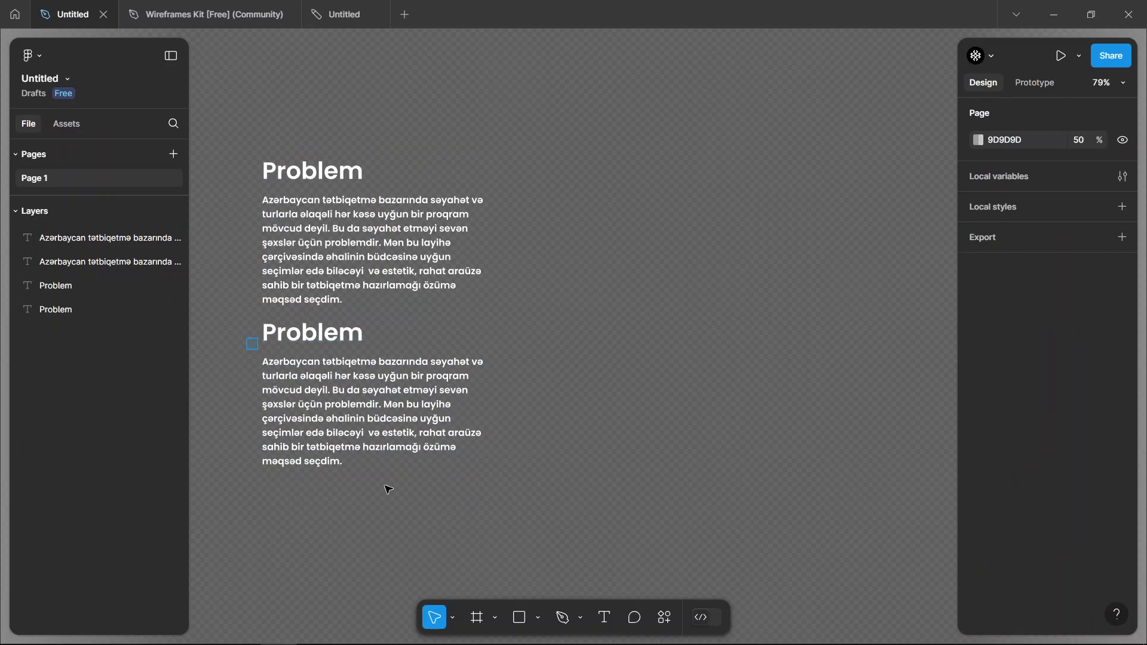
drag(387, 490, 257, 326)
drag(328, 417, 598, 256)
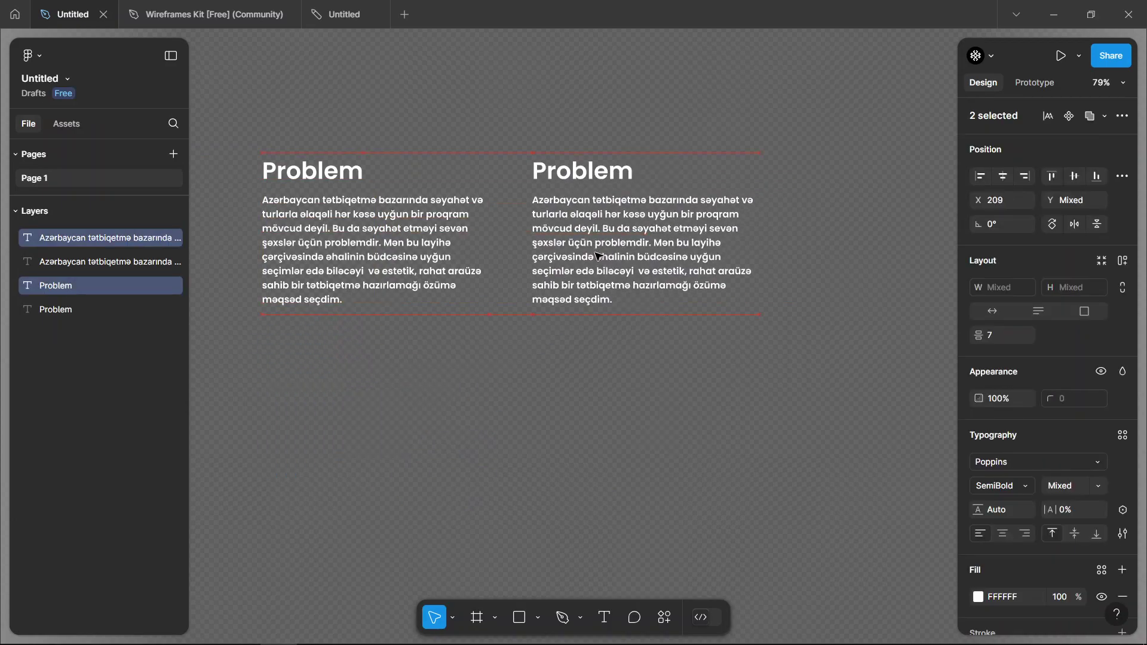
click(538, 113)
scroll(596, 131, up, 5)
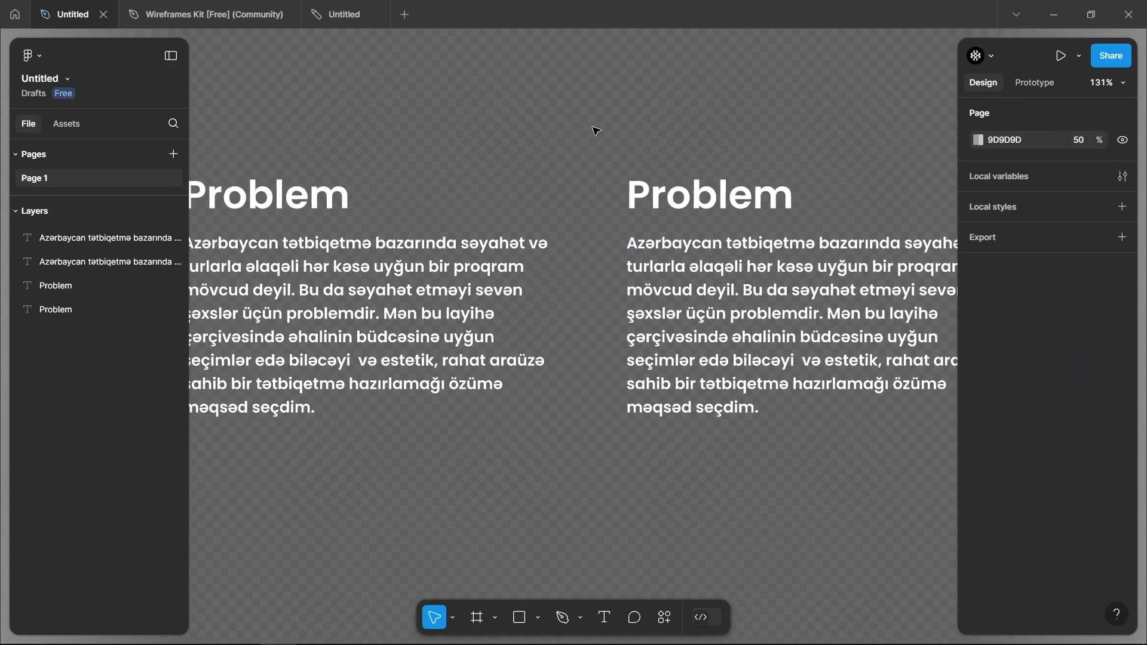
scroll(595, 129, down, 2)
scroll(597, 130, down, 2)
Step: Switch to the Text tool and navigate the canvas to the copied right-hand heading
key(t)
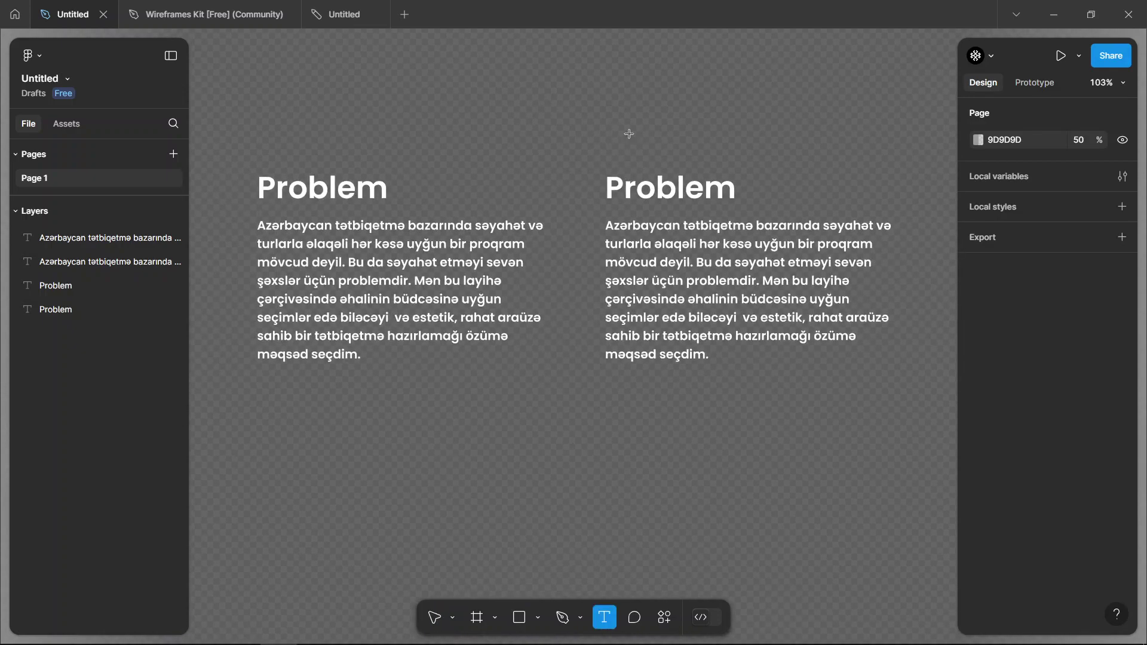
click(638, 200)
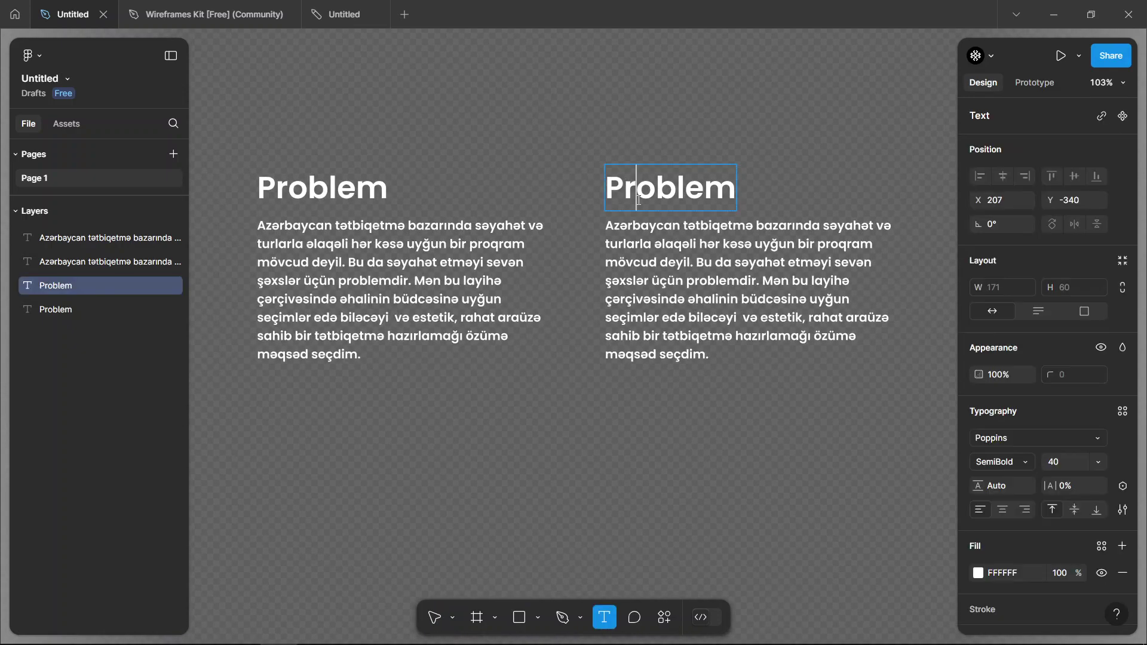
scroll(600, 111, right, 3)
scroll(600, 111, left, 1)
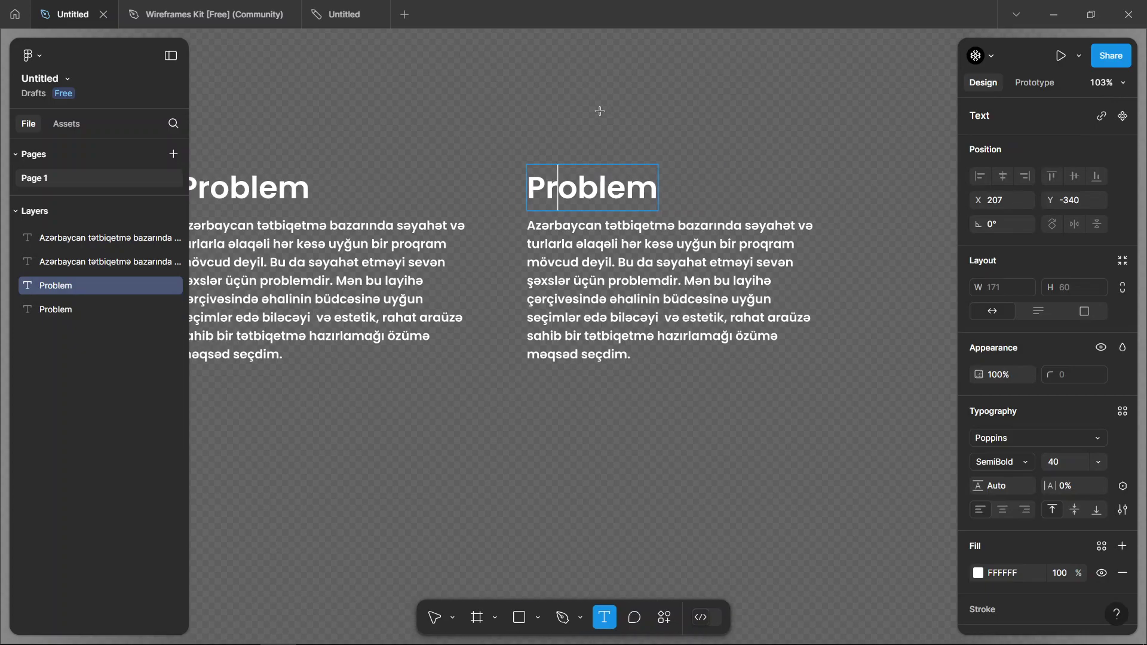
scroll(600, 111, left, 2)
scroll(600, 111, up, 1)
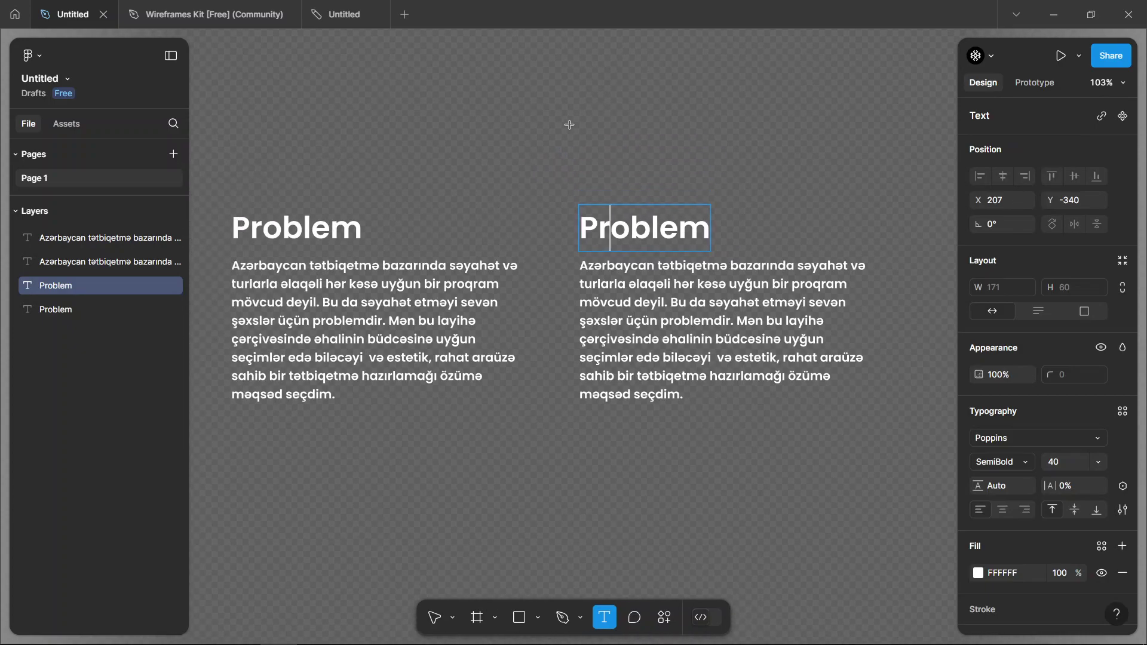
scroll(654, 136, right, 1)
scroll(654, 136, left, 2)
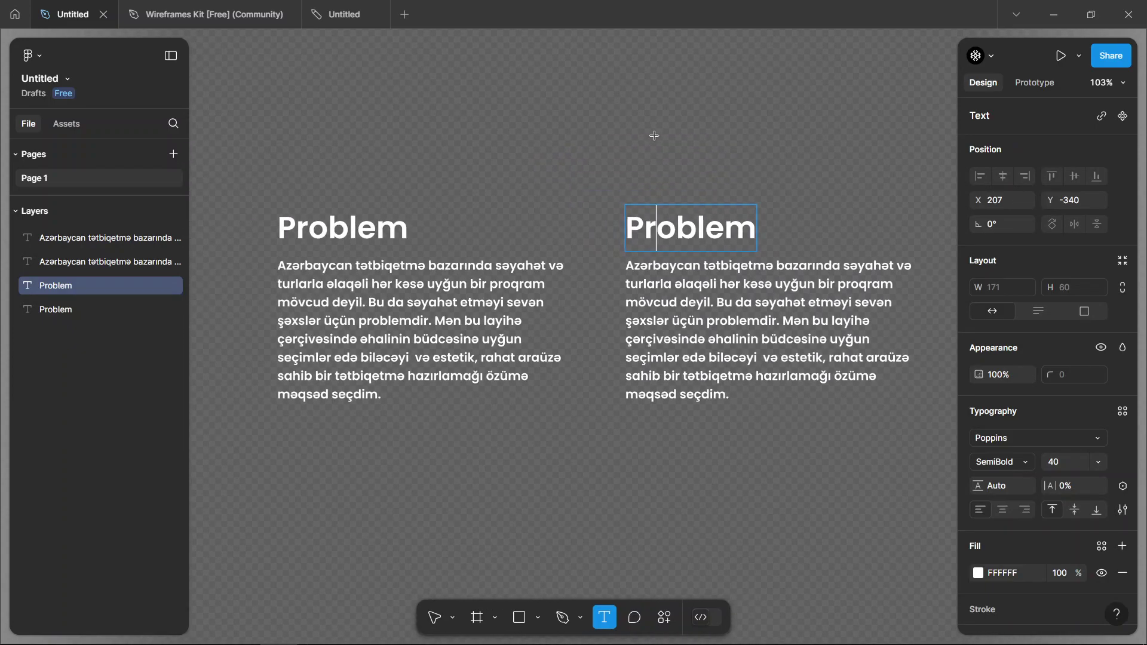
scroll(654, 135, right, 1)
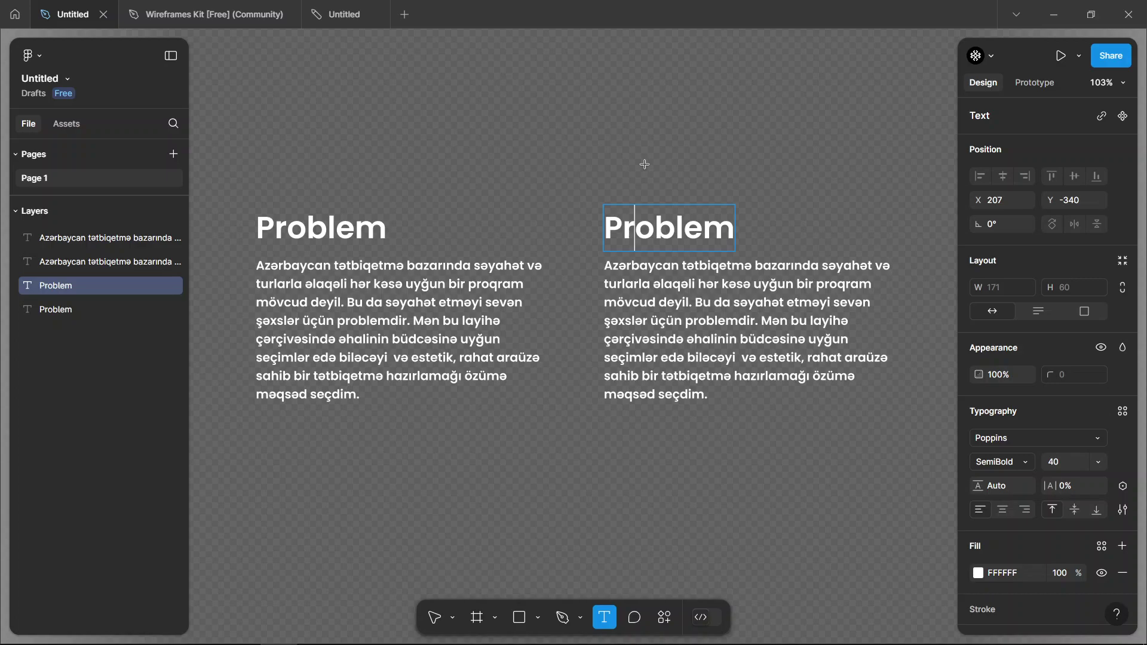
scroll(663, 168, up, 1)
scroll(663, 168, up, 1)
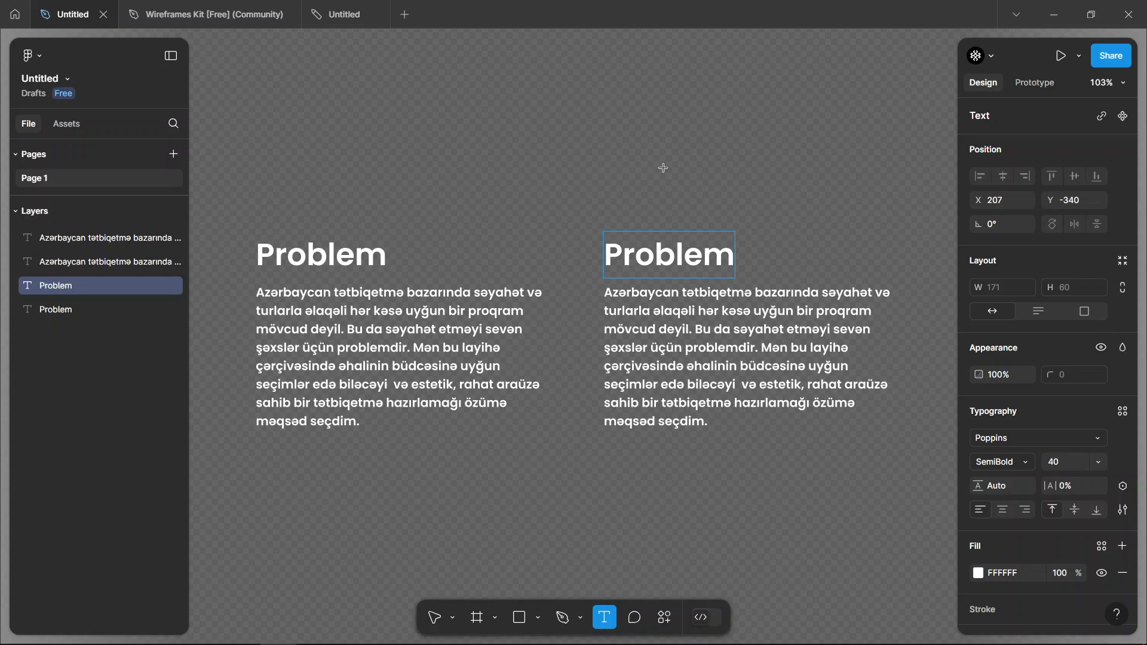
scroll(663, 168, right, 1)
scroll(655, 168, up, 2)
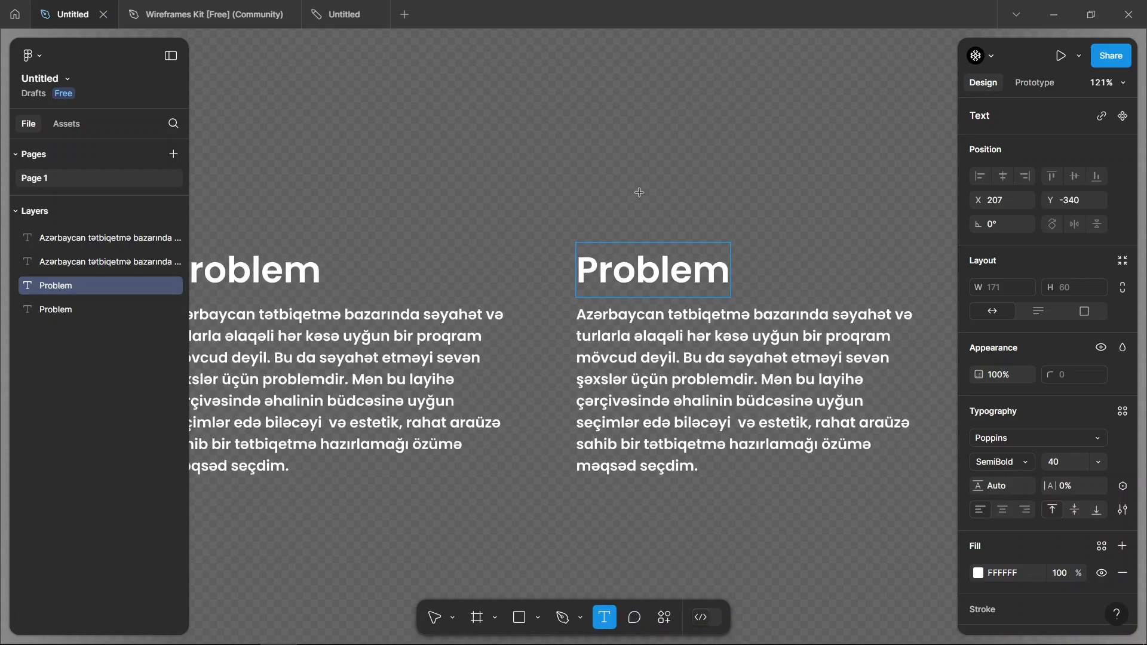
scroll(637, 192, left, 5)
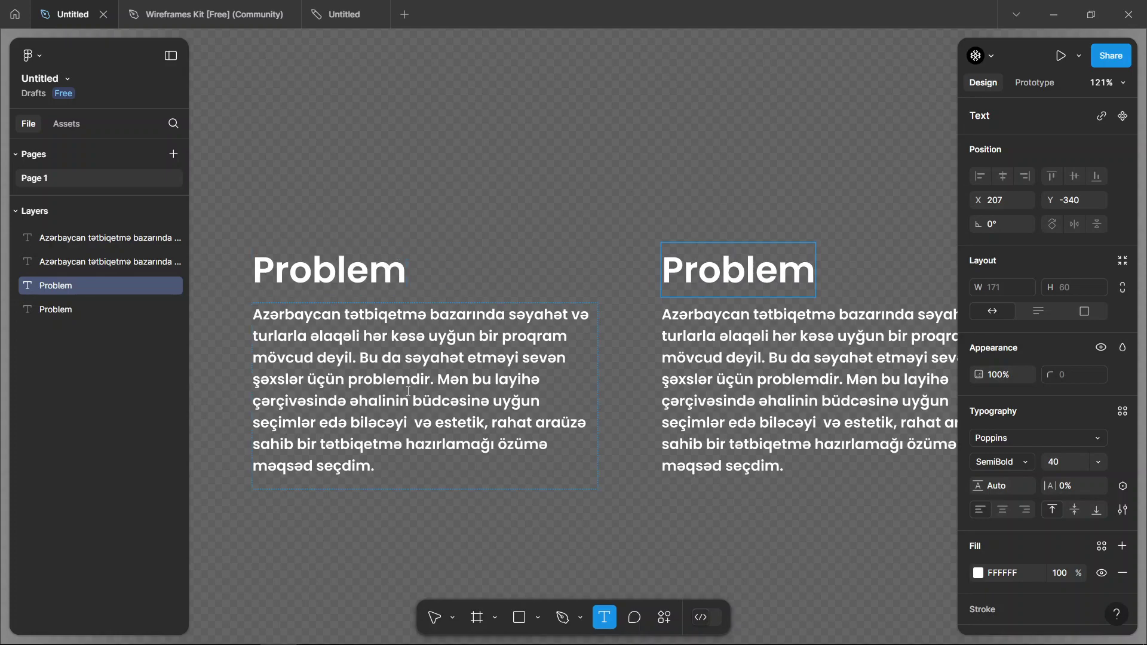
scroll(418, 364, right, 4)
scroll(460, 349, right, 4)
scroll(500, 335, right, 1)
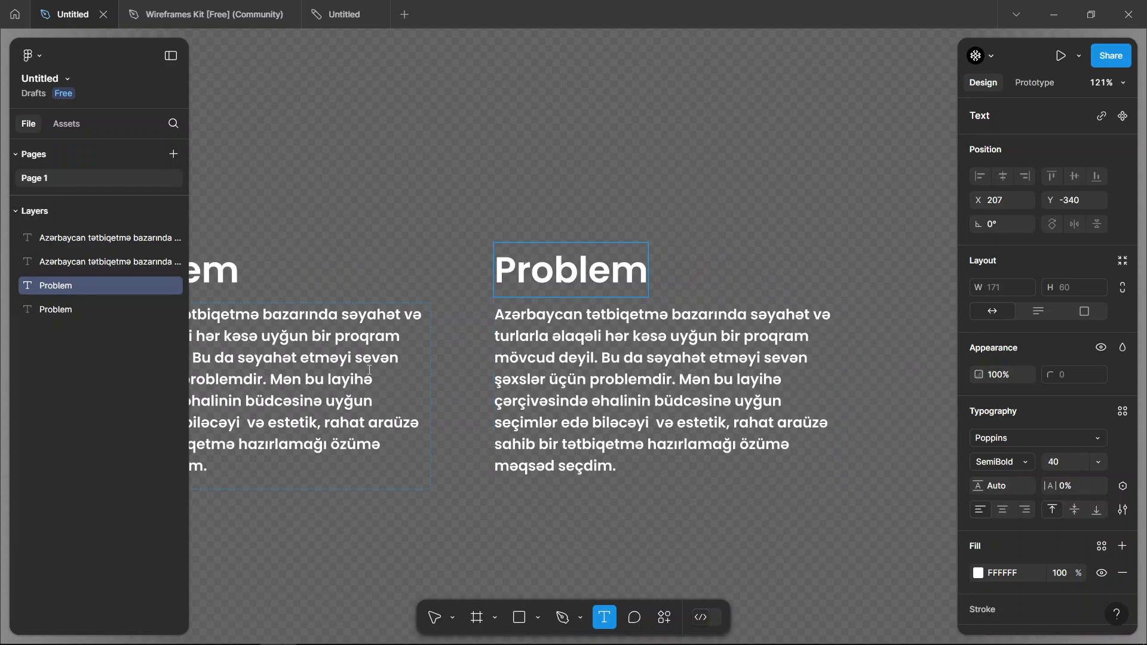
scroll(675, 237, down, 2)
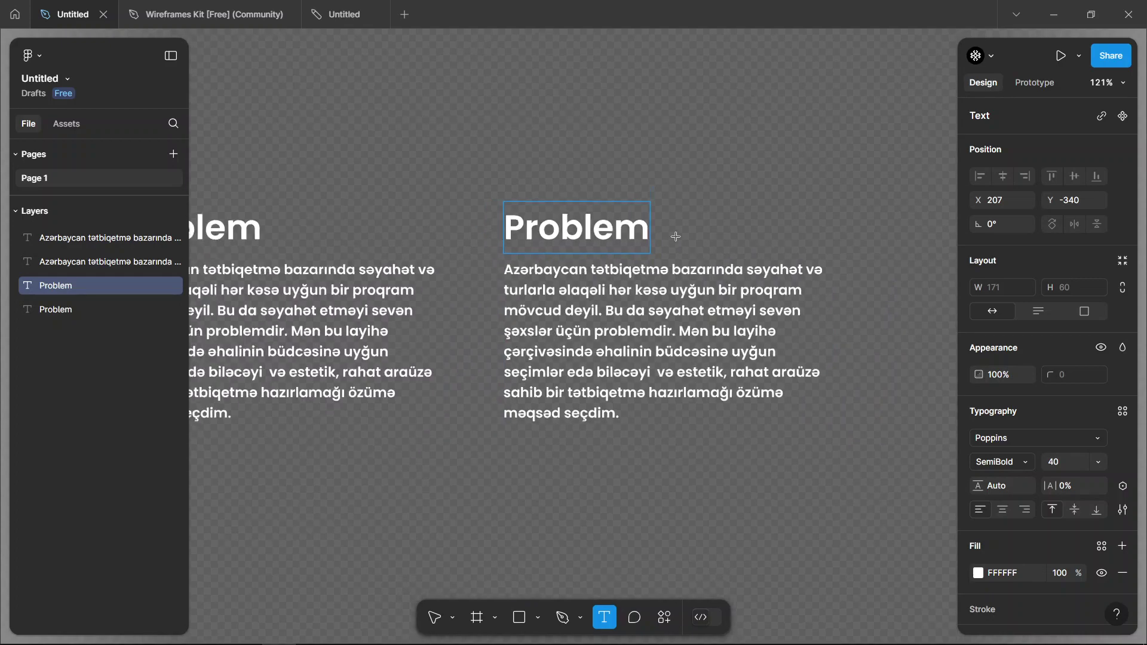
scroll(589, 197, down, 3)
scroll(587, 197, up, 5)
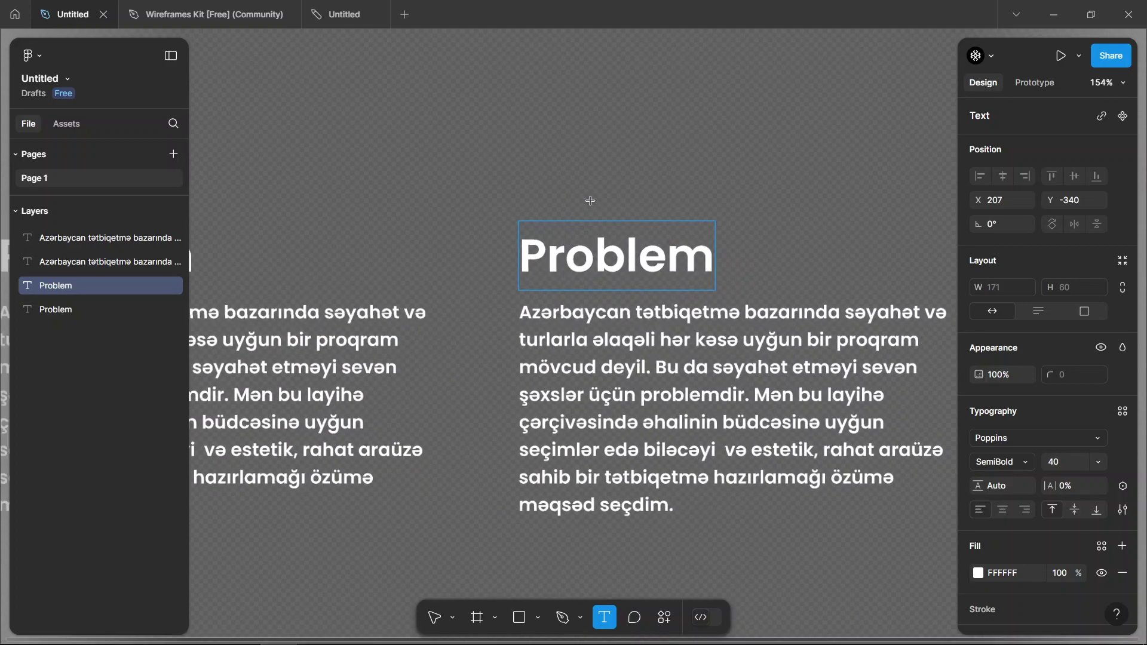
Step: Replace the copied heading's word 'Problem' with 'Çözüm'
double_click(584, 252)
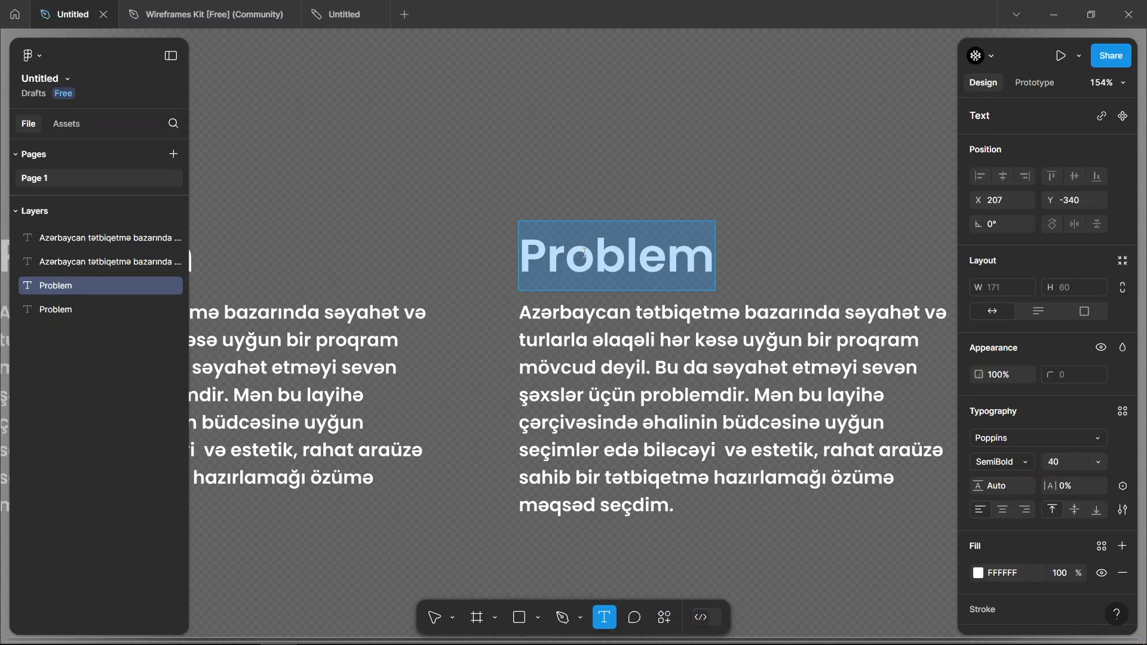
text(Hə)
key(BackSpace)
key(BackSpace)
text(Ç)
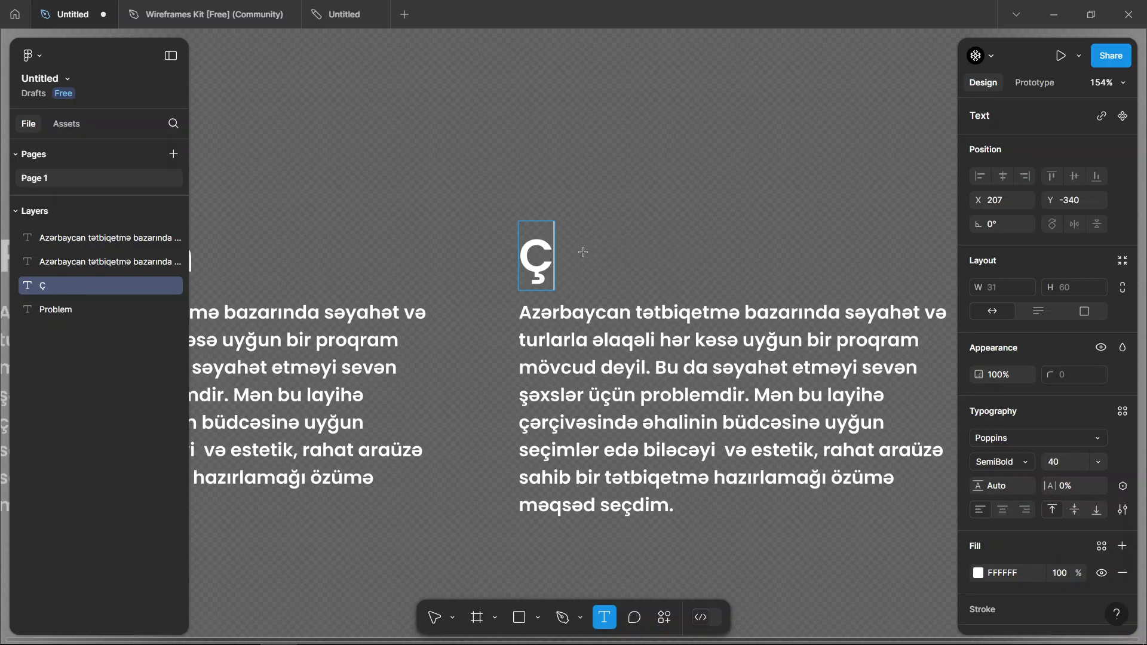
text(özüm)
key(Escape)
scroll(587, 257, down, 4)
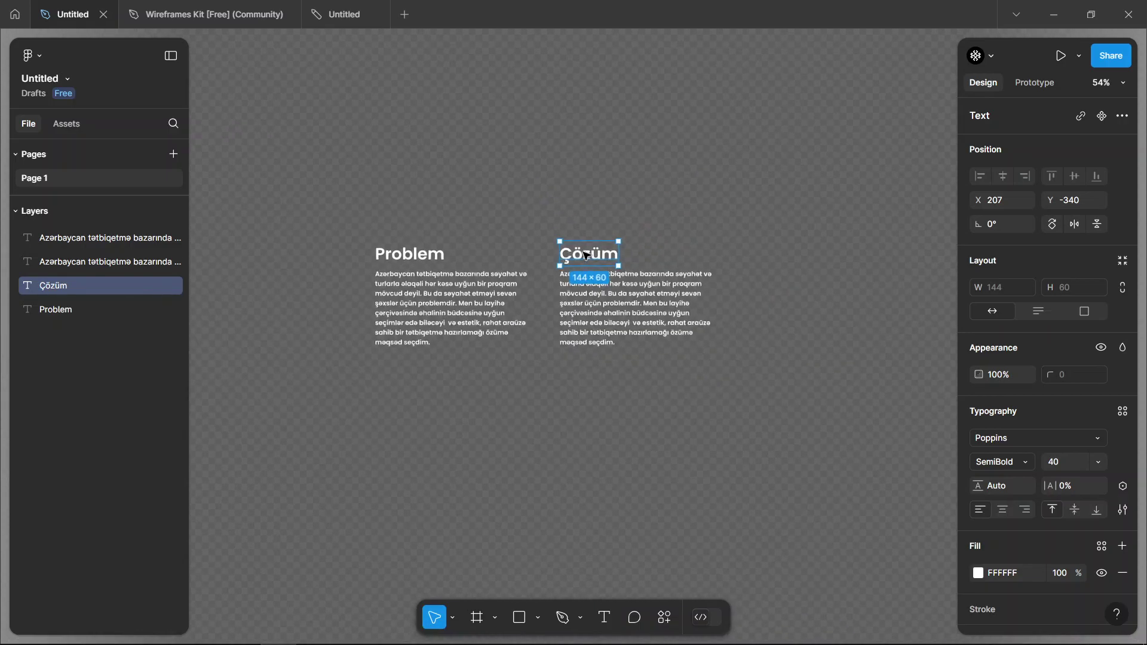
scroll(601, 281, up, 3)
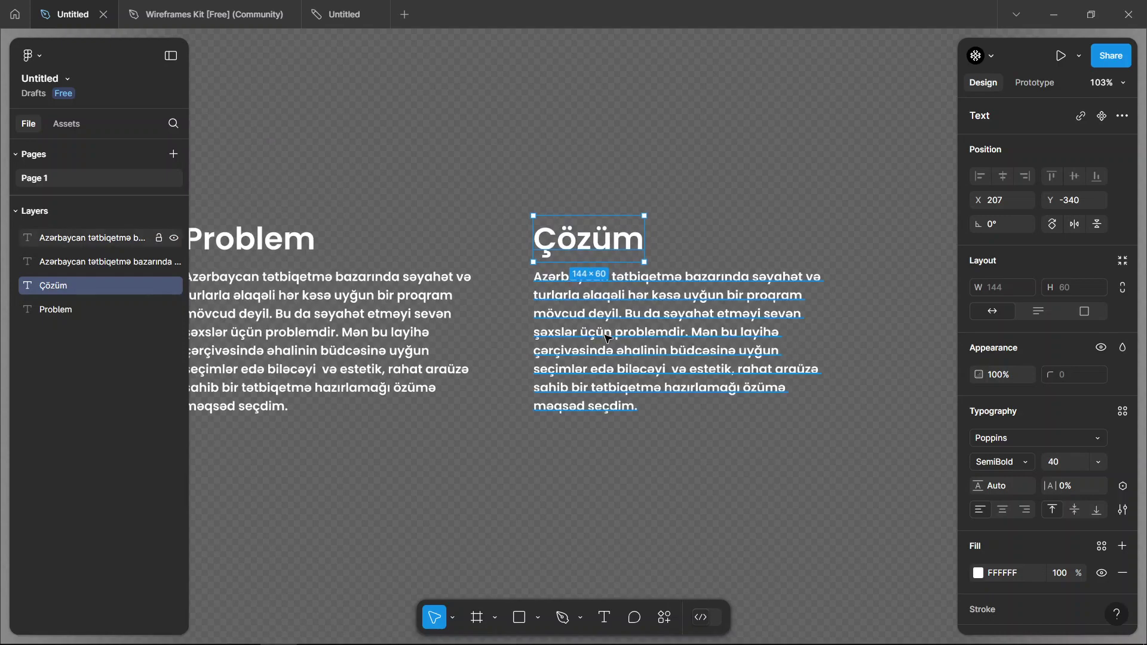
click(679, 293)
scroll(571, 306, down, 1)
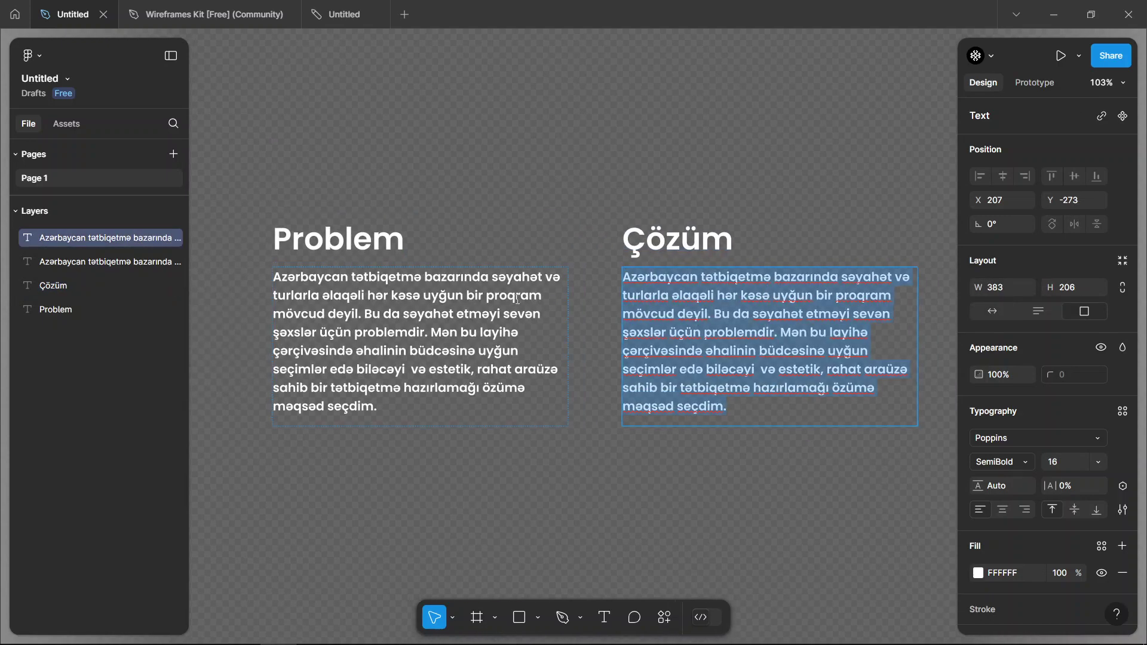
scroll(600, 301, up, 1)
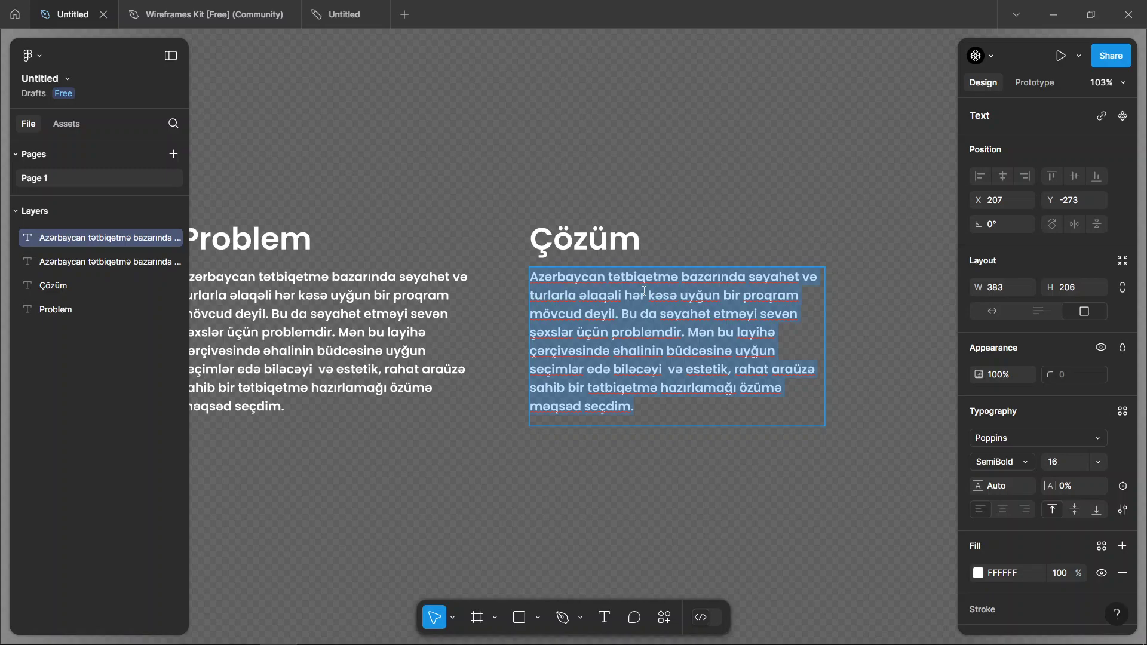
scroll(644, 291, left, 2)
scroll(644, 291, left, 1)
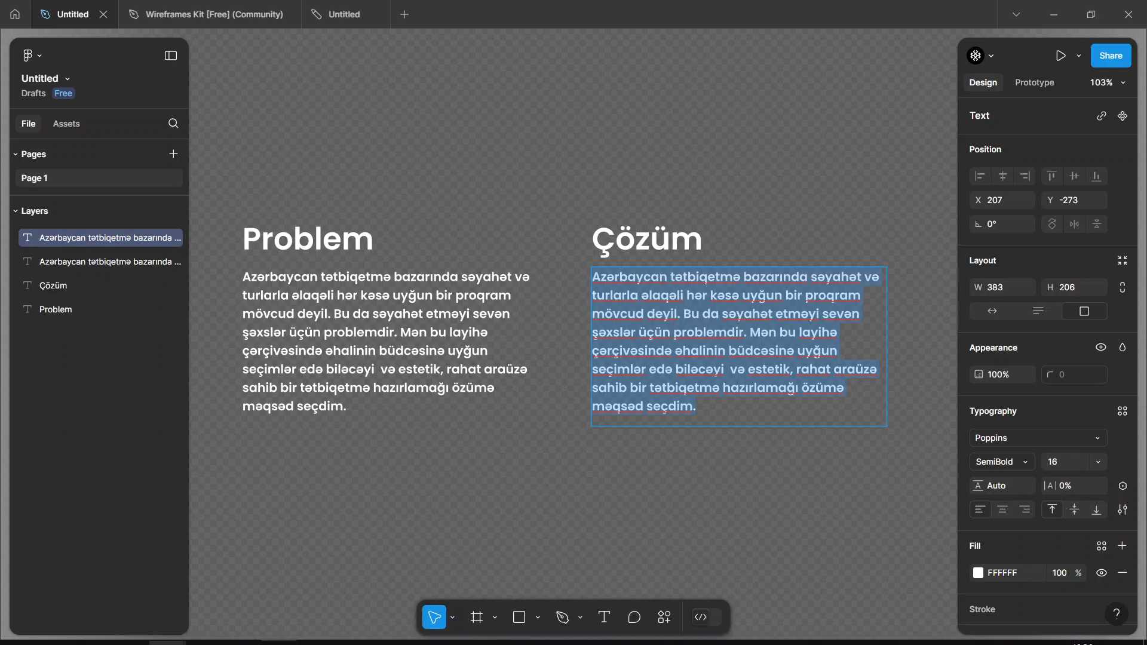
scroll(720, 248, right, 1)
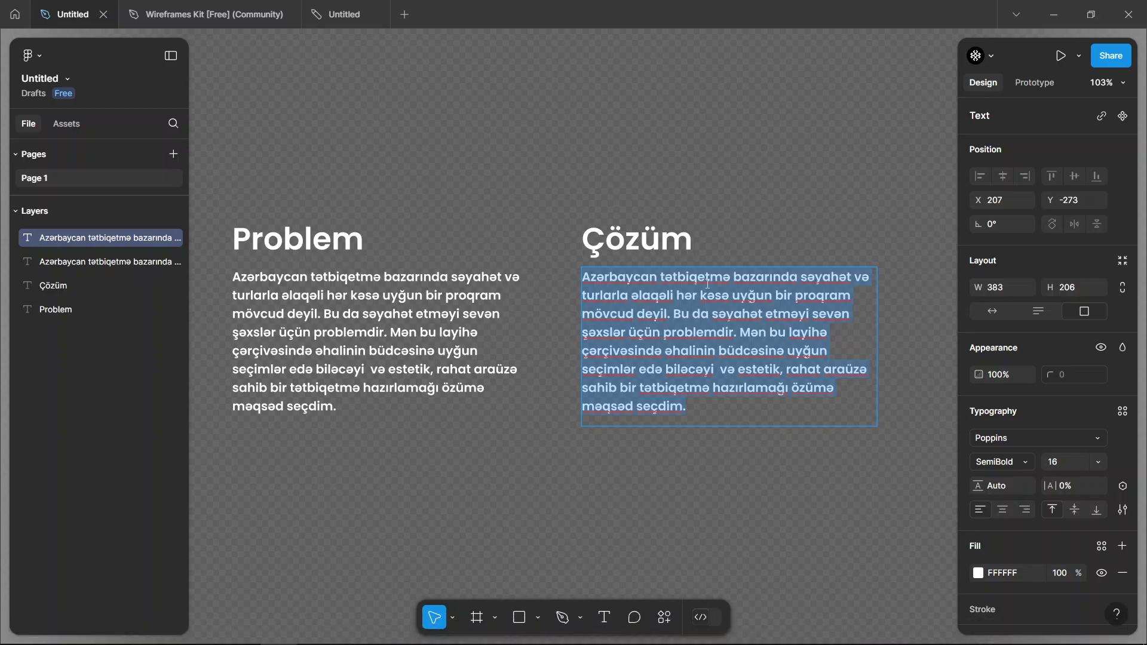
Step: Type the first Çözüm sentence offering users budget-friendly tour or ticket packages
text(Tət)
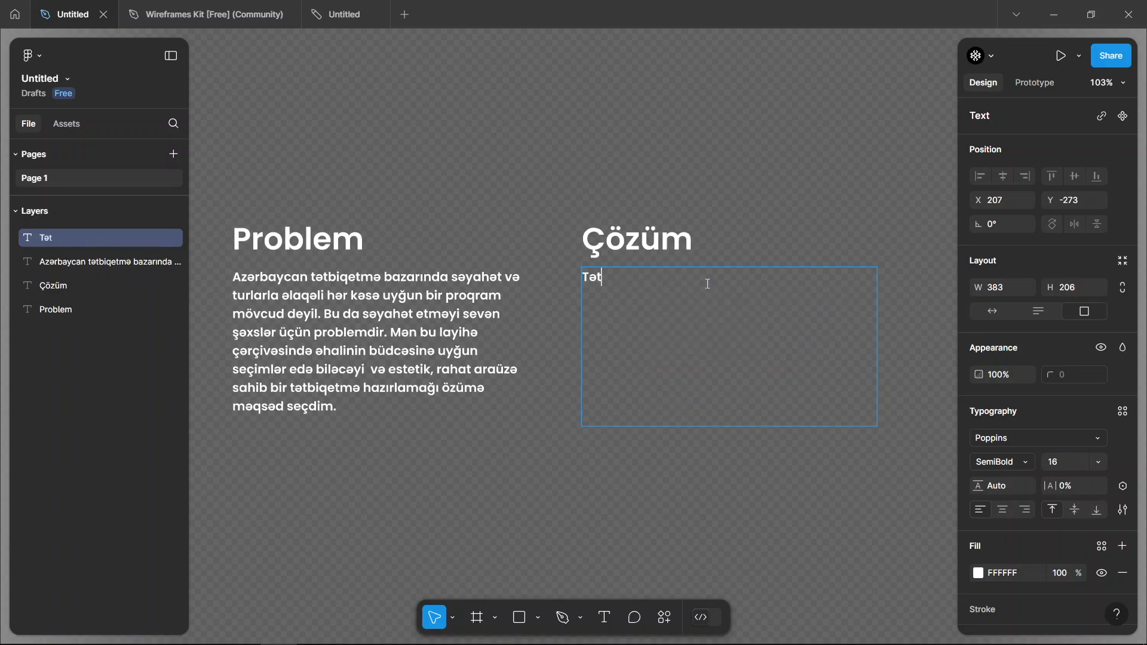
text(biqetmə daxilində )
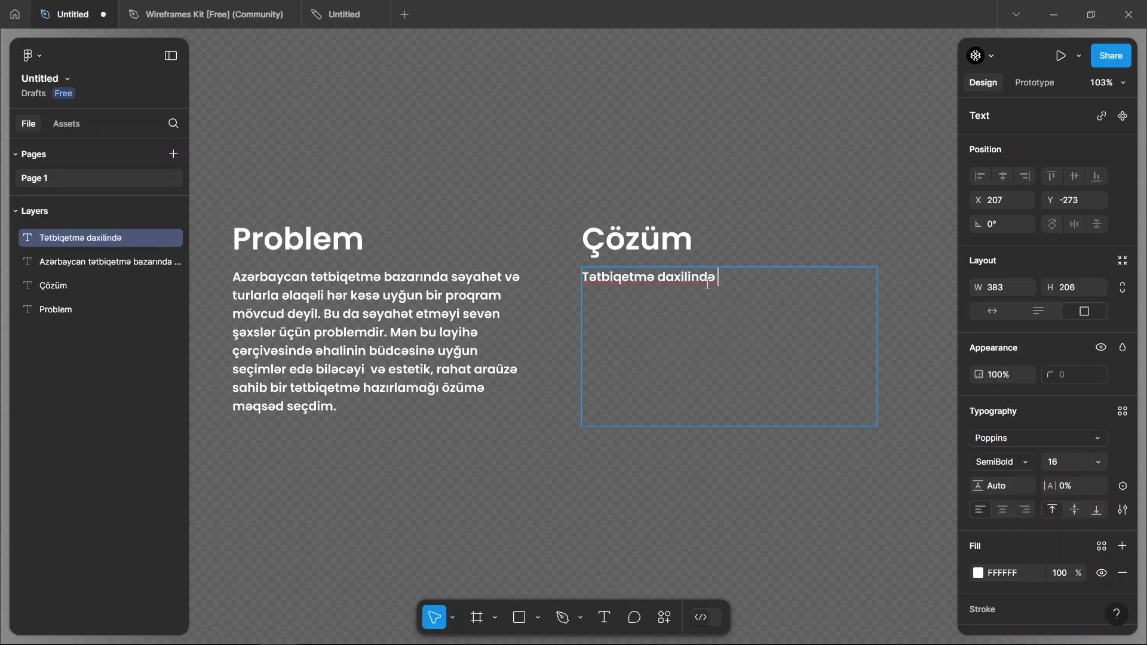
text(p)
key(BackSpace)
text(biz istif)
text(adəçilərə ö)
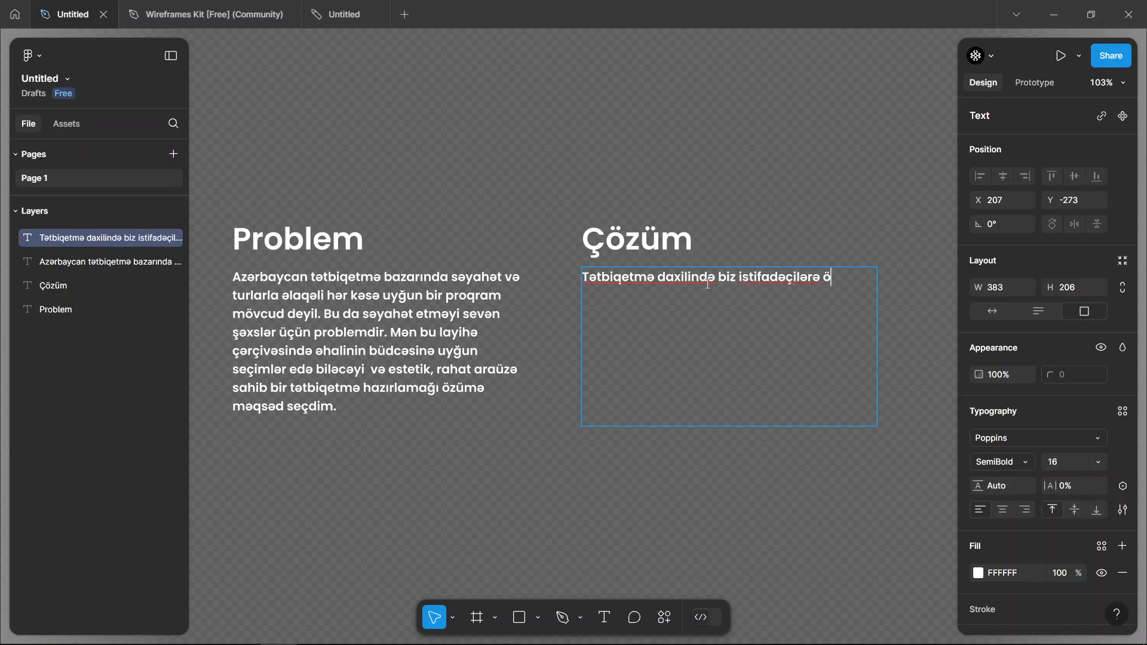
text(z büdcələriə)
key(BackSpace)
text(nə uyğun s)
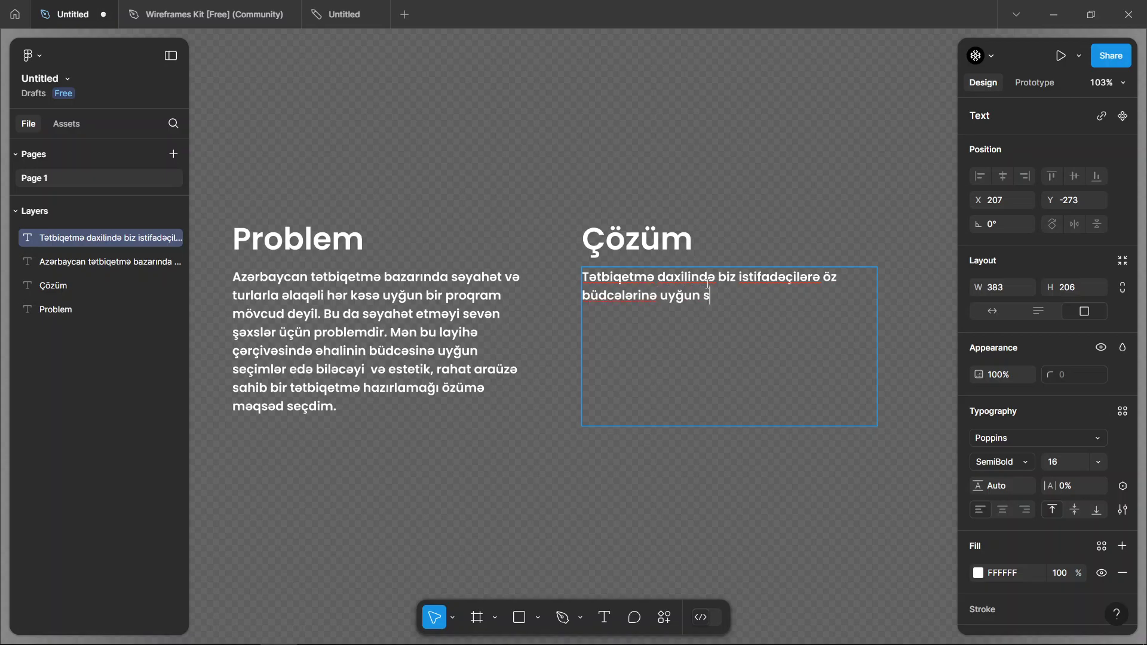
text(eçim edə biləcəklər)
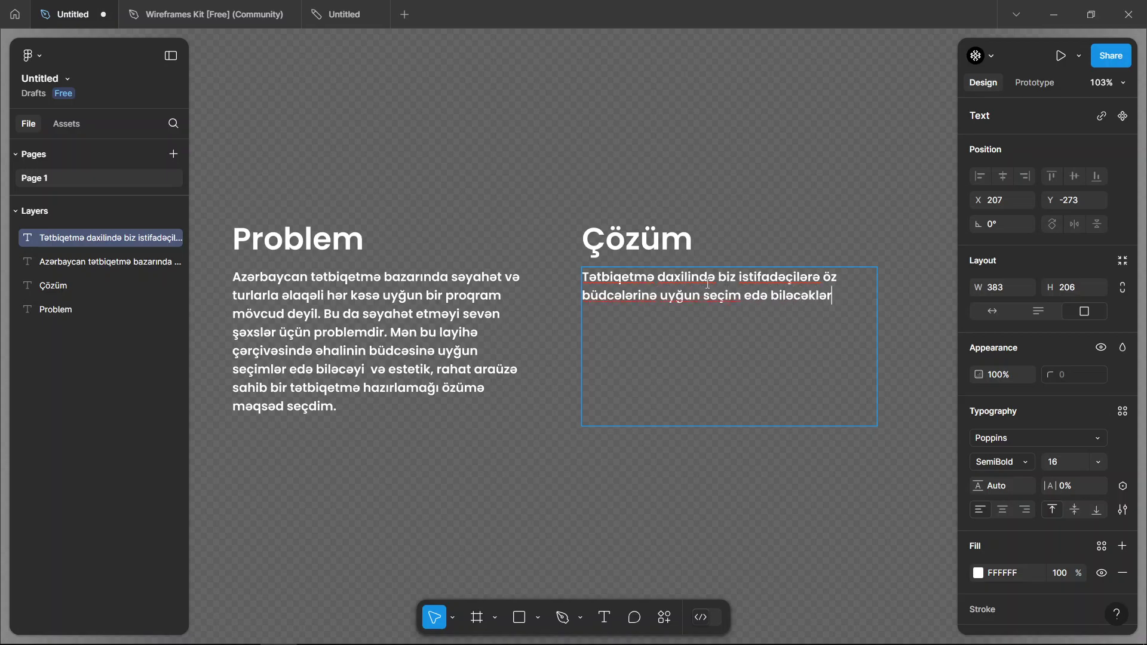
text(i tur)
key(ctrl+shift+Left)
text( və )
text(ya bilet )
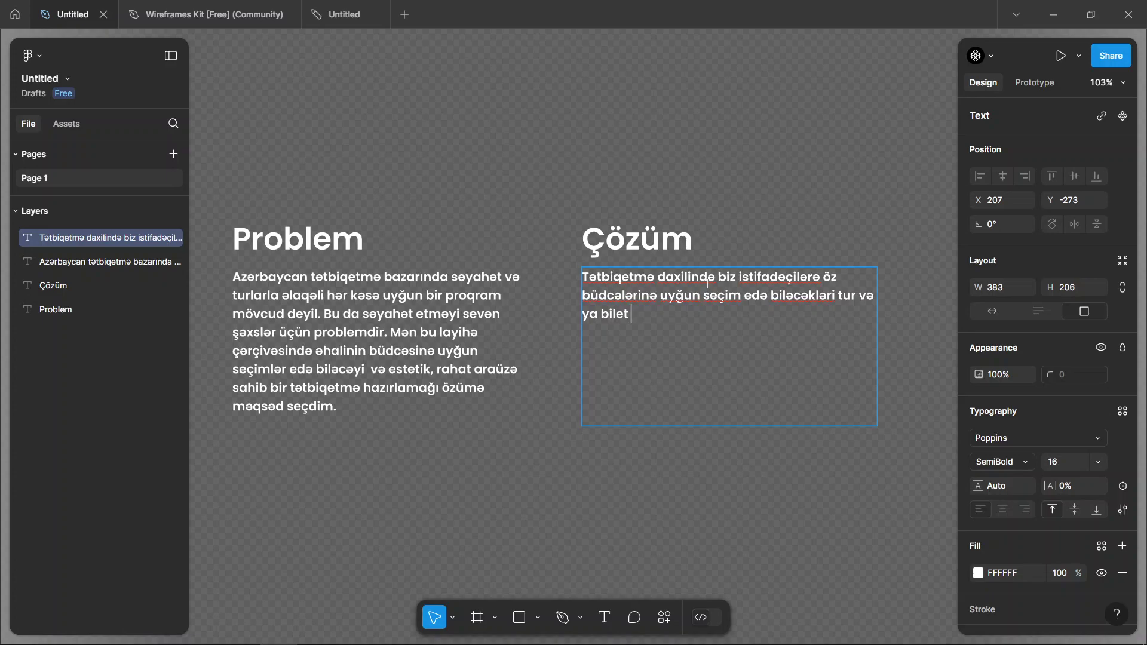
text(paketləri t)
text(ət)
text(/)
text(qiymətləri )
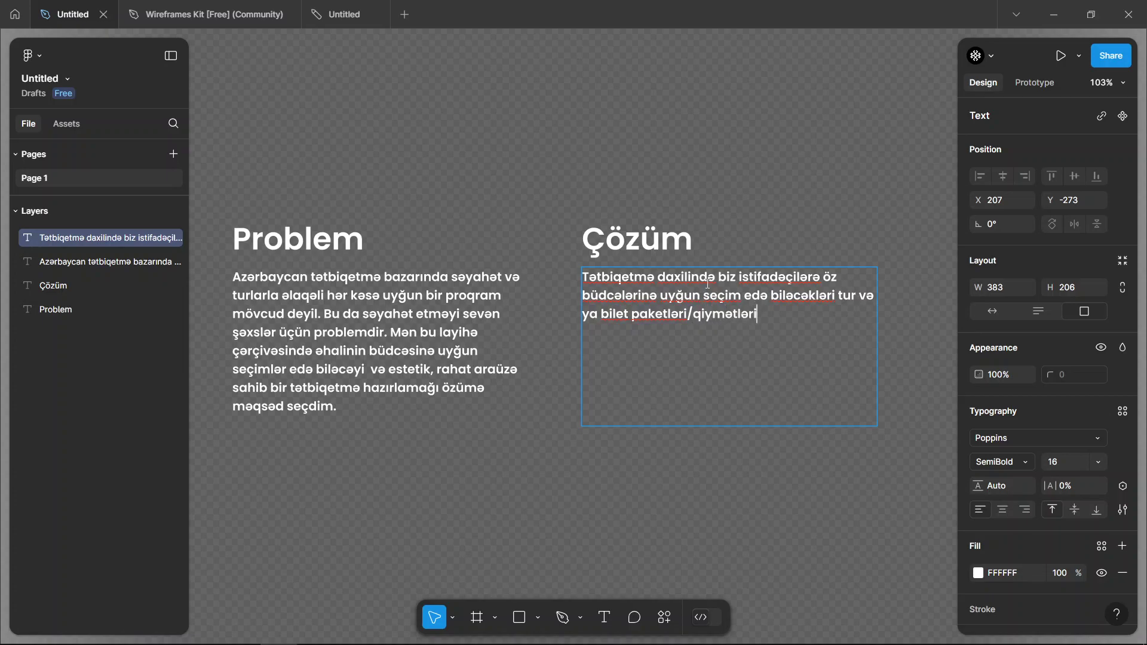
text(təqdim edə bil)
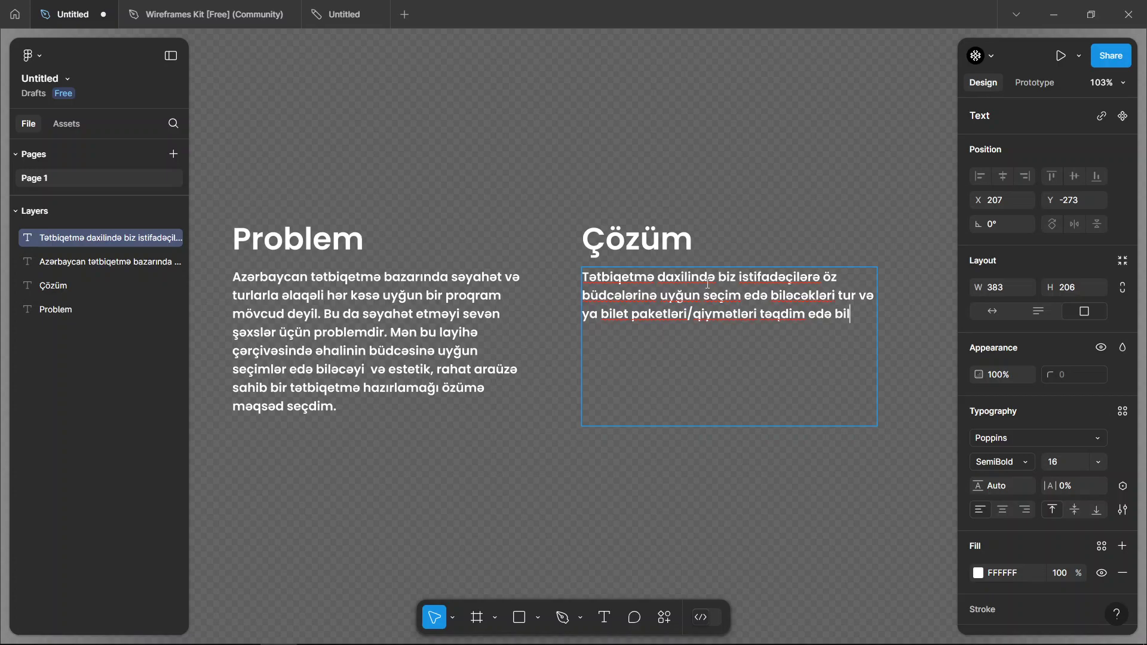
text(ərik.)
text(Tətbiqetmə)
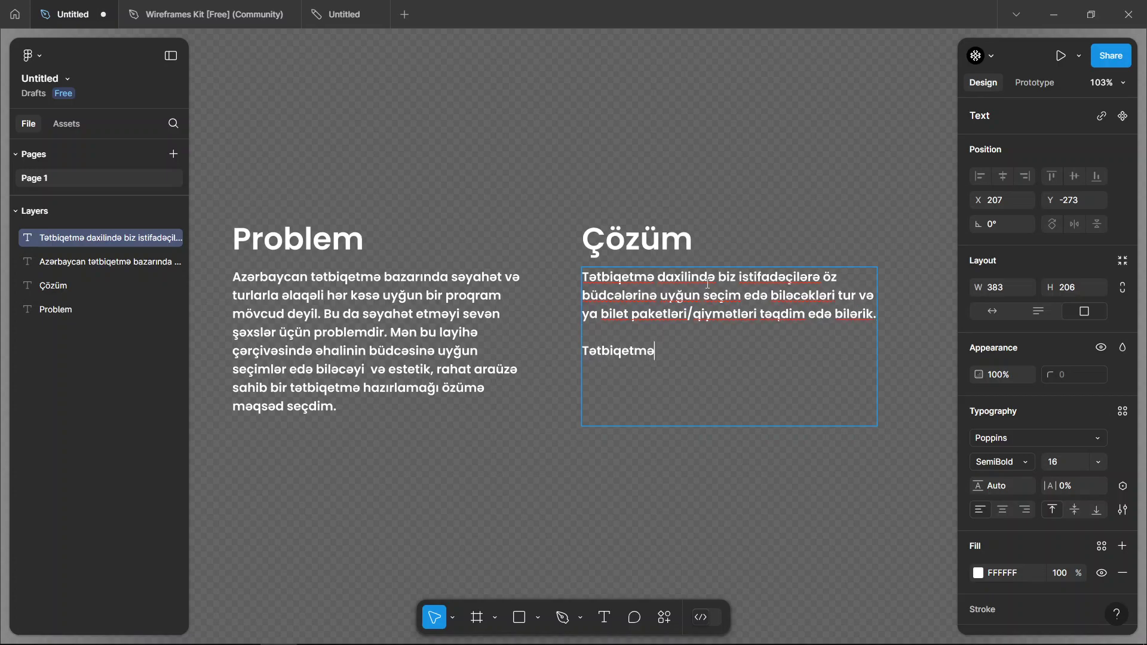
Step: Type the second sentence about in-app social-network features, ending so far at 'Hara'
key(ctrl+shift+Left)
key(Right)
text(da)
text(xilində sosial şəb)
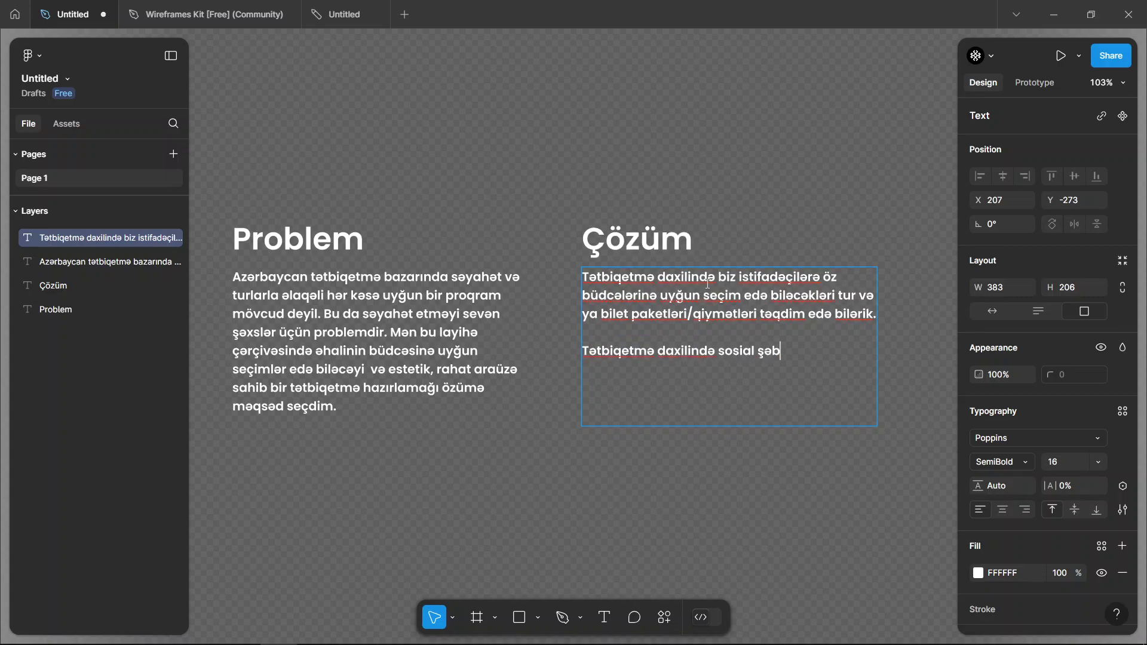
text(əkə məntiqi )
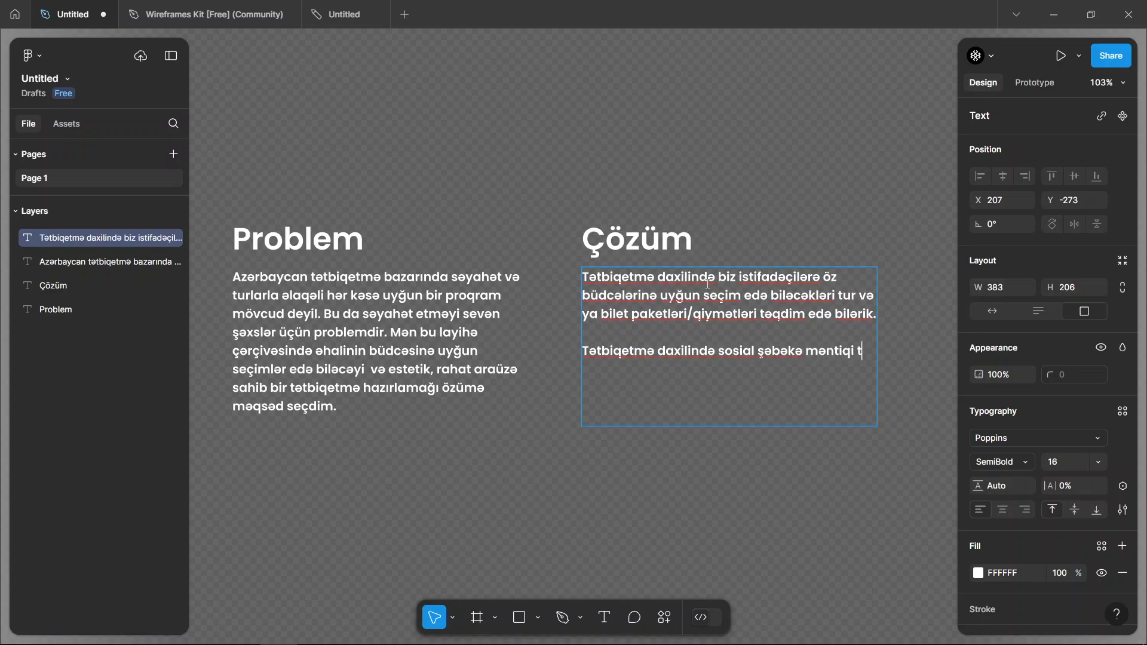
text(təb)
key(BackSpace)
text(tbi)
text(q oluna bilər.)
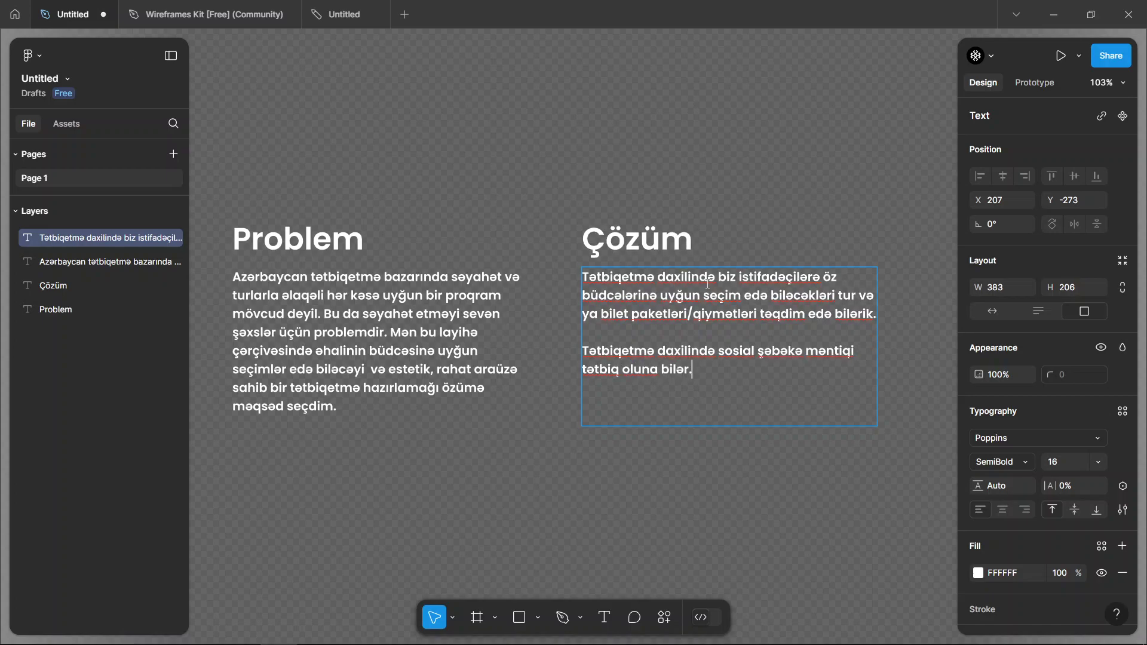
text( Har)
text(aya)
text(sa)
key(BackSpace)
key(BackSpace)
key(BackSpace)
key(BackSpace)
text(sa)
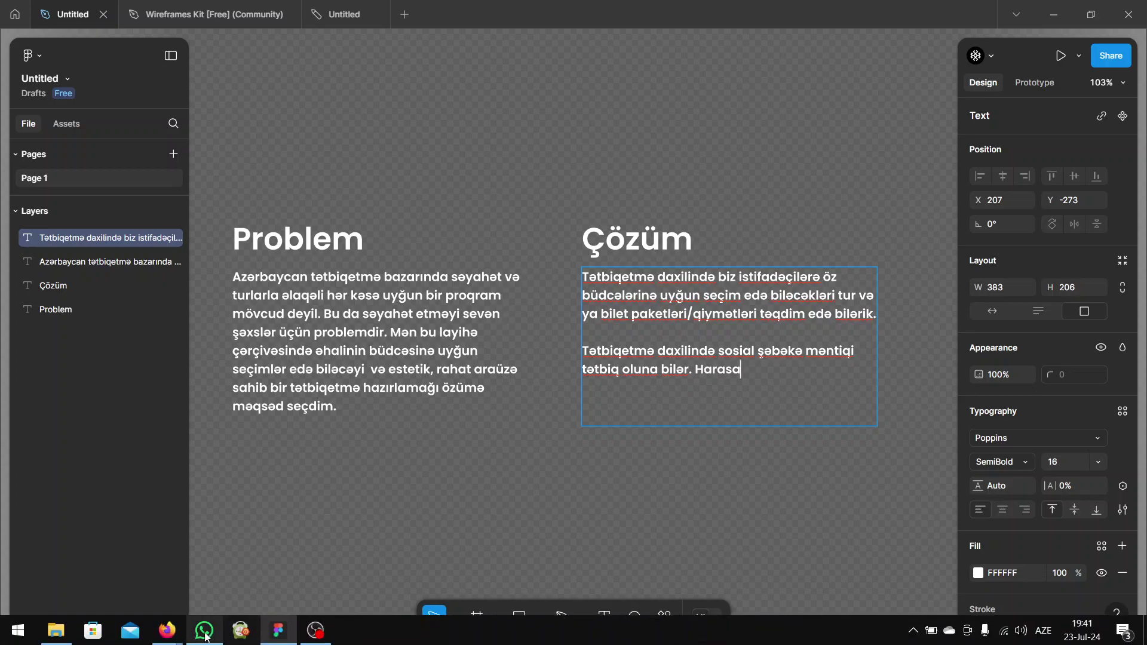
Step: Search the web in a private Firefox window for 'harasa', then 'harayasa'
mouse_move(167, 630)
click(113, 548)
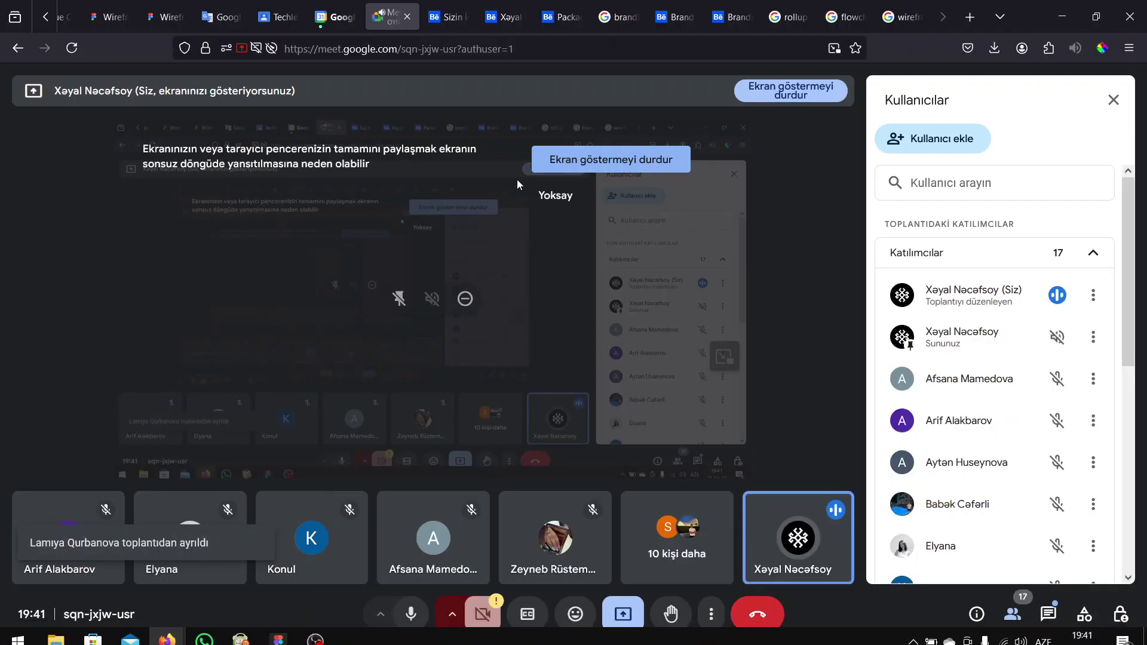
key(ctrl+shift+p)
text(harasa)
key(Return)
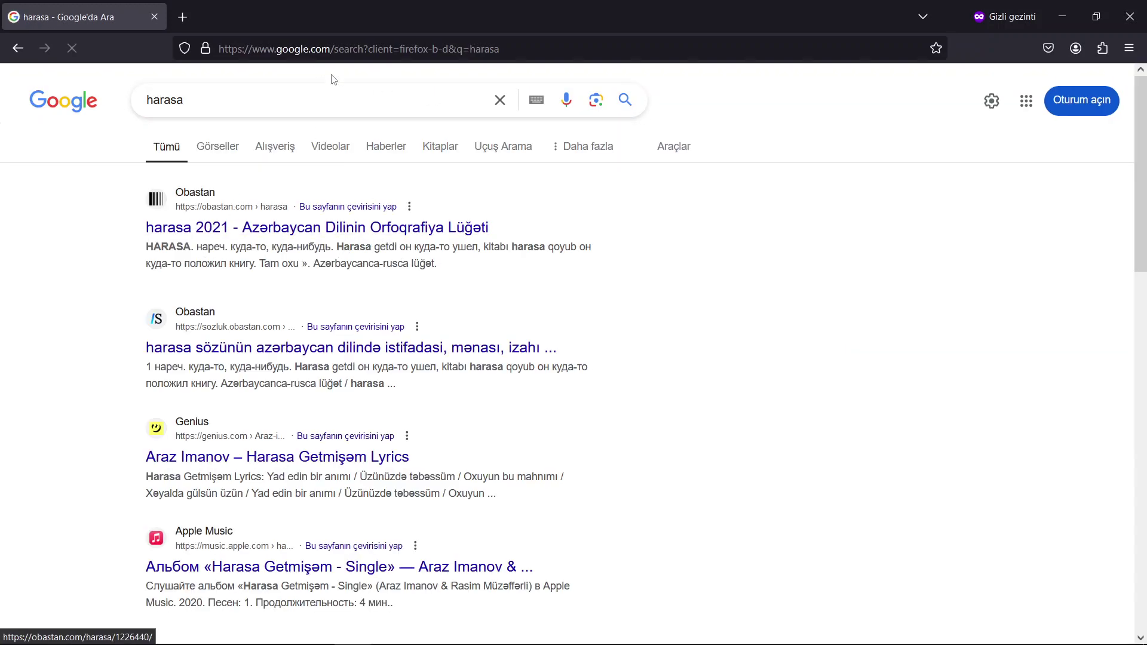
click(286, 94)
key(Left)
key(Left)
text(ya)
key(Return)
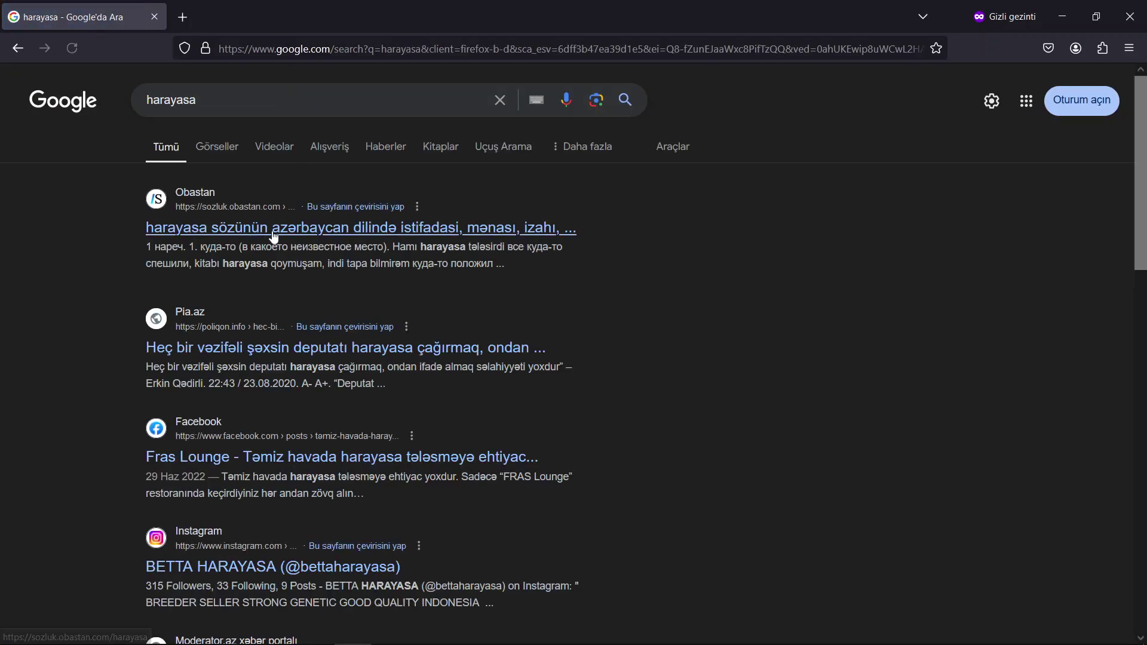
Step: Compare the 'harayasa' and 'harasa' results, then switch away from the browser
ctrl+scroll(217, 270, up, 2)
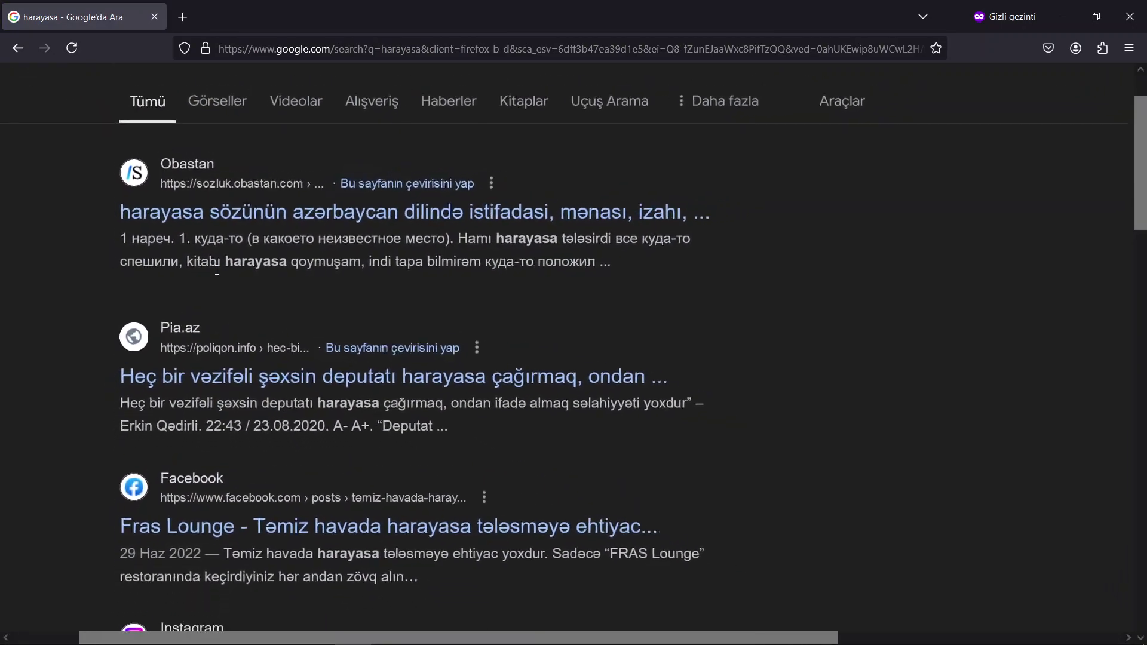
ctrl+scroll(217, 270, down, 2)
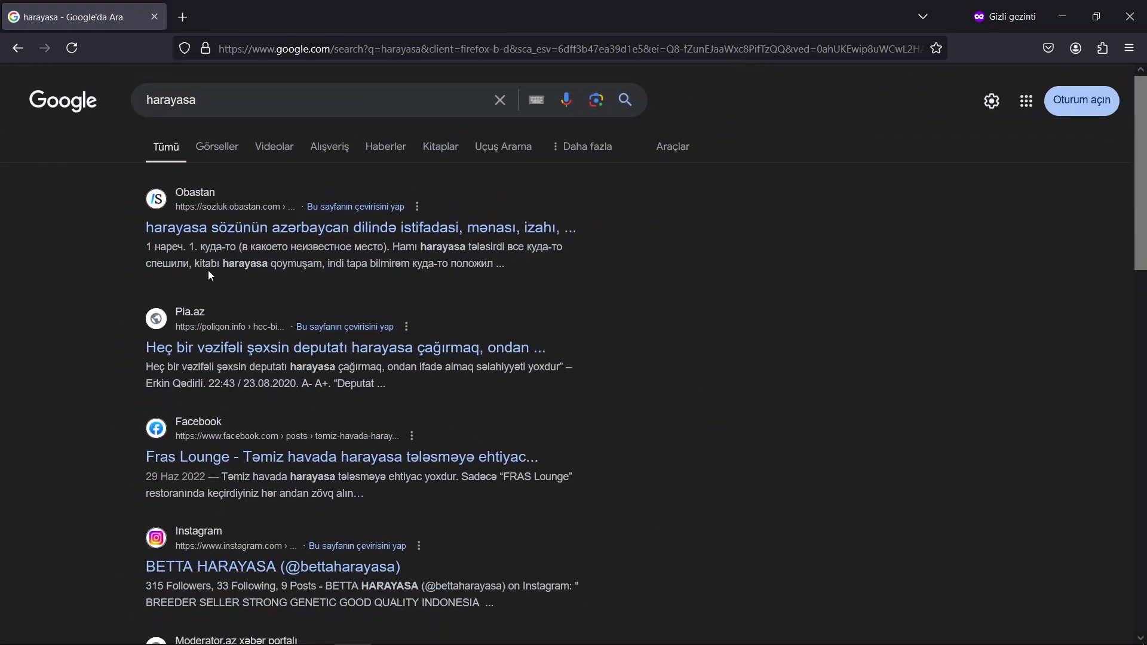
scroll(210, 275, down, 2)
scroll(211, 263, up, 2)
click(16, 48)
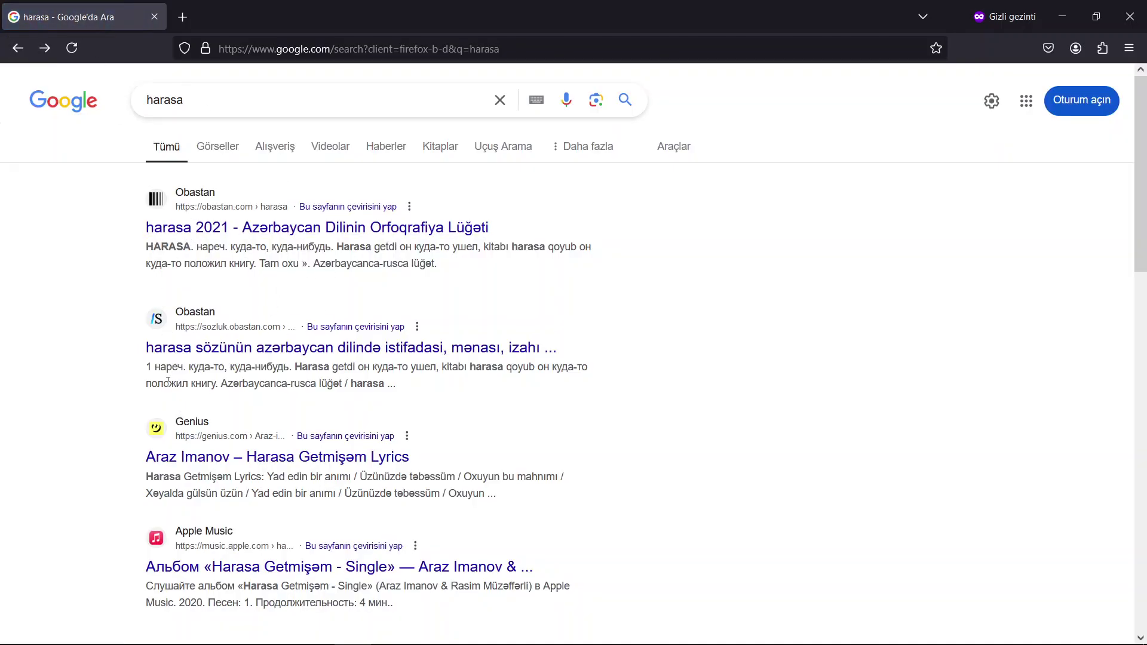
scroll(168, 381, down, 1)
scroll(179, 407, down, 5)
scroll(220, 441, up, 1)
scroll(383, 431, down, 3)
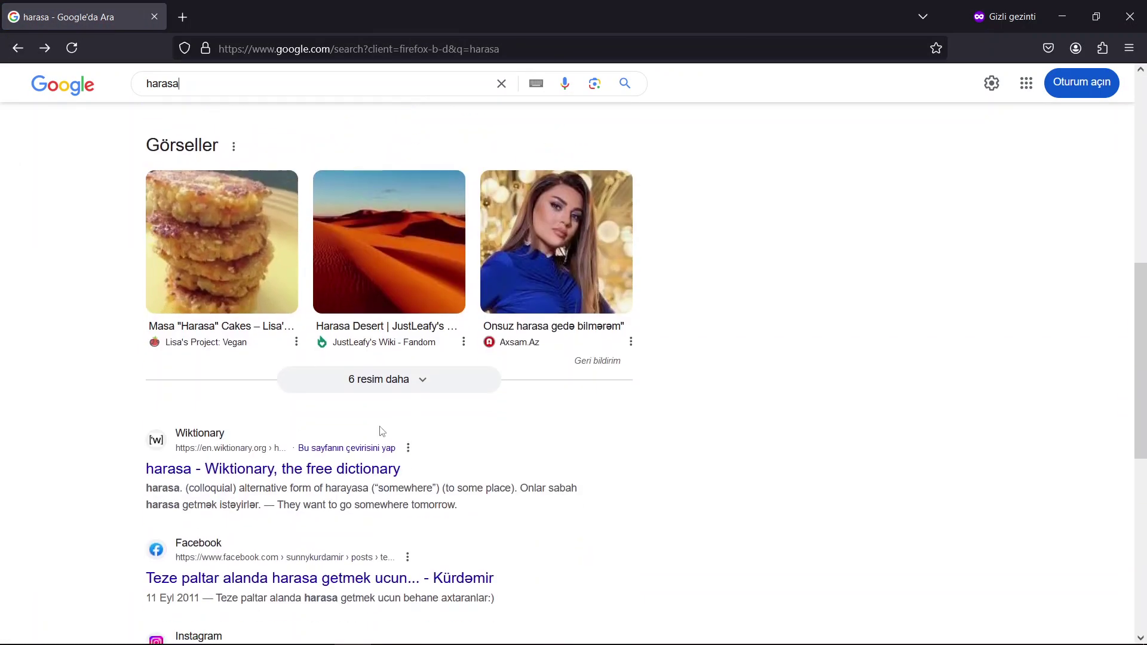
scroll(383, 431, down, 3)
scroll(662, 366, down, 1)
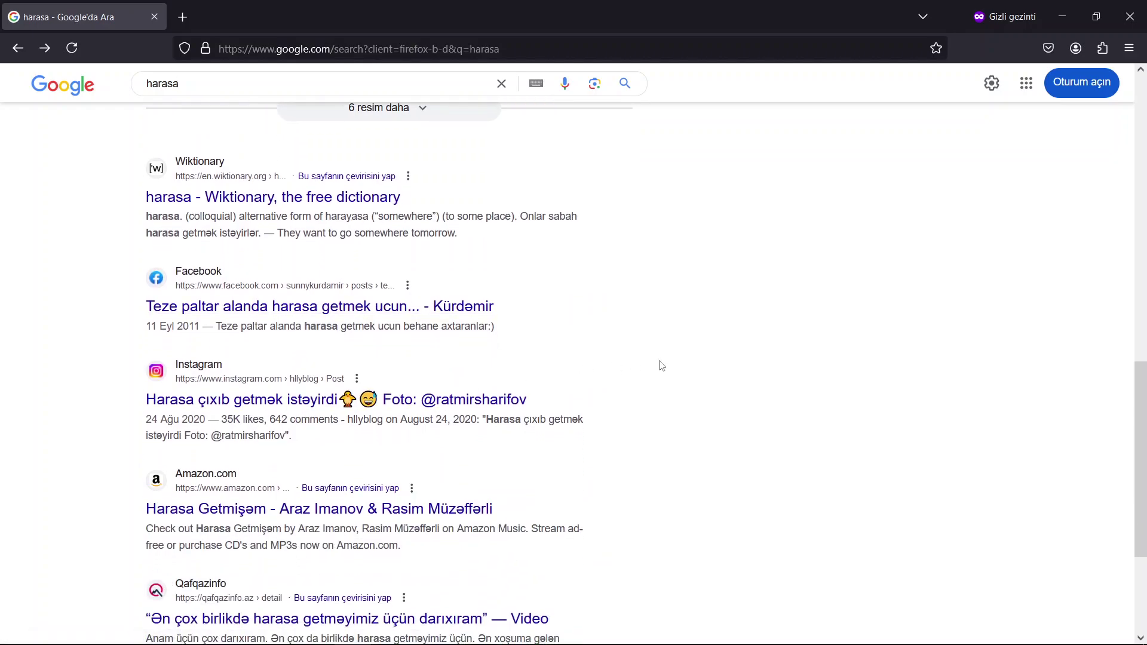
scroll(662, 365, down, 2)
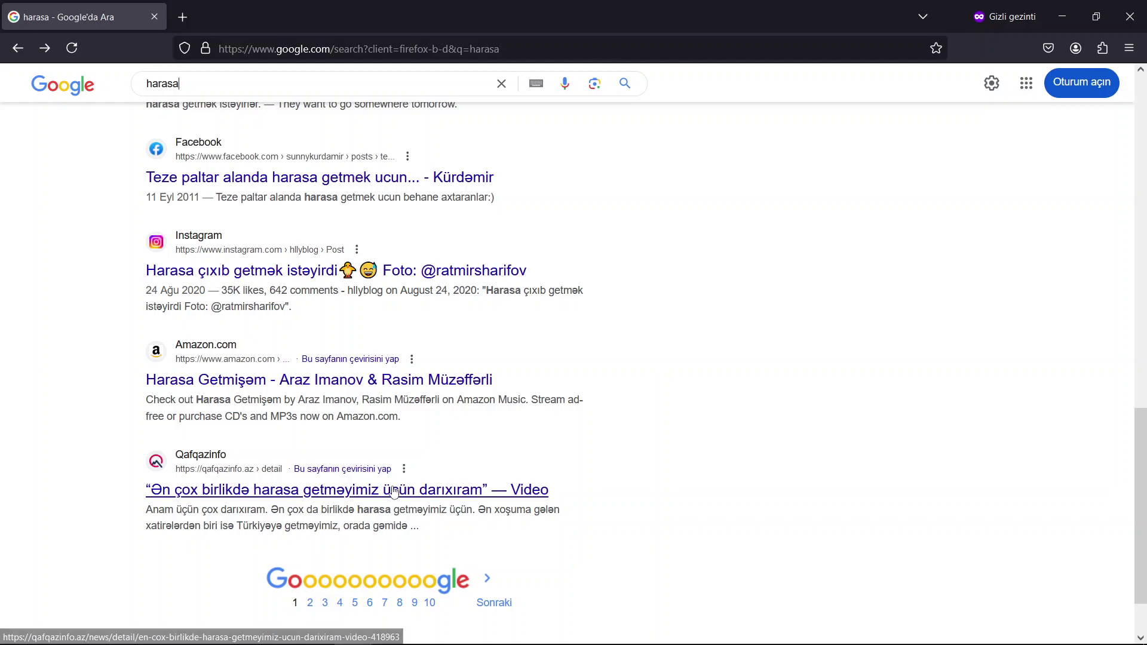
key(alt+Tab)
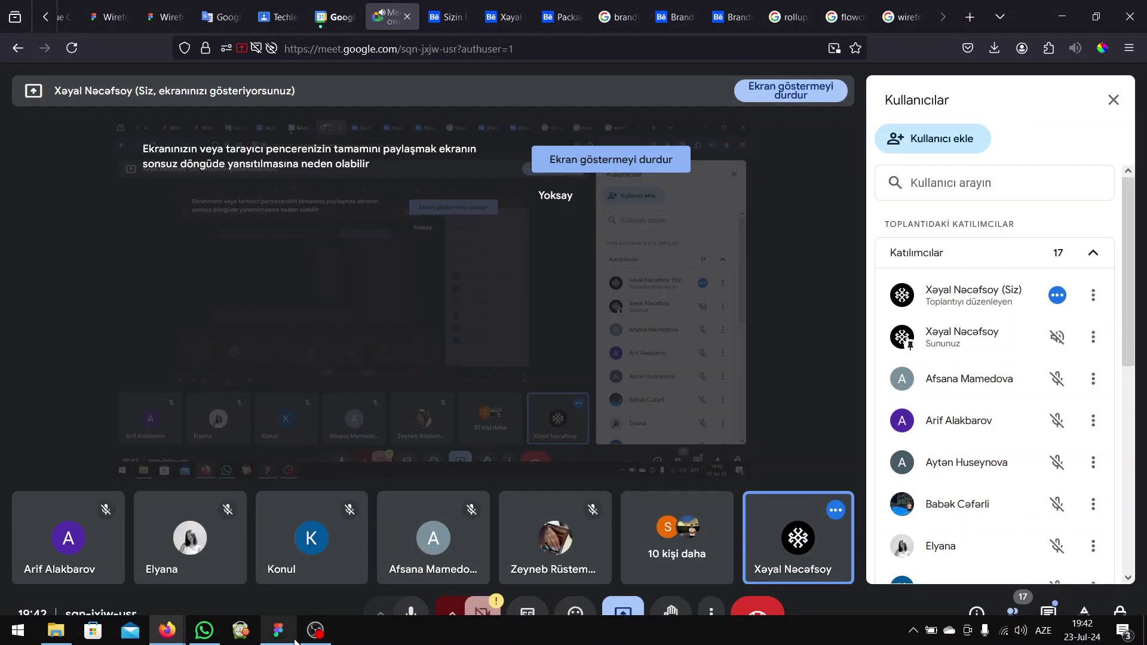
Step: Continue the Çözüm sentence with 'səyahət etmək istəyən şəxslər fərdi, yaxud qrup şəklində bir araya gələrək'
click(279, 631)
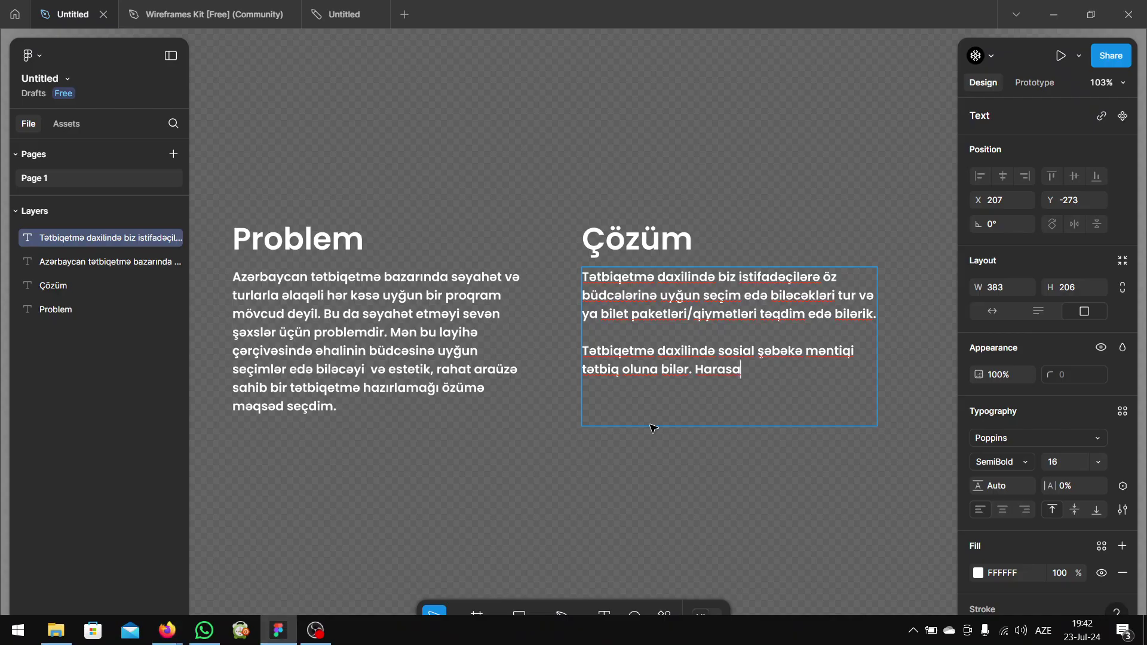
scroll(635, 380, right, 3)
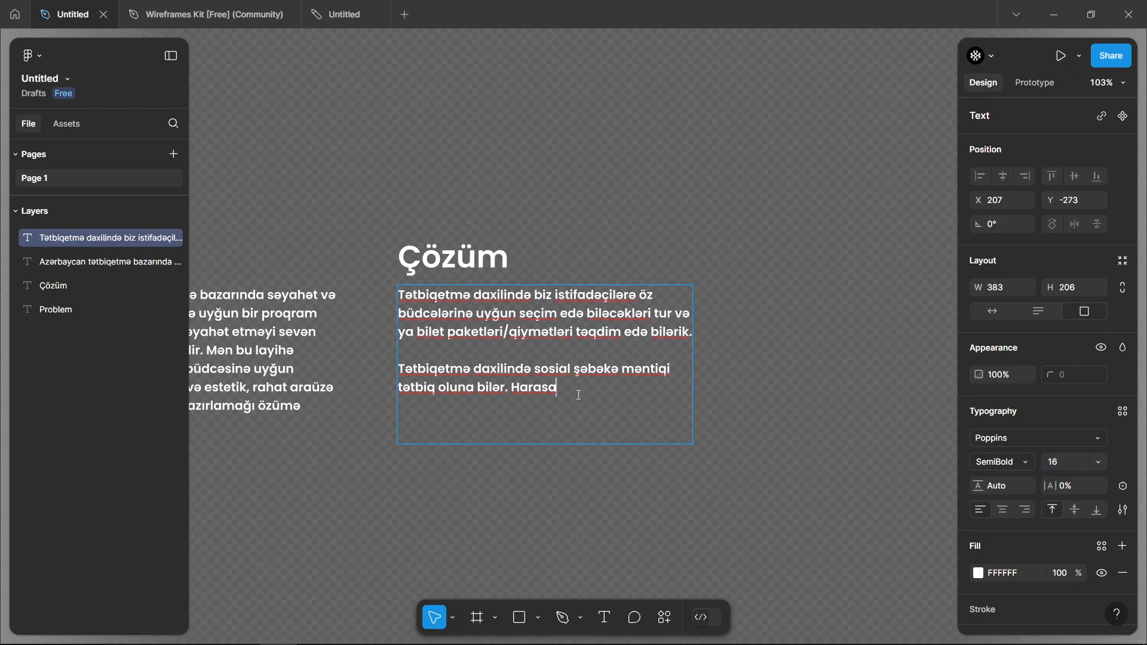
scroll(579, 395, down, 1)
scroll(579, 394, right, 3)
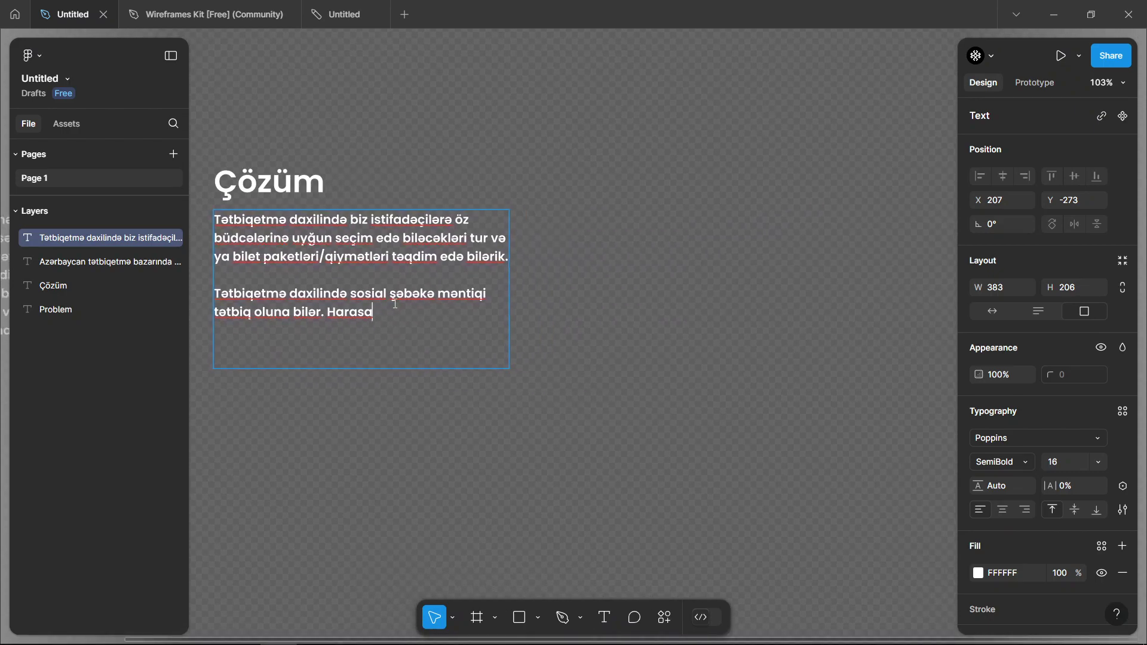
text( getmək)
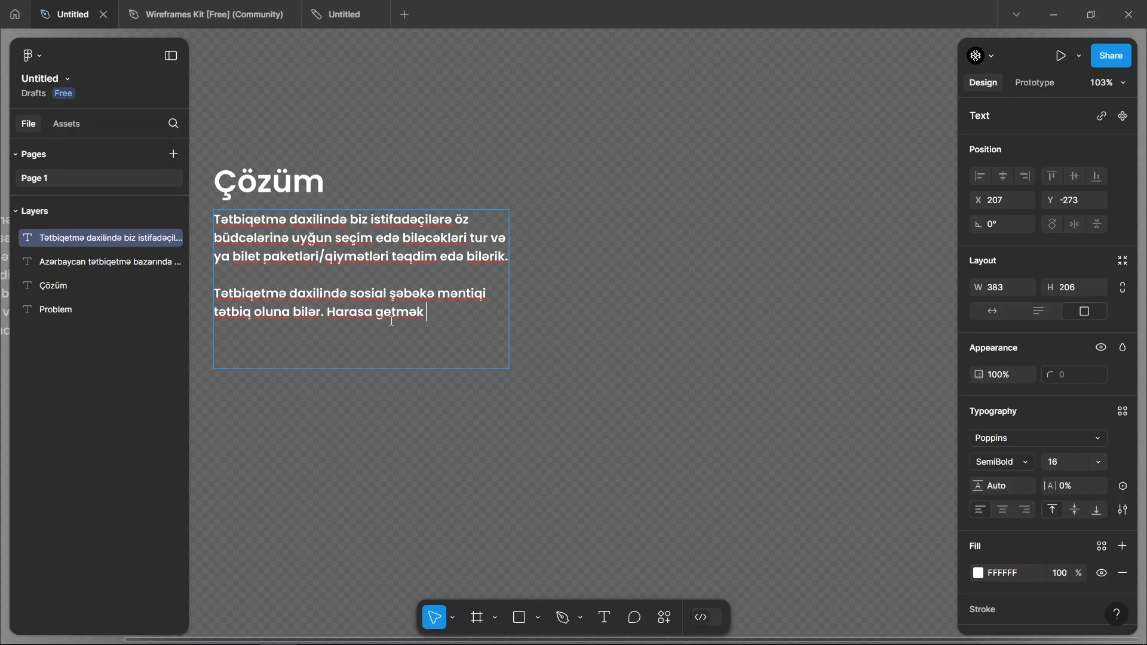
text( istə)
key(ctrl+BackSpace)
key(ctrl+BackSpace)
text(səy)
text(ahət etmək istəyə)
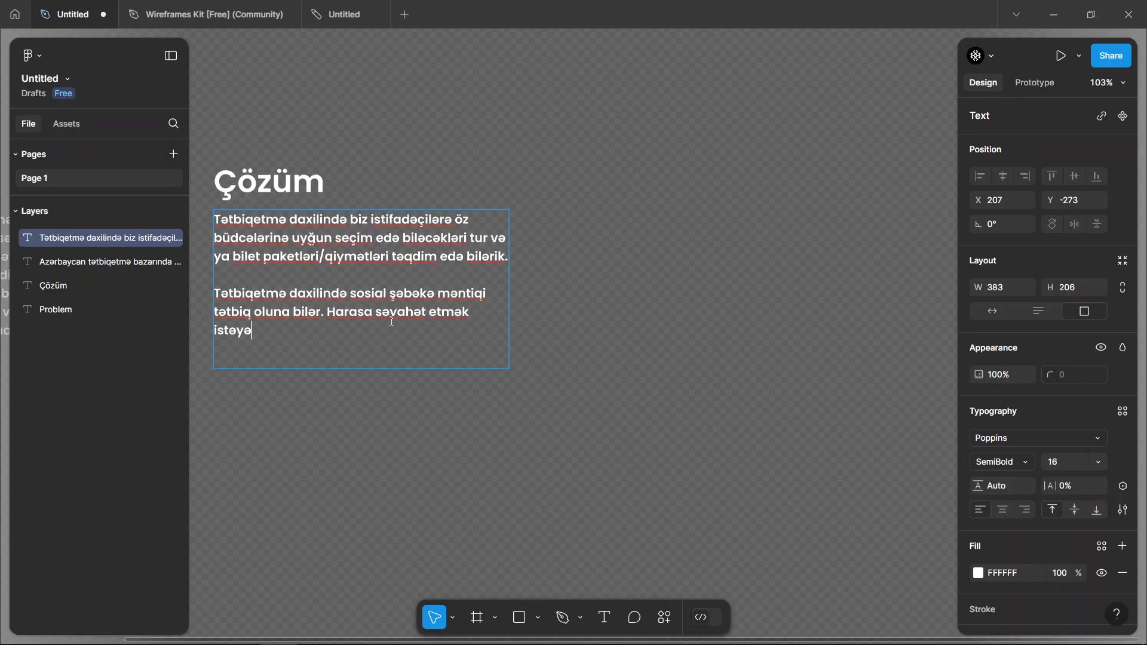
text(n )
text(şə)
key(BackSpace)
key(BackSpace)
text(şəxslər fərdi, )
text(yaxud qr)
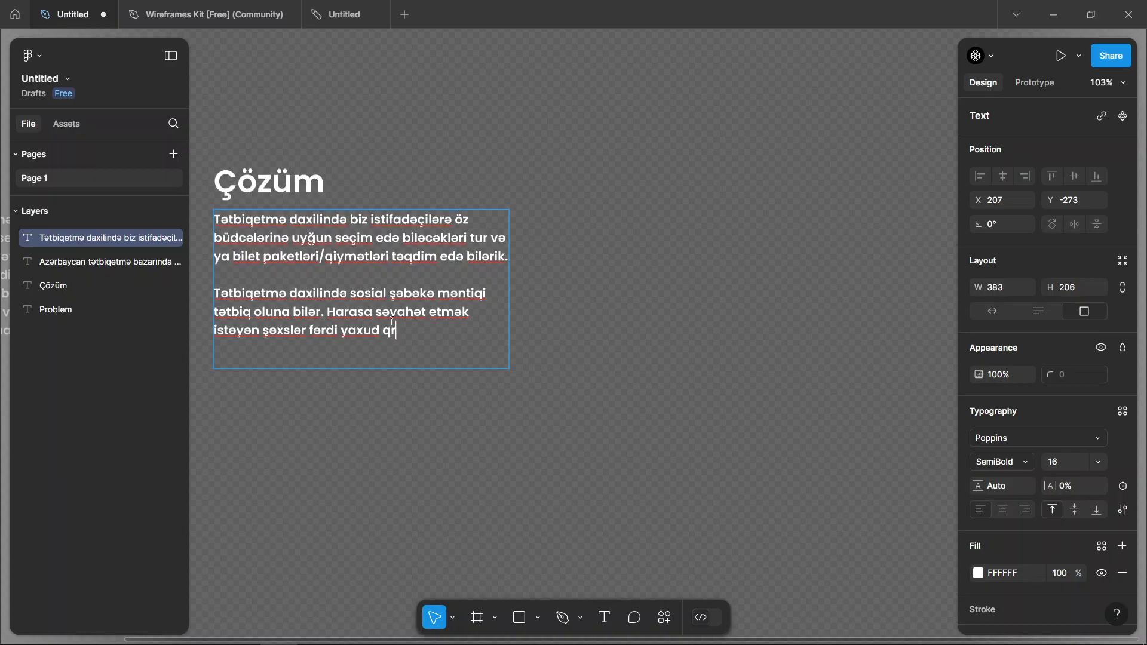
text(up şəklində )
text(bir aray)
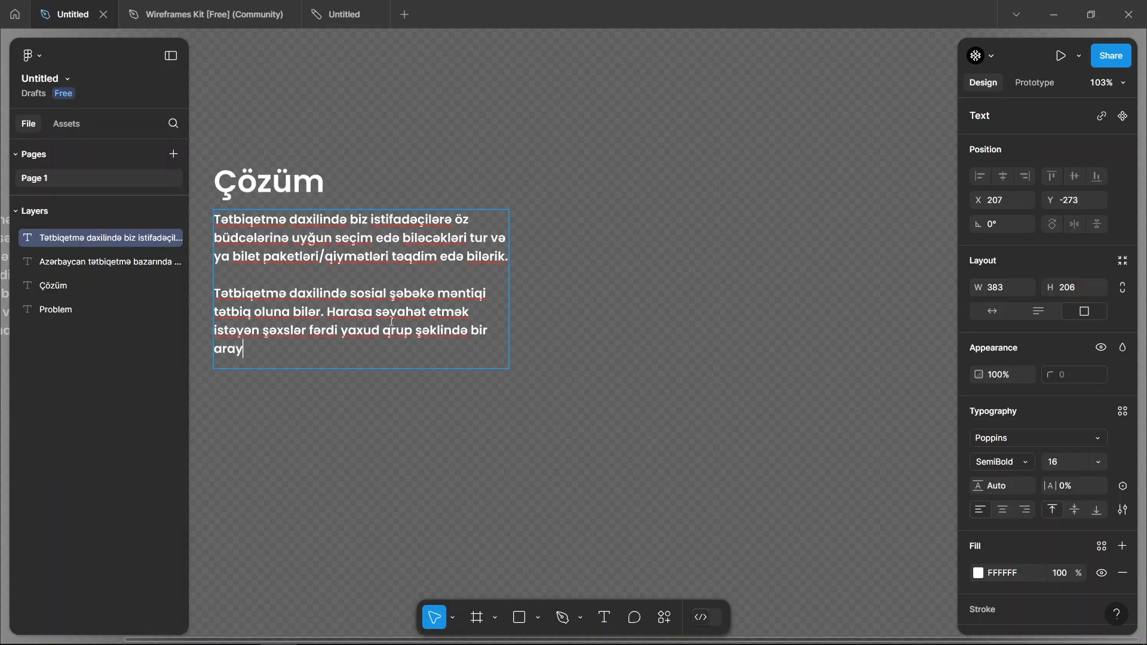
text(a gələrək)
Step: End the sentence with 'maddi olaraq köməklik göstərərək səyahətlərini həyata keçirə bilərlər.'
text(, maddi )
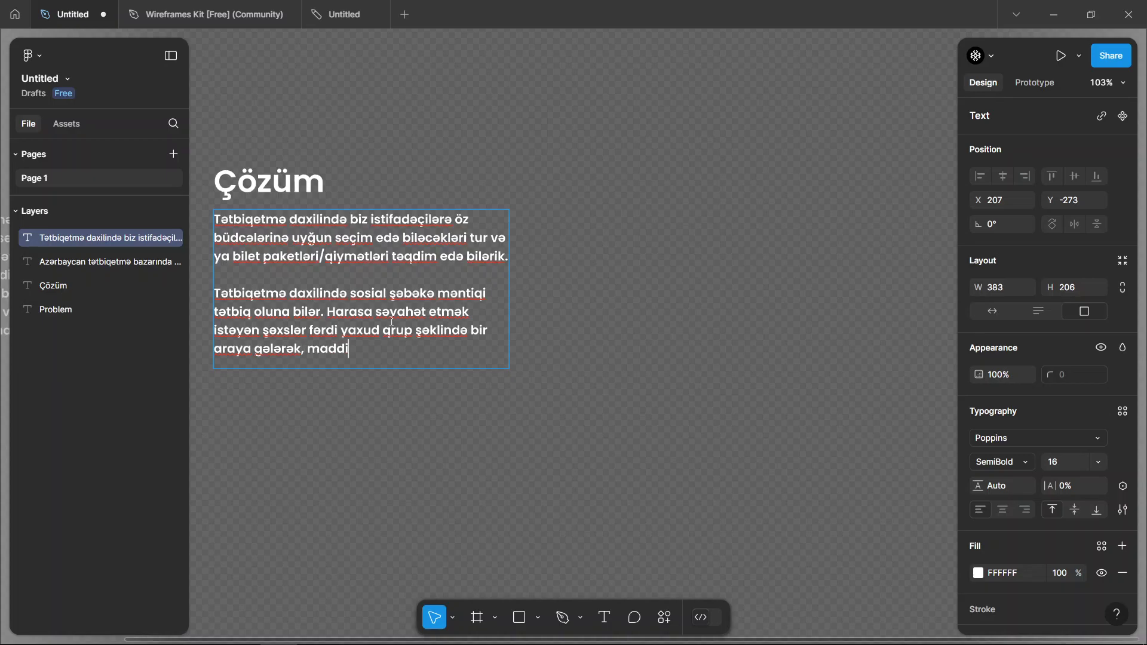
text(yaxud)
key(ctrl+shift+Left)
text(olaraq kö)
text(məklik göstərə)
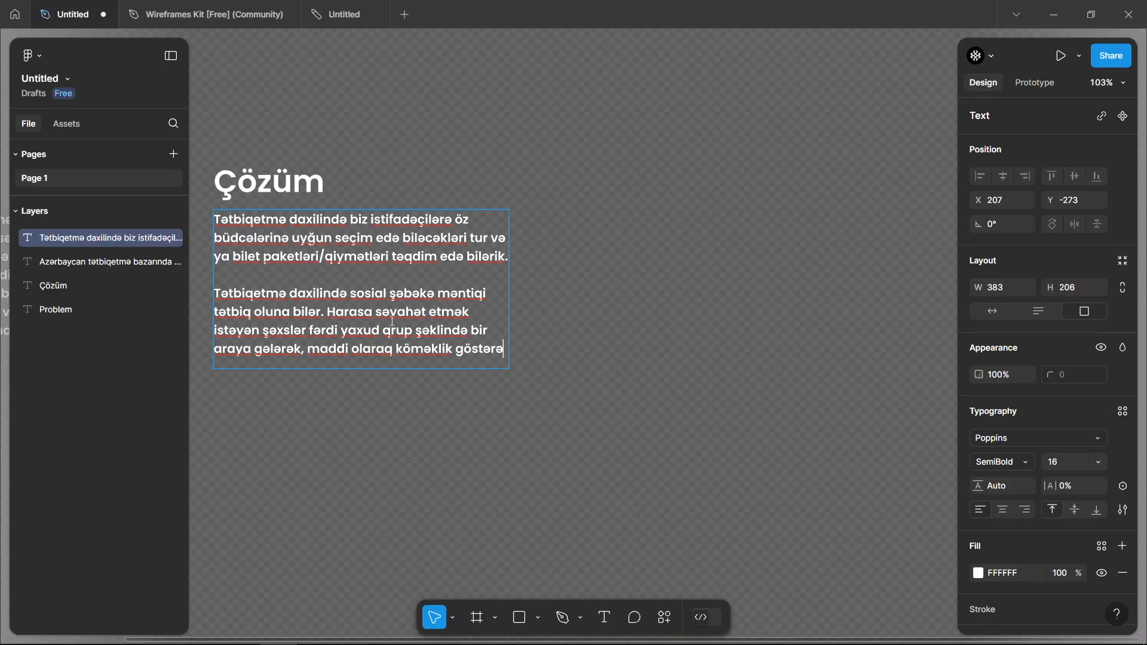
text(rək)
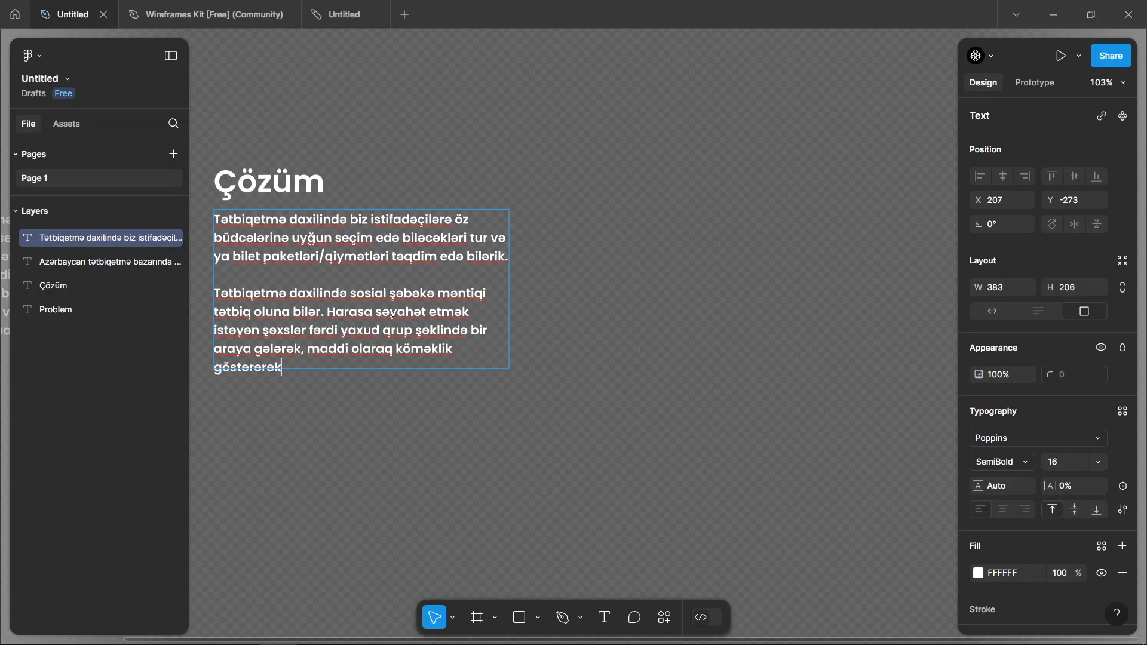
text( s)
text(əyahətlərini)
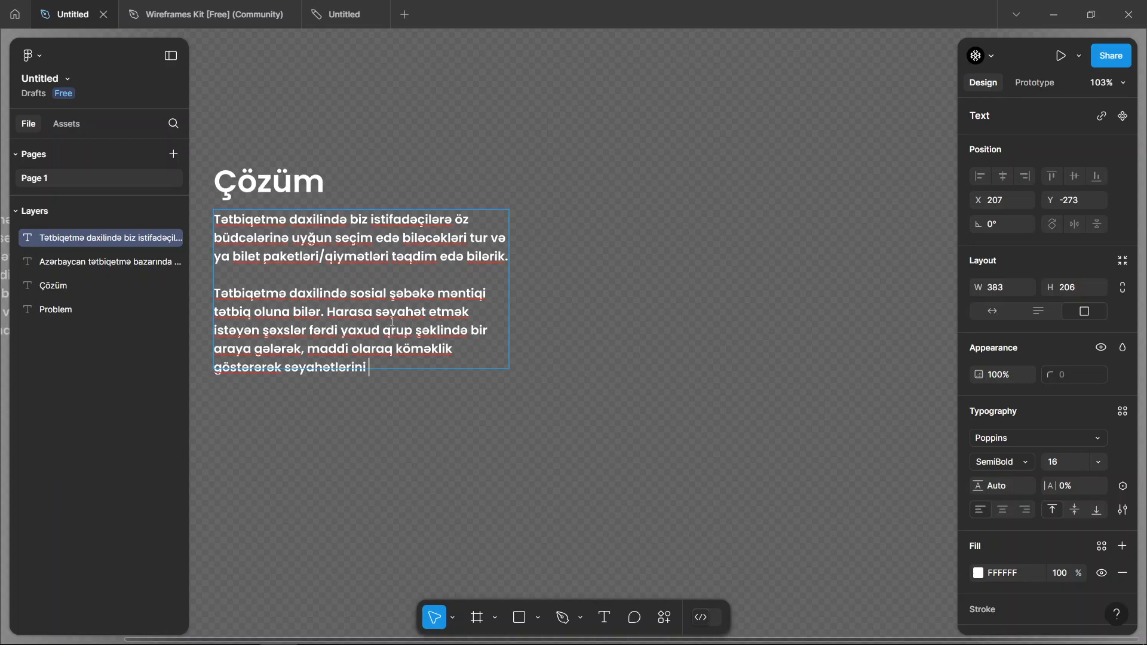
text( həyata keçir)
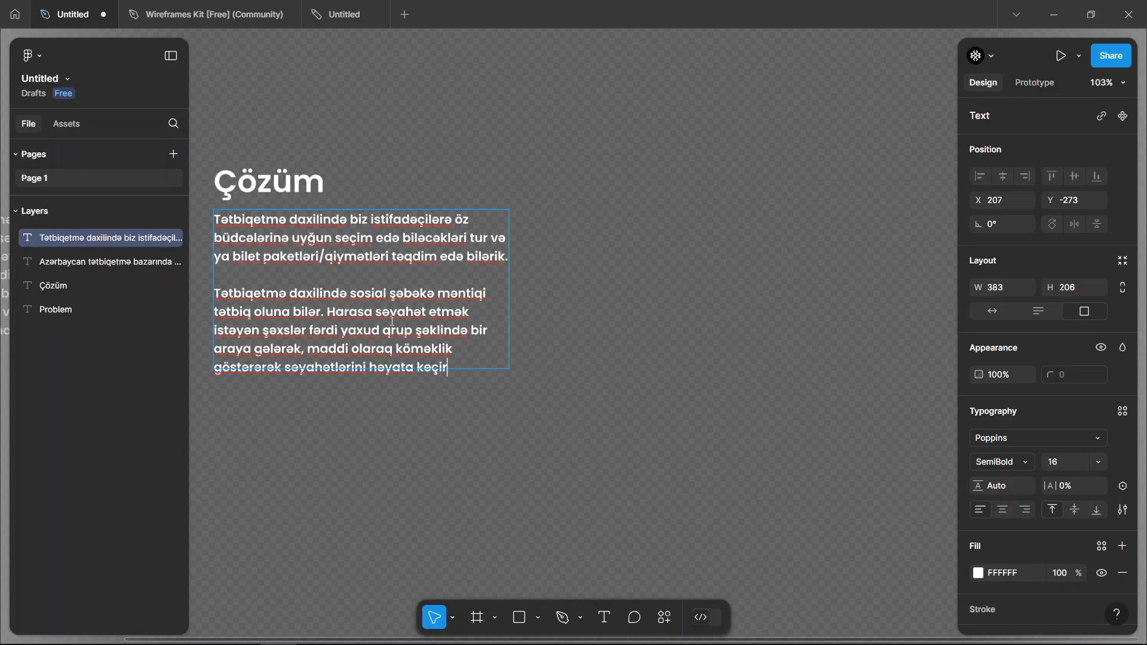
text(ə bilər.)
text(lər.)
scroll(319, 312, down, 3)
scroll(269, 361, left, 3)
scroll(334, 335, up, 2)
scroll(375, 303, up, 1)
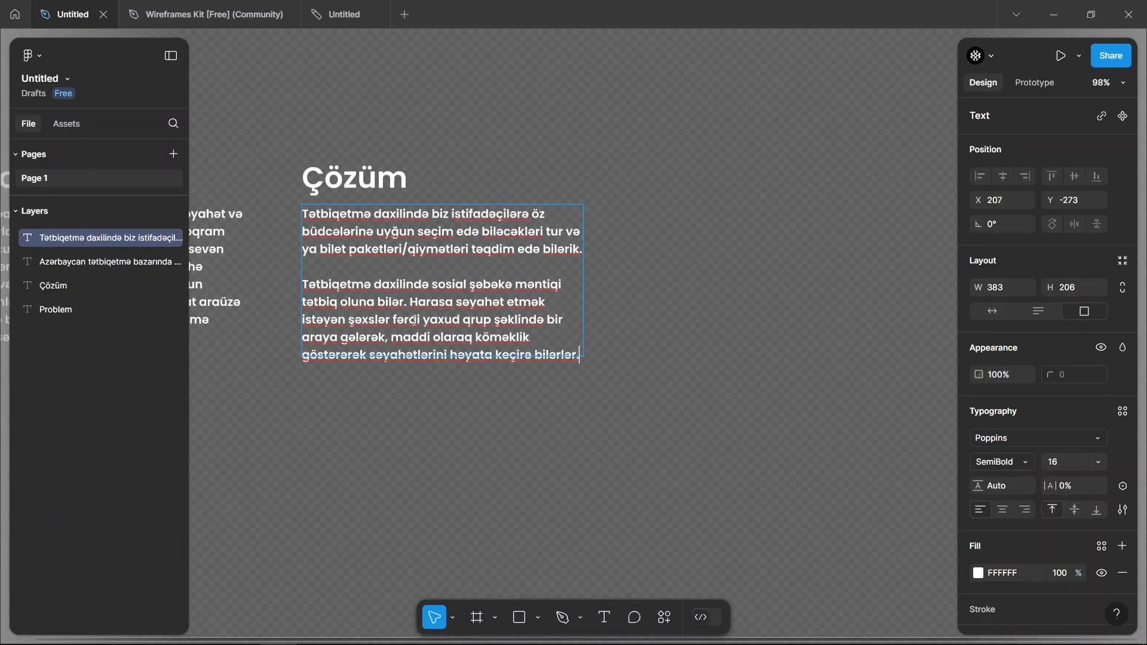
scroll(486, 327, left, 2)
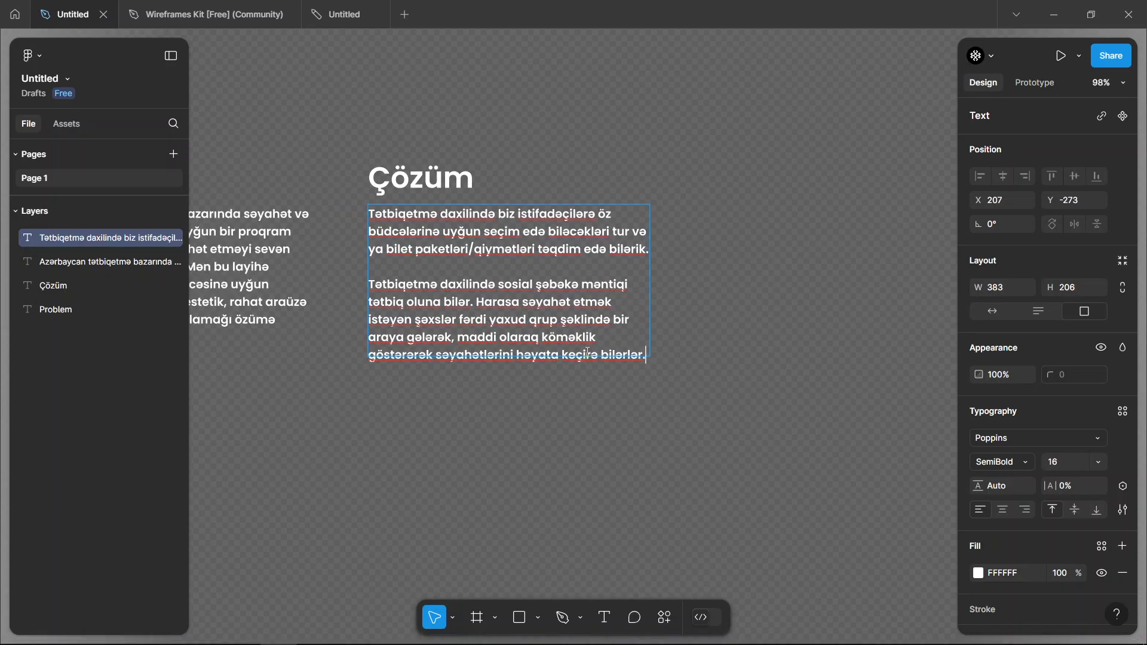
scroll(708, 390, left, 5)
scroll(707, 392, down, 3)
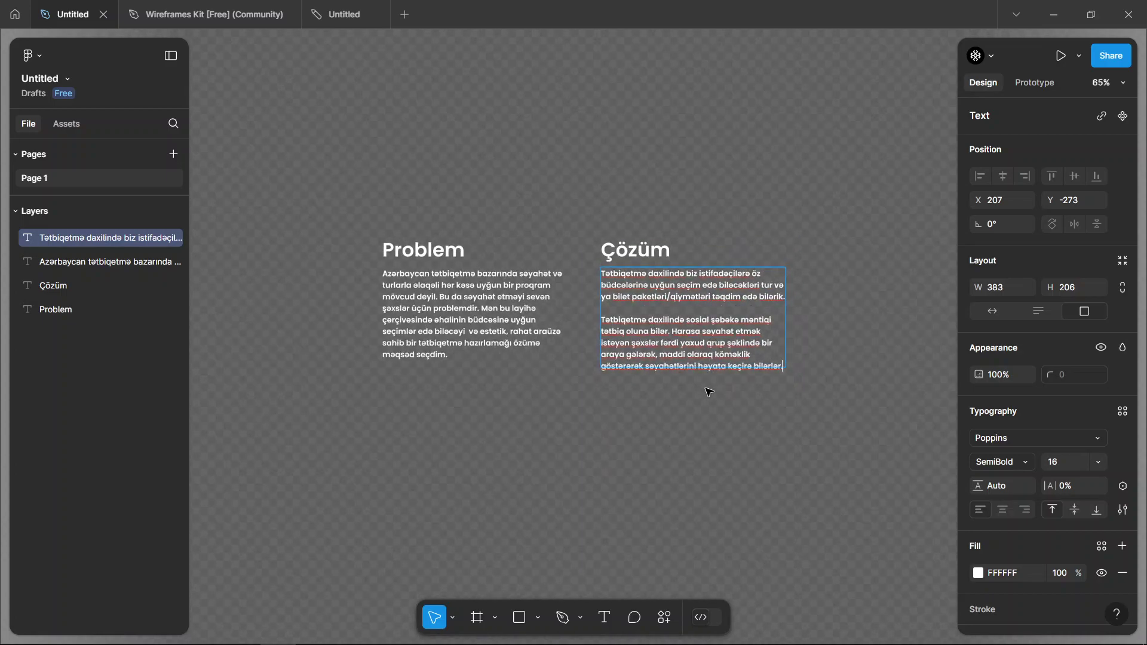
key(Escape)
scroll(584, 461, right, 2)
scroll(584, 461, right, 1)
click(423, 163)
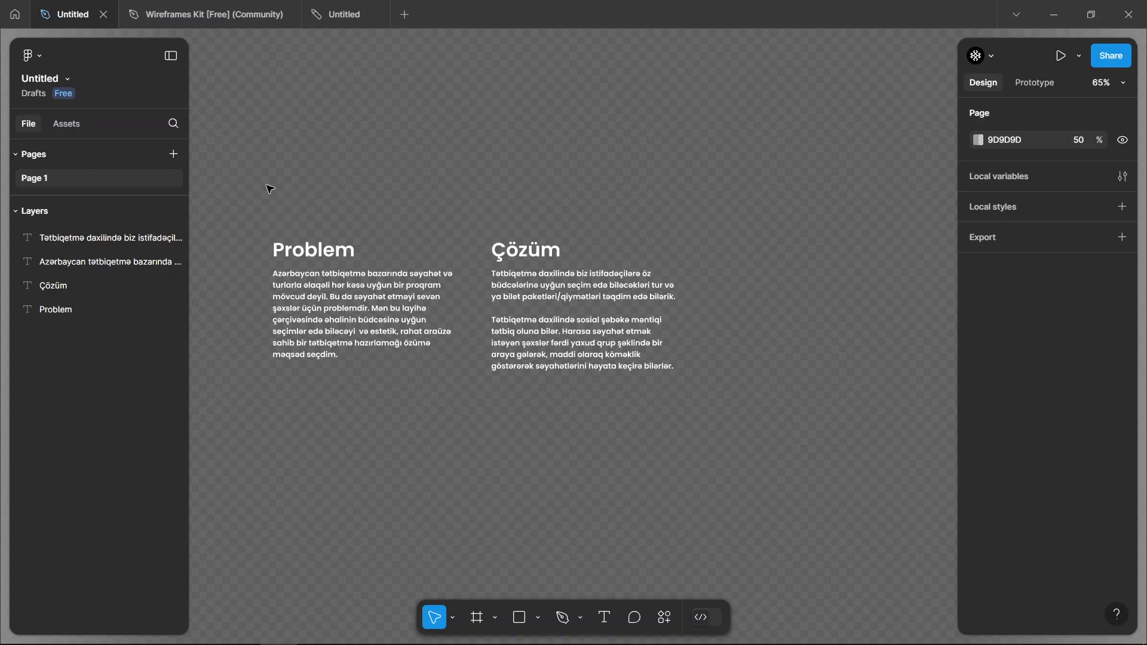
drag(258, 173, 703, 458)
click(704, 458)
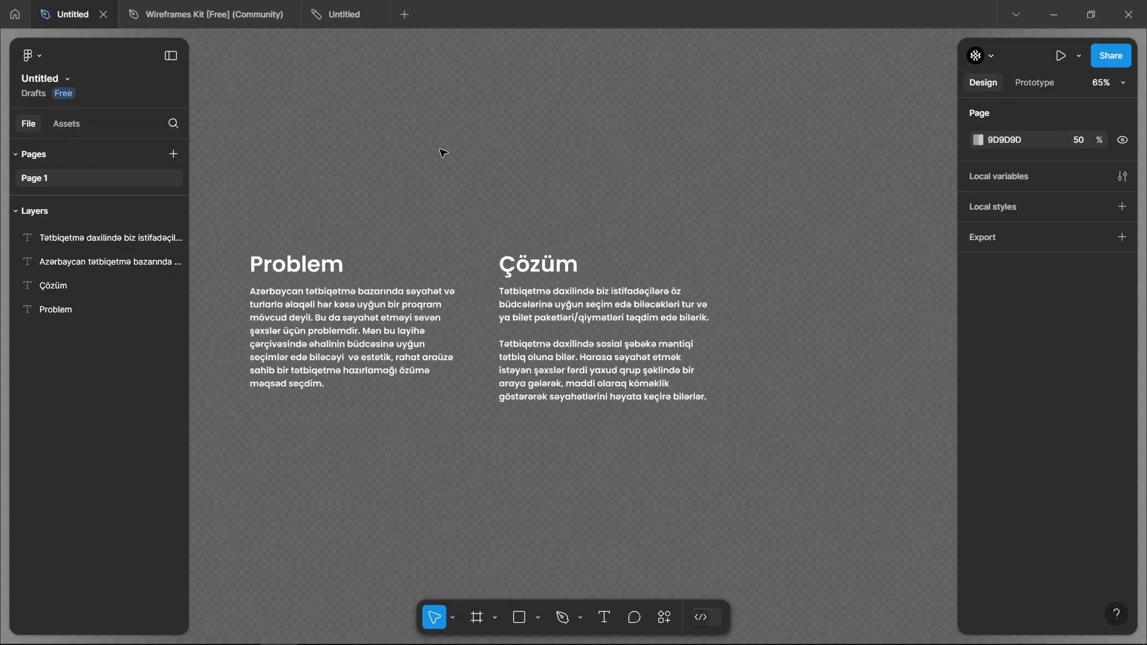
scroll(442, 153, up, 5)
scroll(443, 153, left, 3)
scroll(442, 153, down, 3)
scroll(443, 153, right, 2)
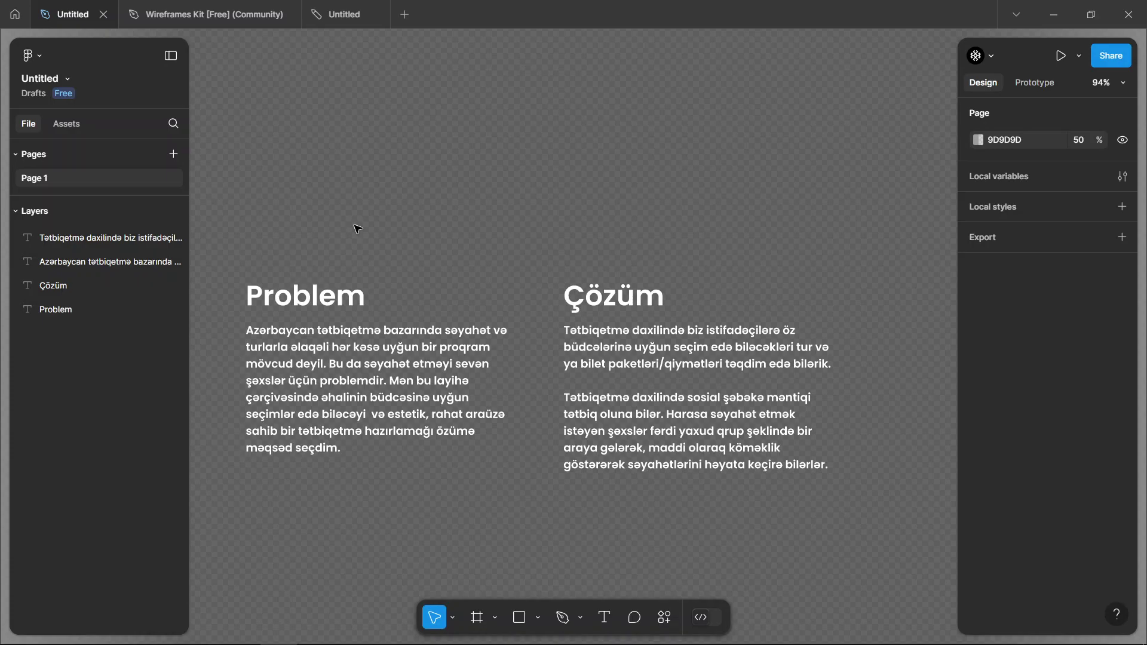
scroll(357, 227, down, 3)
scroll(358, 221, left, 2)
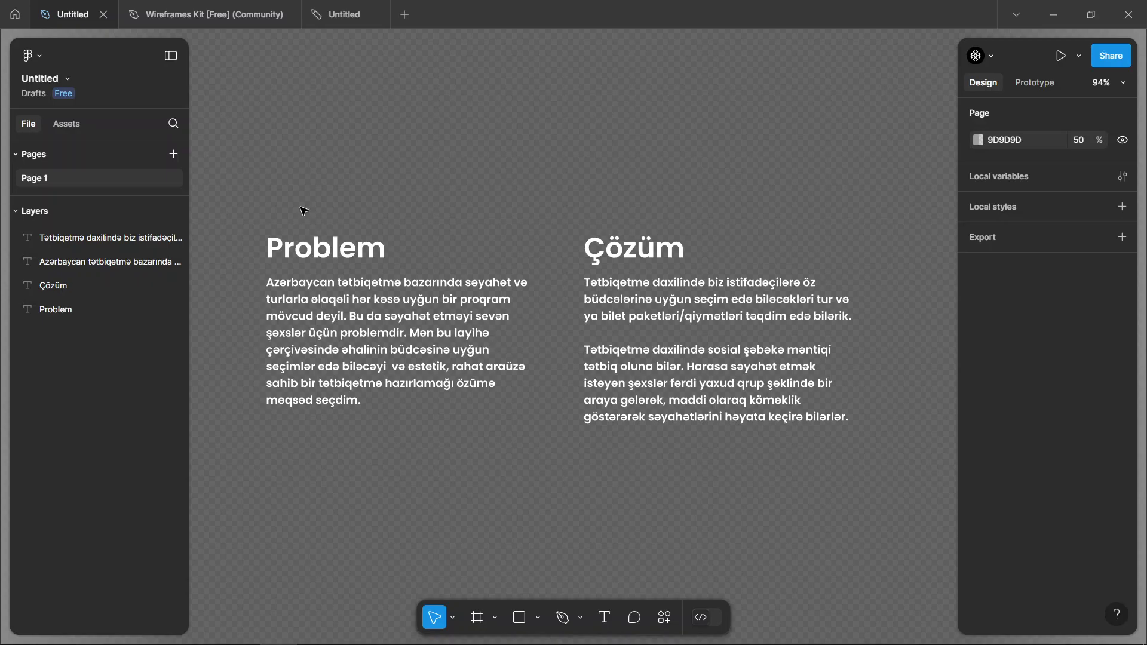
scroll(486, 261, right, 3)
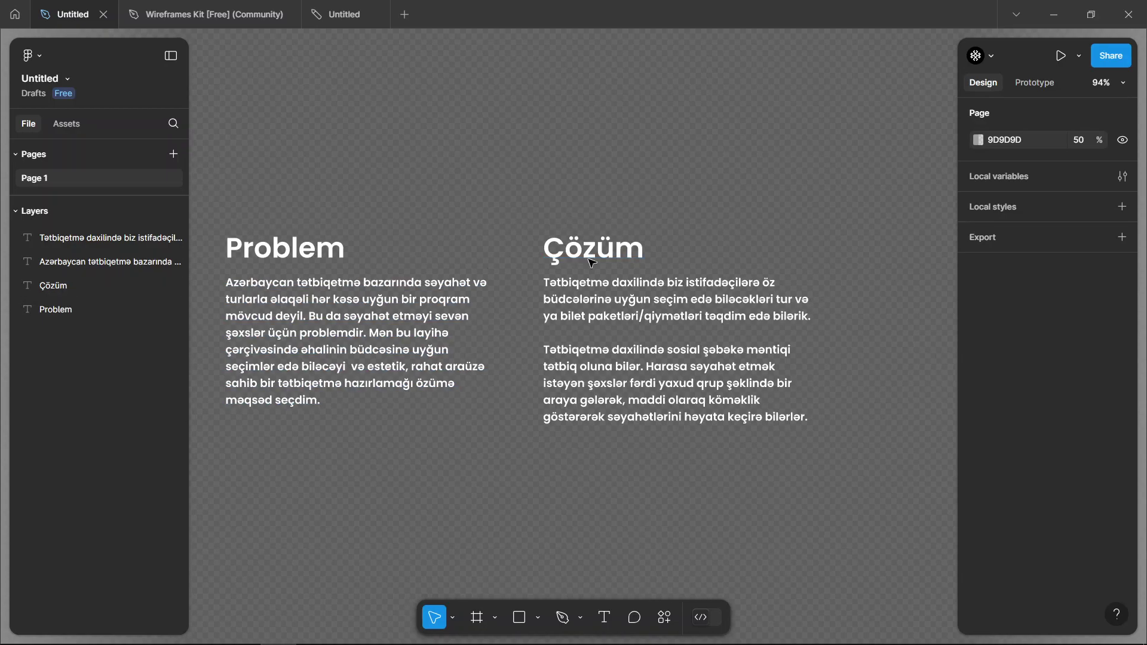
scroll(595, 165, left, 6)
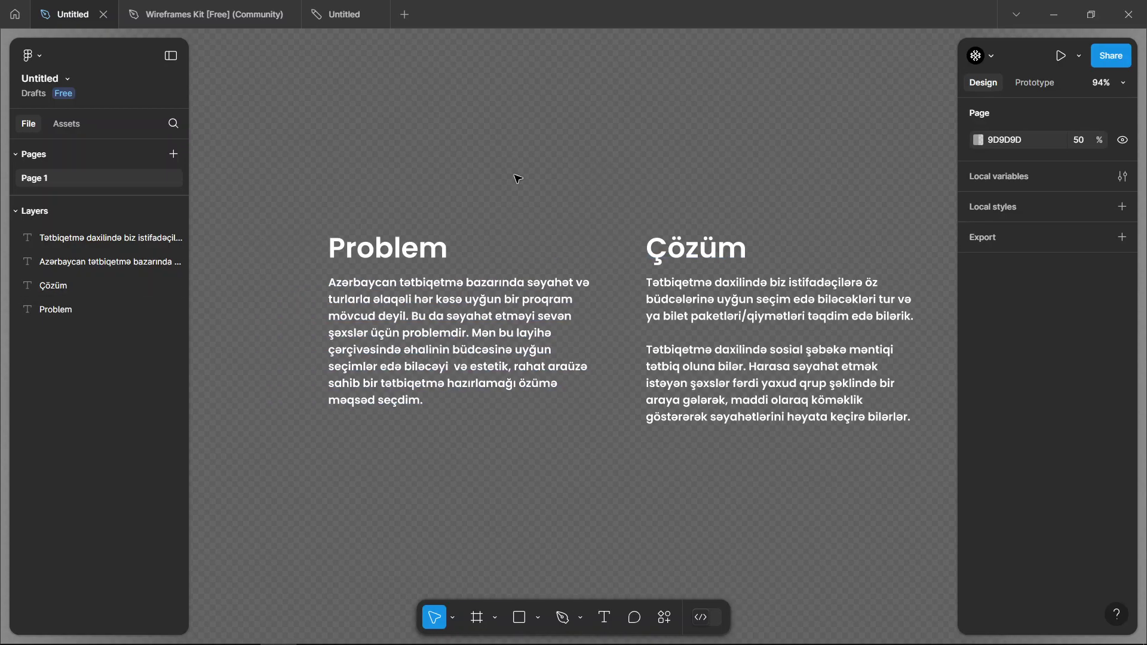
scroll(517, 178, right, 3)
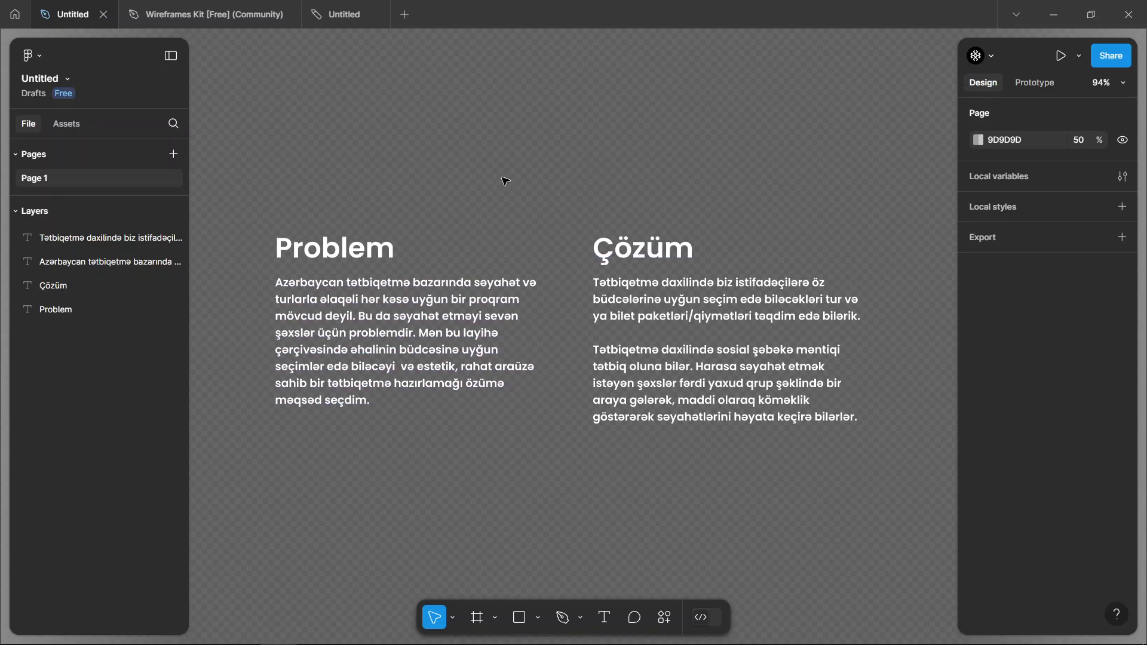
scroll(505, 181, right, 1)
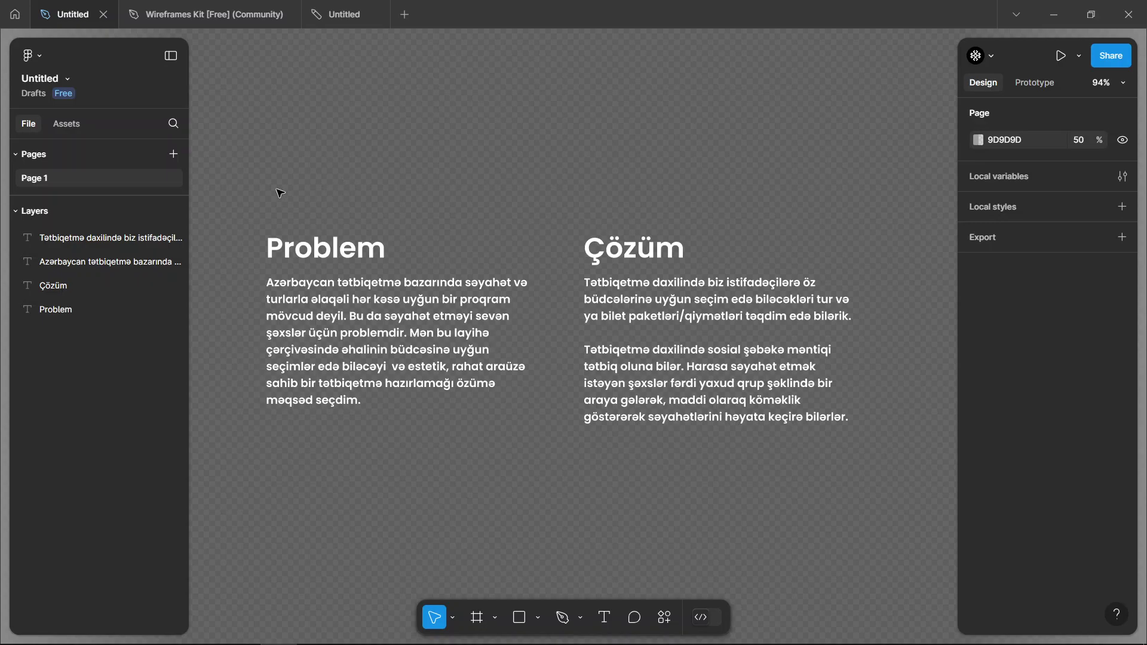
Step: Look over the four existing Problem and Çözüm text blocks on the canvas
drag(257, 197, 672, 203)
scroll(257, 169, right, 5)
scroll(415, 166, right, 2)
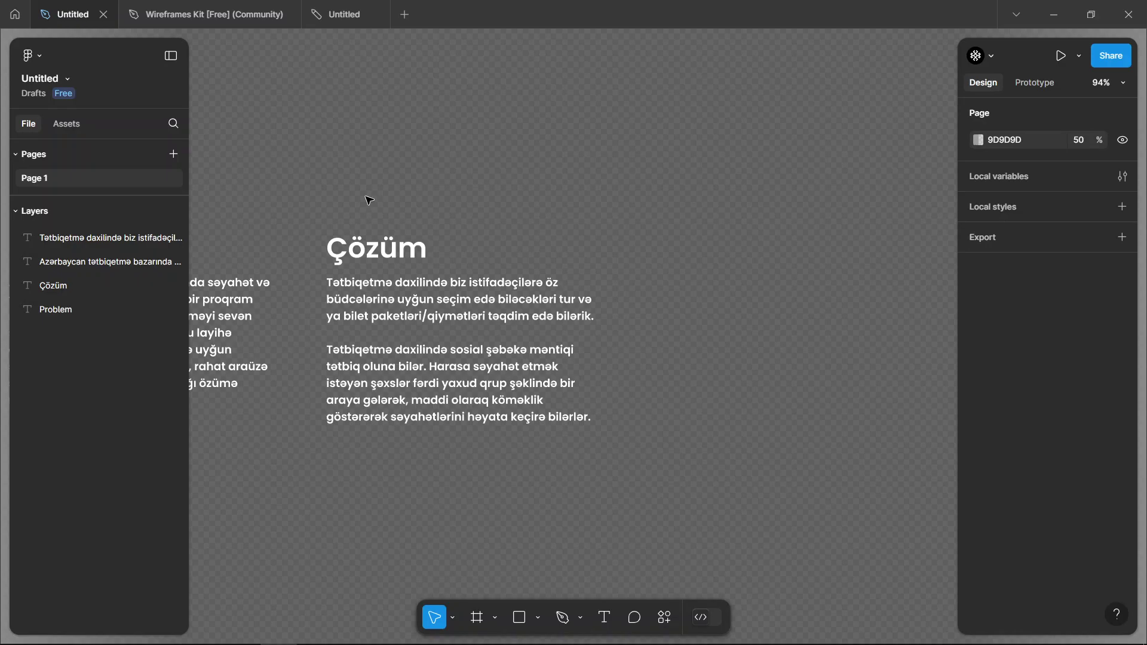
scroll(368, 200, left, 5)
scroll(366, 197, down, 3)
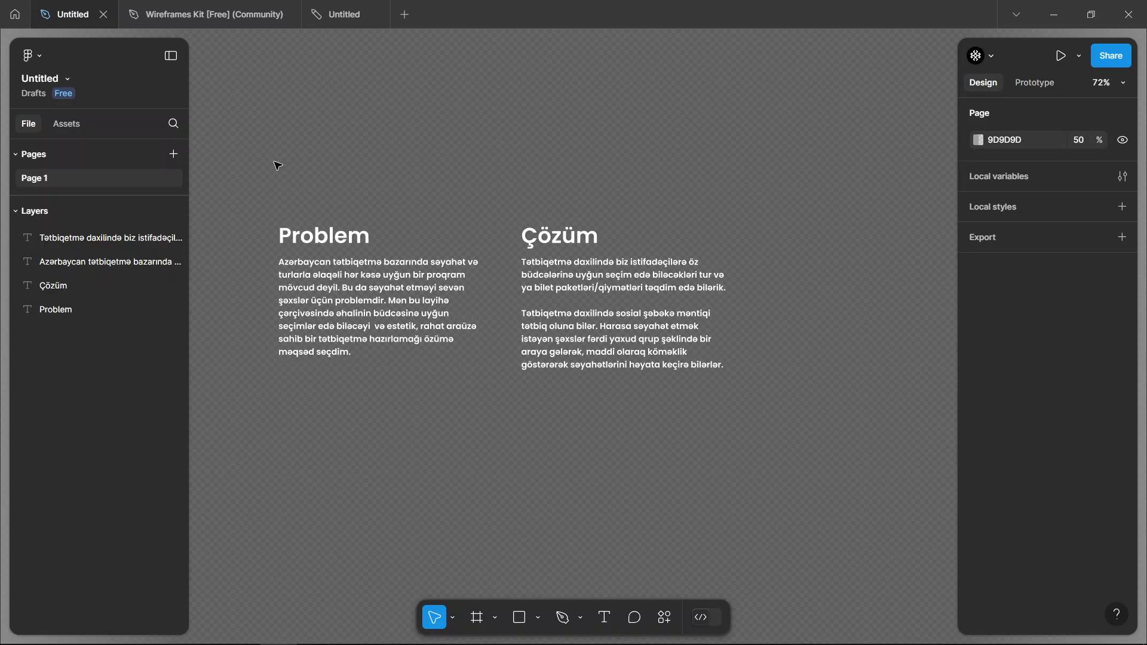
scroll(276, 194, up, 3)
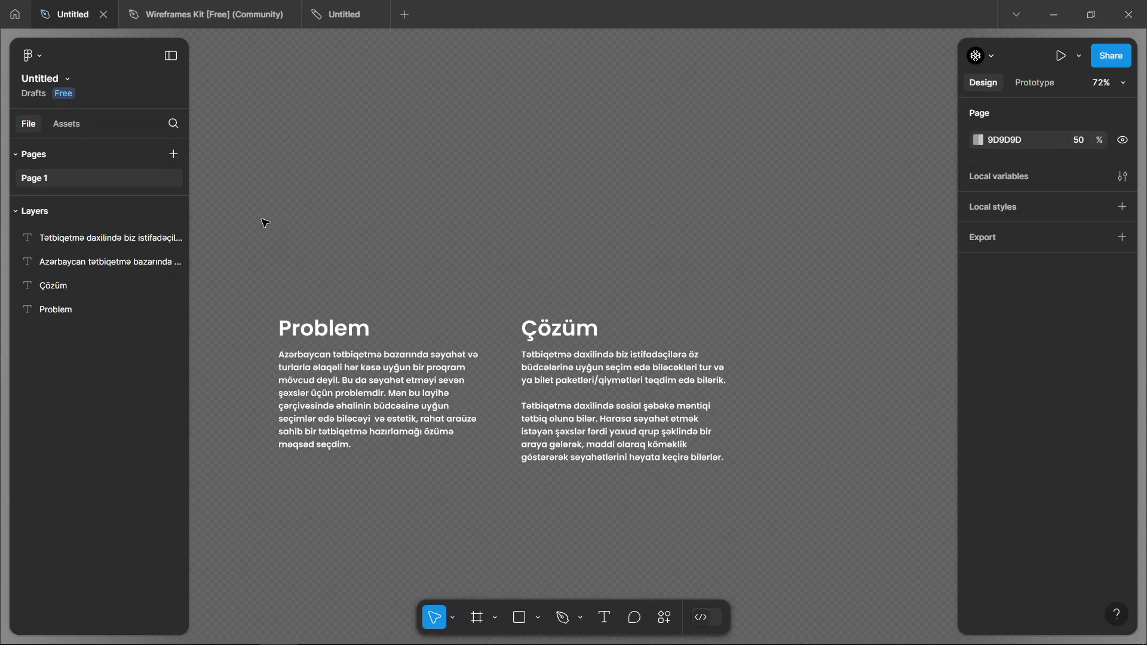
mouse_move(255, 258)
mouse_down()
mouse_move(825, 560)
mouse_move(747, 501)
mouse_up()
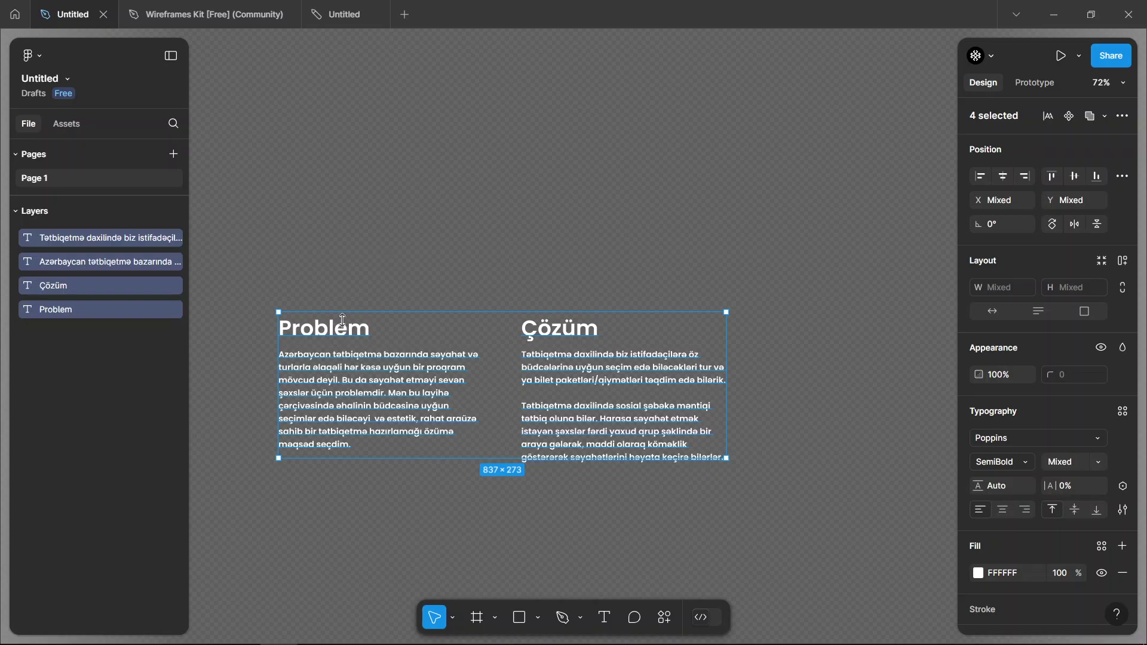
click(380, 259)
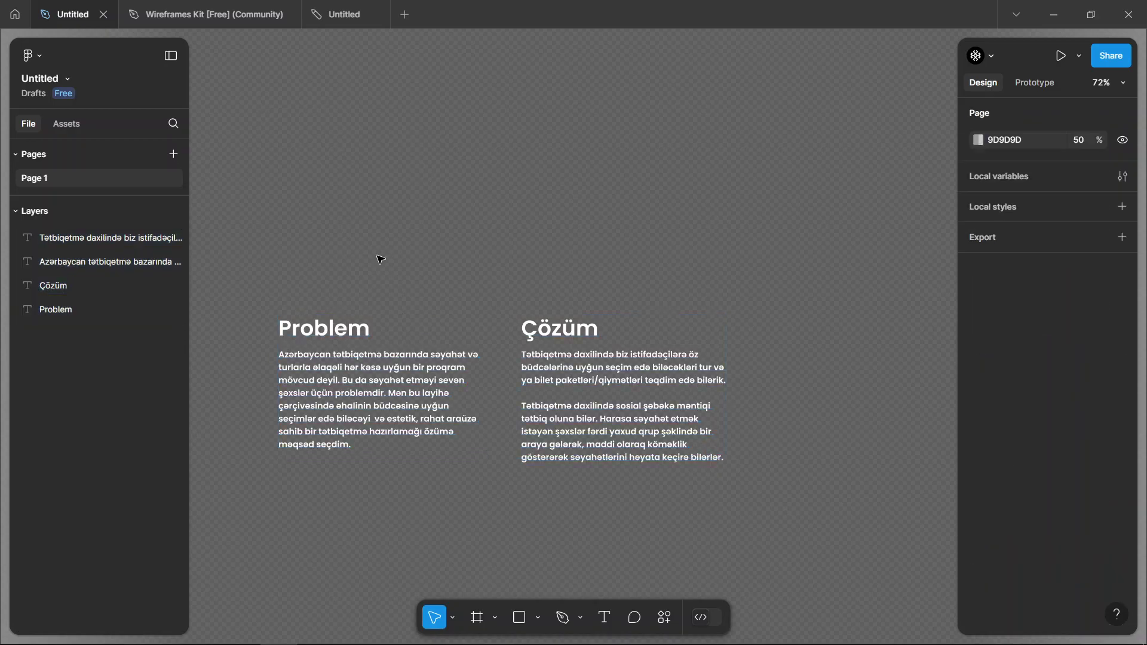
scroll(407, 215, down, 3)
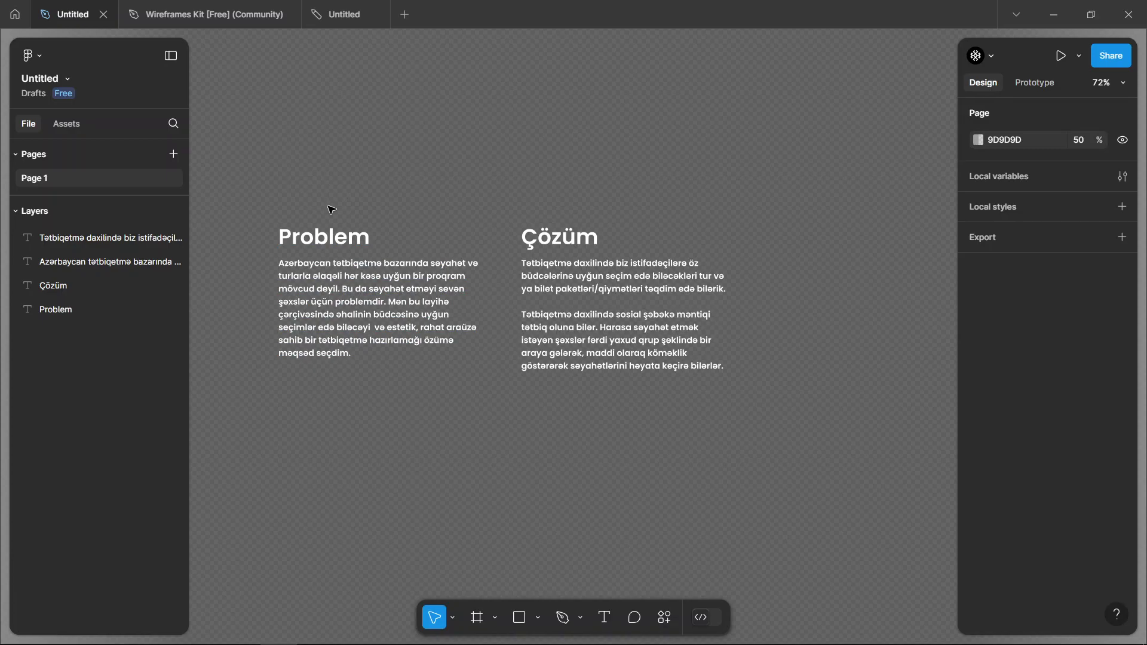
scroll(304, 166, up, 1)
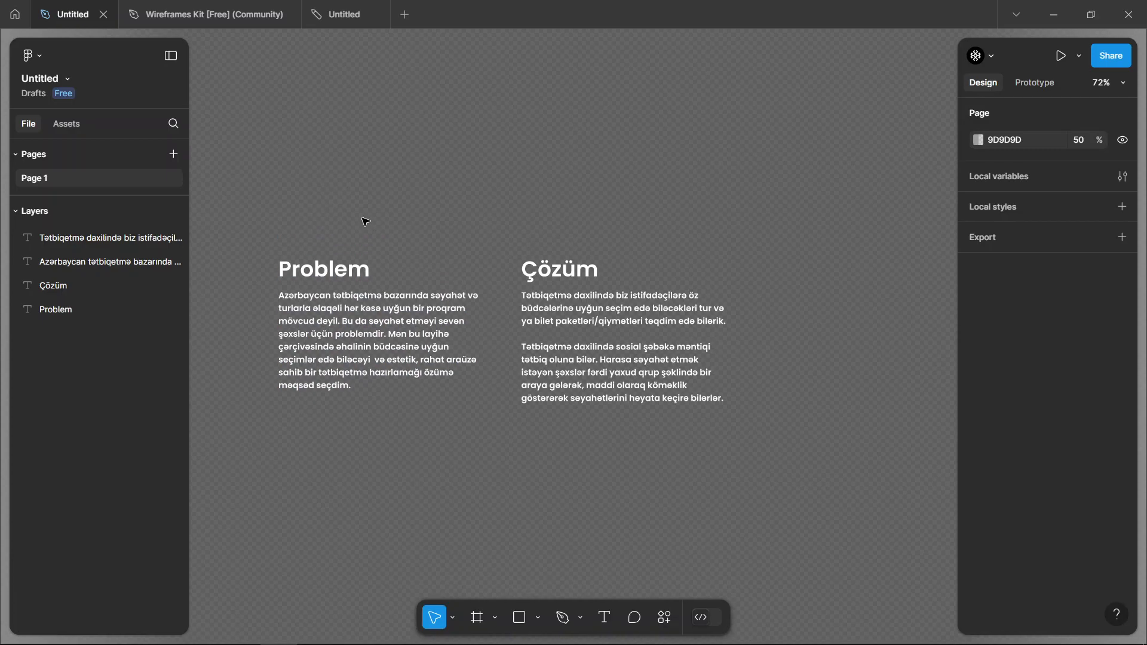
Step: Add a 'Gəzəyən' title text above the Problem and Çözüm sections
key(t)
scroll(354, 184, up, 2)
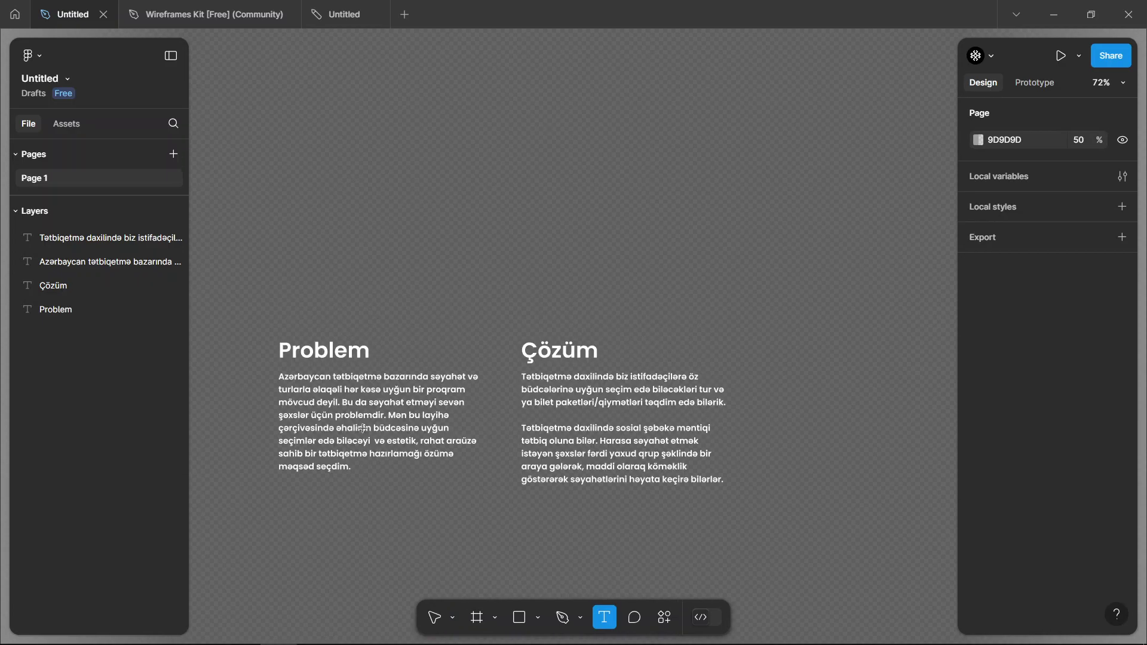
ctrl+scroll(273, 186, up, 3)
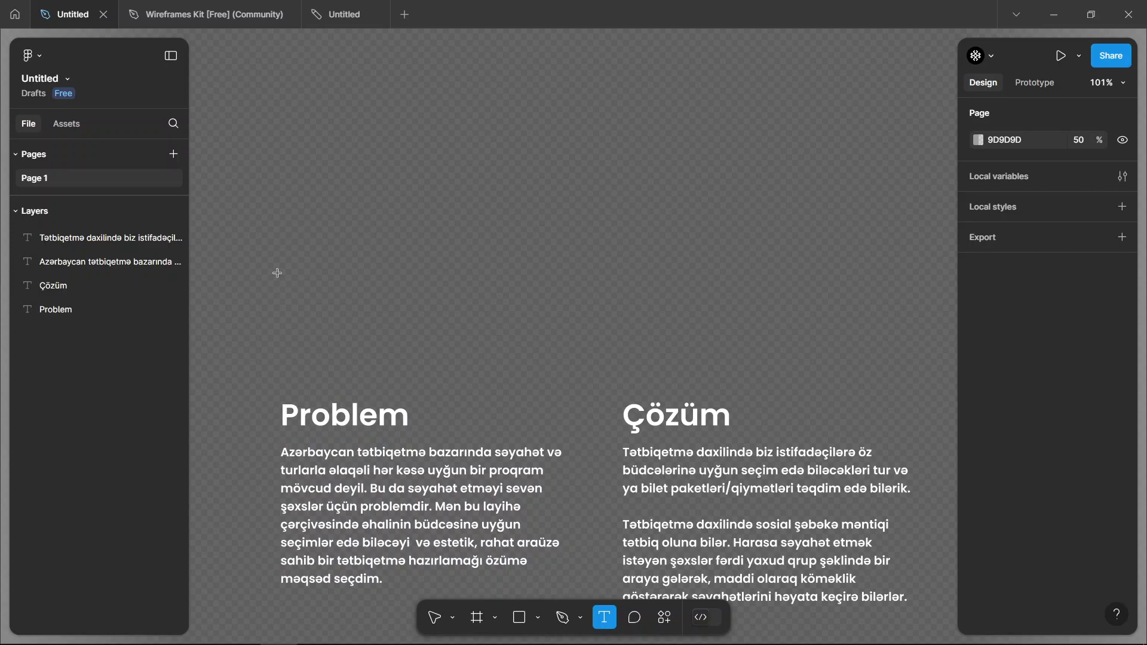
click(289, 227)
text(Gəzən)
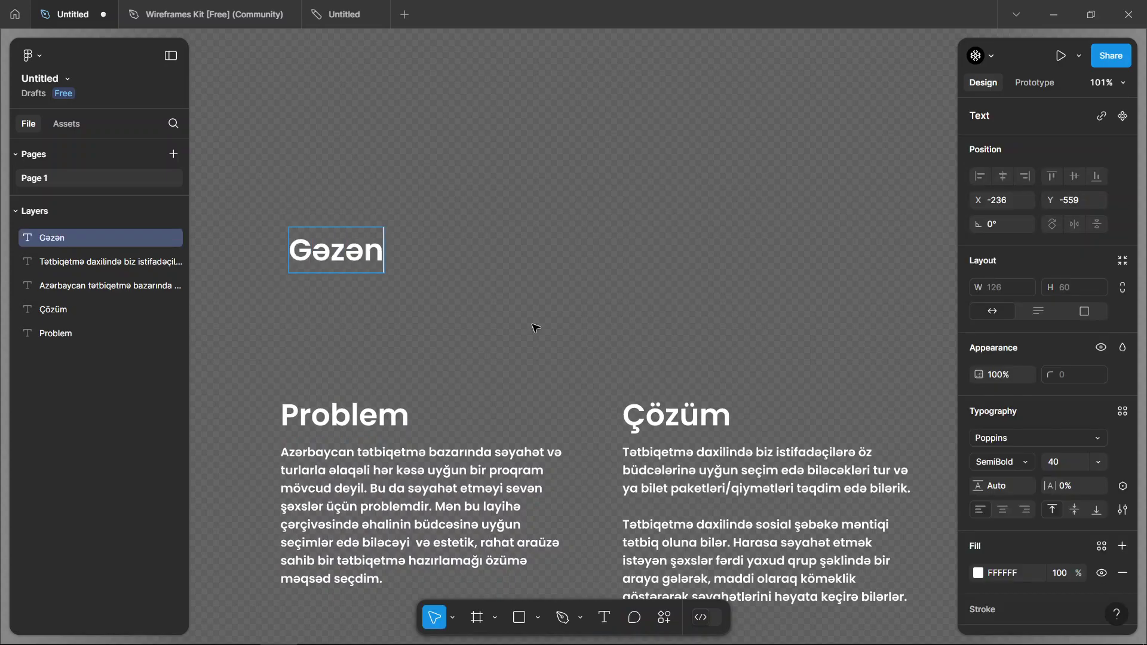
key(BackSpace)
text(yən)
key(Escape)
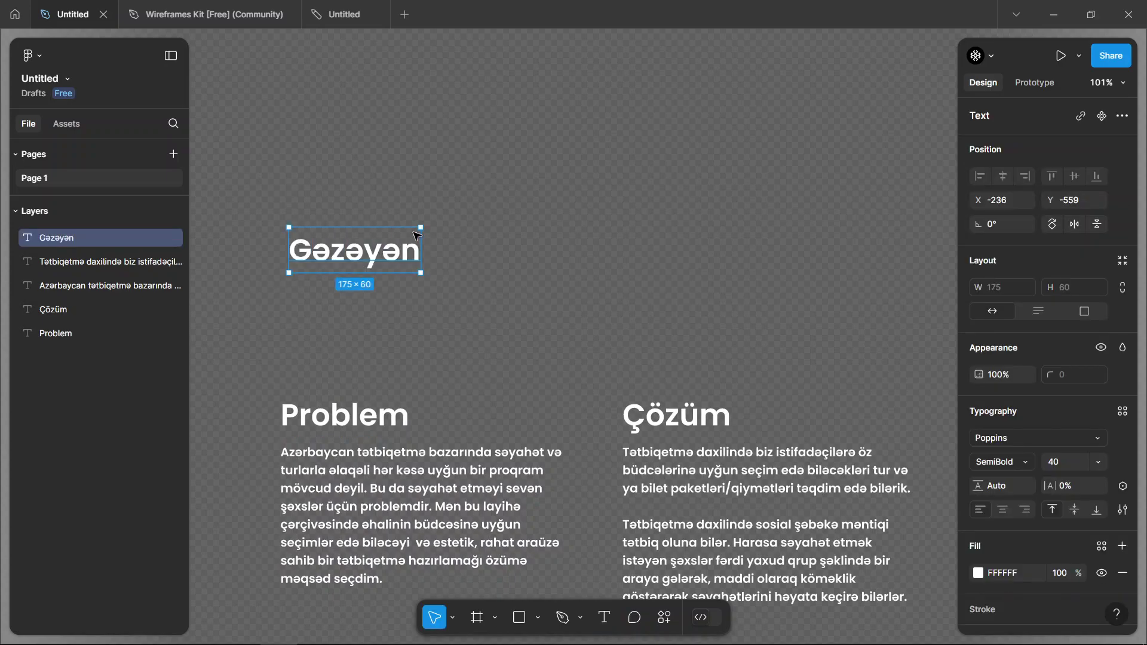
click(68, 80)
click(313, 93)
Step: Set the Gəzəyən title's font size to 60
click(239, 223)
click(376, 268)
click(1058, 464)
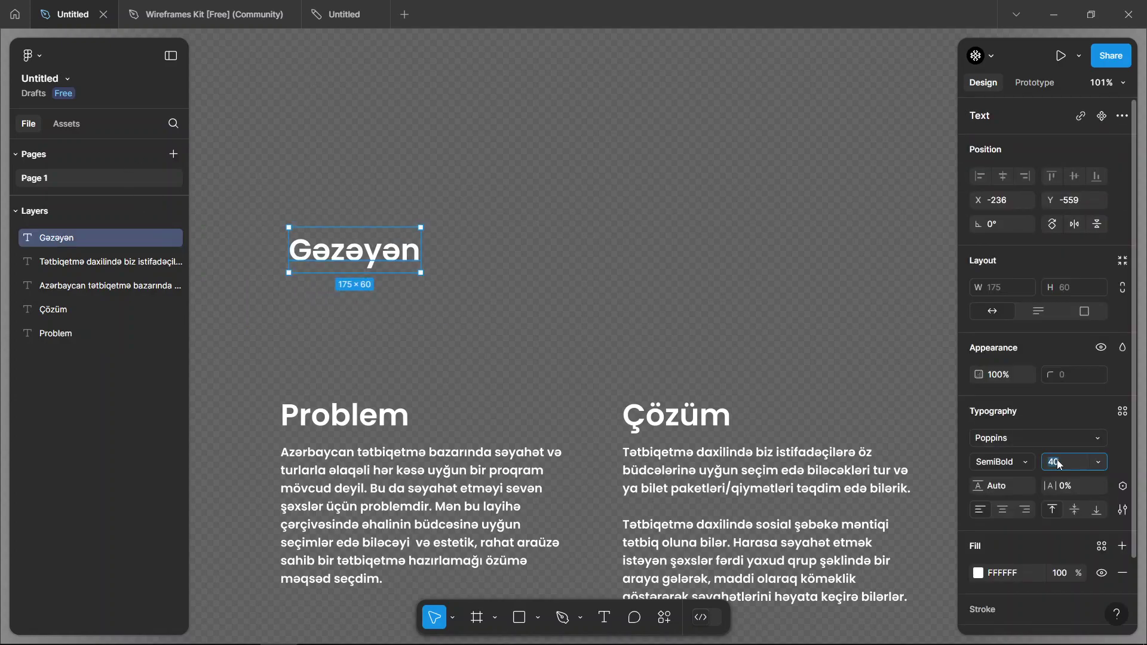
text(60)
key(Return)
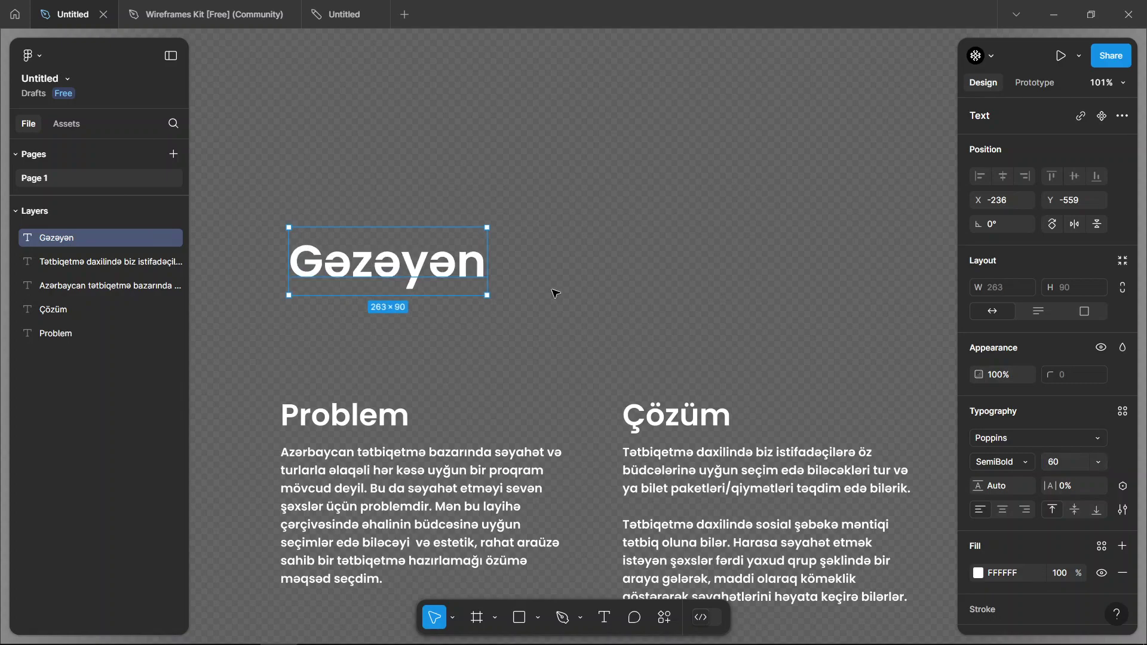
click(552, 290)
click(377, 272)
click(635, 271)
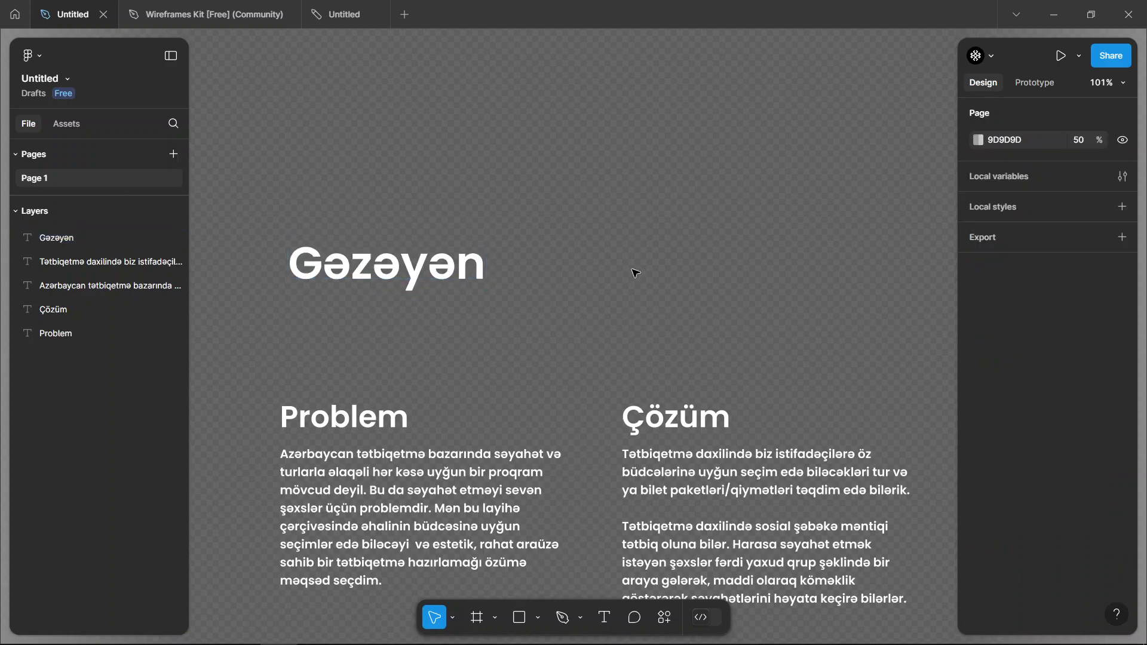
scroll(635, 271, up, 1)
Step: Duplicate the title below itself and retype it as 'Səyahət Tətbiqetməsi/Travel App'
drag(416, 299, 416, 378)
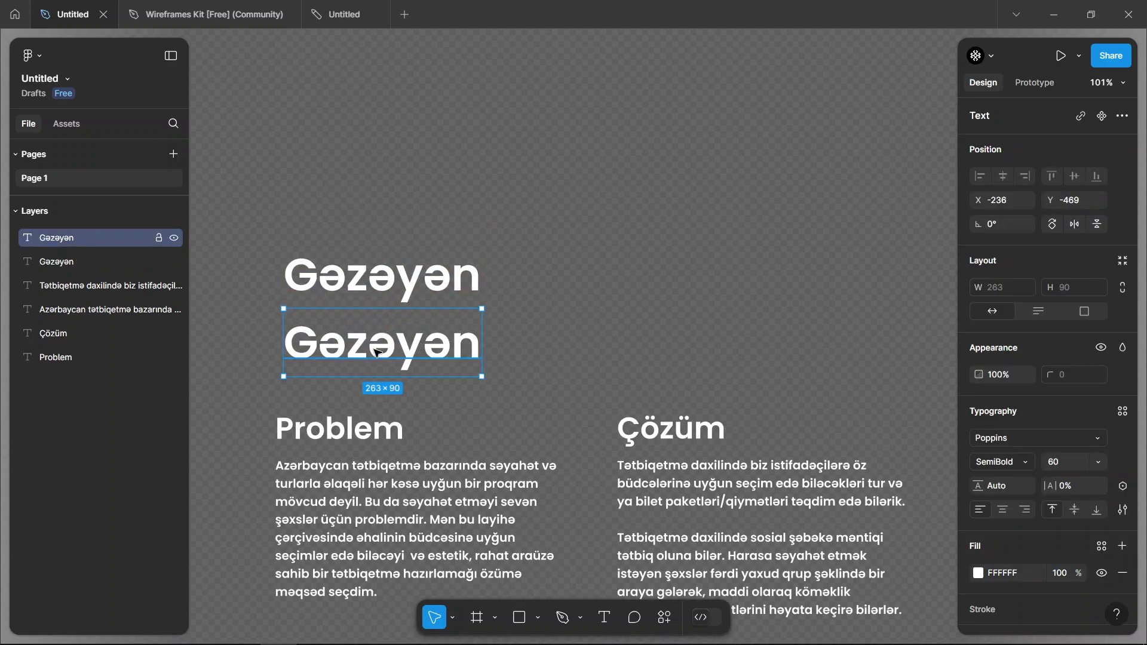
double_click(418, 349)
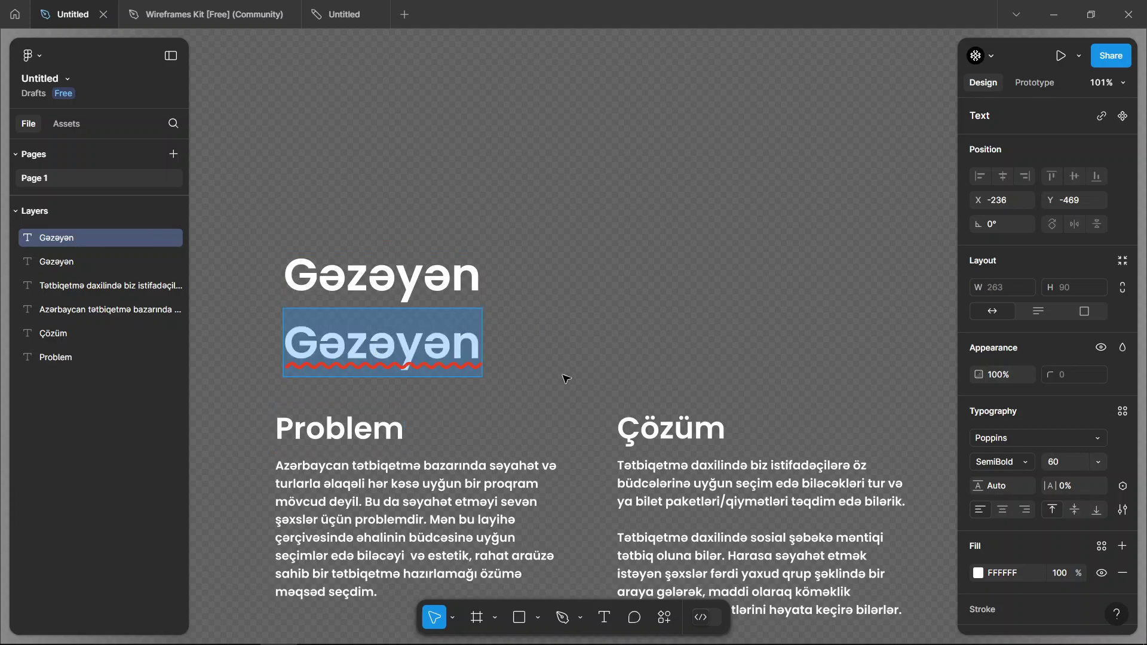
text(Səyahət)
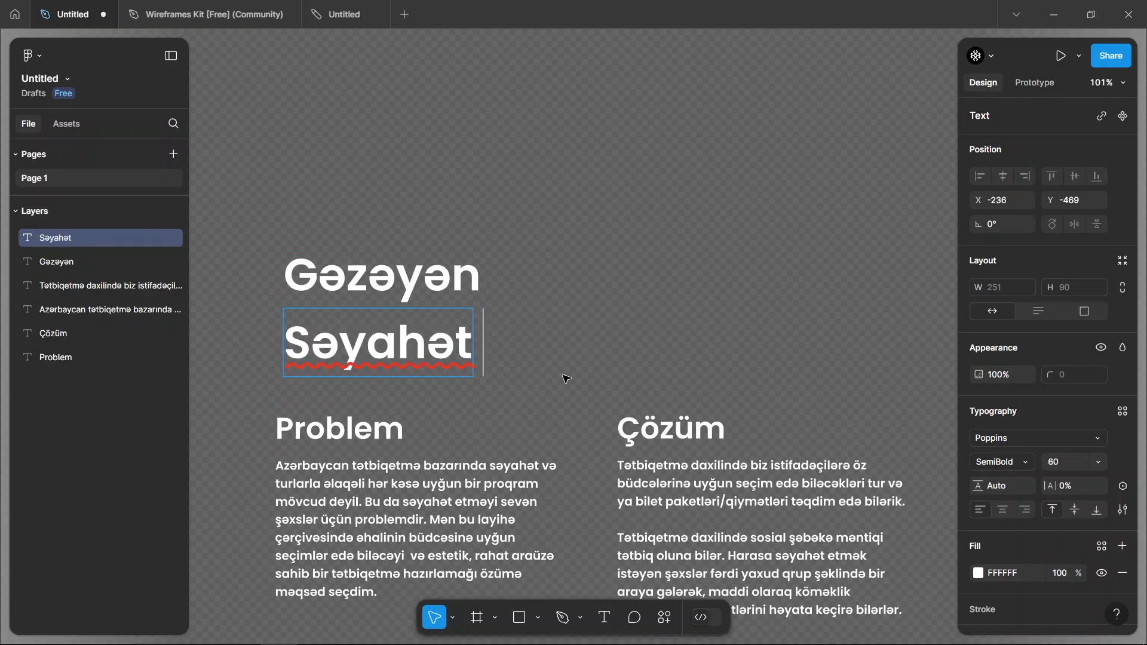
text( tət)
key(BackSpace)
key(BackSpace)
key(BackSpace)
key(ctrl+a)
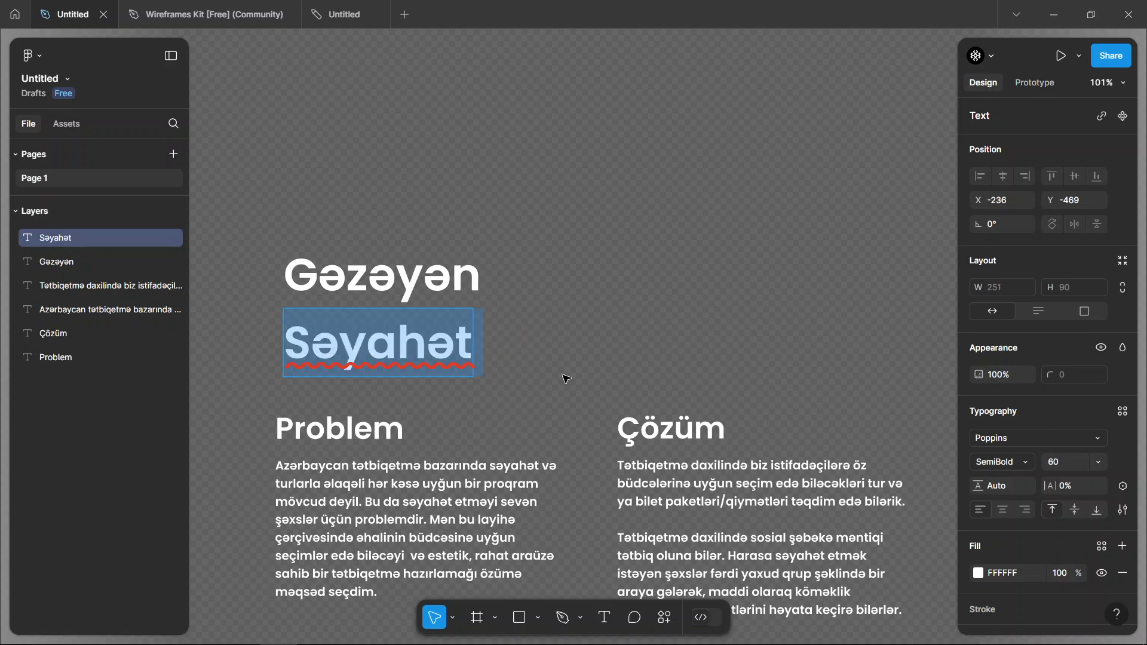
text(Trave)
key(ctrl+a)
text(S)
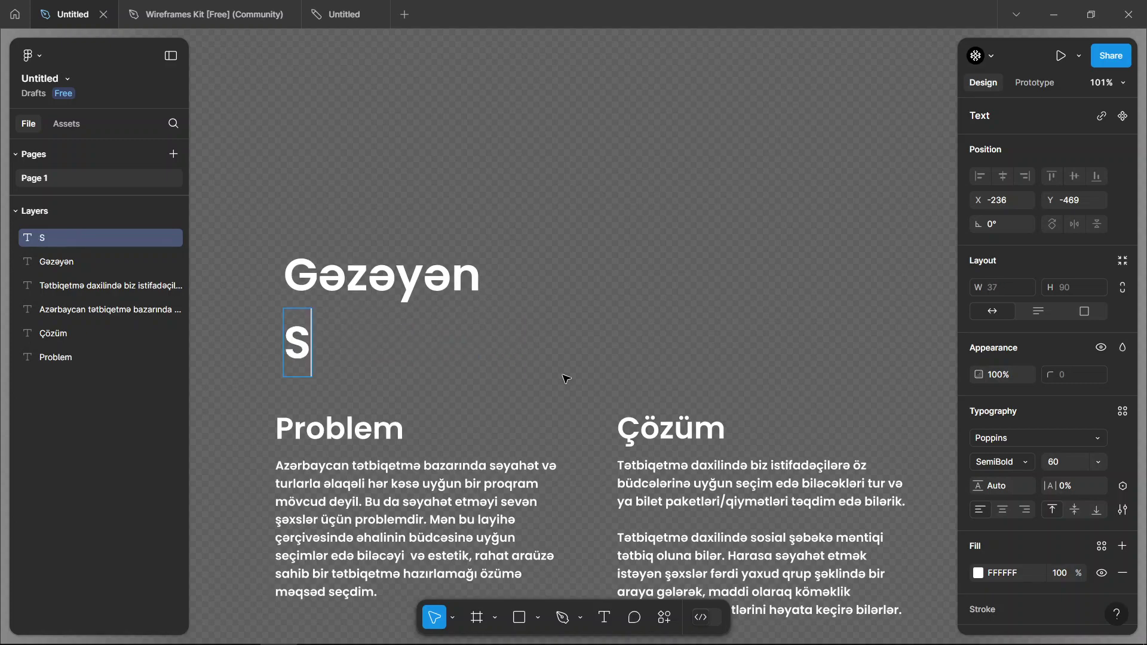
text(əyahət Tət)
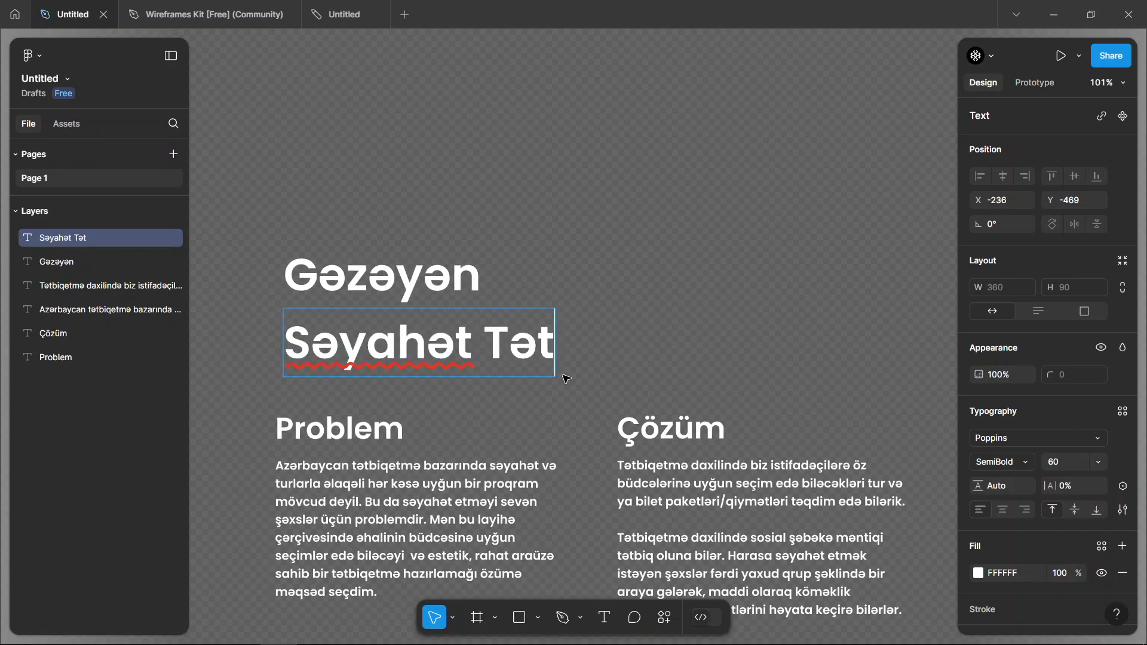
text(ni)
key(BackSpace)
key(BackSpace)
text(biqetməsi)
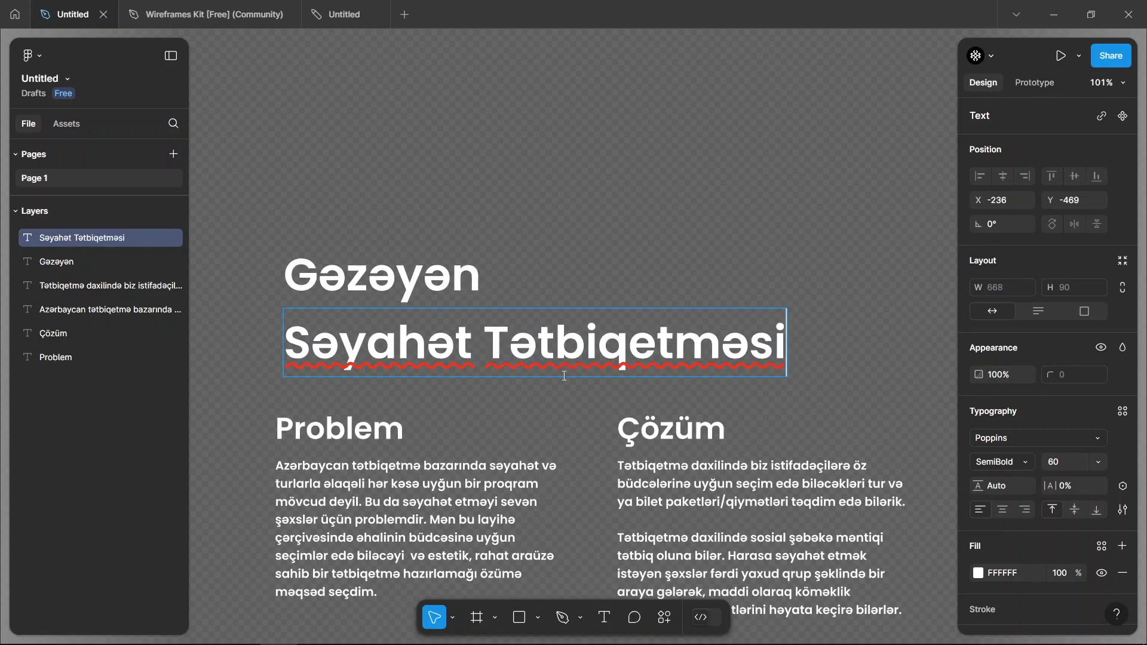
text( \)
key(BackSpace)
key(BackSpace)
text(/)
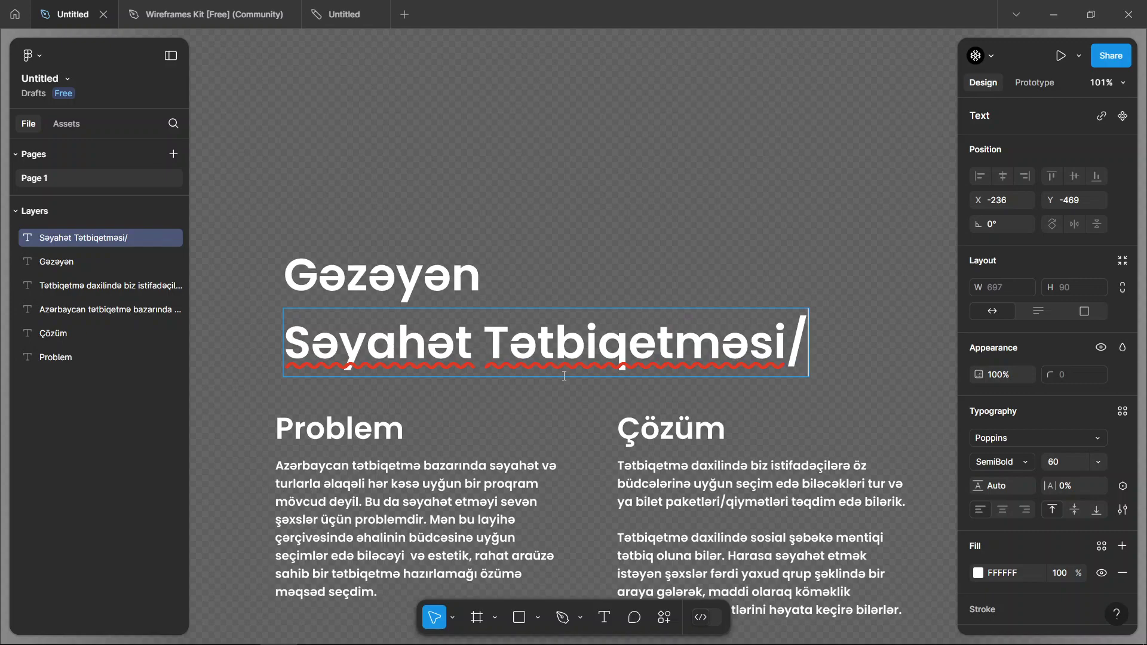
text(Travel App)
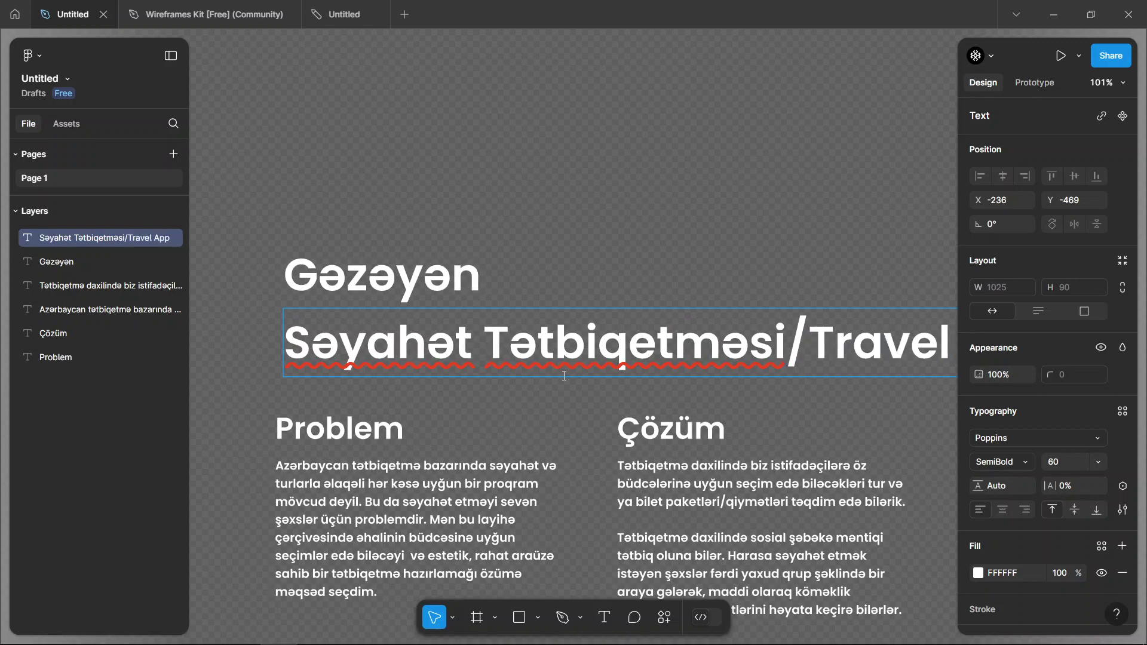
scroll(564, 376, down, 5)
Step: Set the subtitle to size 30 and move 'Travel App' onto a second line
key(ctrl+a)
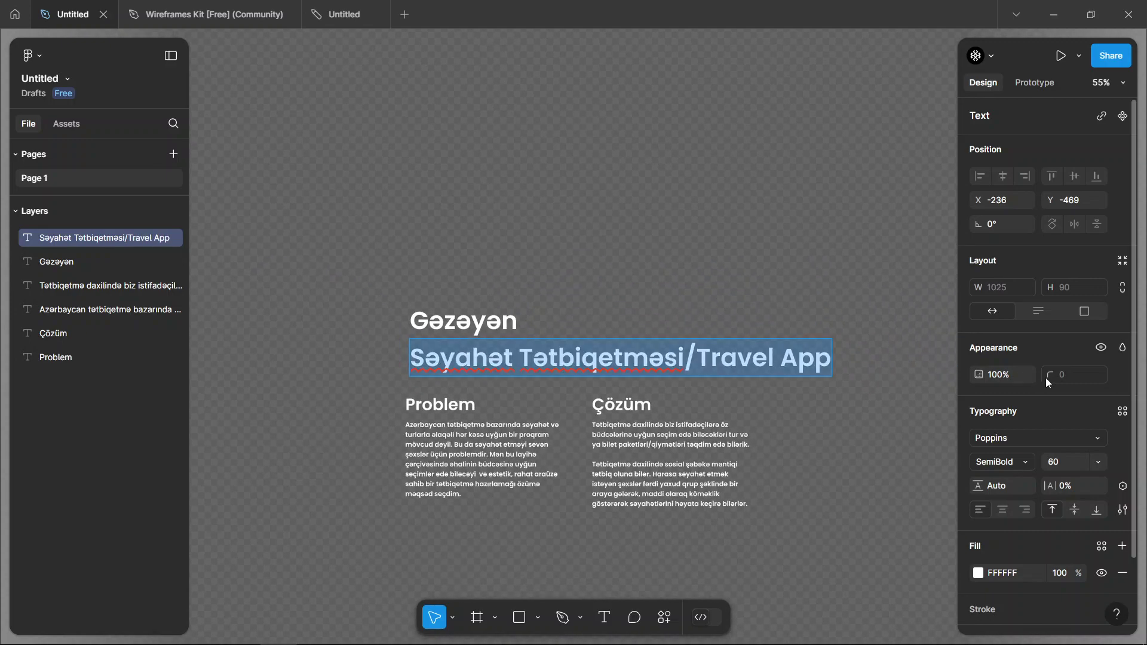
click(1063, 467)
text(0)
key(Return)
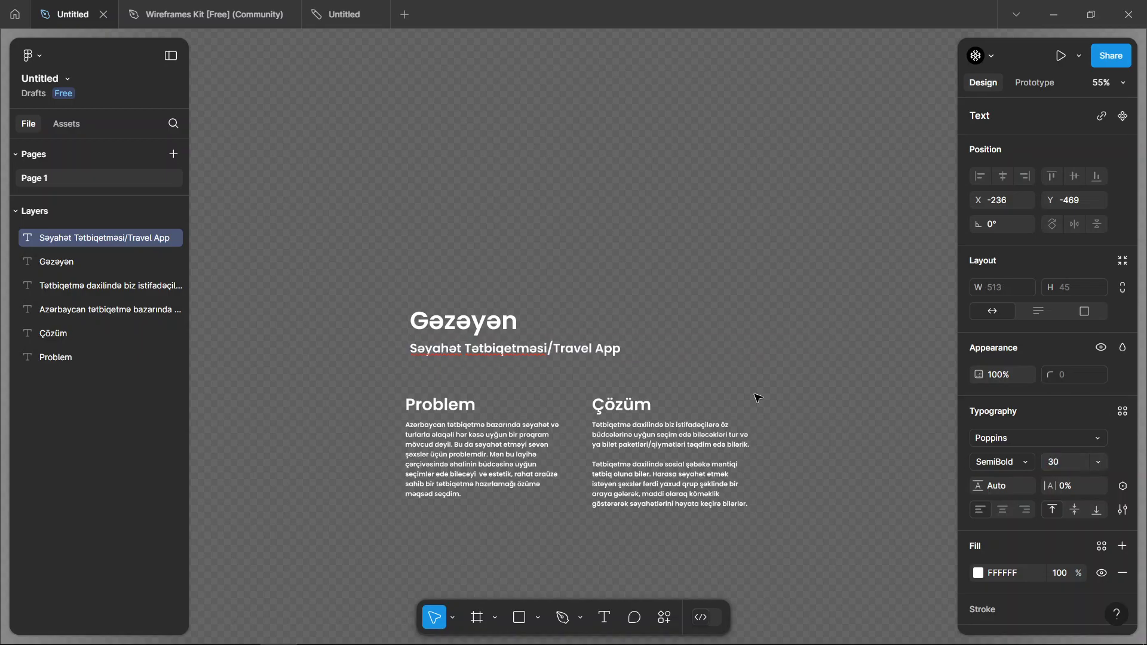
click(546, 350)
key(BackSpace)
key(Return)
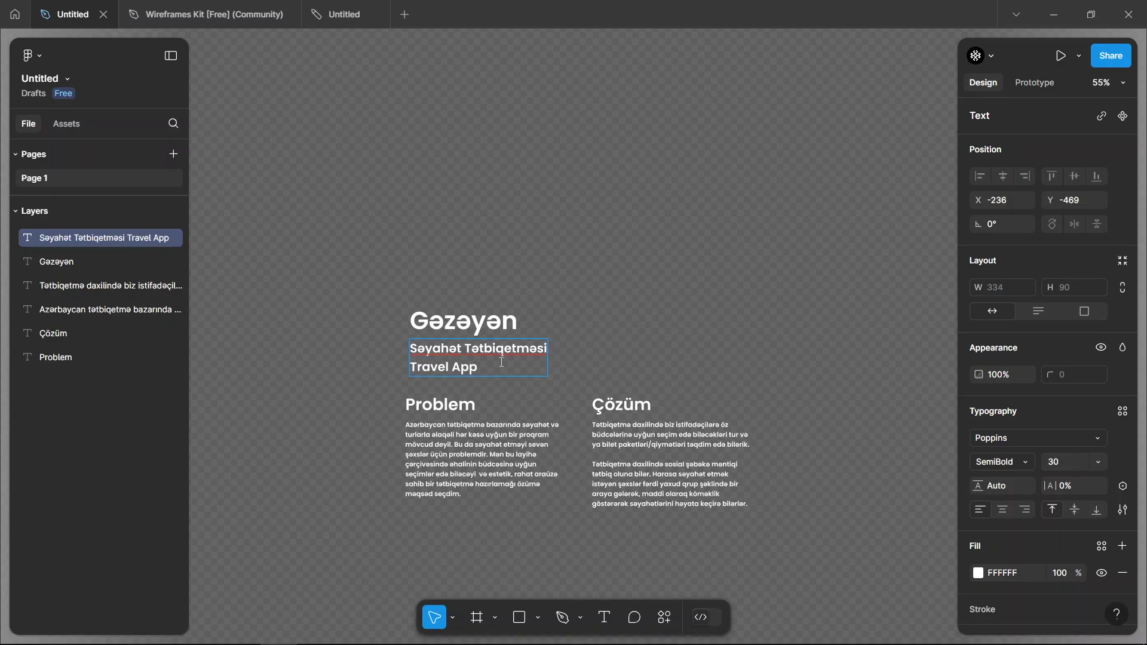
scroll(501, 362, up, 3)
Step: Change the subtitle's font weight to Poppins Regular
key(ctrl+a)
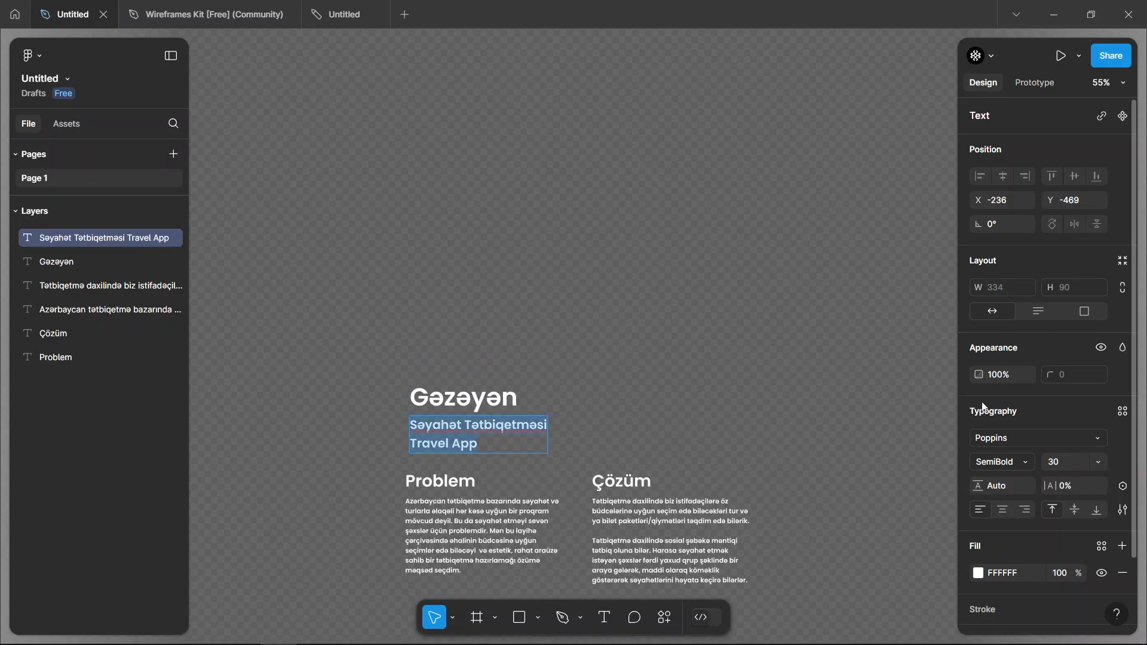
click(1096, 435)
click(1026, 463)
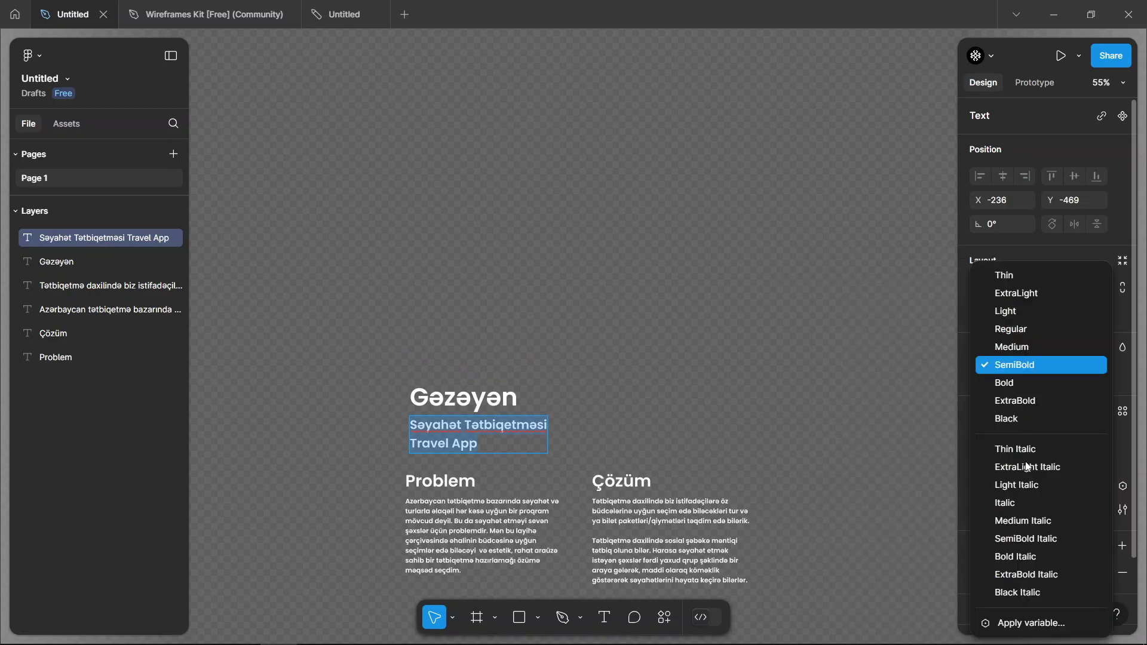
click(1010, 330)
key(Escape)
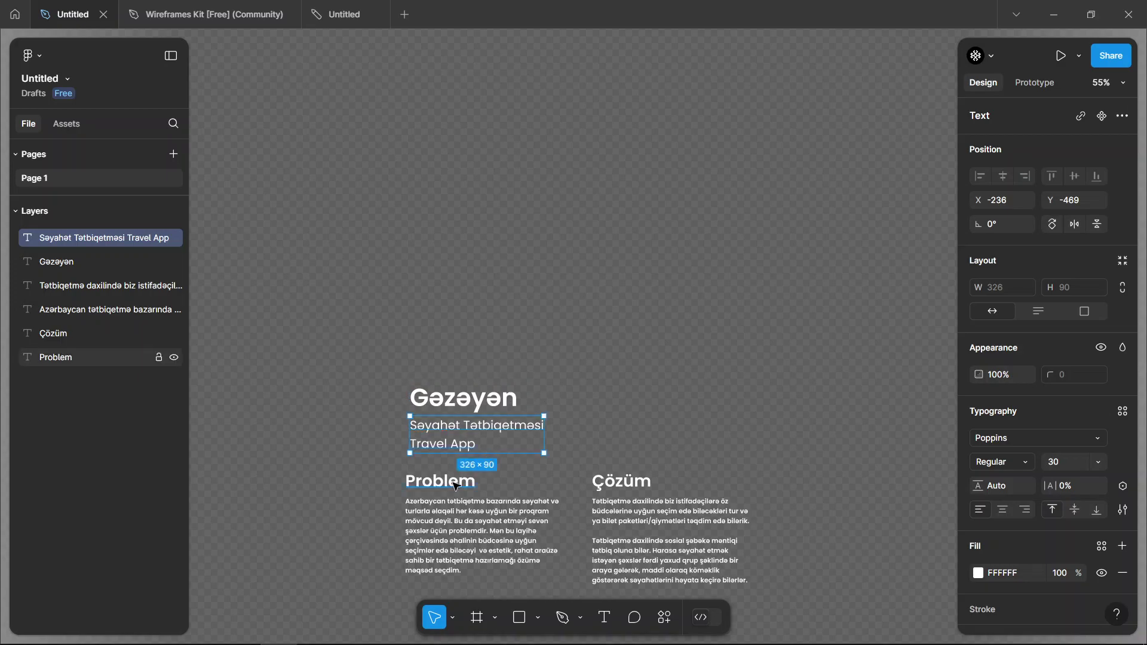
scroll(456, 486, up, 2)
scroll(456, 485, up, 5)
click(595, 213)
Step: Check how the title and subtitle sit above the Problem/Çözüm columns
mouse_move(660, 212)
mouse_down()
mouse_move(485, 377)
mouse_move(502, 368)
mouse_up()
click(457, 202)
scroll(277, 282, down, 5)
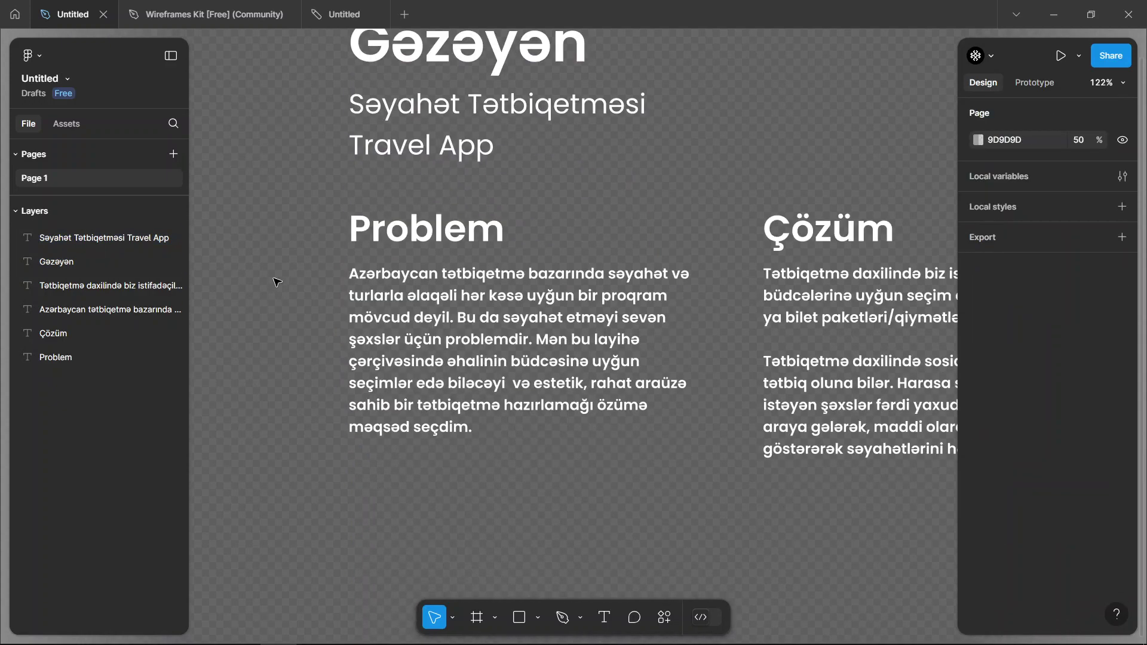
scroll(303, 322, down, 2)
scroll(302, 323, down, 2)
scroll(300, 296, down, 1)
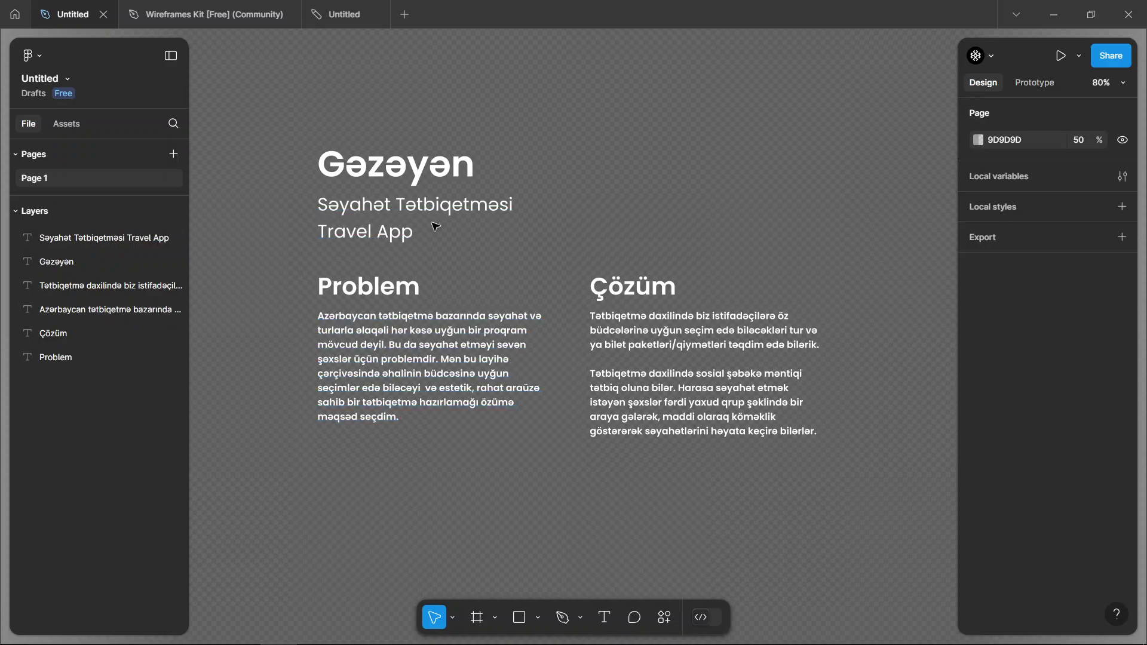
scroll(610, 195, up, 2)
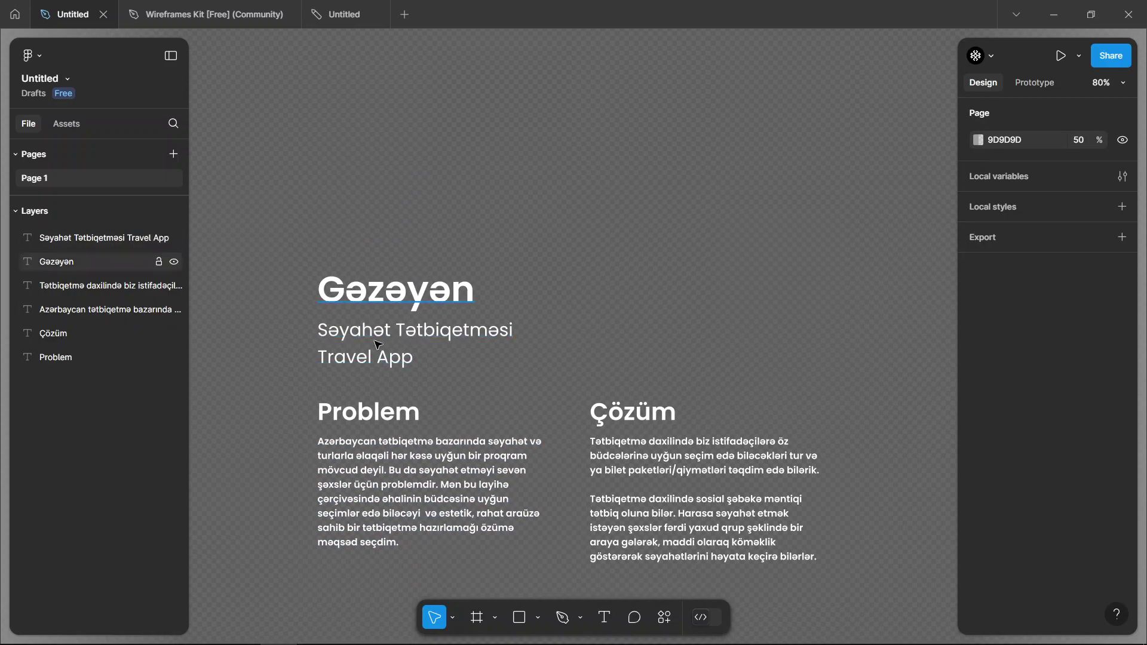
scroll(389, 393, down, 5)
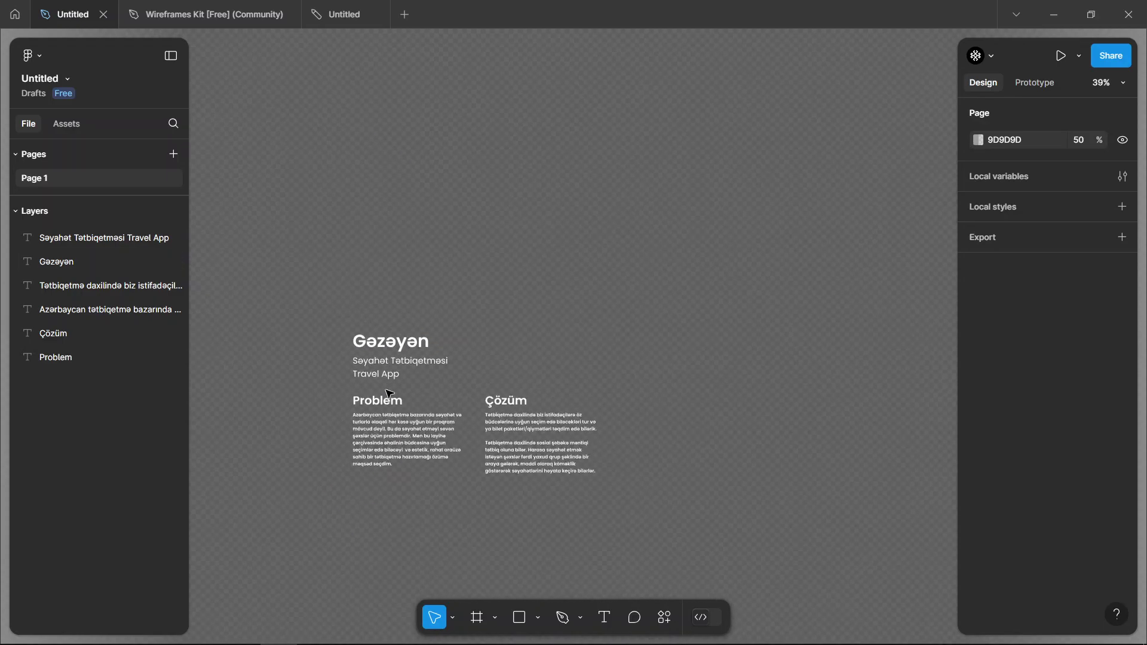
scroll(414, 338, up, 3)
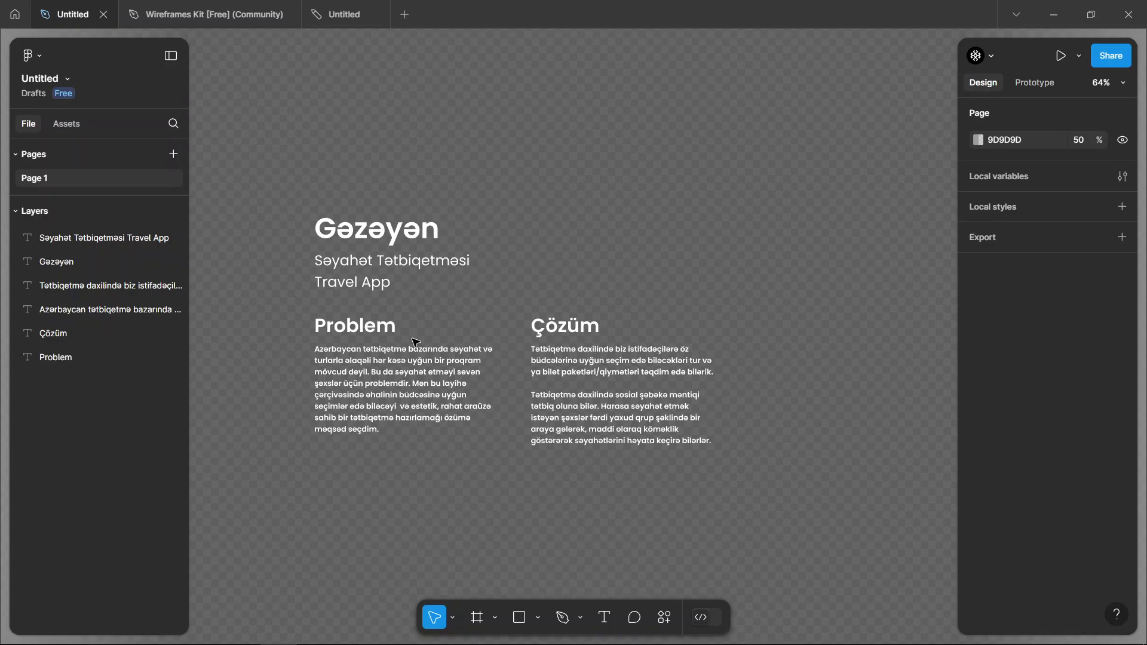
scroll(360, 324, up, 2)
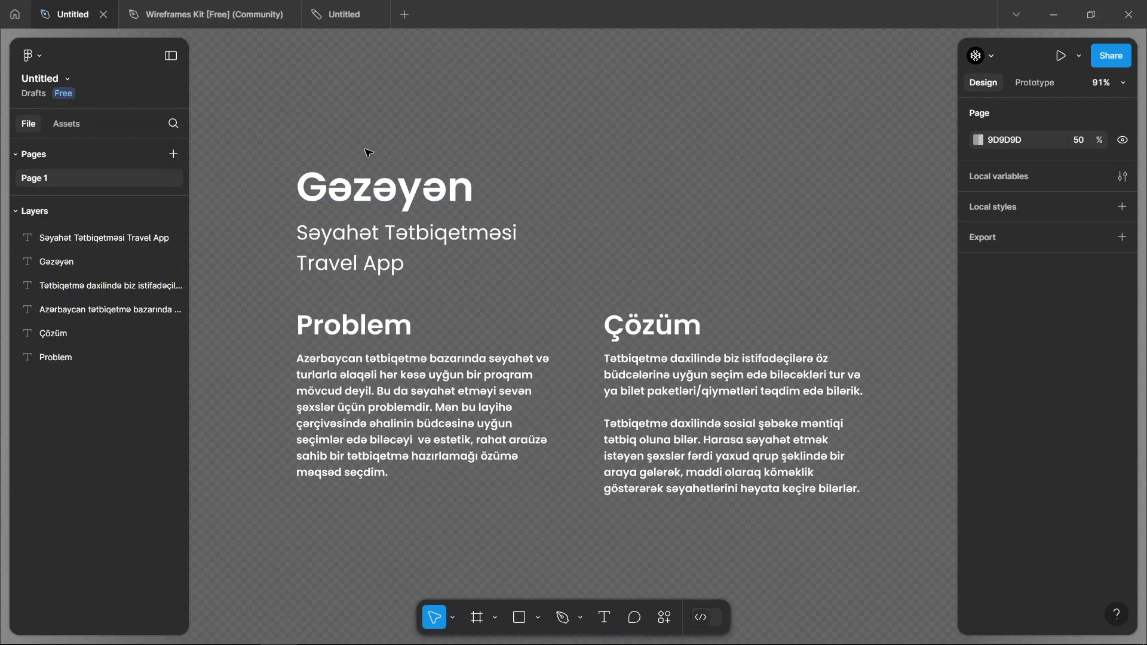
Step: Move the Gəzəyən title and subtitle up about 70 px
click(402, 188)
shift+click(406, 233)
drag(389, 215, 389, 173)
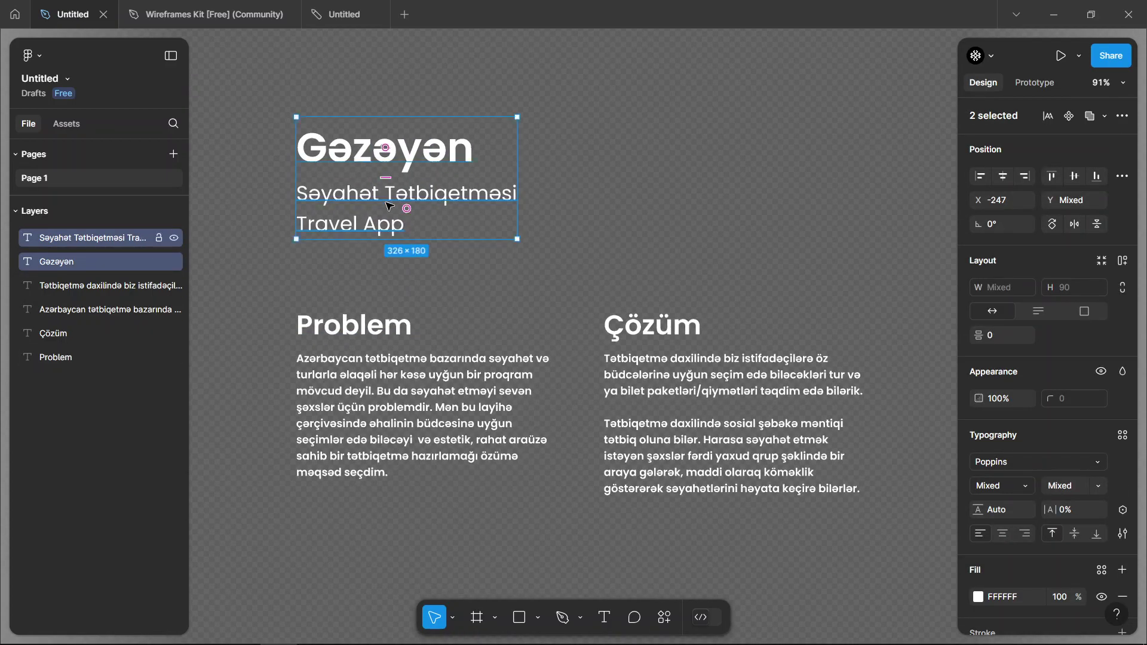
drag(267, 288, 729, 504)
click(741, 541)
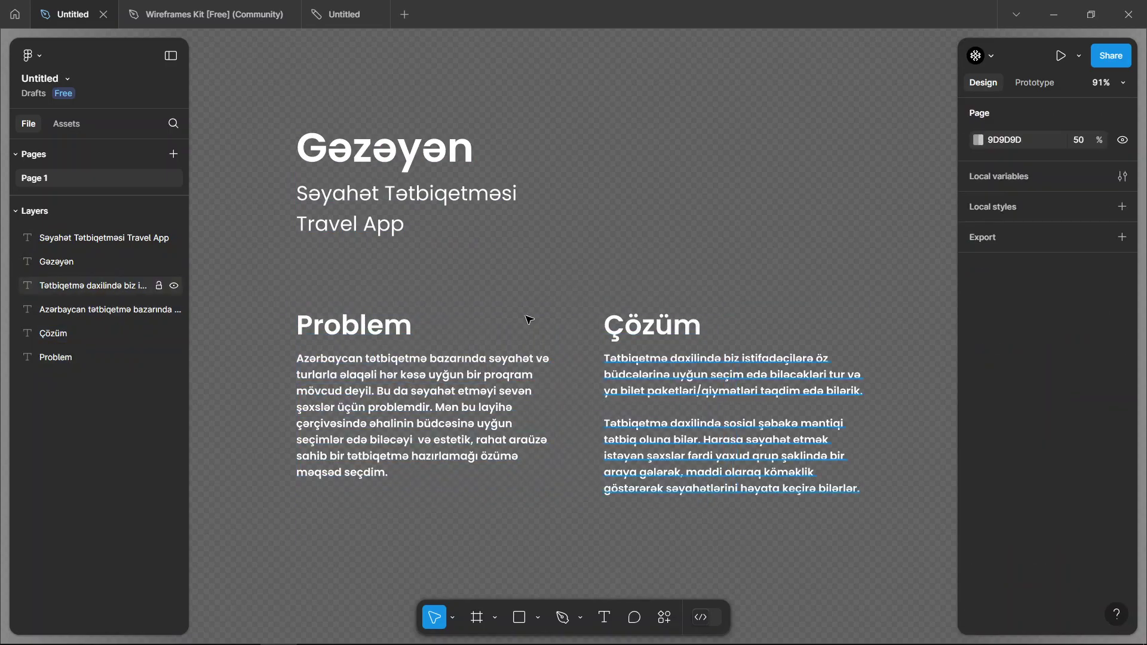
scroll(484, 143, down, 4)
scroll(535, 200, up, 3)
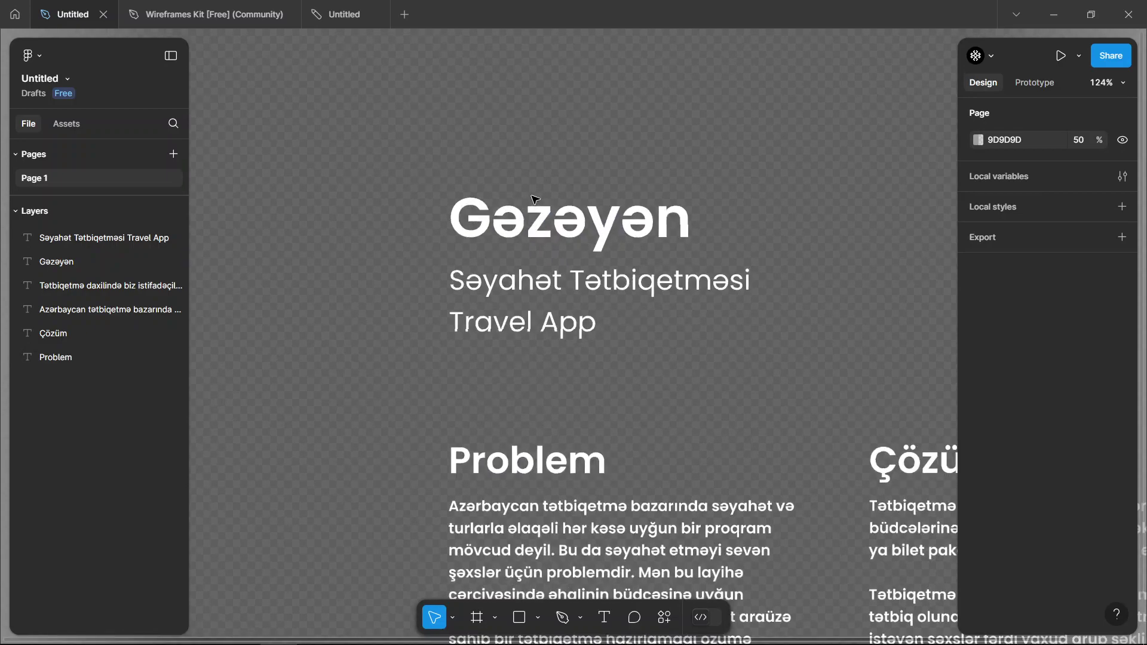
scroll(535, 200, up, 2)
Step: Draw an empty 646×222 text box below the subtitle
drag(610, 174, 342, 408)
scroll(343, 408, up, 4)
scroll(343, 408, down, 2)
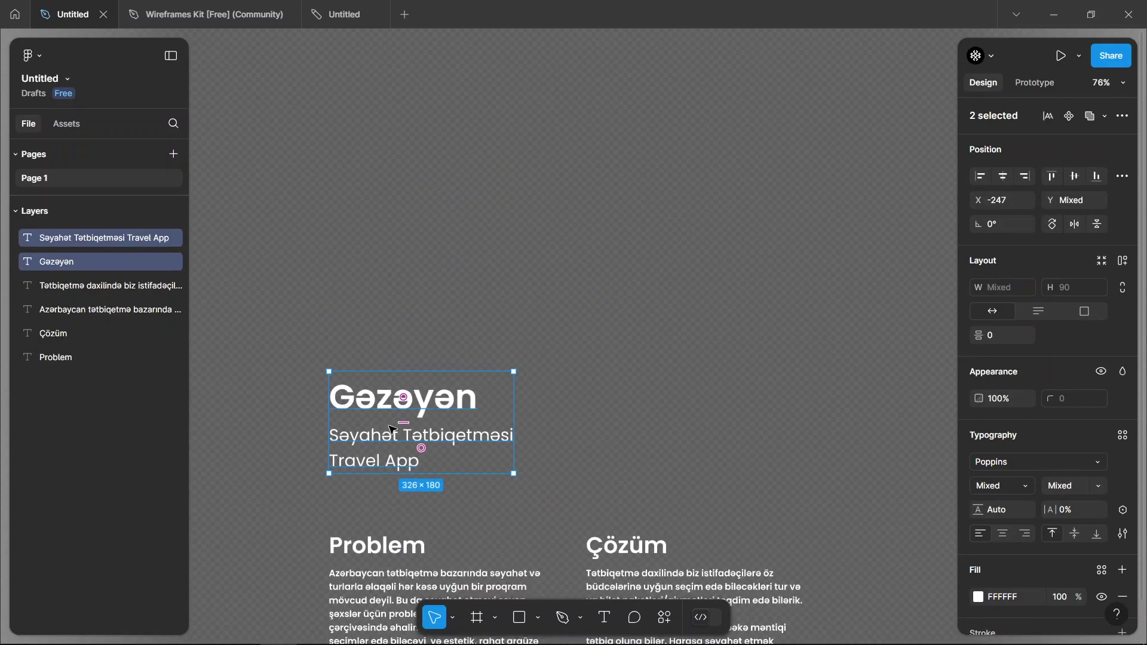
scroll(543, 291, down, 2)
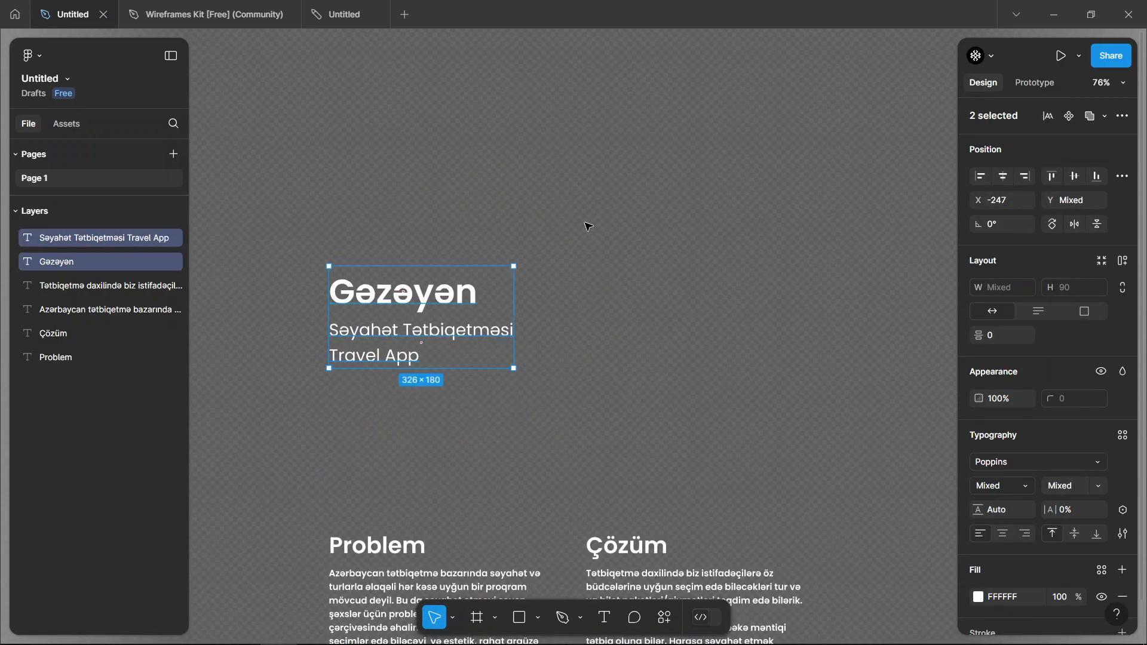
click(550, 216)
click(385, 340)
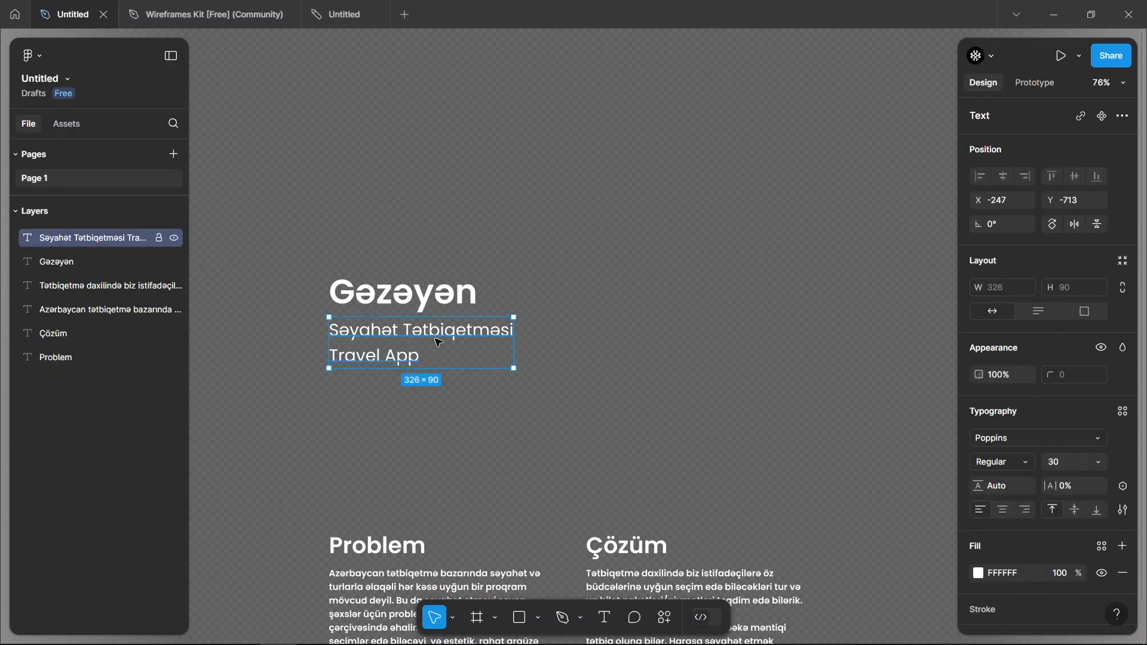
scroll(406, 235, up, 3)
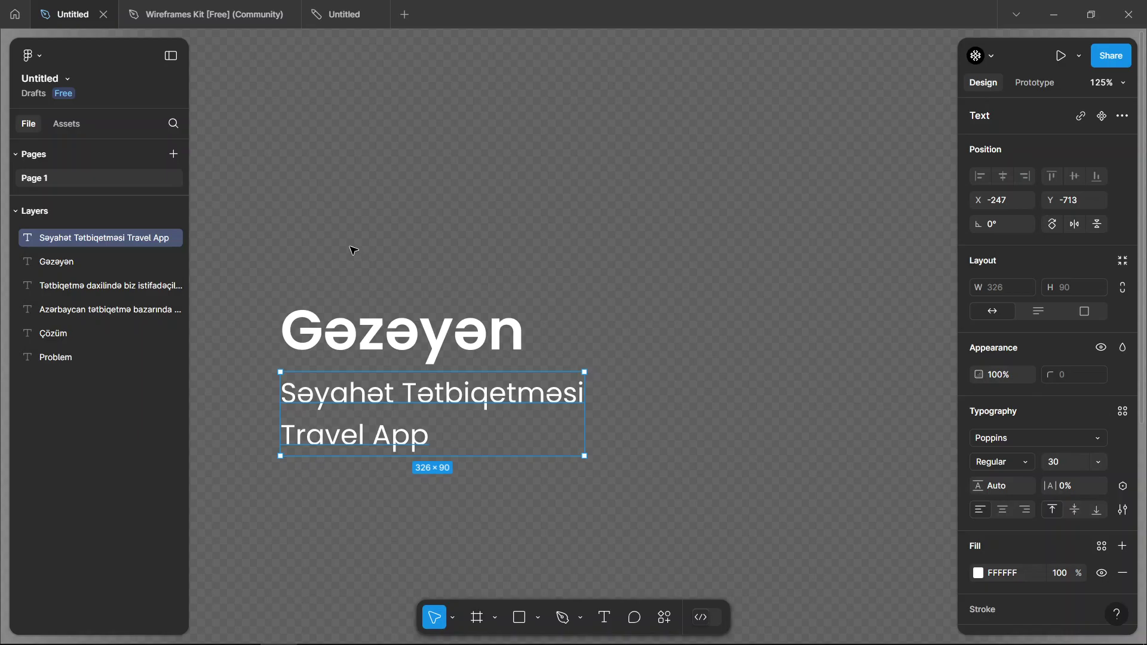
scroll(302, 358, down, 3)
click(299, 362)
key(t)
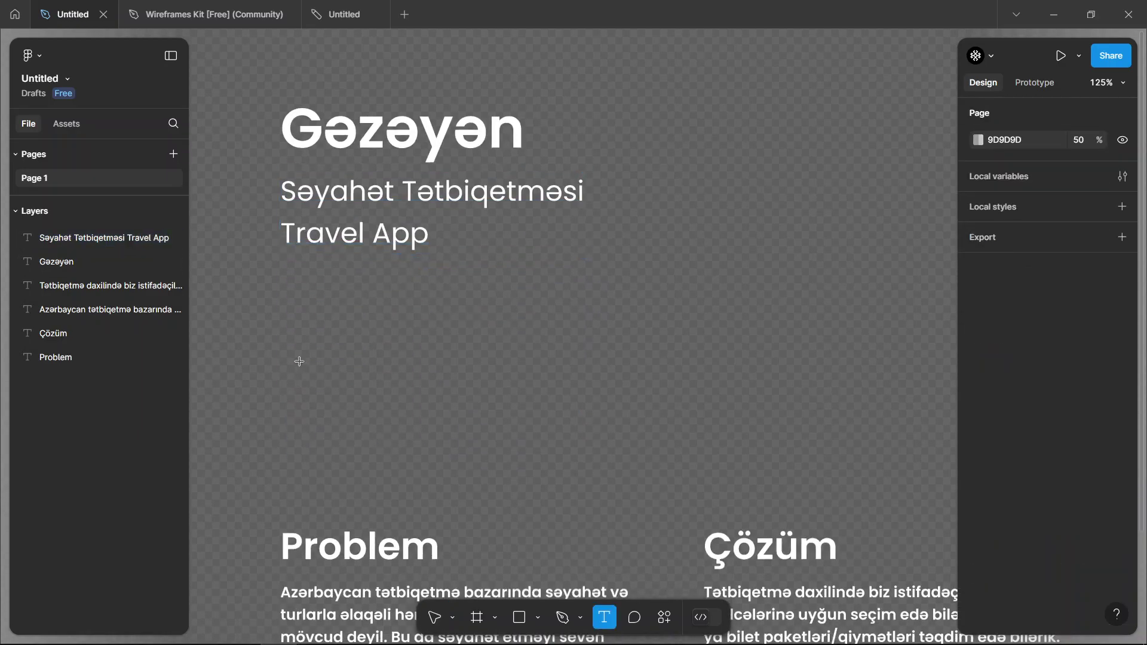
drag(283, 273, 883, 480)
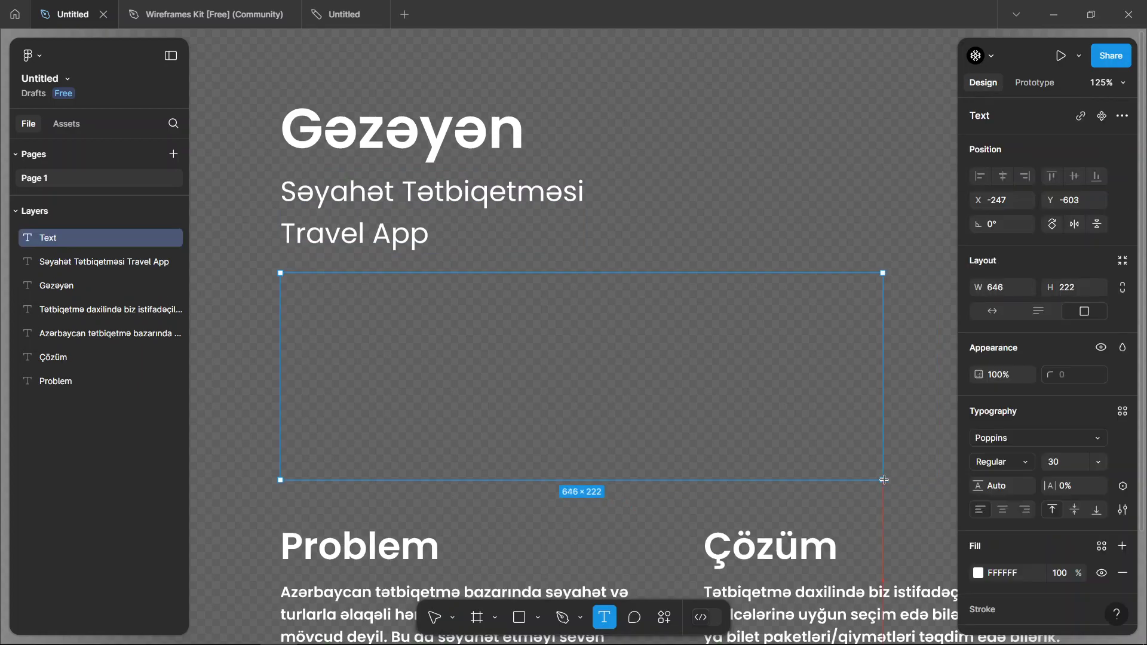
Step: Retype the subtitle as 'Haqqında' and nudge it slightly lower under Gəzəyən
click(396, 204)
key(ctrl+a)
text(Haqq)
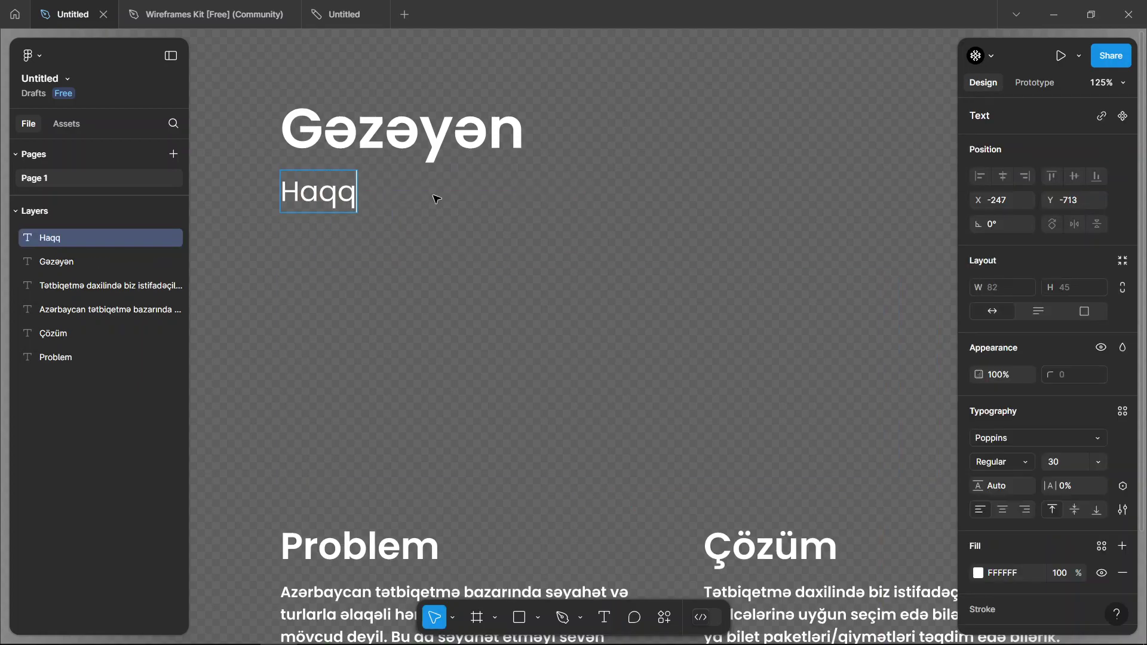
text(ında)
key(Escape)
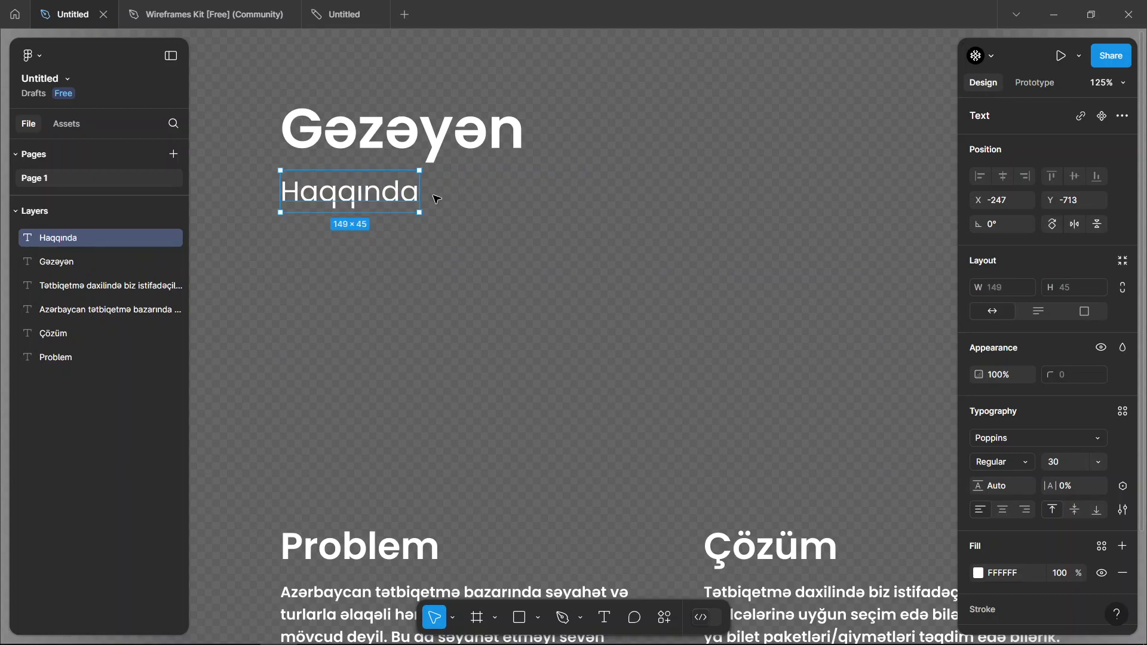
drag(372, 192, 371, 219)
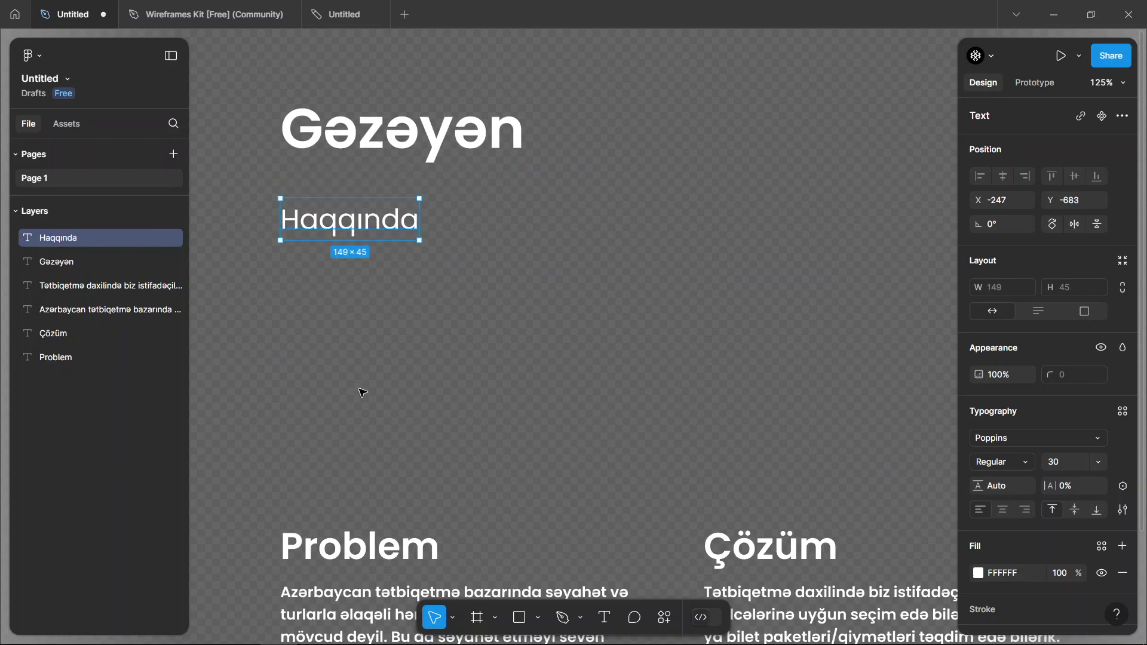
key(Return)
key(Escape)
click(332, 302)
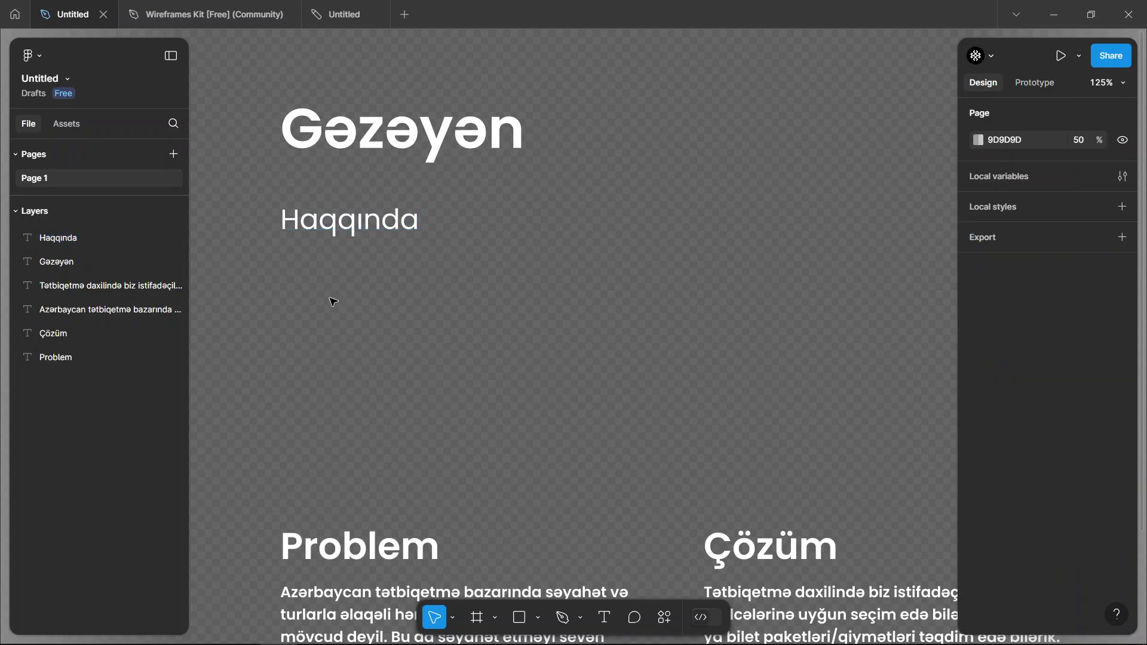
Step: Draw a text box under Haqqında reading 'Gəzəyən bir səyahət tətbiqetməsidir......'
key(t)
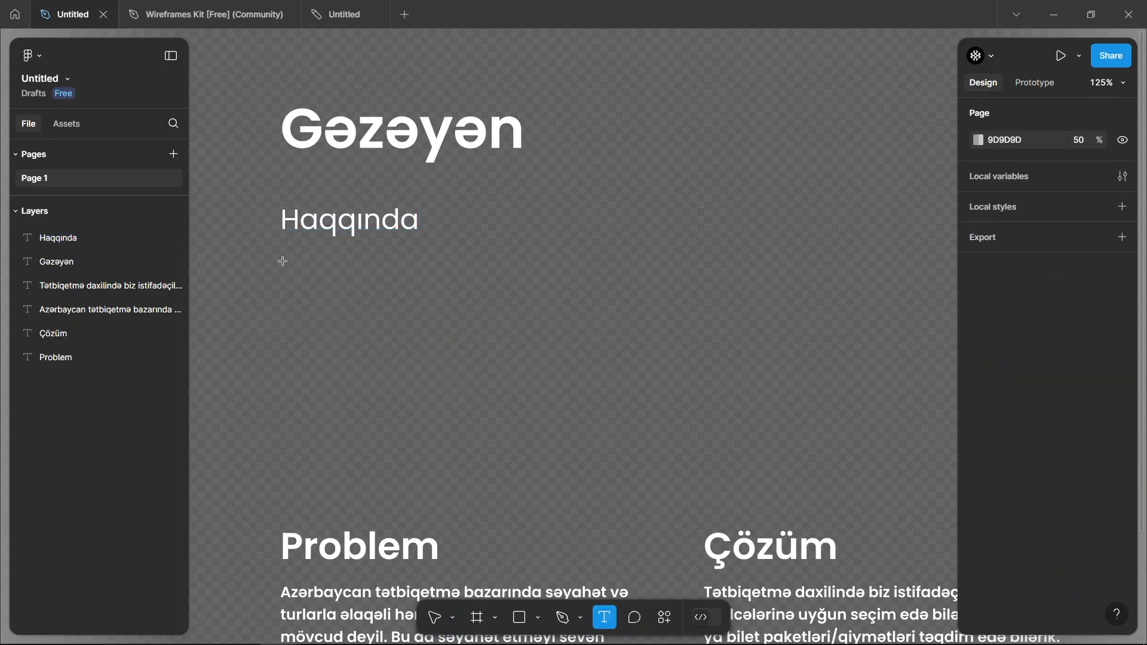
mouse_move(280, 261)
mouse_down()
mouse_move(738, 466)
mouse_move(806, 456)
mouse_move(772, 455)
mouse_up()
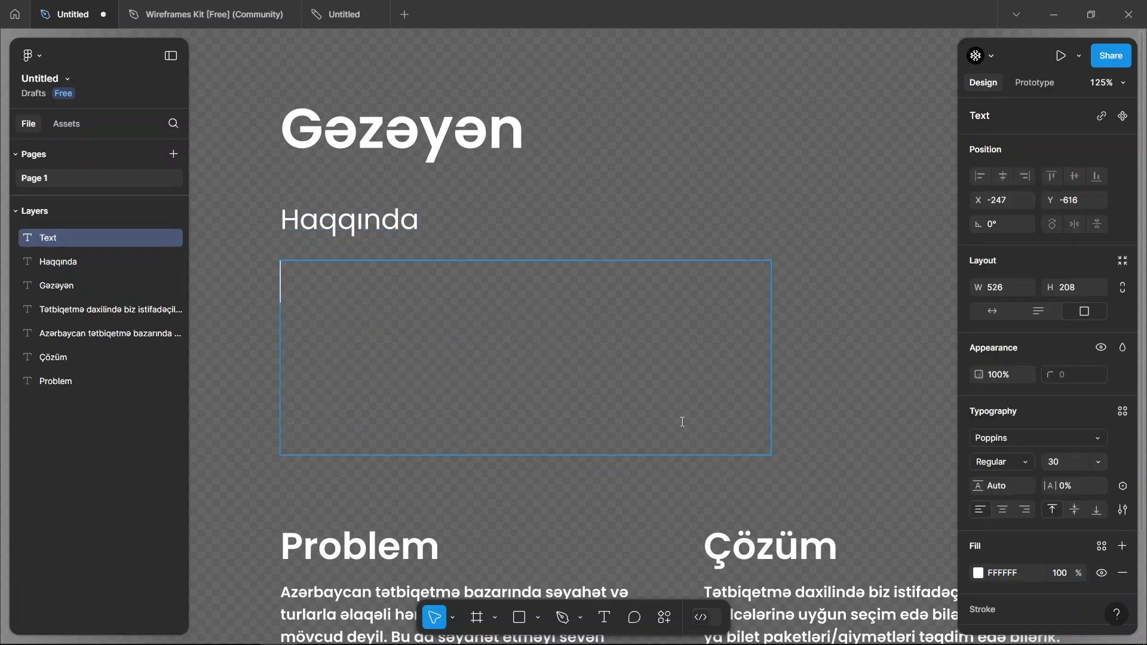
text(G)
text(əzəyən)
key(BackSpace)
text(yən)
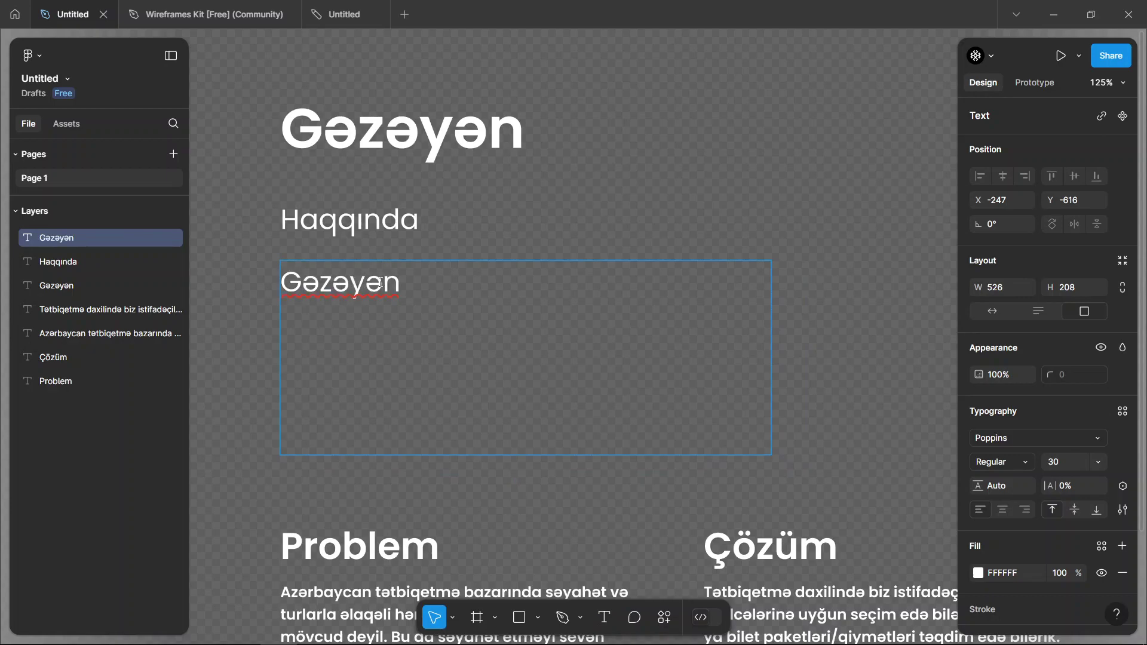
text( bir səyahət )
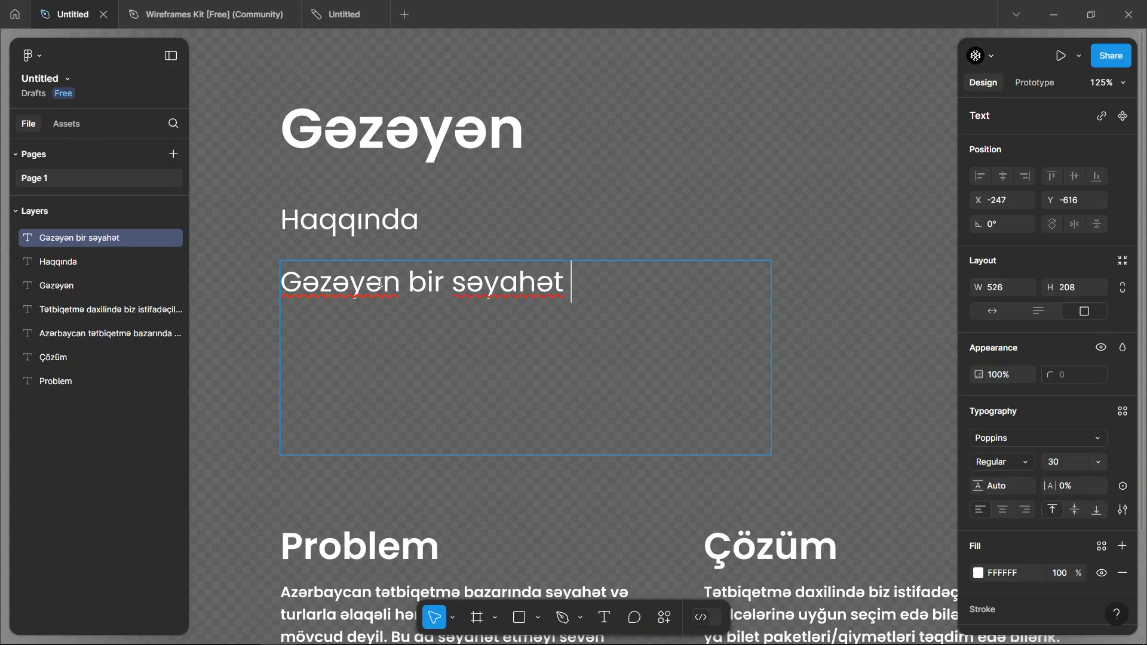
text(tətbi)
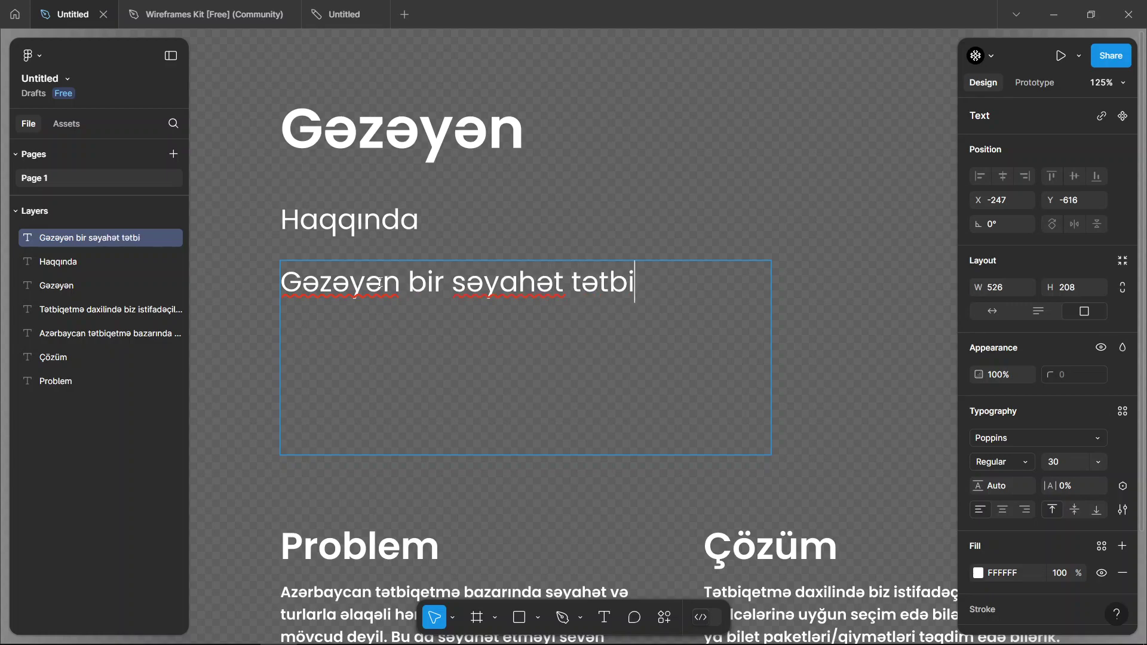
text(qetməsidir.)
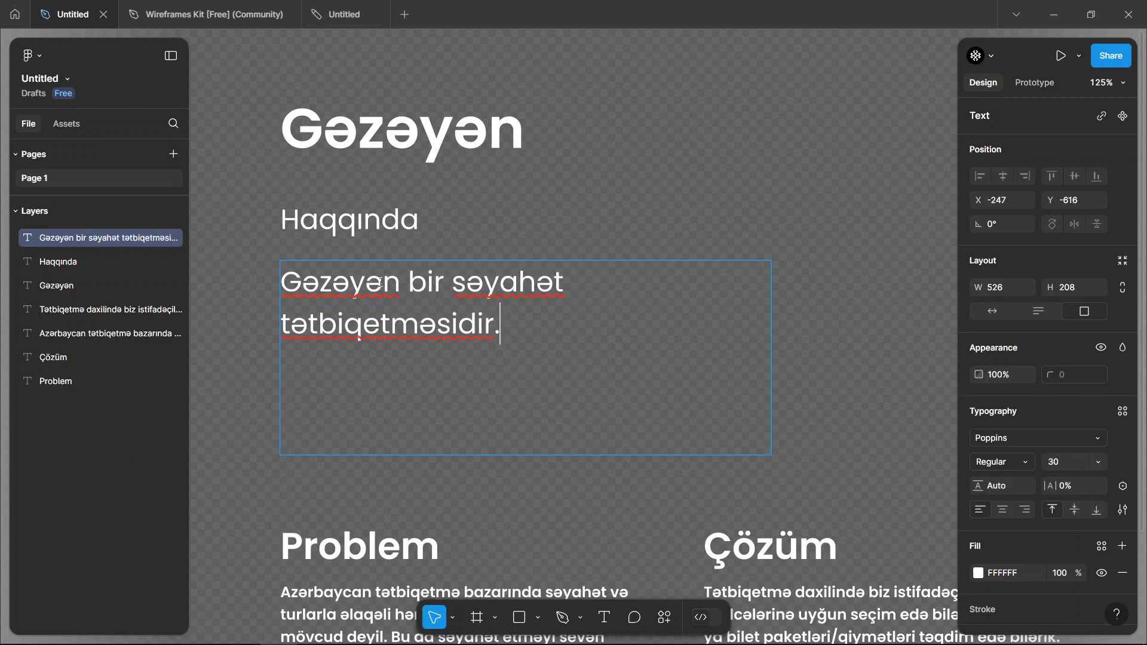
text(.....)
scroll(380, 281, down, 5)
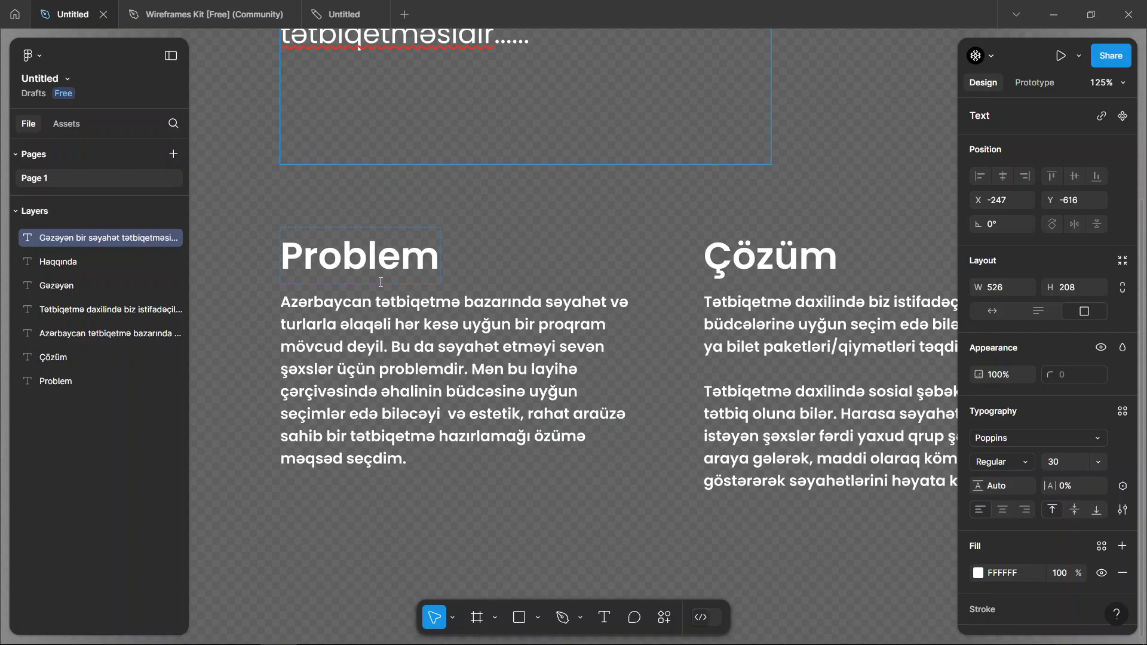
scroll(381, 282, down, 3)
scroll(555, 132, up, 3)
key(Escape)
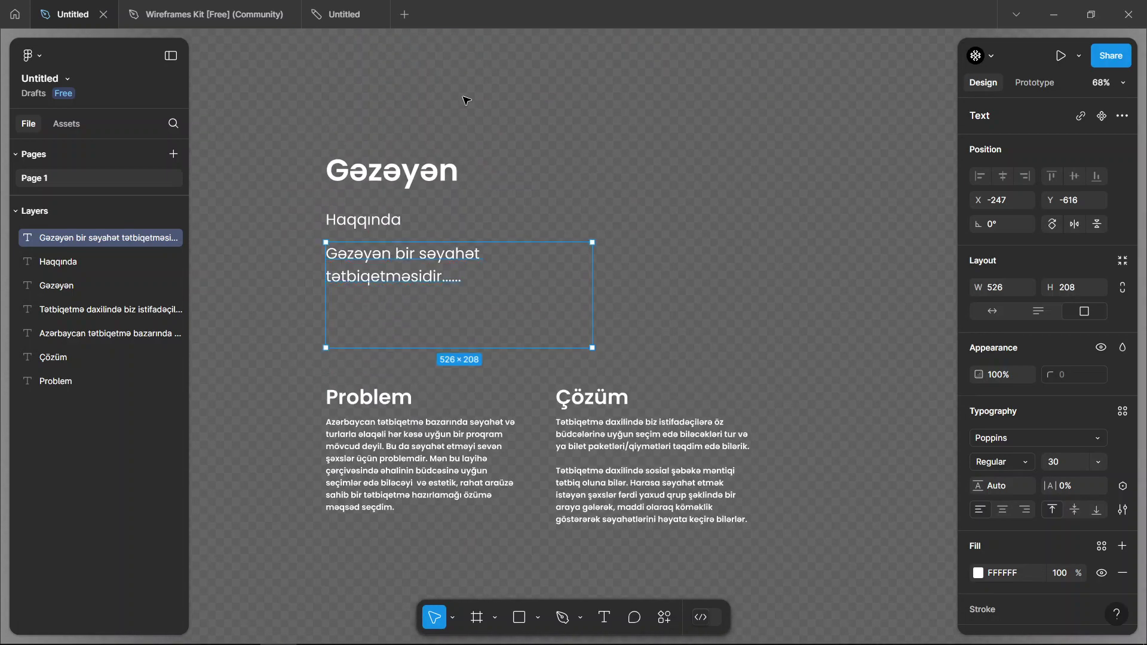
Step: Delete the paragraph under Haqqında, then undo that deletion
click(466, 100)
scroll(433, 315, up, 5)
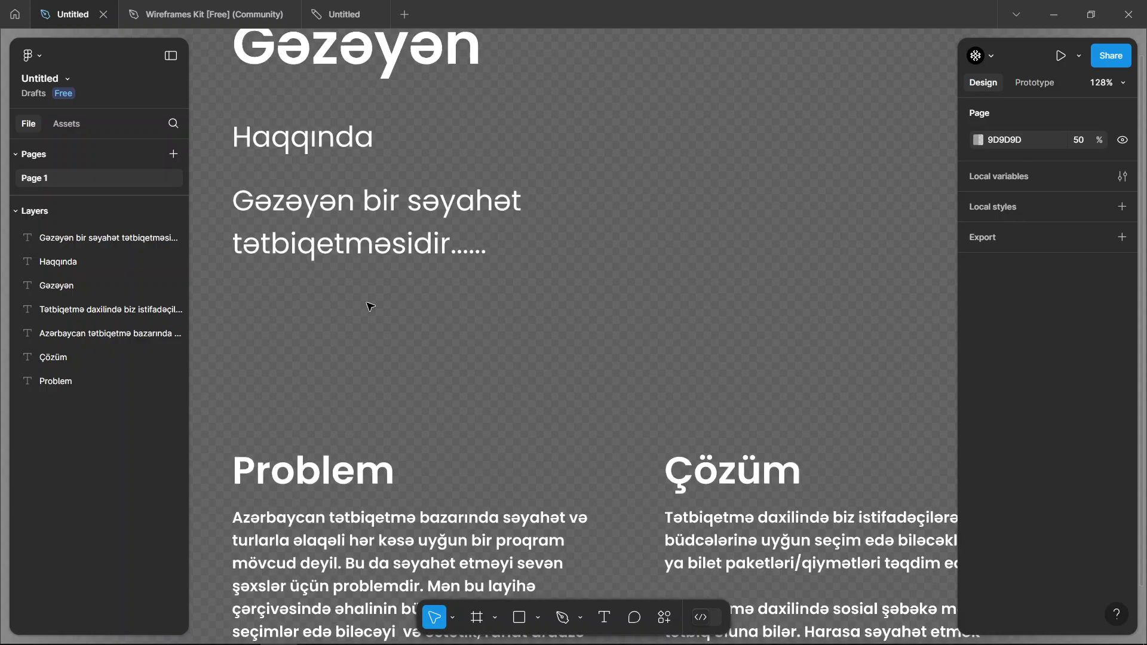
scroll(368, 302, down, 3)
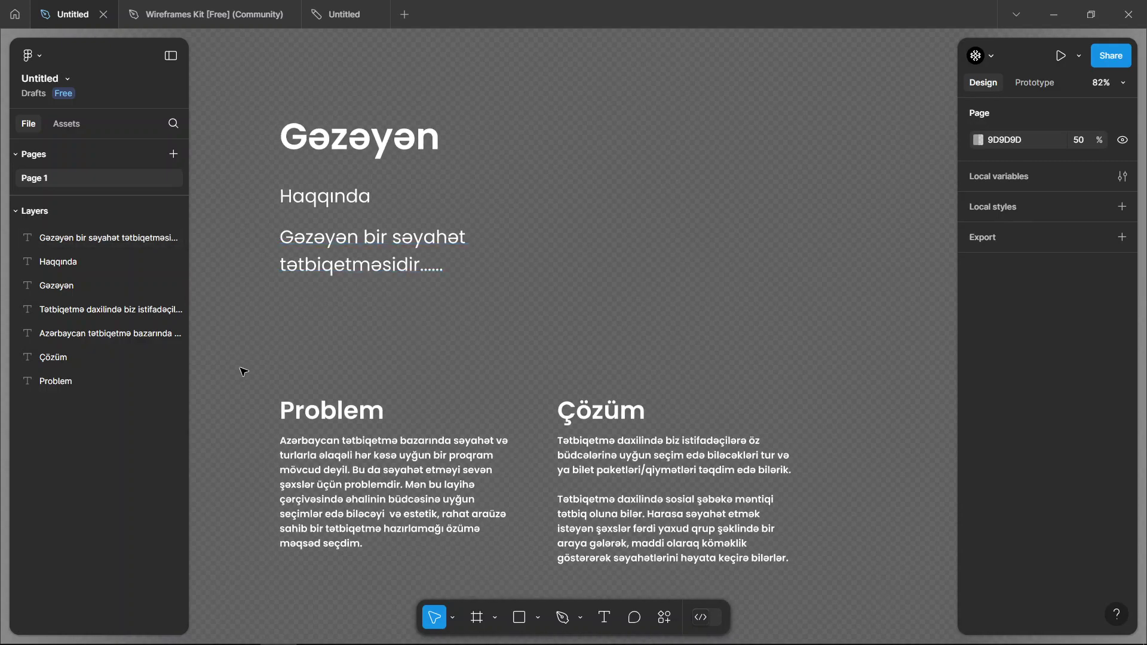
drag(241, 372, 568, 454)
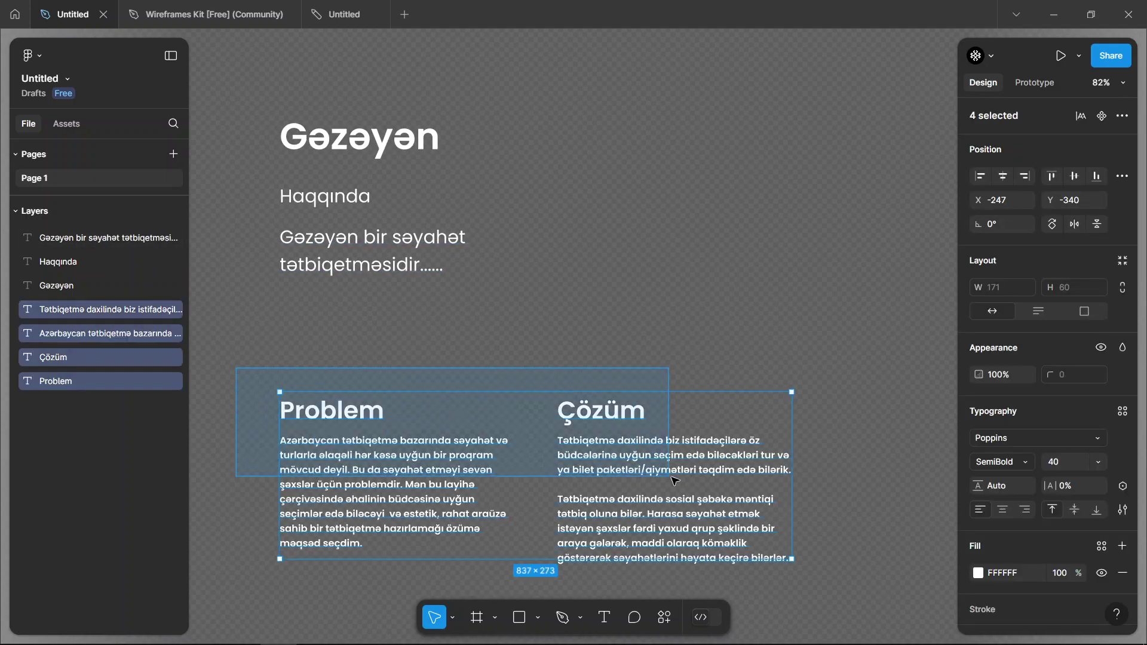
click(640, 352)
scroll(278, 308, down, 1)
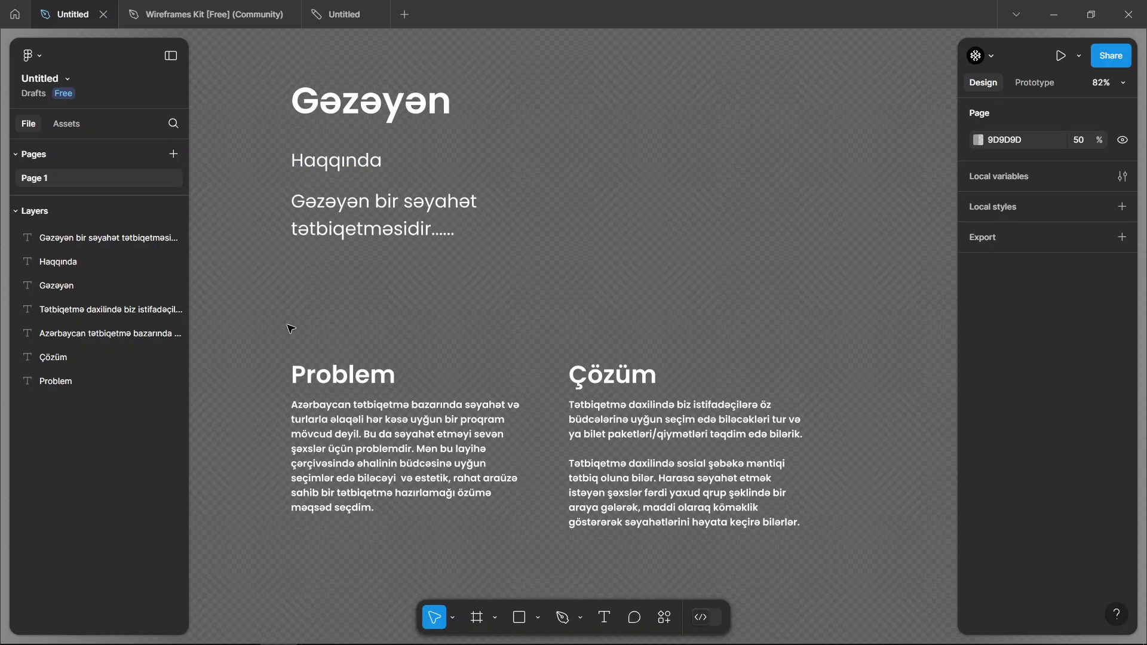
click(317, 167)
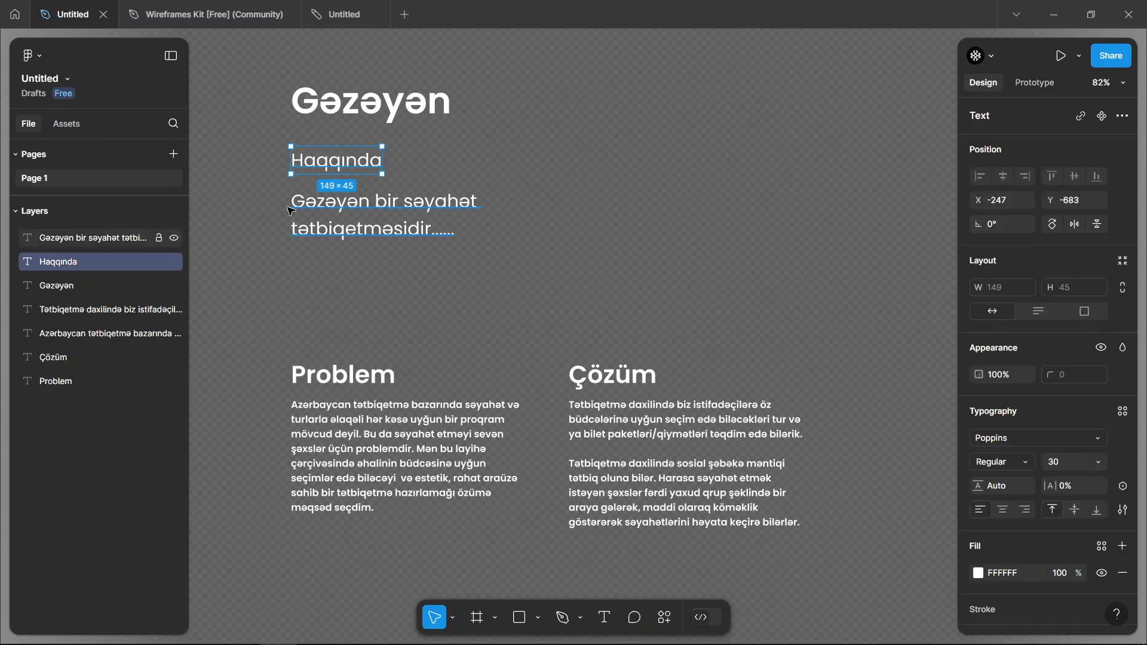
drag(265, 221, 538, 294)
key(Delete)
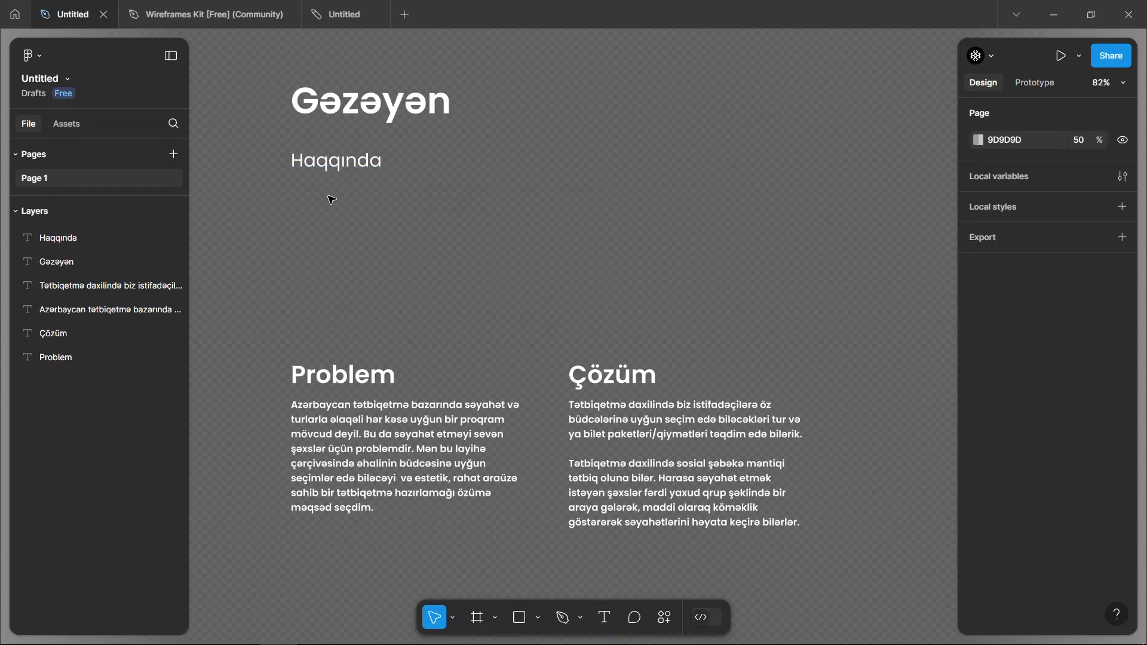
key(ctrl+z)
click(236, 229)
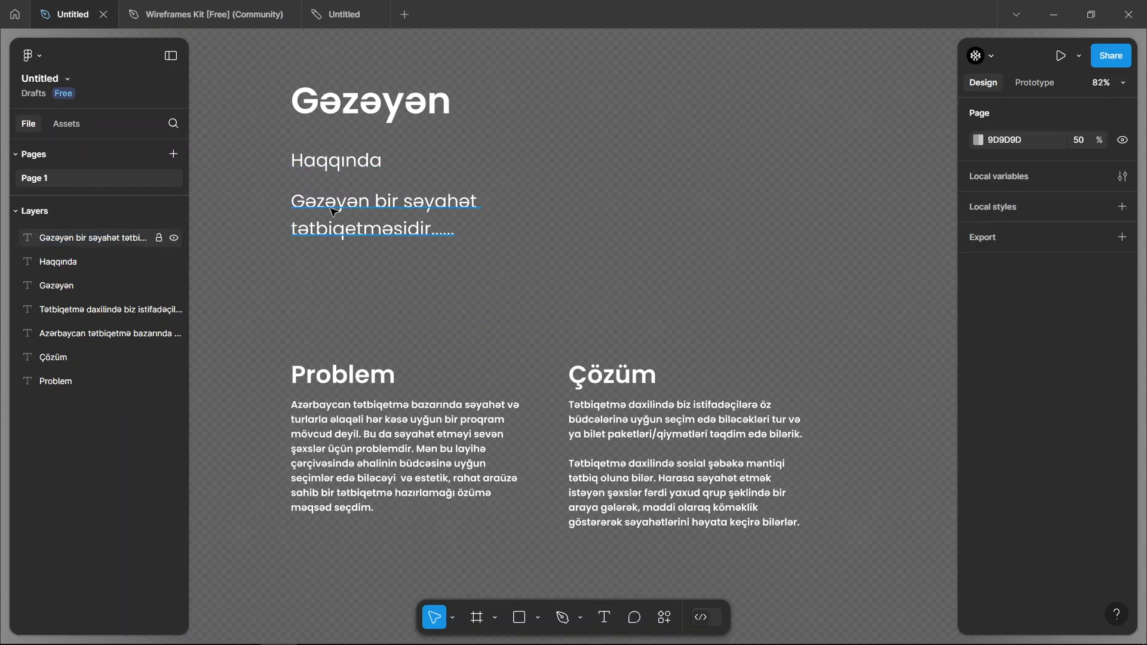
Step: Delete the placeholder description line so only Haqqında remains below the title
scroll(320, 307, up, 2)
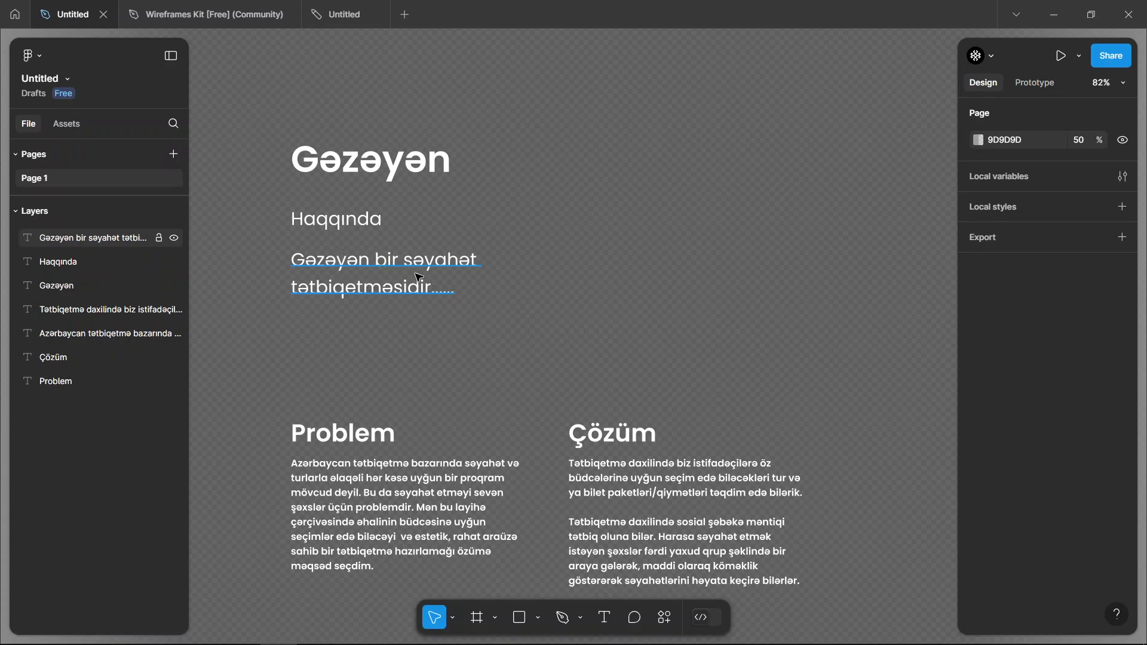
scroll(315, 382, up, 3)
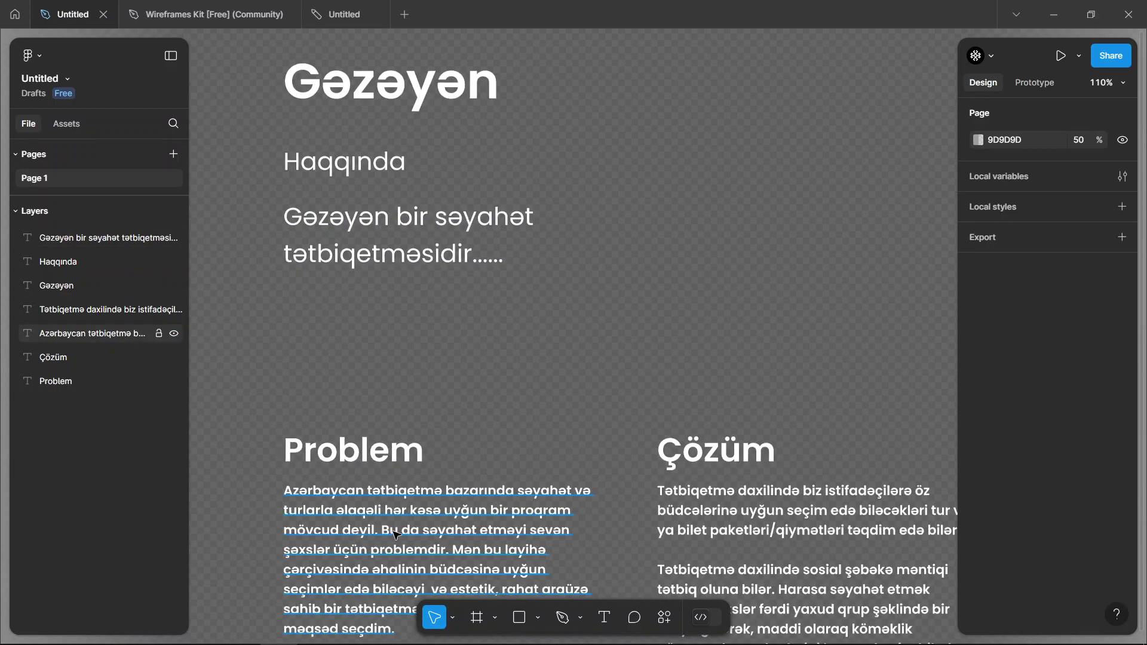
scroll(397, 535, down, 5)
scroll(397, 535, down, 3)
scroll(396, 535, right, 2)
scroll(824, 348, up, 6)
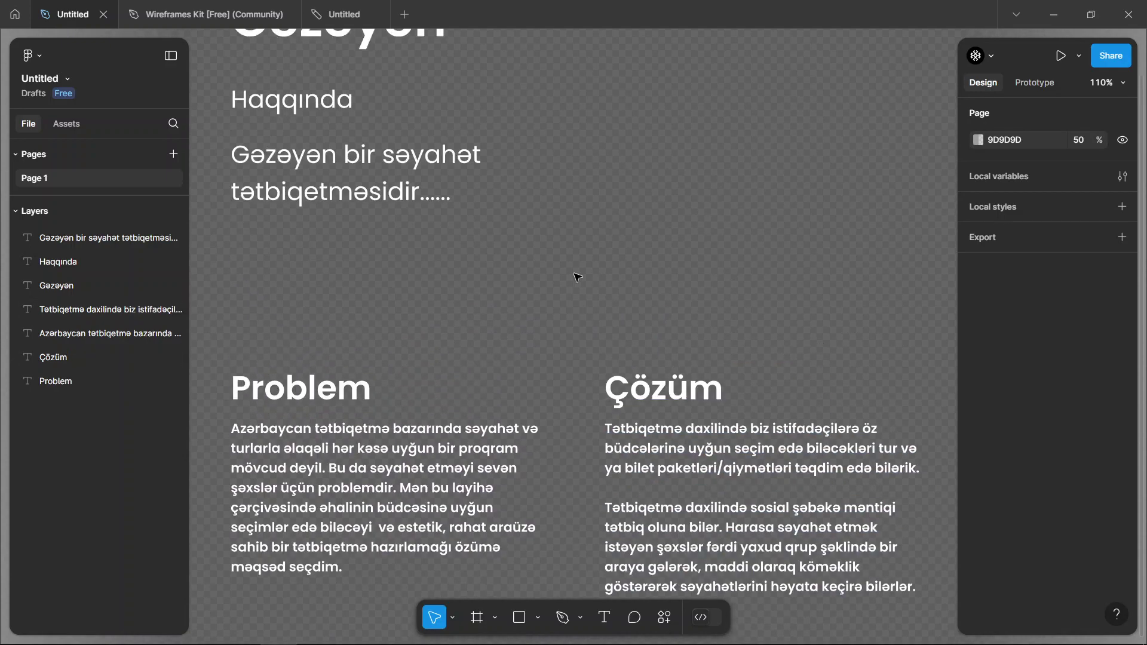
scroll(577, 277, left, 2)
scroll(510, 223, up, 3)
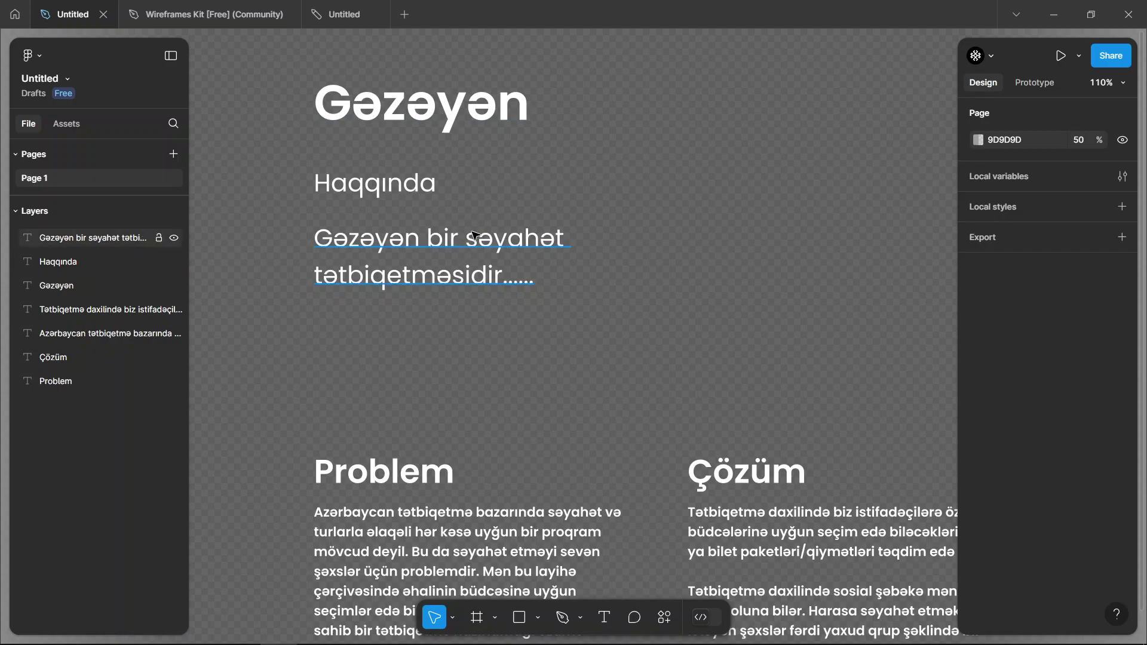
click(411, 242)
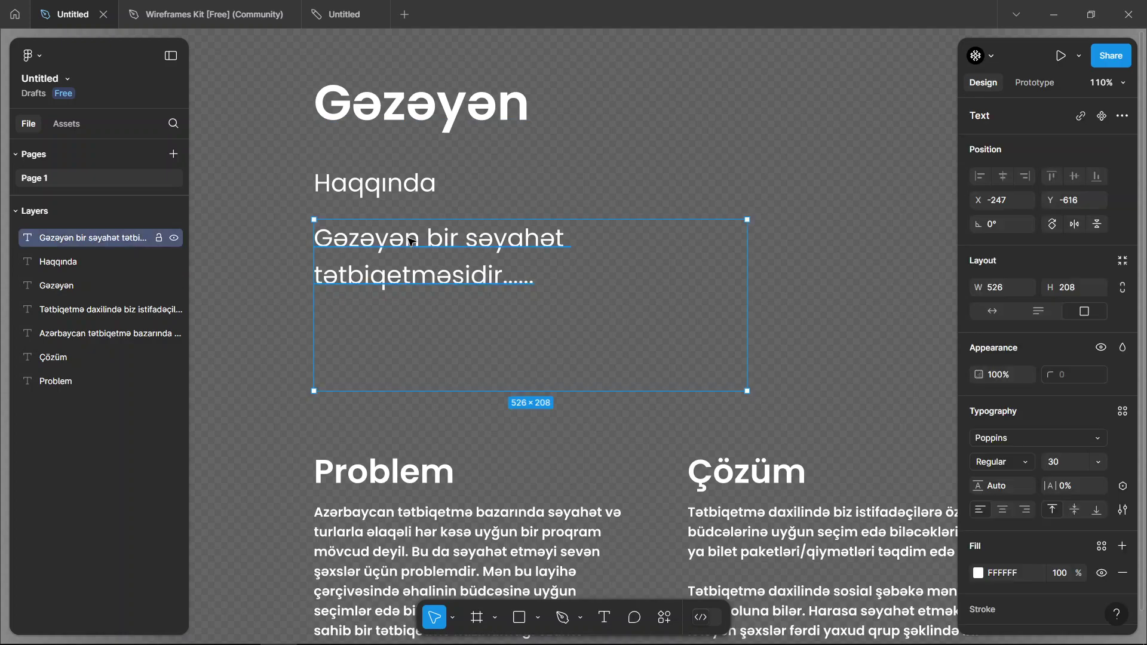
key(Delete)
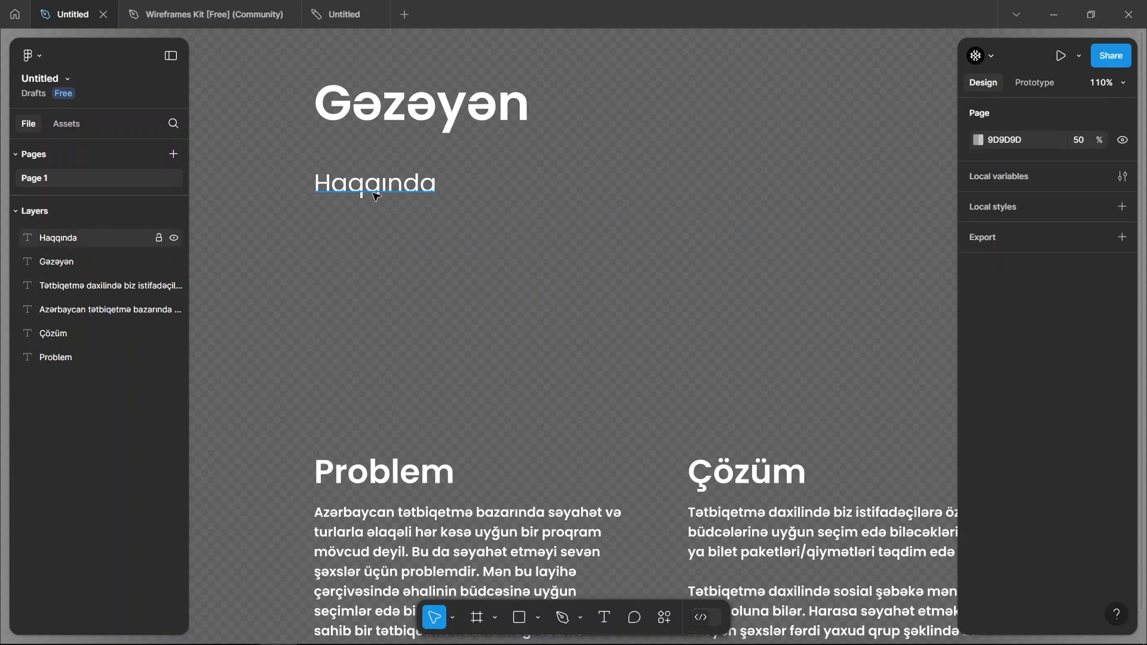
click(375, 187)
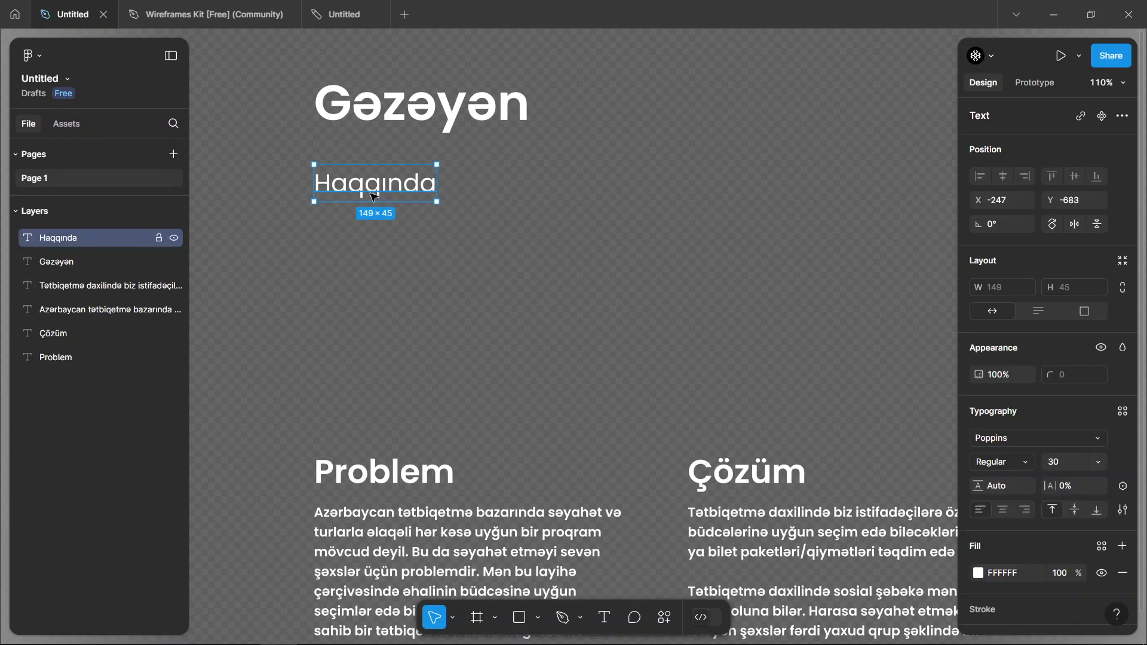
Step: Restyle Haqqında as Poppins SemiBold 35 and move it lower to Y -611
double_click(376, 190)
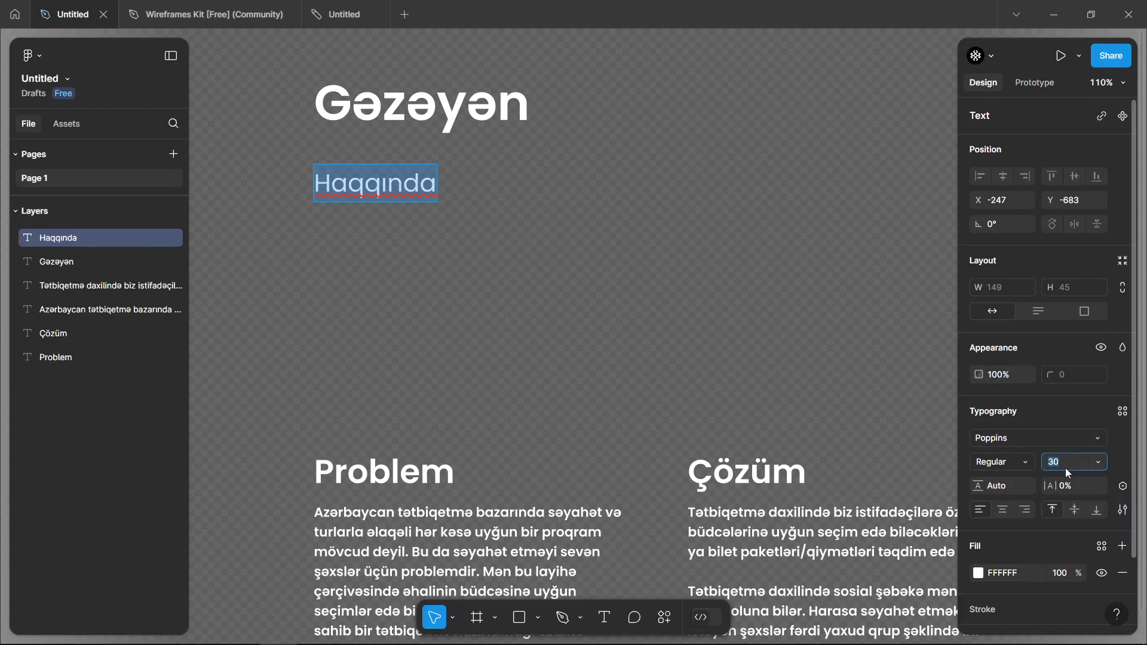
key(BackSpace)
text(5)
key(Return)
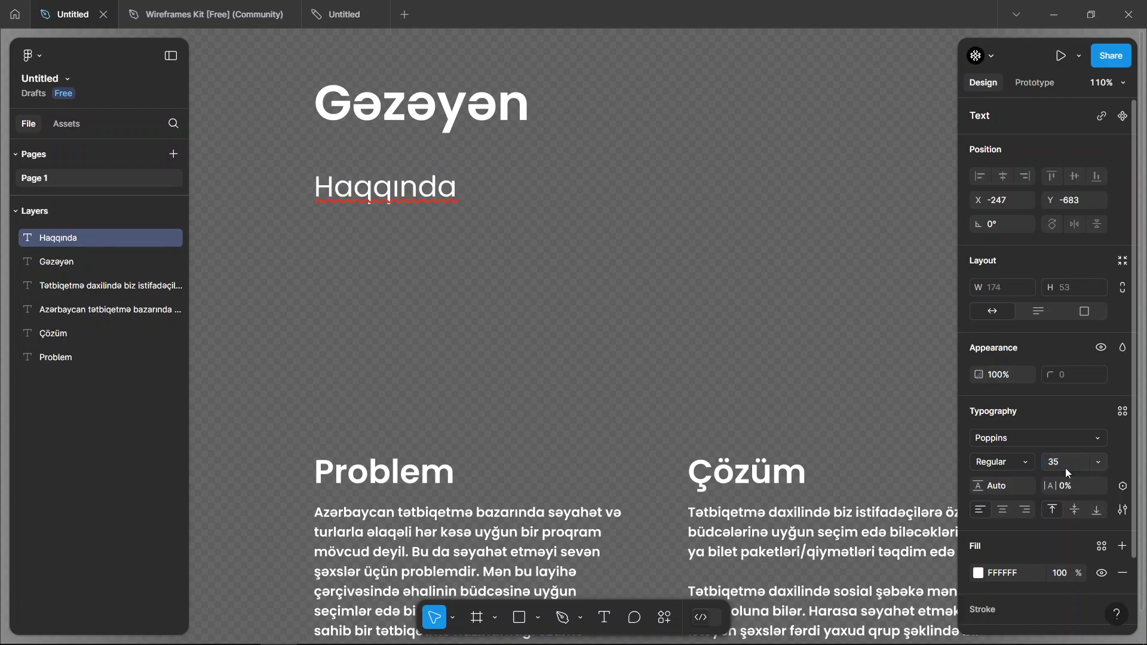
click(1027, 460)
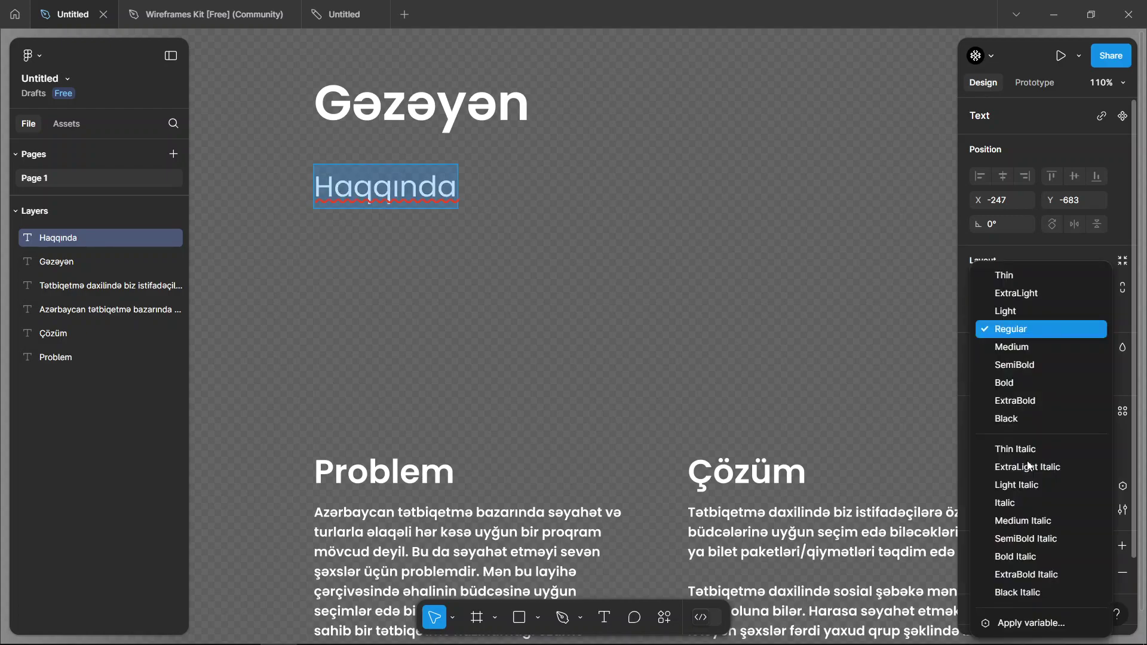
click(1009, 366)
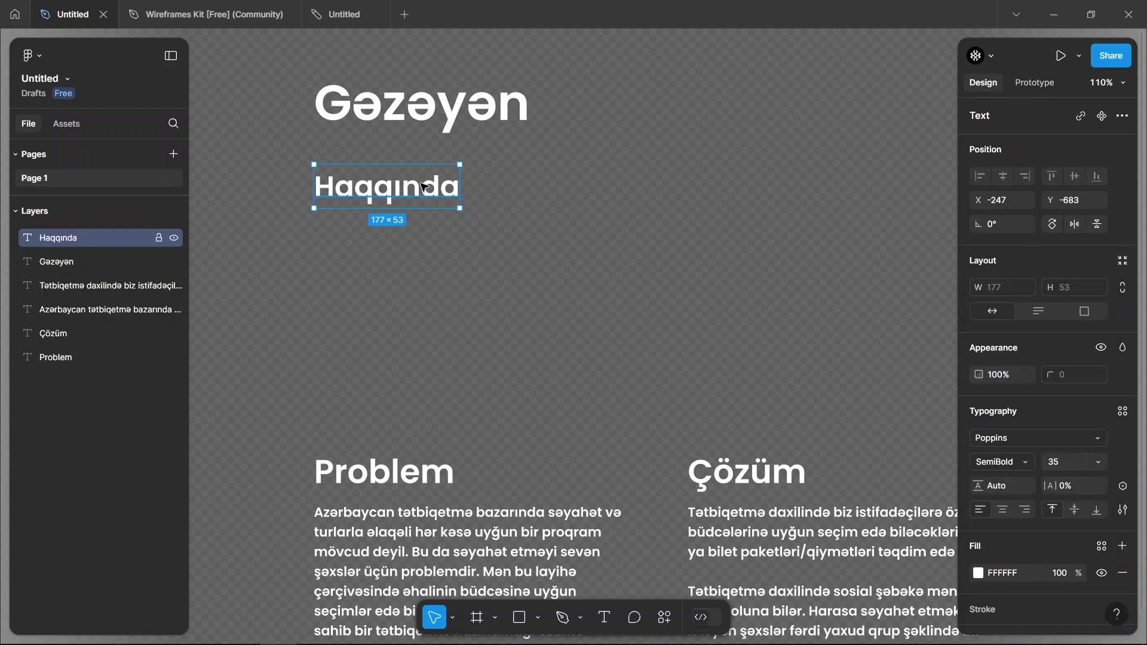
drag(430, 190, 429, 249)
Step: Set the Problem and Çözüm headings to font size 25
scroll(621, 394, down, 3)
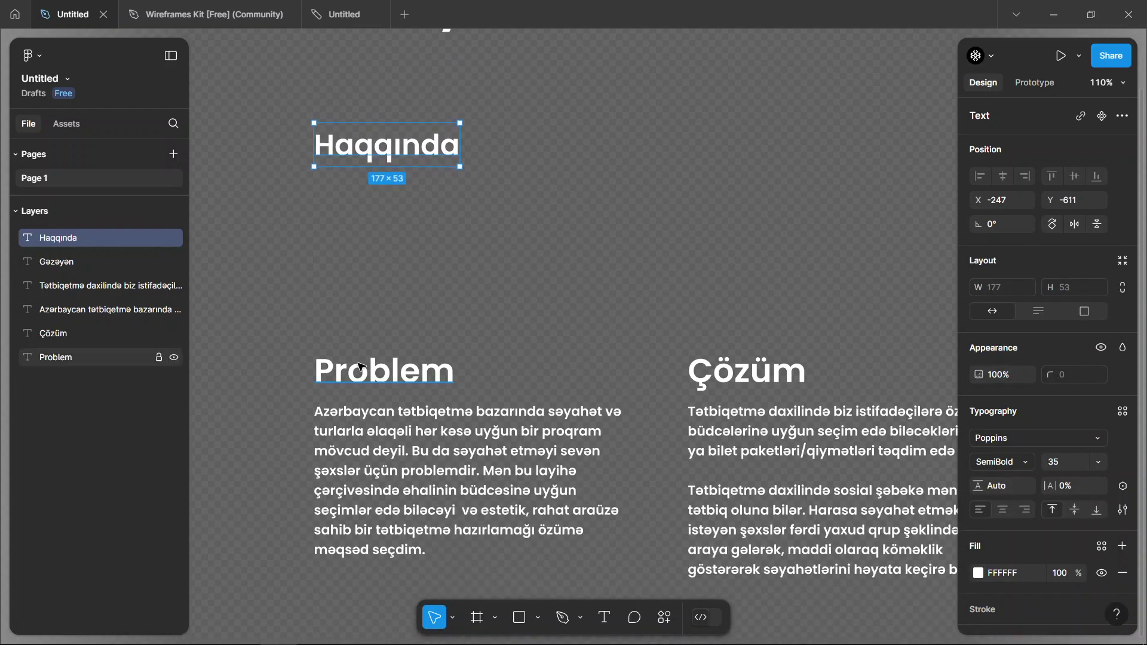
click(382, 371)
shift+click(716, 368)
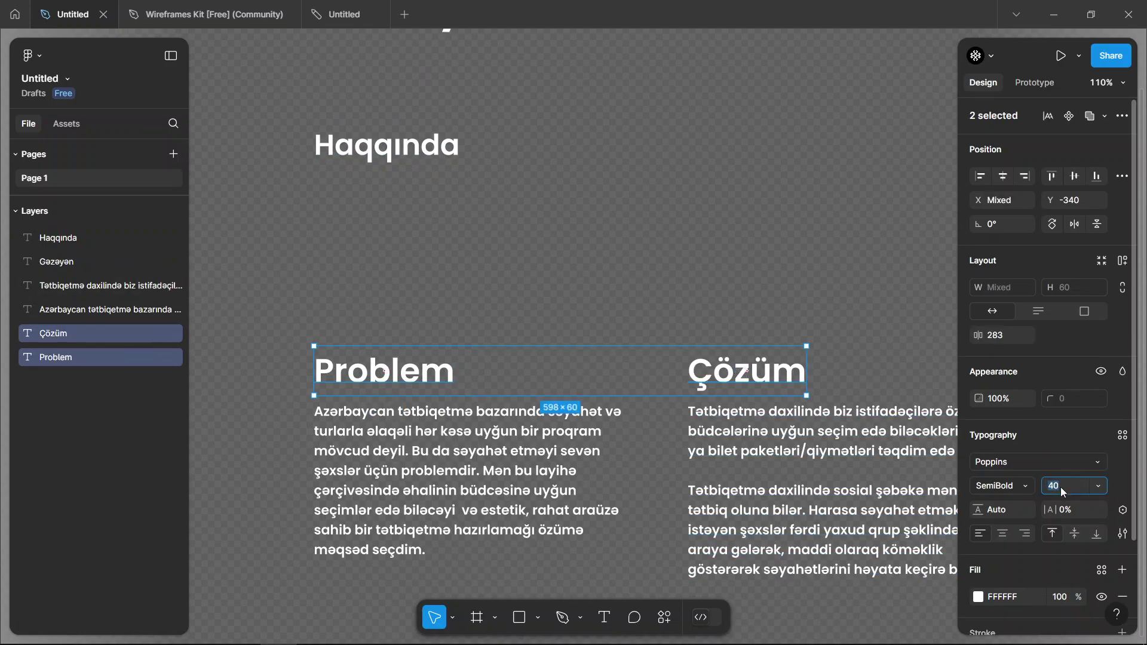
text(25)
key(Return)
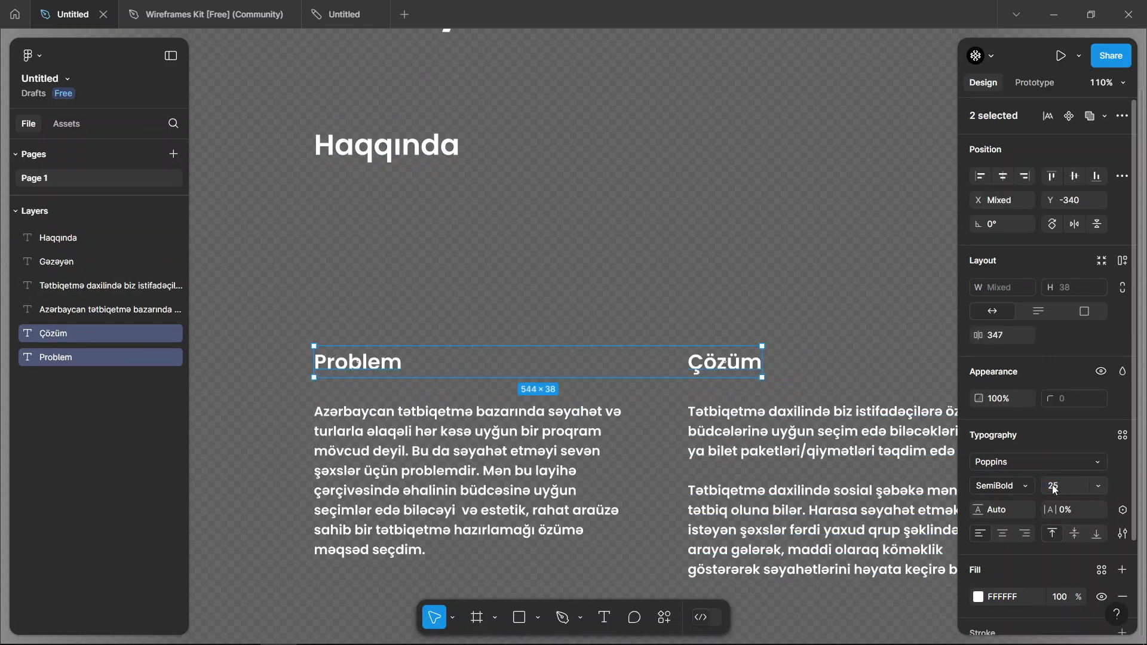
click(684, 241)
Step: Move both headings down, closer to their paragraphs
click(335, 362)
drag(334, 362, 328, 386)
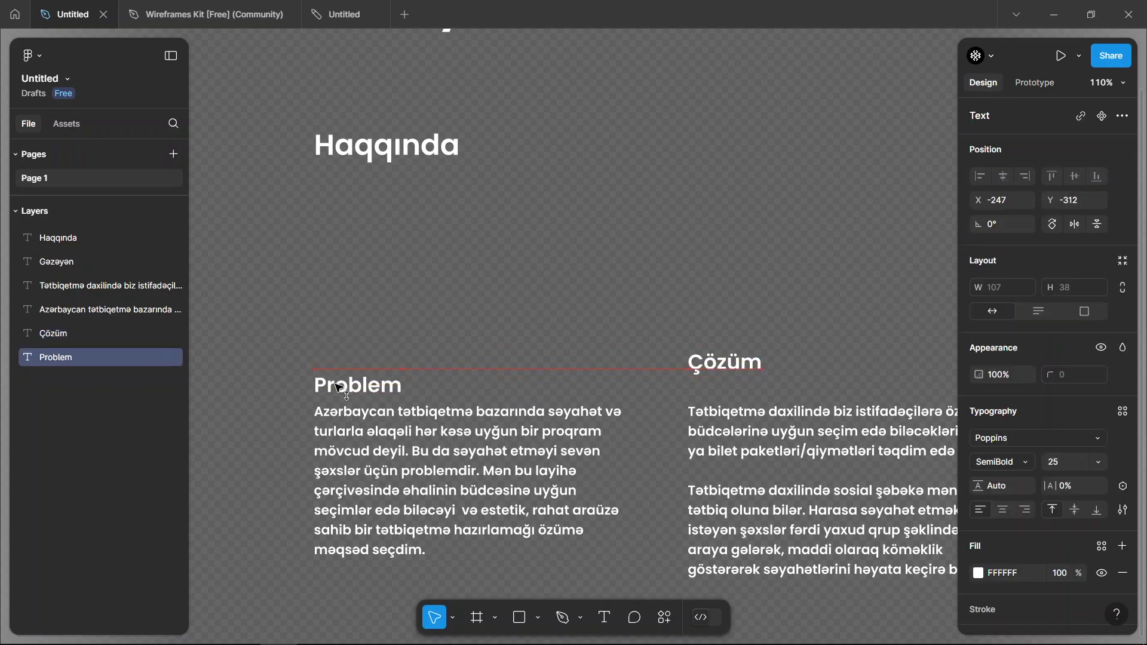
key(ctrl+z)
mouse_move(324, 295)
mouse_down()
mouse_move(740, 368)
mouse_move(742, 385)
mouse_up()
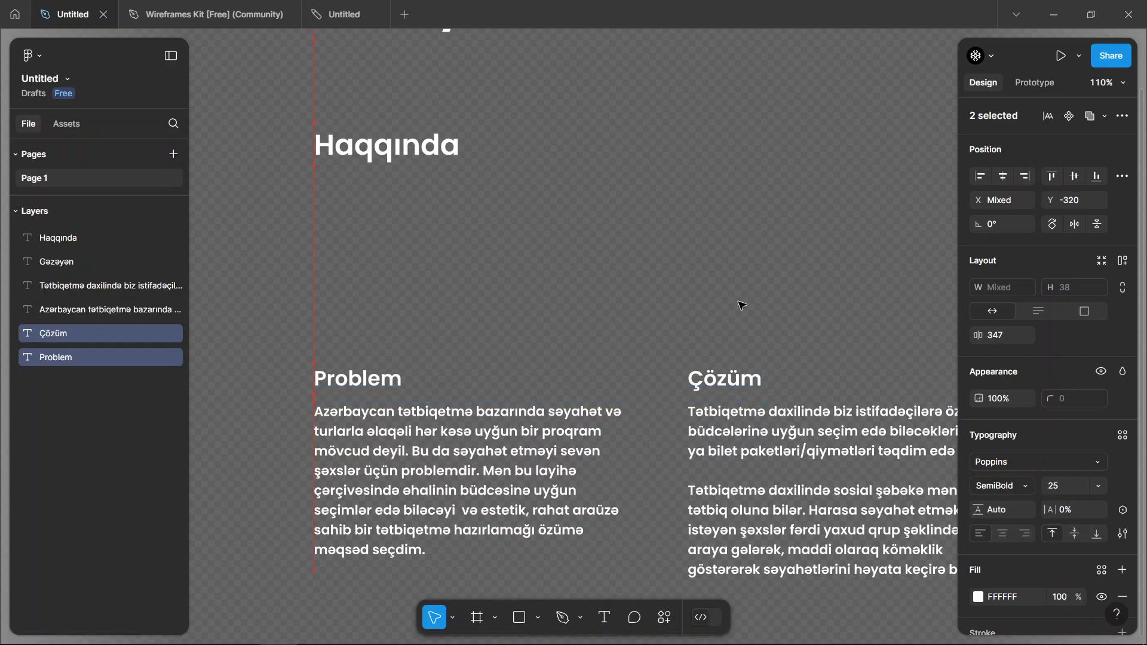
scroll(549, 347, down, 5)
scroll(549, 347, right, 1)
Step: Move the Problem and Çözüm columns up to sit just below Haqqında
drag(318, 333, 698, 452)
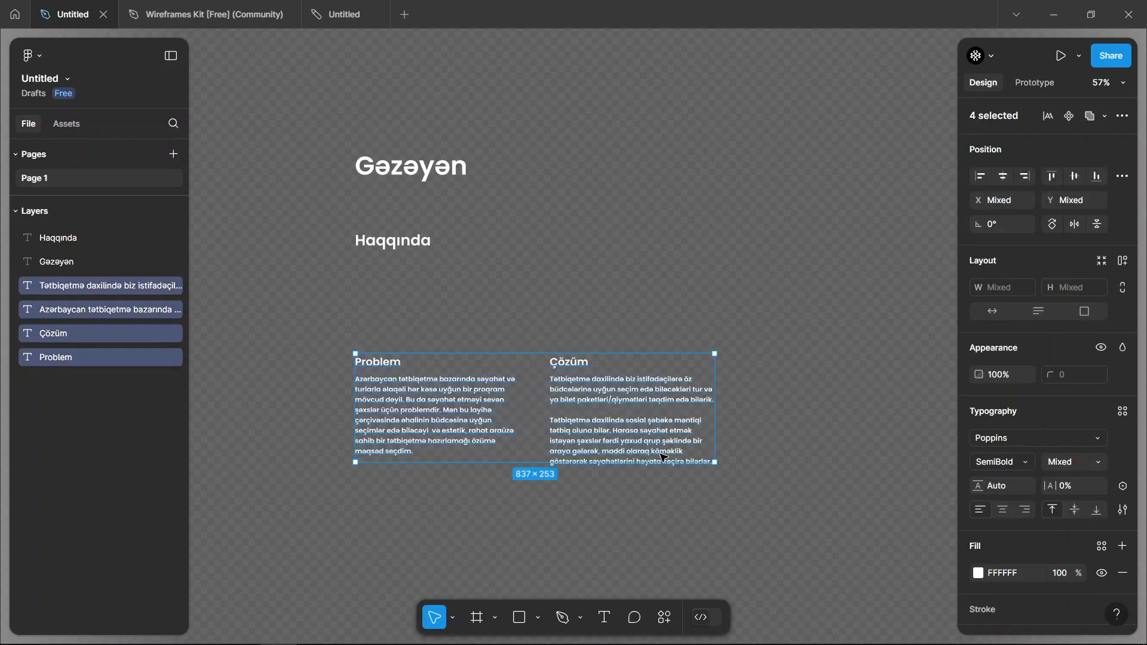
drag(568, 402, 553, 307)
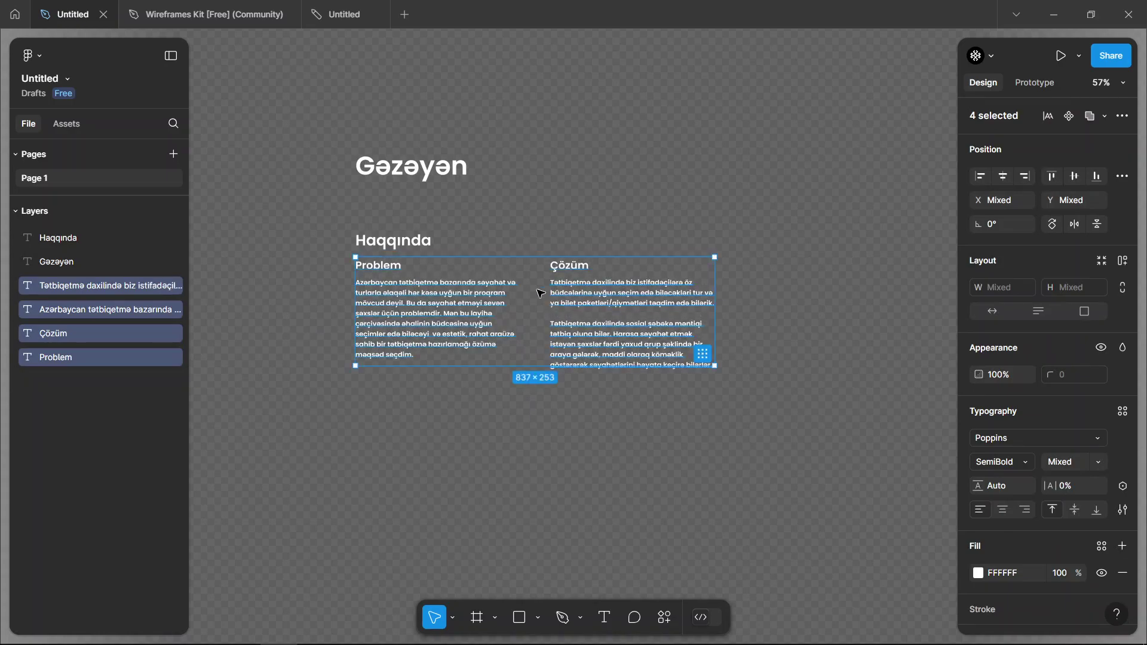
click(469, 200)
scroll(404, 214, up, 5)
scroll(279, 288, right, 1)
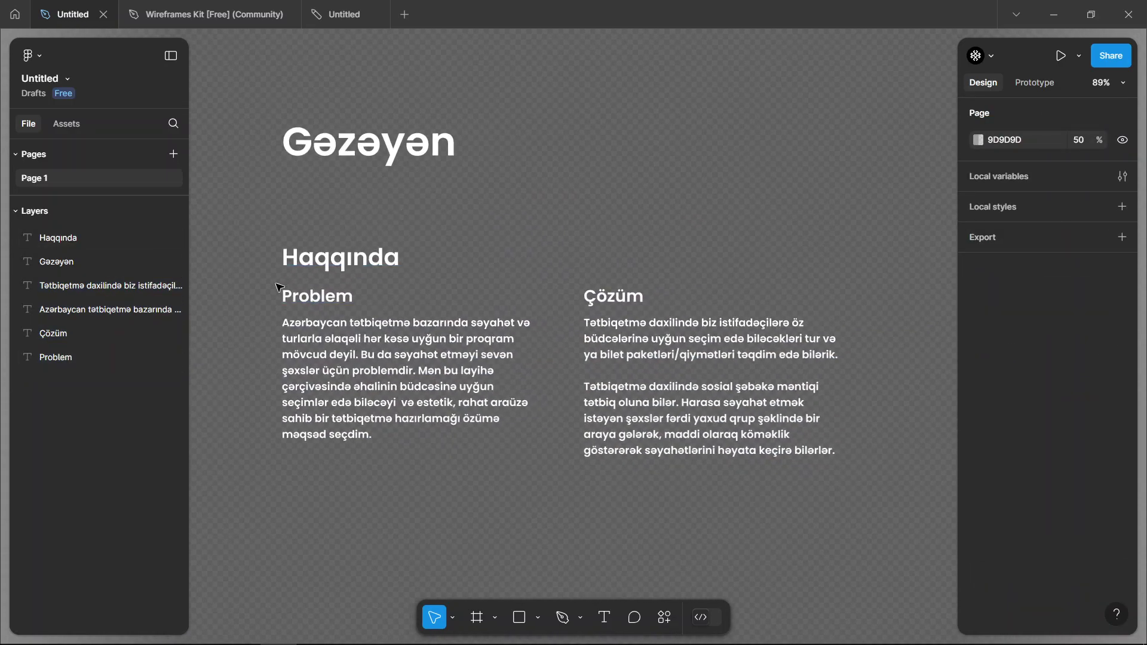
drag(261, 308, 598, 383)
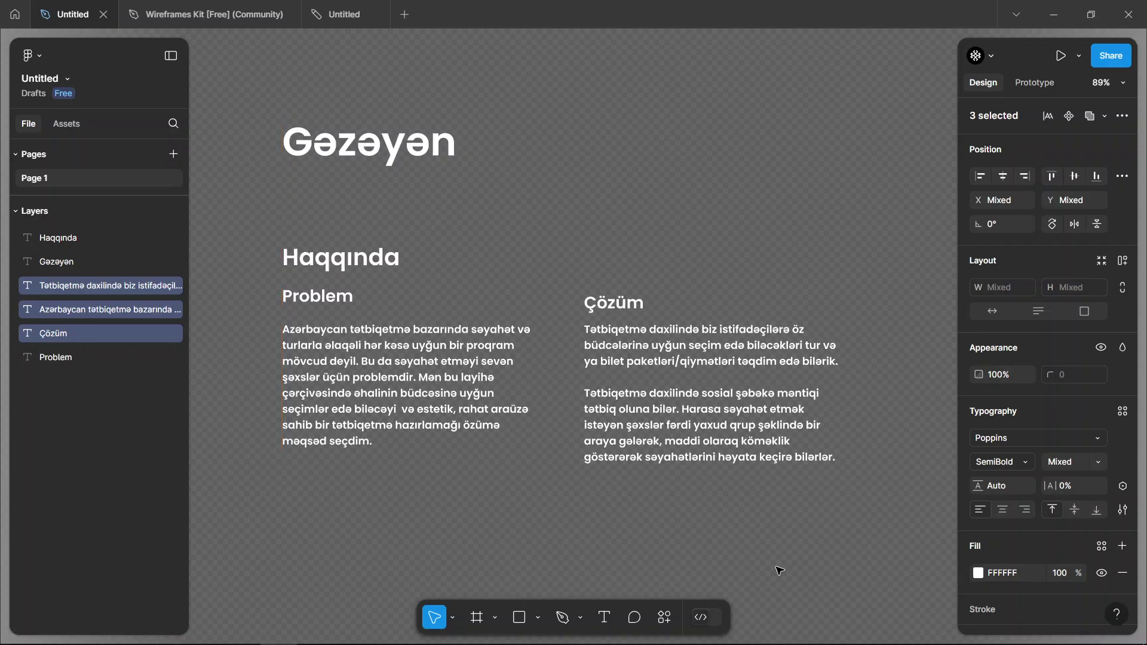
drag(312, 300, 312, 308)
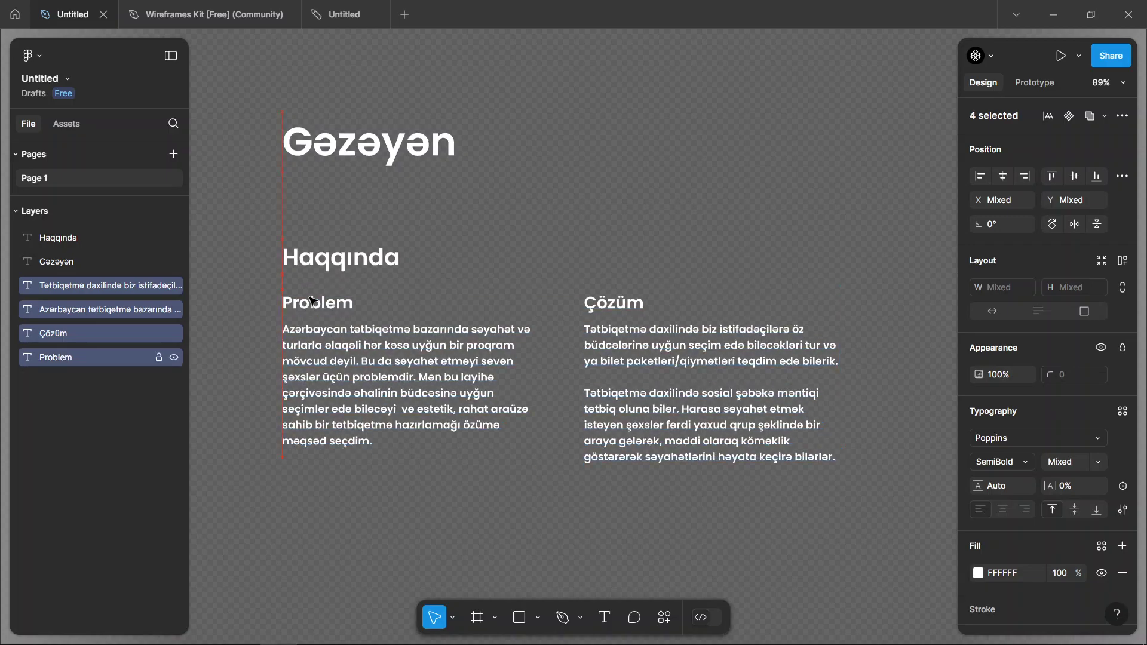
click(517, 233)
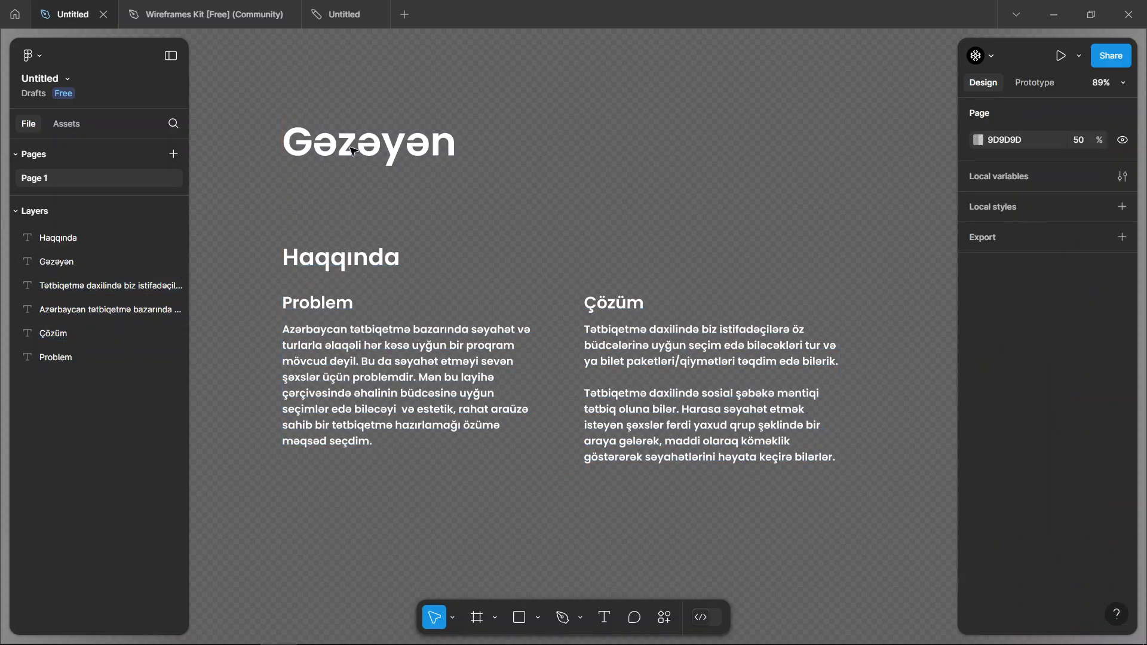
Step: Raise the Haqqında heading and lift the Gəzəyən title higher above the section
drag(354, 265, 356, 231)
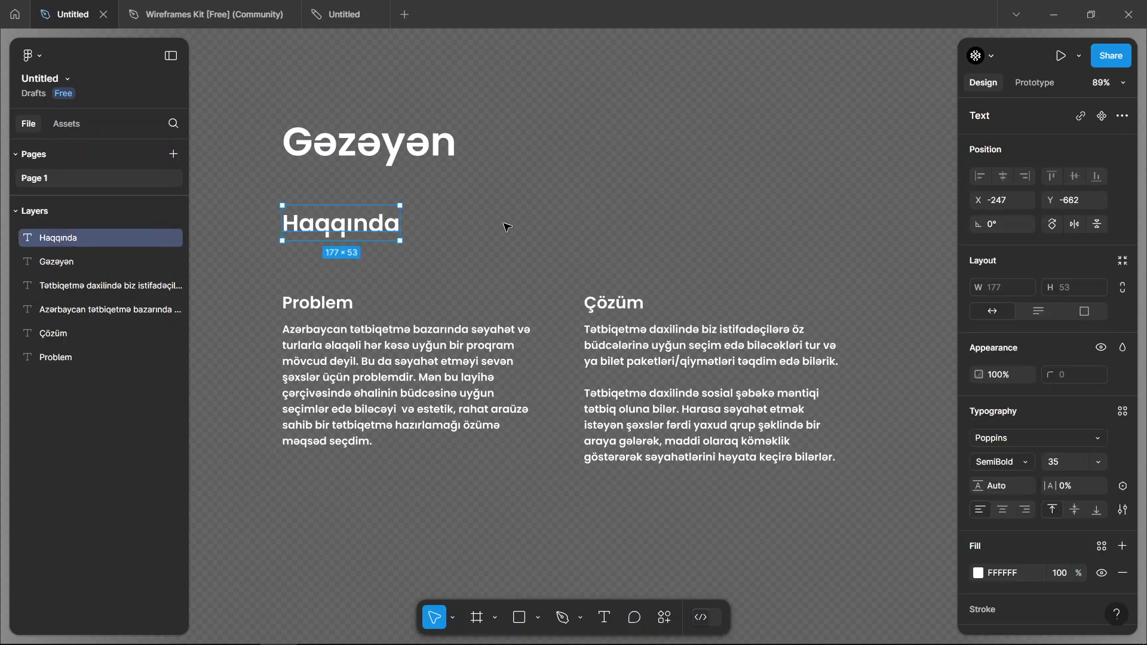
scroll(507, 226, down, 5)
scroll(573, 246, up, 3)
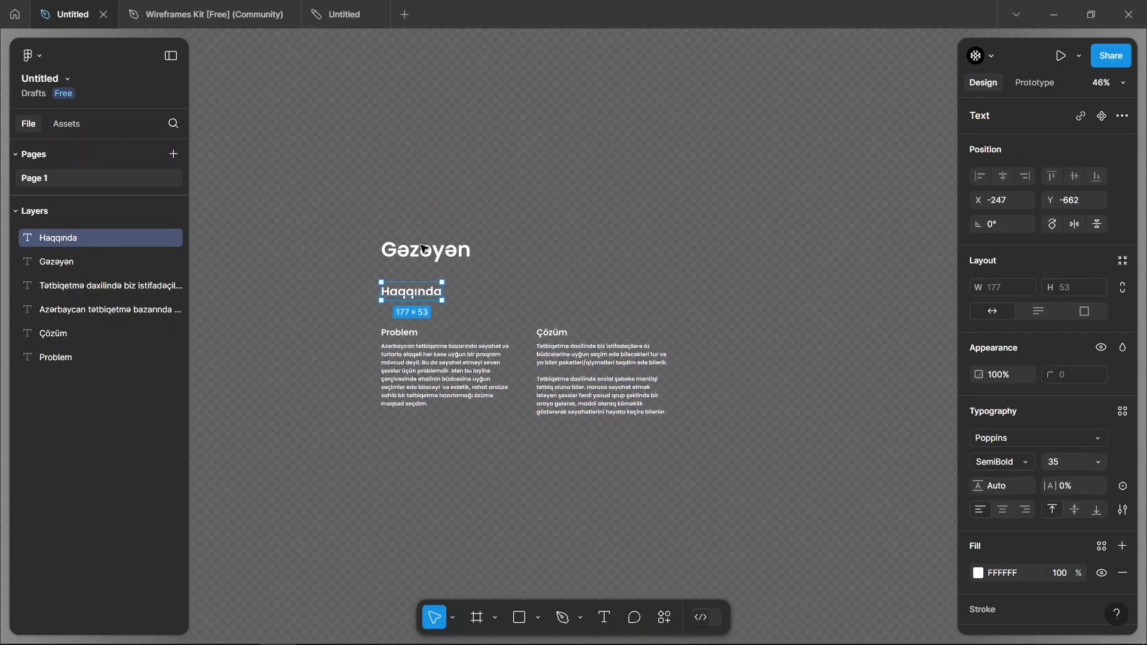
drag(442, 249, 442, 187)
click(540, 187)
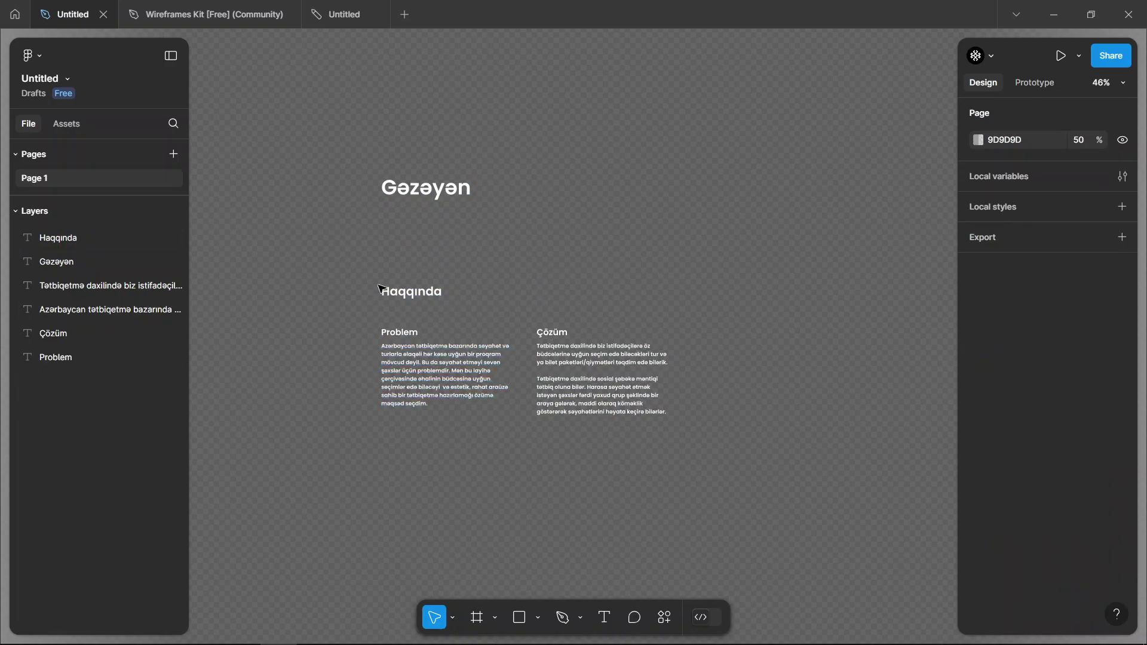
drag(521, 416, 691, 473)
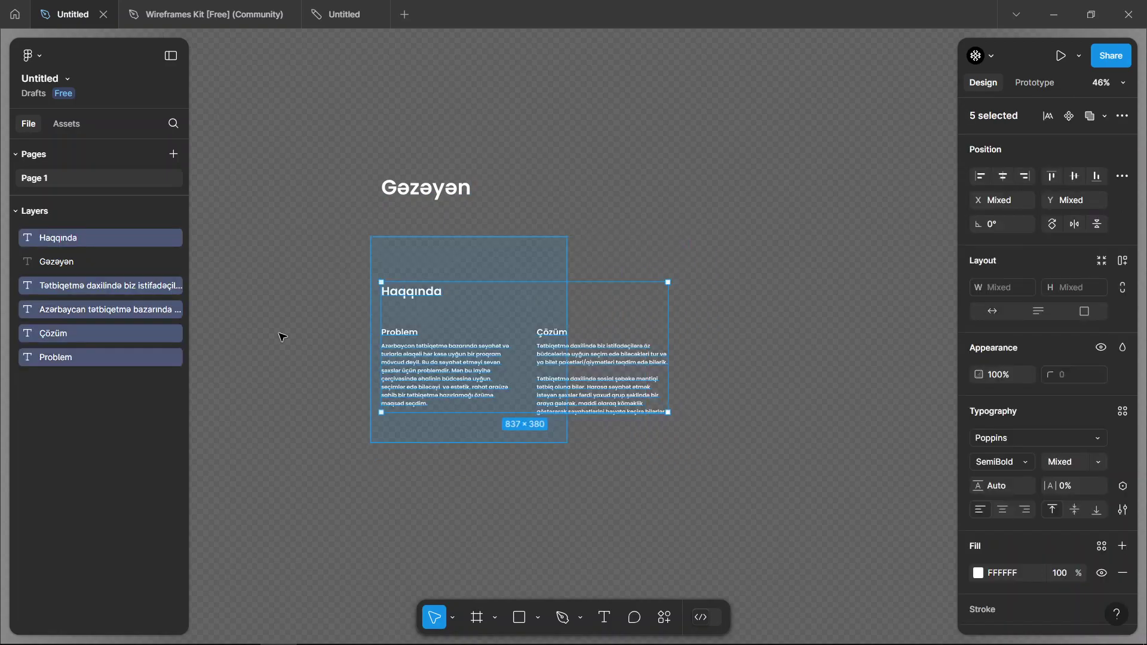
click(366, 245)
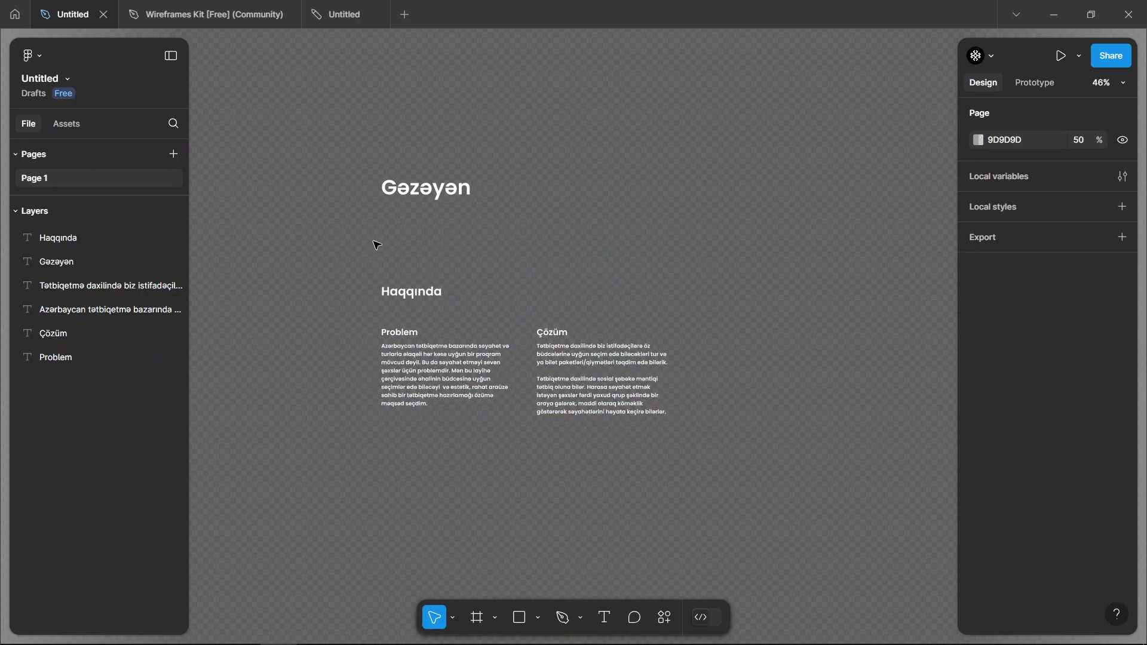
key(t)
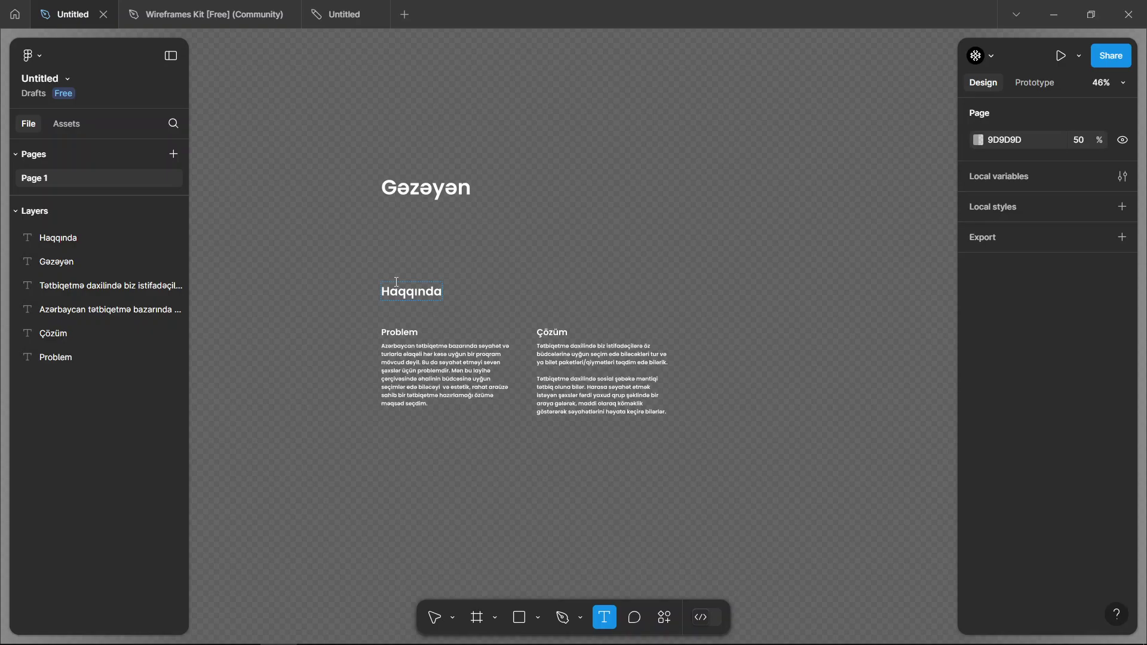
Step: Draw a gray rectangle behind the Haqqında section and duplicate it over the title area
key(r)
drag(353, 276, 698, 447)
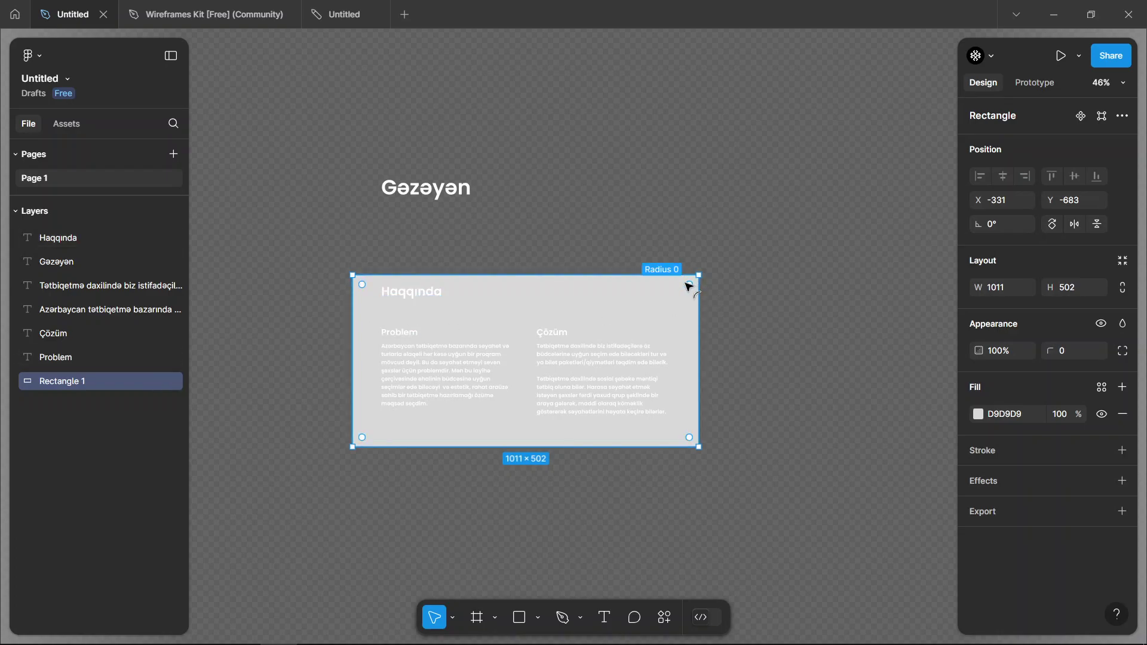
mouse_move(616, 332)
alt+mouse_down()
mouse_move(641, 169)
mouse_move(627, 150)
alt+mouse_up()
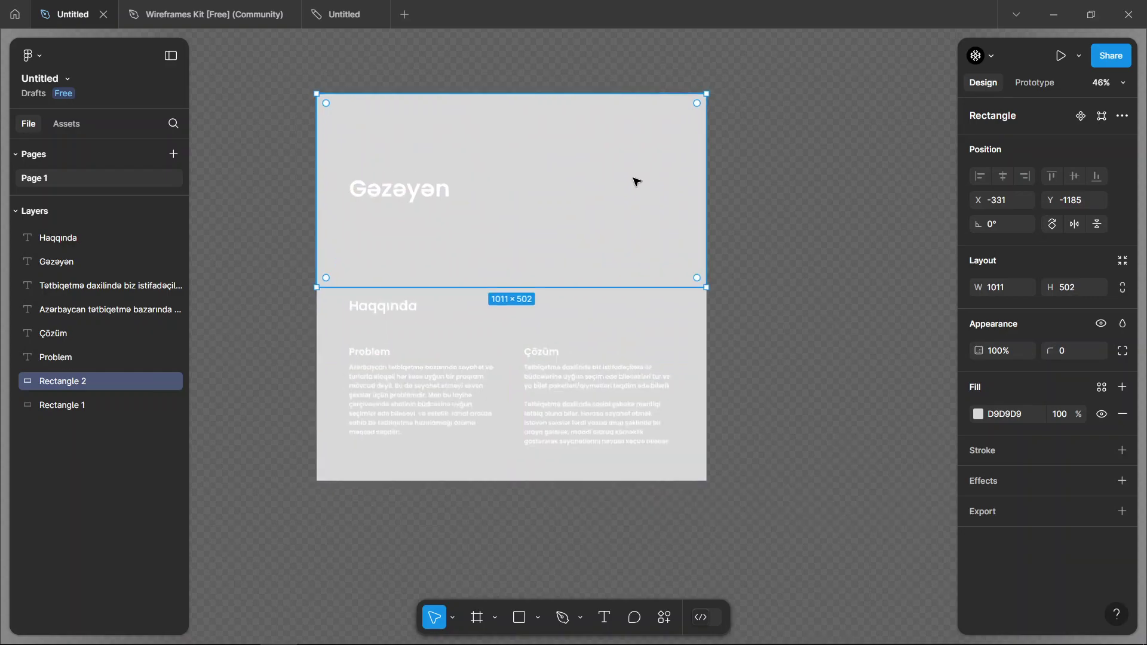
ctrl+scroll(636, 186, up, 5)
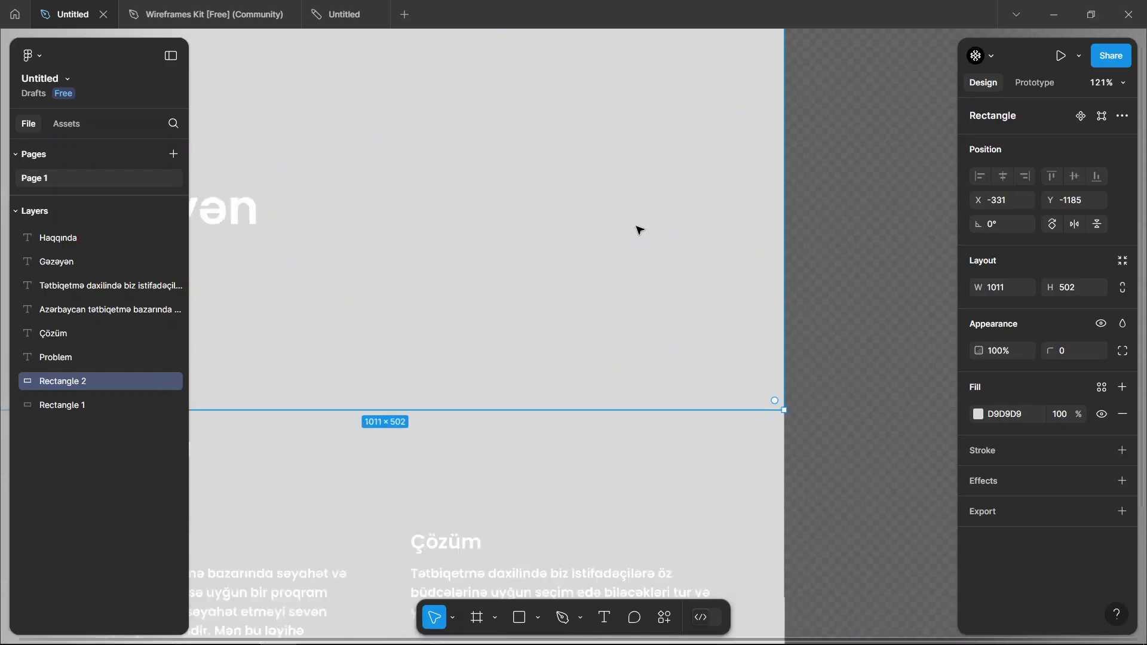
ctrl+scroll(638, 228, down, 7)
ctrl+scroll(614, 243, up, 4)
Step: Darken the lower rectangle and shrink the top one into a 133 px header holding the title
click(625, 327)
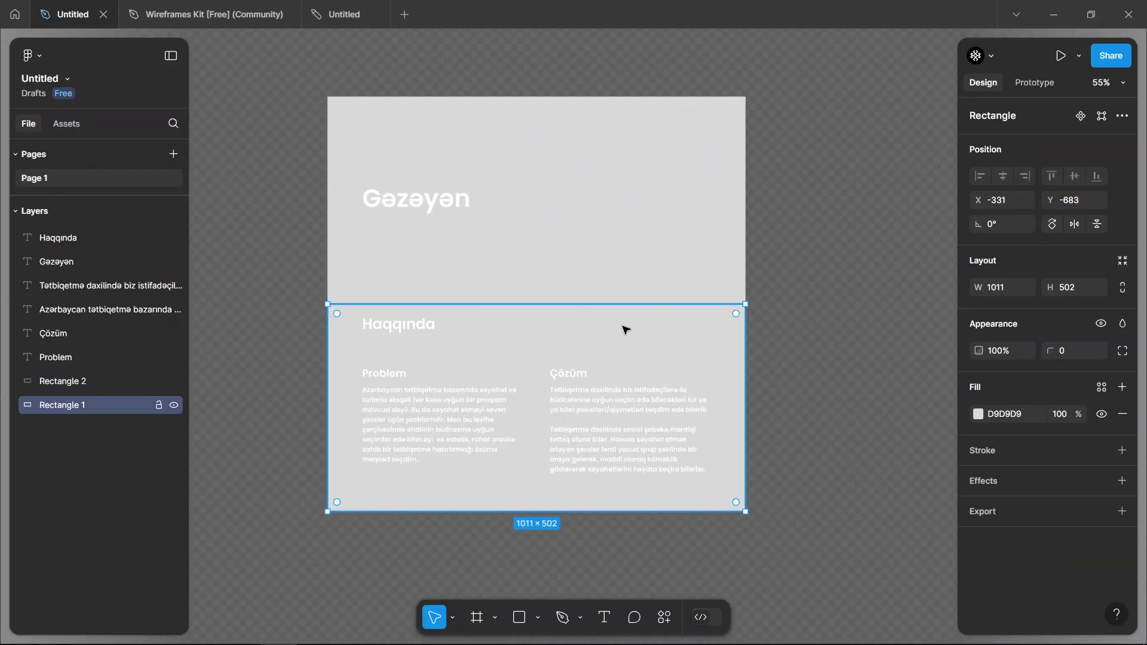
click(979, 415)
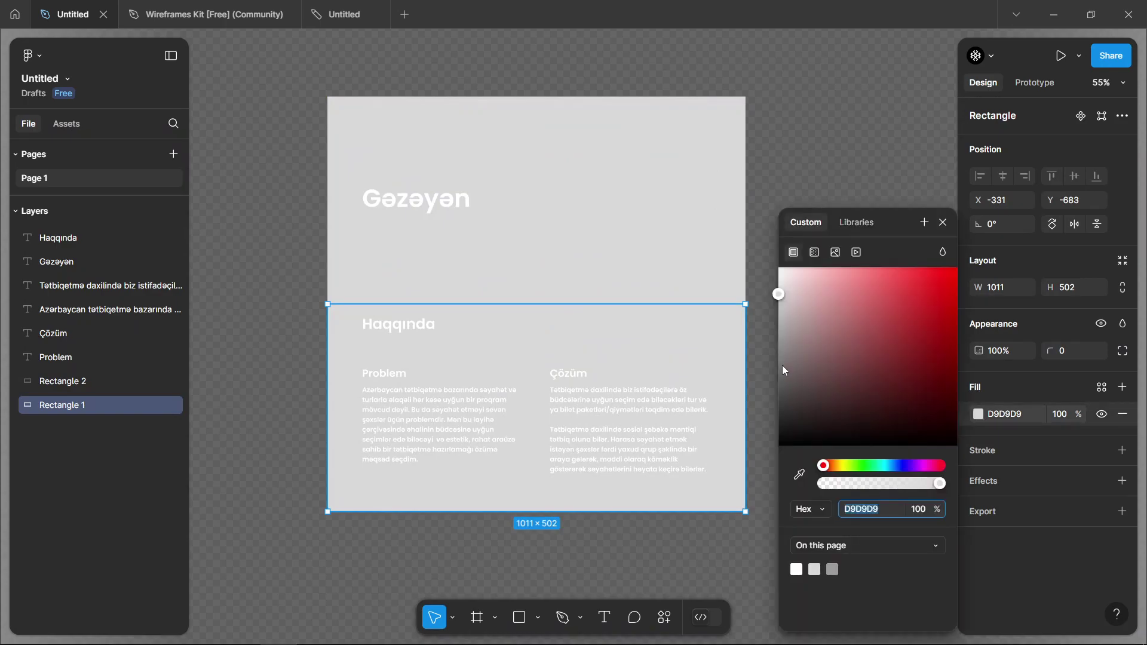
drag(785, 370, 779, 410)
click(590, 185)
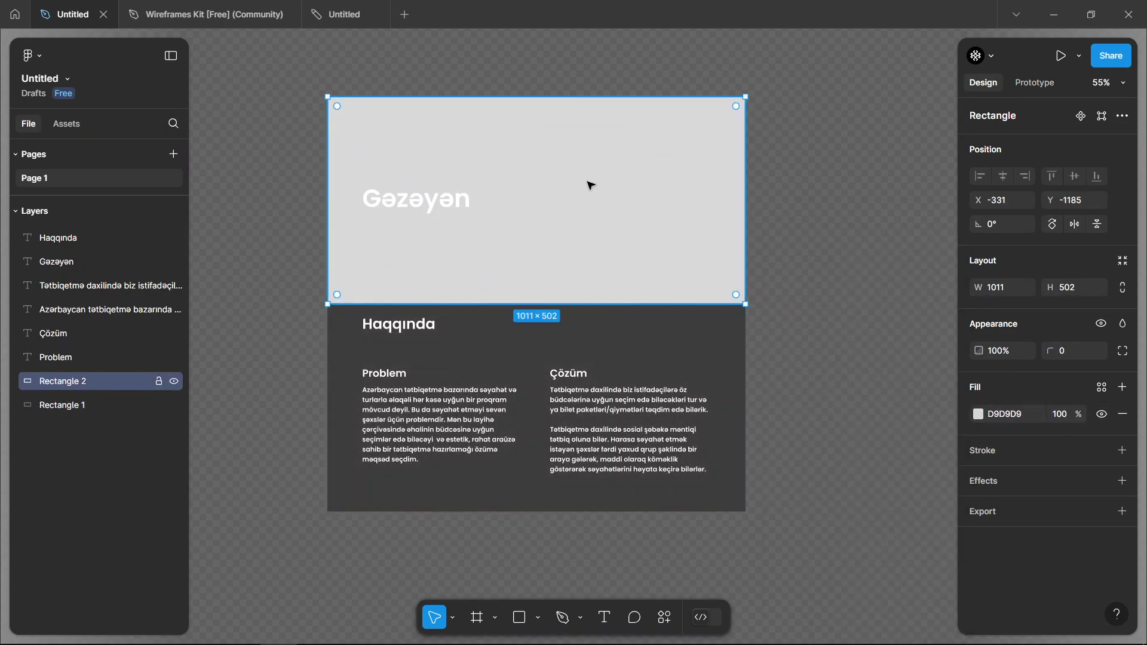
drag(539, 97, 524, 251)
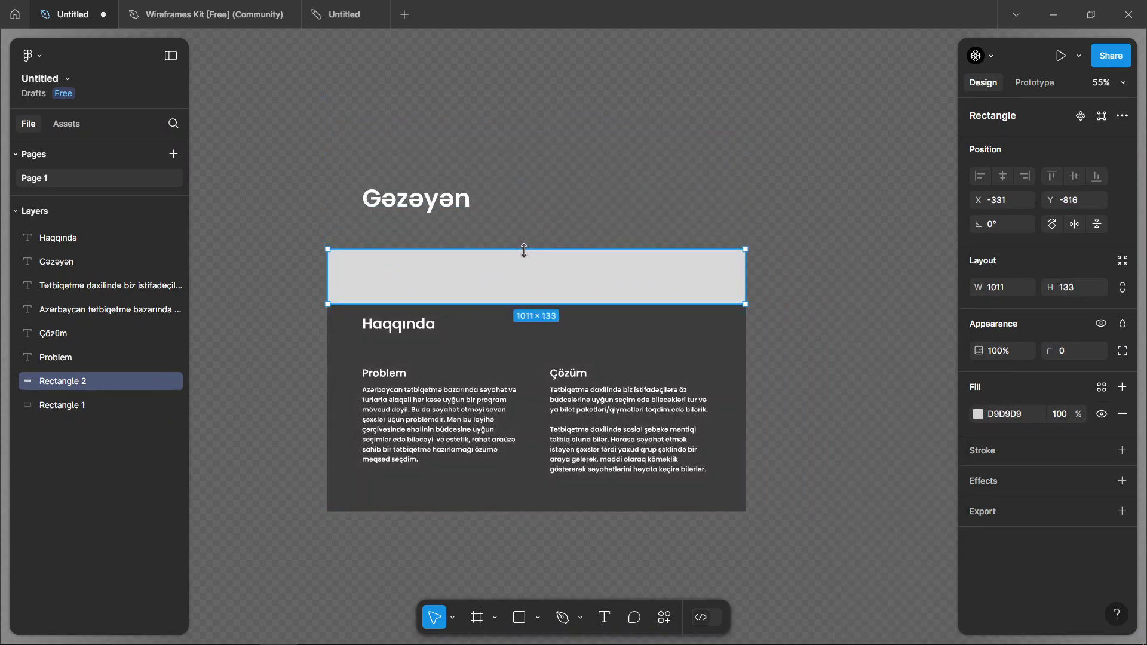
drag(459, 213, 449, 291)
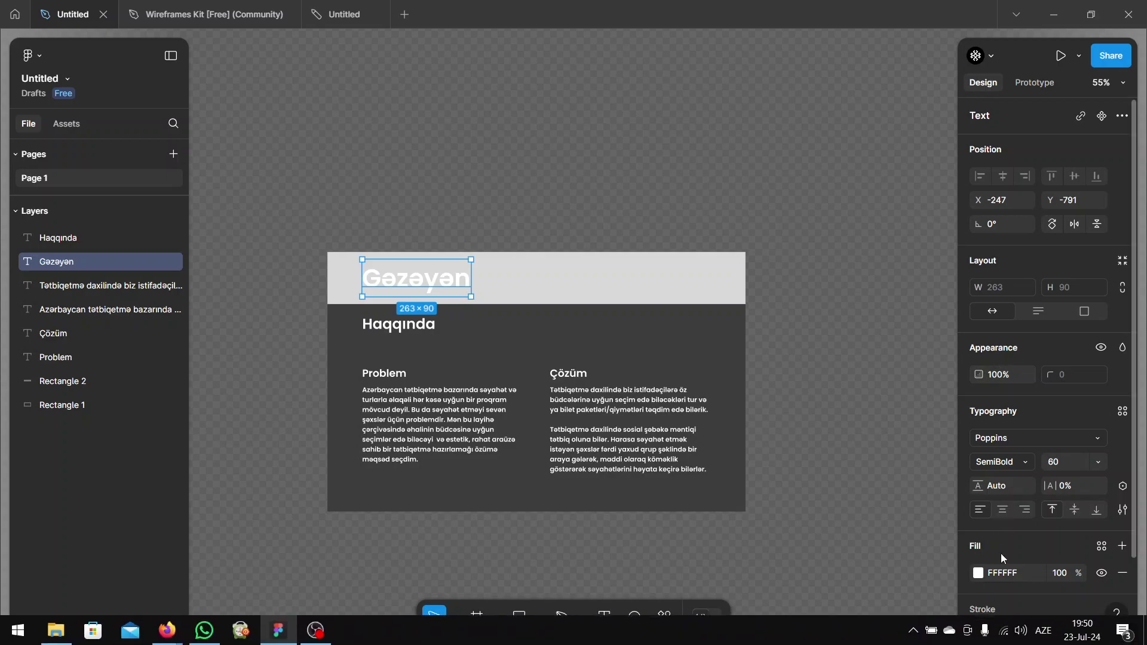
Step: Color the Gəzəyən title orange (FF8400)
click(978, 574)
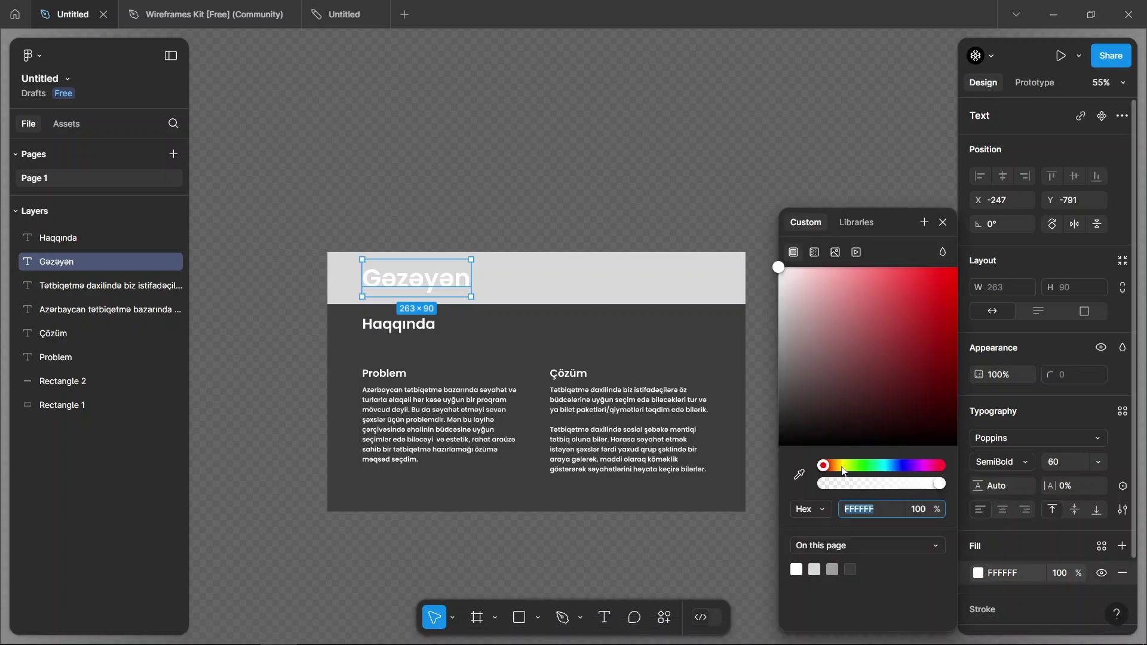
drag(843, 467, 839, 471)
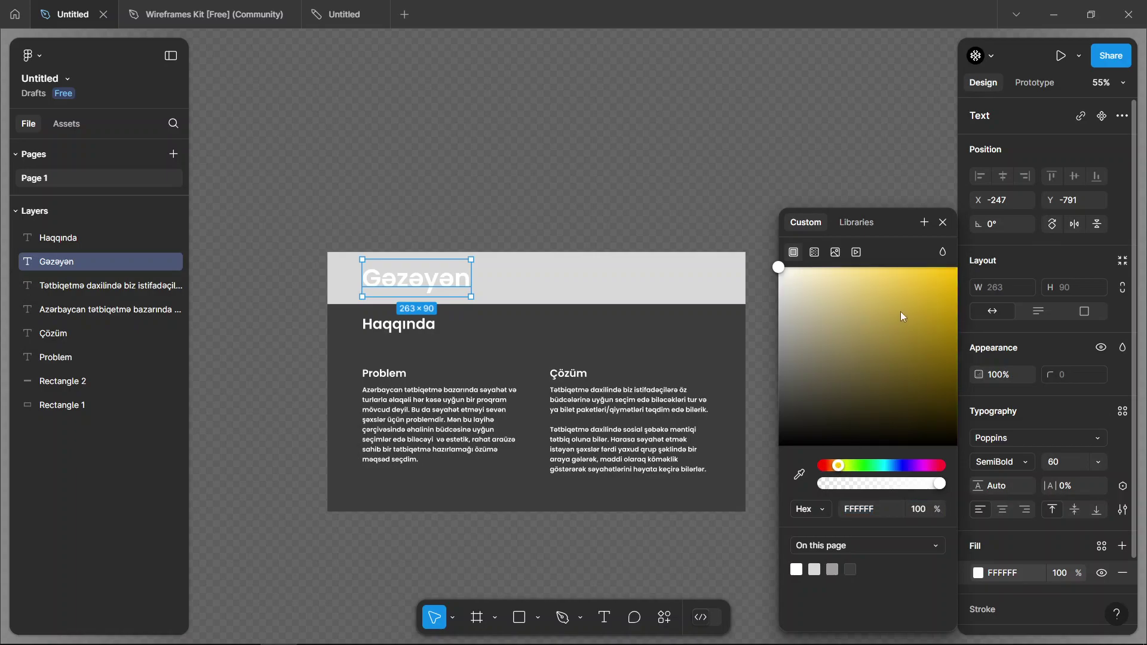
mouse_move(902, 316)
mouse_down()
mouse_move(904, 297)
mouse_move(1038, 259)
mouse_up()
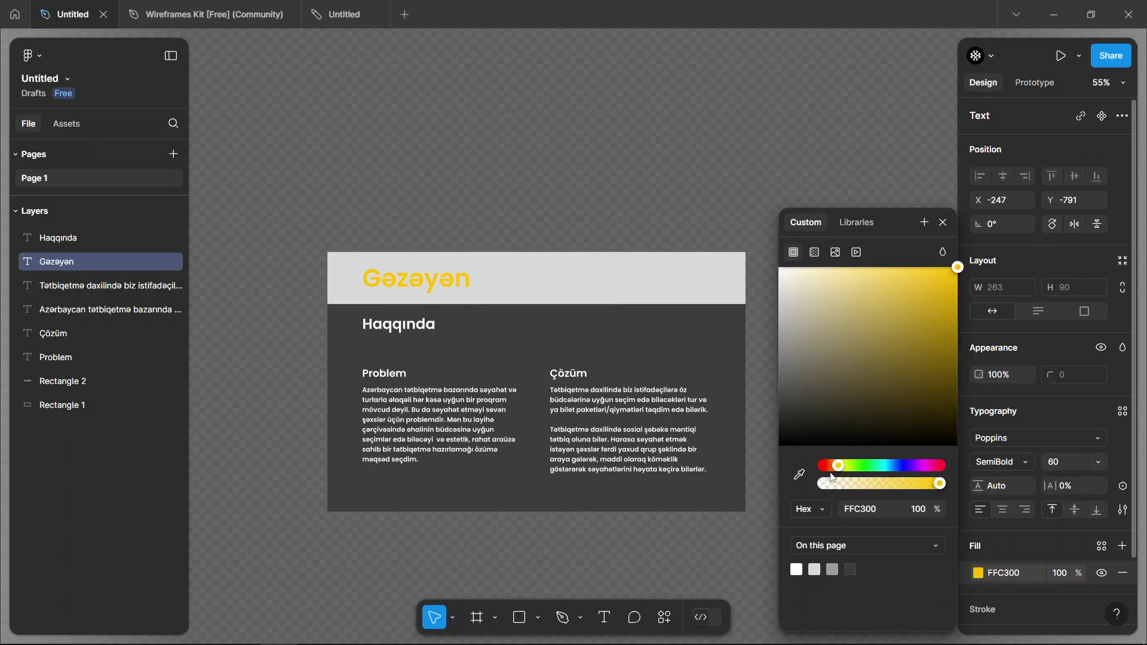
drag(839, 466, 835, 467)
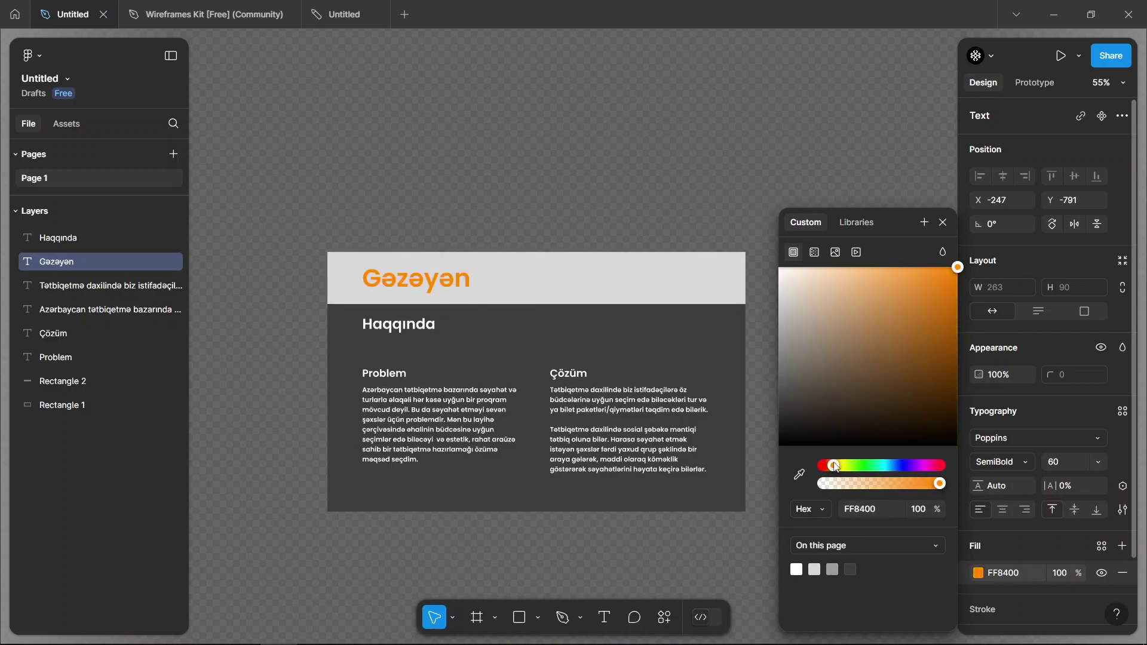
click(358, 224)
Step: Shorten the dark section from its top and move the header strip down to meet it
scroll(354, 227, down, 2)
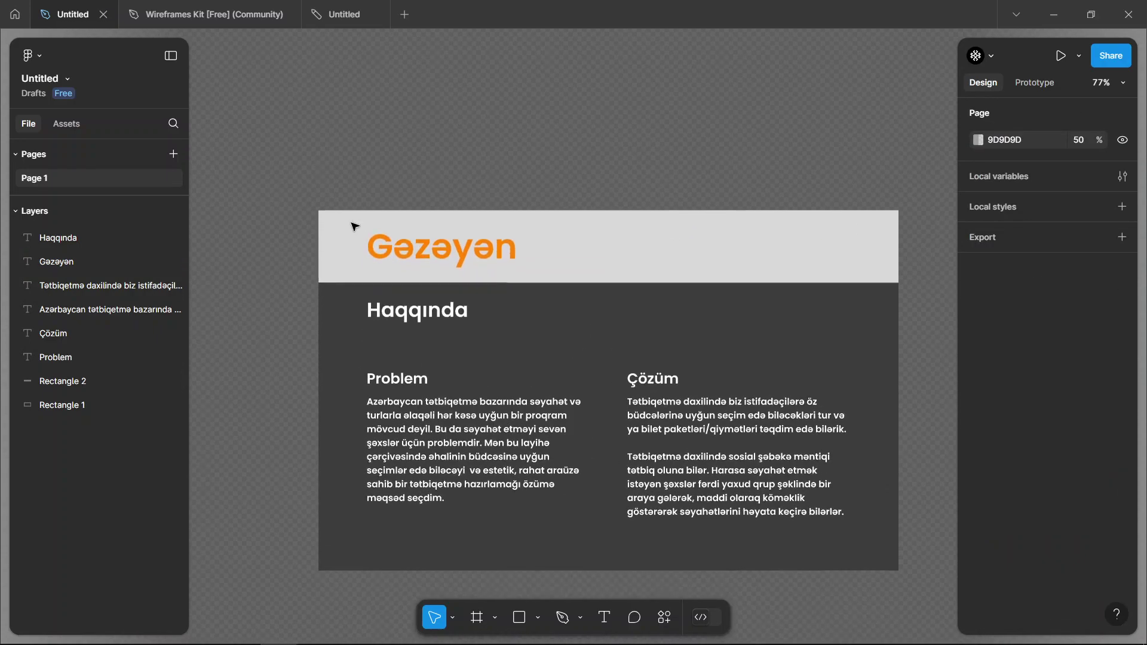
ctrl+scroll(448, 146, up, 1)
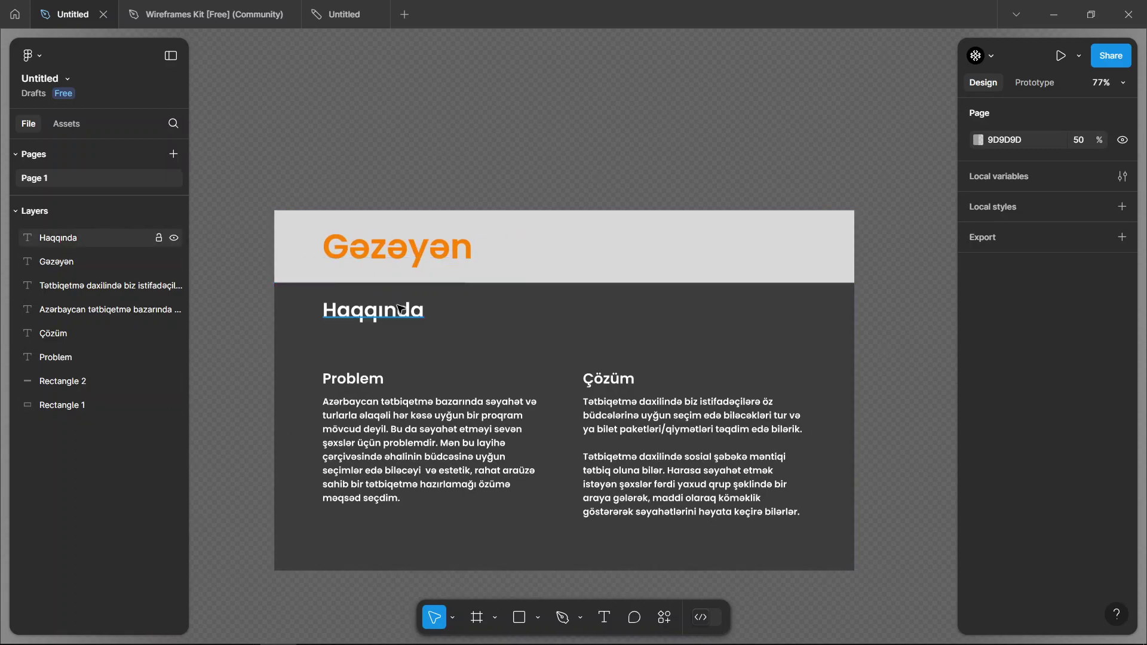
drag(390, 308, 389, 332)
click(558, 248)
drag(515, 174, 477, 249)
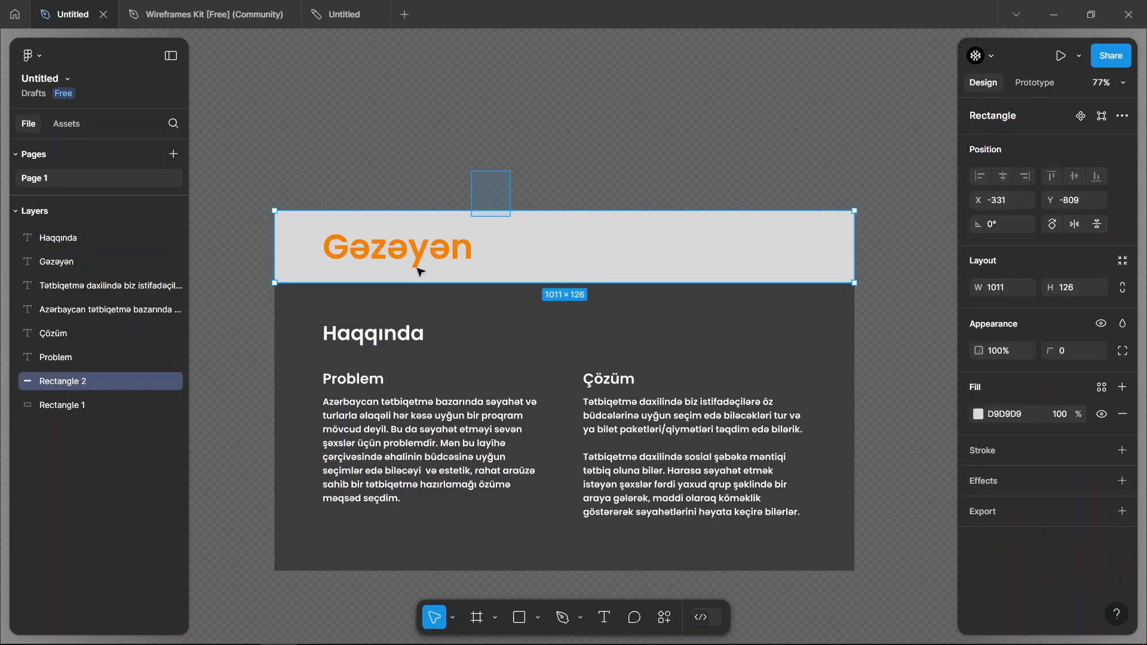
click(542, 295)
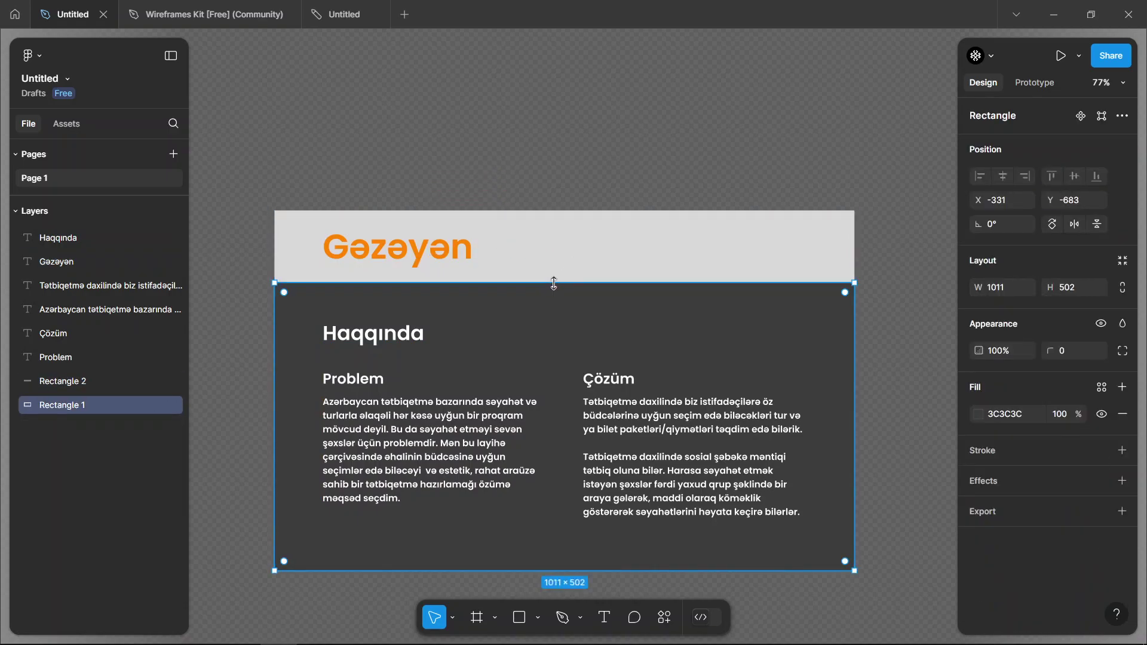
drag(554, 283, 554, 307)
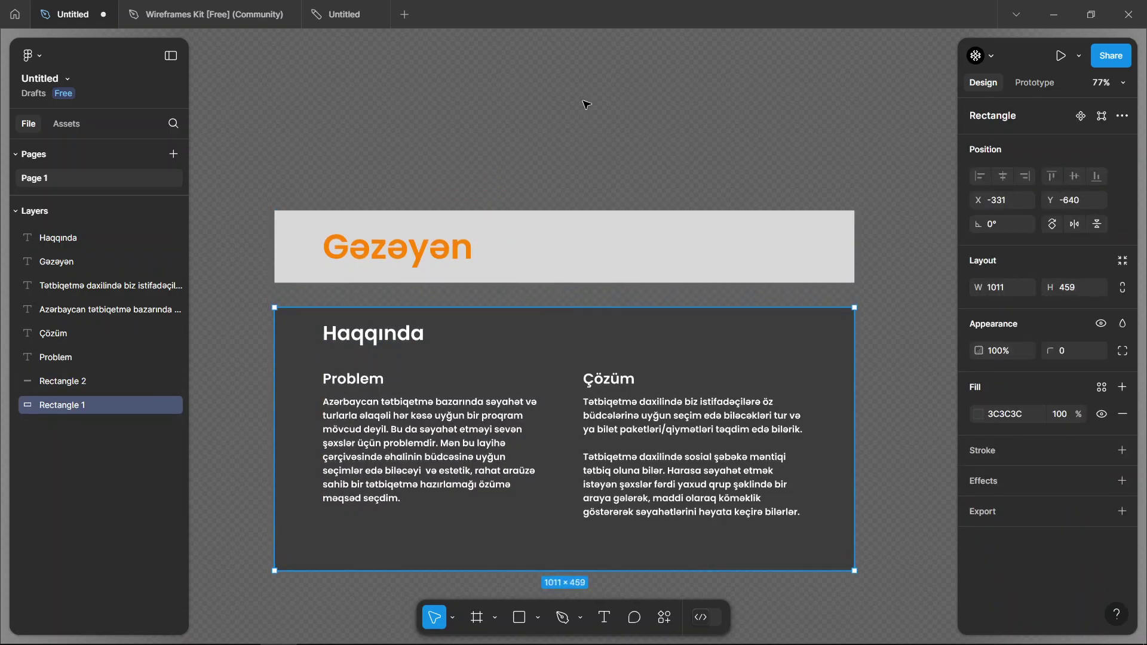
drag(586, 102, 424, 259)
drag(553, 243, 551, 263)
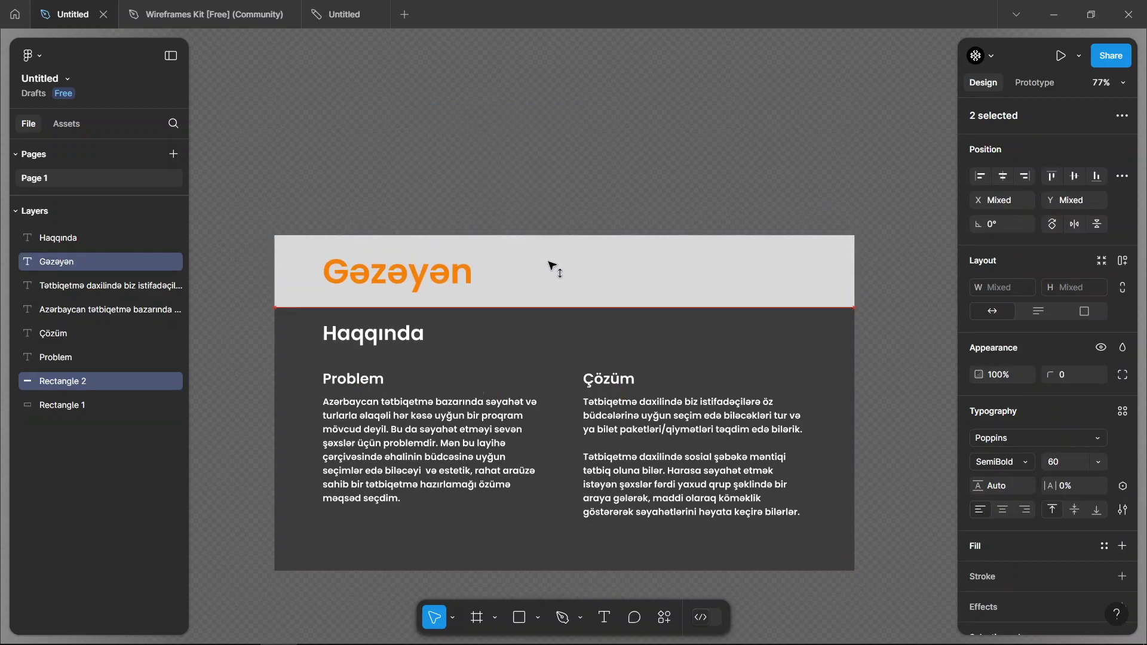
click(532, 160)
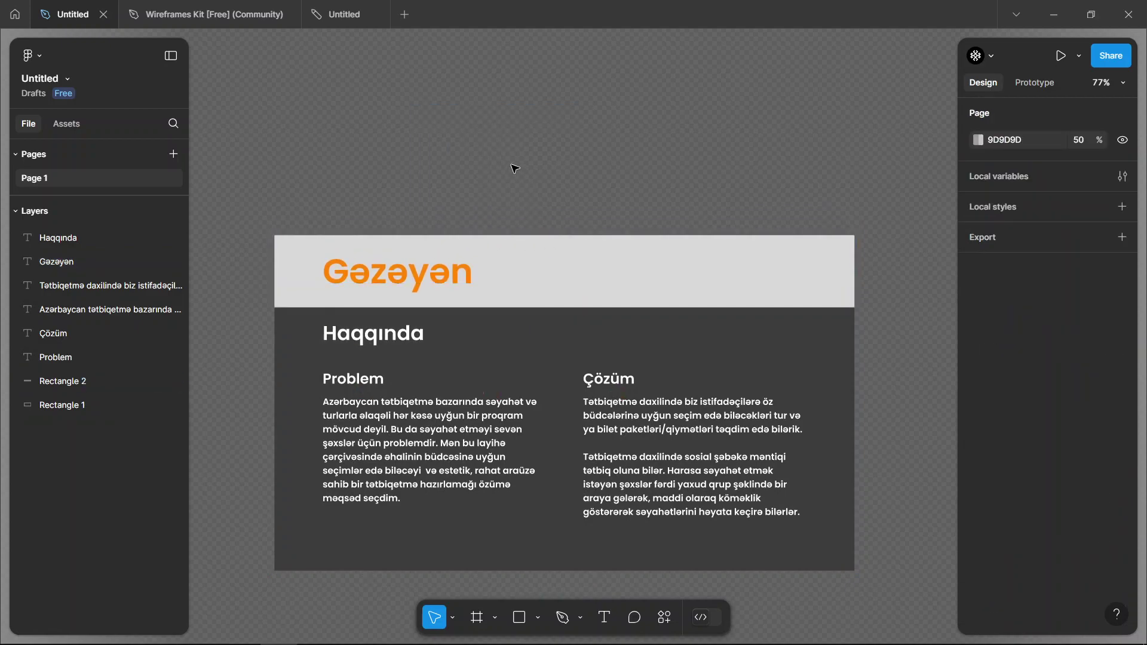
Step: Shift the Gəzəyən title slightly to the right
scroll(505, 150, down, 2)
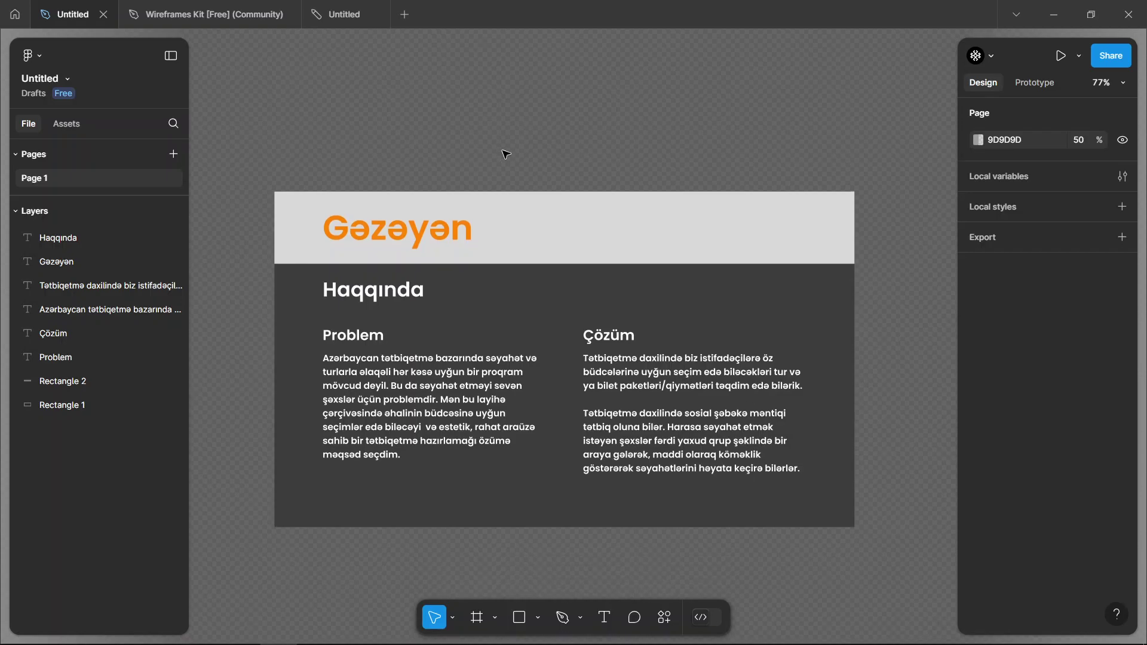
ctrl+scroll(506, 155, down, 2)
ctrl+scroll(506, 155, down, 2)
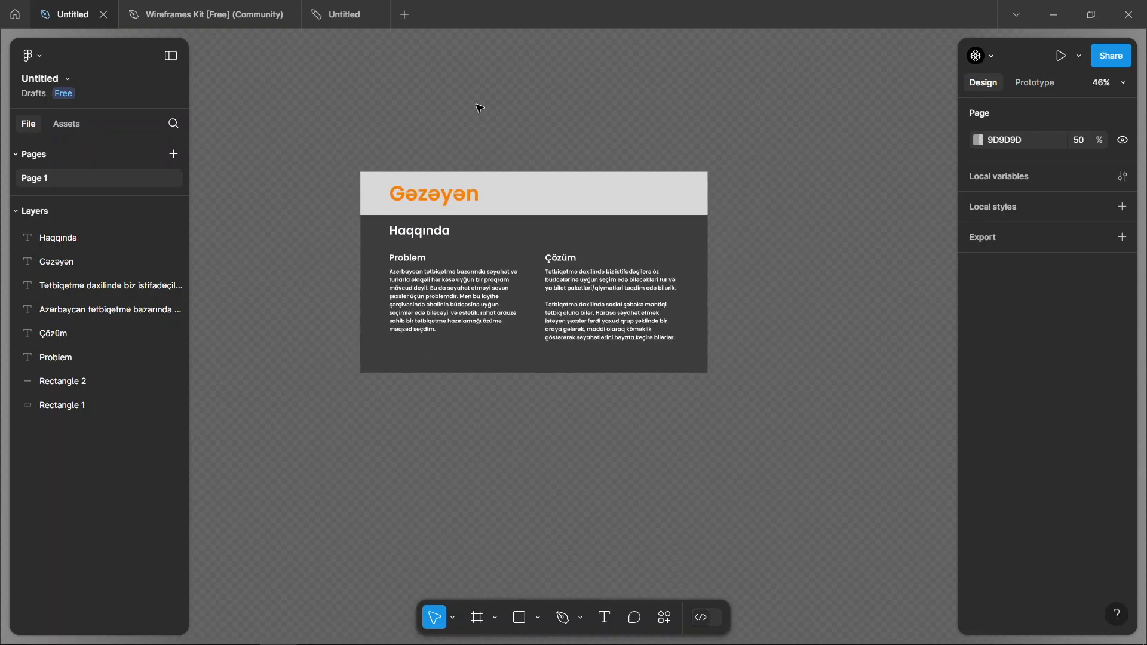
scroll(478, 107, up, 2)
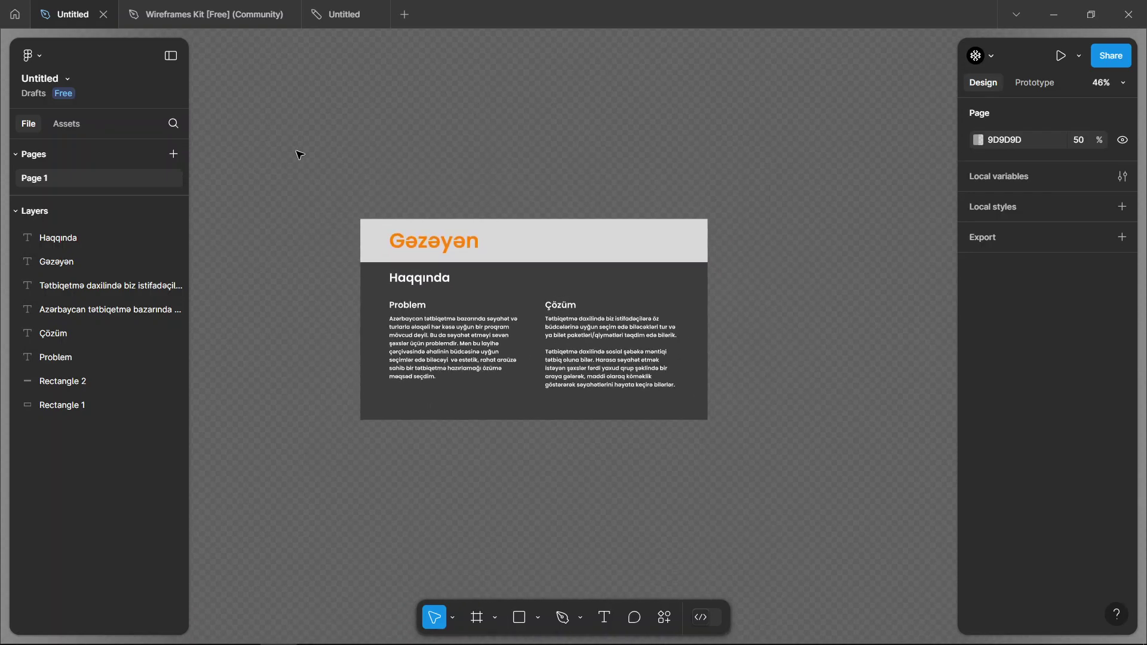
ctrl+scroll(494, 243, up, 3)
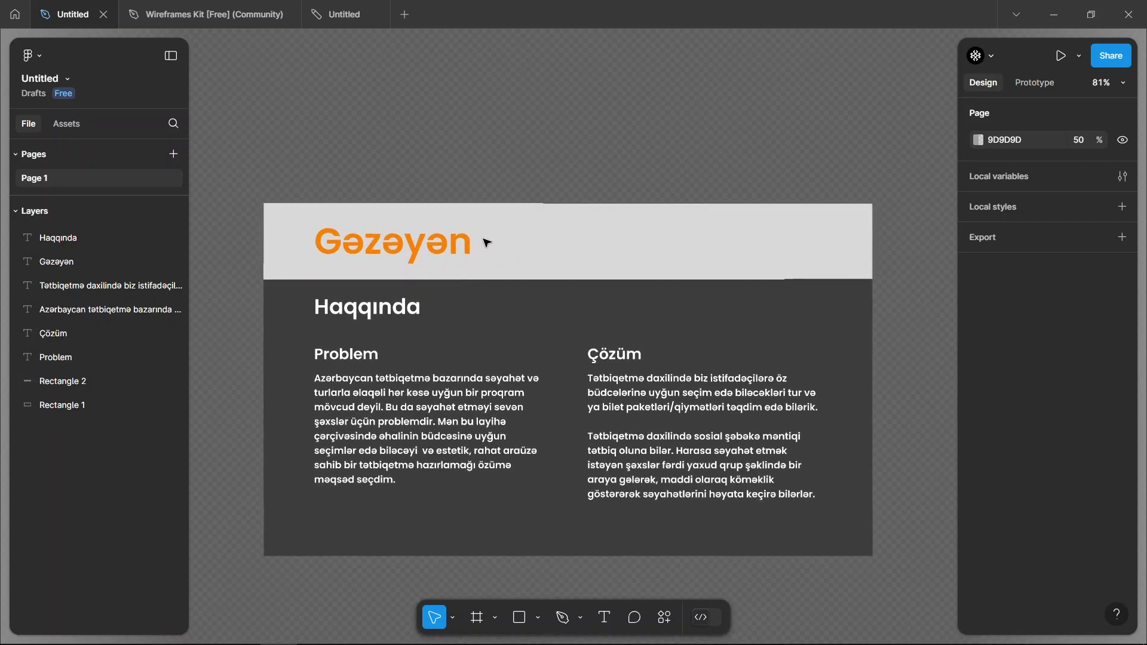
drag(408, 242, 441, 241)
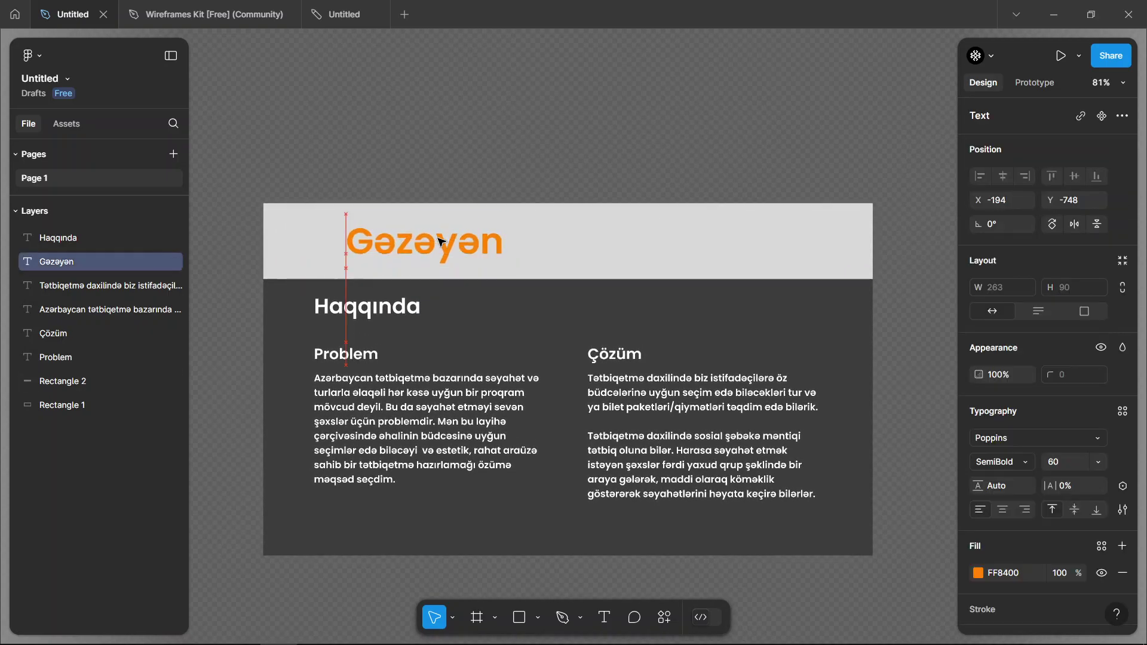
Step: Import the 24×24 material-symbols:travel airplane icon found by searching 'travel' in Iconify
right_click(335, 110)
mouse_move(411, 239)
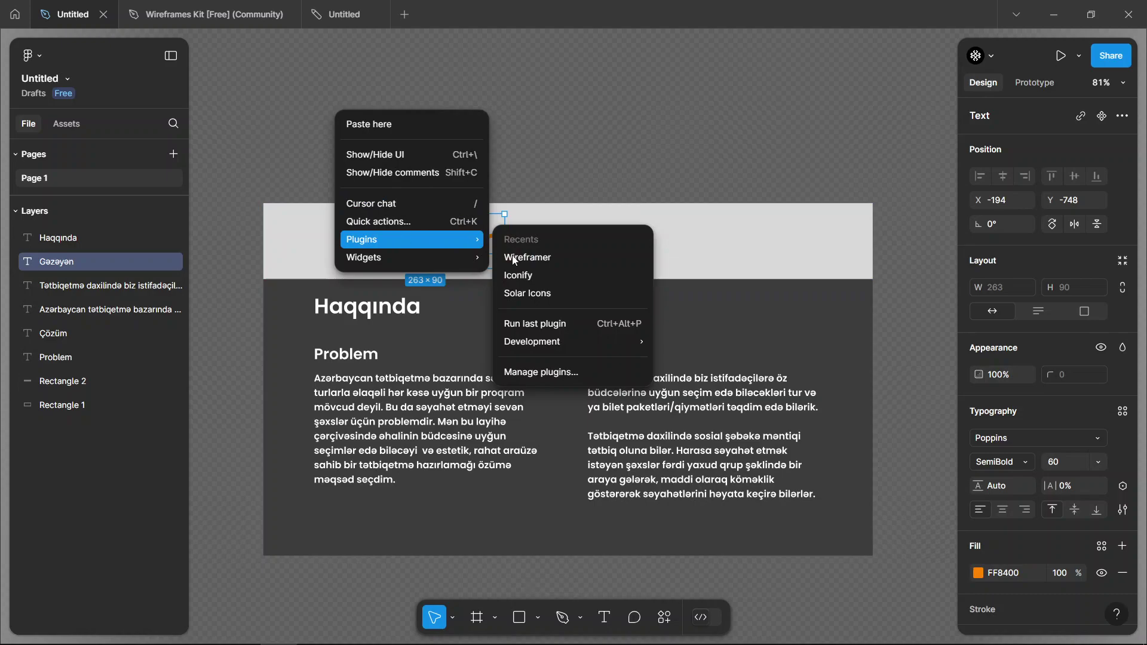
click(530, 275)
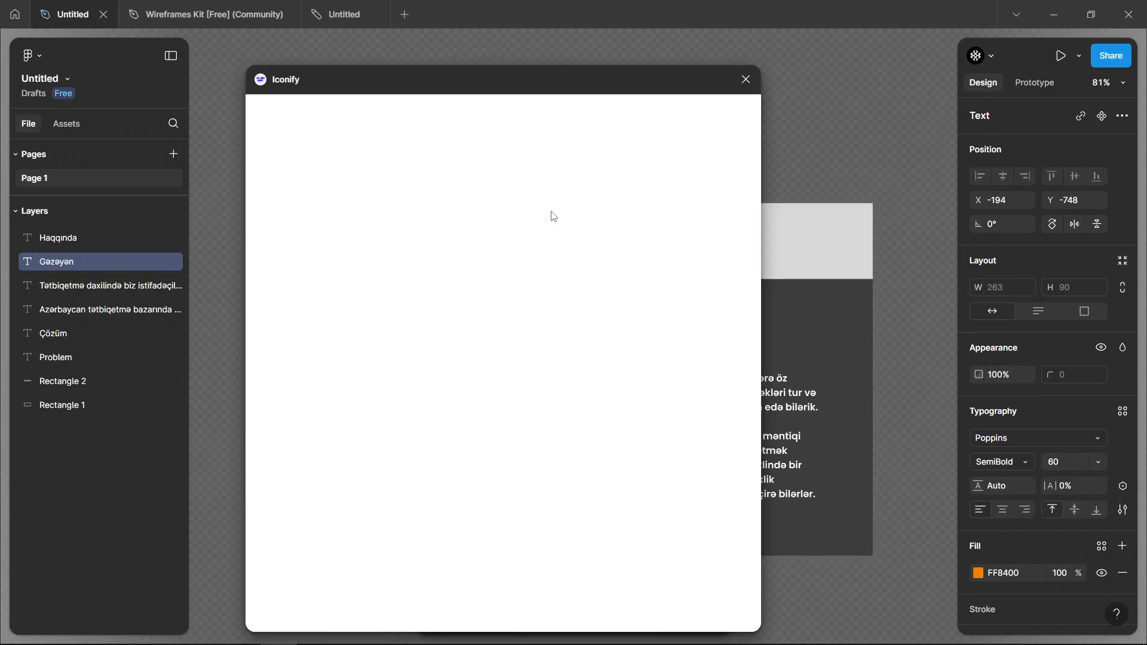
drag(497, 75, 637, 75)
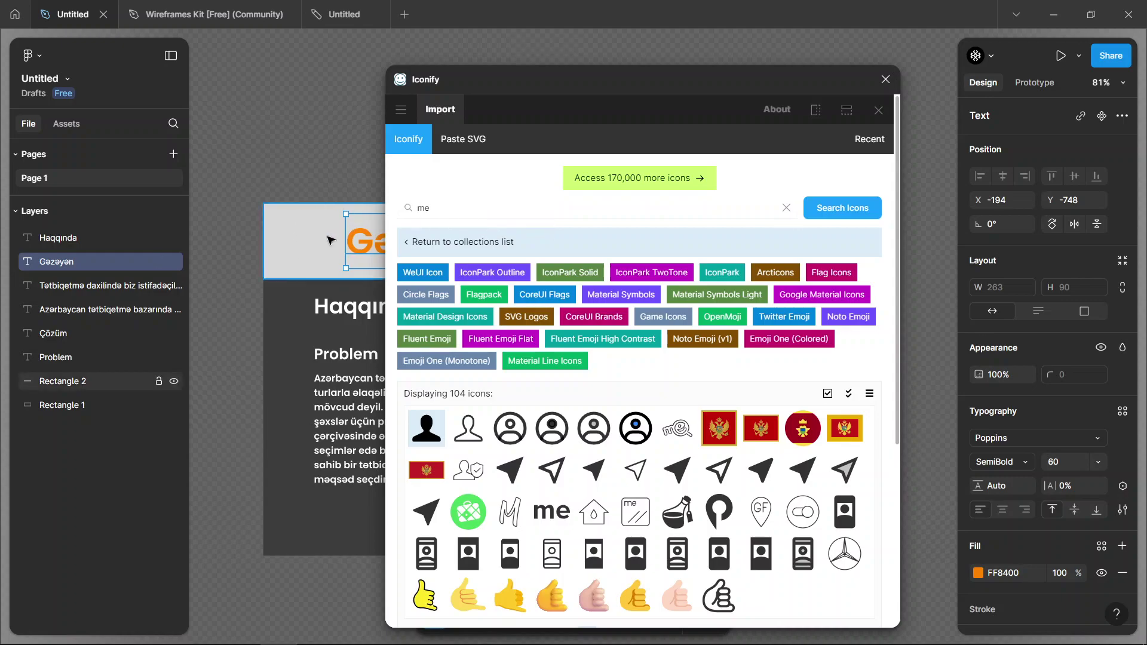
click(438, 213)
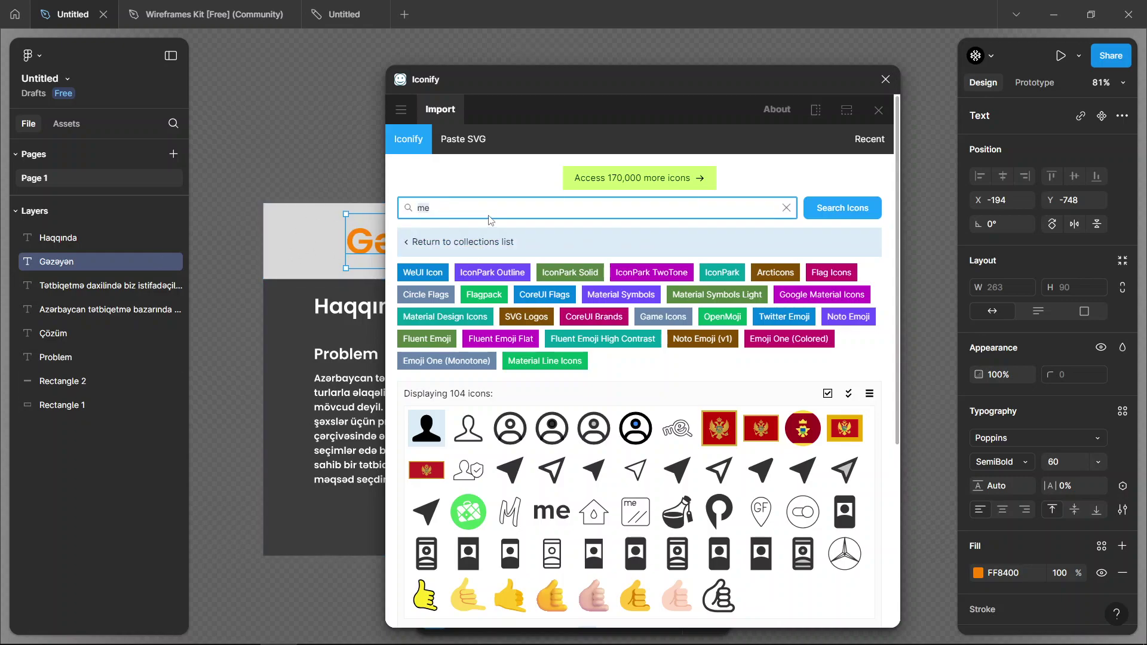
text(tra)
text(vel)
key(Return)
click(426, 361)
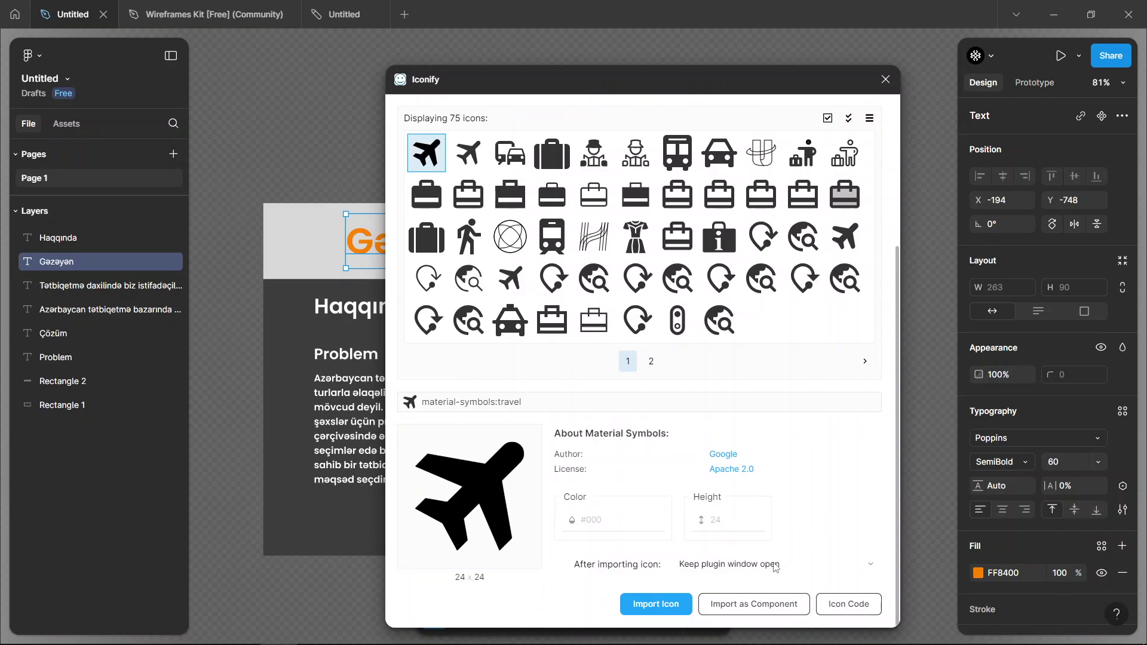
click(663, 608)
click(886, 79)
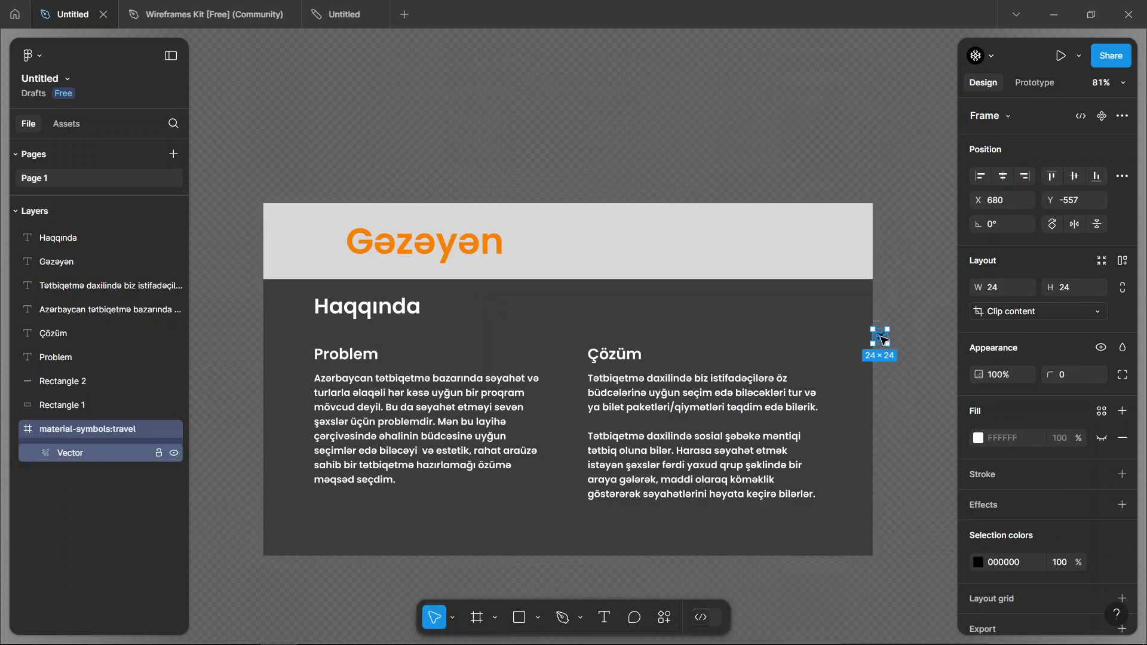
Step: Place the airplane icon beside the title, ungroup it and resize it to 60×60
drag(880, 336, 327, 252)
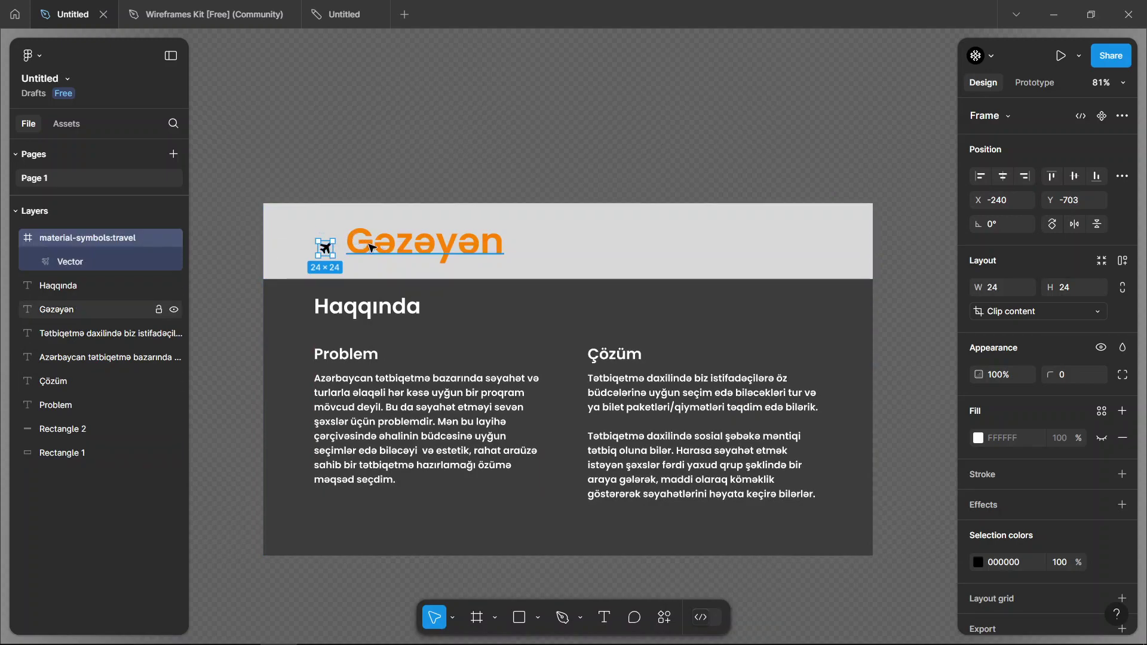
key(ctrl+shift+g)
drag(332, 249, 357, 233)
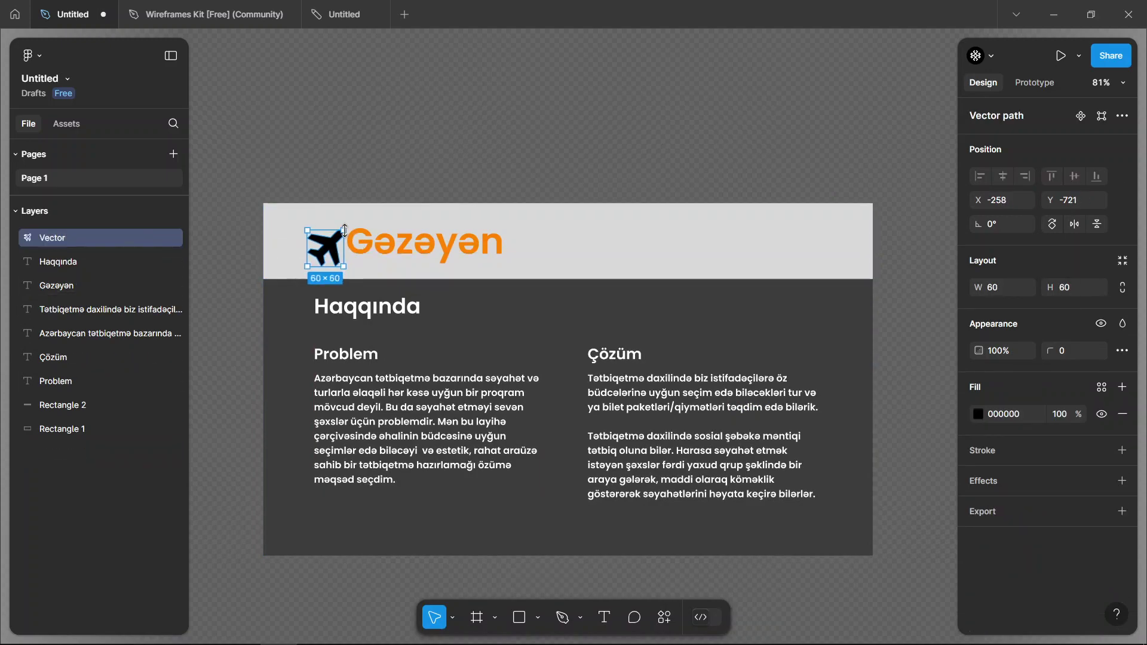
Step: Color the icon with the title's orange and align both on vertical centres
key(i)
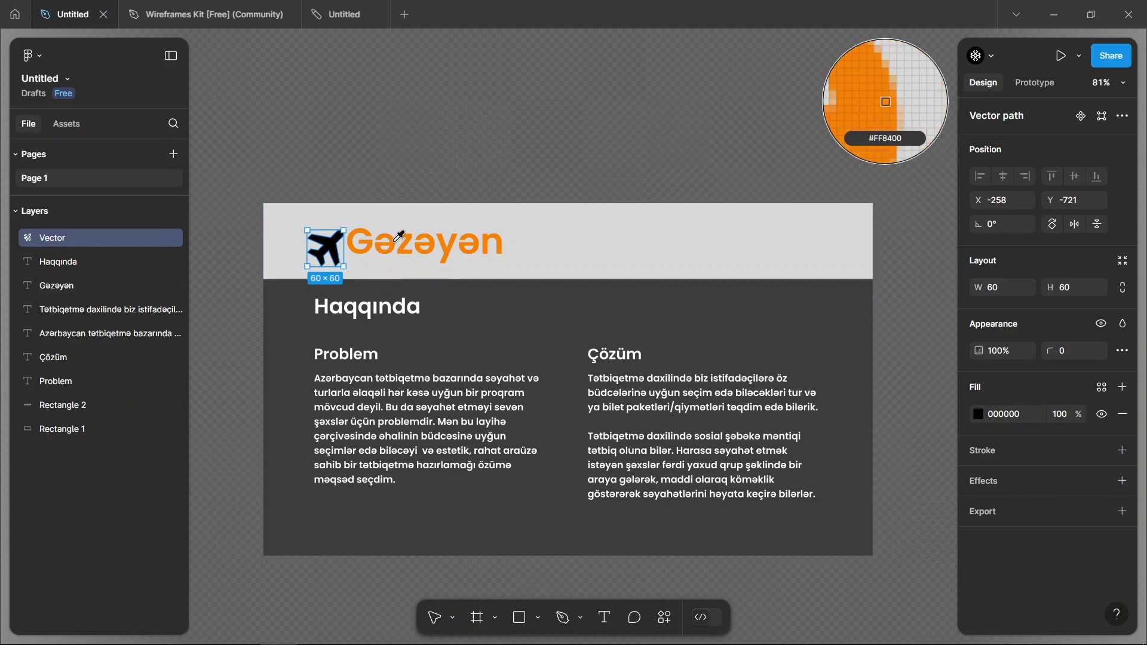
click(396, 245)
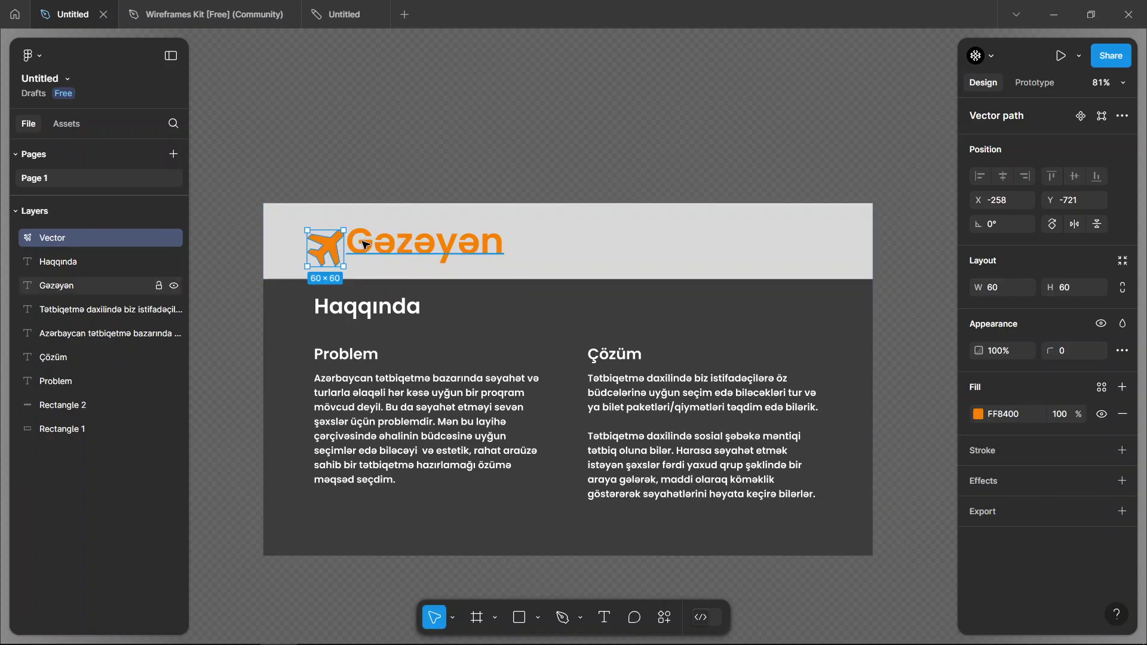
shift+click(366, 245)
click(610, 115)
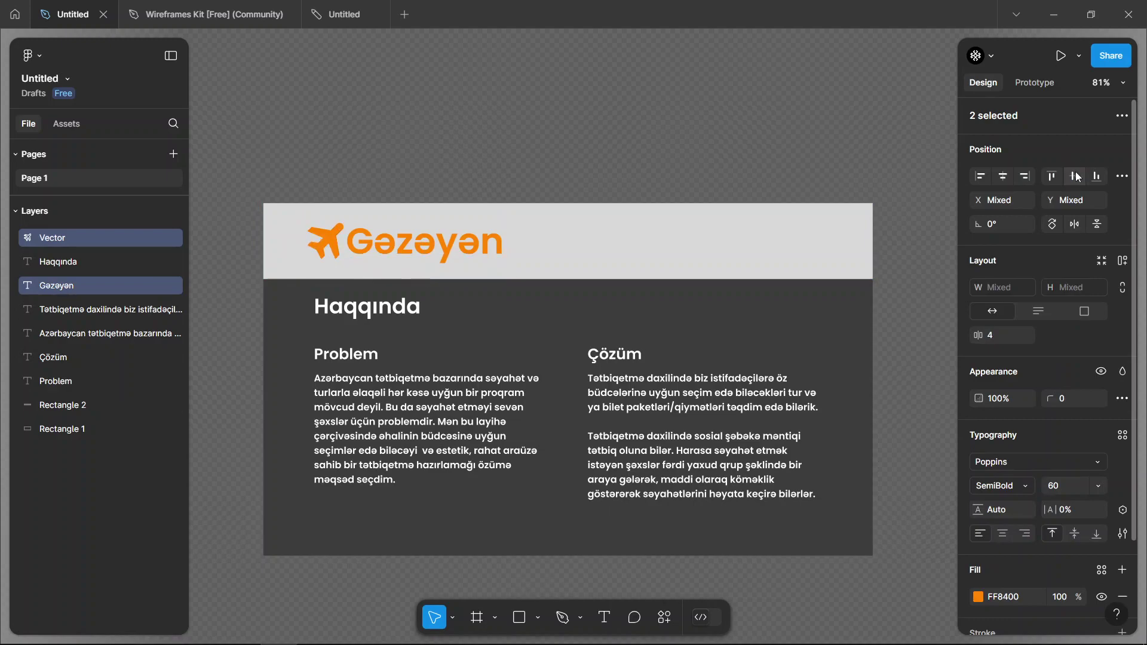
drag(405, 250, 411, 252)
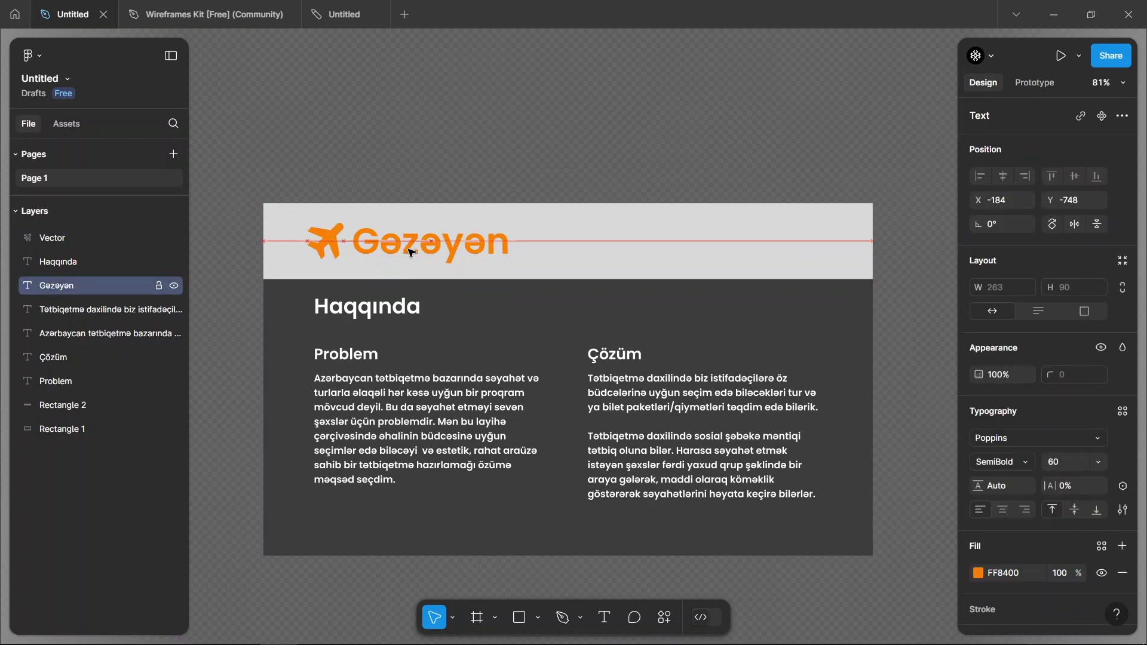
click(415, 113)
scroll(415, 113, down, 5)
Step: Pan and zoom around the Gəzəyən frame to review the finished layout
scroll(413, 120, up, 2)
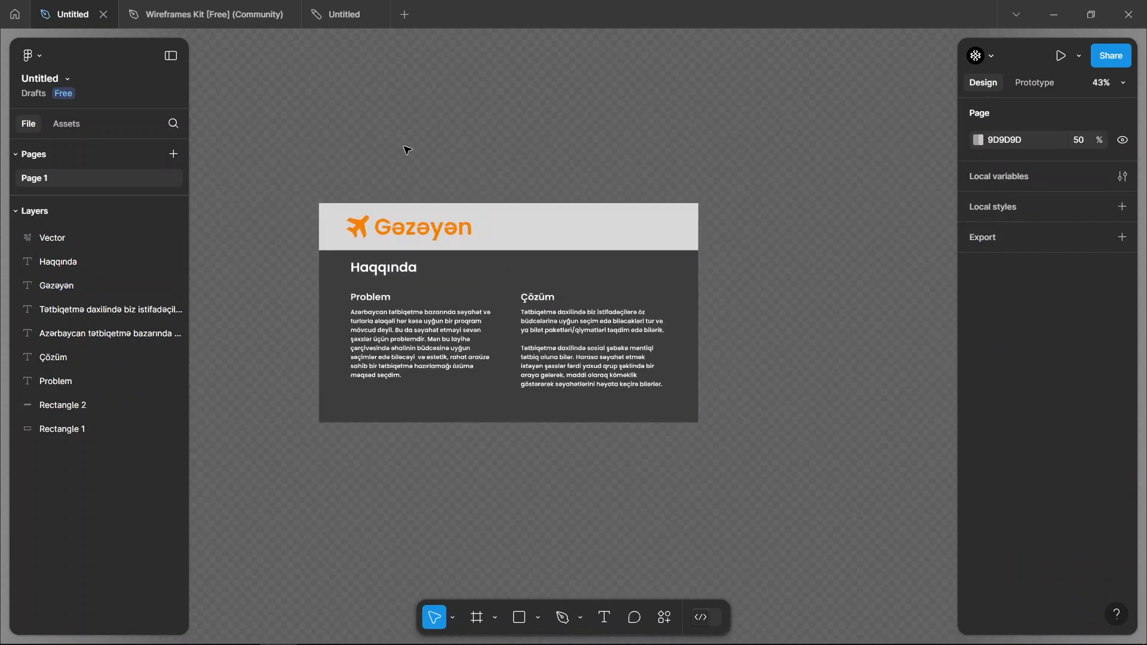
scroll(406, 149, up, 5)
scroll(419, 161, down, 3)
scroll(418, 239, down, 2)
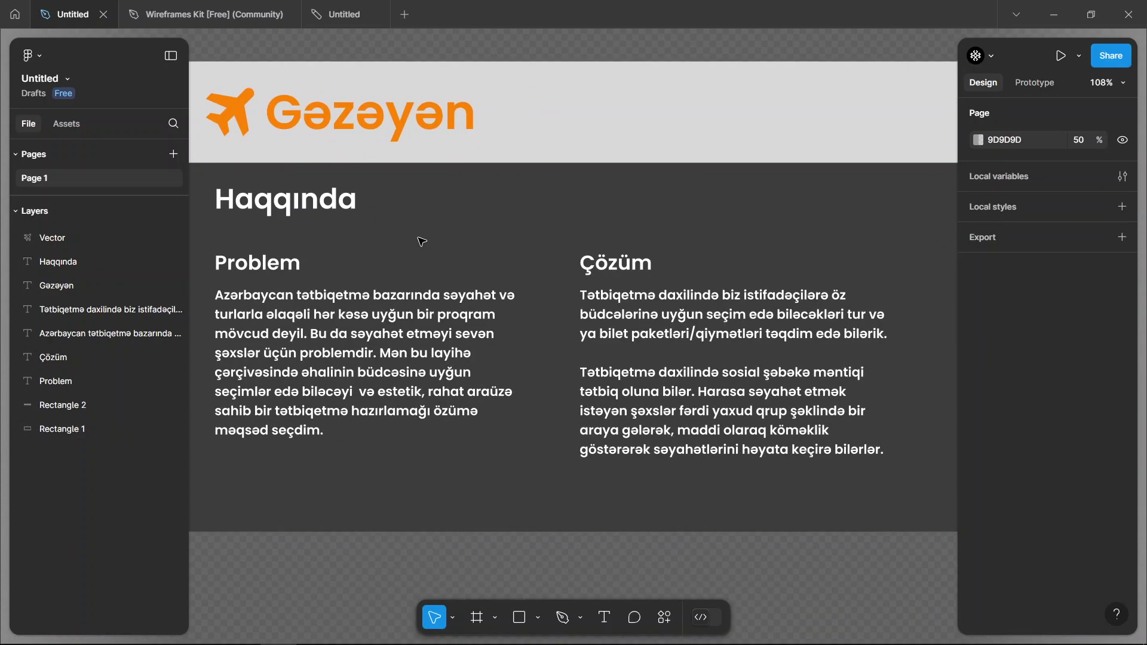
scroll(422, 241, down, 5)
scroll(504, 90, left, 1)
scroll(506, 90, left, 3)
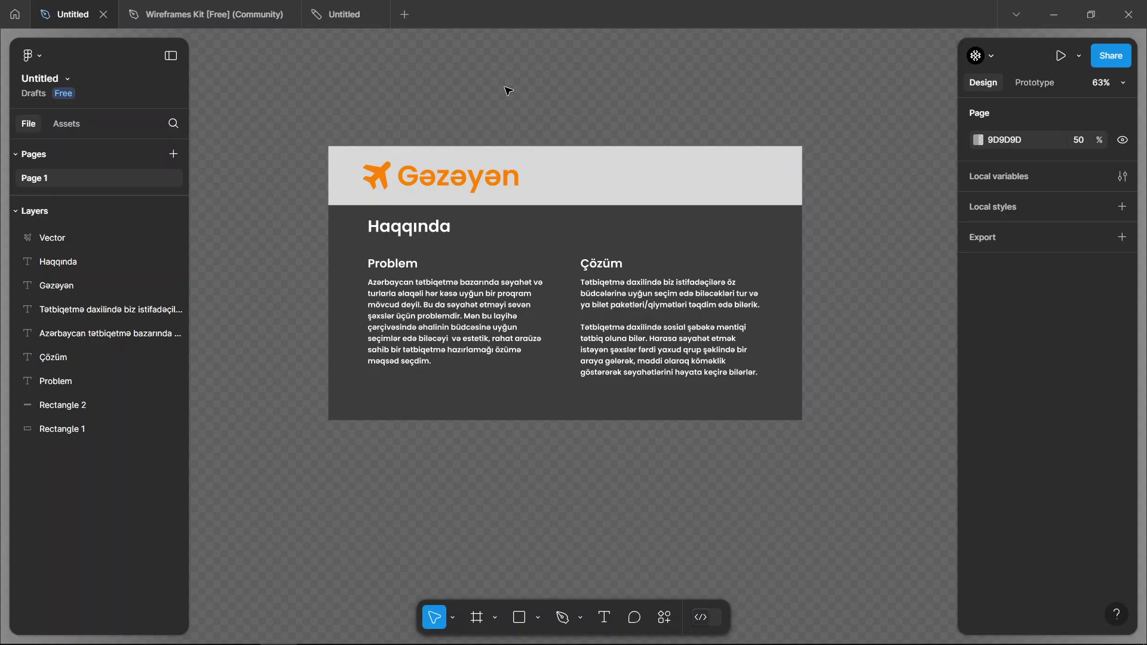
scroll(431, 126, up, 3)
scroll(406, 132, right, 1)
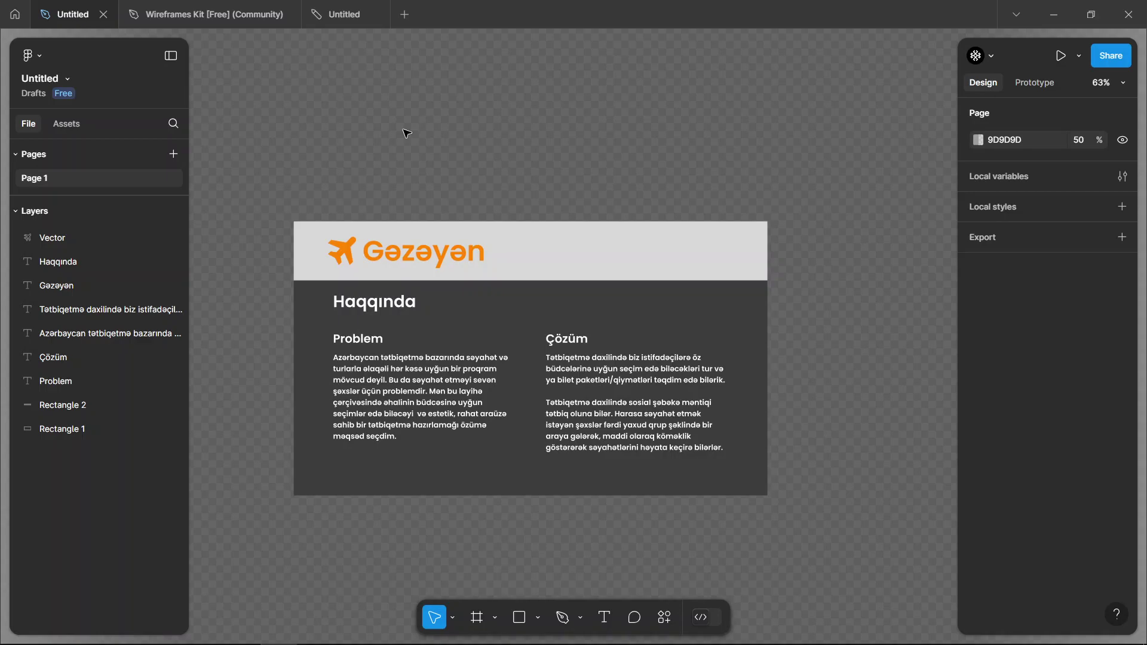
ctrl+scroll(315, 475, up, 5)
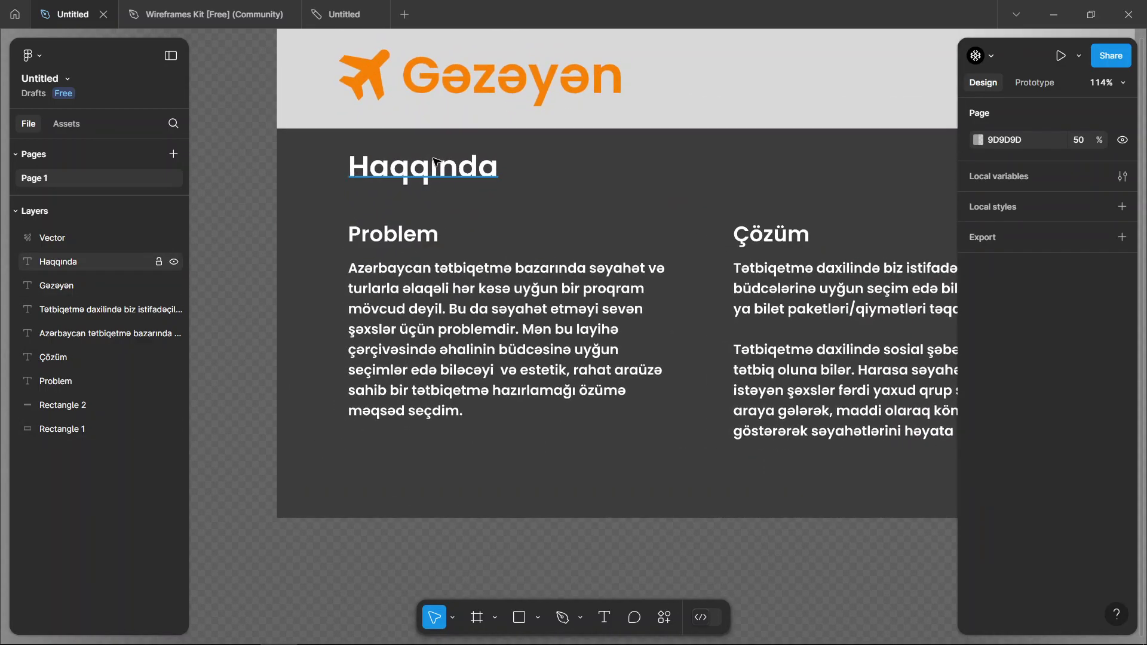
scroll(436, 162, up, 2)
scroll(436, 162, right, 2)
scroll(436, 163, up, 1)
ctrl+scroll(436, 159, down, 3)
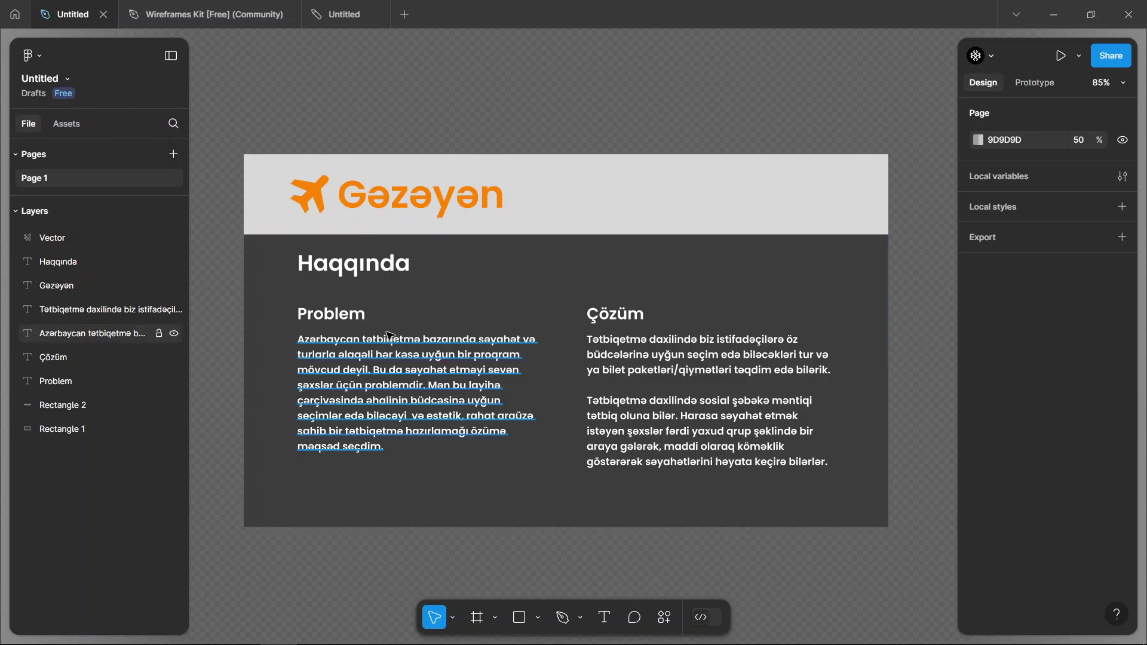
Step: Switch to the Firefox window with the video meeting
scroll(560, 118, left, 1)
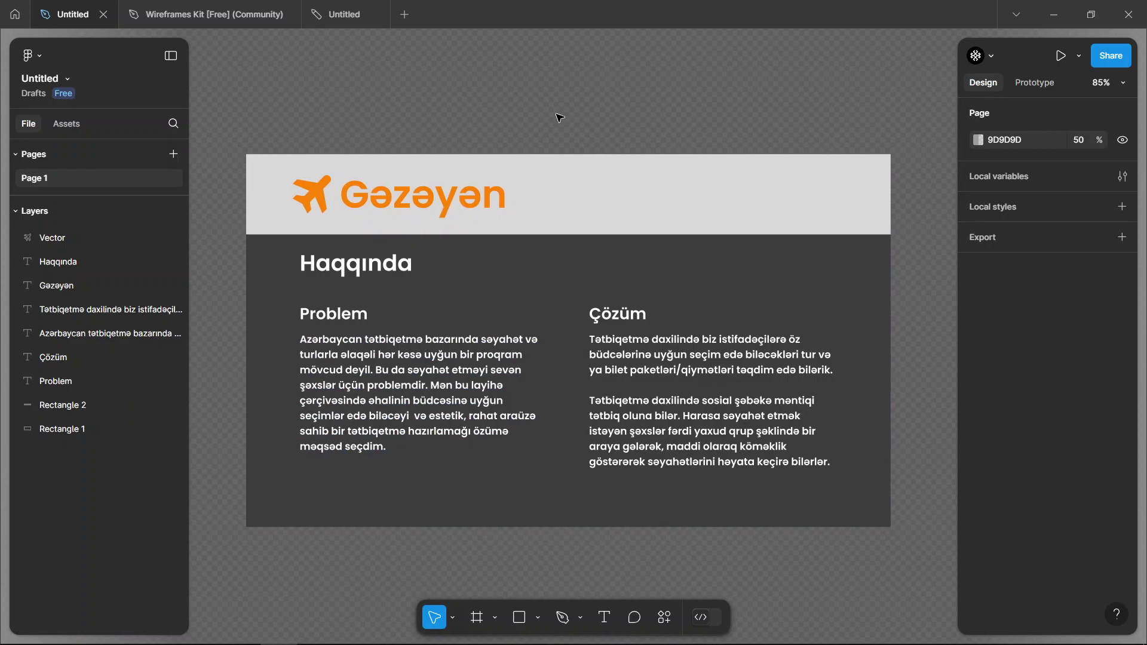
scroll(560, 118, left, 1)
scroll(560, 118, left, 1)
scroll(560, 118, left, 1)
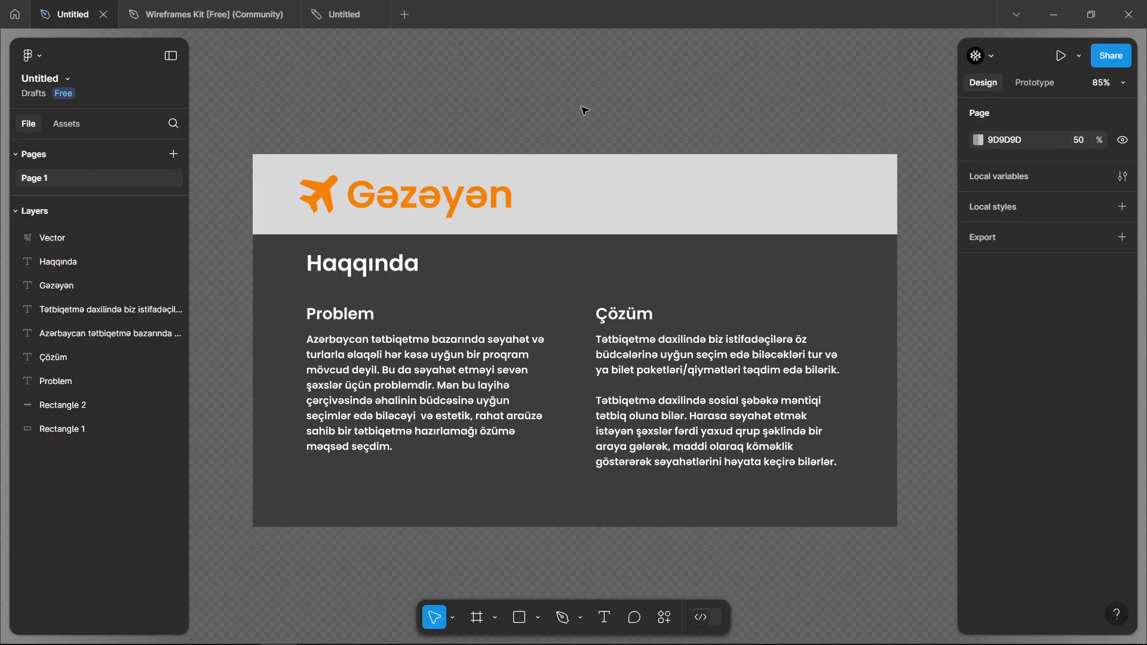
click(169, 630)
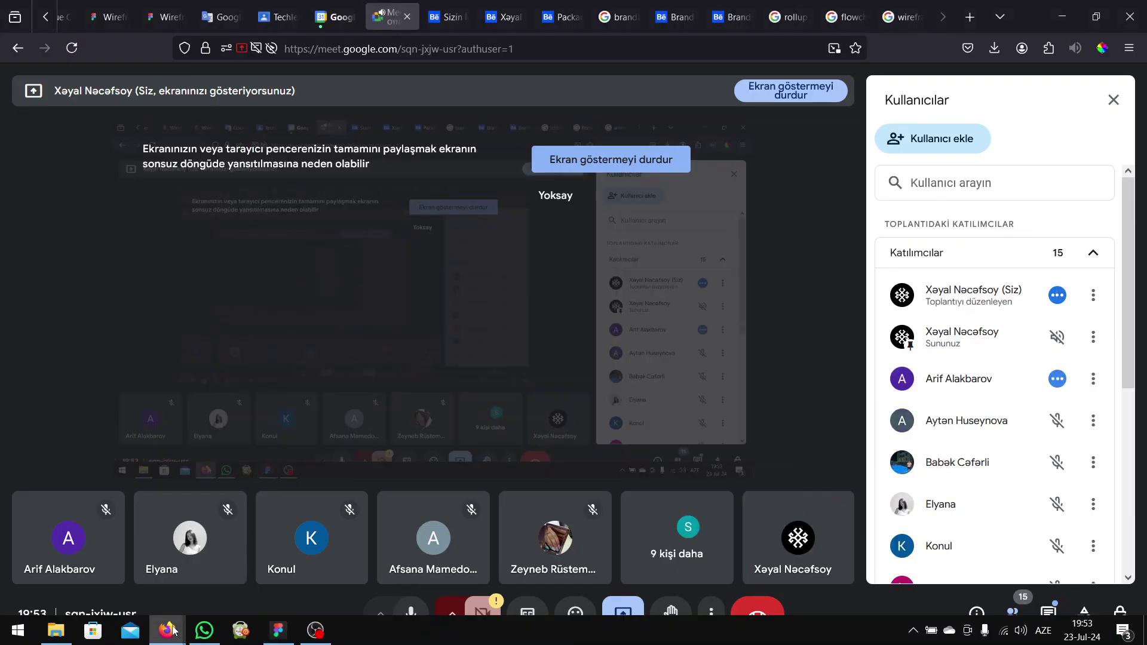
Step: Visit gezz.az in a new tab, then go to the Behance branding project tab
key(ctrl+t)
text(gezzş)
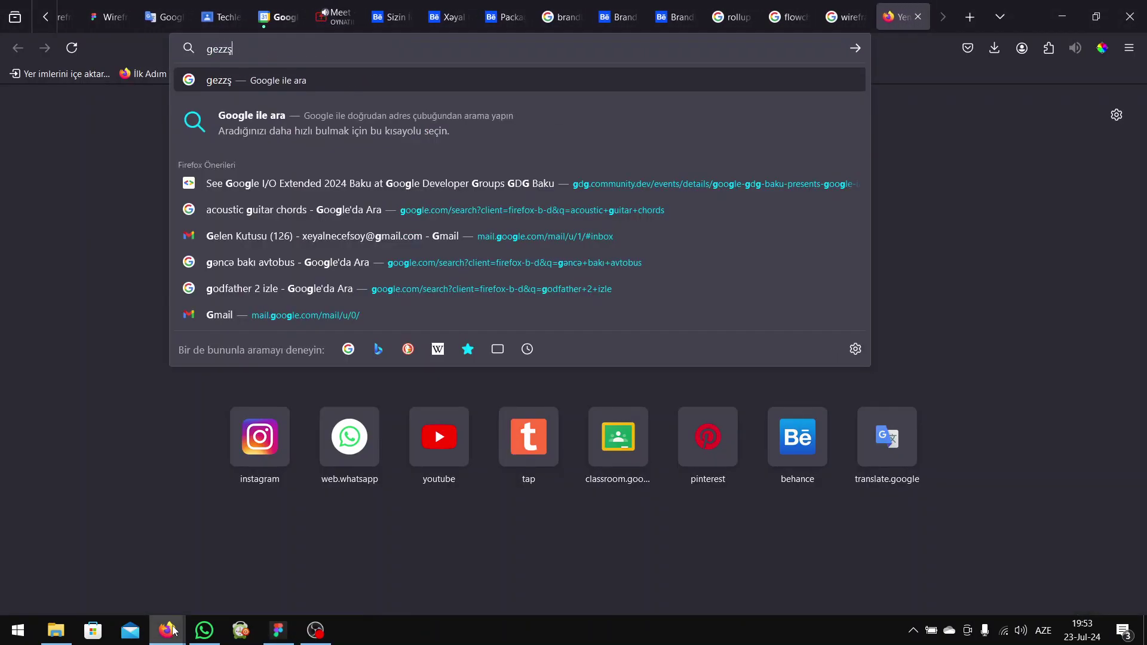
key(BackSpace)
text(.a)
key(BackSpace)
key(BackSpace)
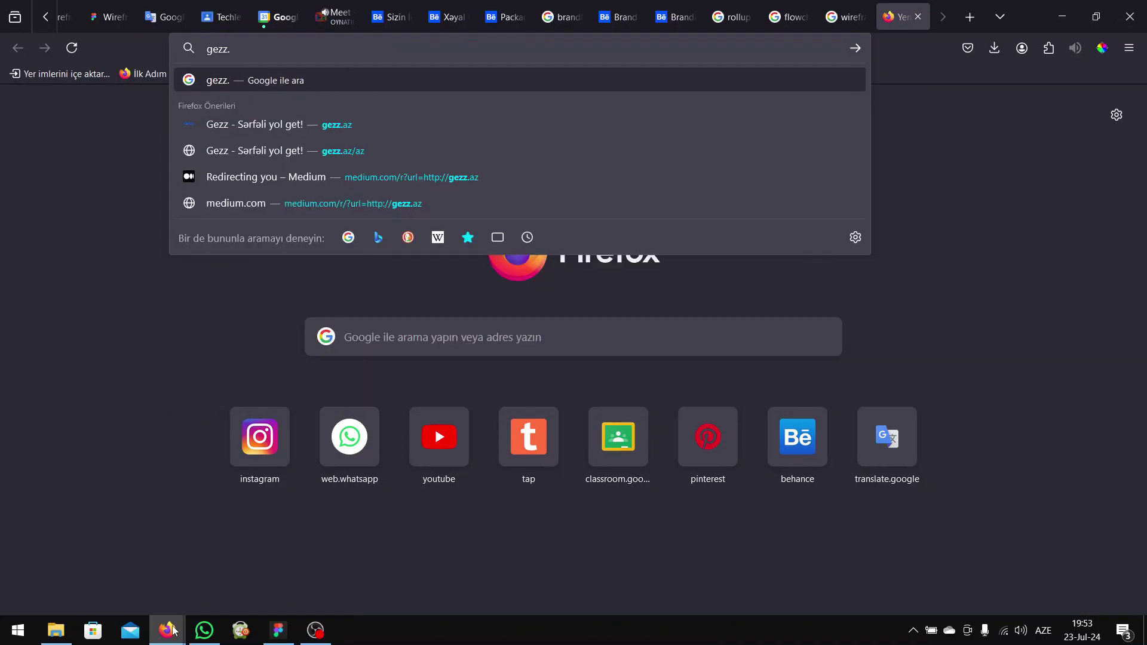
key(Down)
key(Down)
key(Return)
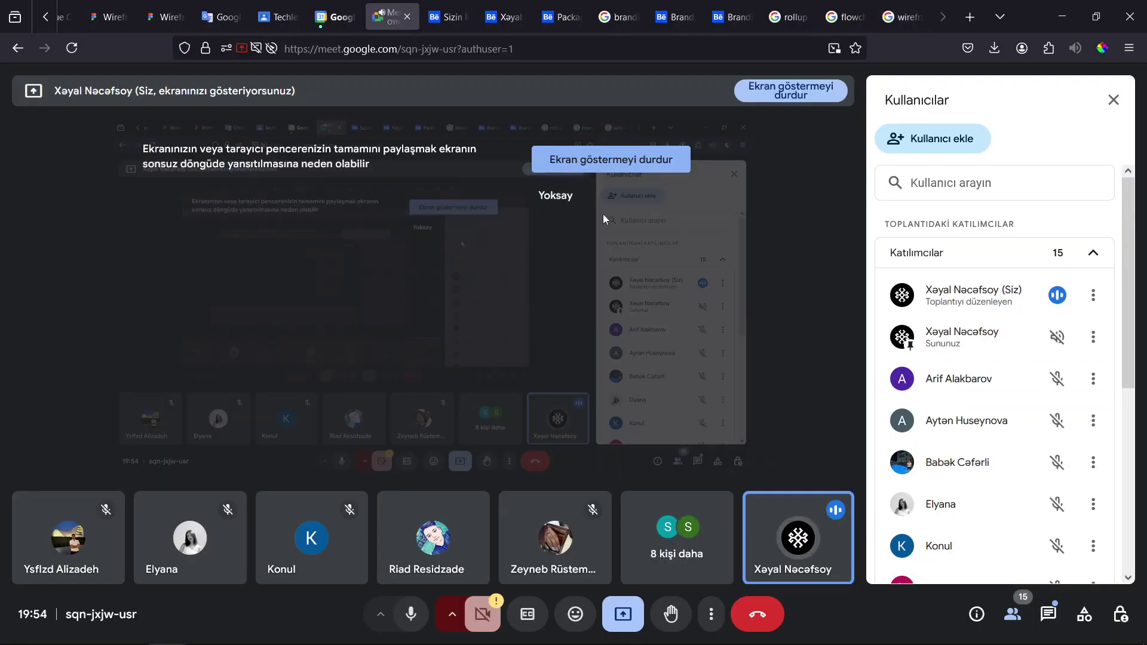
mouse_move(277, 643)
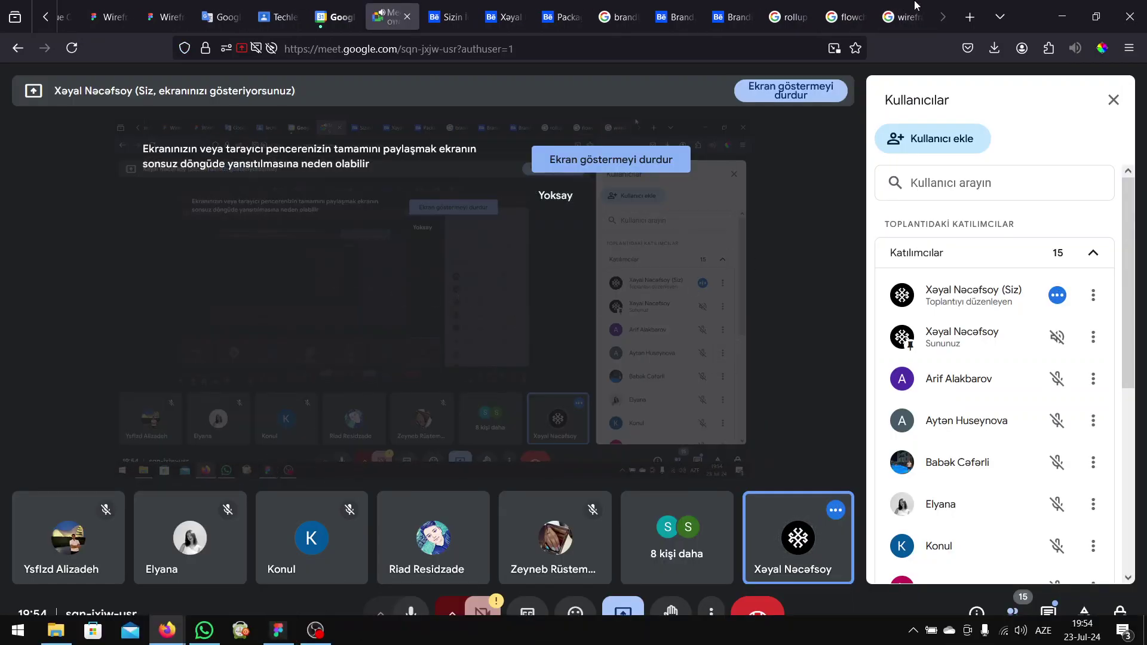
click(729, 17)
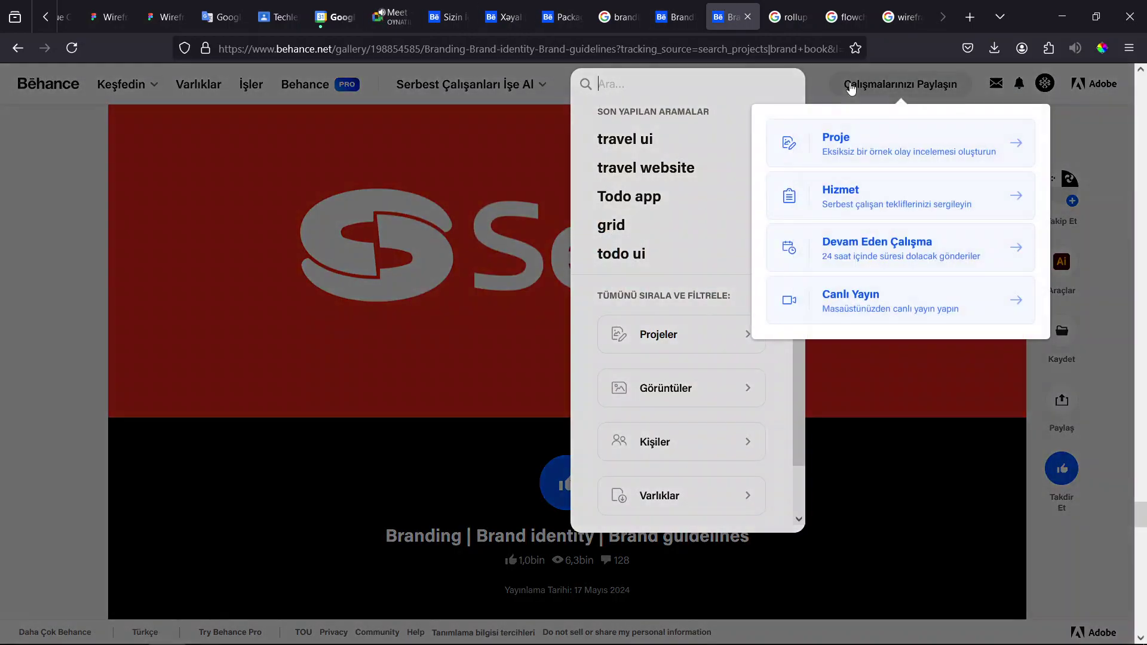
Step: Load Medium in a new tab and return to the Behance tab
text(behance)
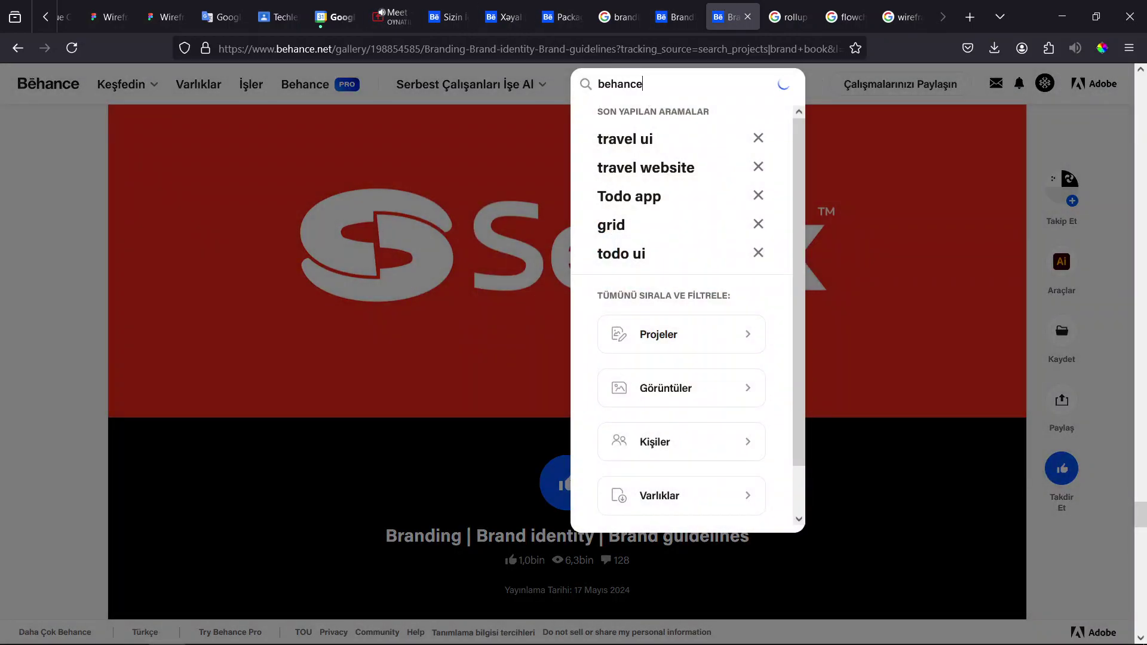
key(ctrl+t)
text(me)
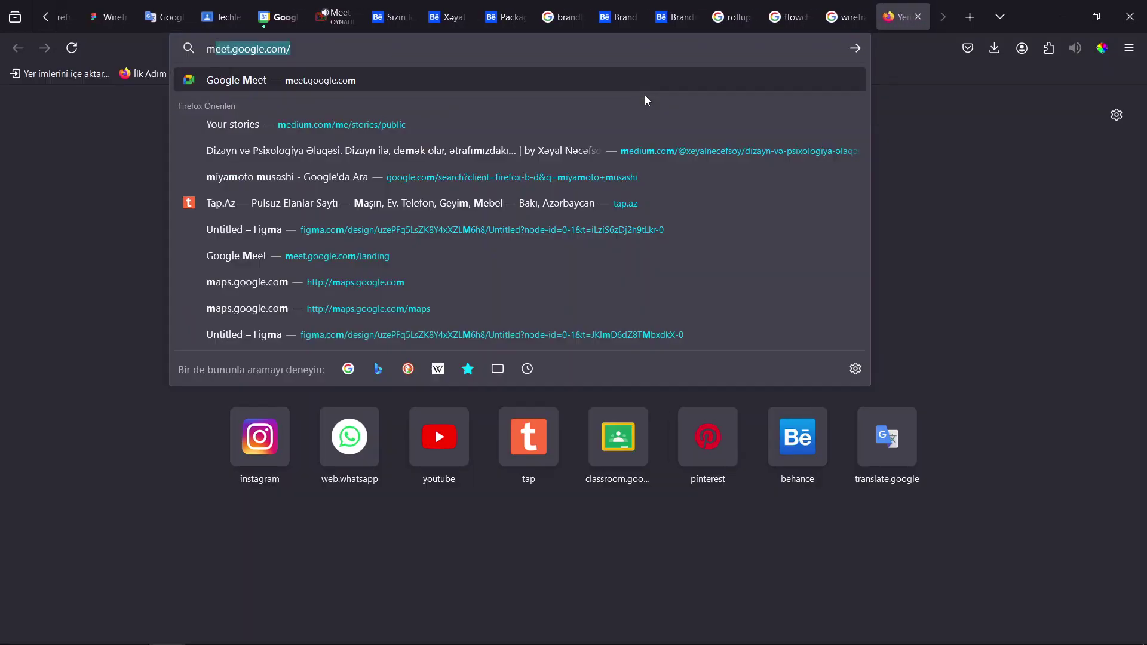
text(dium)
key(Return)
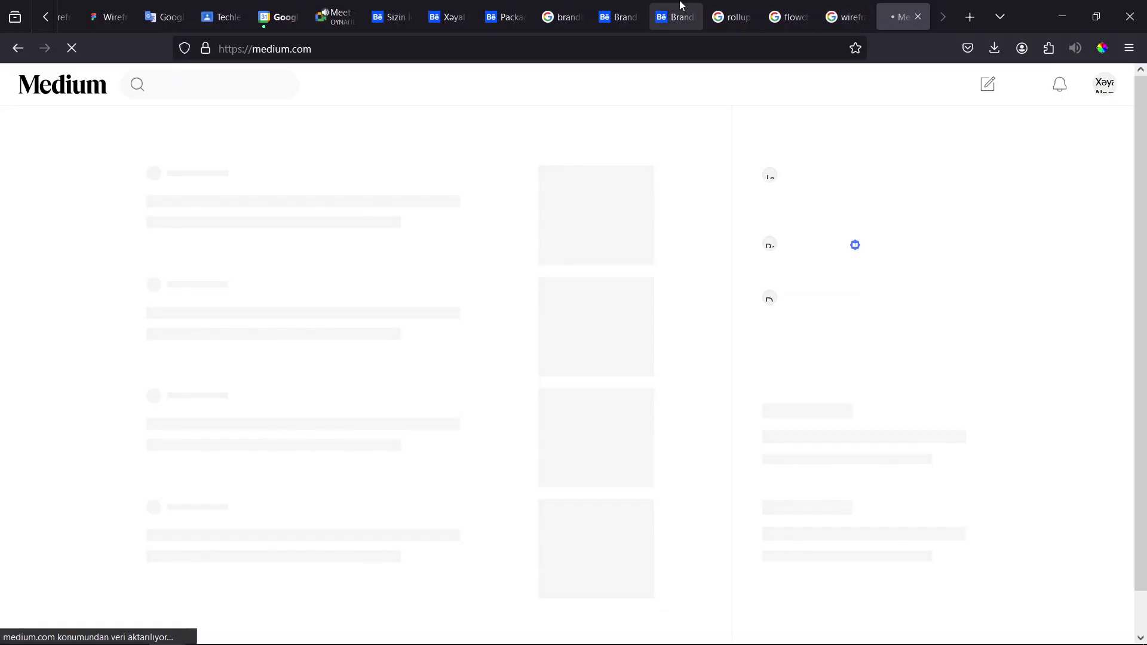
click(680, 6)
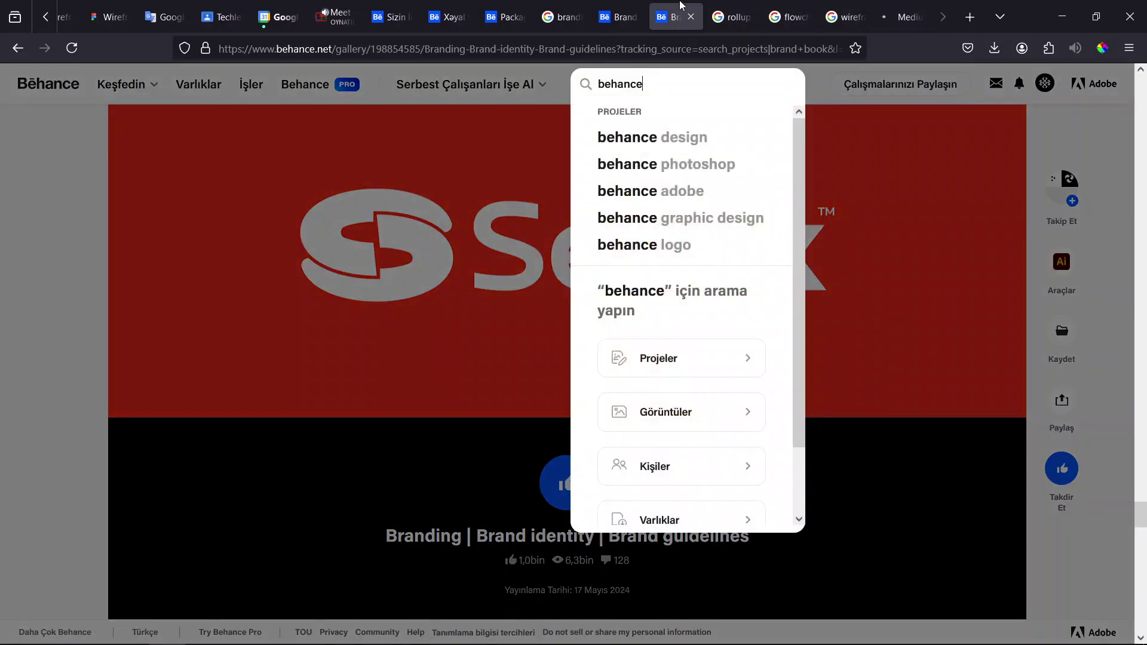
Step: Search Behance for 'gezz' and open the Gezz / Social Media Content project
double_click(658, 84)
text(gezz)
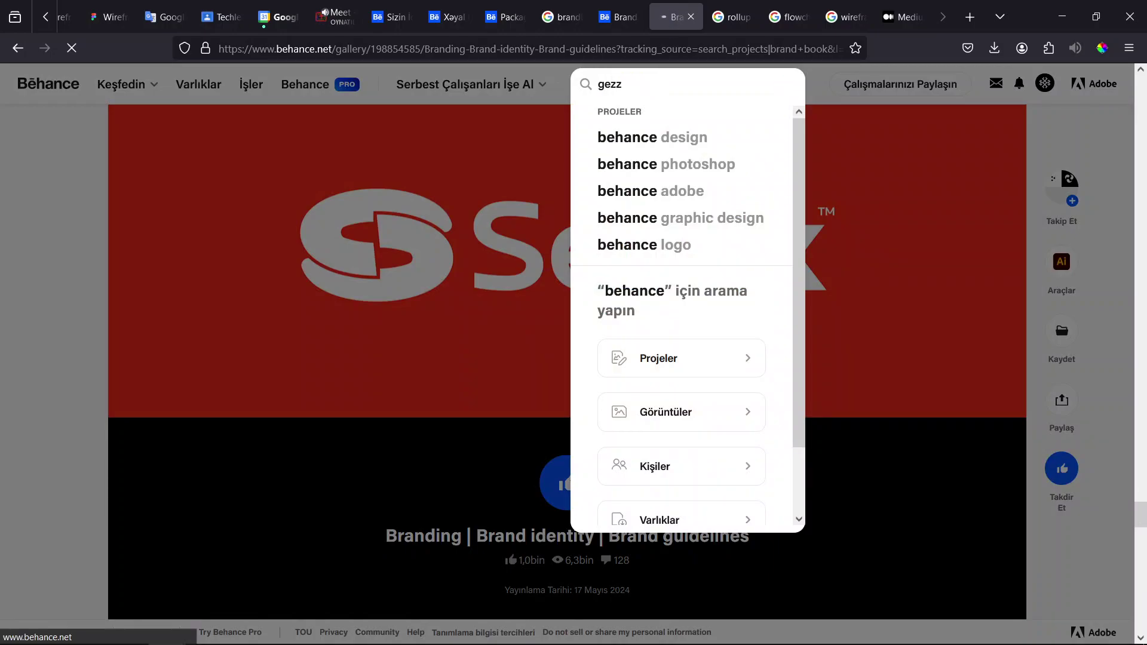
key(Return)
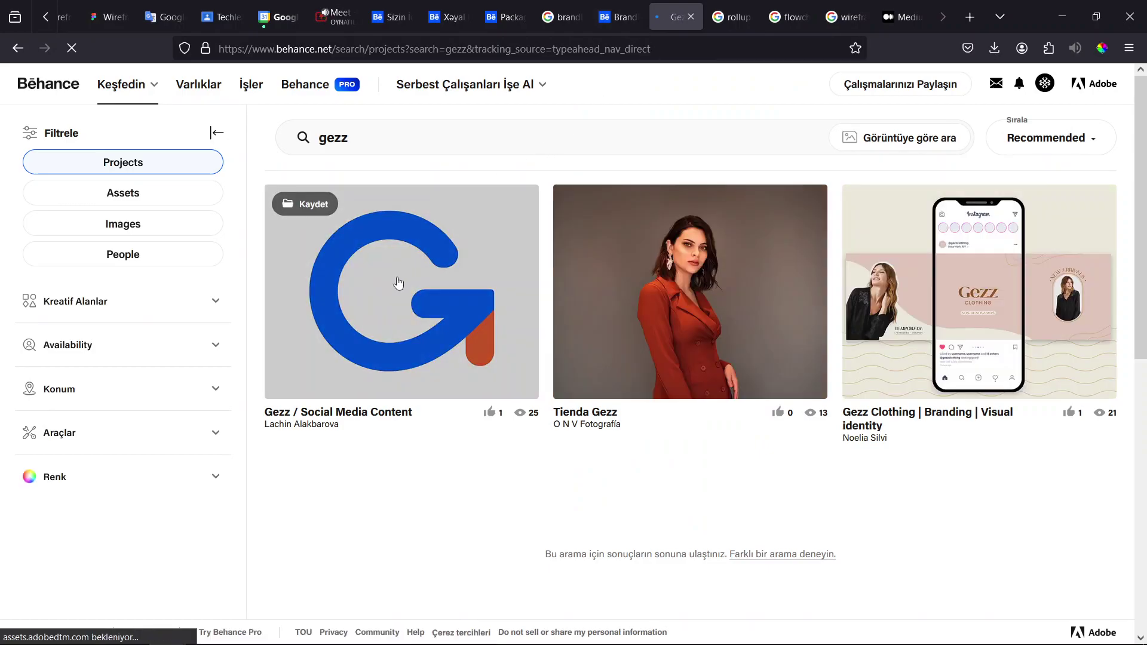
click(421, 293)
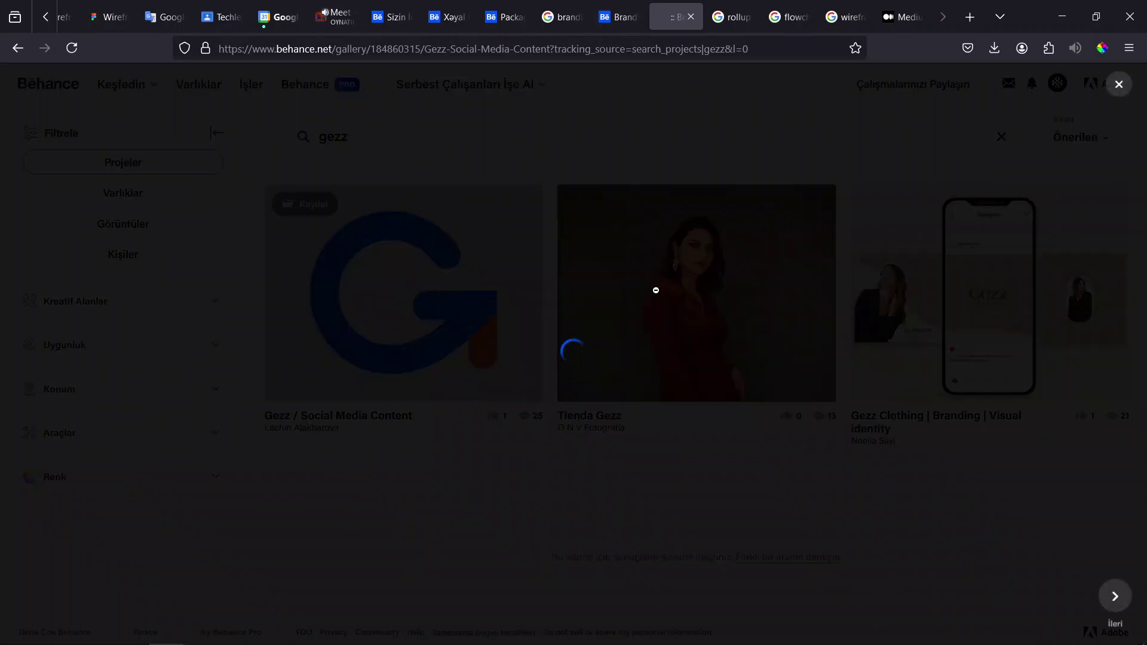
Step: Scroll through the project's posts, then switch to the Medium tab
scroll(827, 386, down, 5)
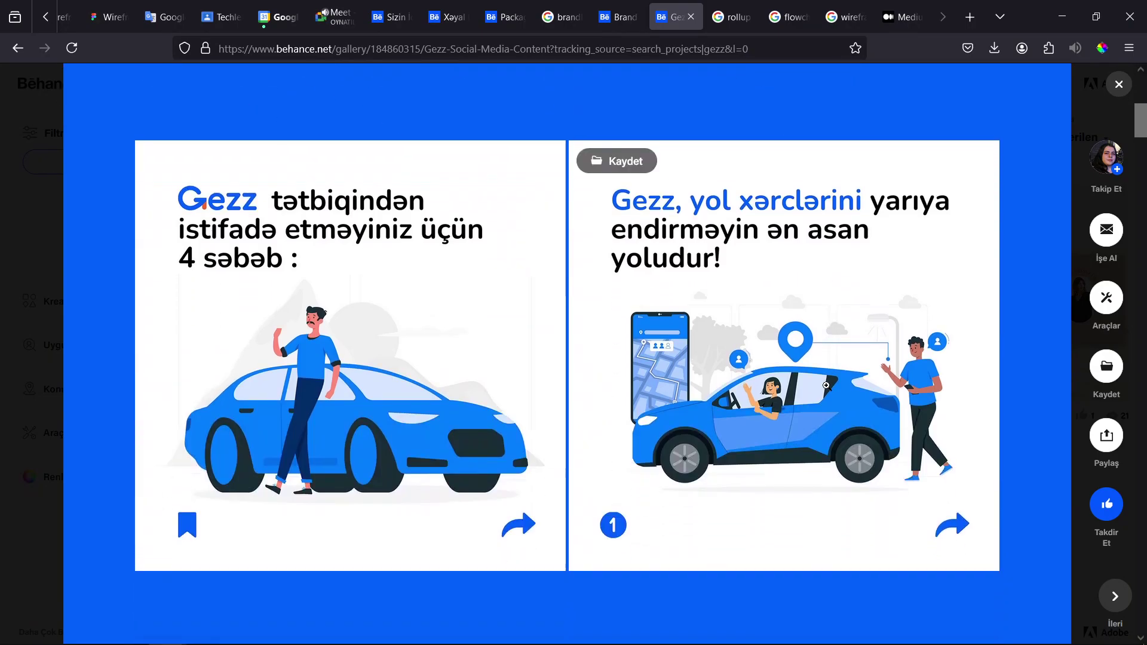
scroll(827, 385, down, 3)
scroll(826, 386, down, 7)
scroll(826, 386, down, 2)
scroll(826, 386, down, 4)
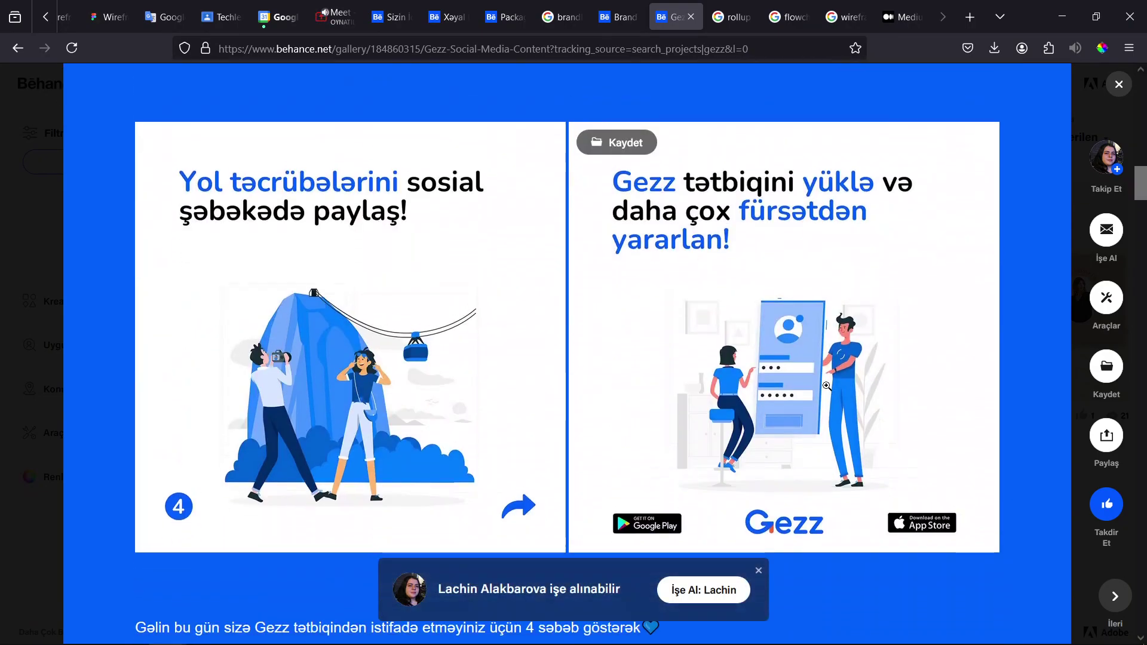
scroll(827, 386, down, 2)
scroll(827, 386, down, 6)
scroll(826, 386, down, 4)
scroll(826, 386, down, 4)
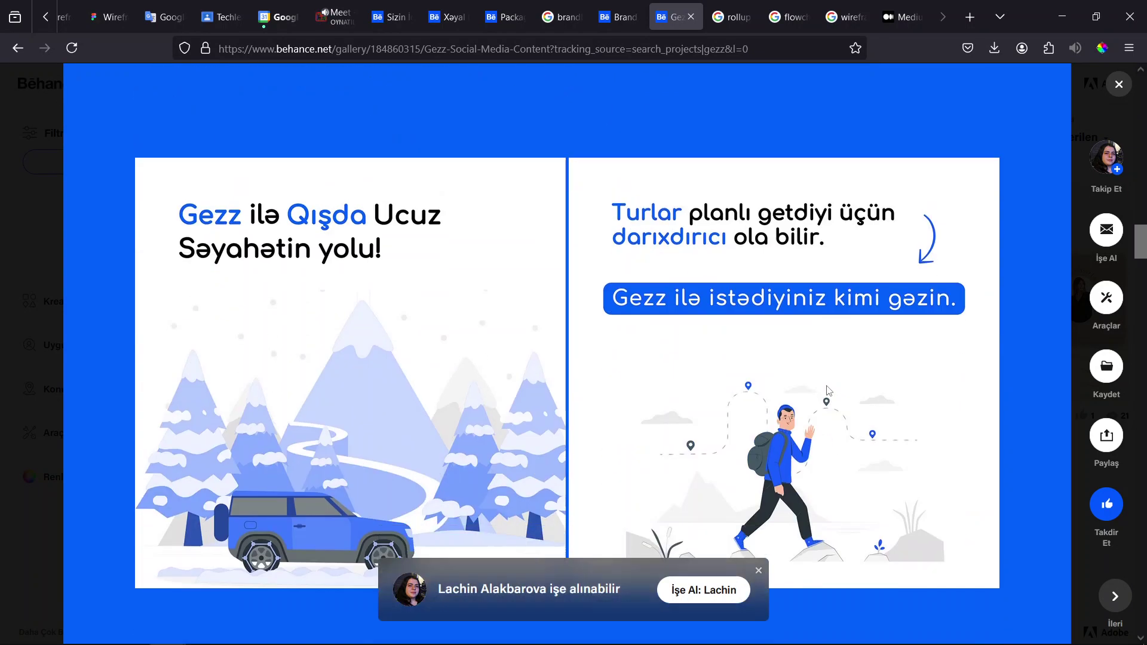
scroll(828, 391, down, 4)
click(902, 17)
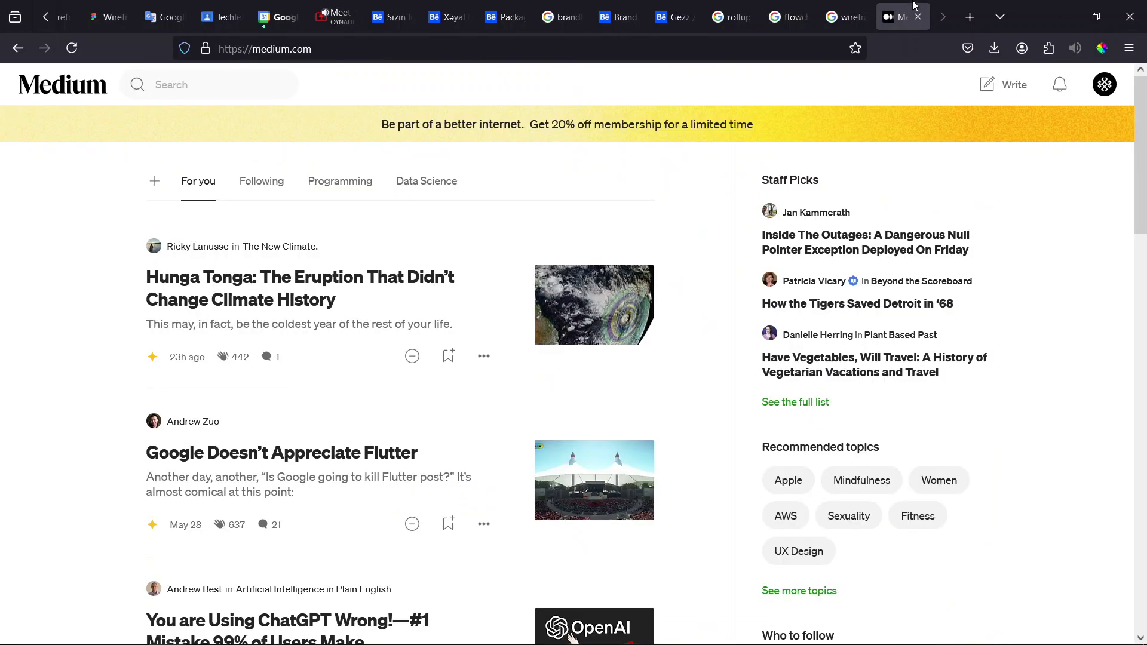
Step: Open the Published tab of your Medium stories from the account menu
click(1104, 84)
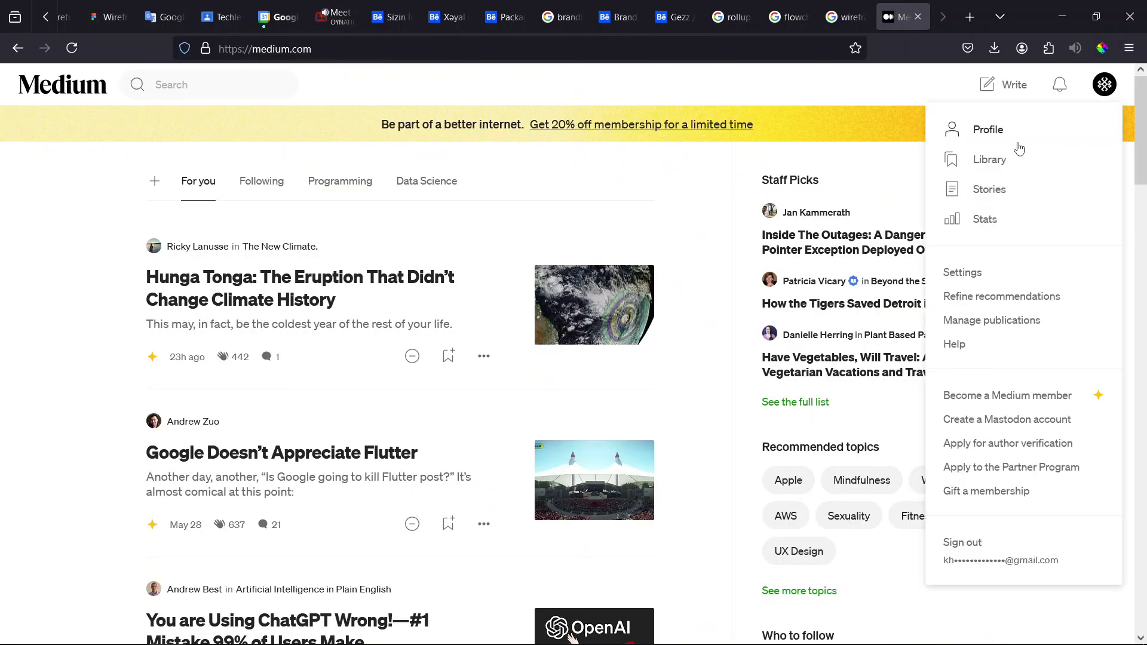
click(977, 193)
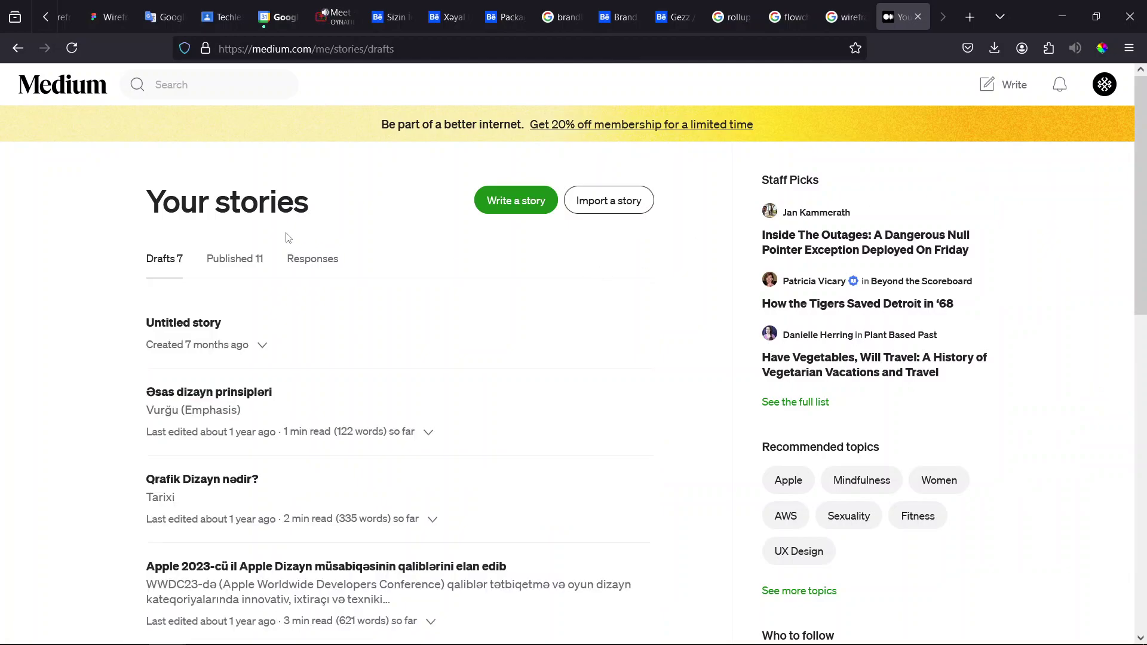
click(245, 263)
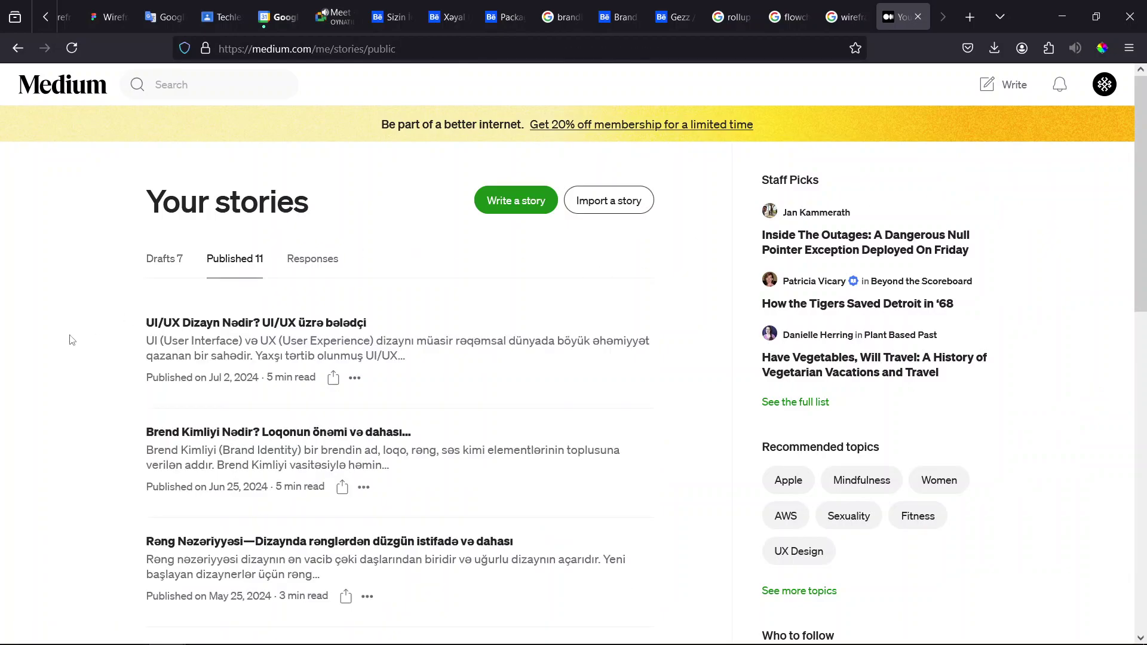
Step: Scroll through the 11 published stories and back up to 'UI/UX Dizayn Nədir?' at the top
scroll(71, 337, down, 3)
scroll(70, 339, down, 1)
scroll(70, 339, down, 2)
scroll(70, 339, down, 1)
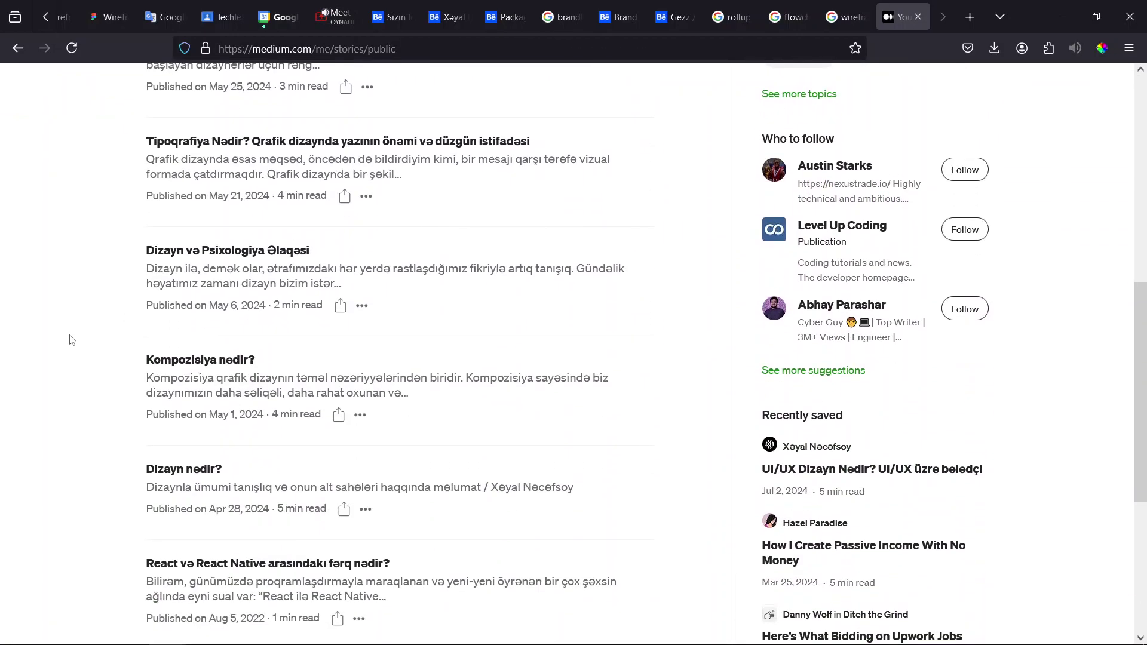
scroll(70, 339, down, 3)
scroll(71, 339, down, 2)
scroll(70, 339, down, 1)
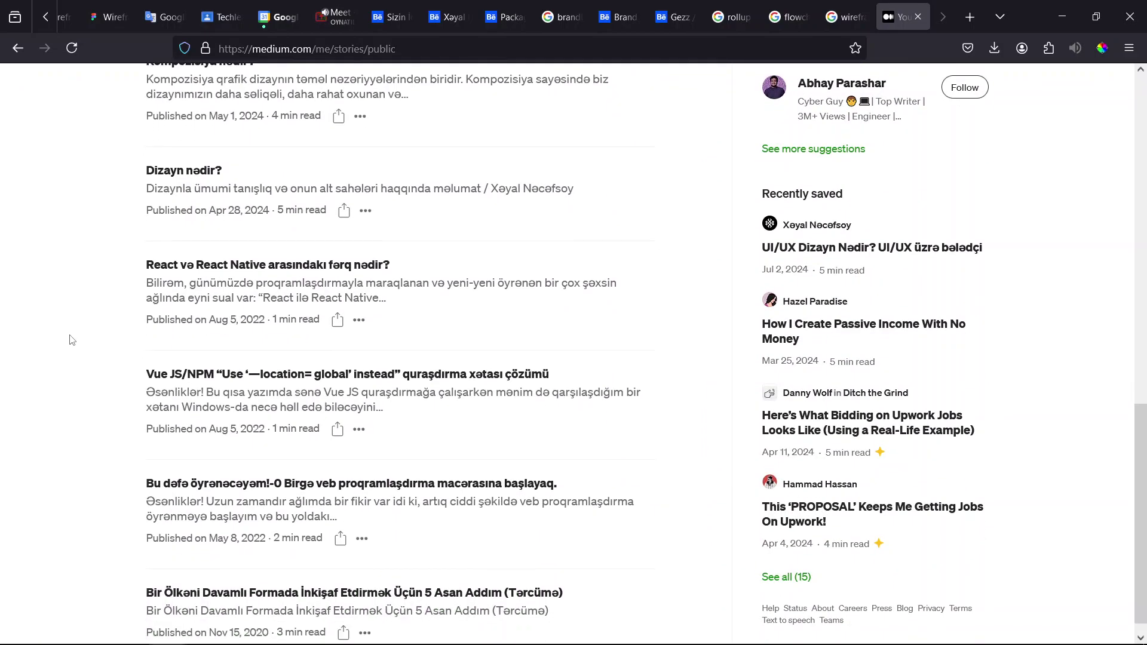
scroll(70, 340, up, 1)
scroll(71, 339, up, 1)
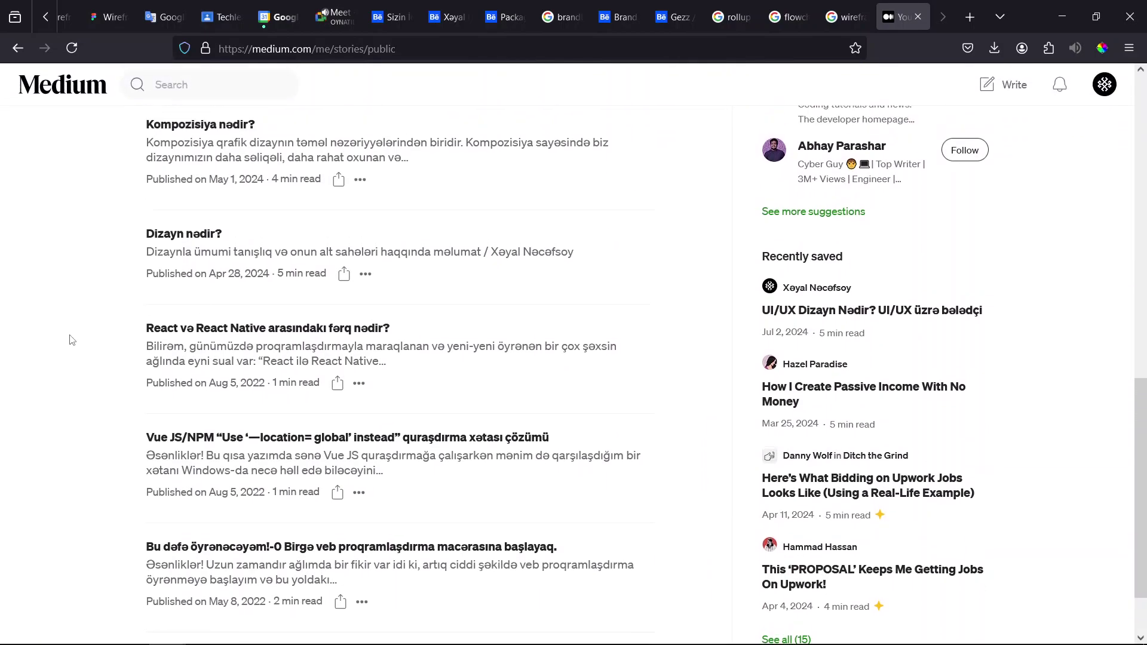
scroll(71, 339, down, 1)
scroll(71, 339, up, 2)
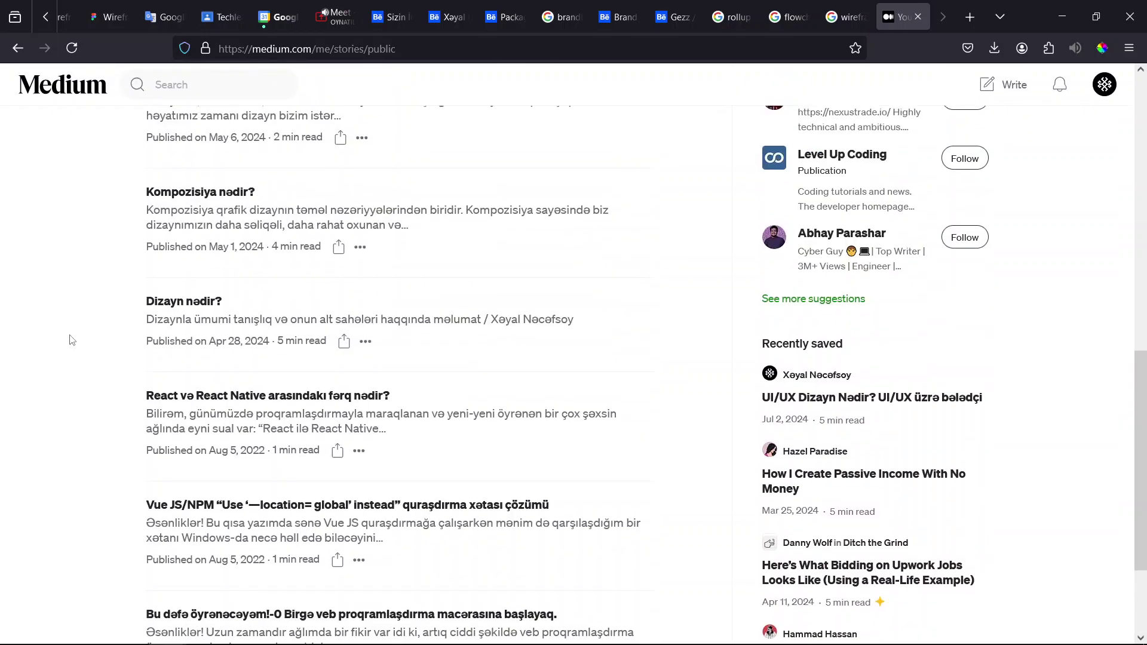
scroll(70, 340, up, 3)
scroll(70, 339, up, 2)
scroll(71, 339, up, 2)
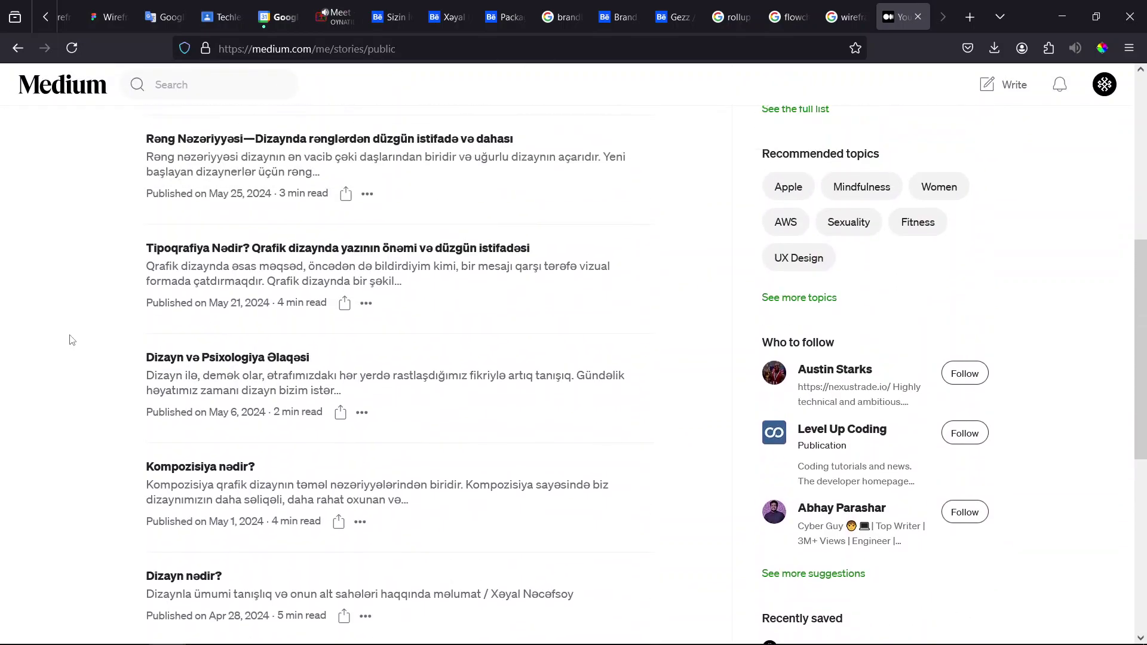
scroll(71, 339, up, 1)
scroll(71, 339, up, 1)
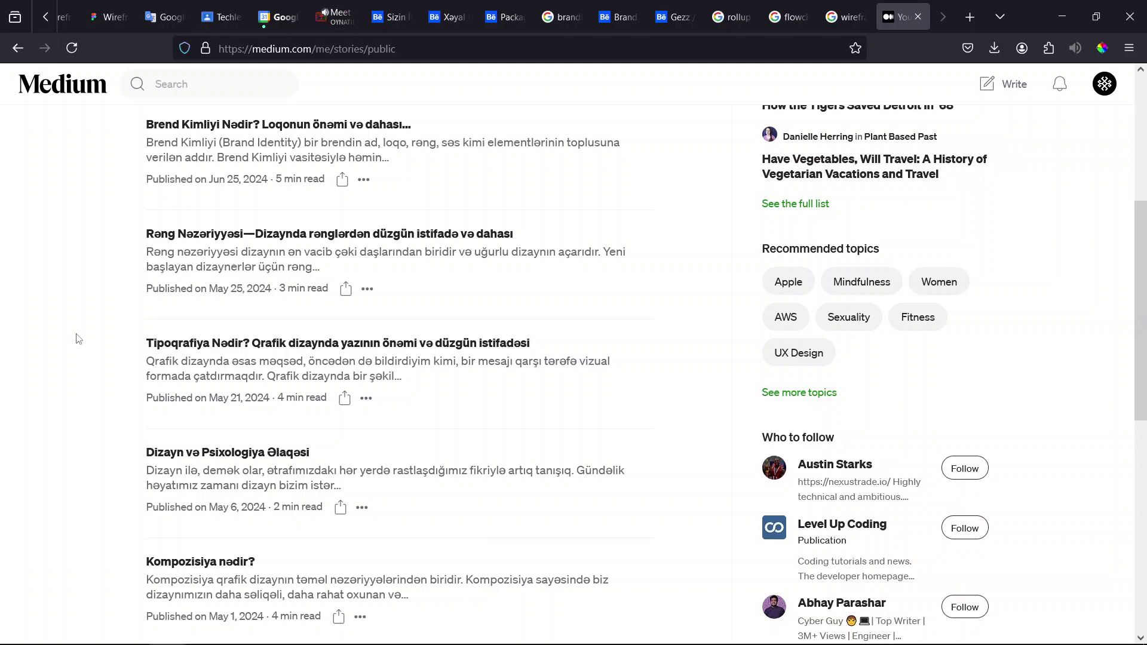
scroll(76, 339, down, 6)
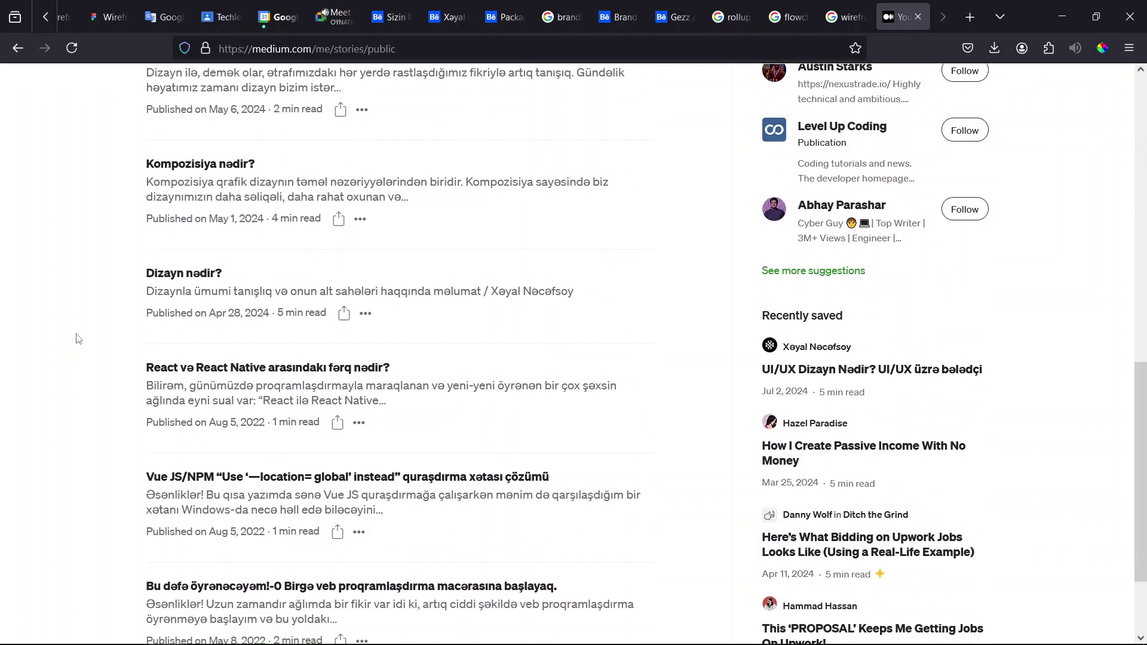
scroll(76, 339, up, 12)
scroll(77, 335, down, 1)
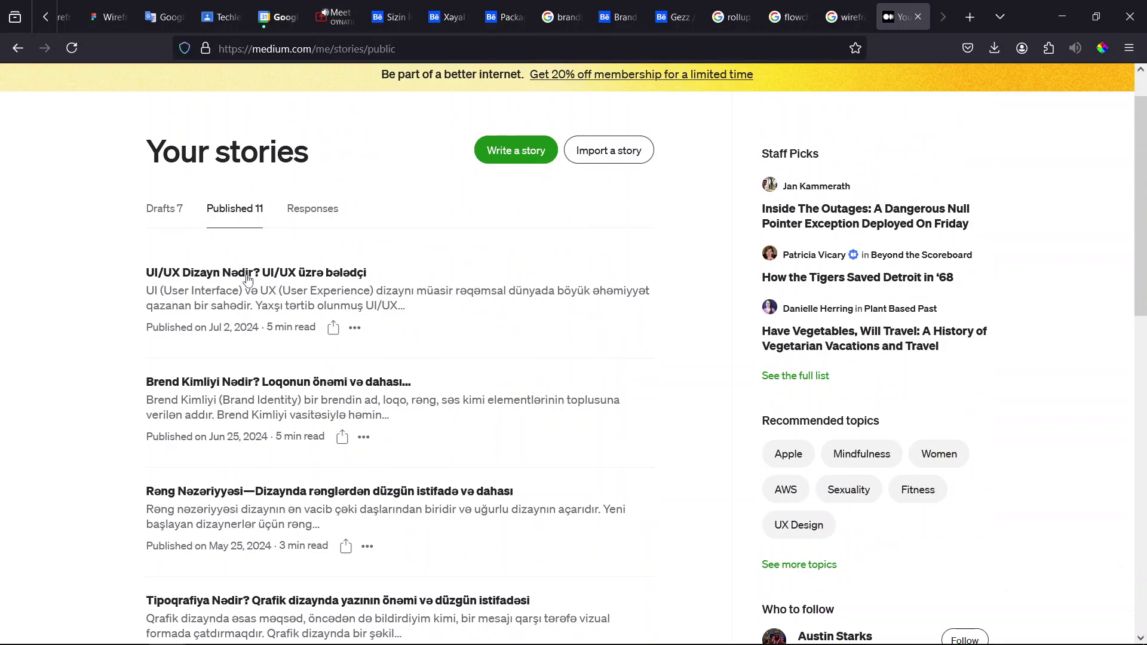
scroll(192, 388, down, 1)
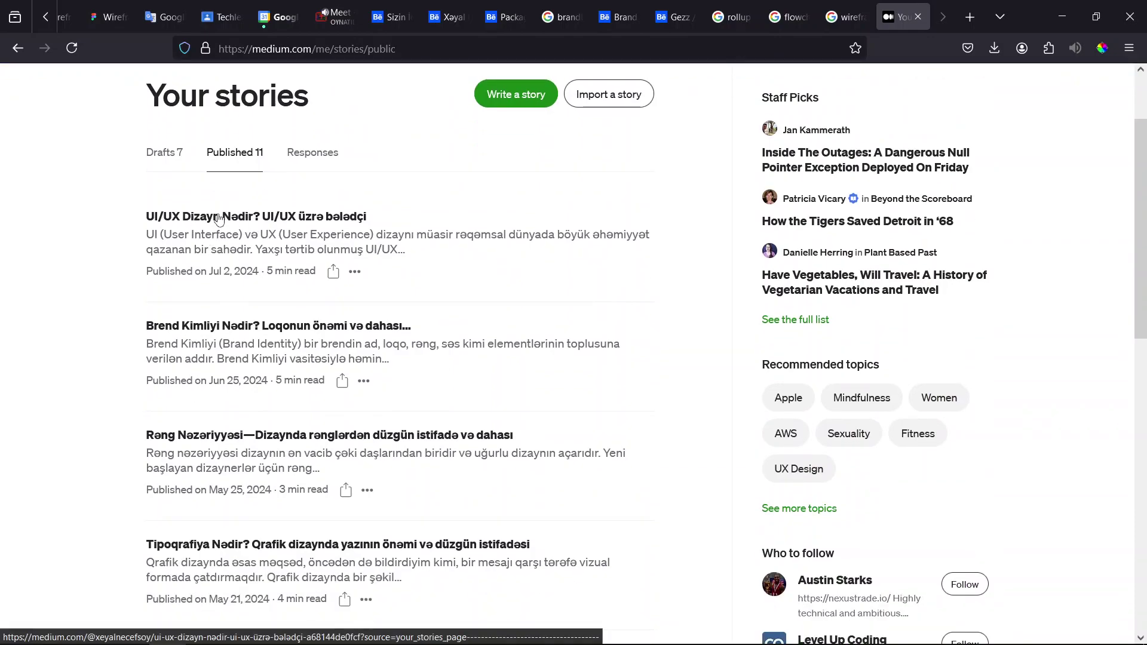
middle_click(222, 218)
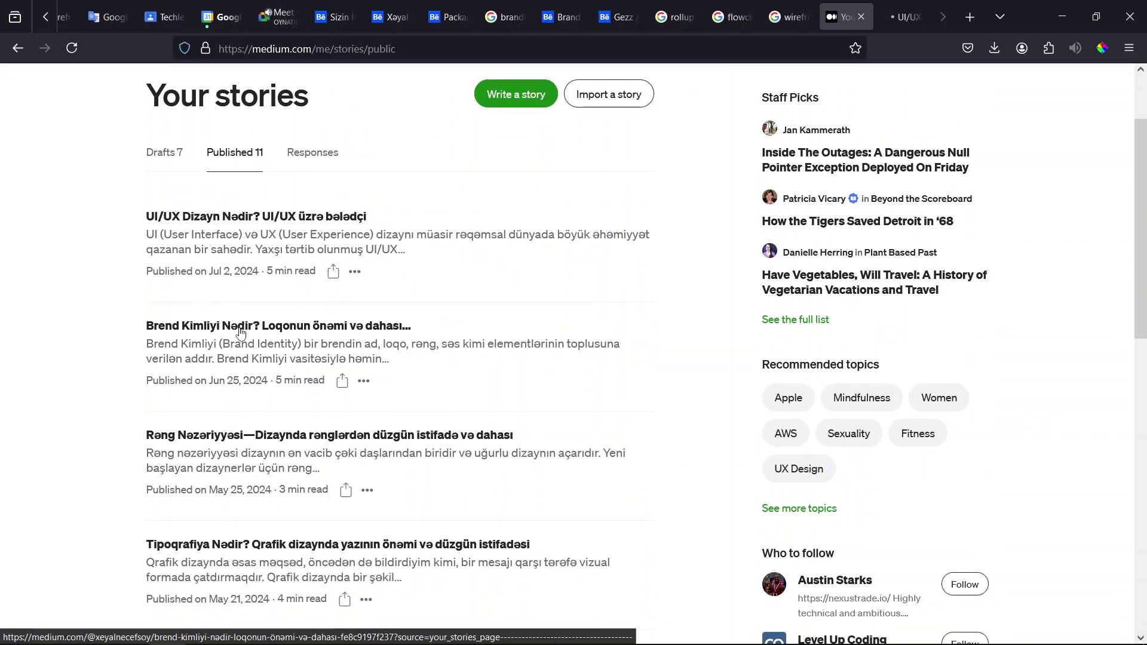
middle_click(240, 332)
scroll(241, 332, down, 2)
scroll(478, 406, down, 3)
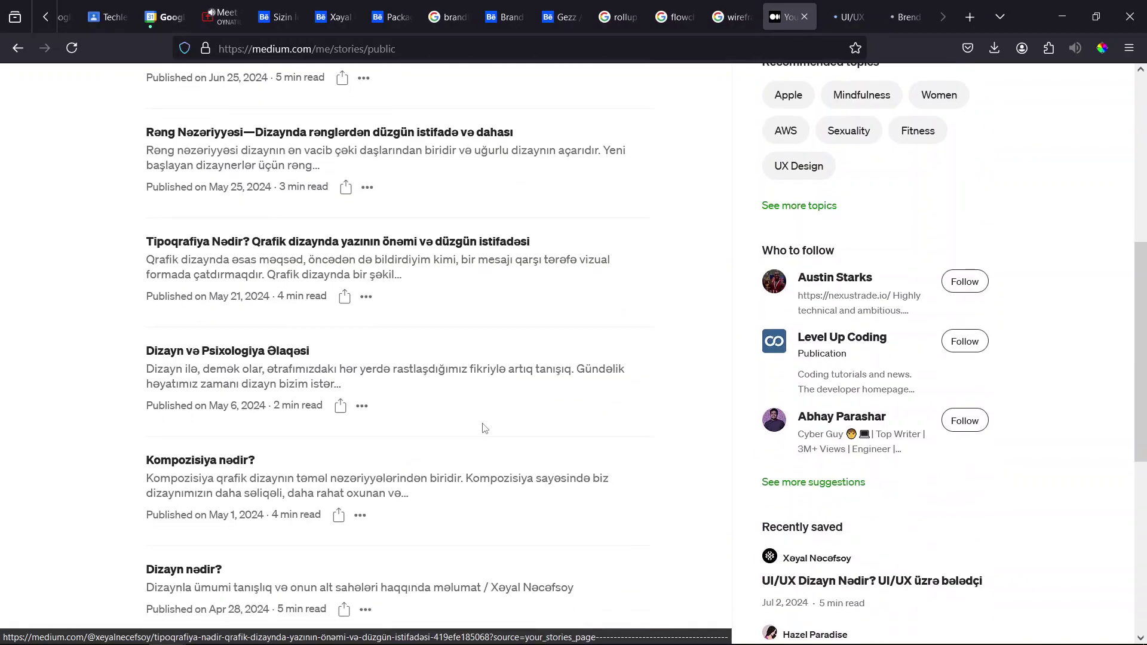
click(896, 17)
scroll(649, 432, down, 5)
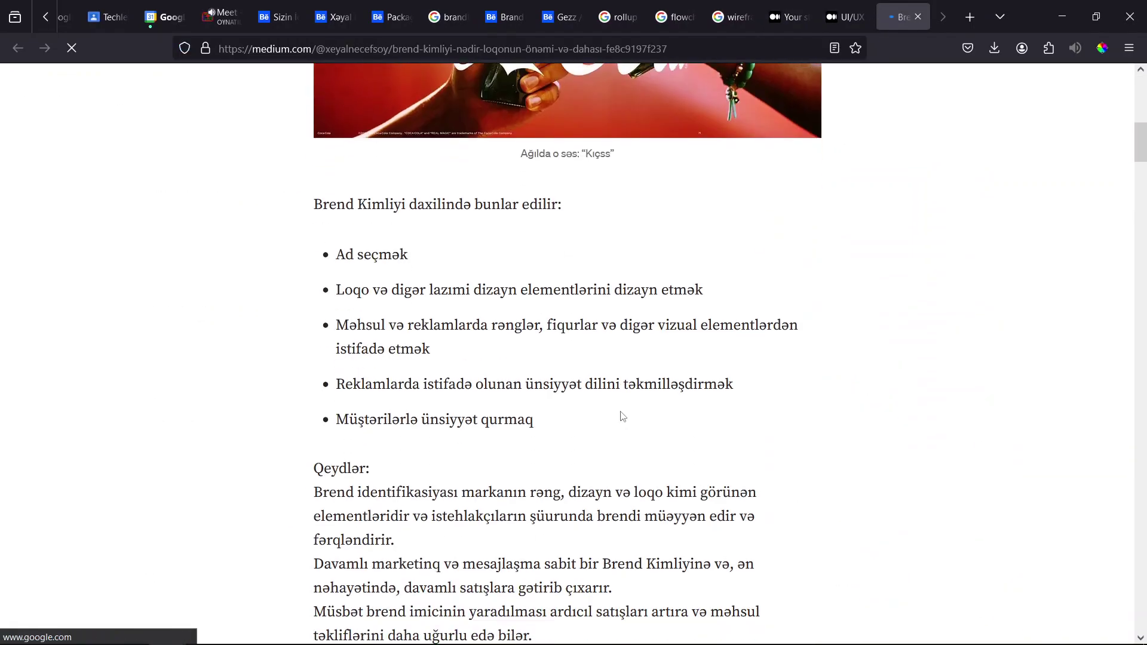
scroll(621, 412, down, 5)
scroll(621, 412, down, 5)
scroll(621, 412, down, 4)
scroll(621, 412, down, 2)
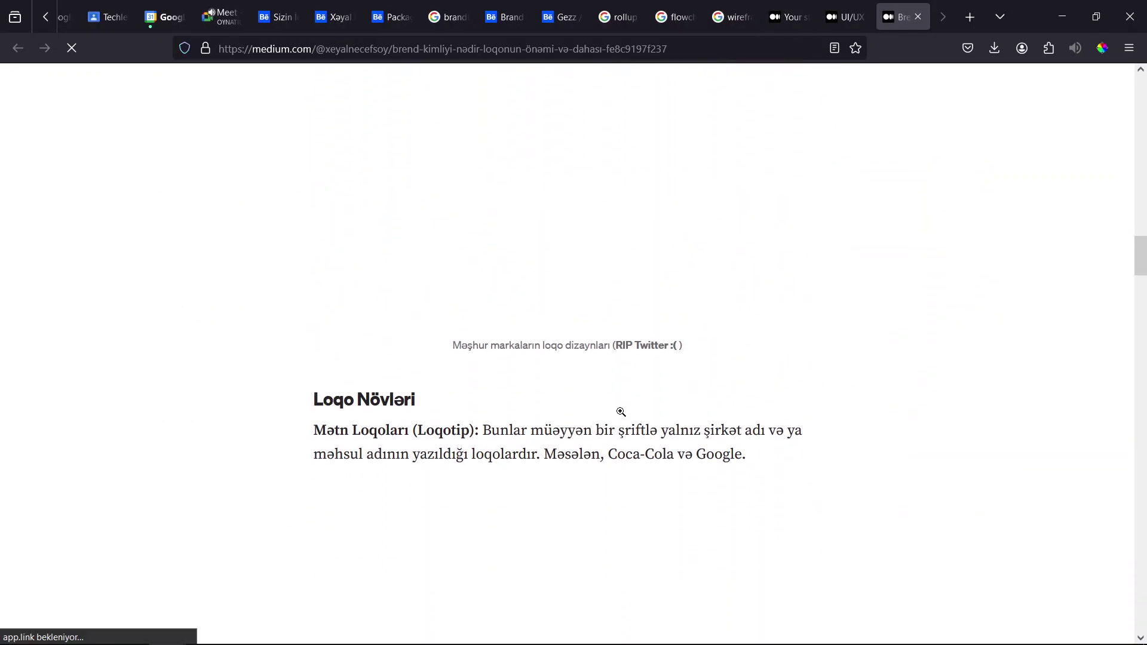
scroll(621, 413, down, 4)
scroll(621, 412, down, 5)
scroll(622, 412, down, 5)
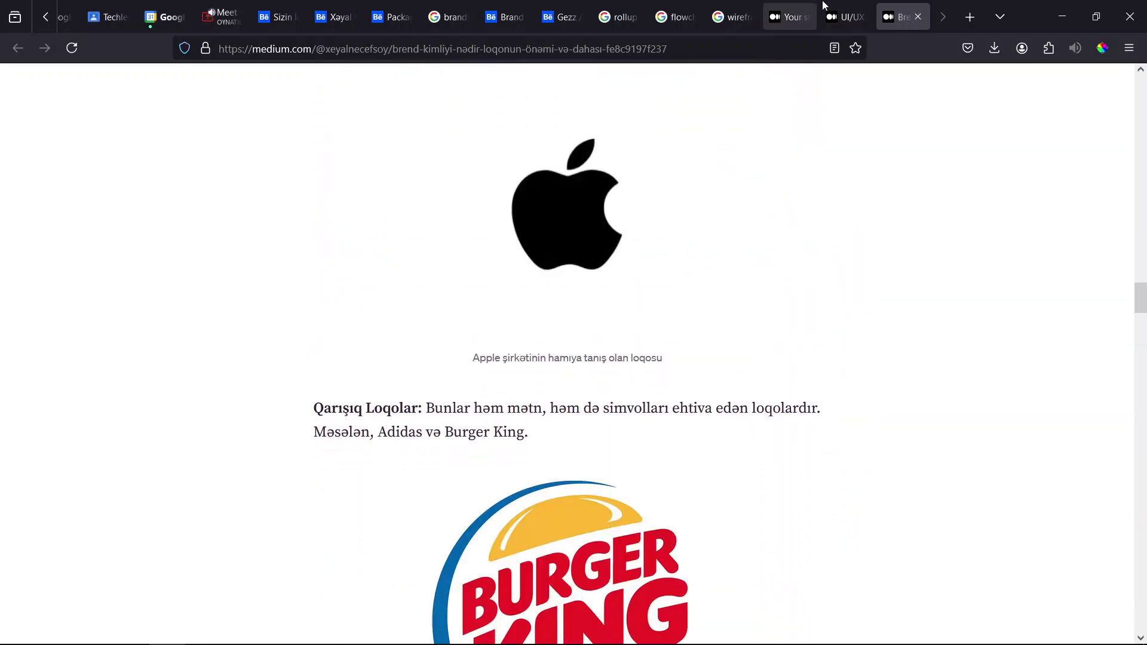
click(853, 6)
scroll(560, 402, down, 5)
scroll(560, 402, down, 5)
scroll(559, 402, down, 5)
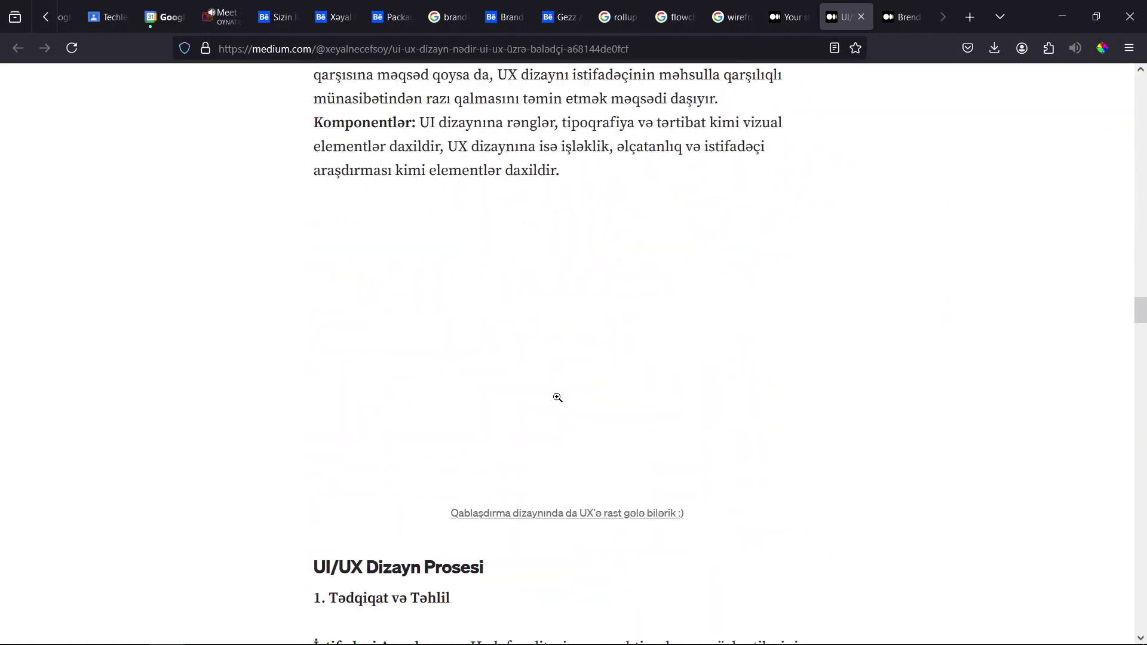
scroll(560, 402, down, 5)
scroll(559, 402, down, 3)
key(ctrl+f)
text(gezz)
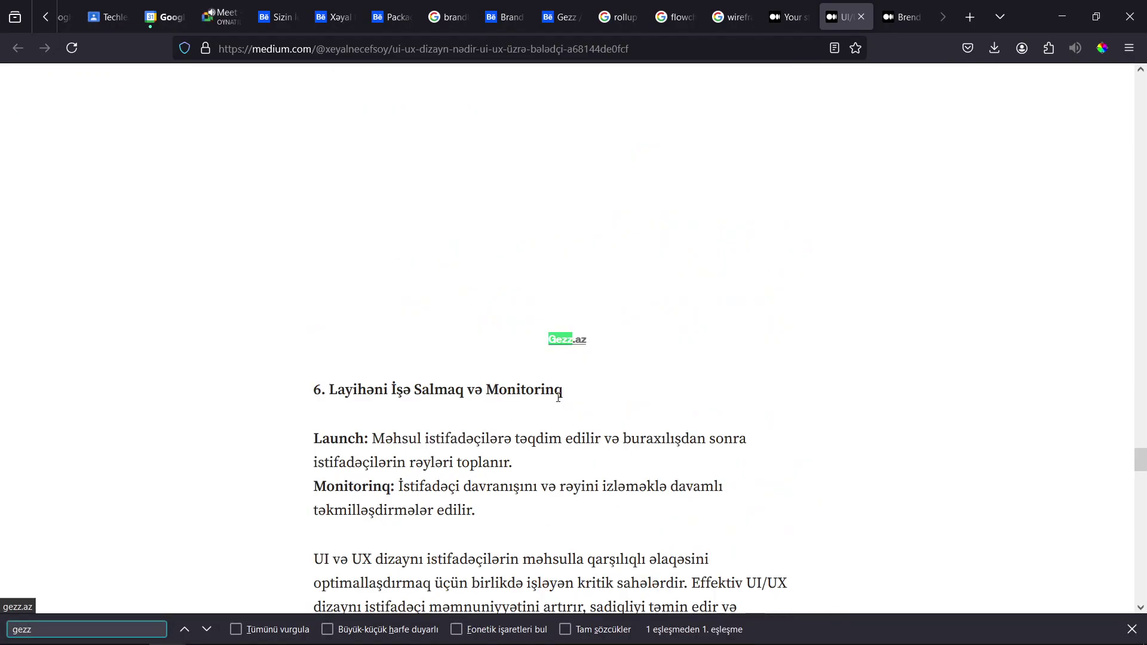
scroll(604, 343, up, 2)
scroll(504, 366, up, 1)
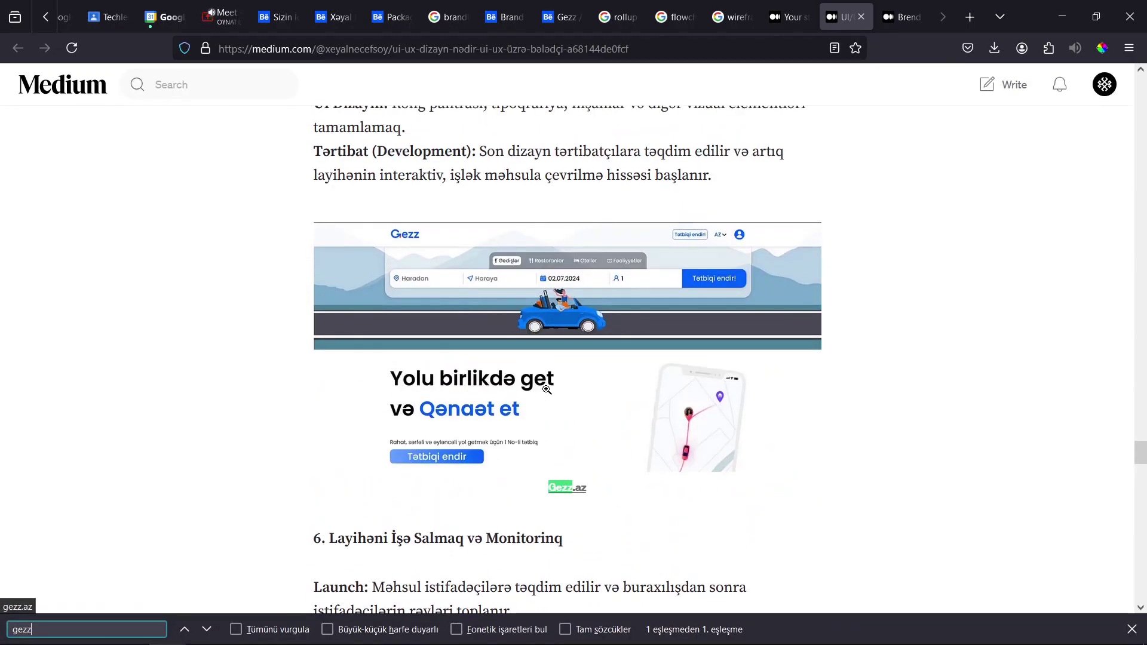
scroll(451, 383, up, 1)
scroll(450, 383, up, 1)
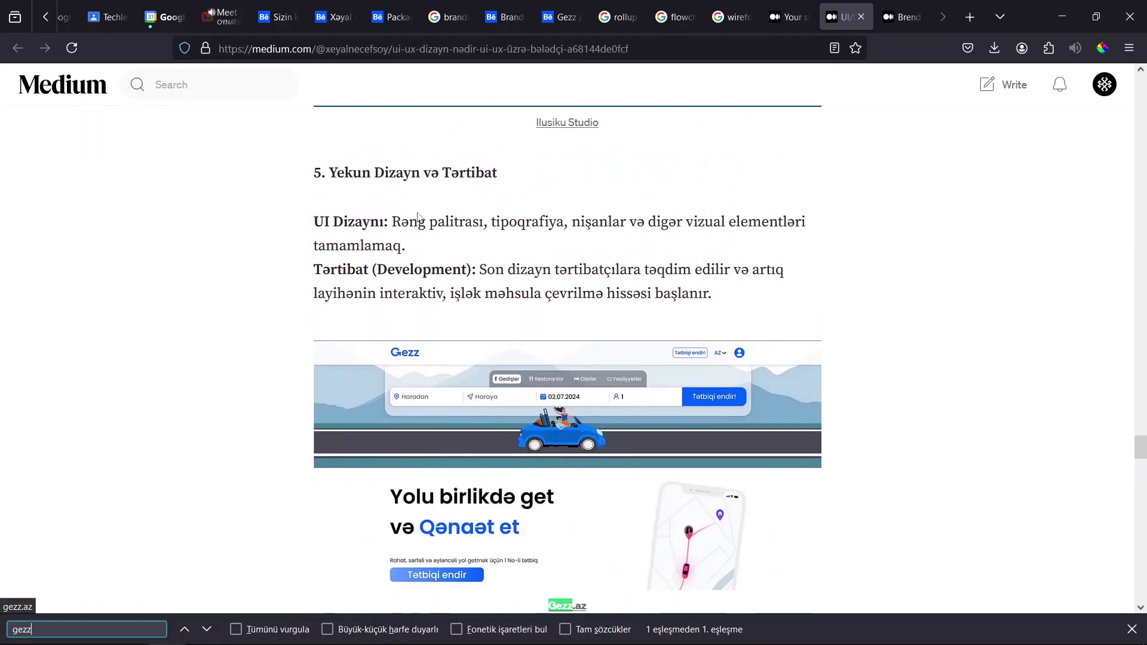
key(ctrl+w)
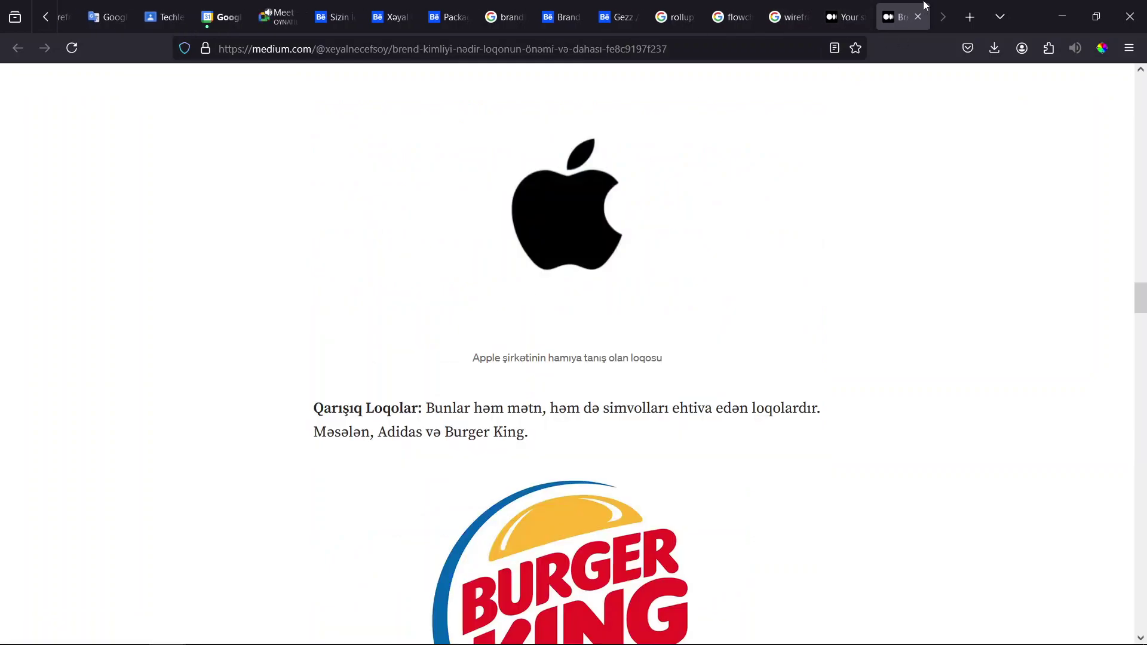
key(ctrl+w)
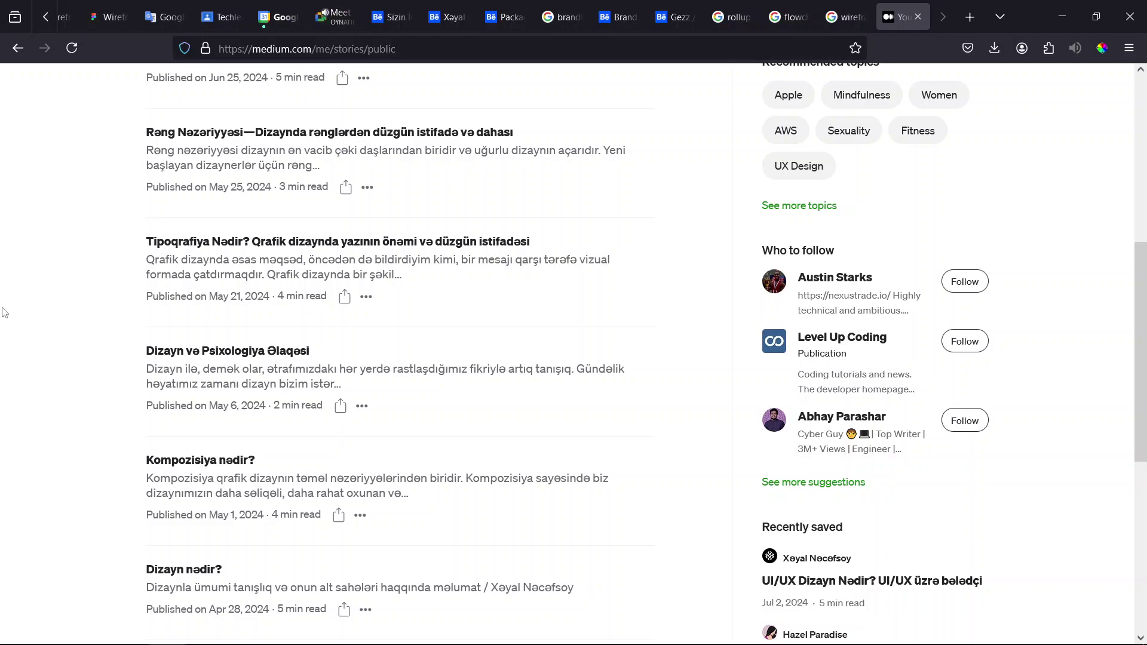
scroll(216, 279, up, 6)
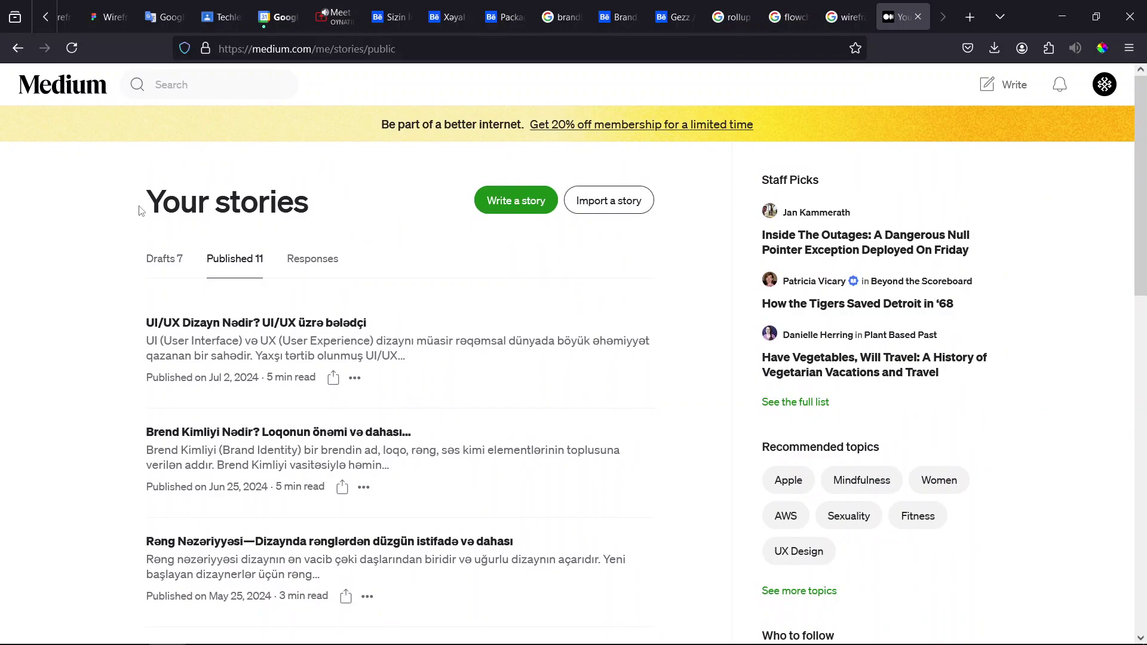
mouse_move(143, 209)
mouse_down()
mouse_move(302, 206)
mouse_move(169, 193)
mouse_move(145, 203)
mouse_up()
click(72, 393)
scroll(72, 393, down, 3)
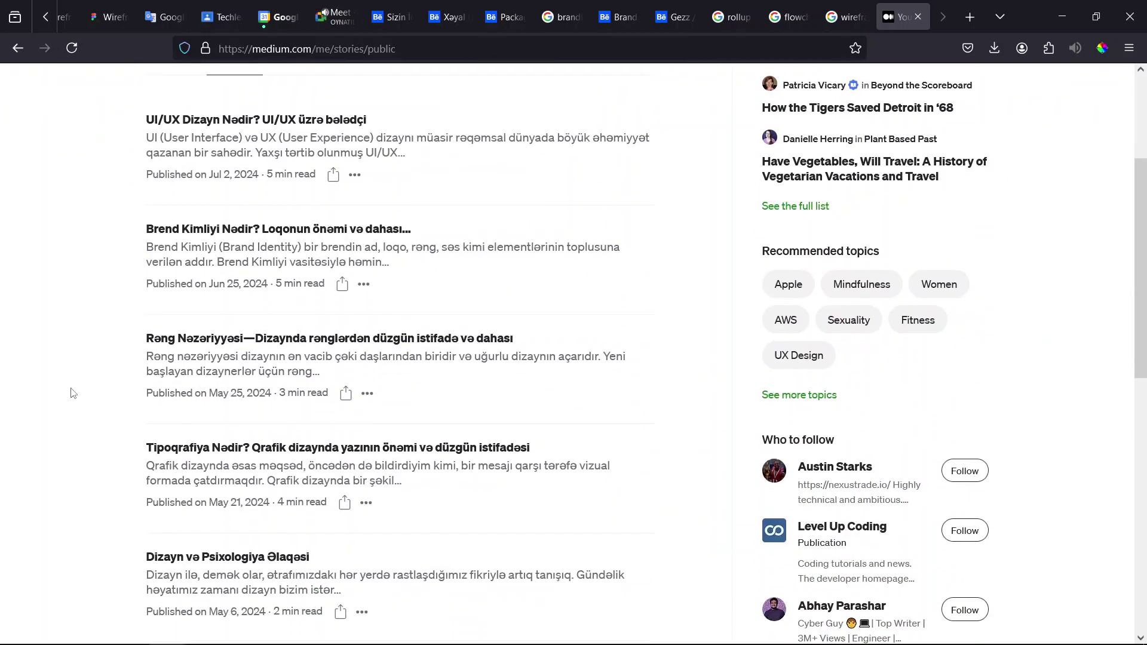
scroll(72, 393, down, 5)
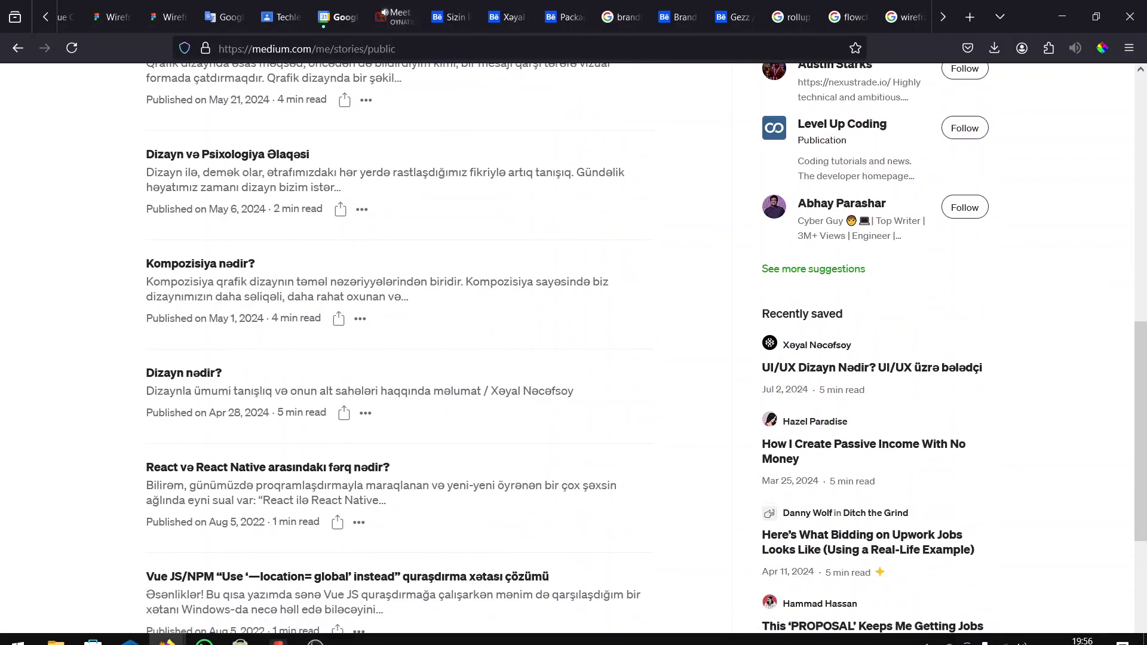
Step: Return to Figma and pan around the Gəzəyən frame's Haqqında, Problem and Çözüm sections
click(278, 631)
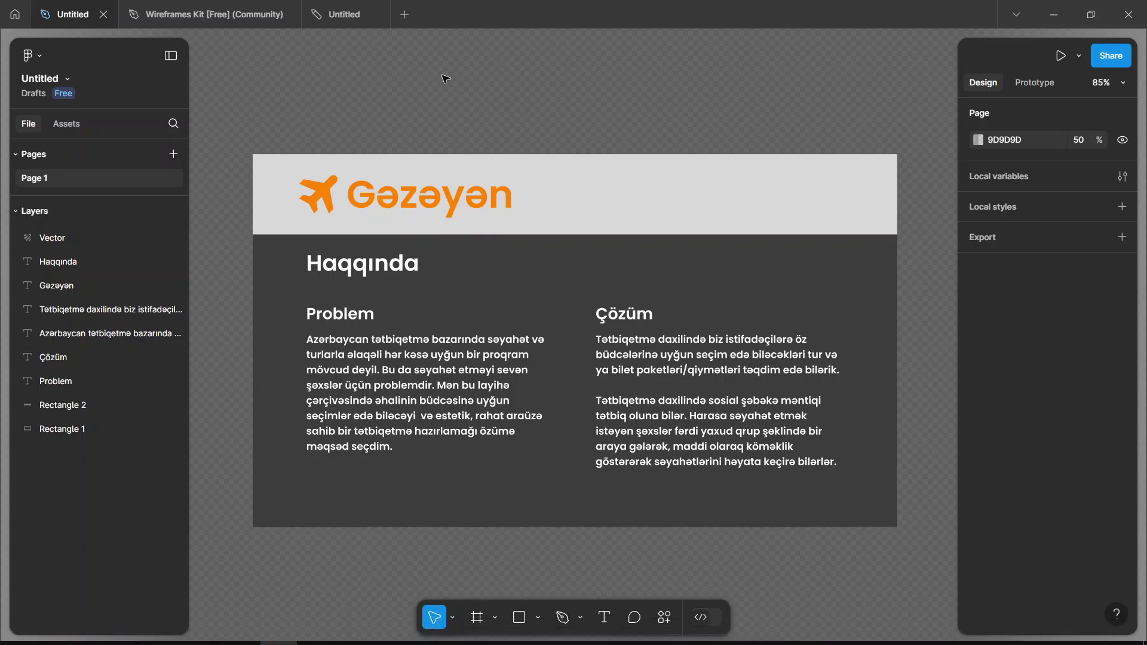
scroll(442, 75, right, 2)
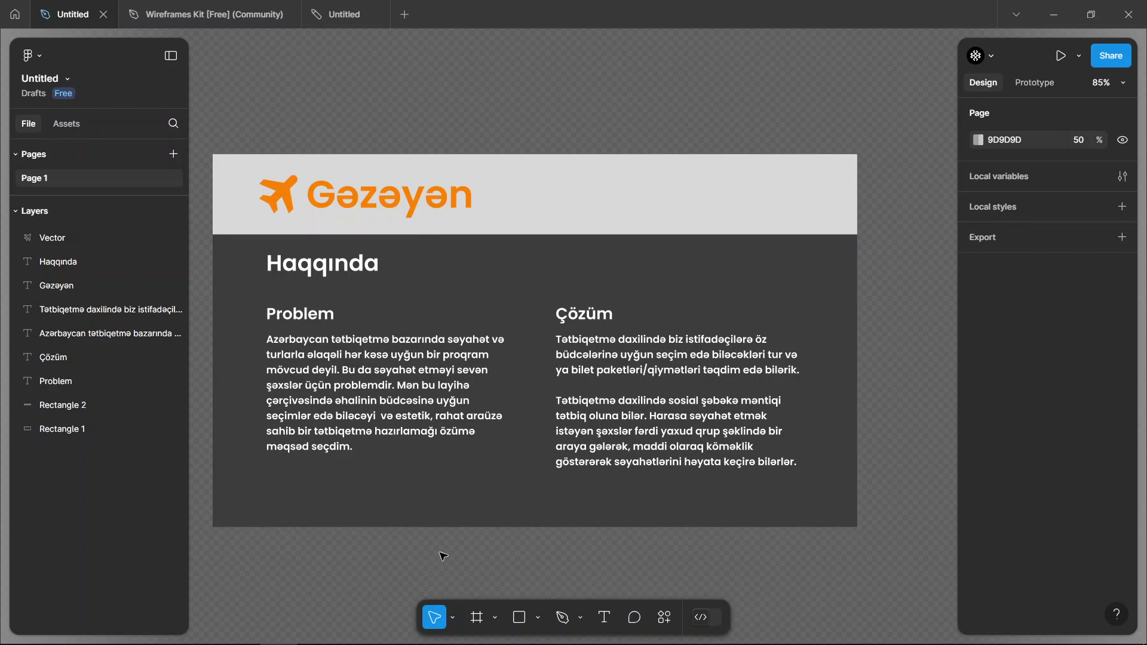
scroll(445, 554, left, 1)
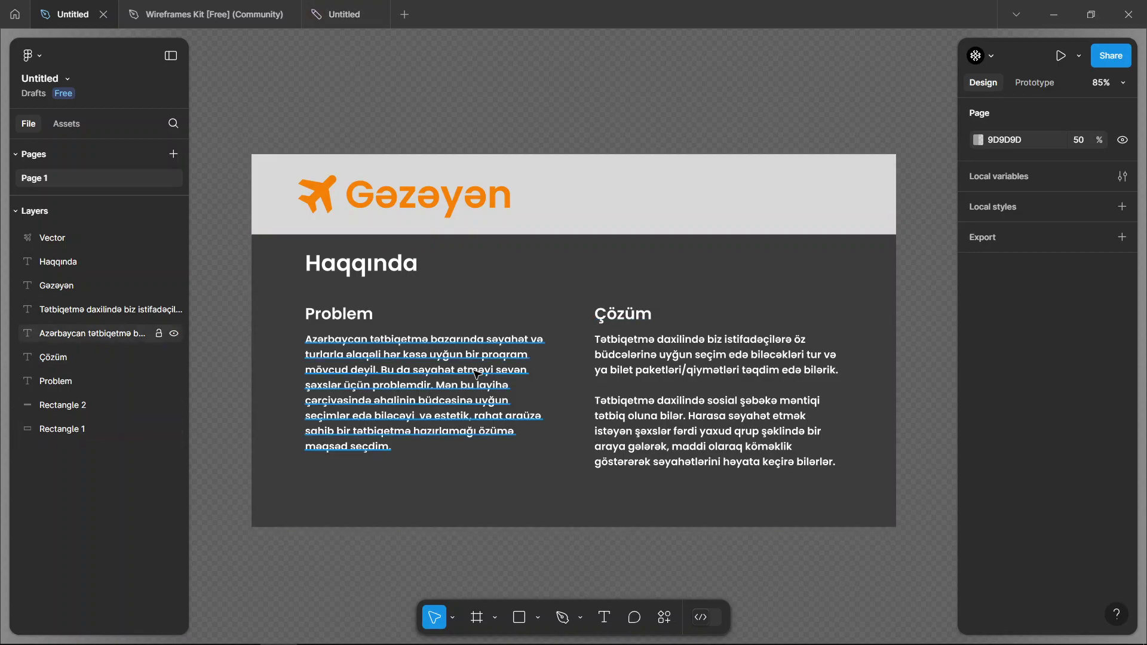
scroll(627, 358, right, 2)
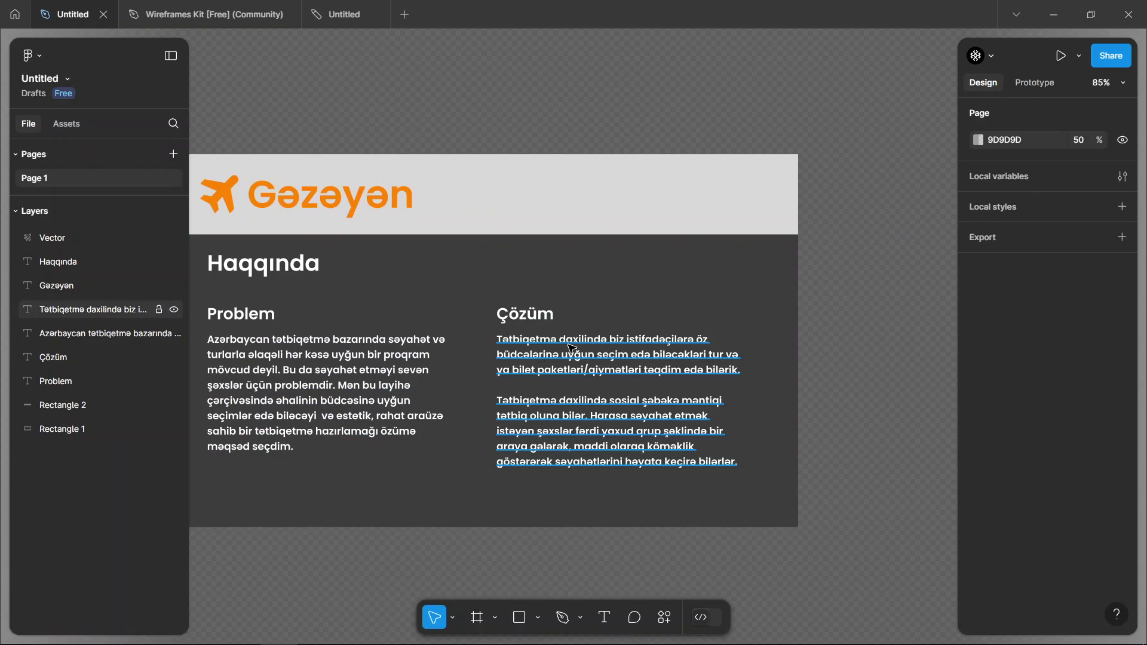
ctrl+scroll(571, 348, up, 5)
scroll(572, 348, right, 3)
scroll(571, 348, right, 3)
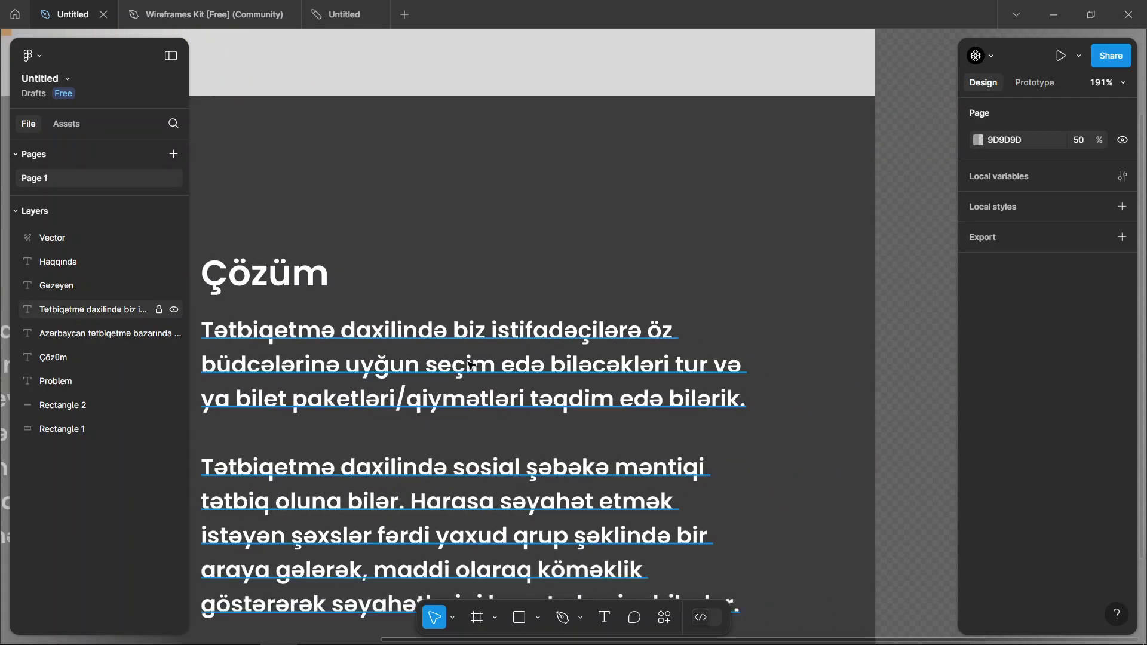
scroll(470, 364, left, 3)
scroll(471, 364, down, 1)
scroll(538, 367, left, 1)
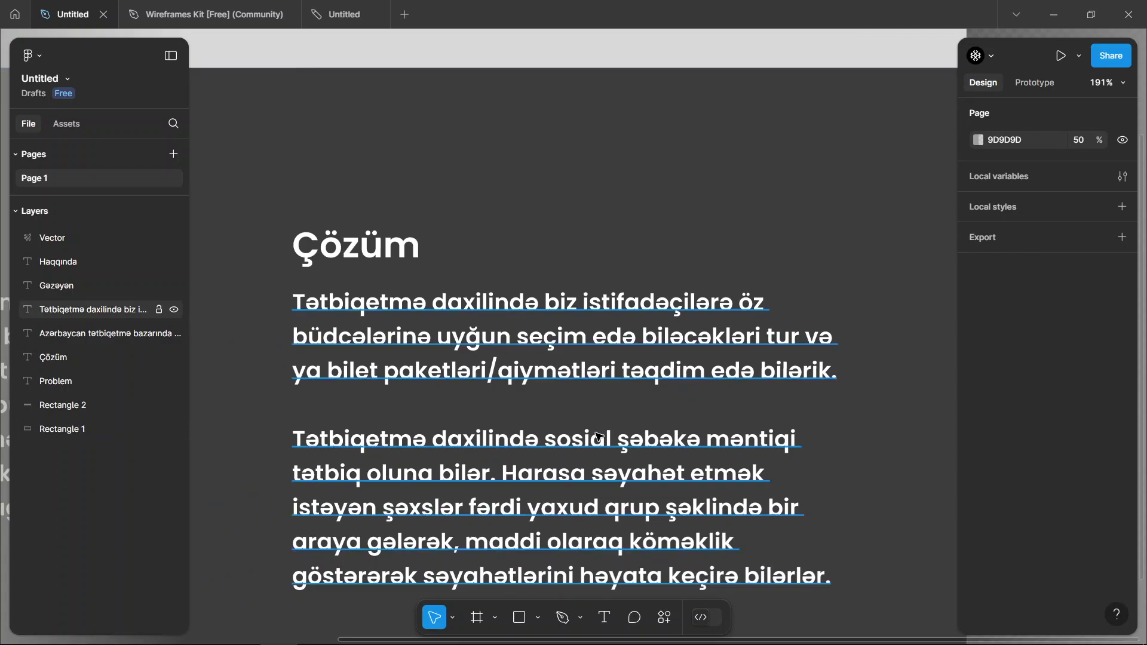
scroll(653, 385, down, 1)
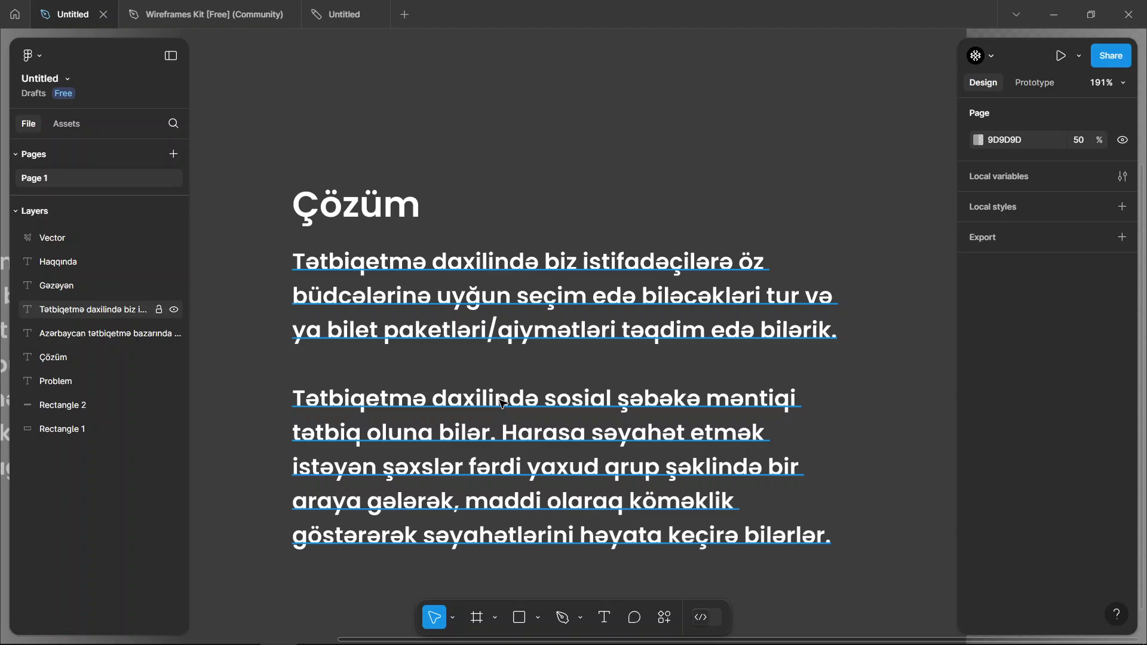
scroll(599, 569, down, 5)
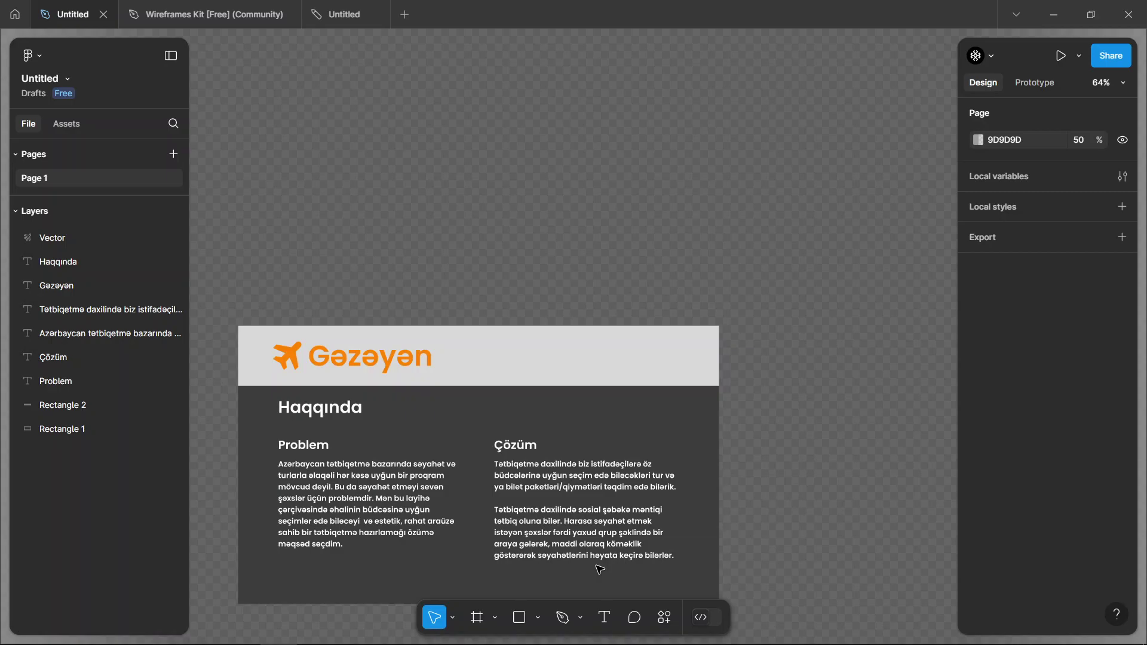
scroll(463, 251, down, 3)
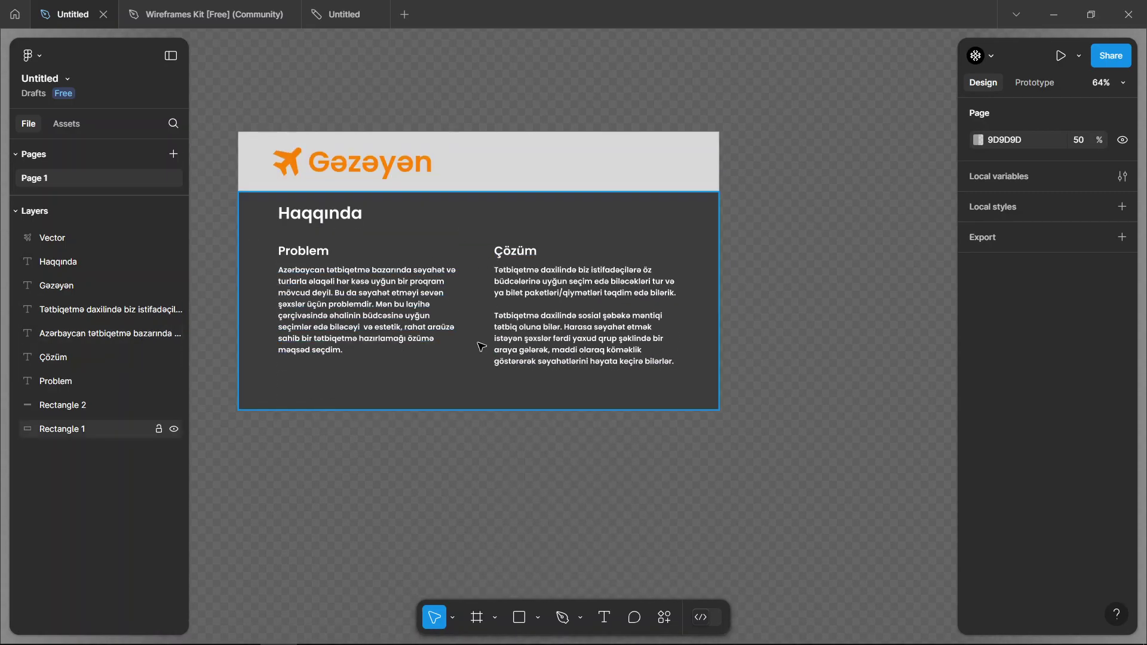
scroll(481, 347, up, 2)
scroll(496, 195, left, 2)
scroll(455, 195, right, 1)
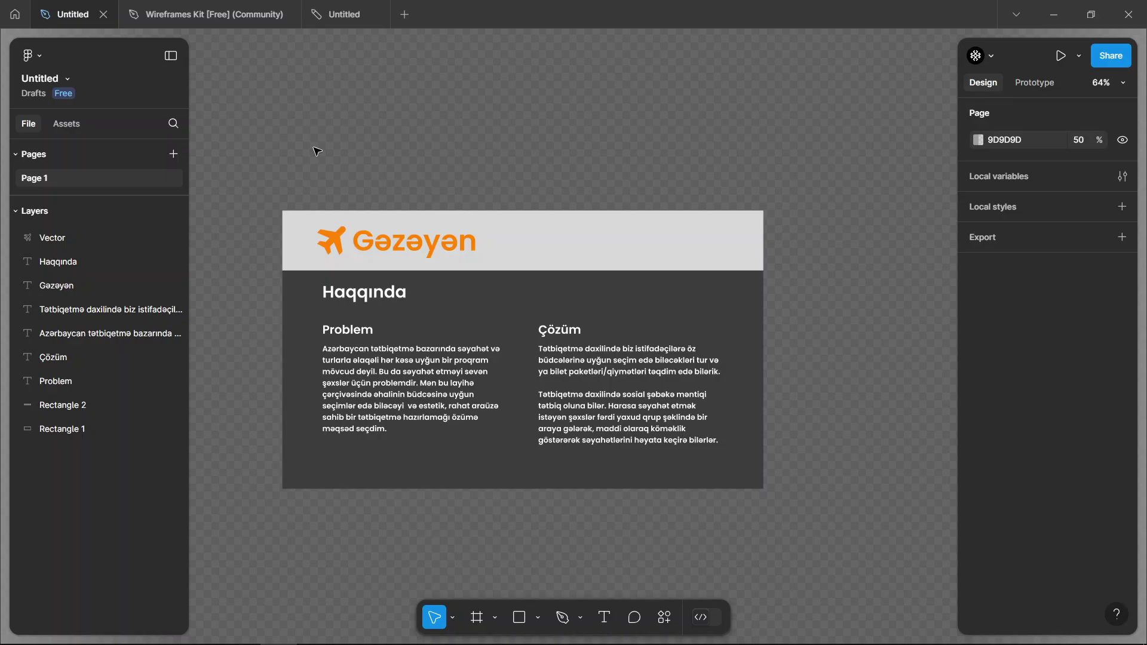
scroll(278, 178, left, 2)
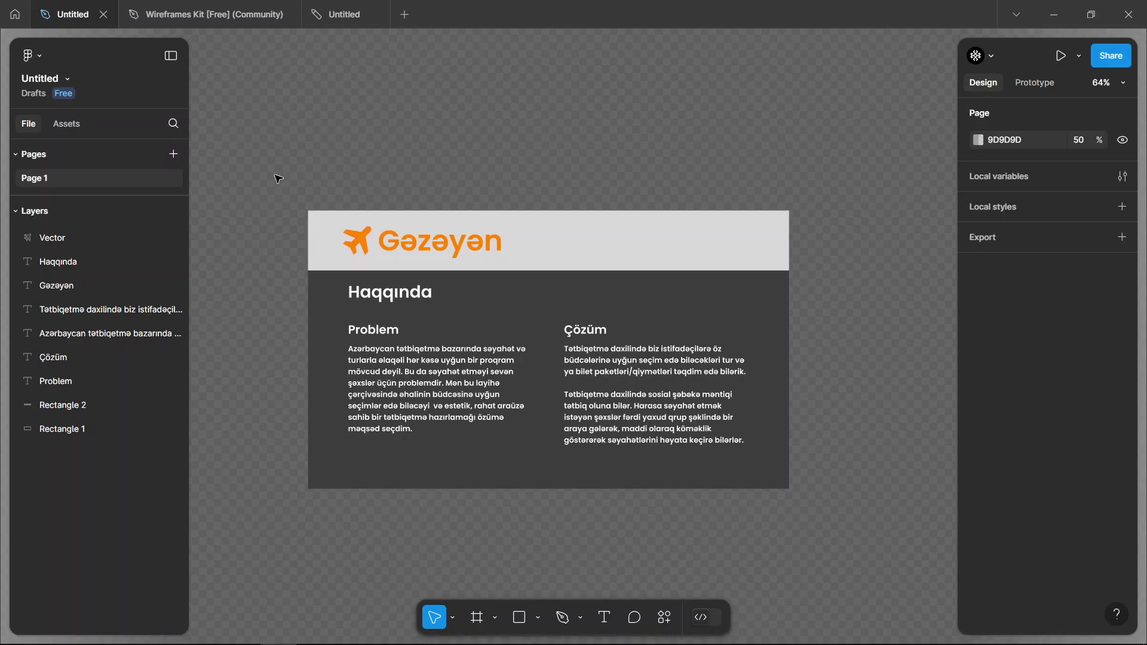
scroll(278, 177, left, 2)
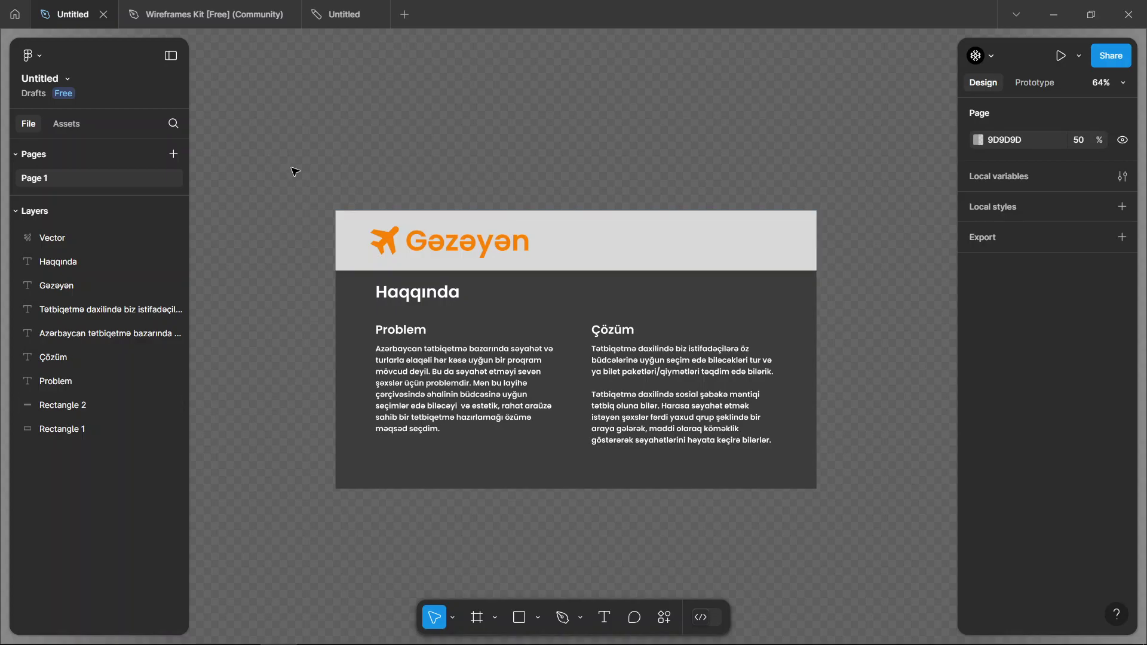
drag(346, 182, 547, 155)
scroll(490, 166, down, 1)
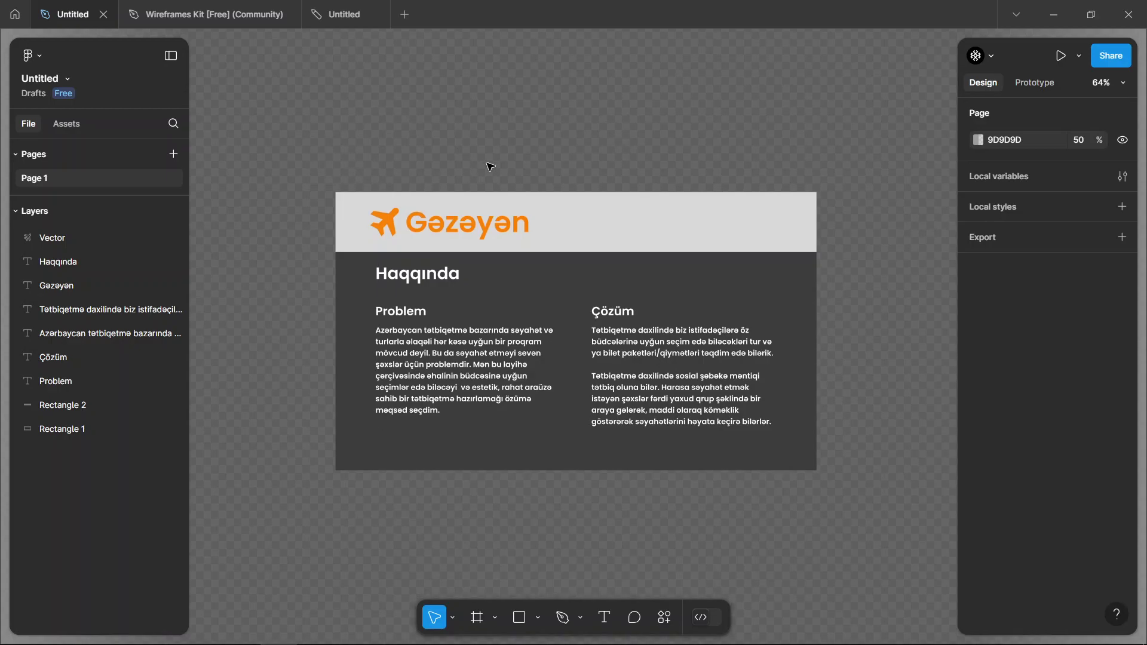
scroll(490, 167, down, 2)
scroll(490, 166, left, 4)
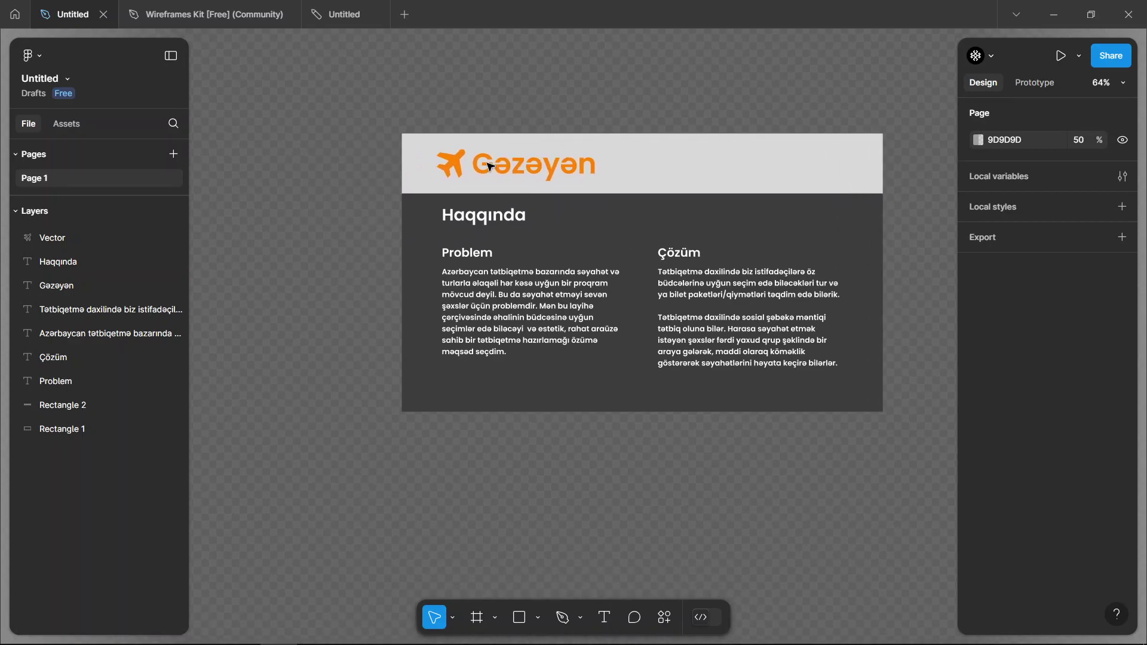
scroll(490, 166, right, 3)
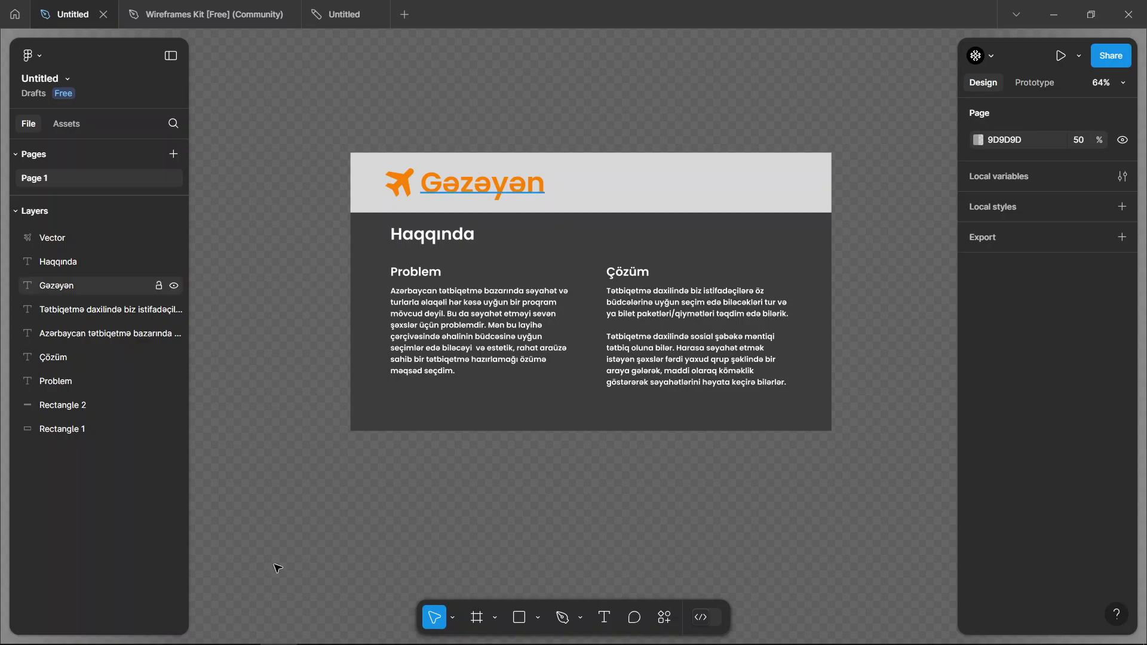
mouse_move(167, 630)
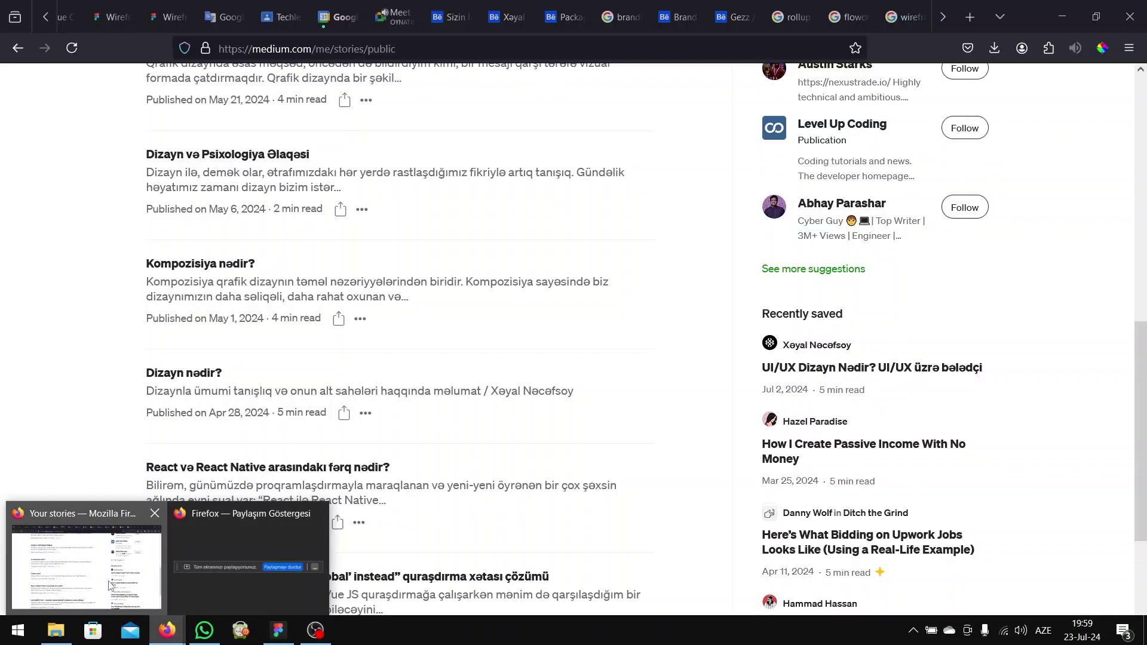
Step: Search Google Images for 'user persona' and preview the Justinmind persona template enlarged
click(109, 580)
key(ctrl+t)
text(user)
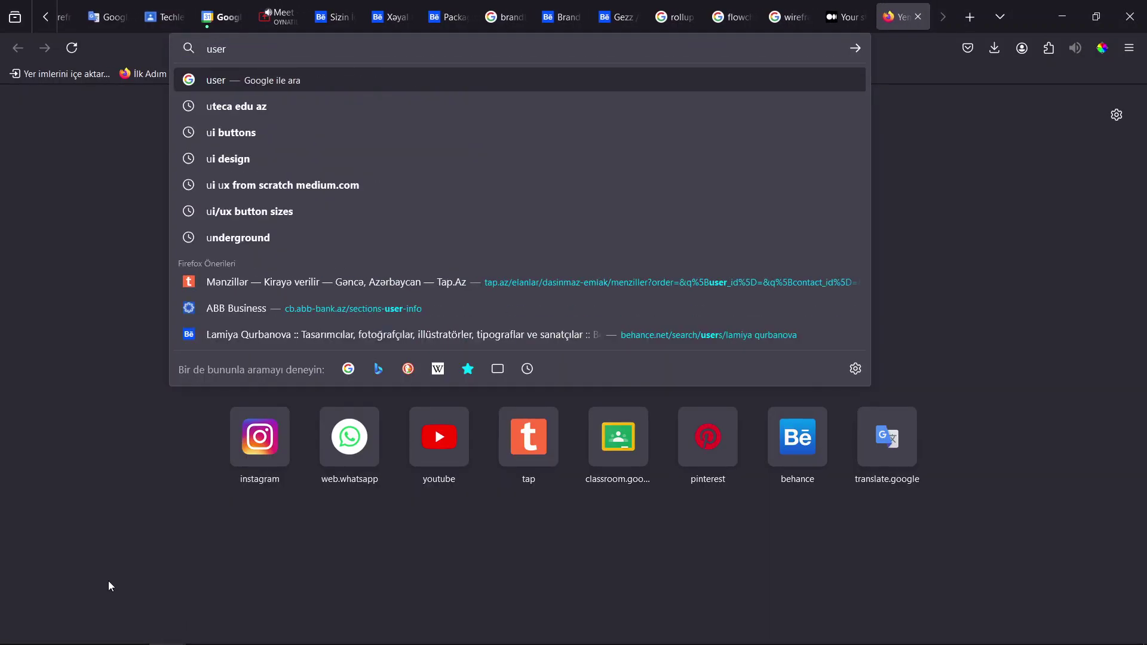
text( persona)
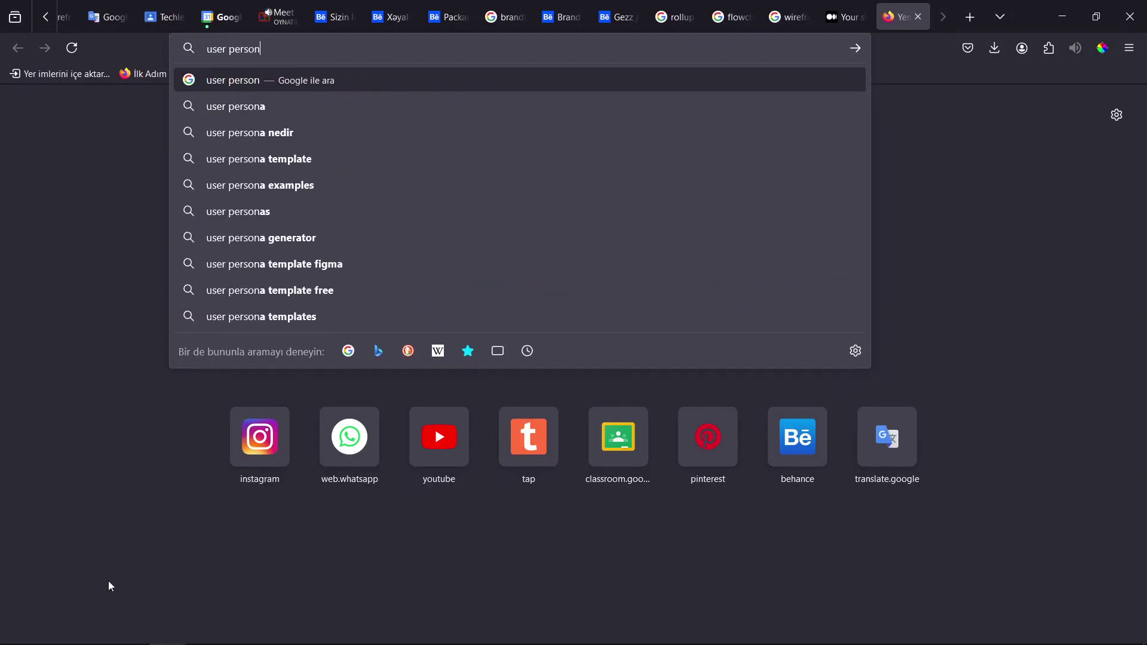
key(Return)
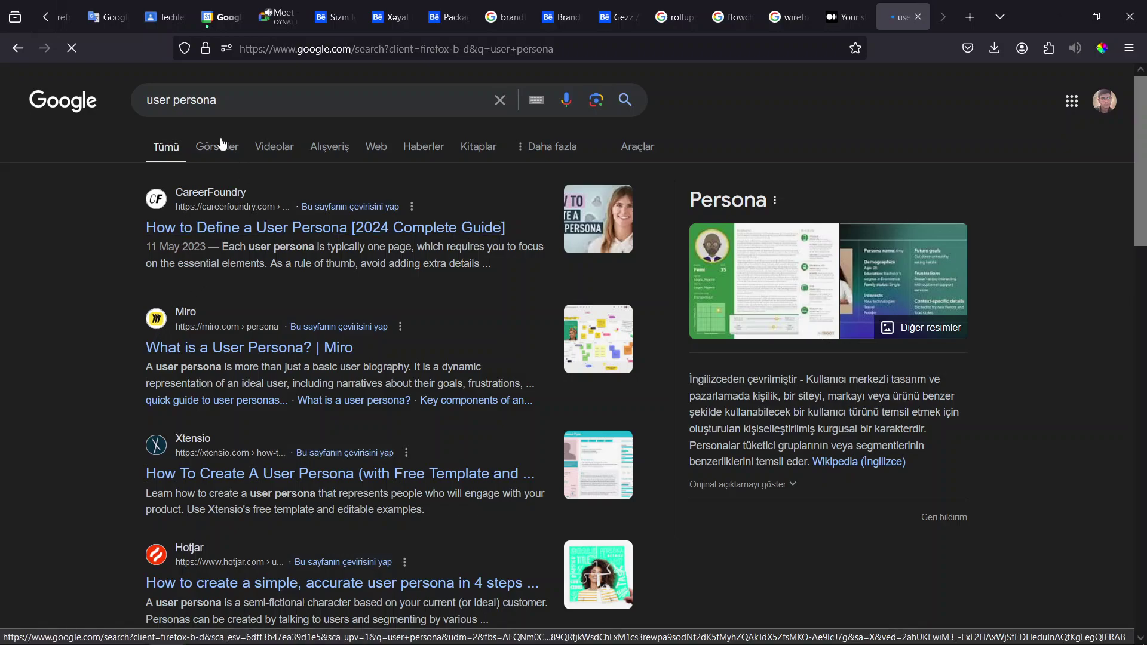
click(223, 149)
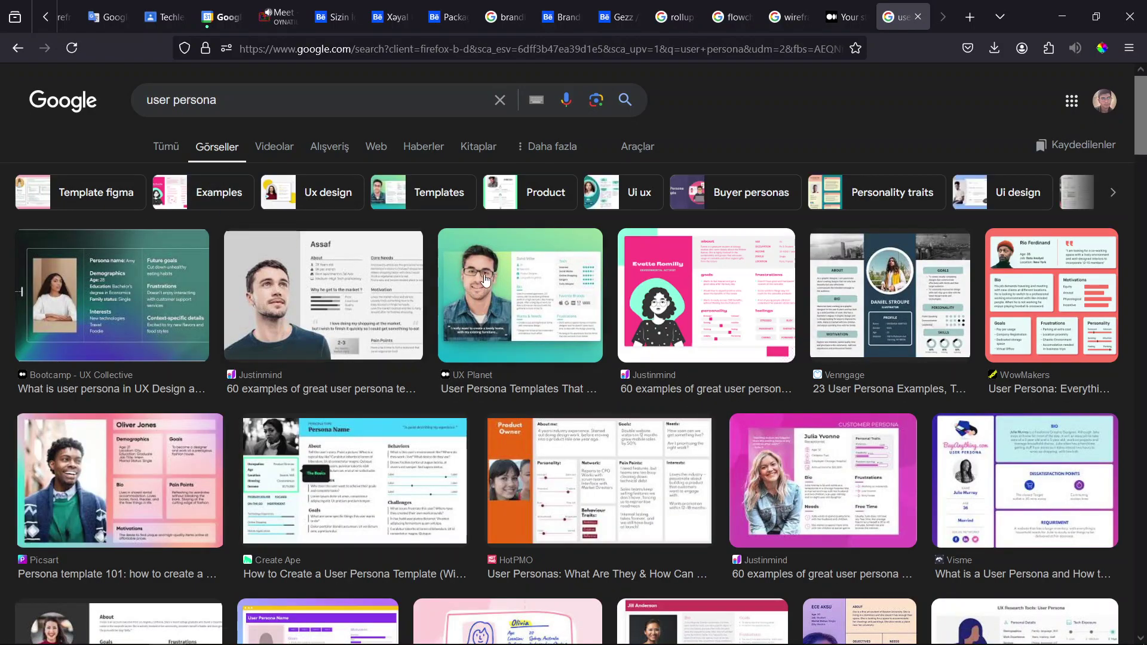
click(674, 282)
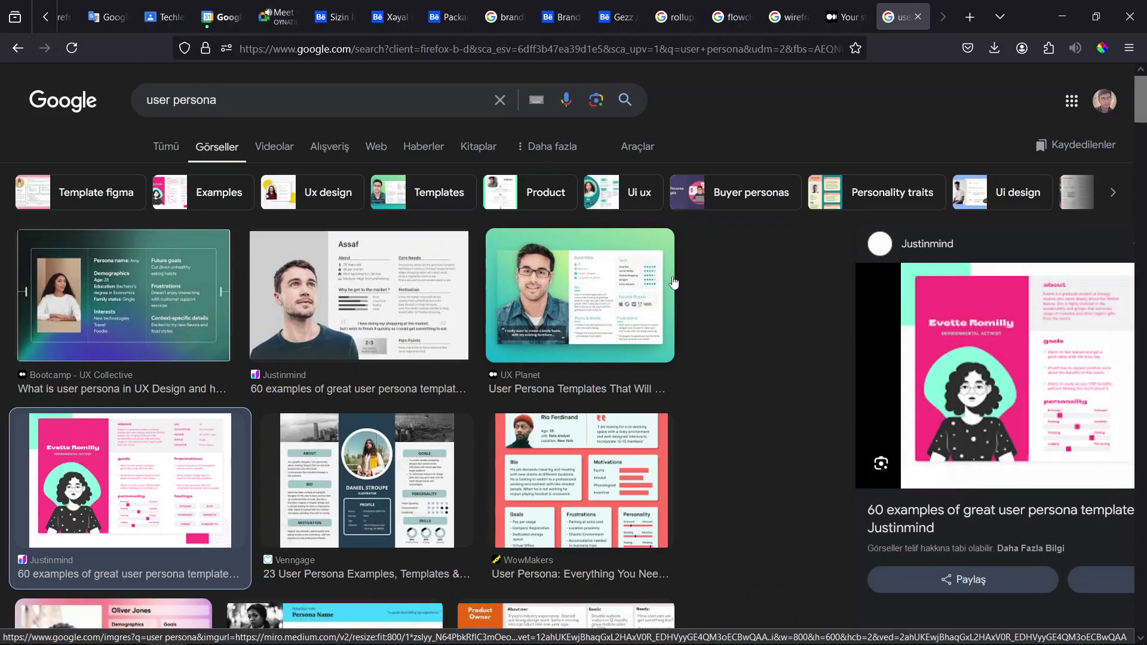
key(ctrl+plus)
key(ctrl+plus)
key(ctrl+plus)
key(ctrl+plus)
key(ctrl+plus)
key(ctrl+plus)
Step: Scroll and zoom the Justinmind persona preview to read its goals, frustrations and feelings
scroll(985, 331, down, 2)
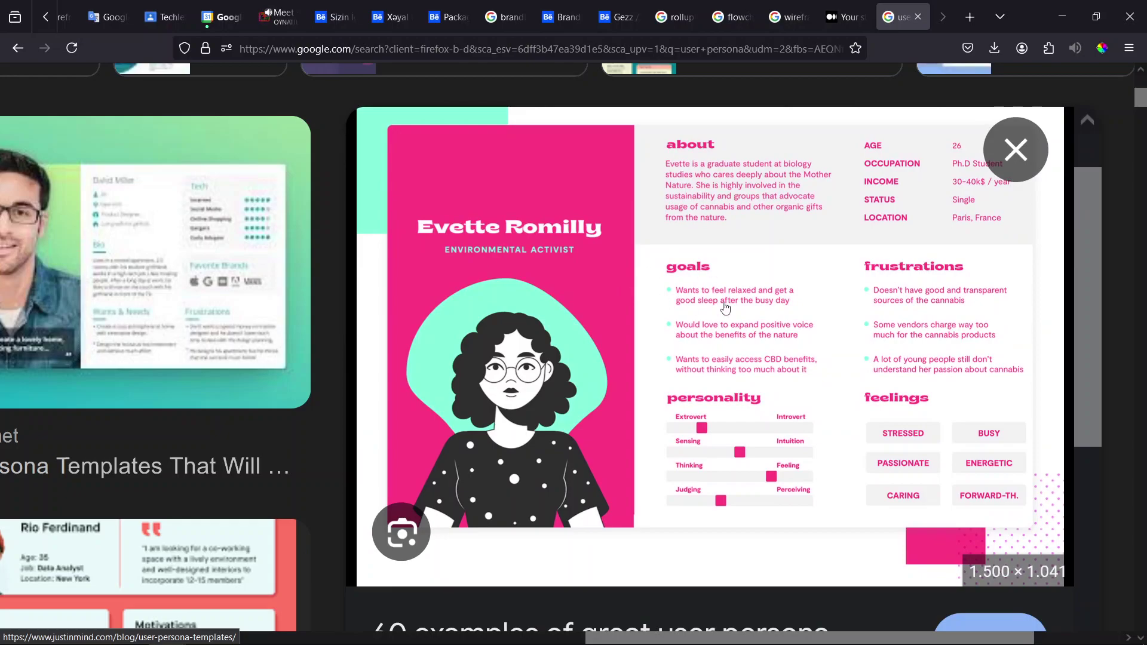
scroll(723, 304, down, 1)
scroll(723, 305, up, 1)
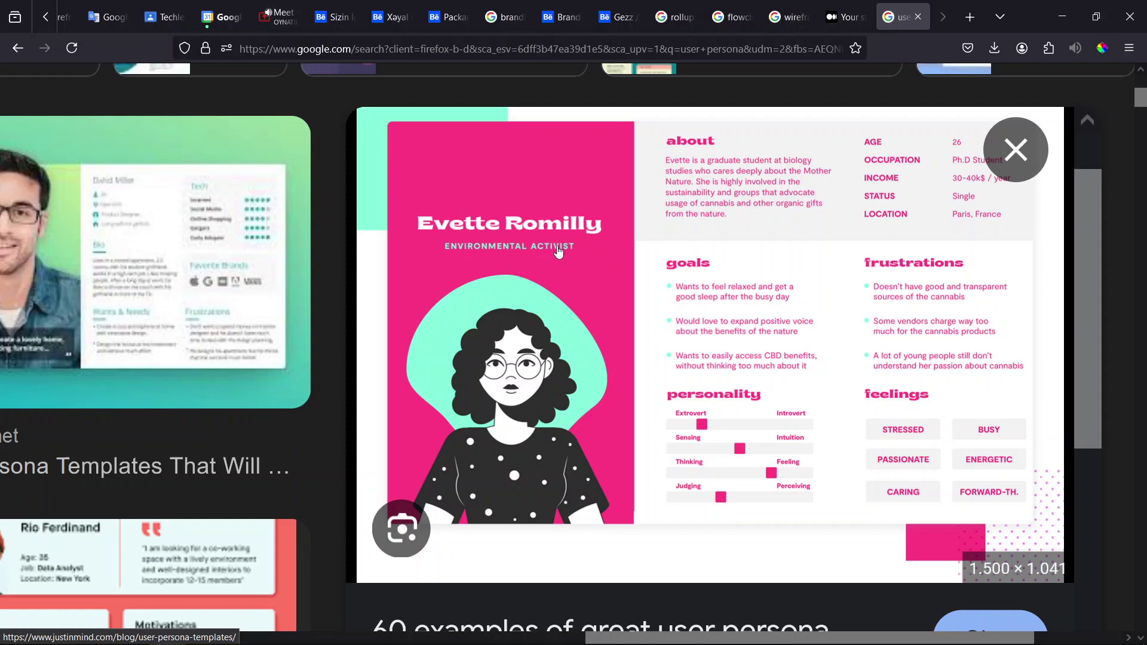
key(ctrl+plus)
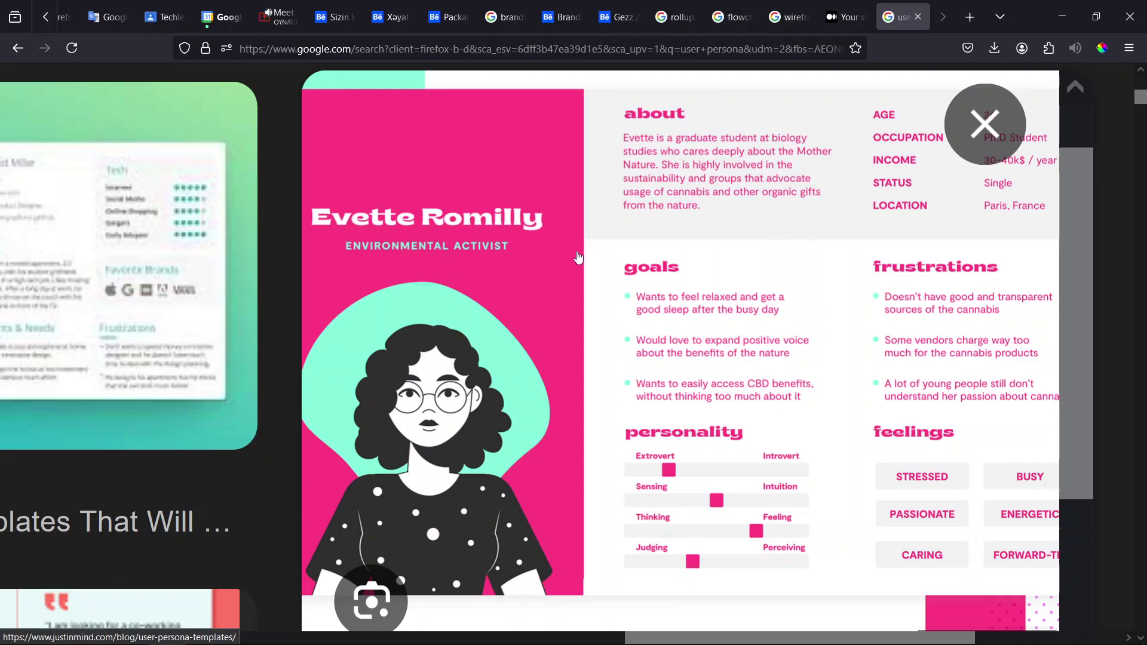
key(ctrl+minus)
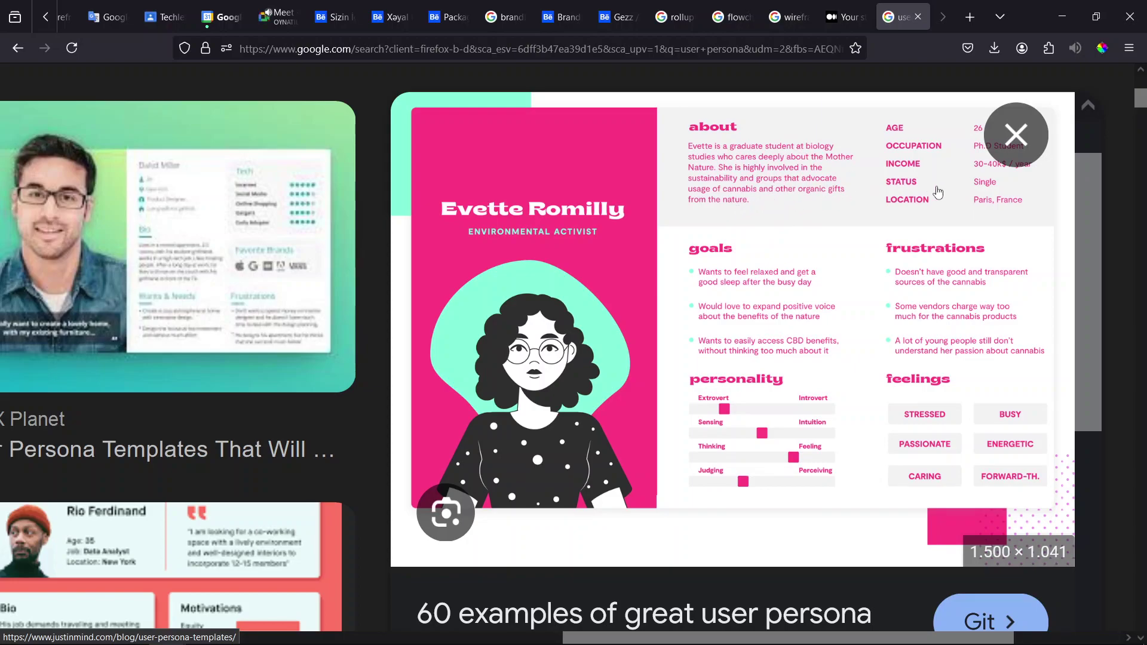
Step: Scroll through the persona example's personality and feelings sections
scroll(778, 181, up, 2)
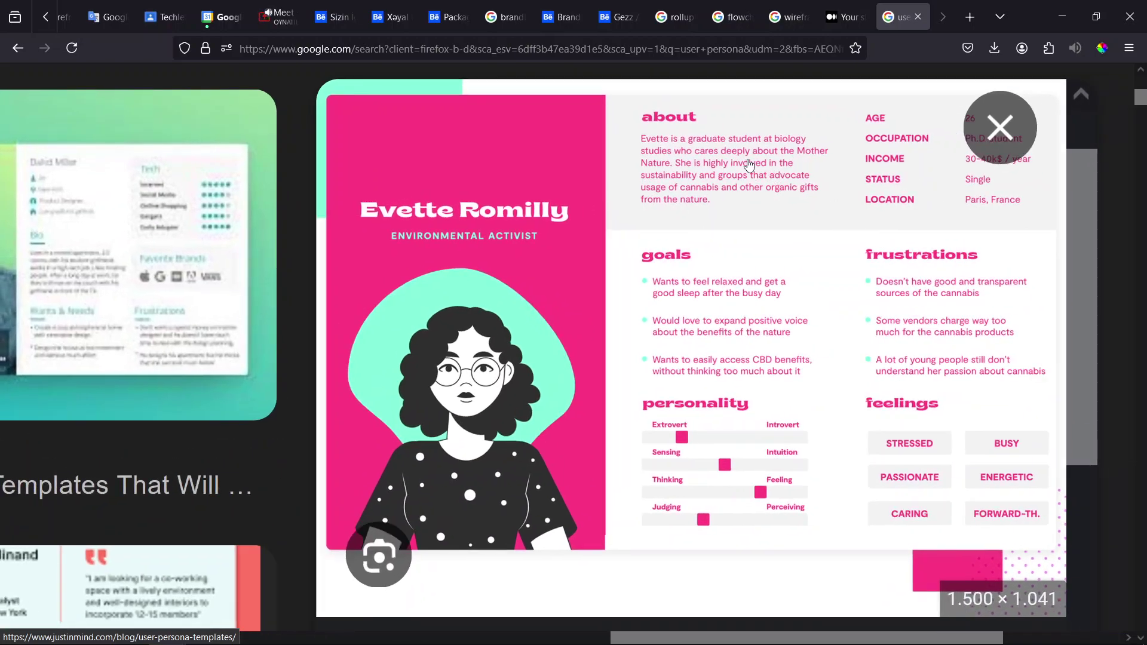
scroll(912, 167, down, 1)
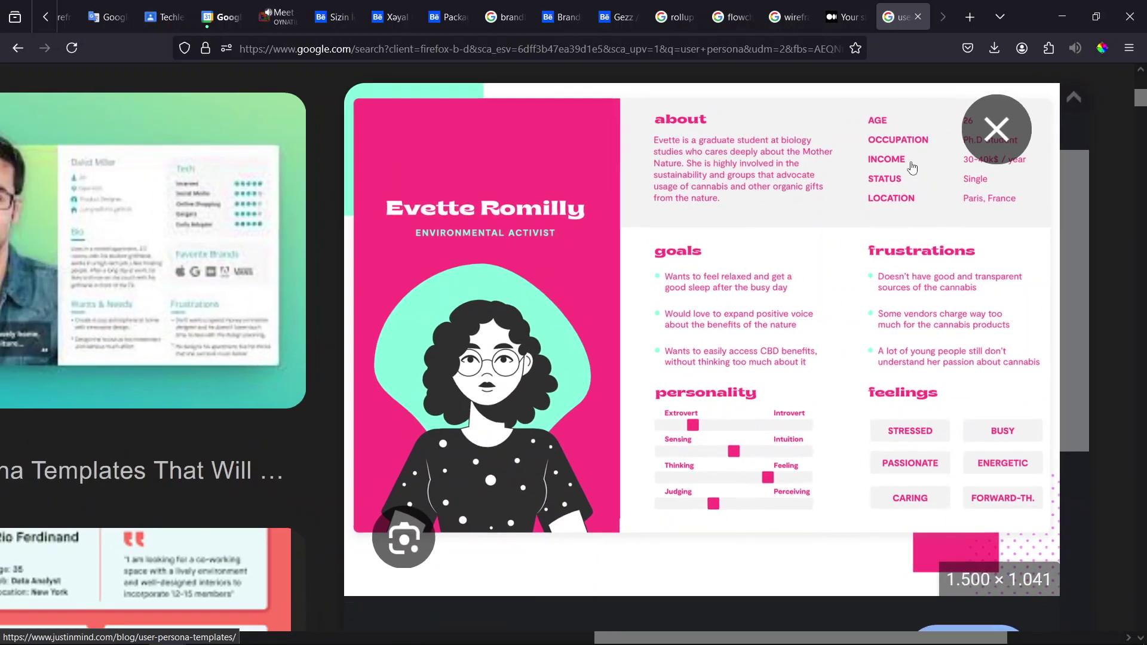
scroll(911, 167, down, 1)
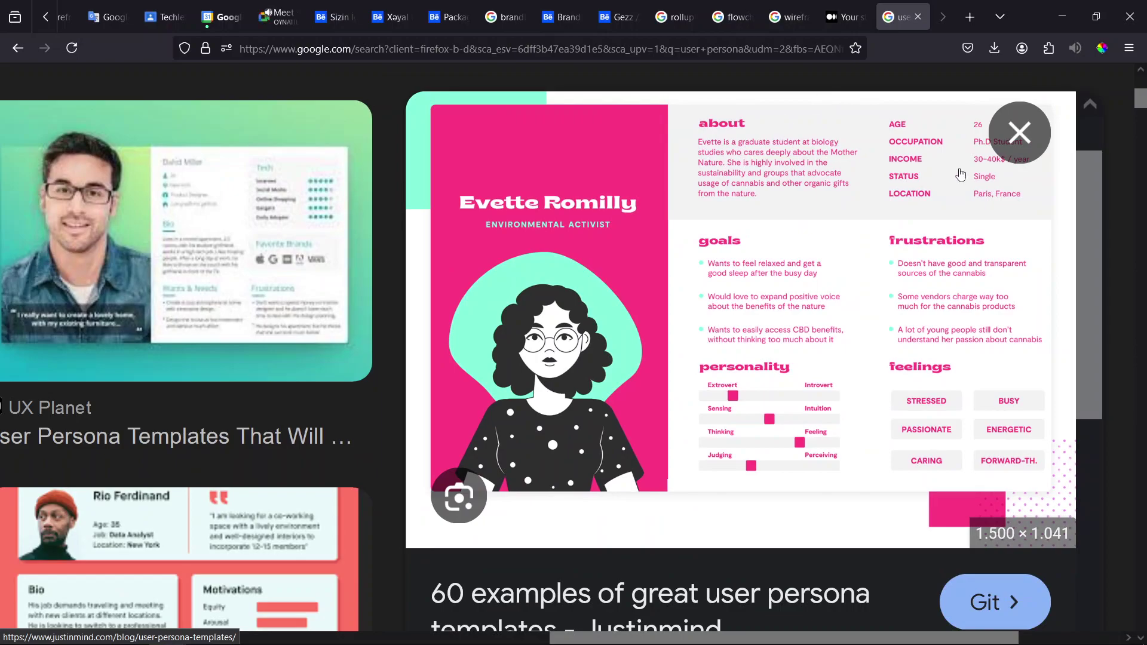
scroll(960, 174, down, 1)
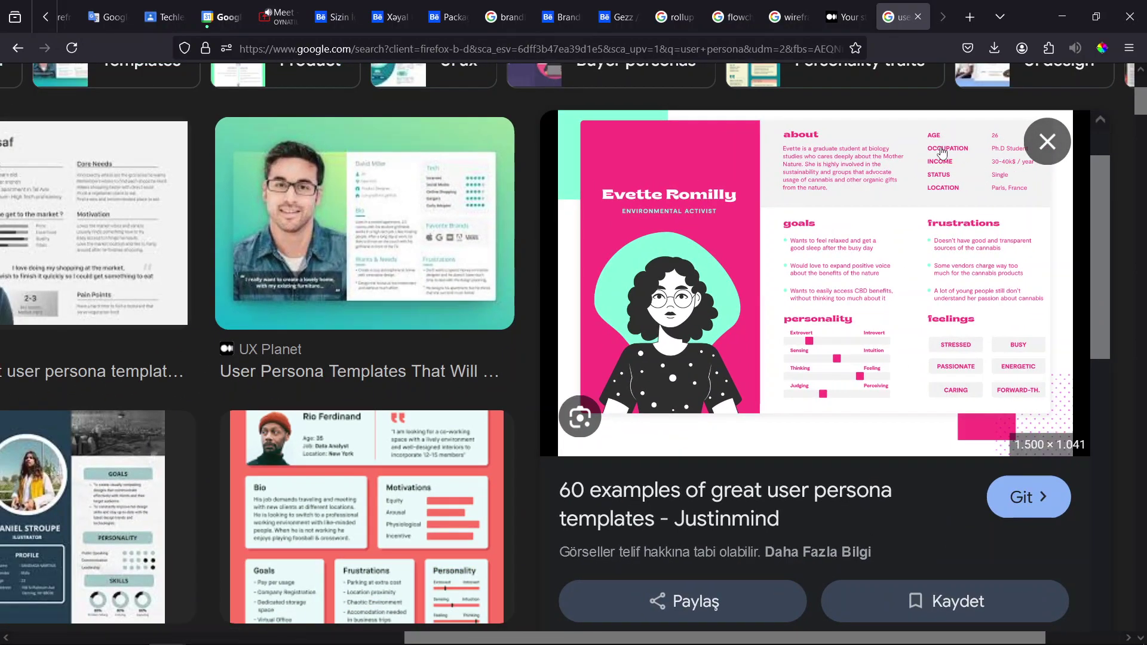
scroll(950, 143, up, 3)
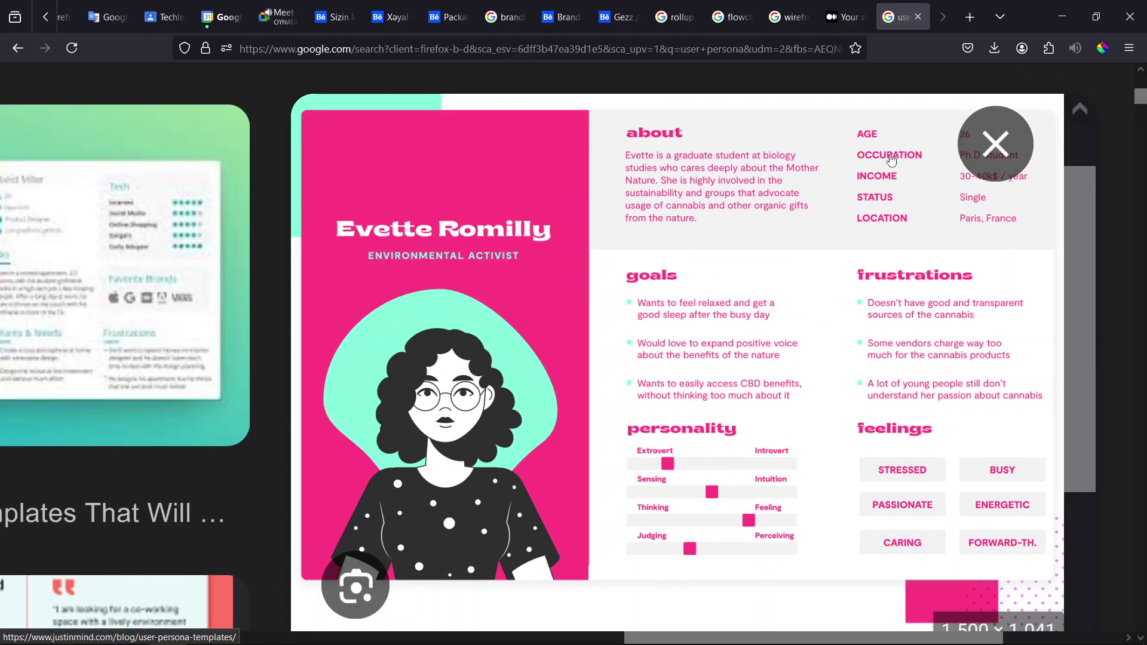
scroll(1016, 161, down, 1)
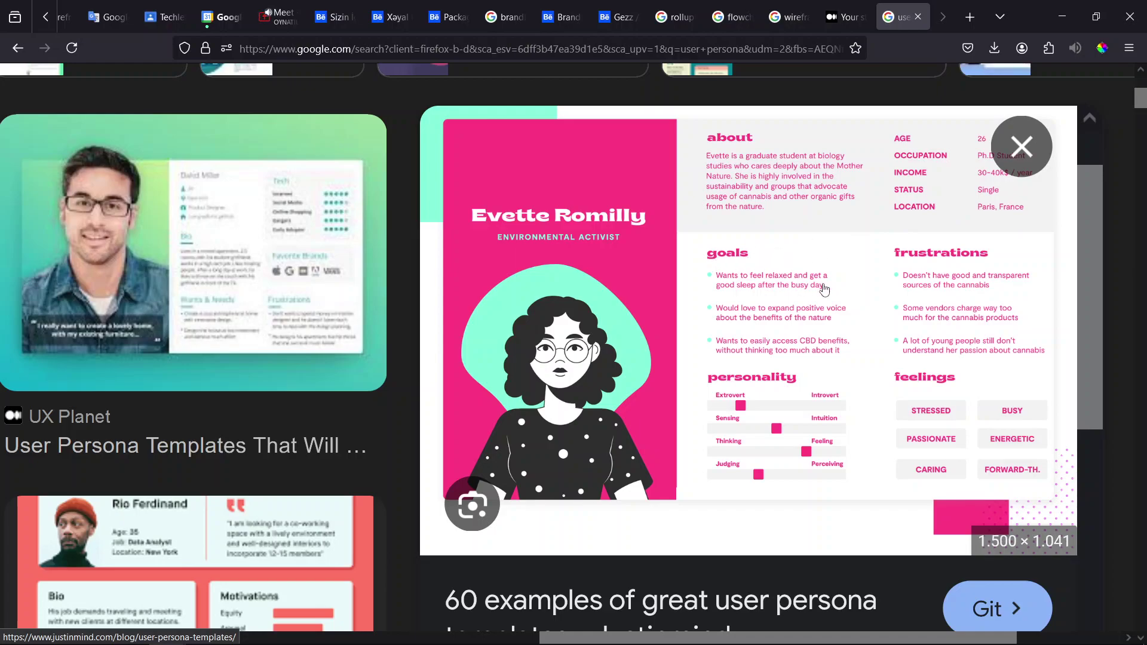
ctrl+scroll(825, 289, up, 5)
scroll(612, 269, down, 1)
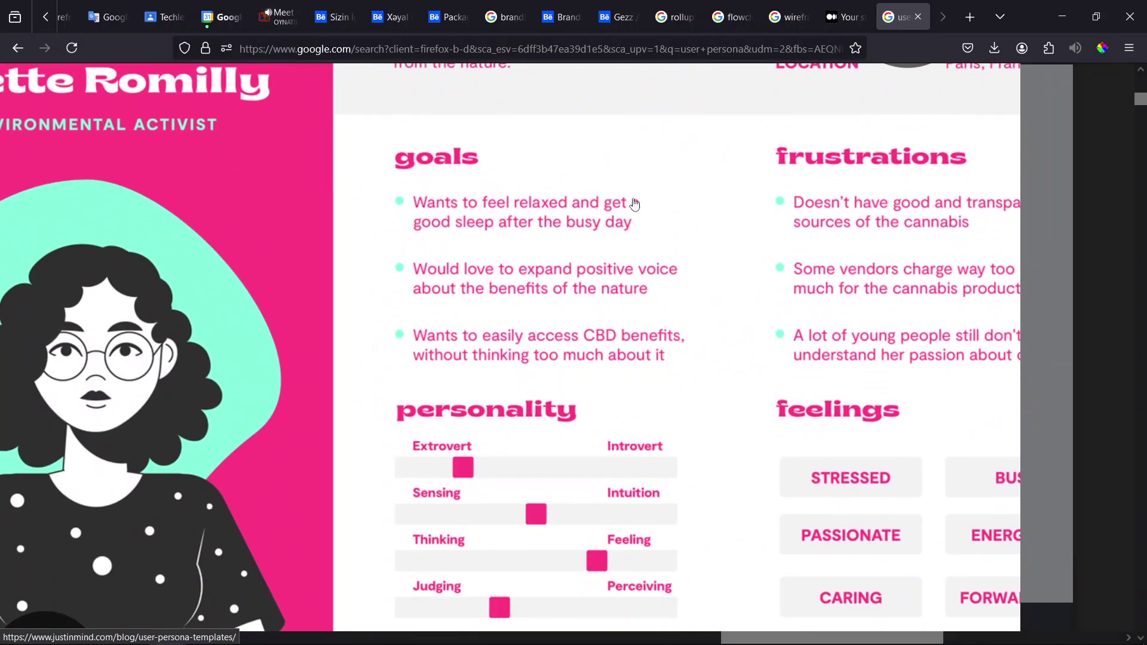
scroll(655, 235, down, 1)
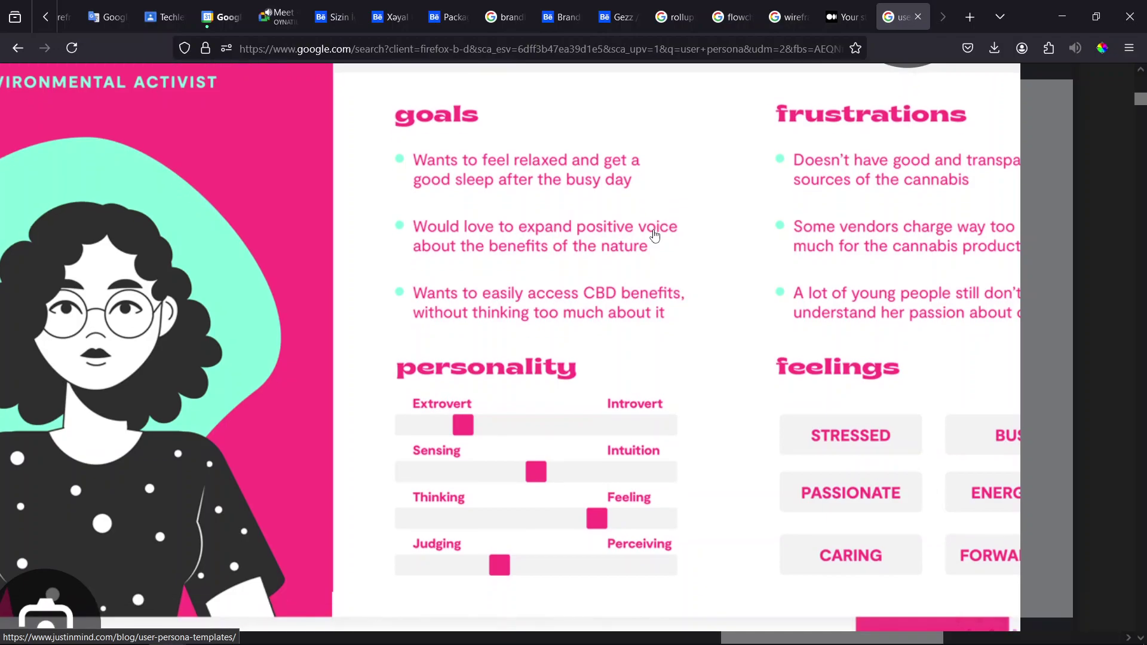
ctrl+scroll(645, 248, down, 2)
ctrl+scroll(766, 251, down, 3)
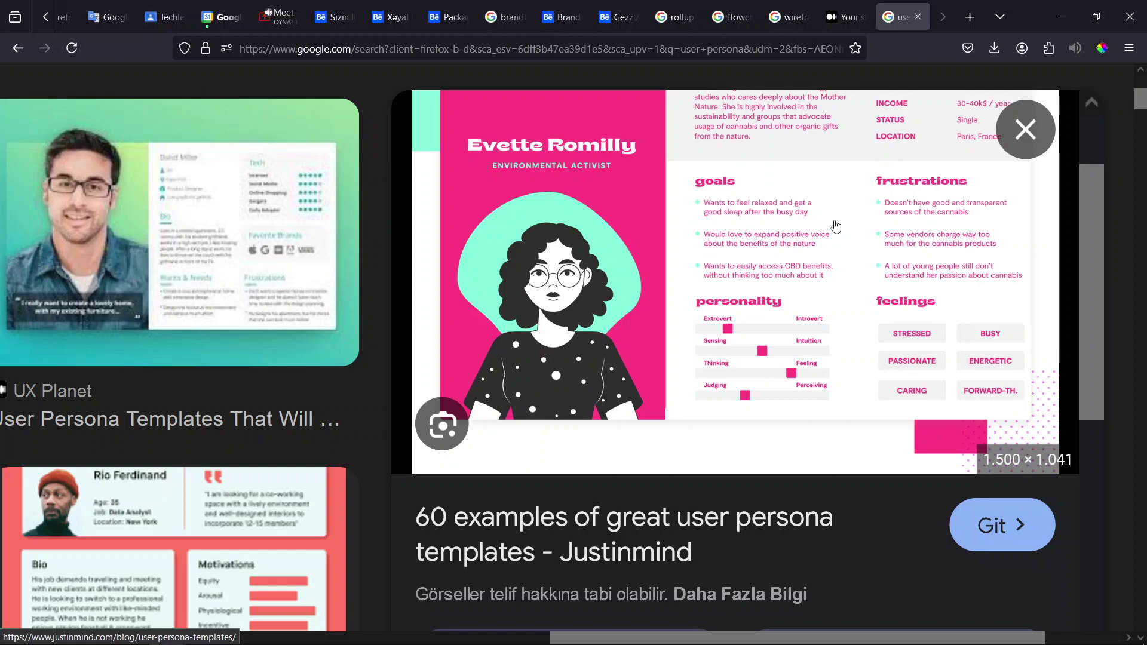
scroll(706, 287, up, 3)
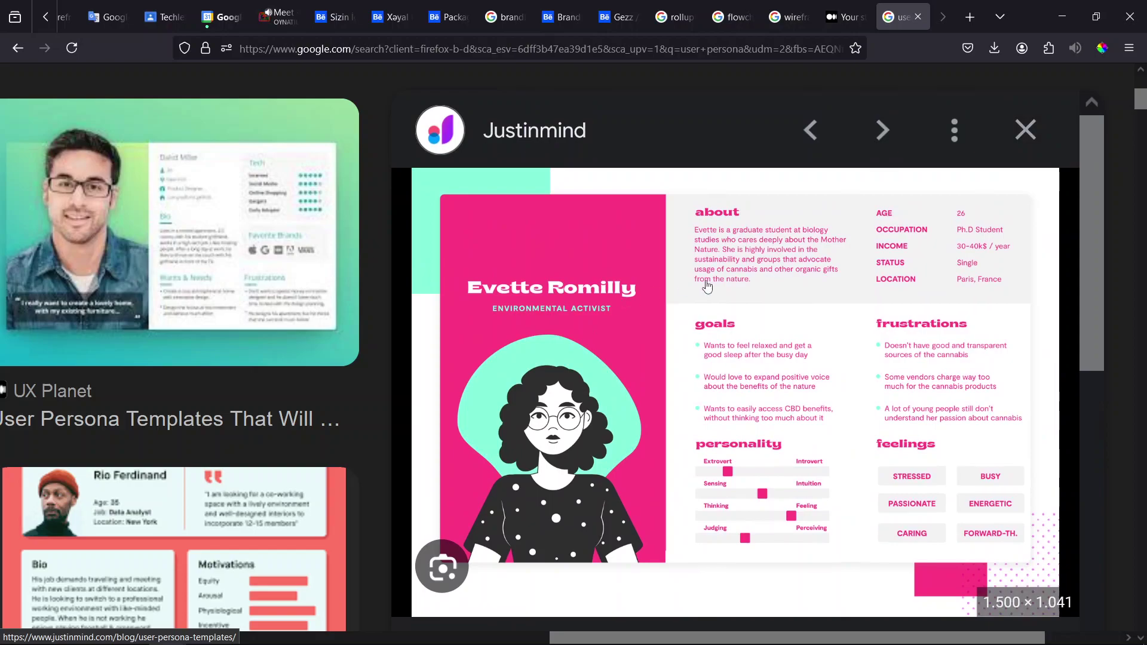
scroll(707, 287, down, 2)
Step: Zoom into the personality sliders, then close the full-size viewer back to the results grid
key(ctrl+plus)
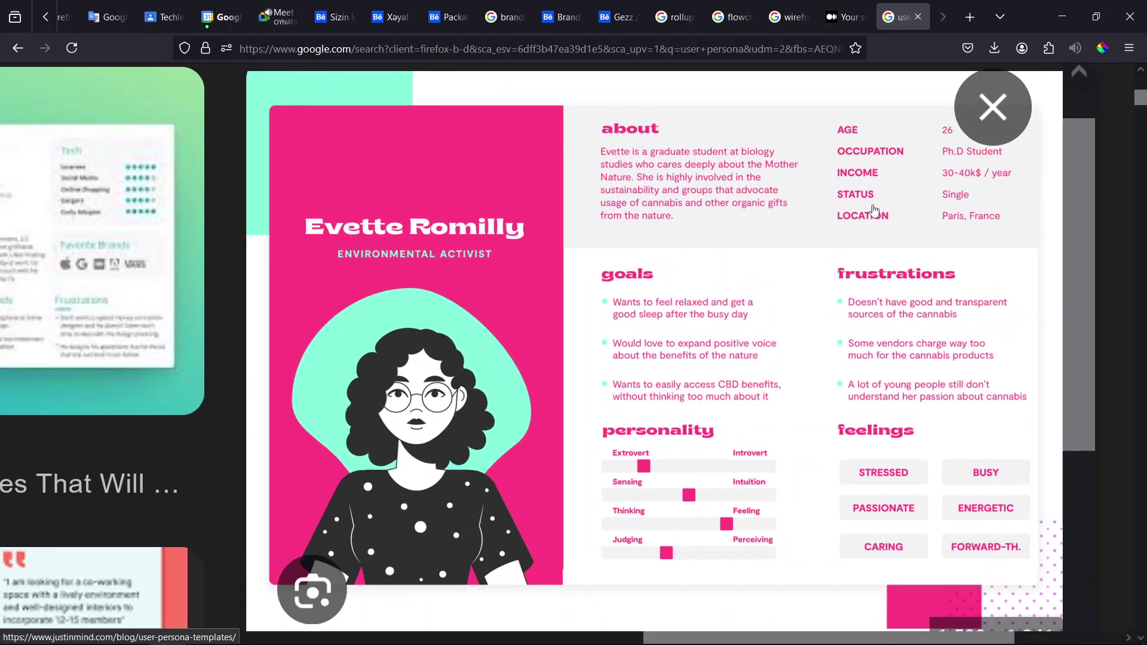
key(ctrl+plus)
key(ctrl+plus)
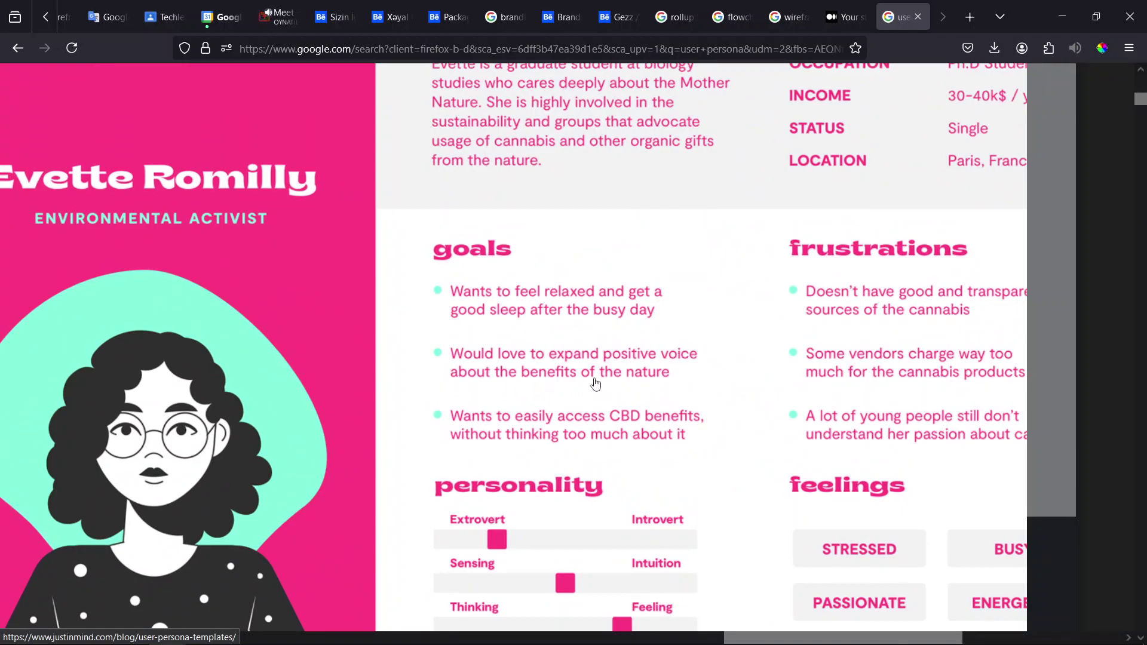
scroll(717, 418, down, 3)
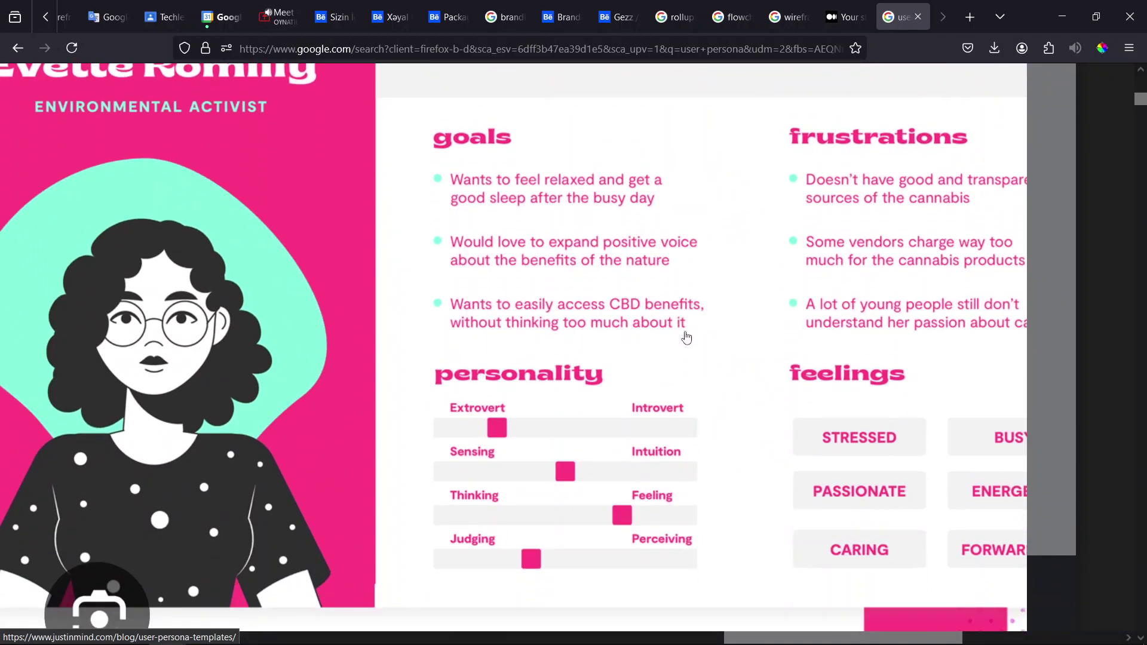
scroll(520, 442, up, 2)
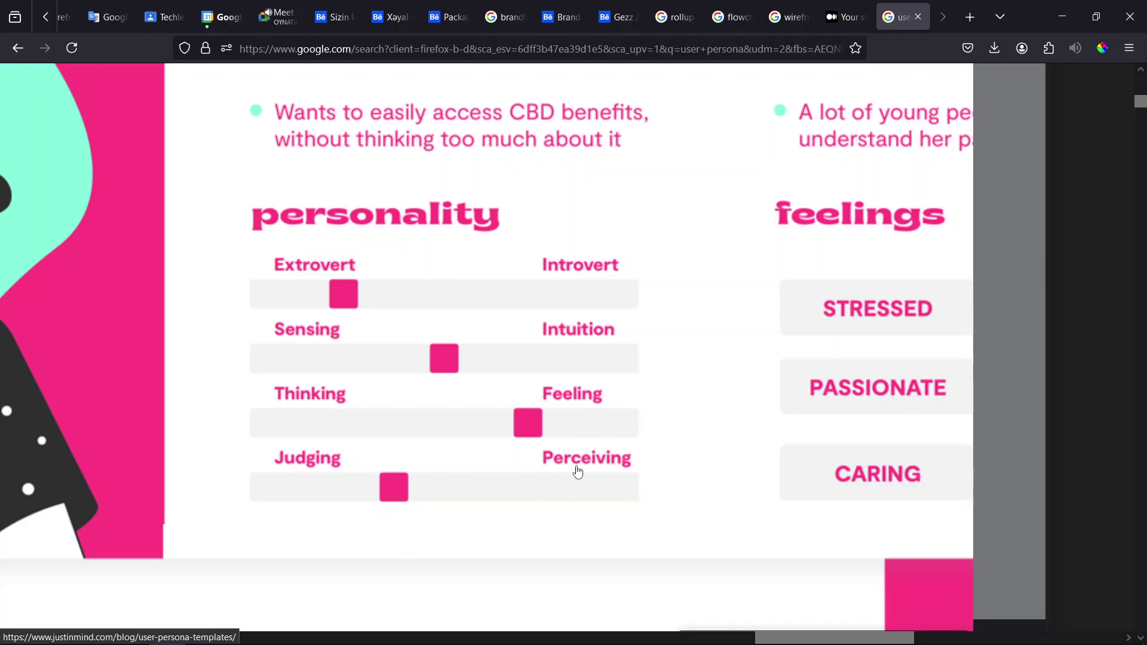
click(380, 505)
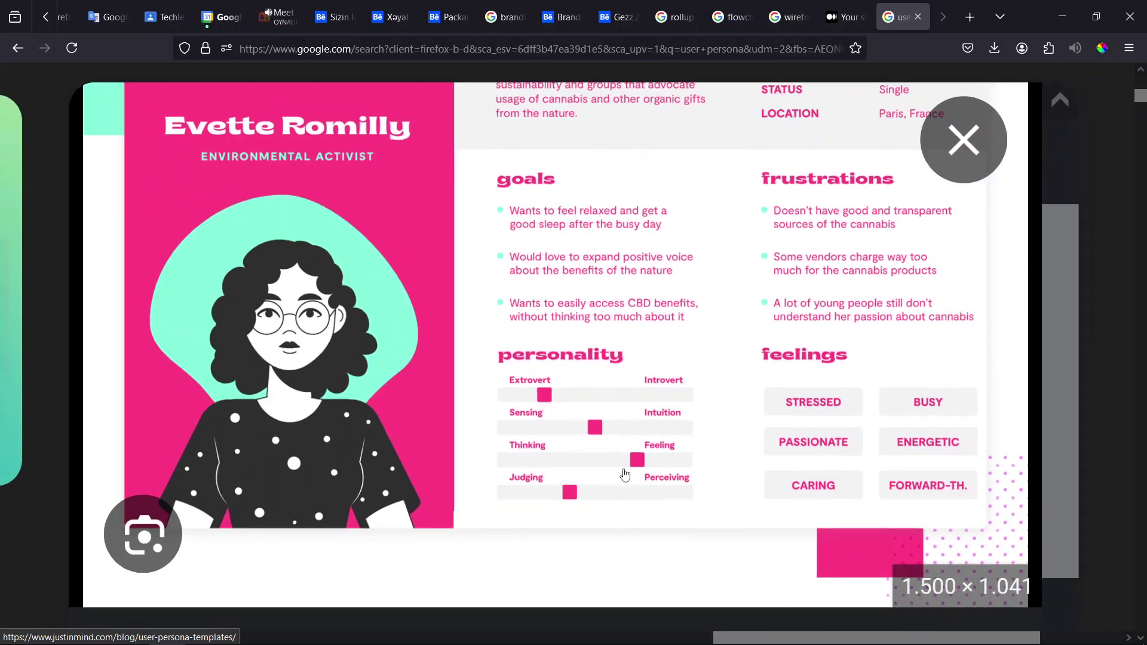
scroll(762, 372, up, 5)
scroll(779, 354, down, 2)
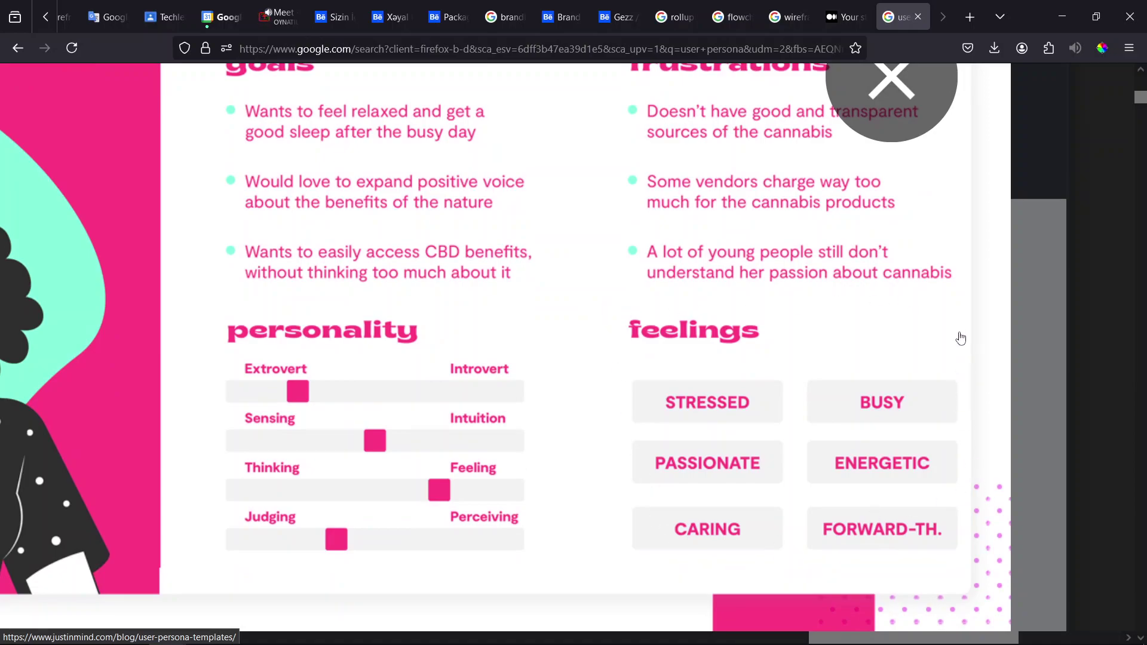
key(Escape)
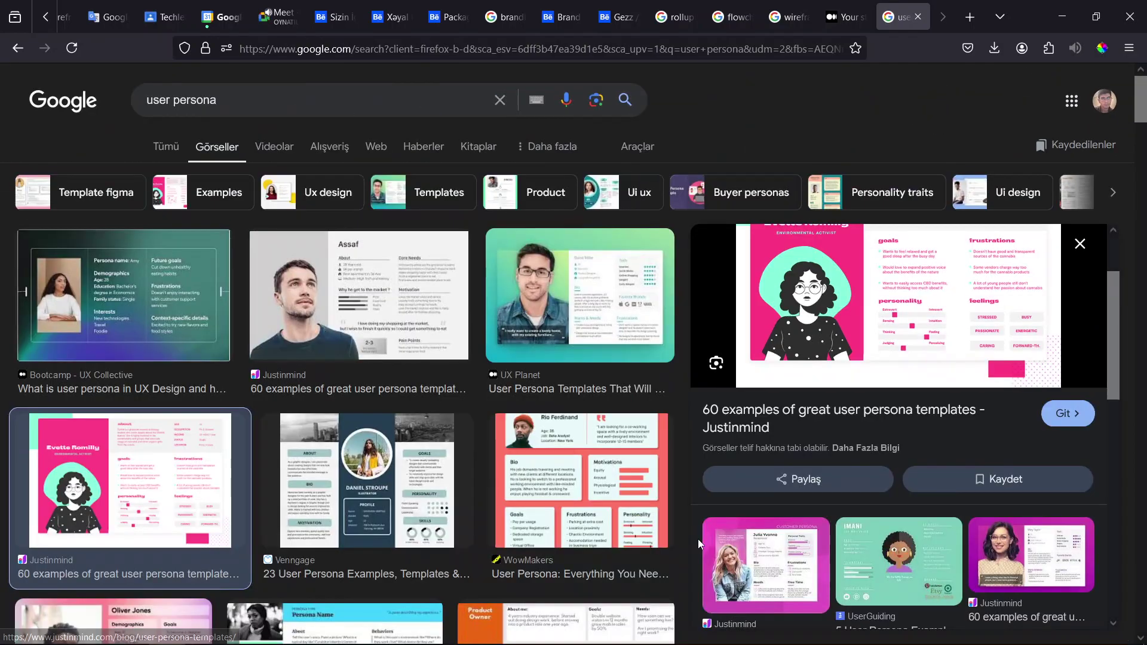
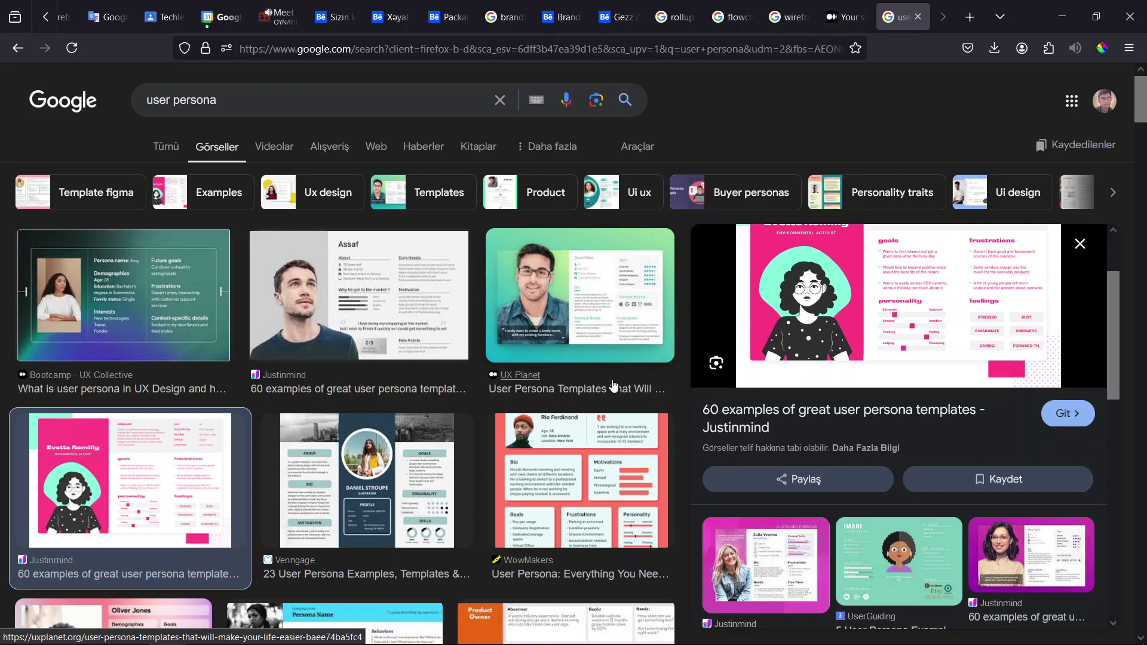
Step: Scroll up to bring the whole pink environmental-activist persona template into view
scroll(952, 244, up, 2)
scroll(952, 244, up, 2)
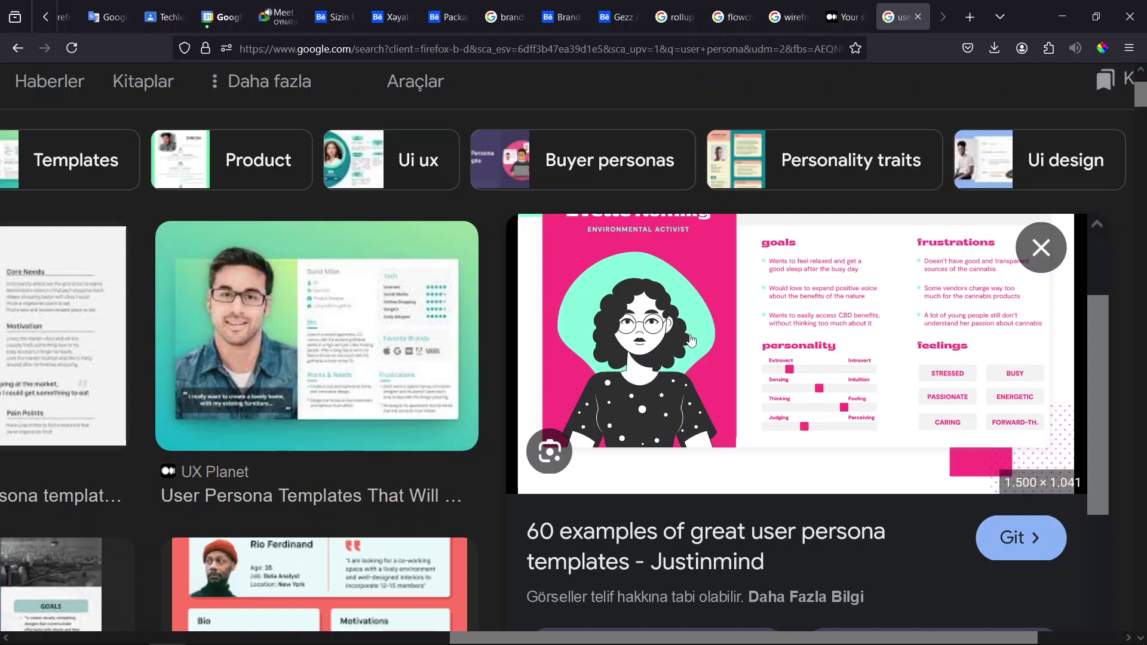
scroll(611, 285, up, 2)
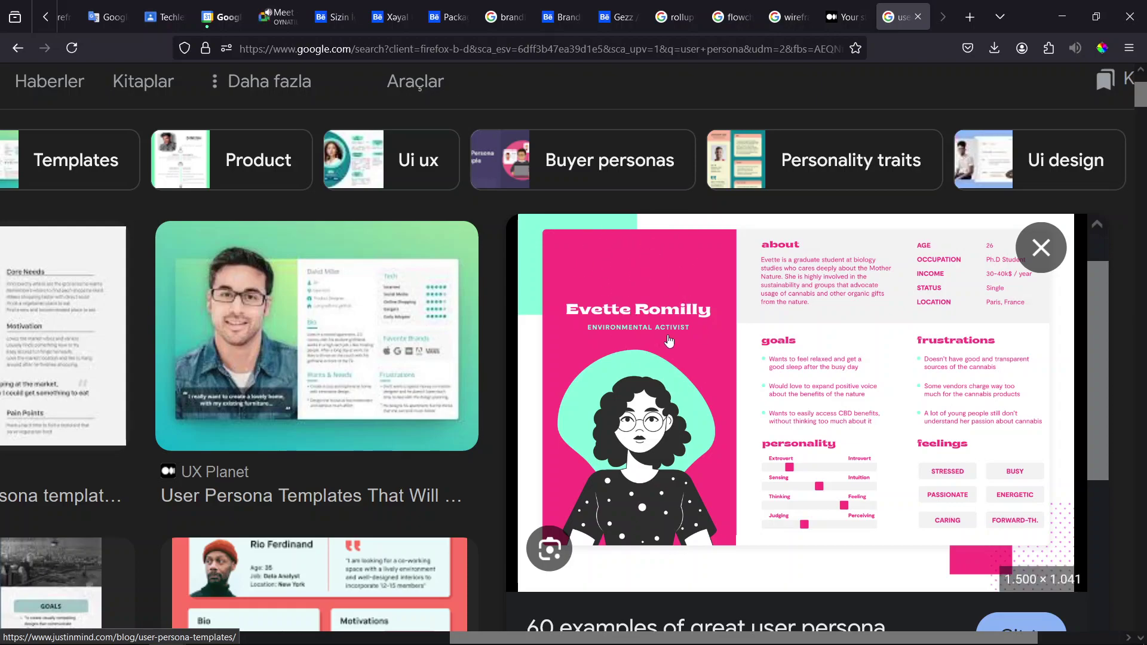
Step: Search Google for 'avatar icon' images, then close the results and return to Figma
key(ctrl+t)
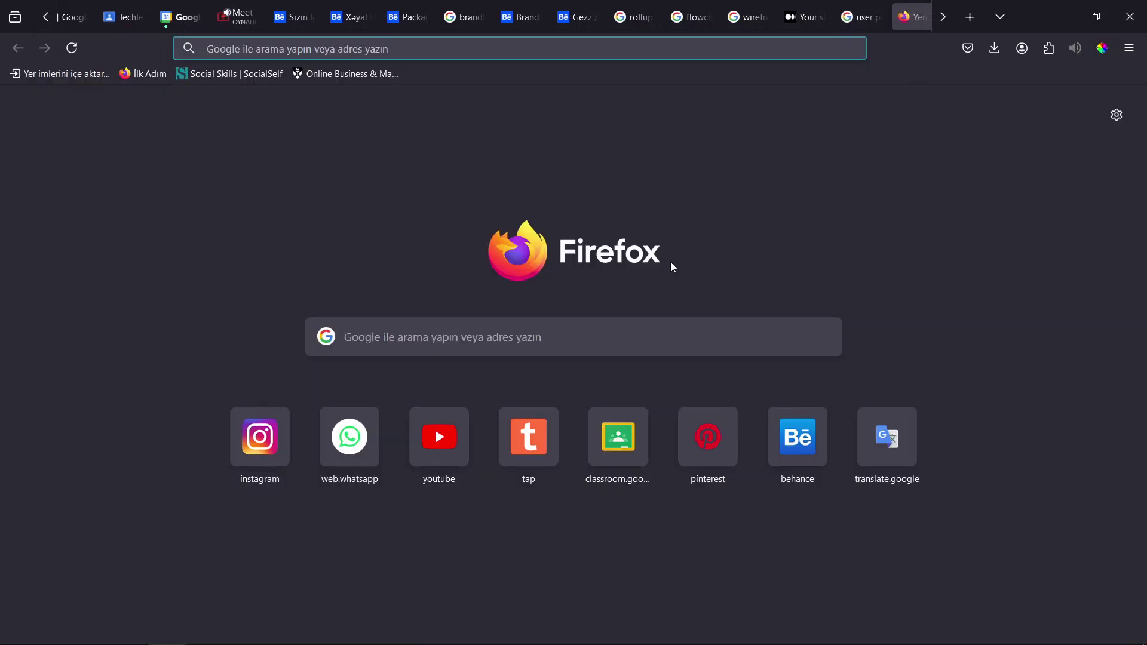
text(avatar)
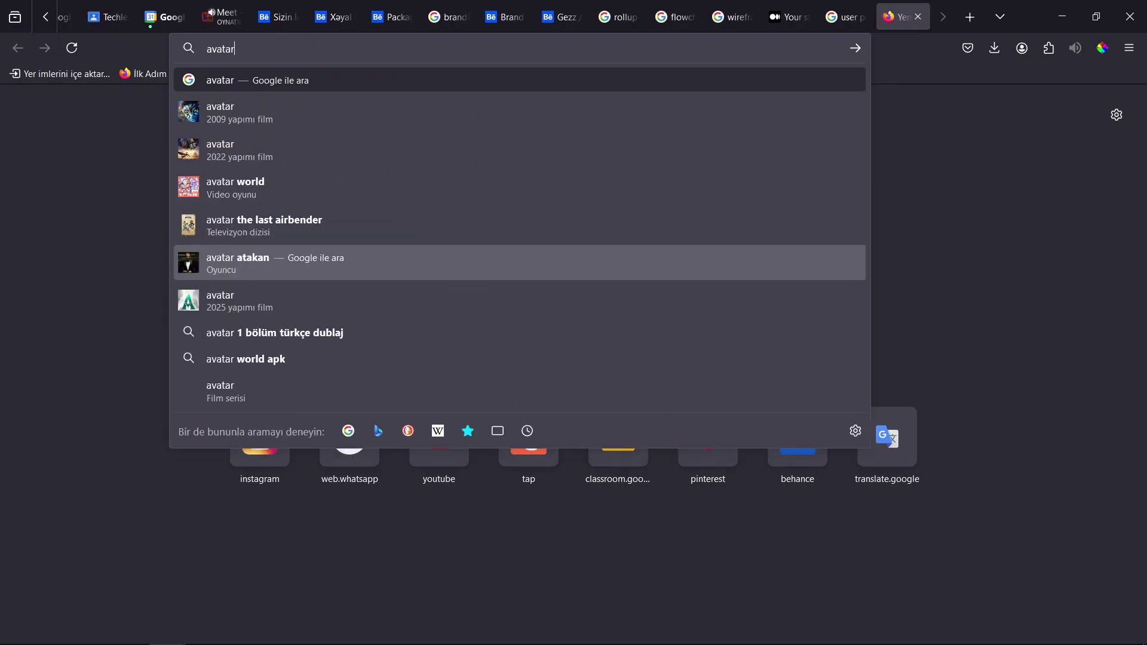
text( icon)
key(Return)
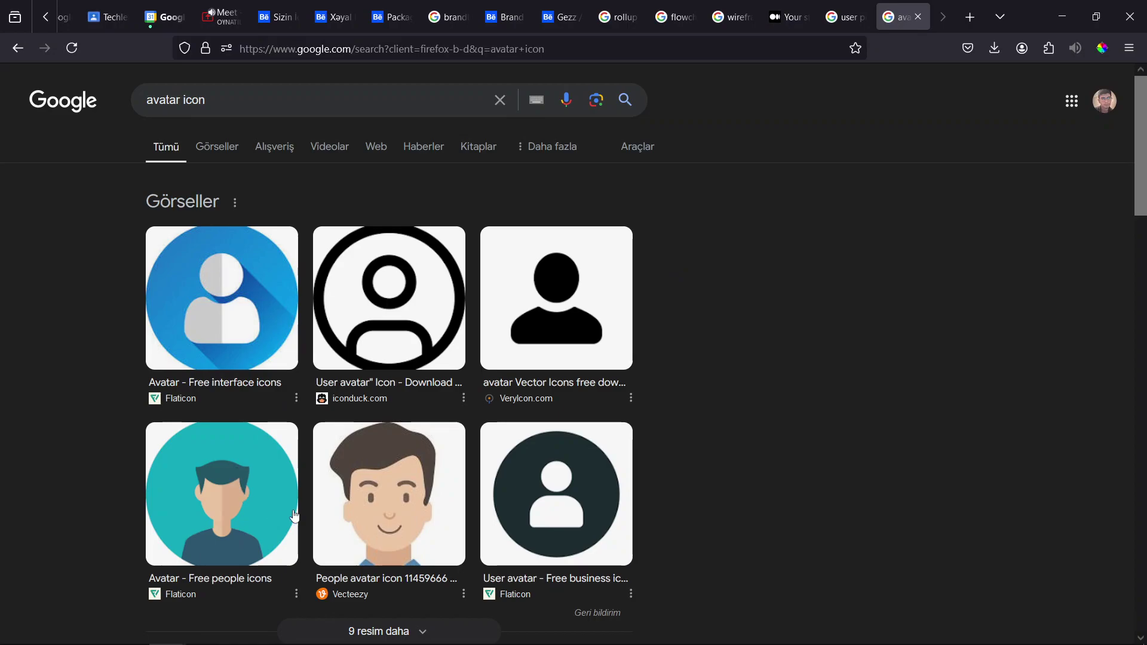
click(918, 16)
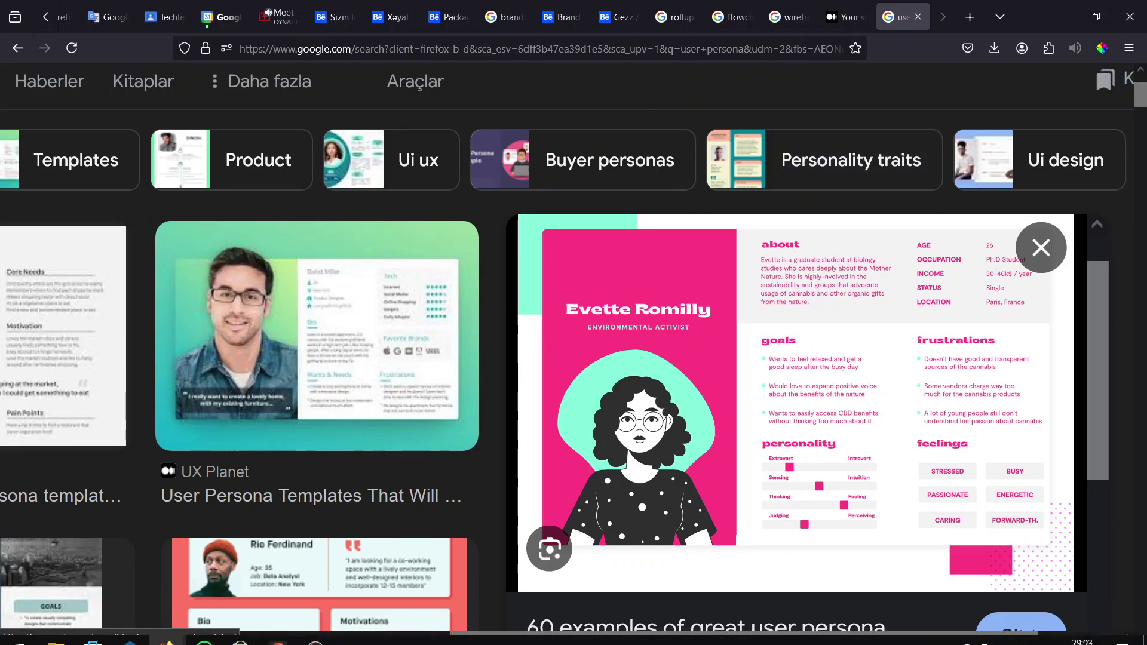
click(278, 630)
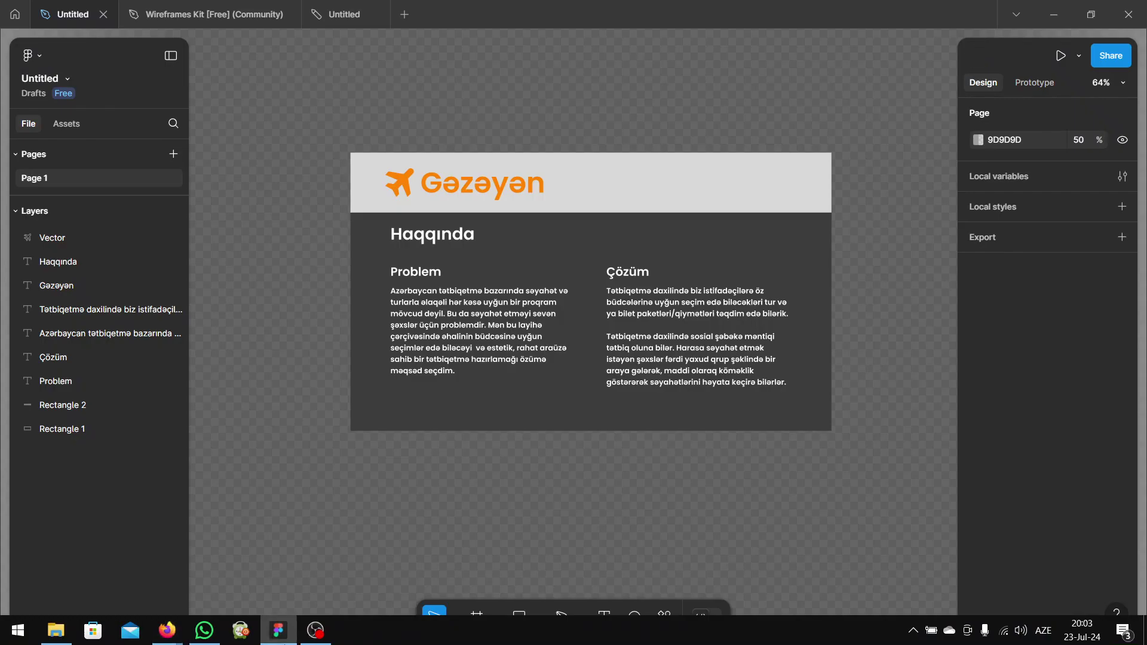
Step: Duplicate the dark card below the original and draw a 102×102 circle avatar
scroll(481, 365, down, 3)
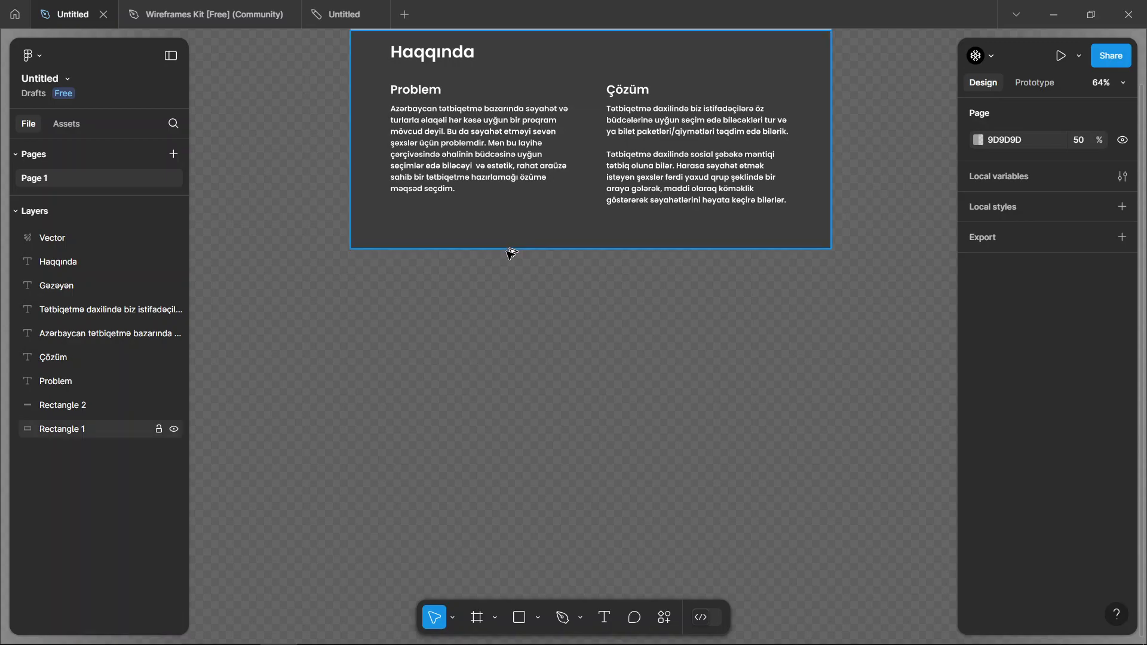
drag(509, 246, 495, 493)
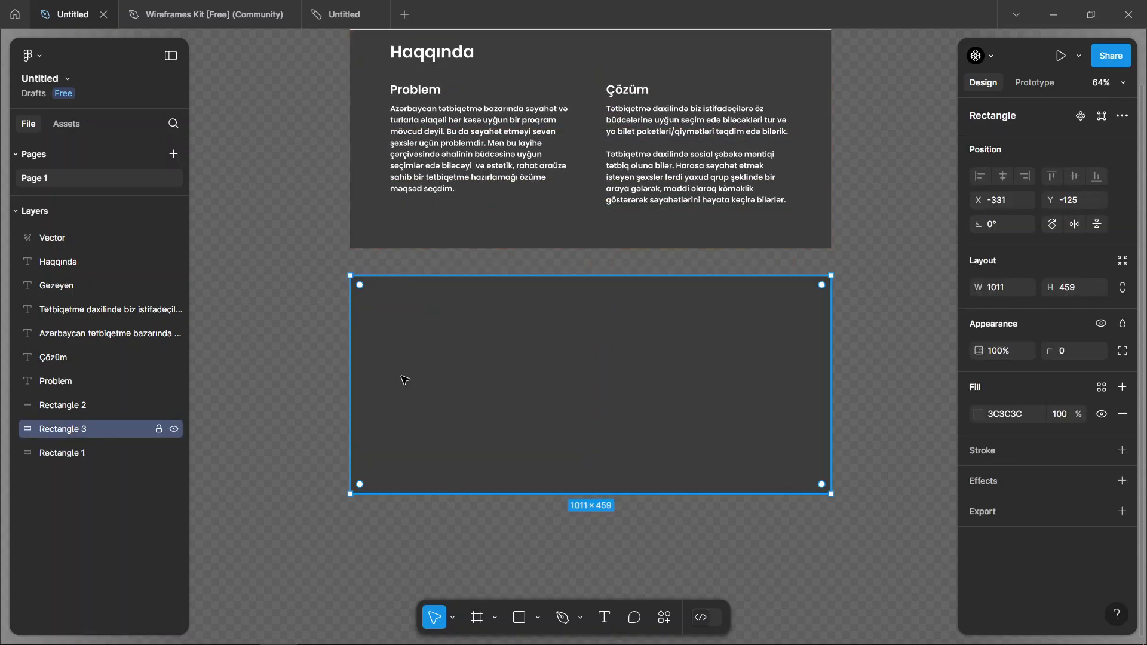
scroll(402, 378, up, 5)
key(c)
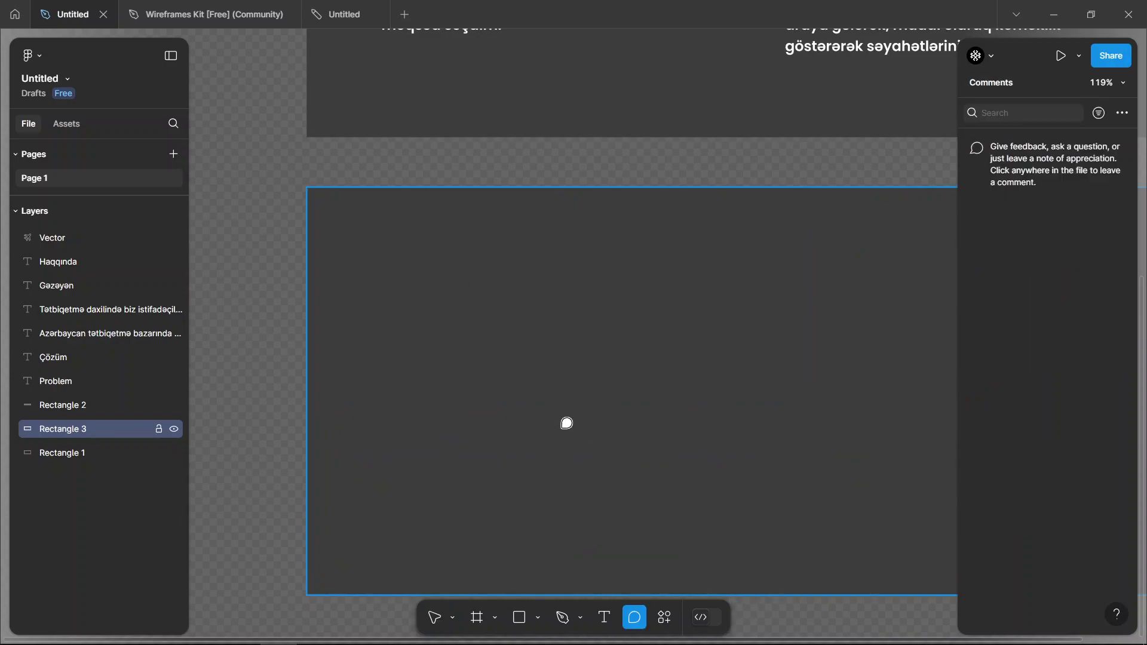
key(o)
drag(411, 269, 457, 314)
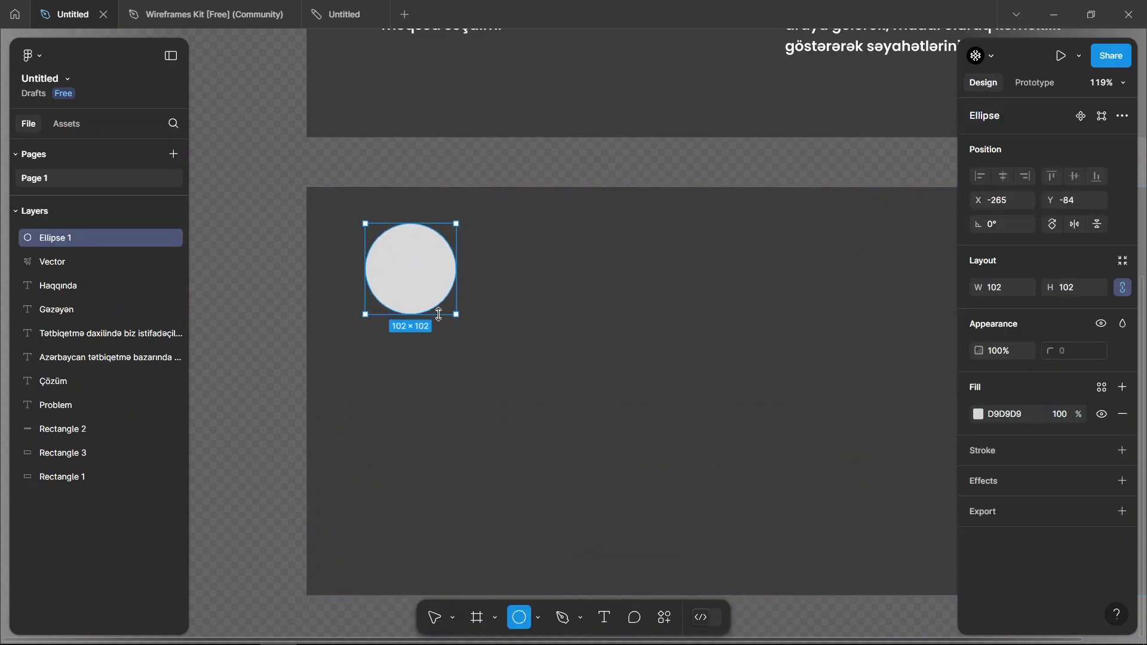
Step: Add the persona's full name as a text layer below the circle
scroll(421, 264, down, 2)
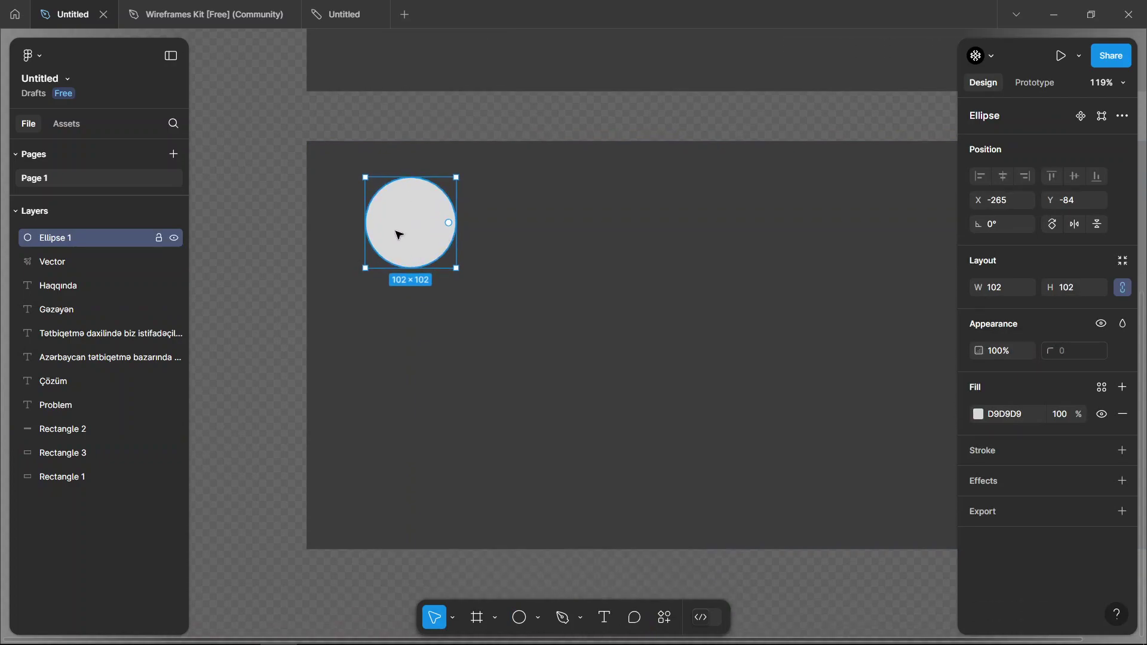
key(t)
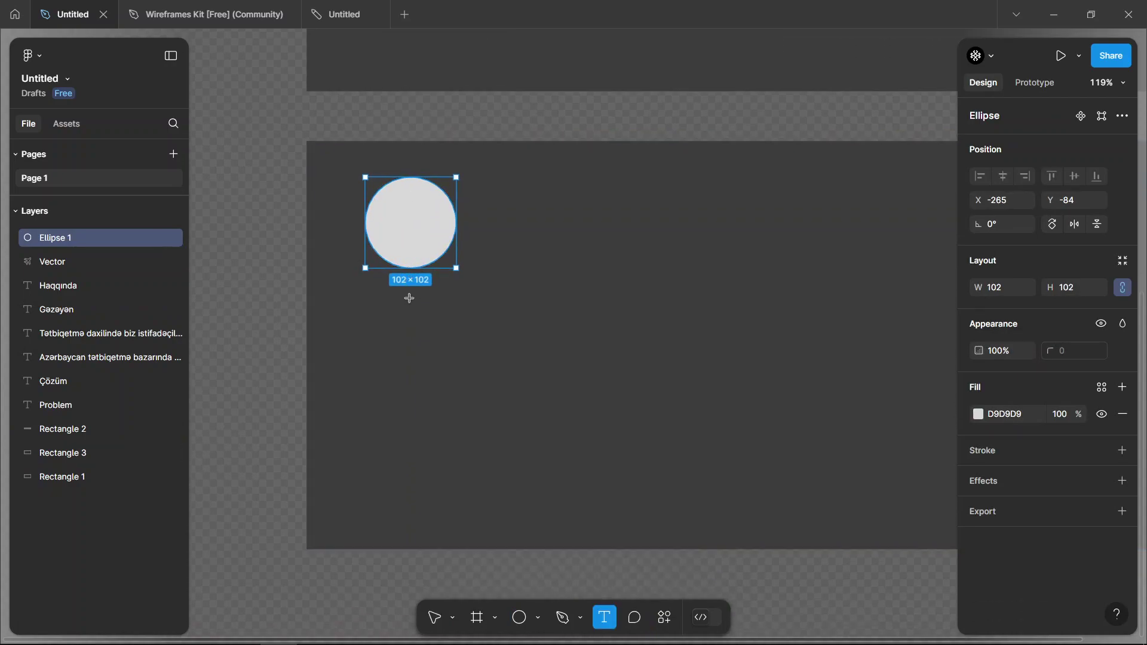
click(409, 298)
text(,h)
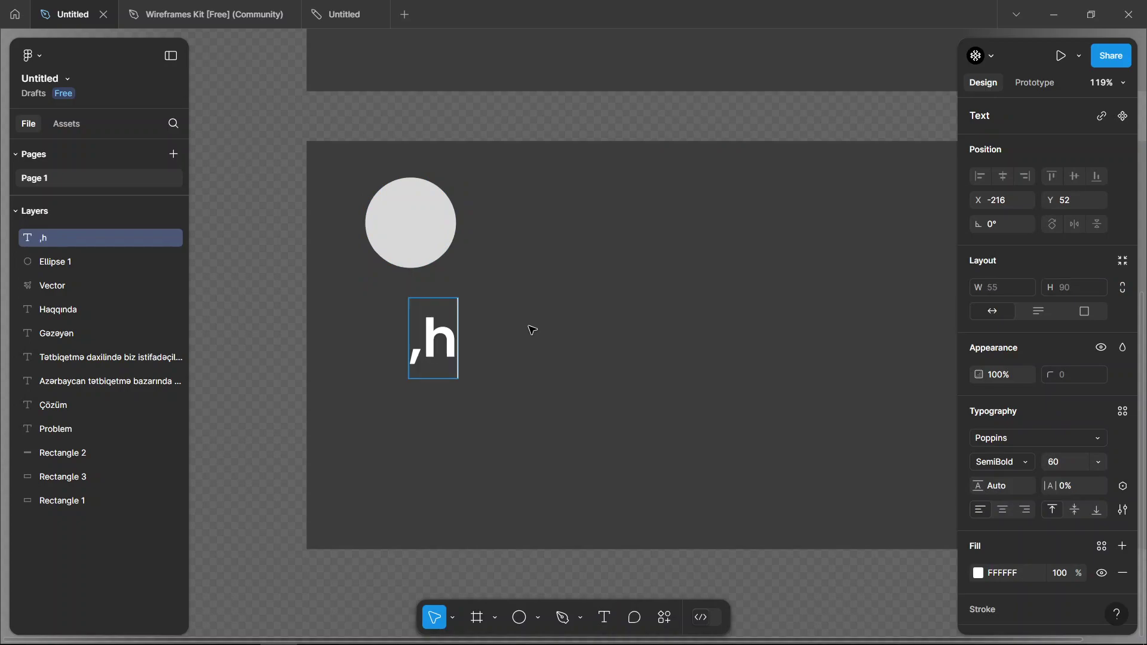
key(BackSpace)
key(BackSpace)
text(?ahm)
key(ctrl+a)
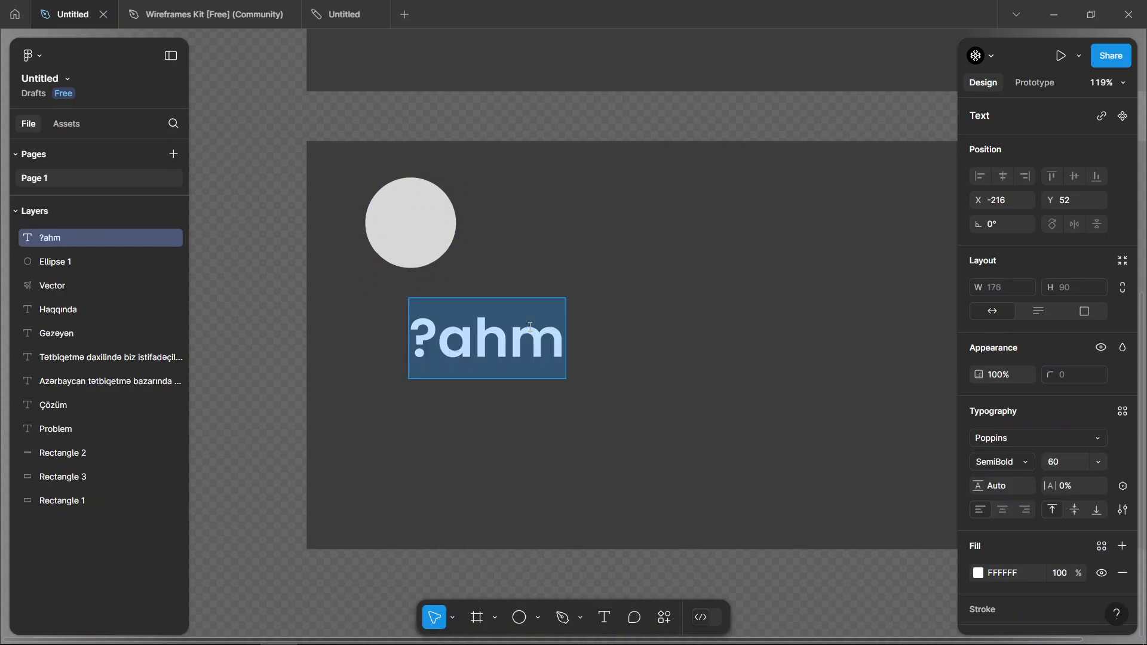
text(>)
key(BackSpace)
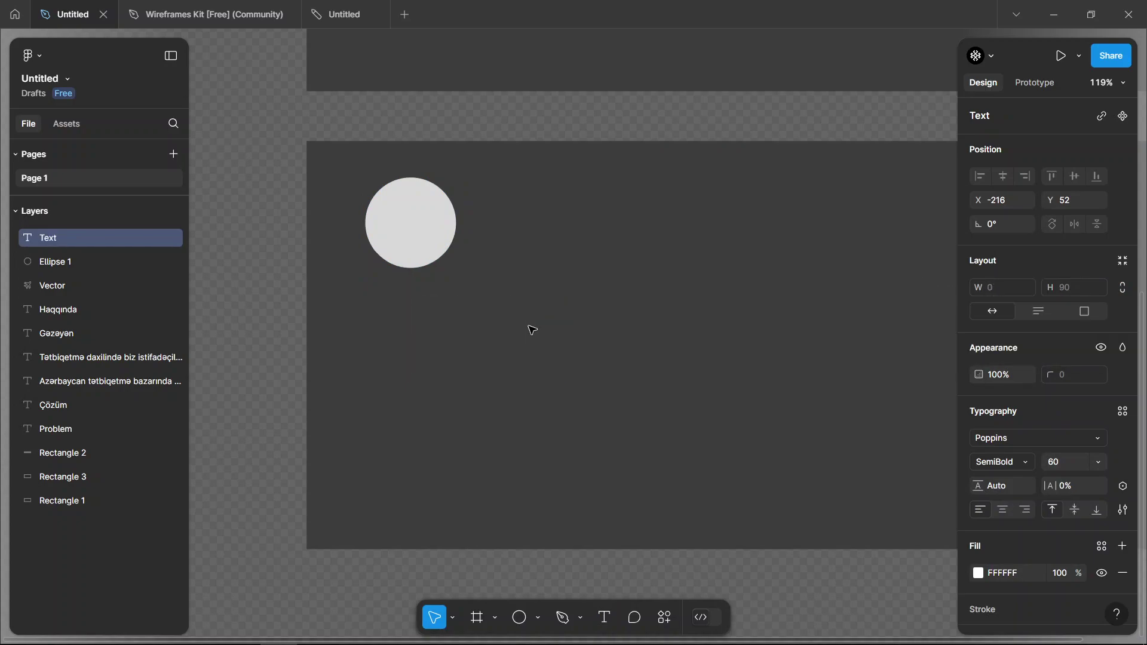
text(Şahməmməd)
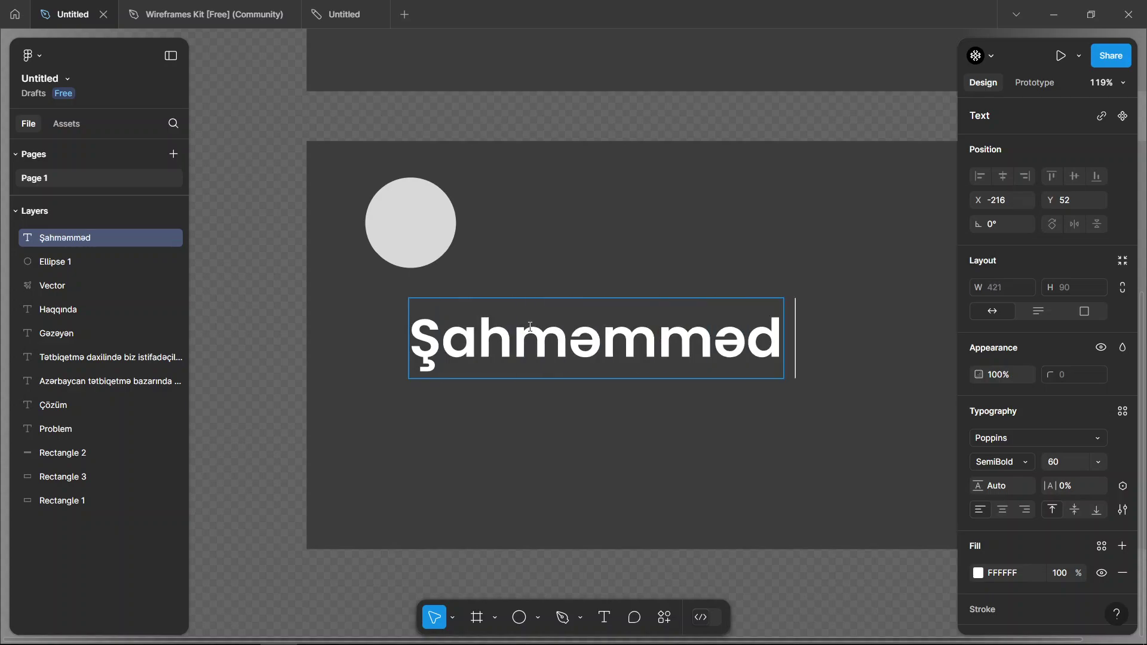
text( M)
key(BackSpace)
text(Şahov)
Step: Set the name's font size to 30 and duplicate the name text just below it
key(ctrl+a)
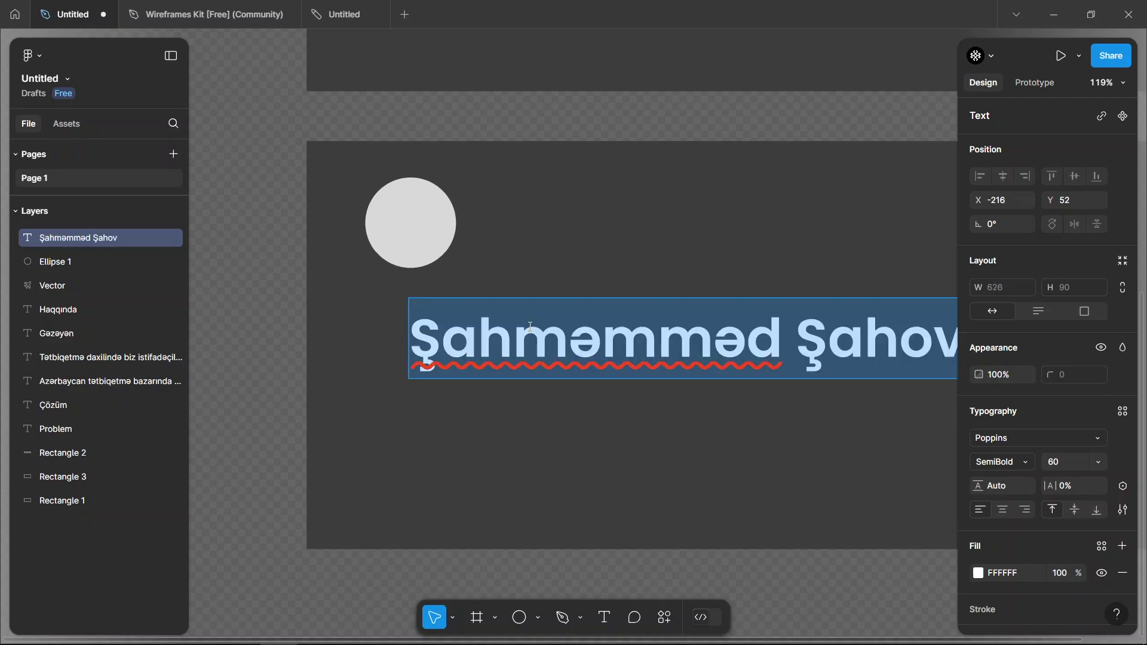
click(1054, 463)
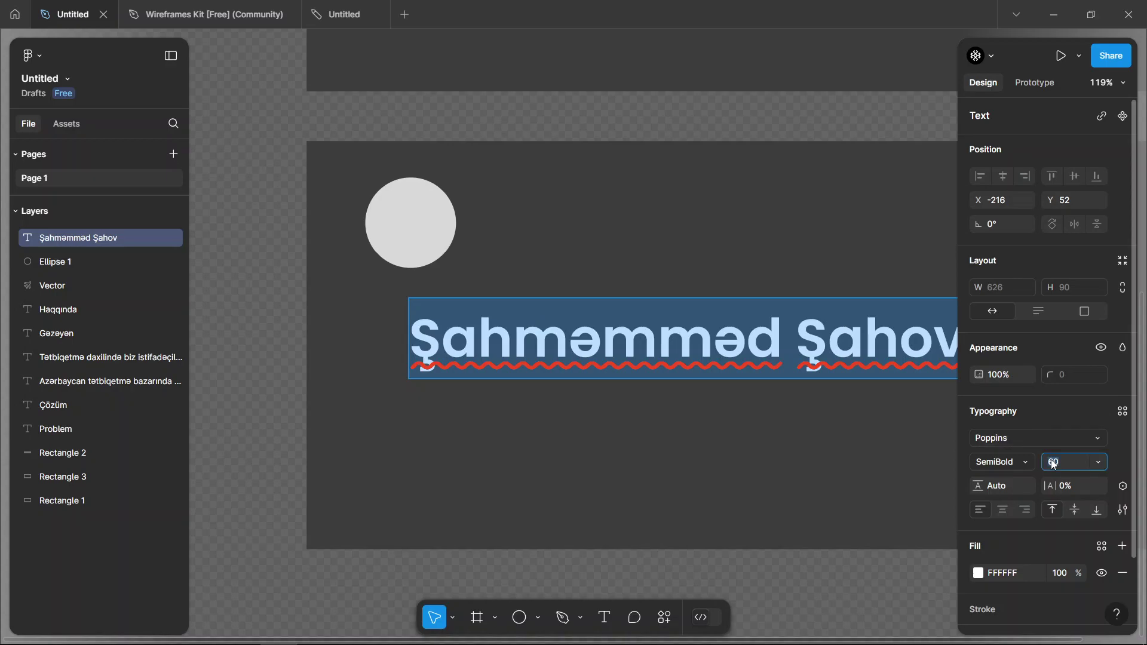
text(40)
key(Return)
click(1054, 464)
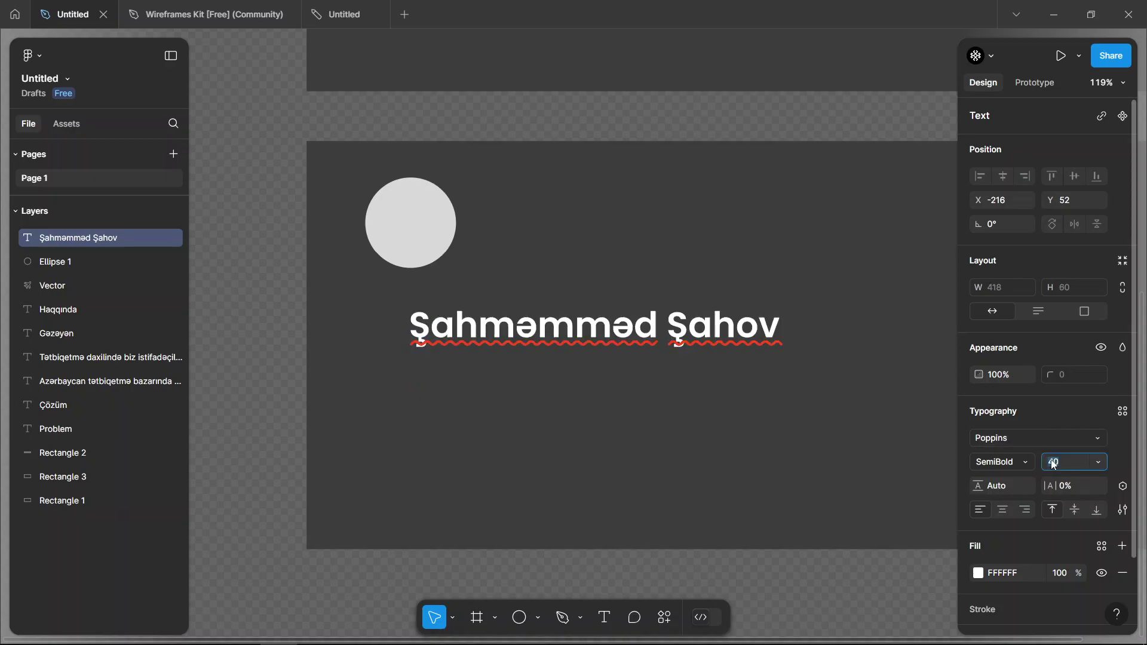
key(Escape)
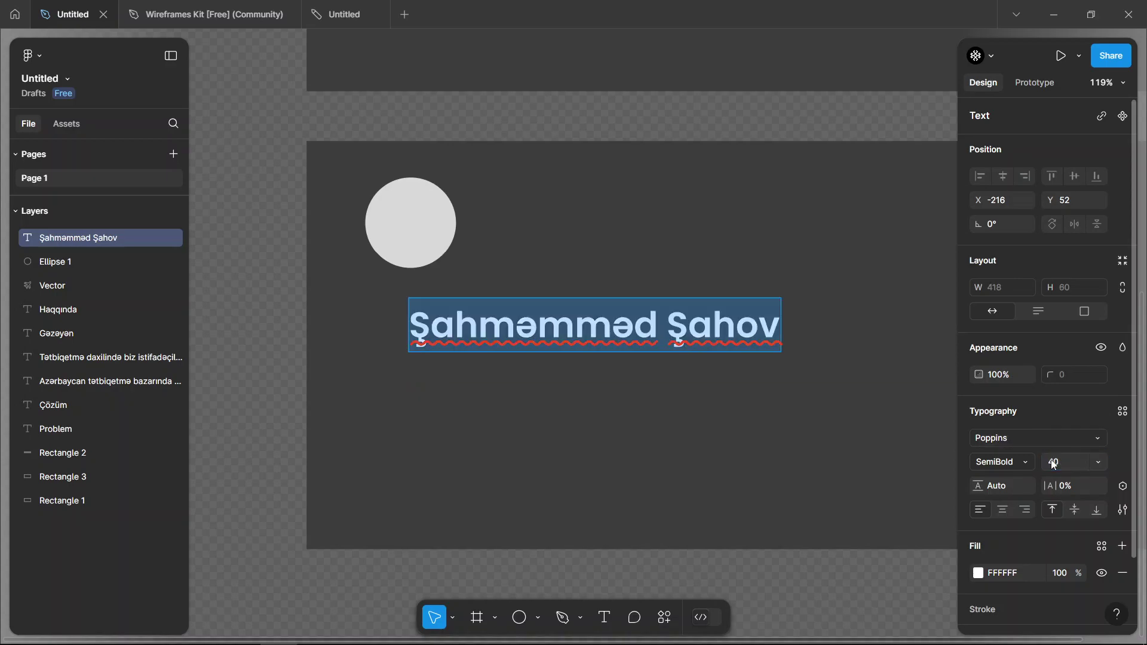
click(1054, 463)
text(30)
key(Return)
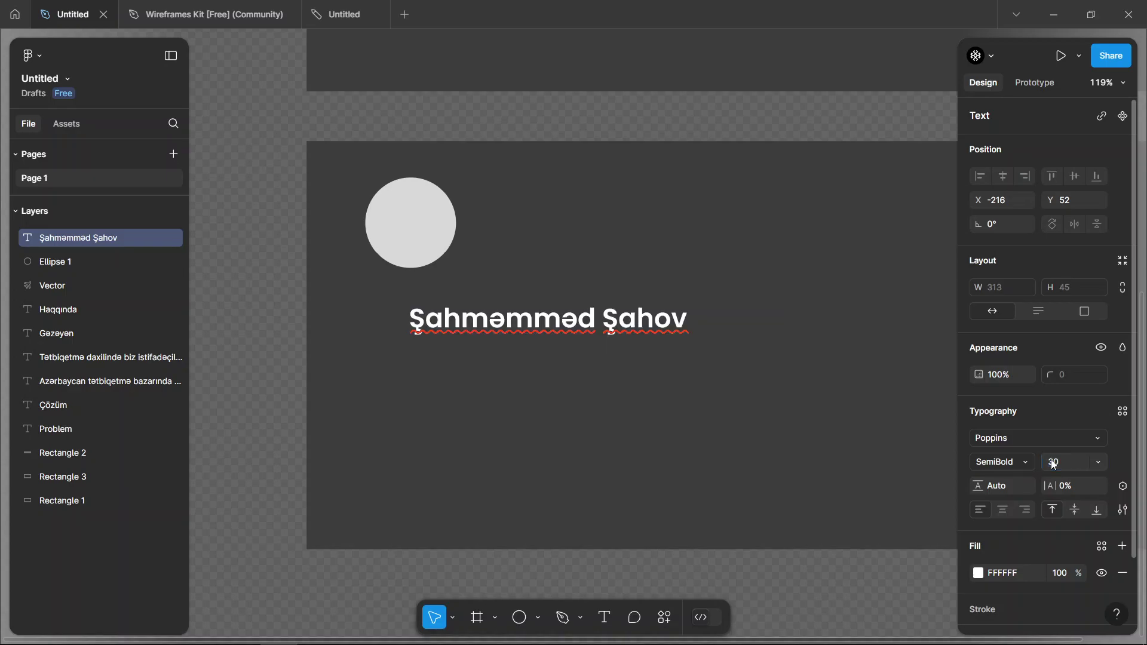
key(Escape)
key(Escape)
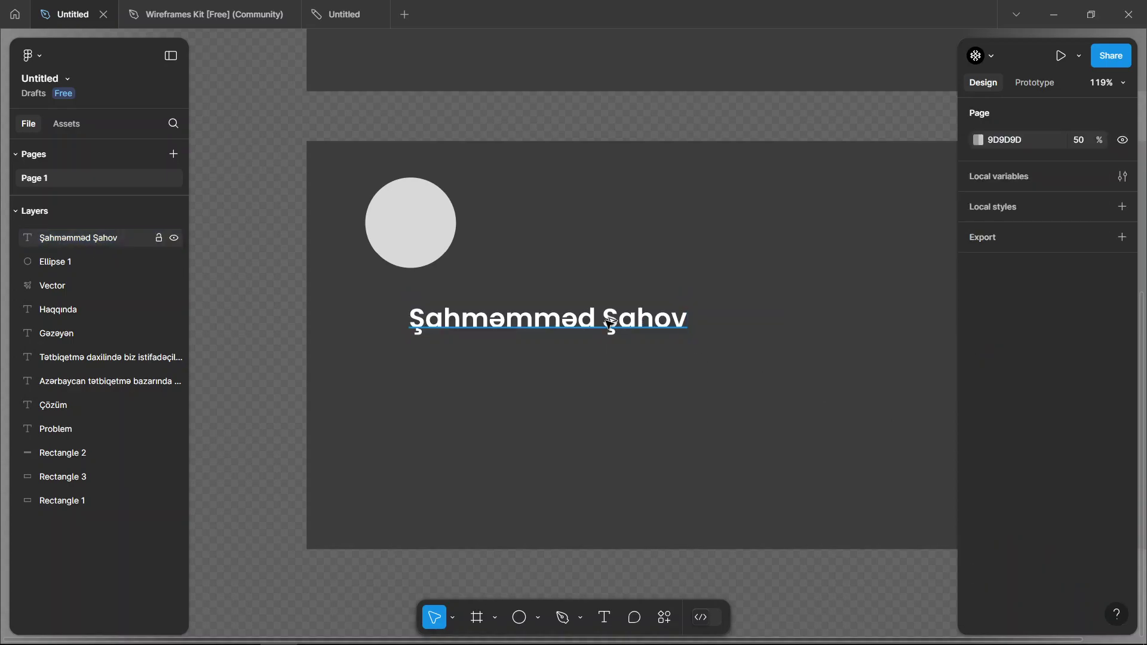
drag(610, 323, 600, 371)
Step: Replace the duplicated text with the age line 'Yaş: 25'
double_click(601, 370)
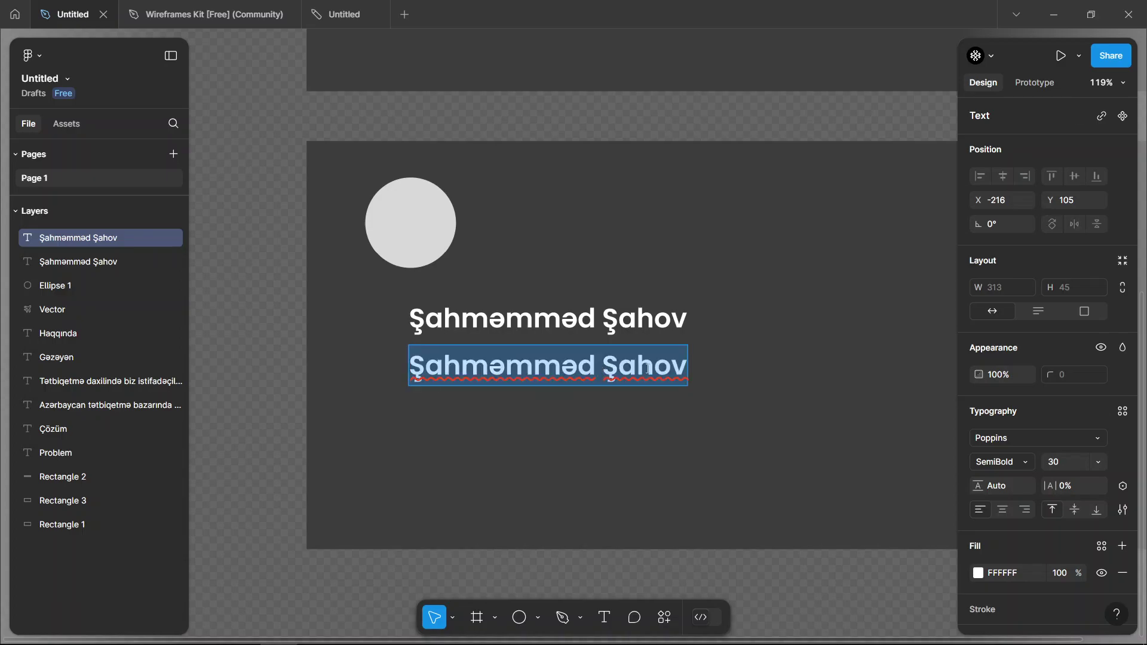
text(Age)
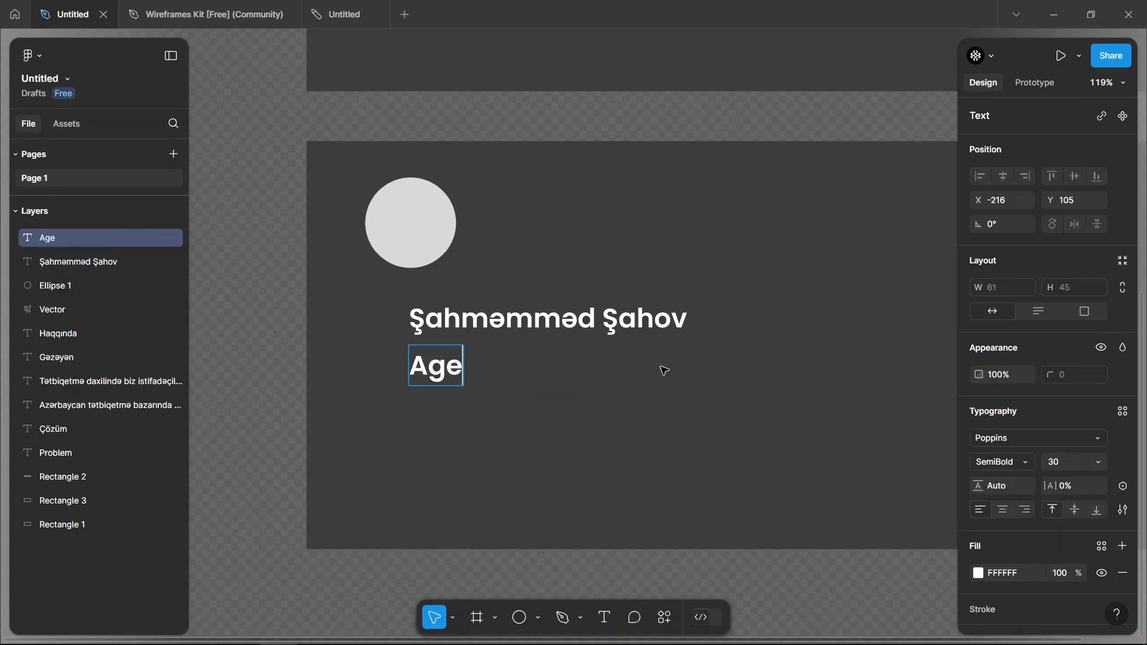
key(ctrl+a)
text(Yaş:)
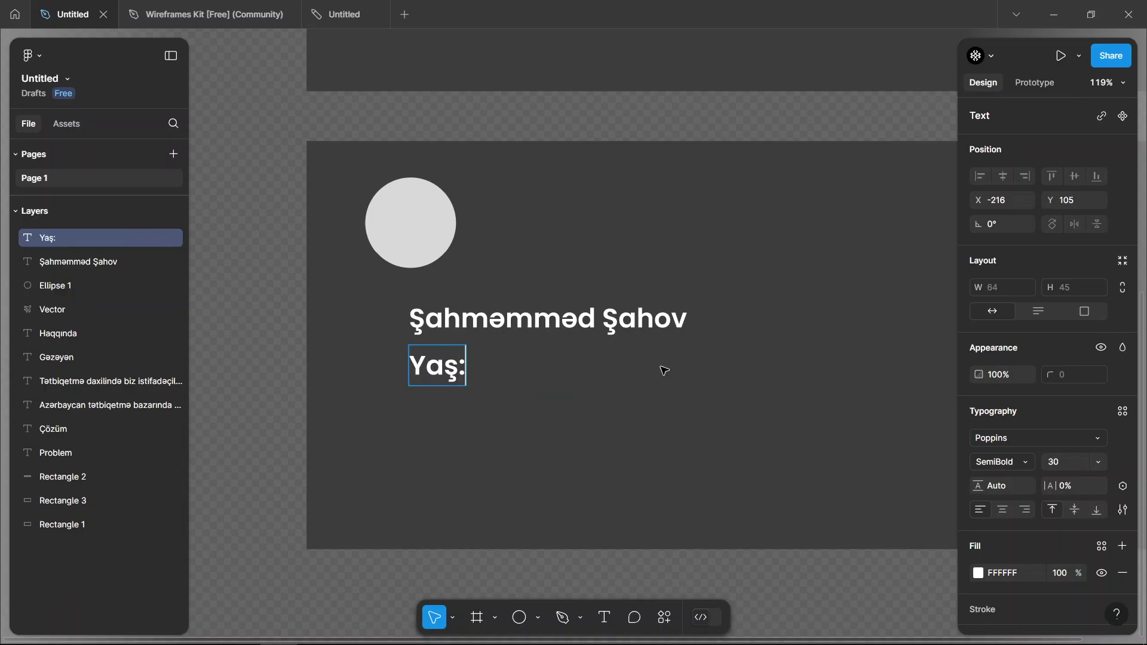
text( 20)
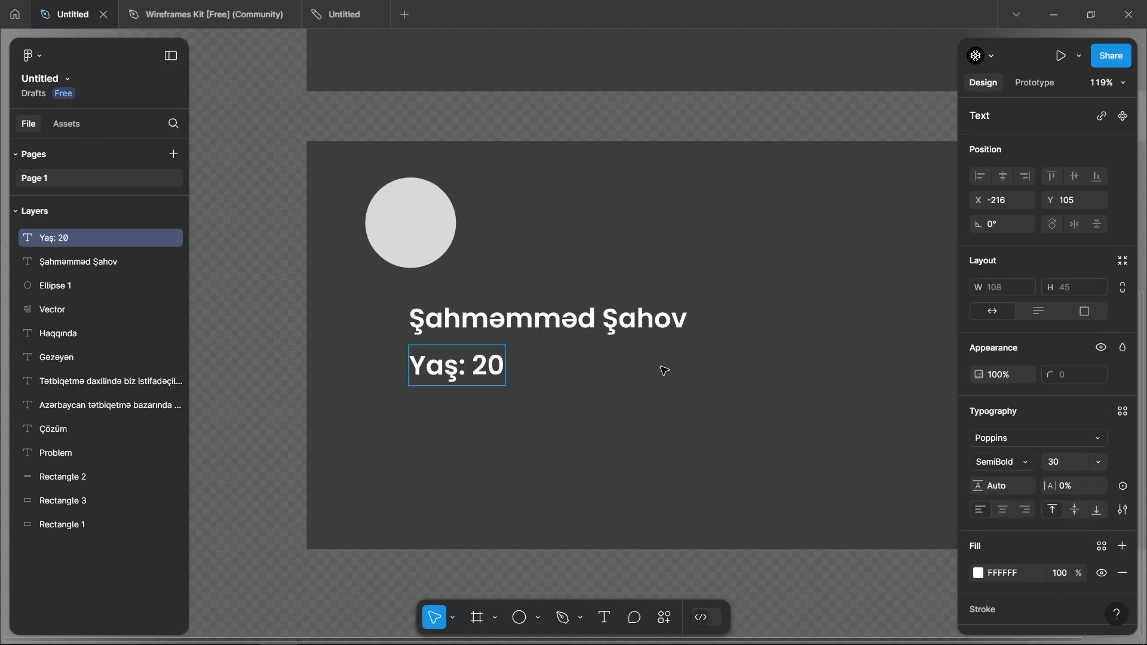
key(BackSpace)
text(5)
key(Return)
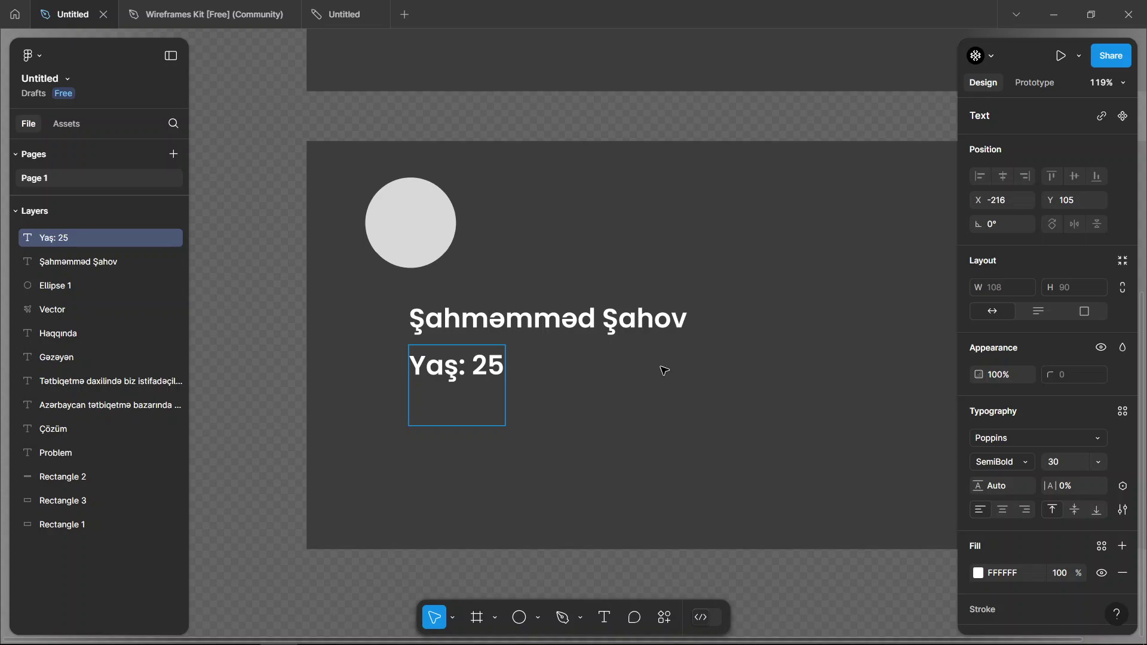
Step: Add the marital status line 'Ailə vəziyyəti: Subay'
text(Evli)
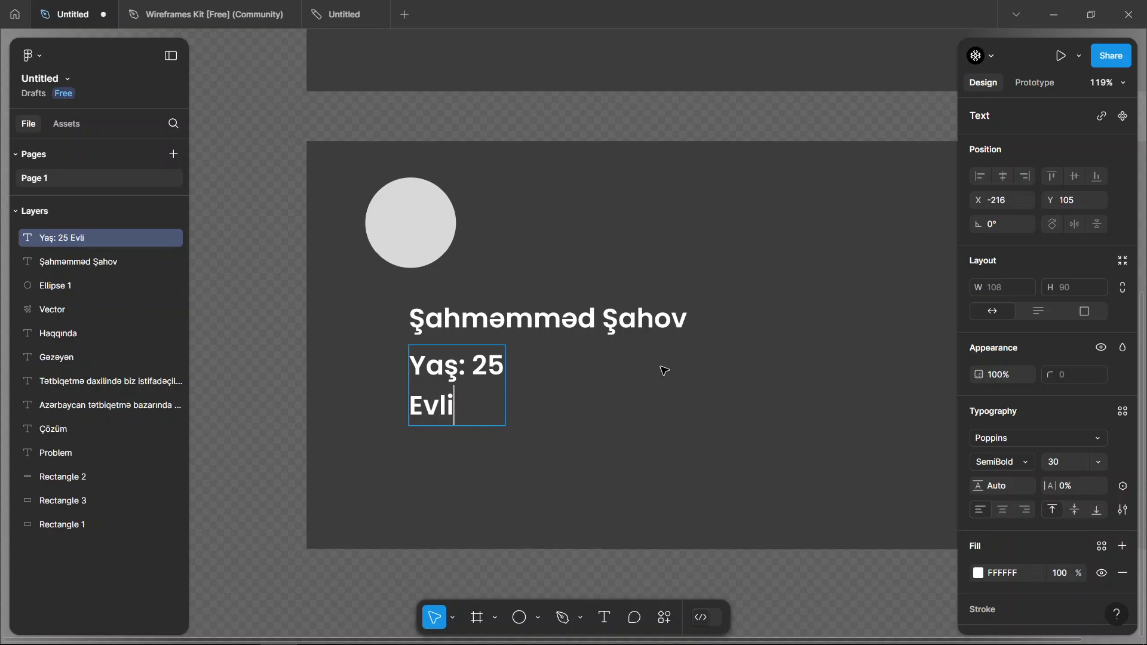
text(lik:)
key(ctrl+a)
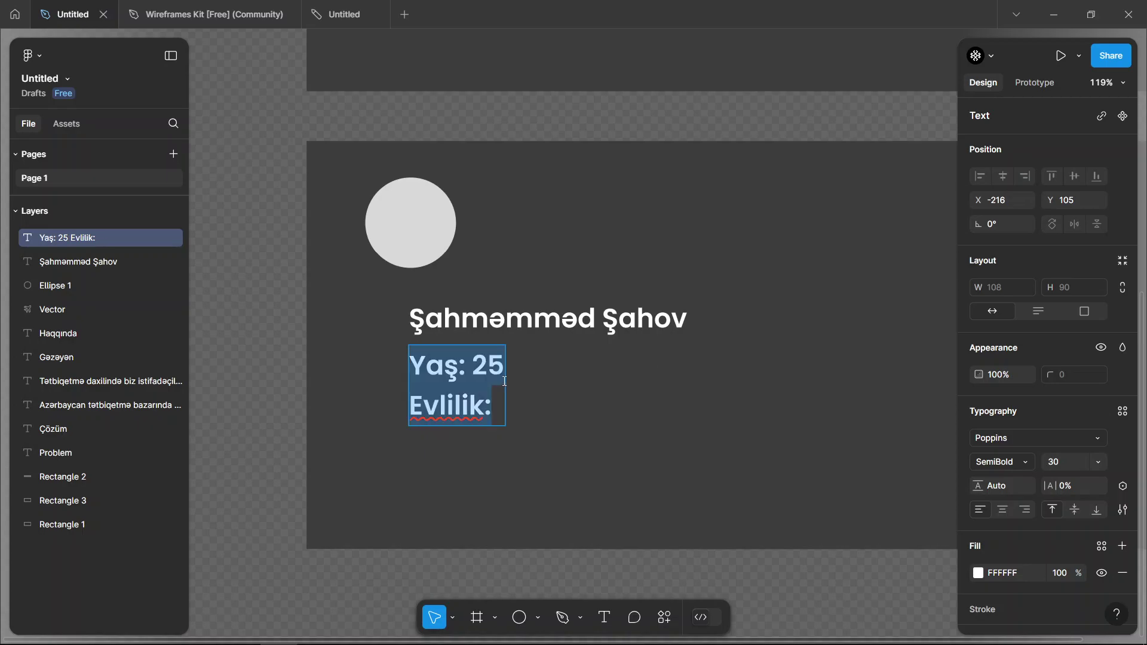
key(Right)
text(Suba)
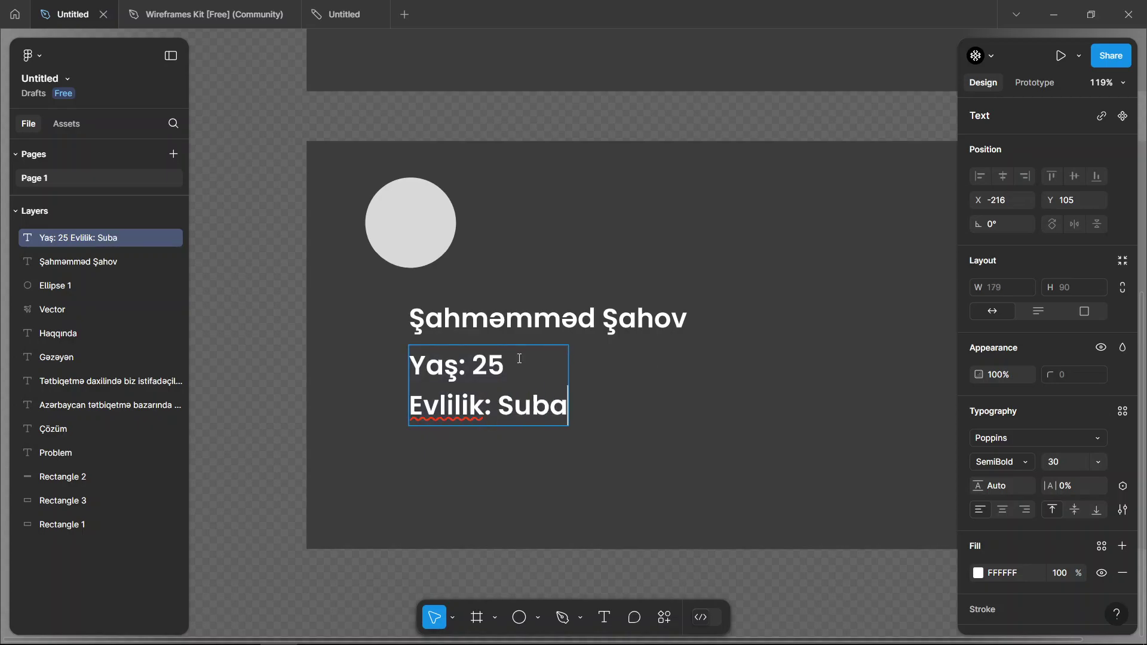
text(y)
key(Return)
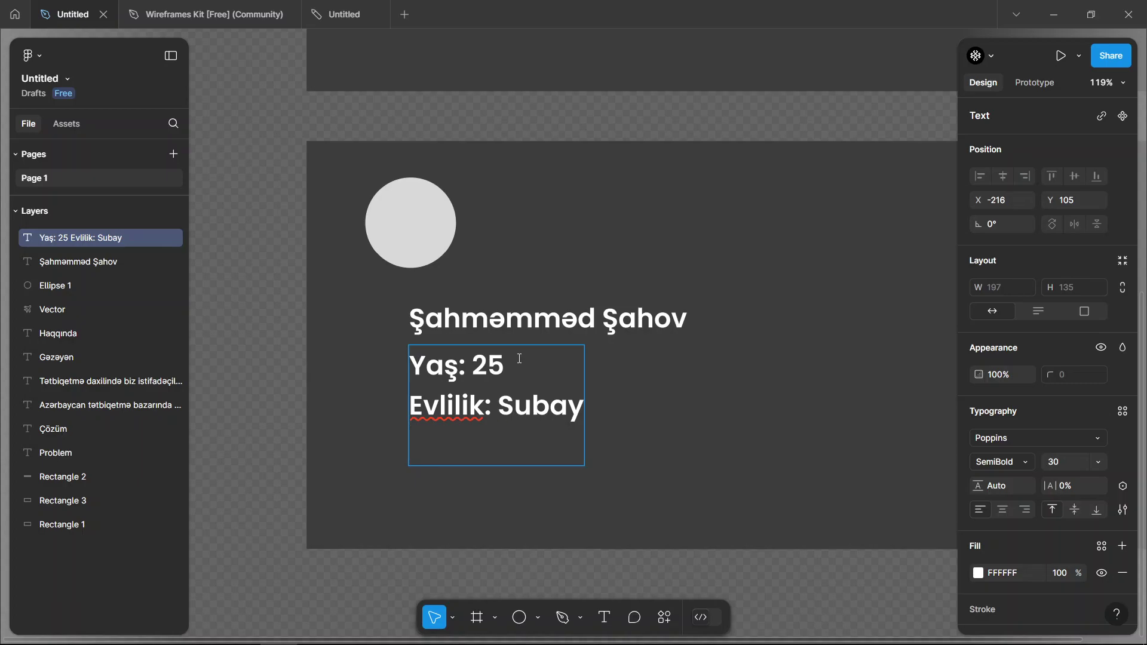
key(Up)
key(ctrl+shift+Right)
text(ə və)
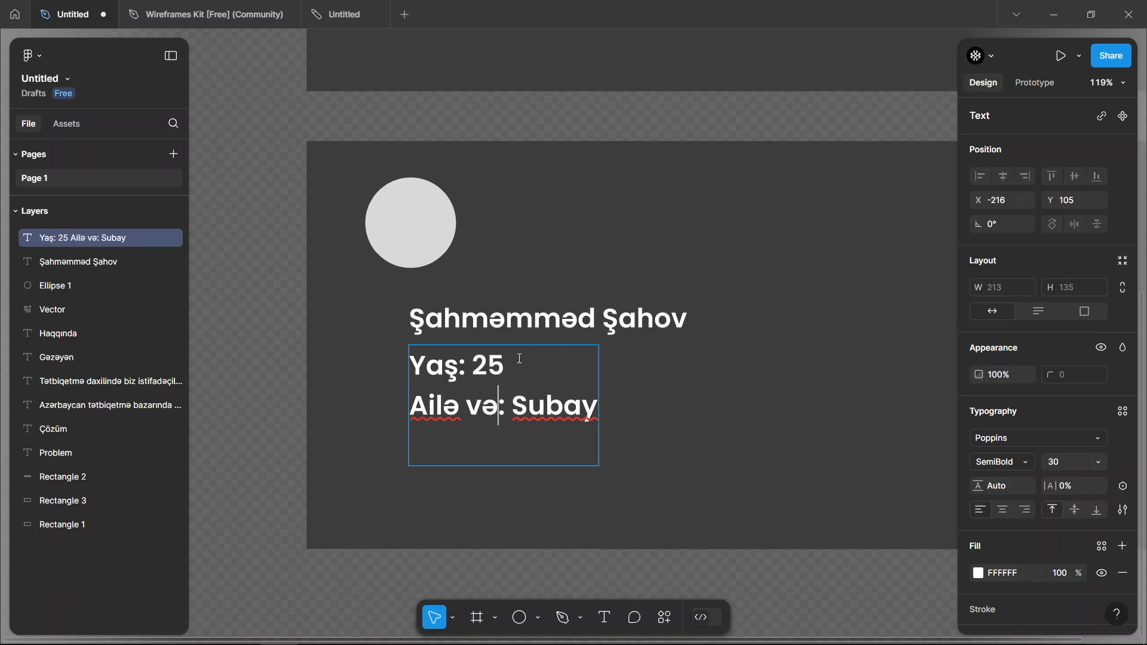
text(ziyyəti)
key(Down)
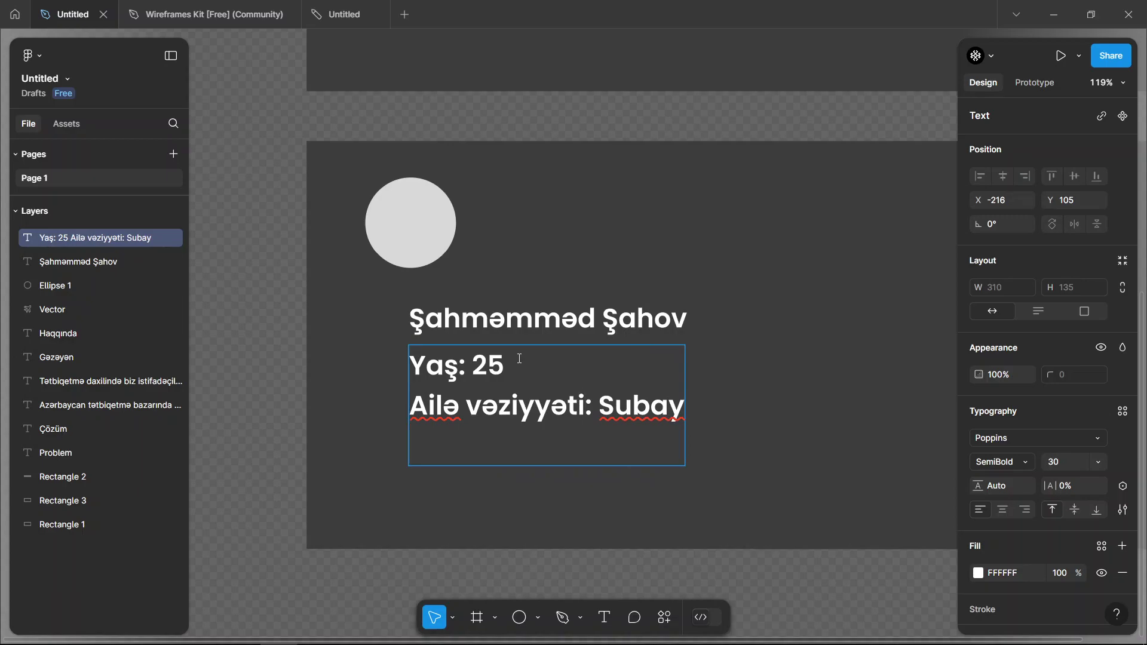
Step: Add the lines 'Peşə: Magistr tələbəsi' and 'Ünvan: Gəncə şəh.'
text(Peşə)
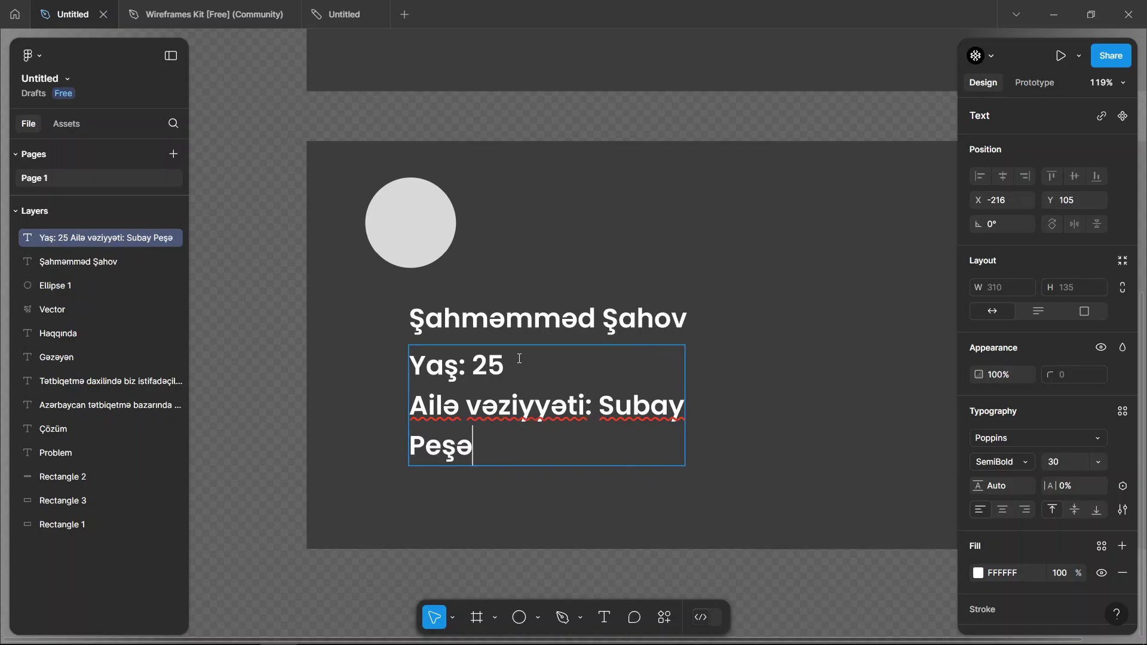
text(:)
text( Magistrr)
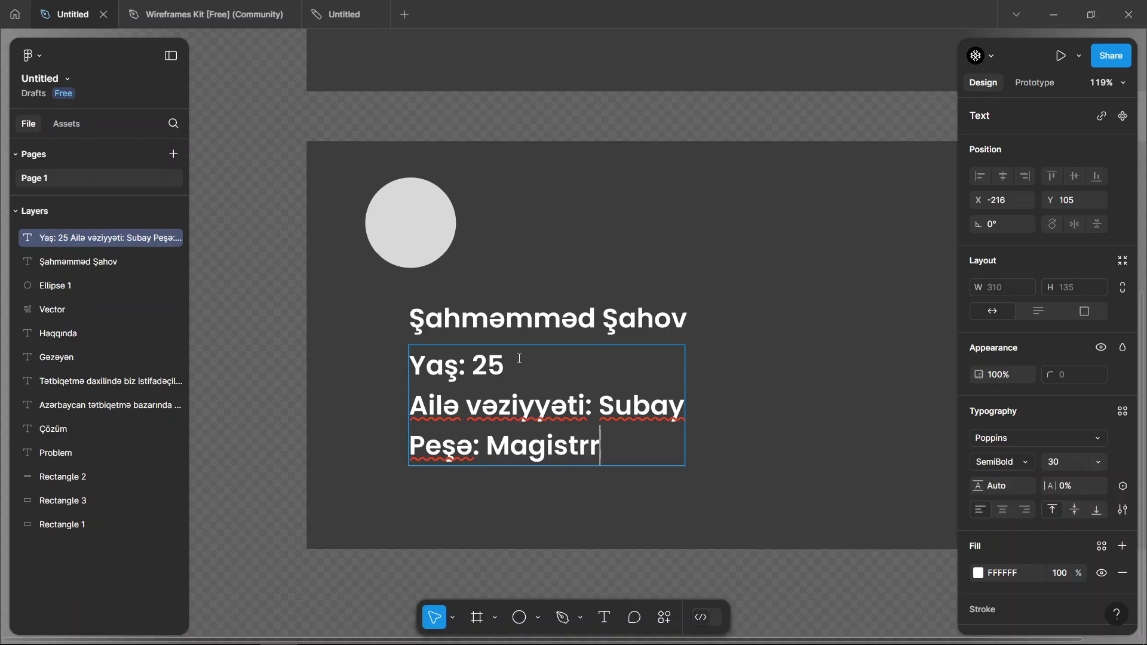
key(BackSpace)
text(tələbəsi)
key(Return)
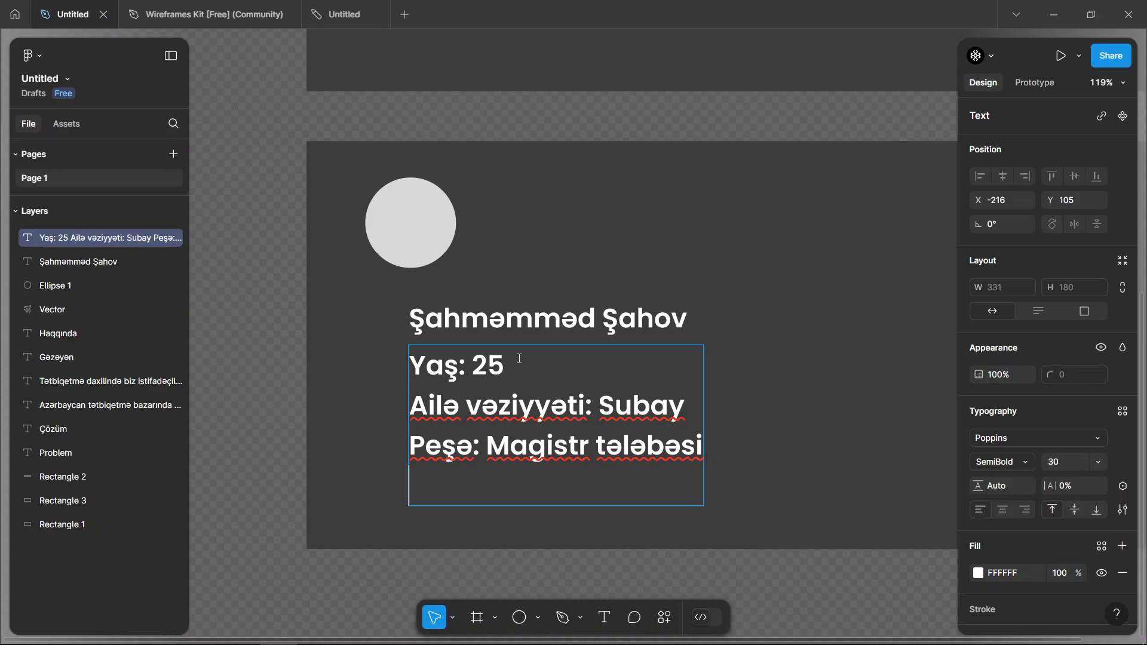
text(Ünvan:)
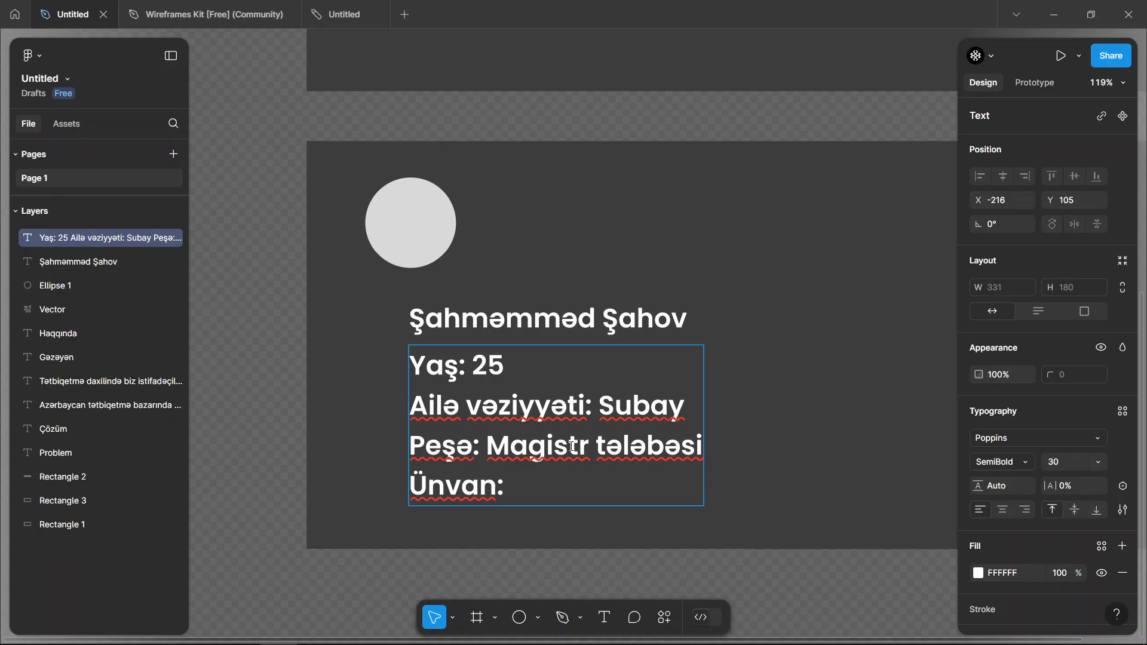
text( Gənc)
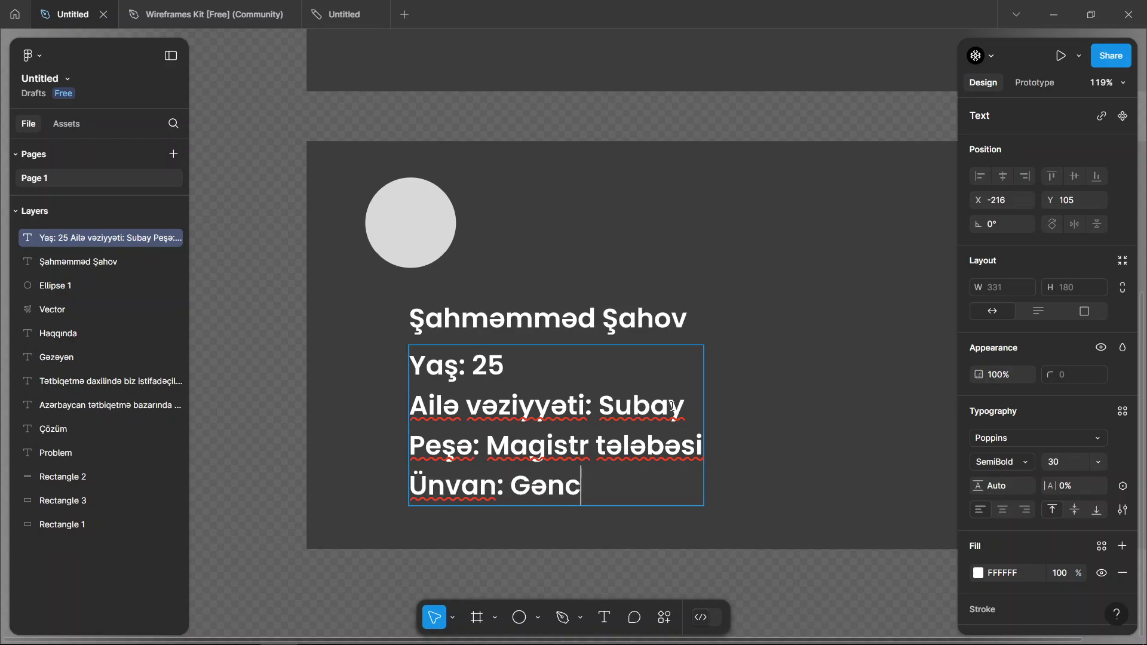
text(ə şəh.)
Step: Make the details 16 Medium and move them with the name to the left
key(ctrl+a)
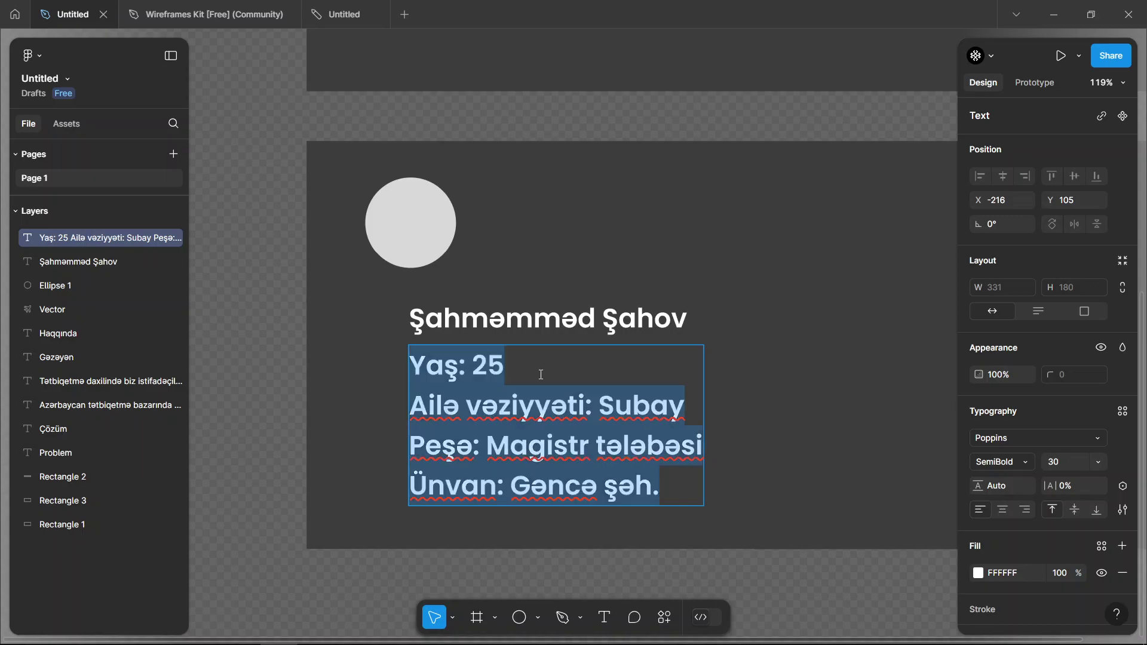
mouse_move(1075, 486)
text(1)
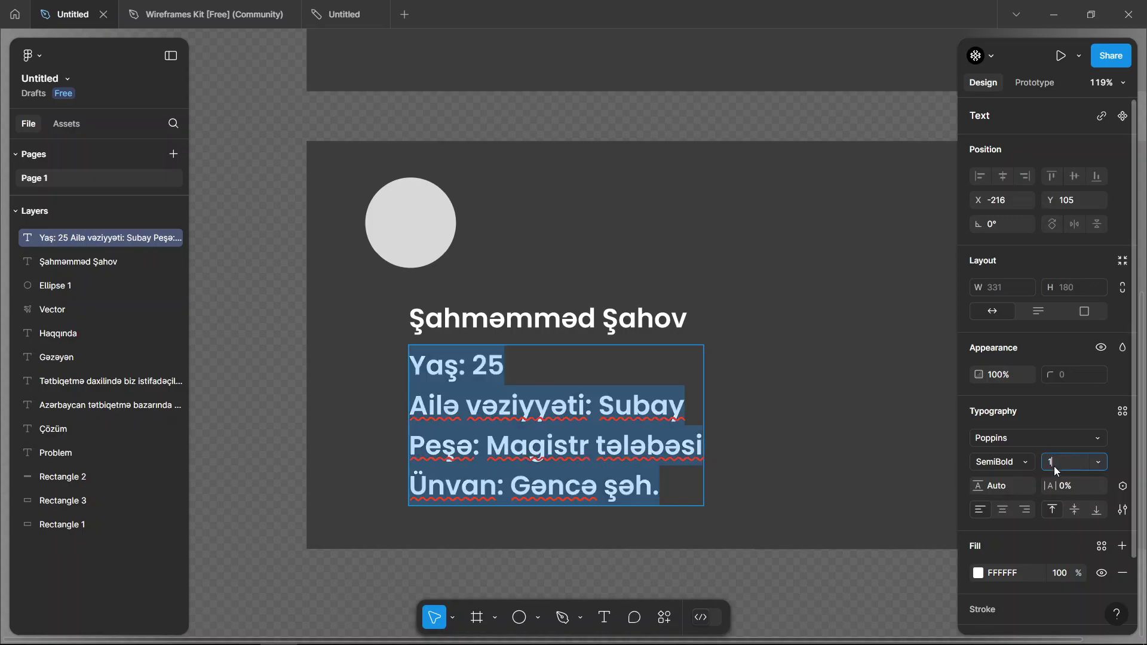
text(6)
key(Return)
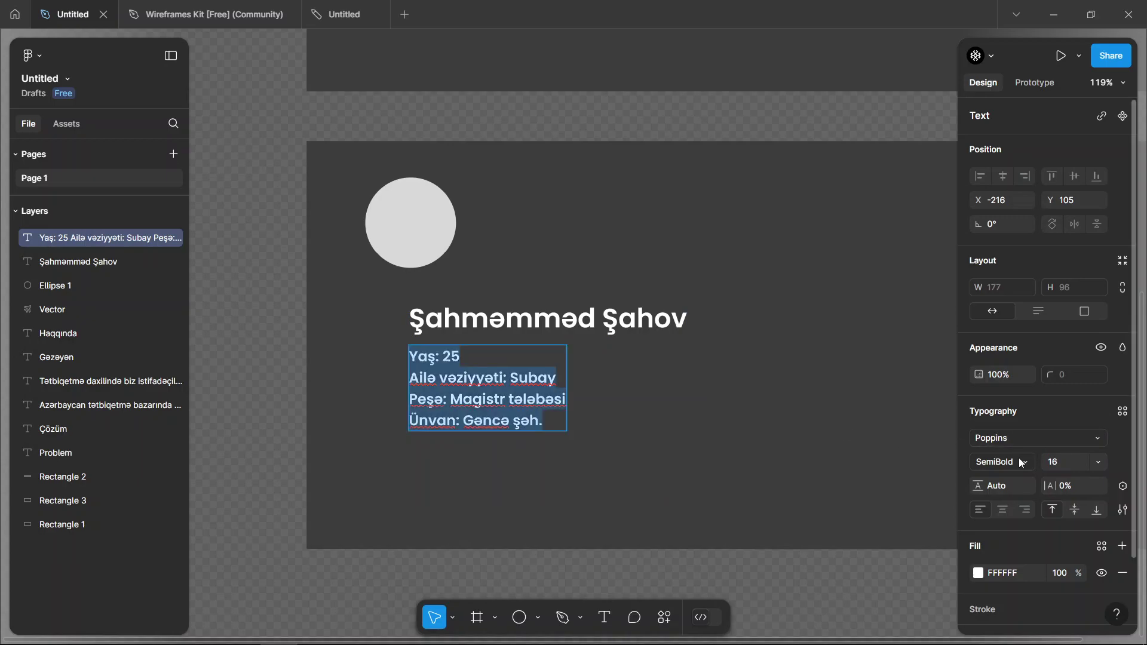
click(1028, 468)
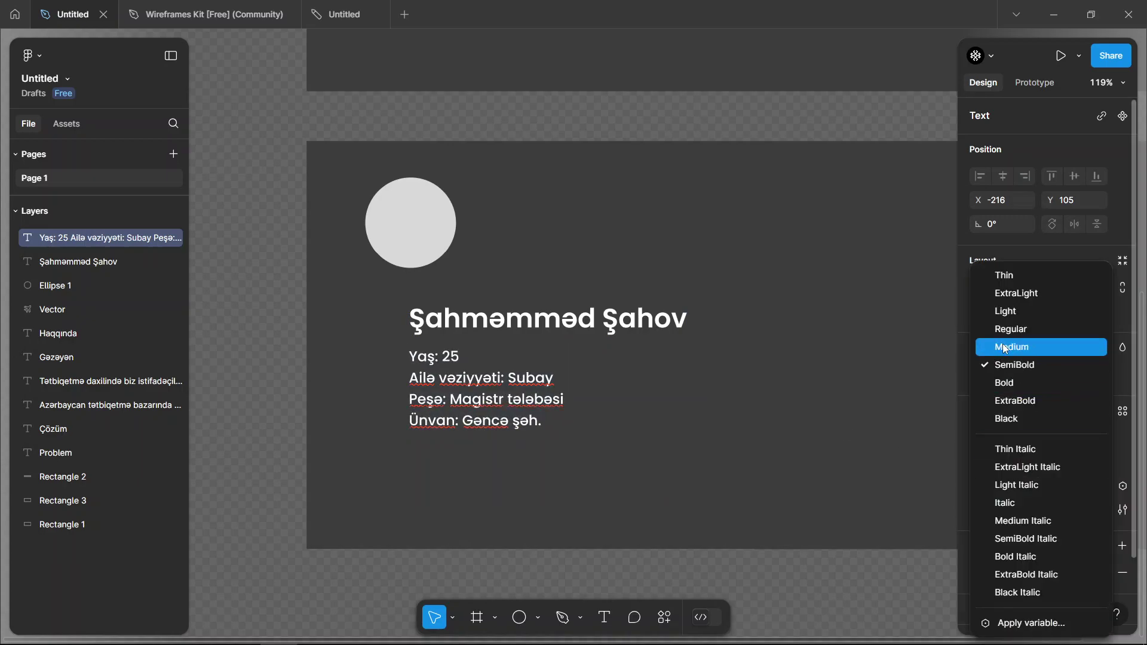
click(1005, 349)
scroll(587, 152, down, 3)
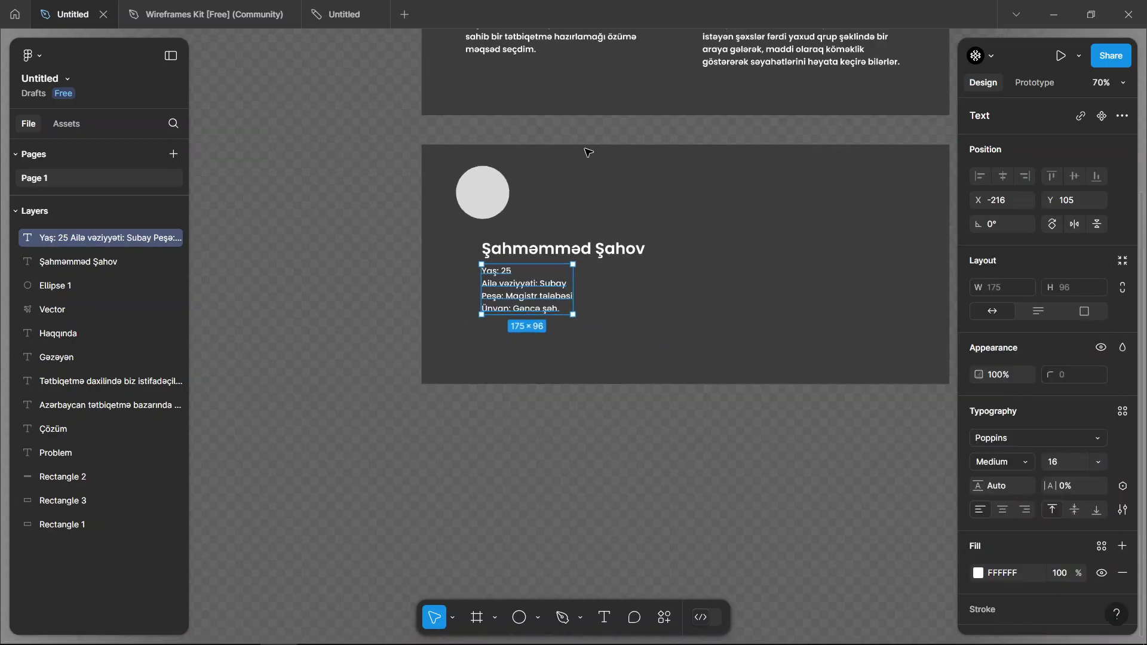
scroll(587, 151, right, 3)
scroll(505, 177, up, 3)
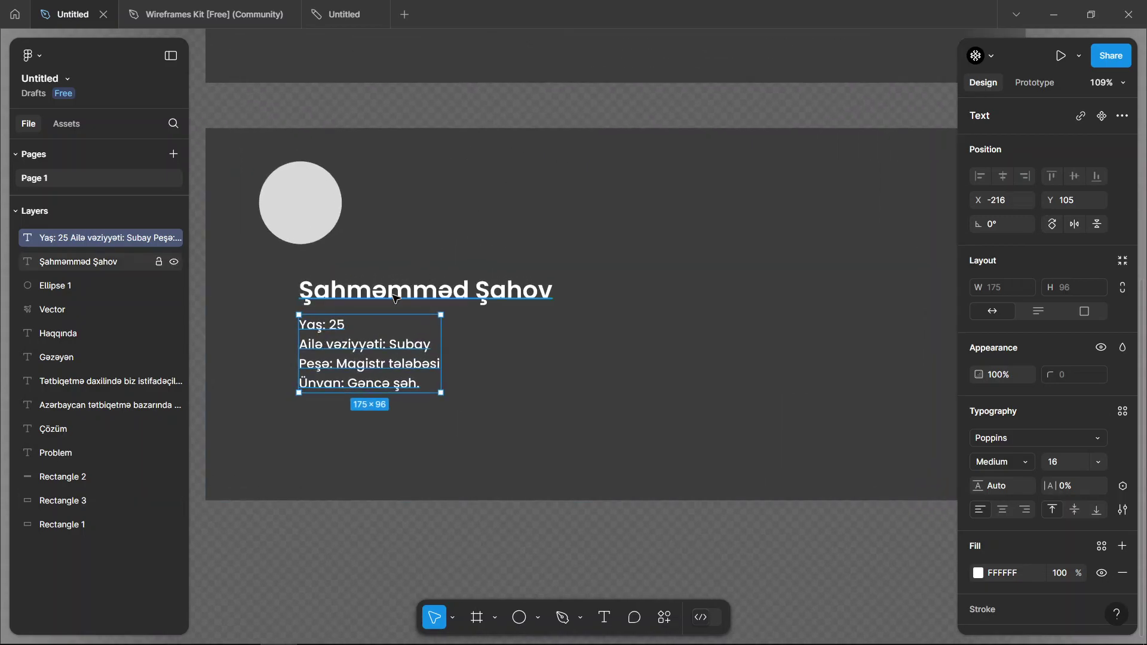
shift+click(395, 299)
scroll(394, 298, left, 2)
drag(418, 299, 373, 298)
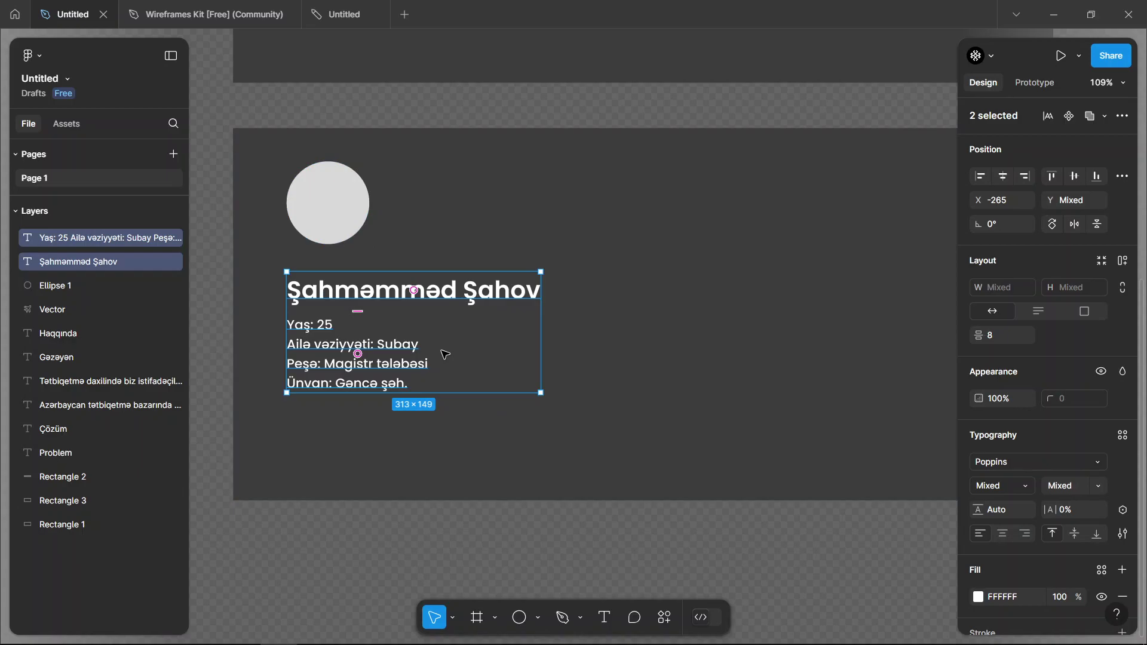
Step: Draw a text box beside the name, then discard it empty
key(Escape)
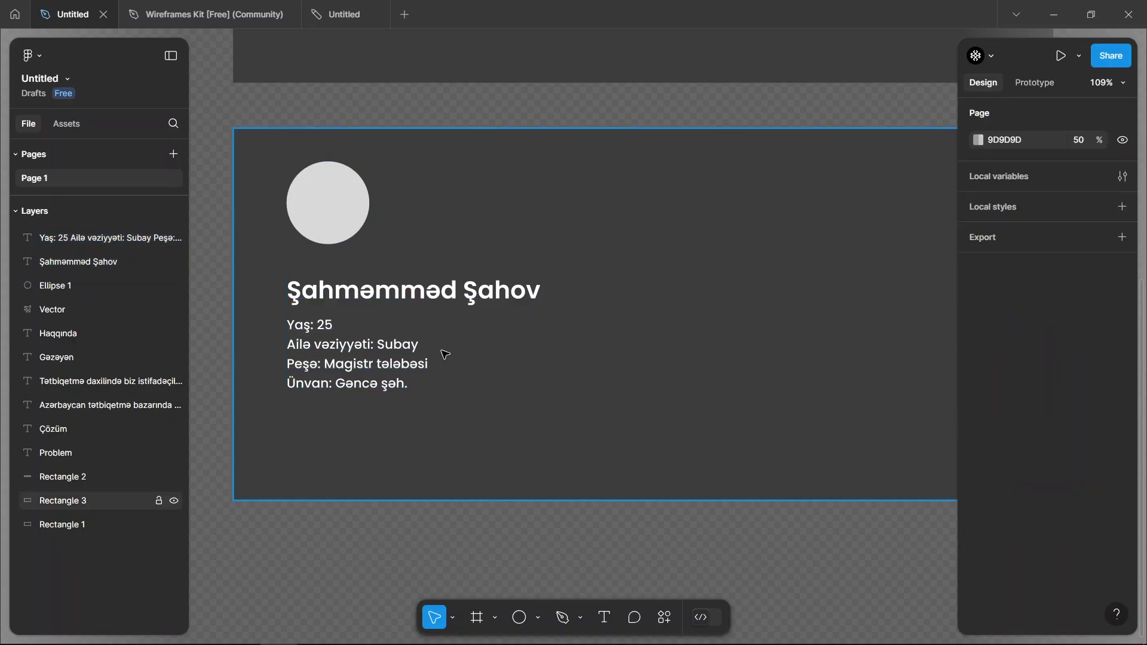
key(t)
scroll(461, 110, right, 3)
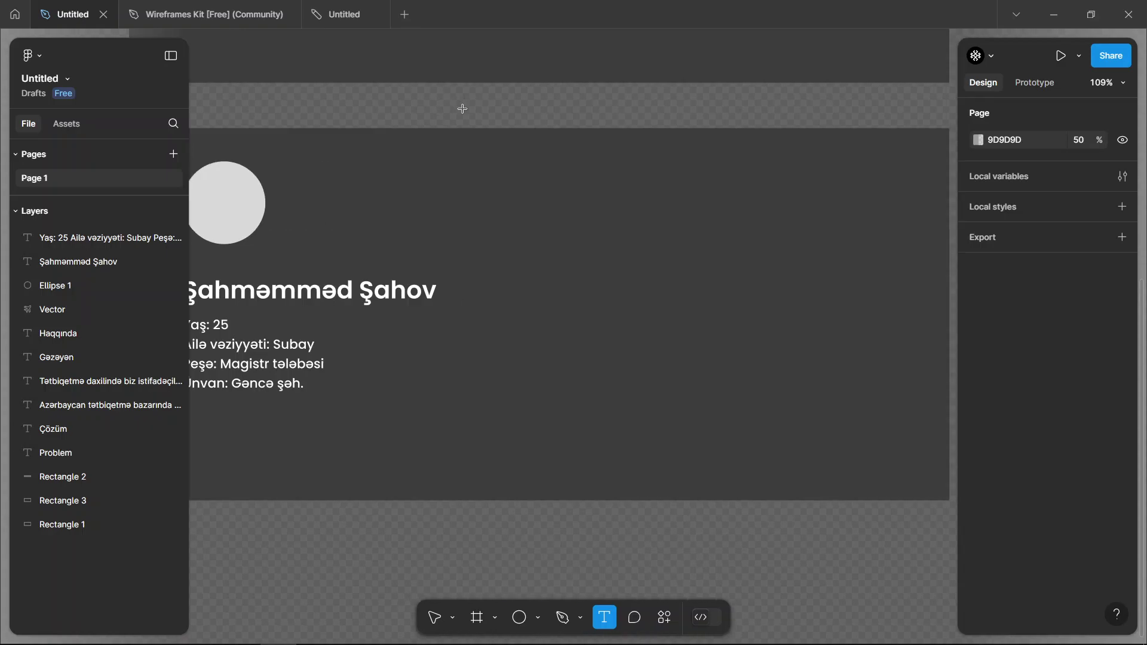
scroll(460, 110, down, 3)
scroll(422, 200, left, 3)
scroll(422, 200, left, 1)
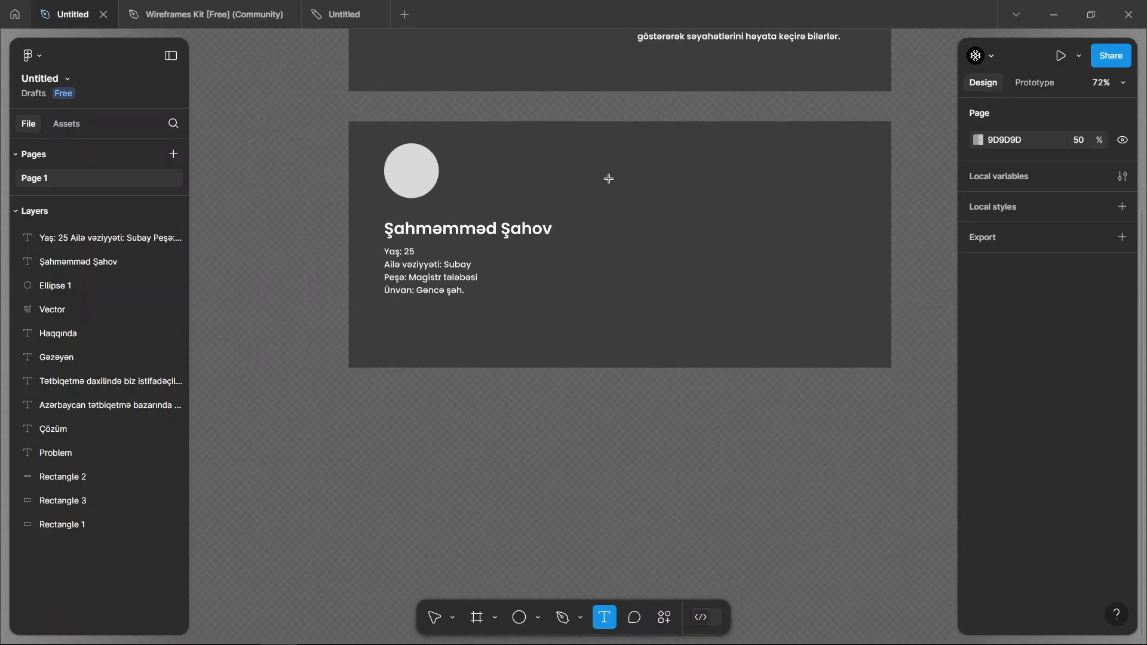
scroll(608, 178, right, 3)
drag(515, 147, 664, 220)
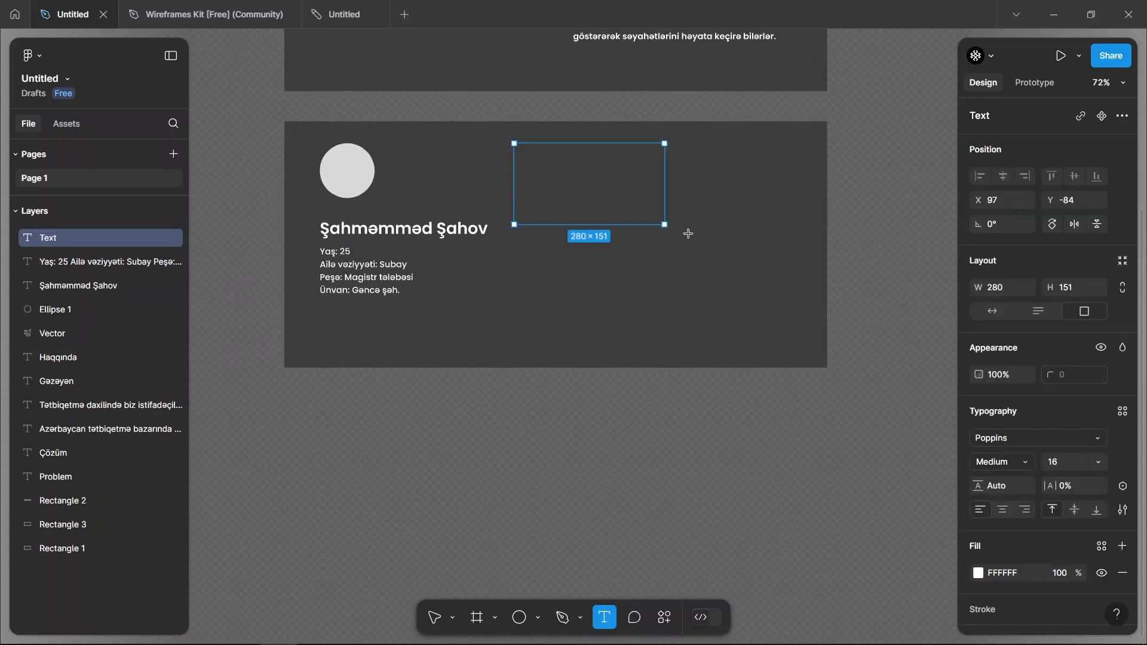
key(Escape)
key(Escape)
Step: Stretch the card to 748 tall and draw a new text box below the details
click(484, 327)
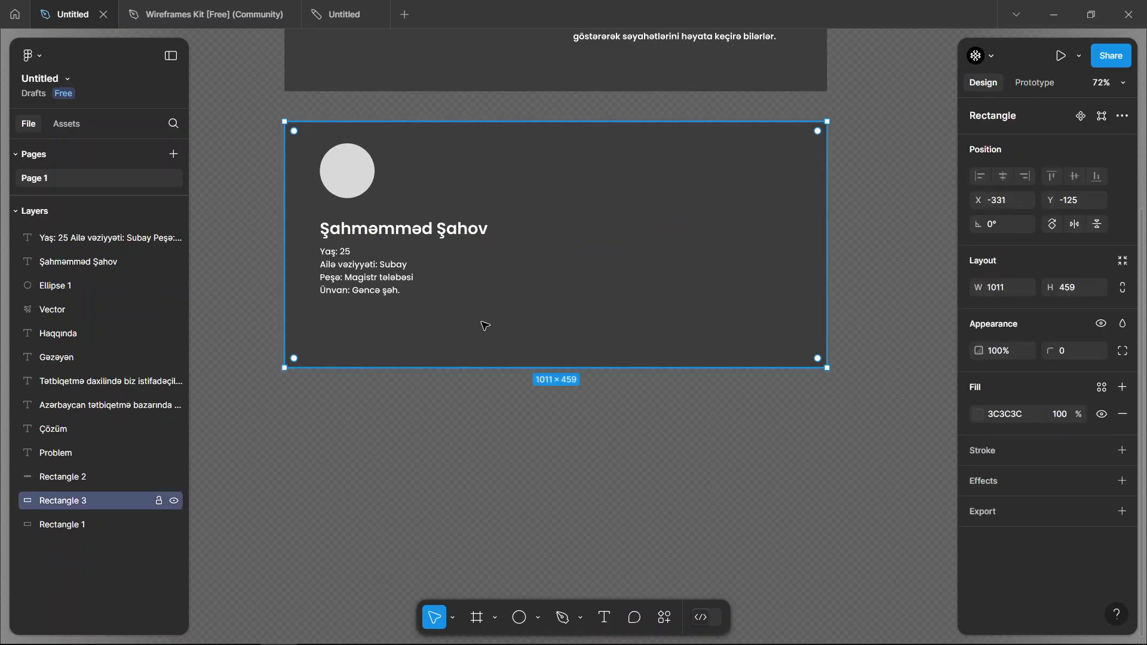
drag(542, 367, 541, 523)
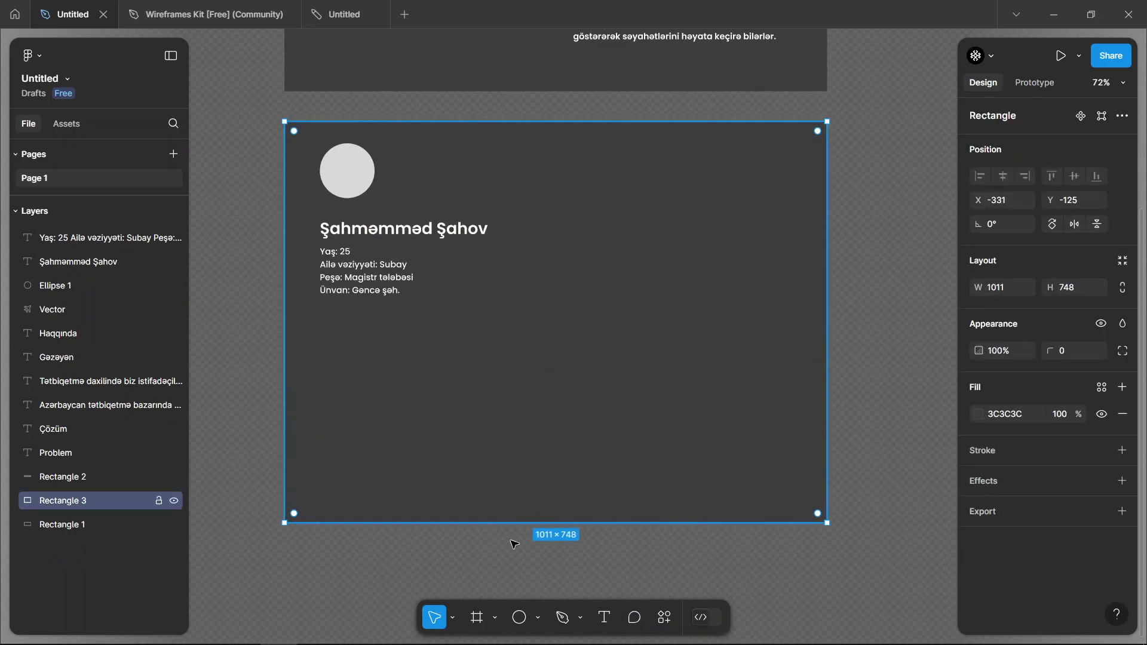
key(t)
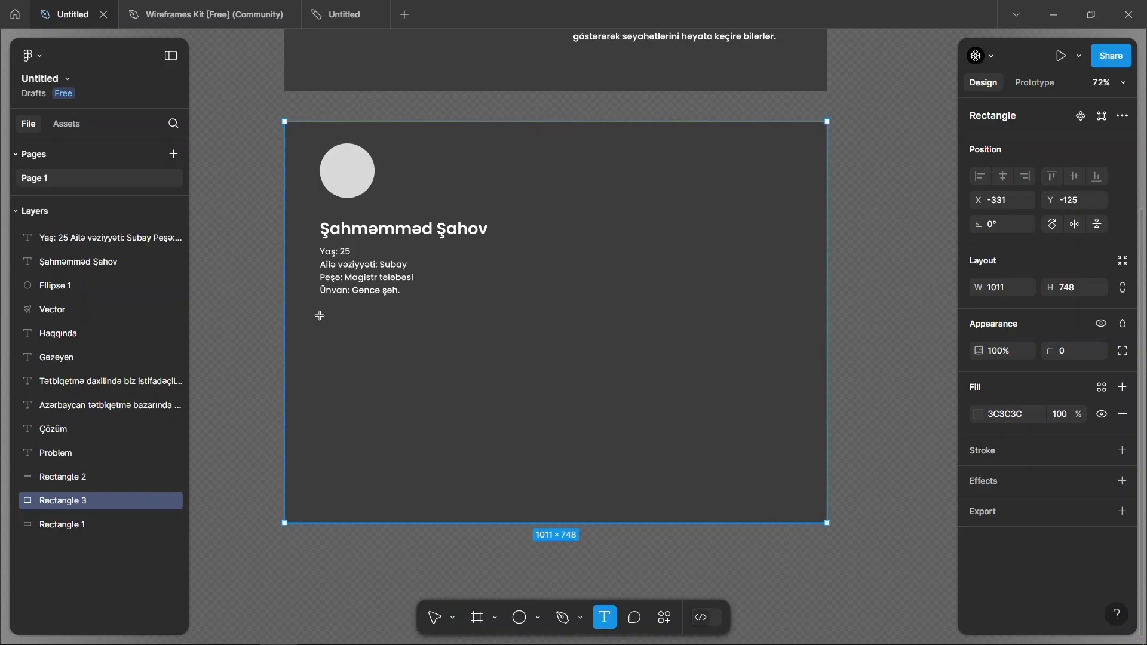
drag(319, 316, 468, 467)
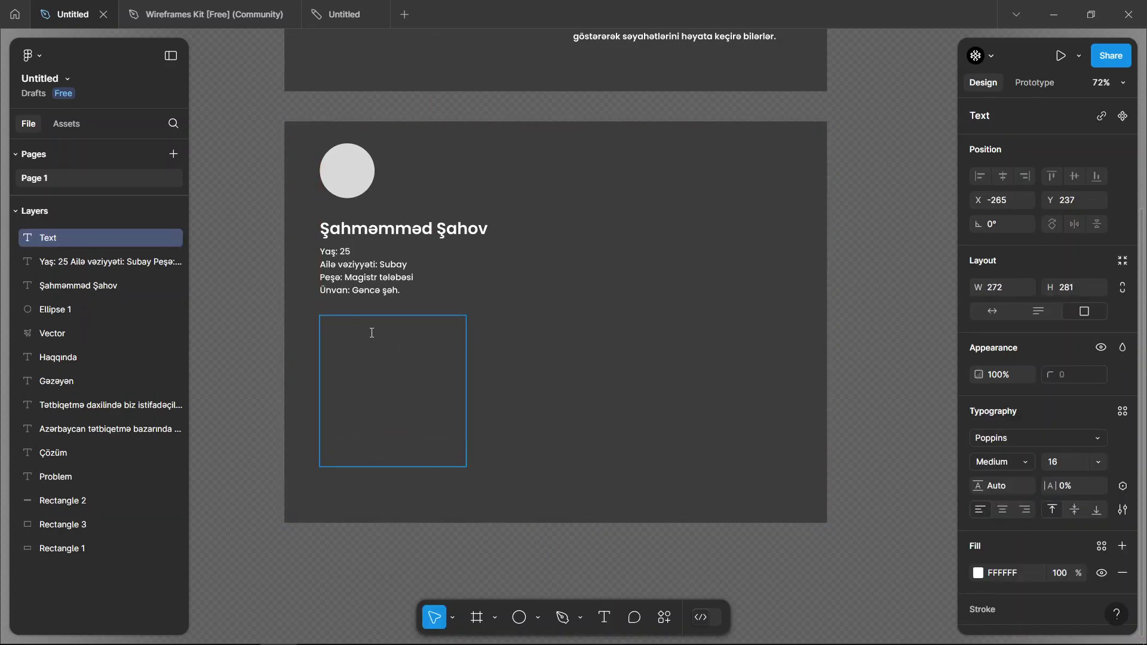
Step: Type the 'Haqqında' heading and make it size 20 SemiBold
text(Haqqında)
double_click(358, 327)
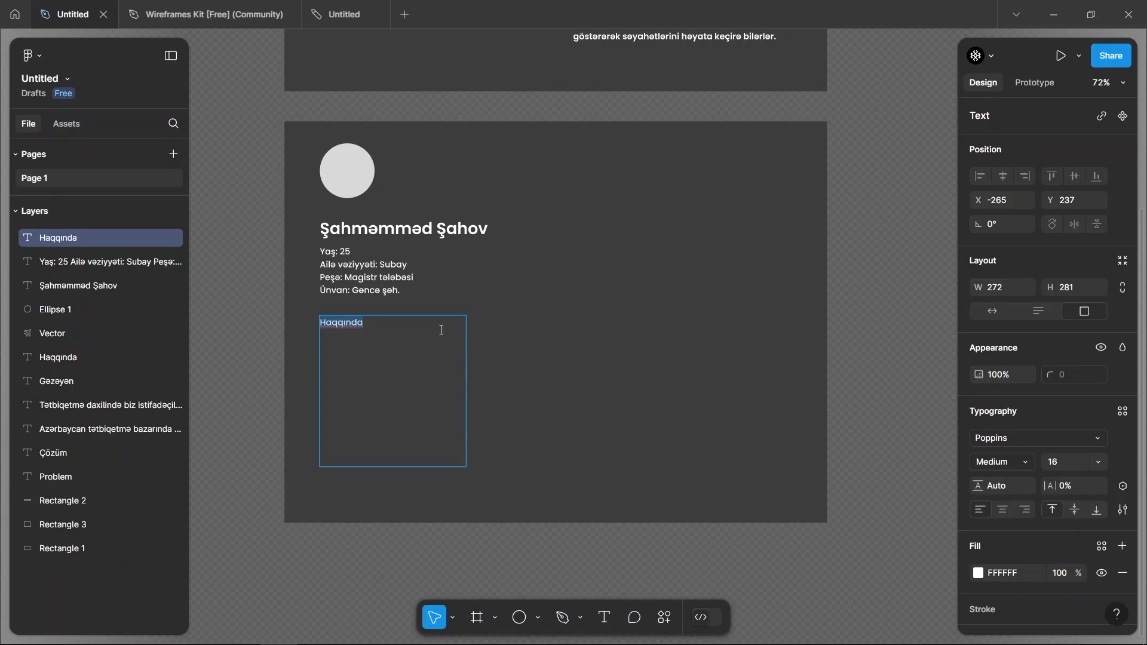
click(1054, 463)
text(20)
key(Return)
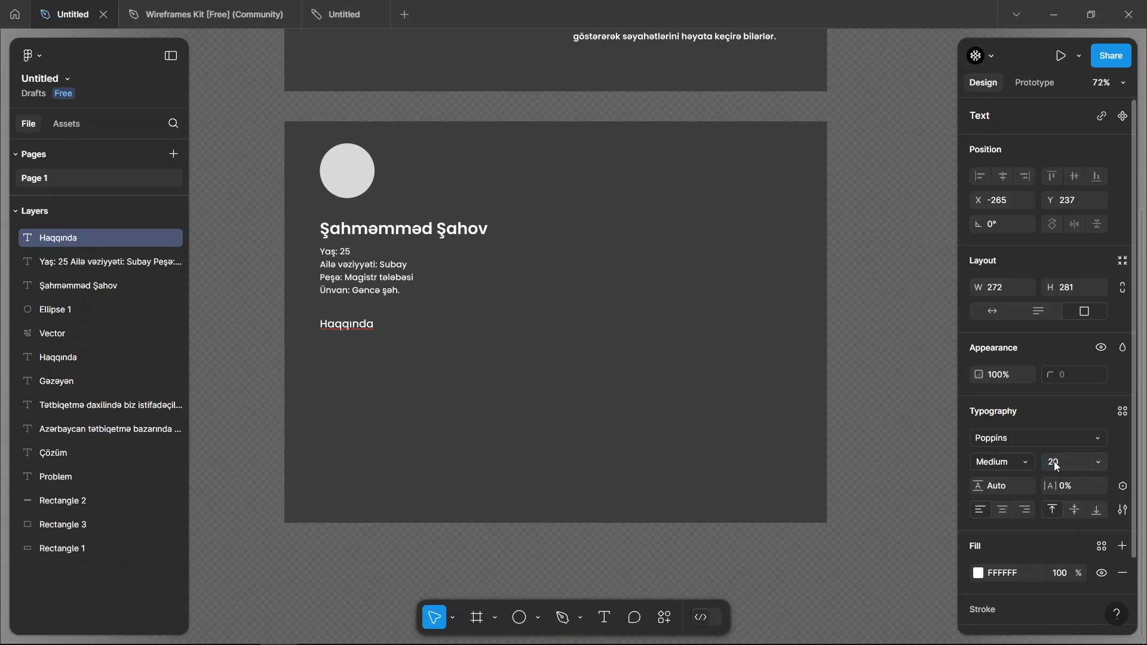
click(1024, 465)
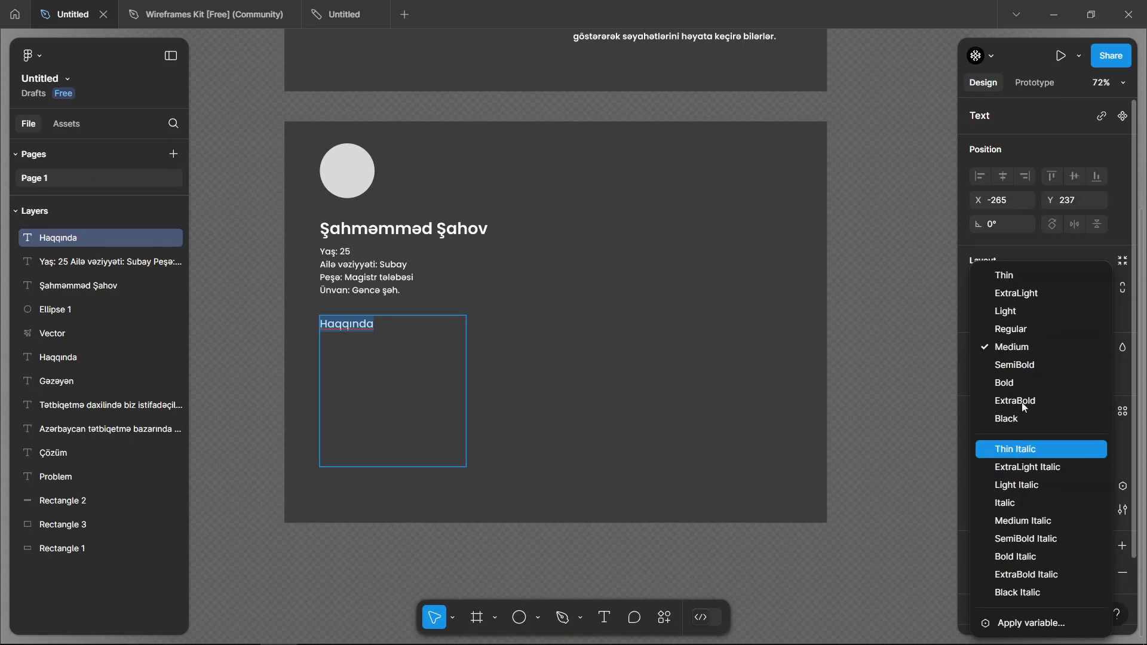
click(1017, 369)
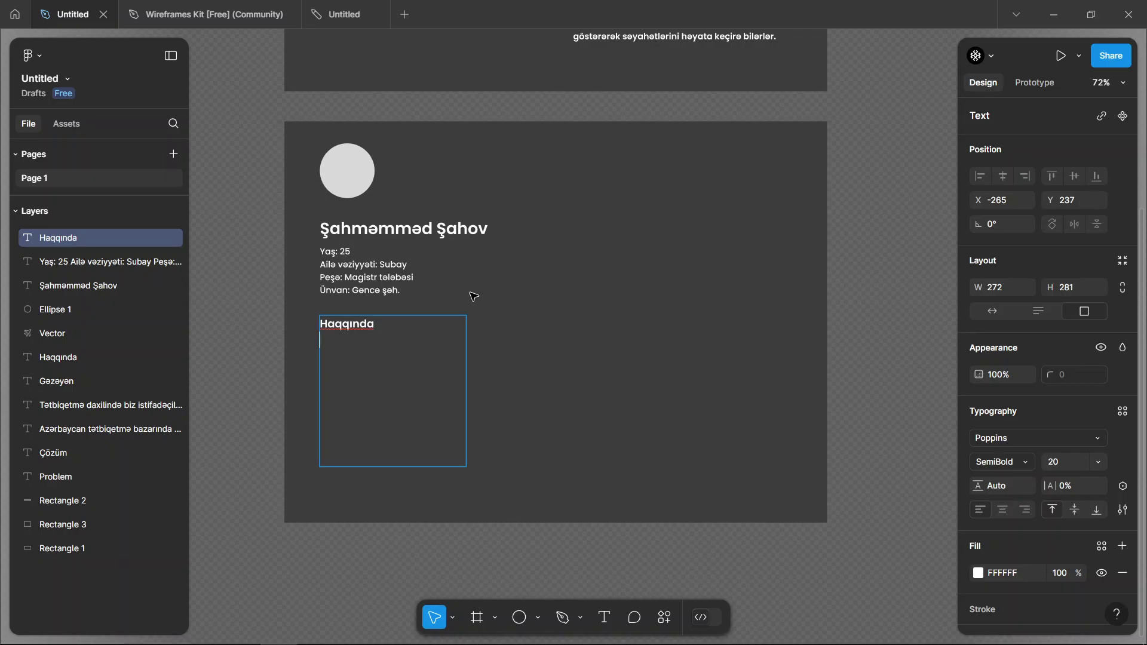
Step: Write the About paragraph describing a master's student at university, with placeholder interests
text(Şah)
text(məmməd)
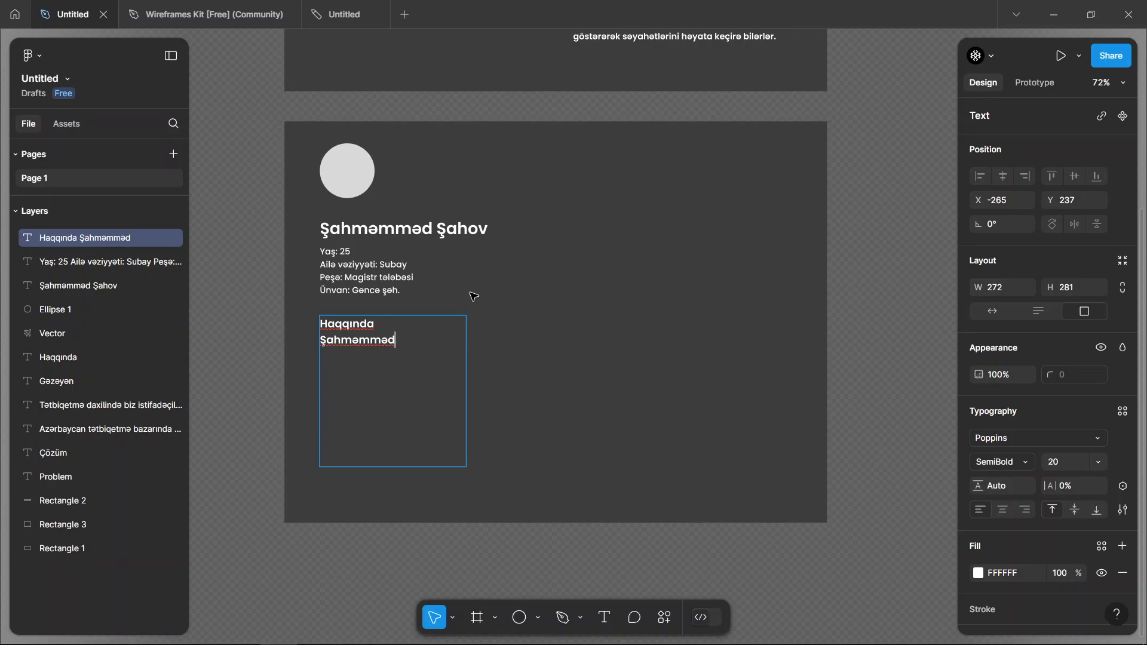
text( bir)
text(magistr)
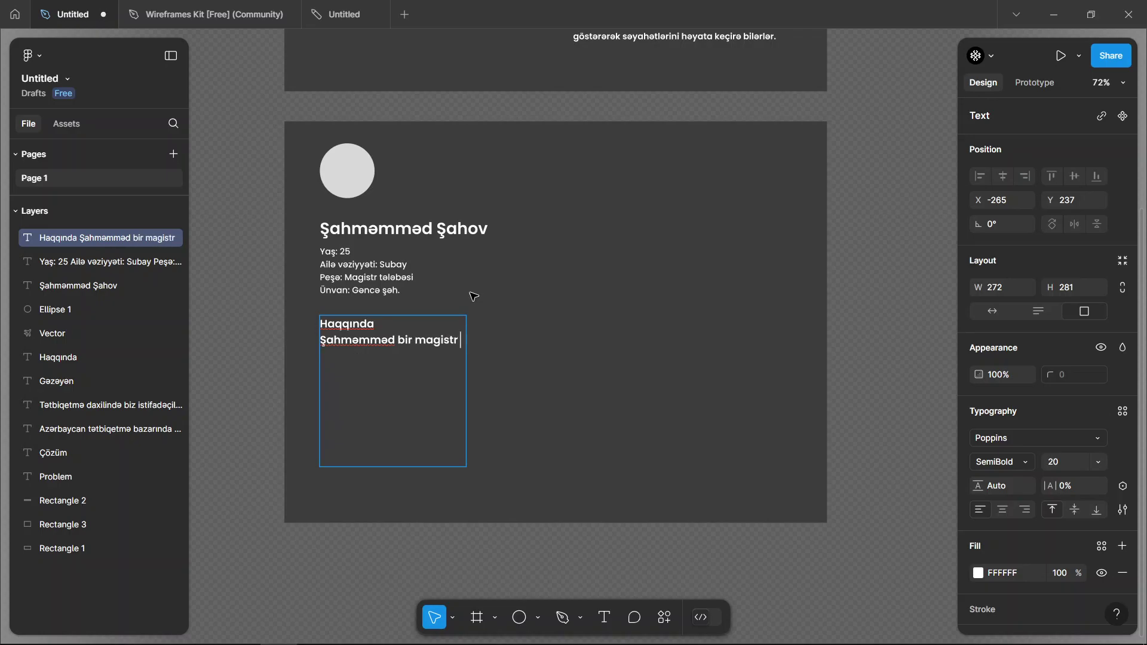
text( tələbəsidir.)
text(Fila)
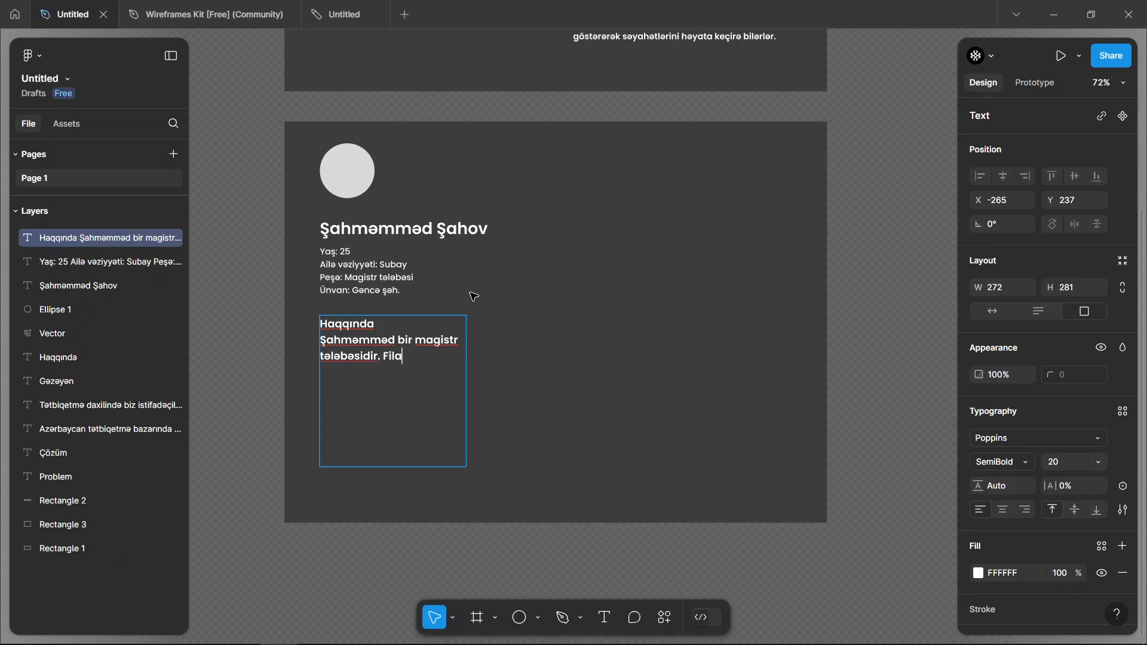
text(ivrs)
text(ersi)
text(tetdə)
text(təhsil a)
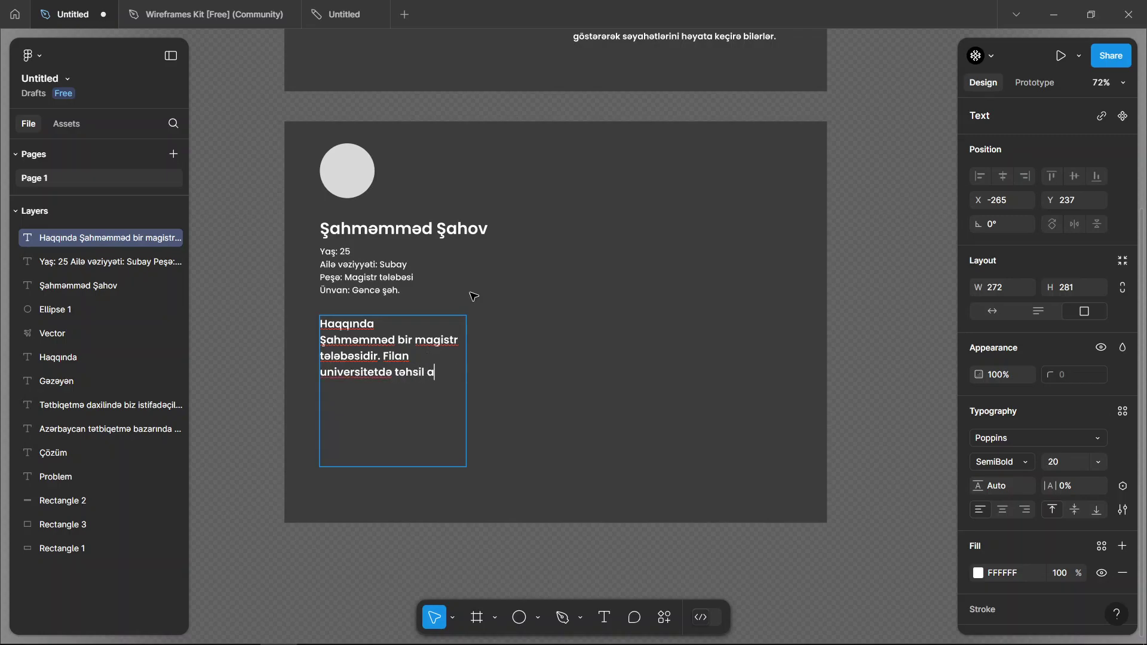
text(lır)
text(vdit)
text(, maraq g)
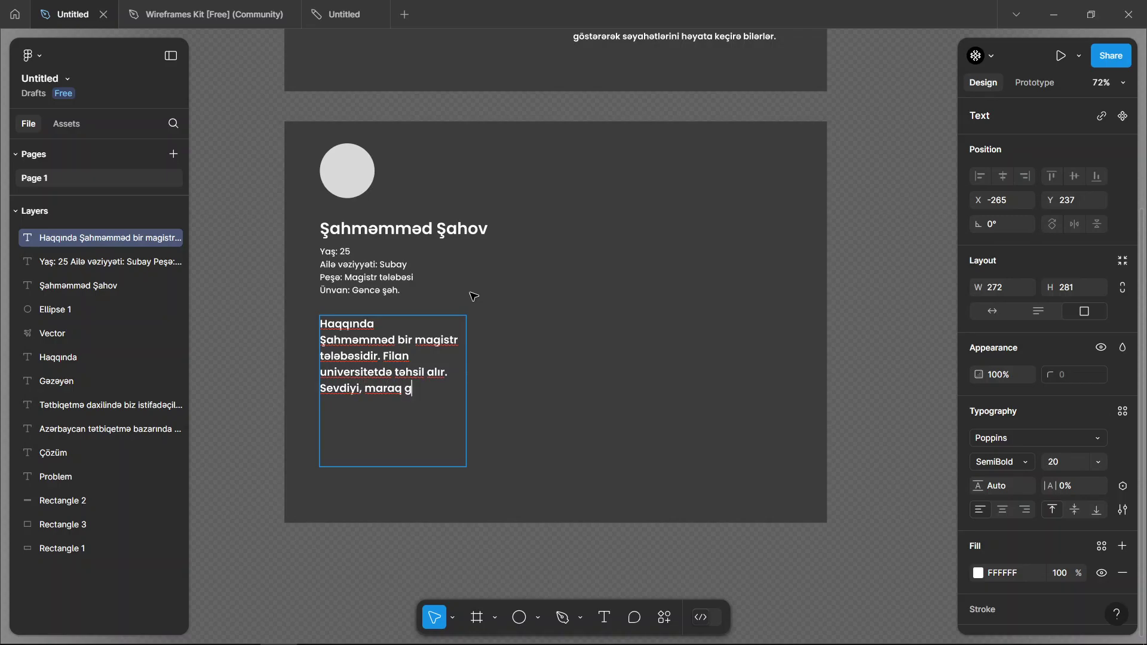
text(östərdiyi i)
text(şlərə fi)
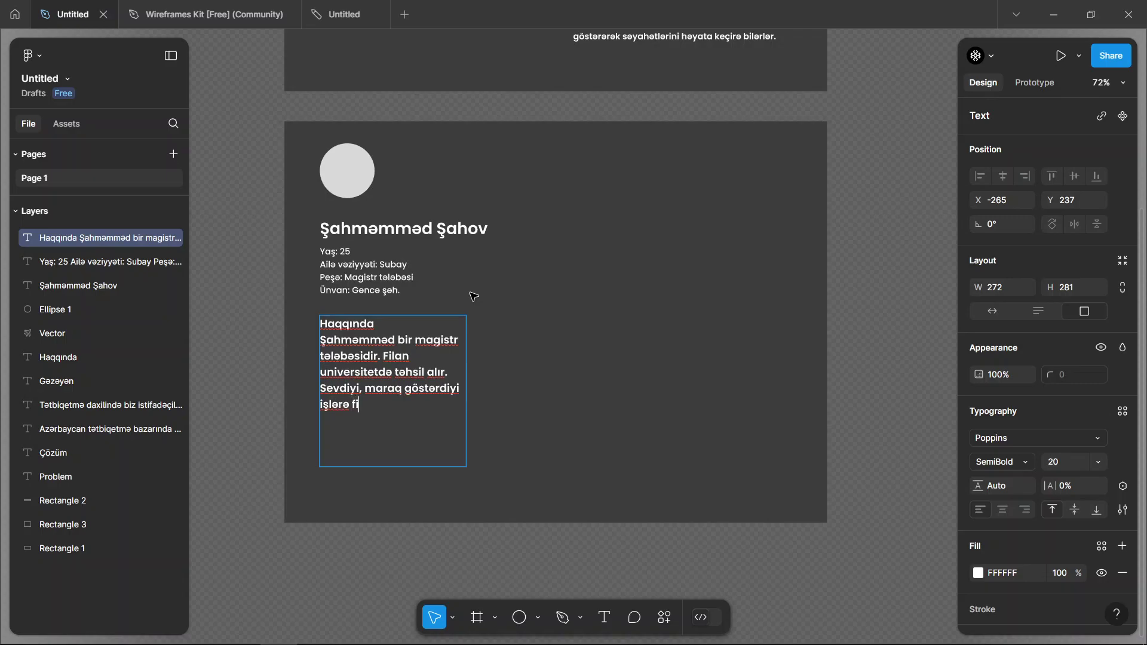
text(lan filan şeylər dax)
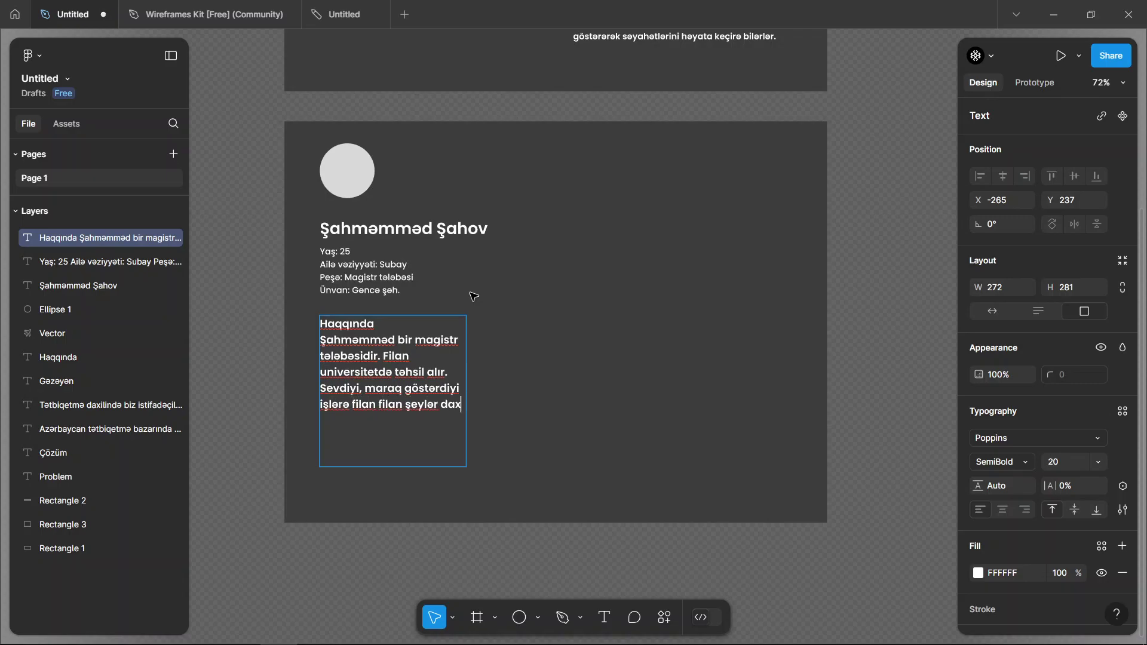
text(ildir.....)
key(Escape)
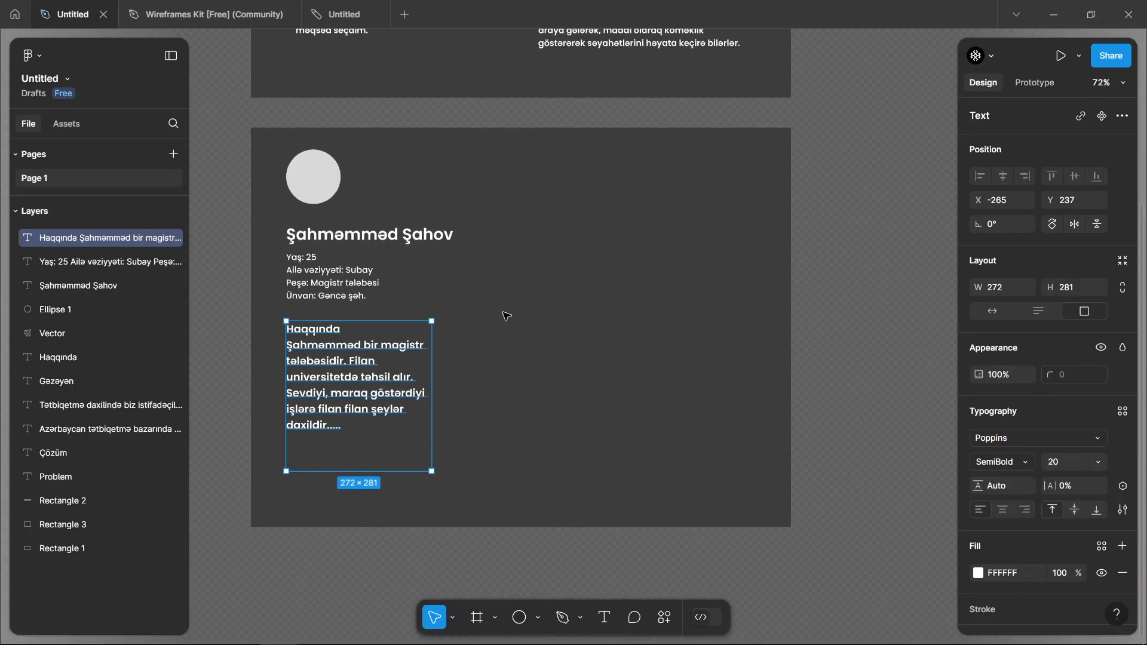
key(Return)
scroll(502, 309, up, 3)
Step: Add a 'Hədəf/Goal' heading text to the right of the details
click(509, 260)
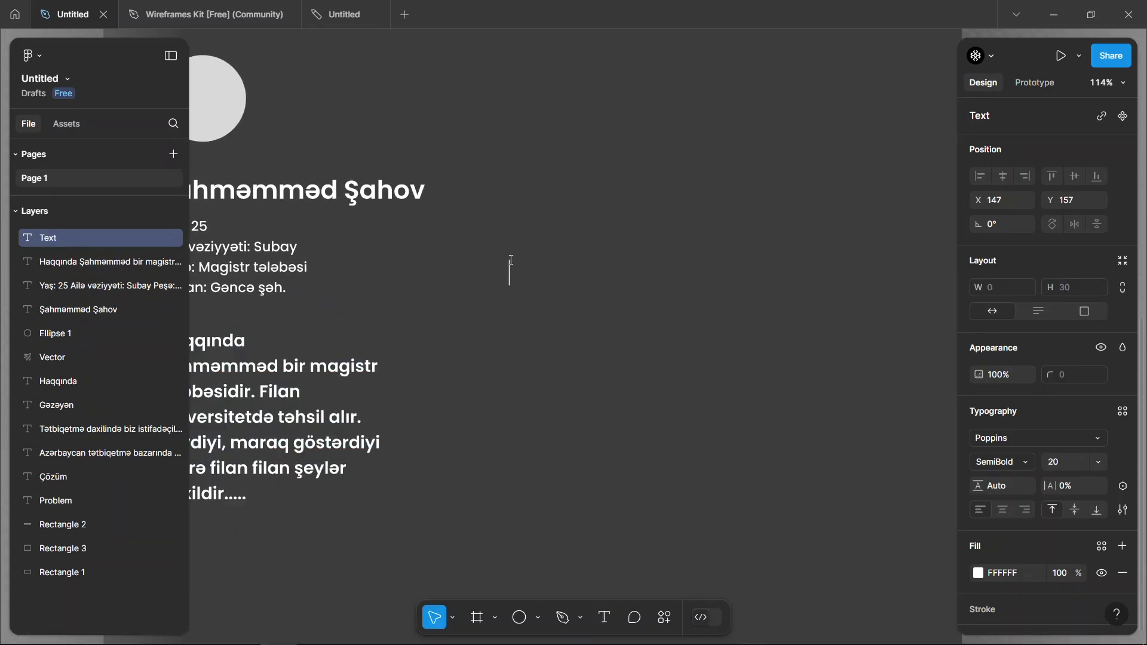
text(Hədəf/)
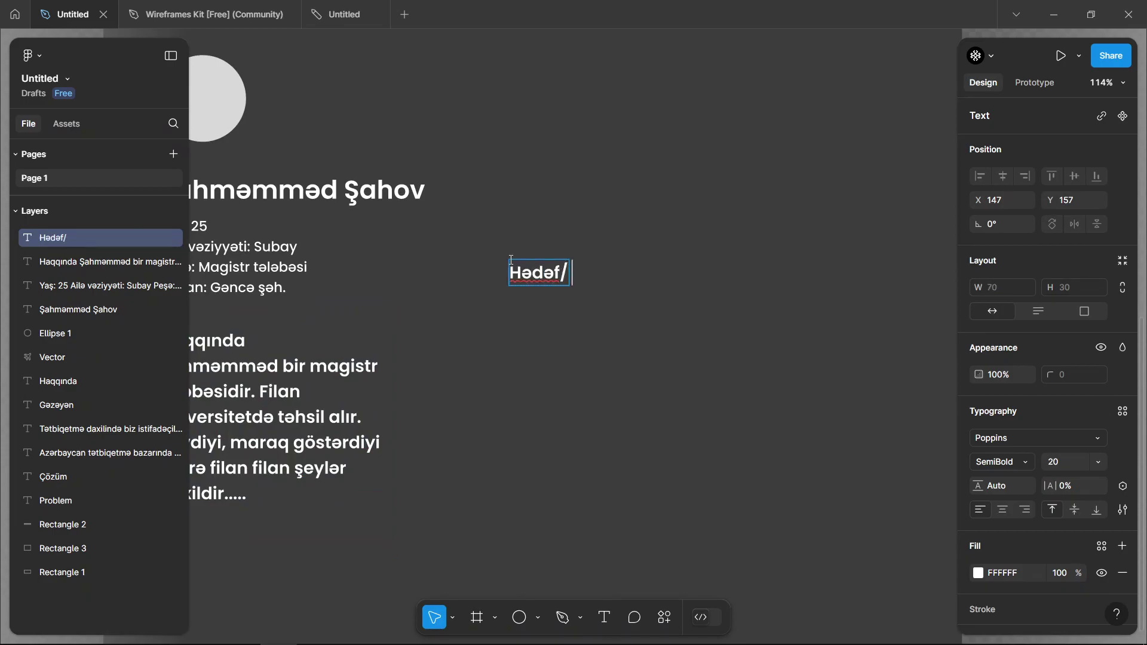
text(Goal)
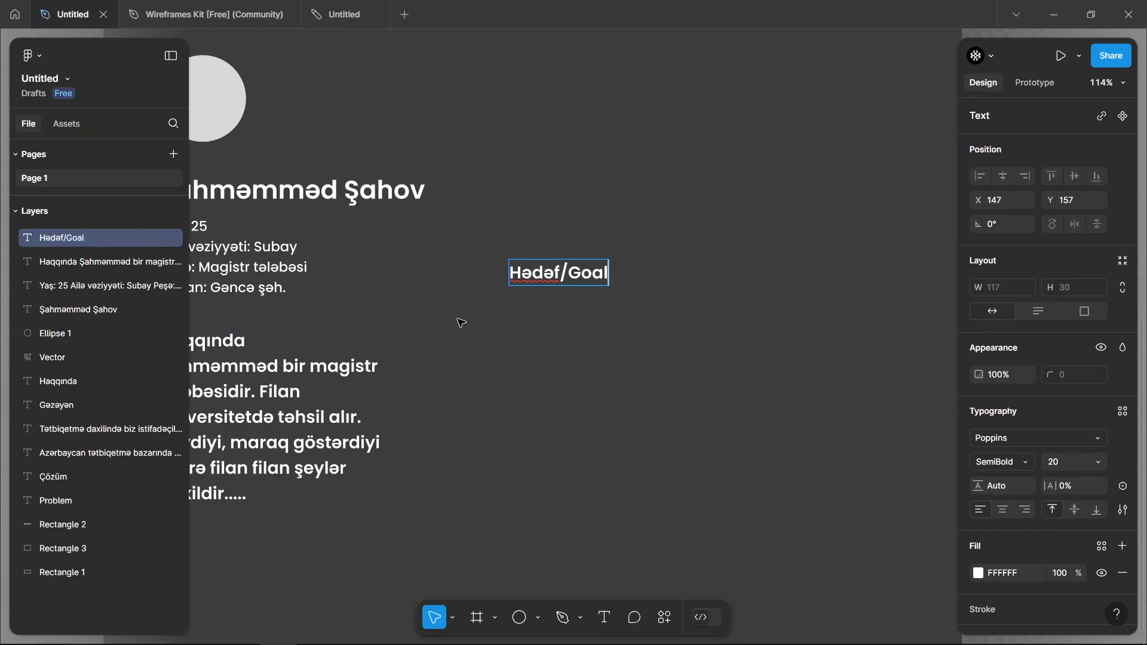
scroll(461, 322, down, 1)
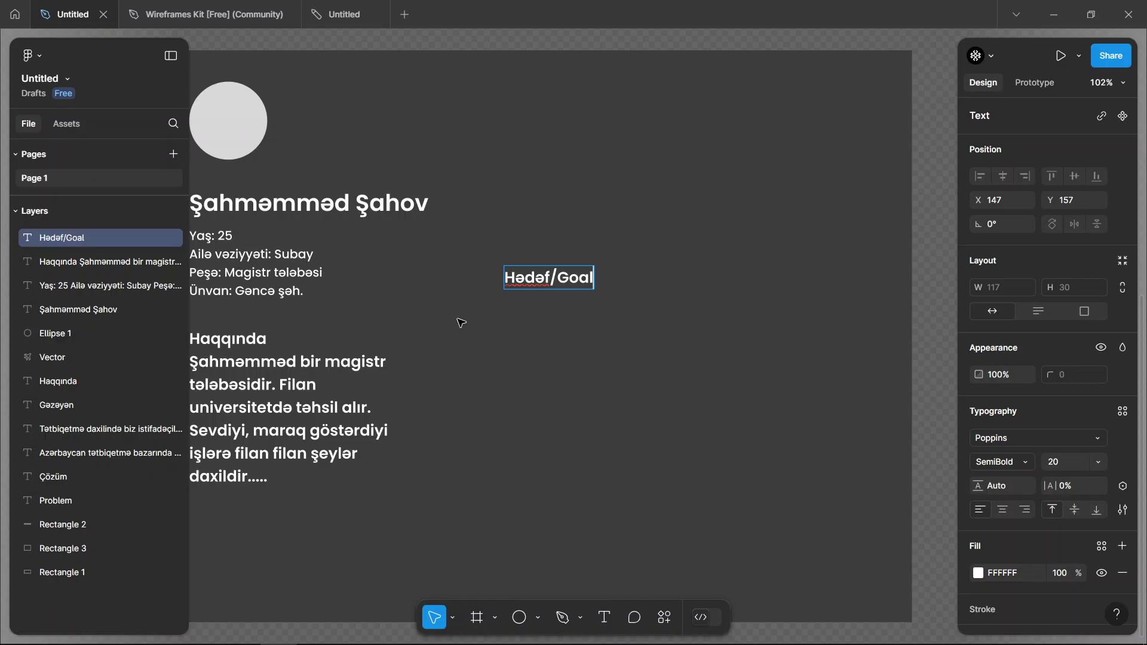
key(Escape)
scroll(526, 291, up, 5)
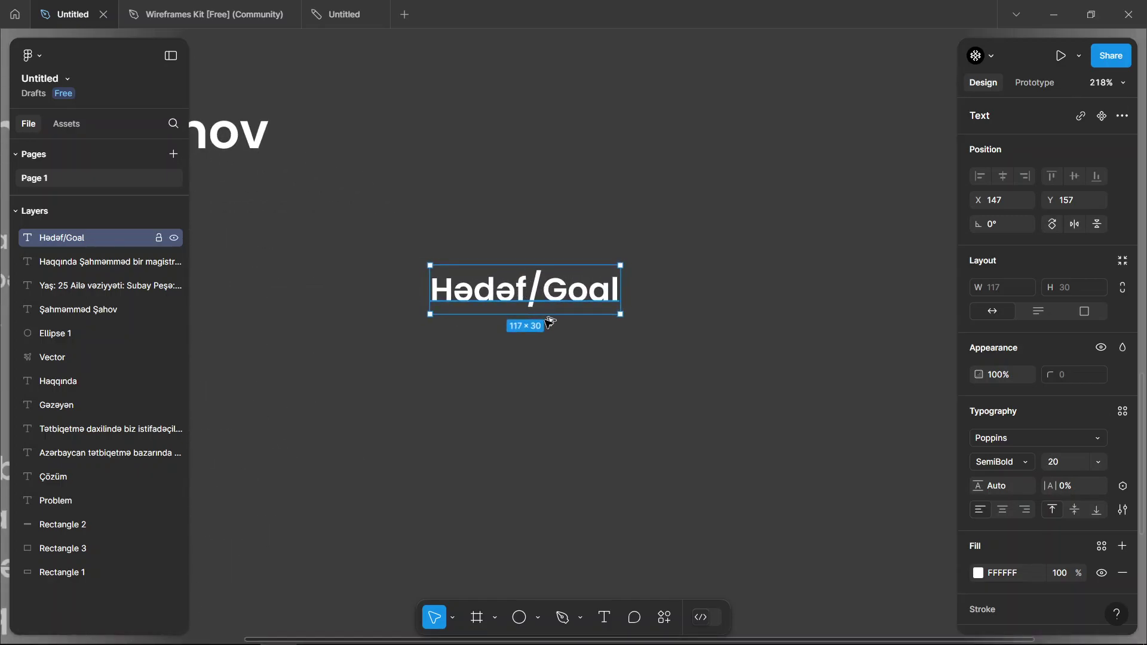
Step: Copy the heading below and change it to 'Büdcəyə uyğun səyahət etmək istəyir'
drag(526, 291, 526, 353)
double_click(526, 353)
text(B)
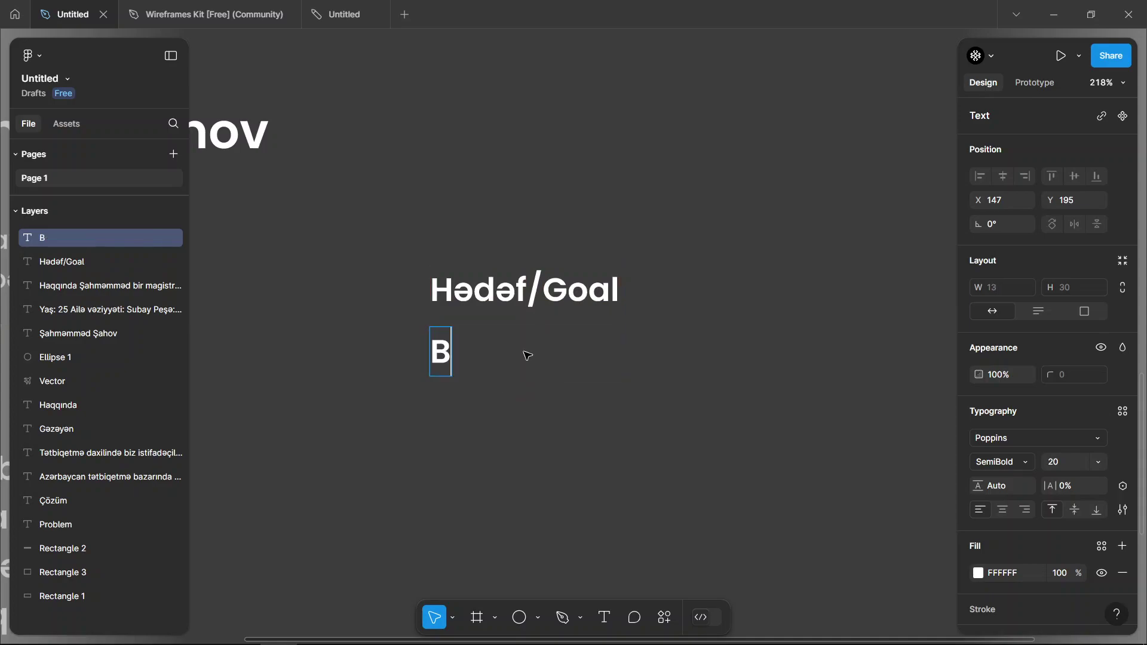
text(üdcəyə uy)
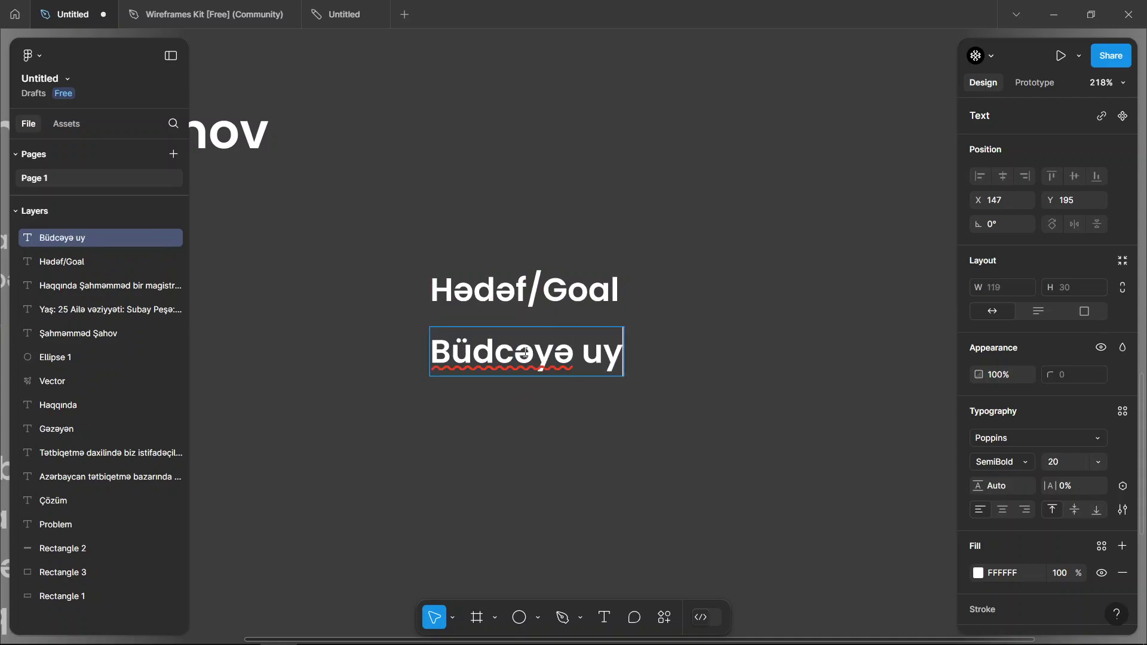
text(ğun səyahət etmək)
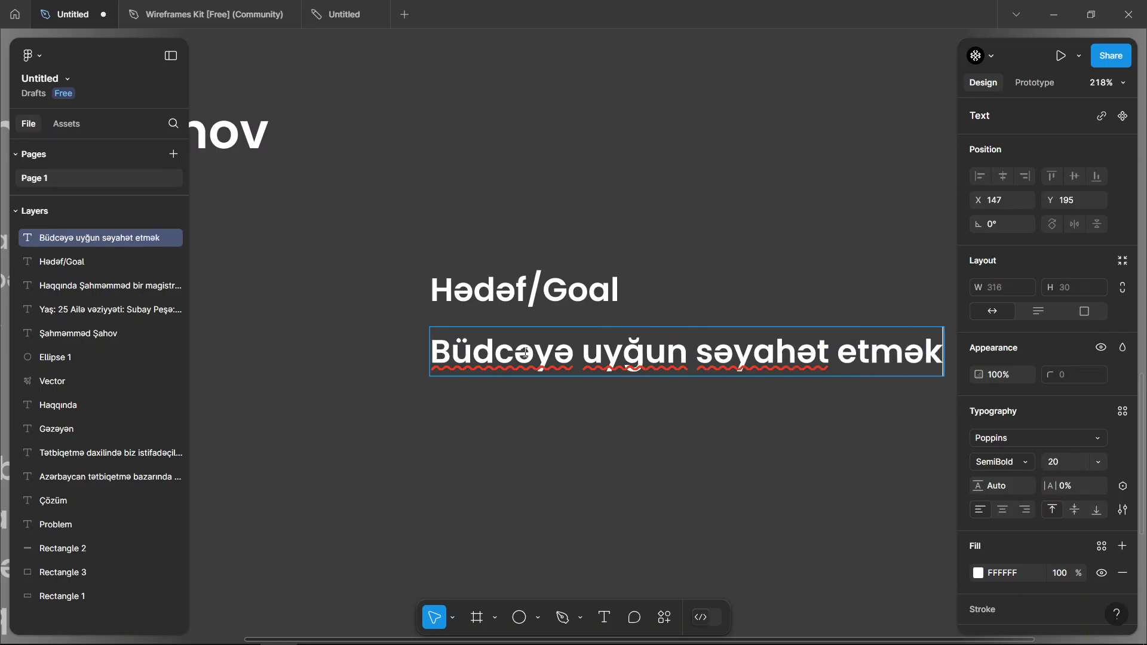
text( istəyir)
scroll(526, 353, down, 5)
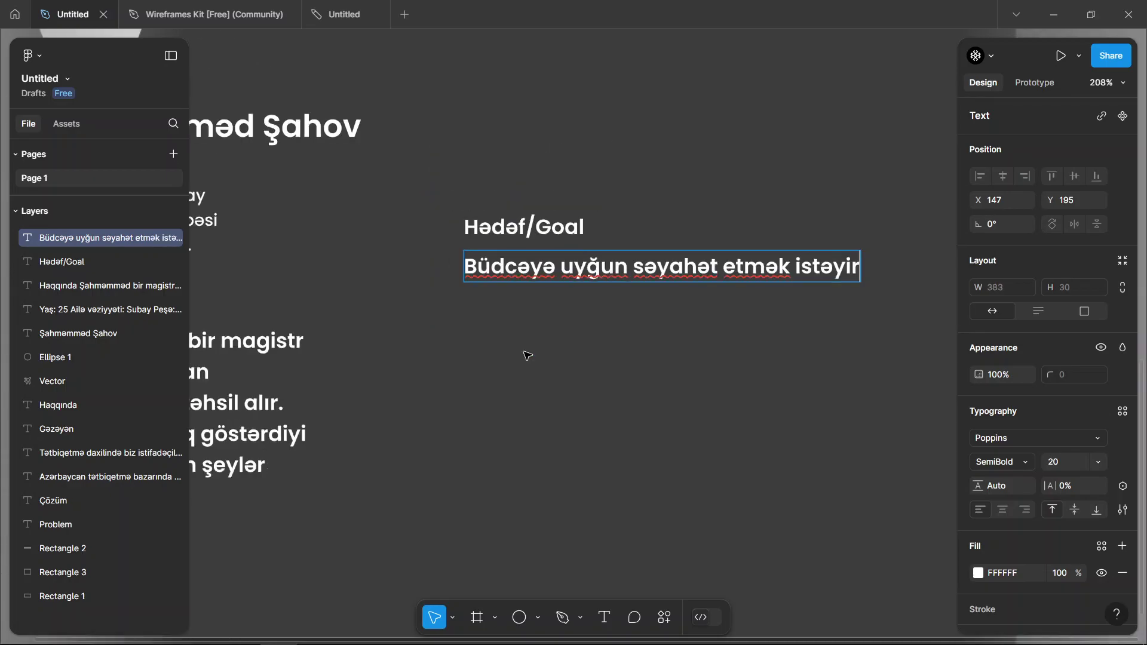
Step: Split the goal sentence onto two lines at size 16, Regular weight, 100% line height
click(623, 278)
key(Return)
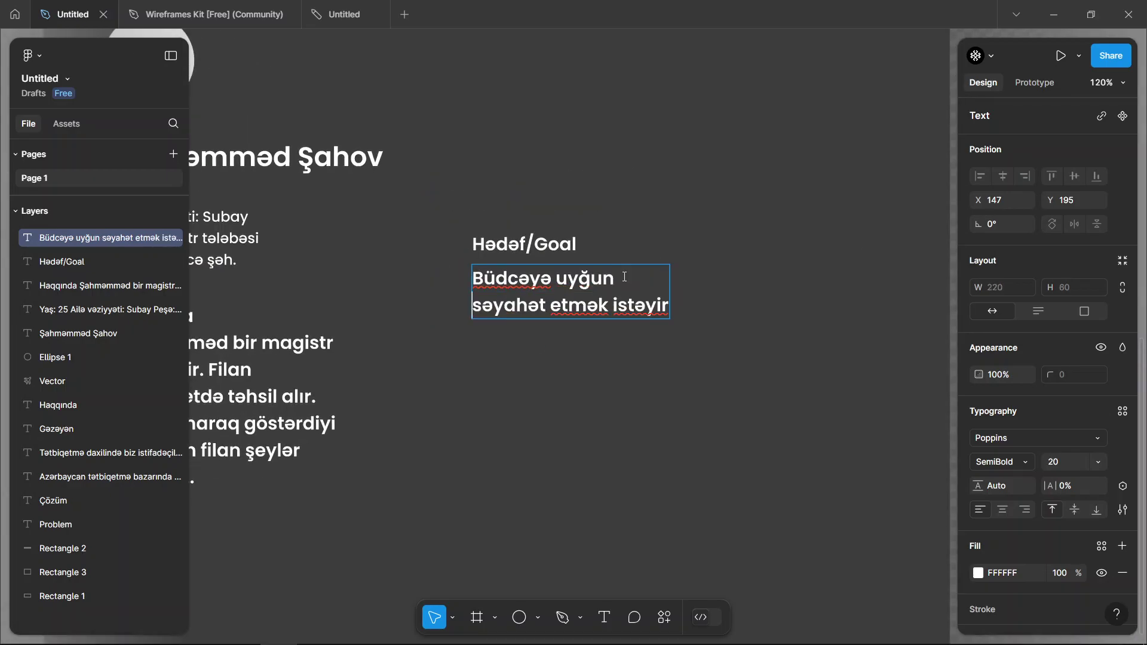
key(ctrl+a)
click(1055, 466)
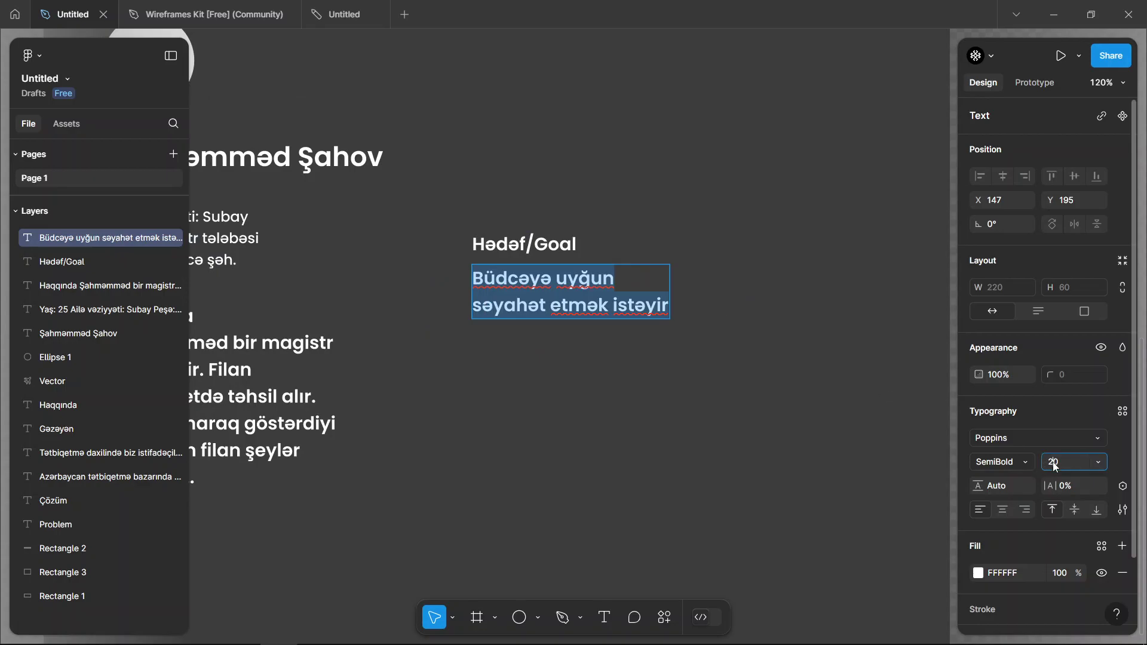
text(16)
key(Return)
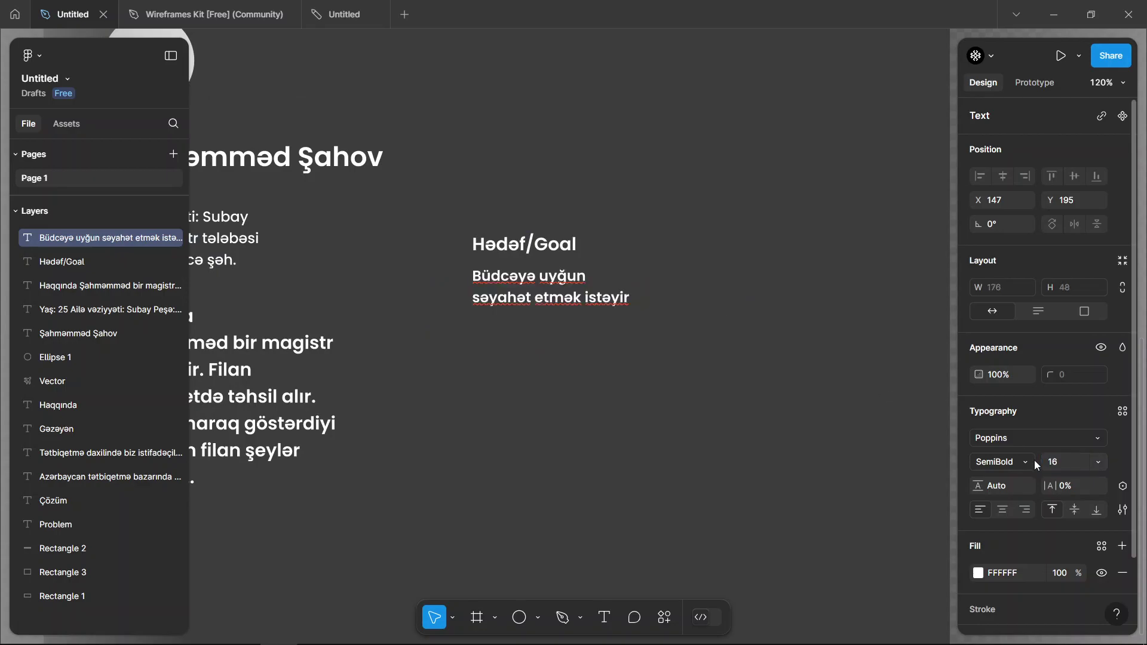
click(1035, 464)
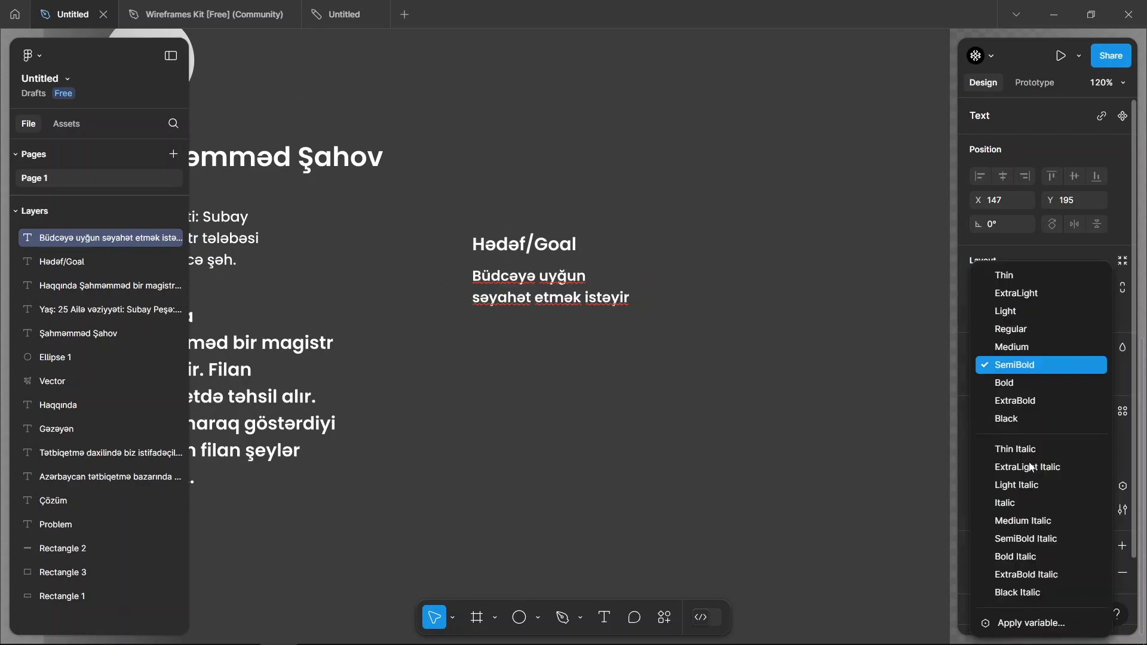
click(1014, 333)
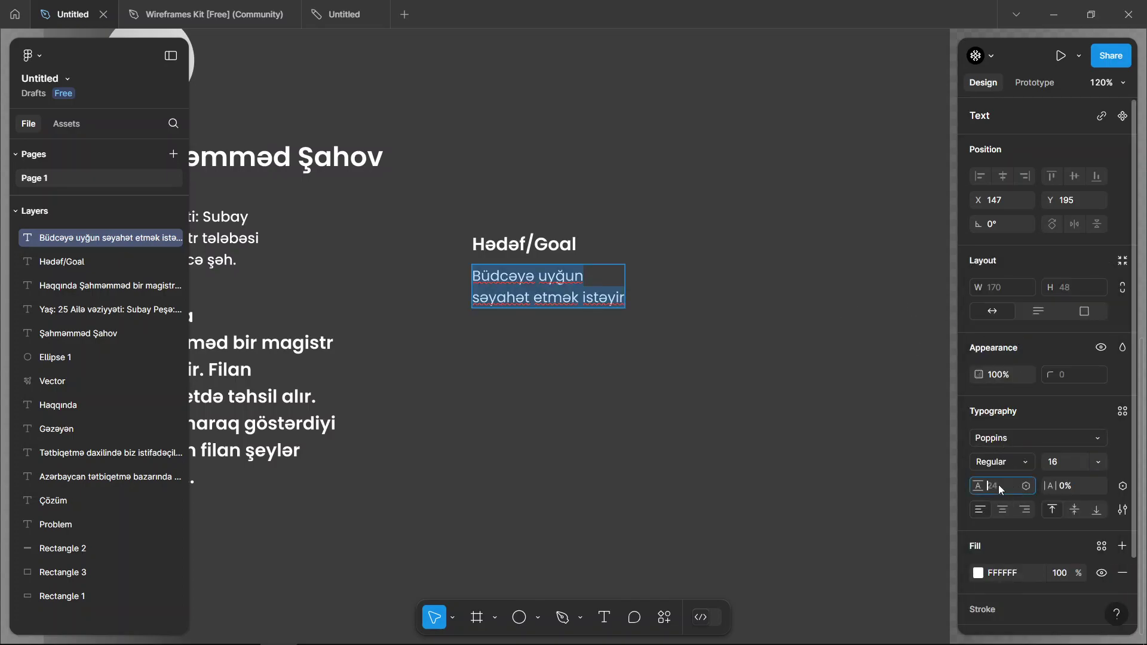
text(10)
key(Return)
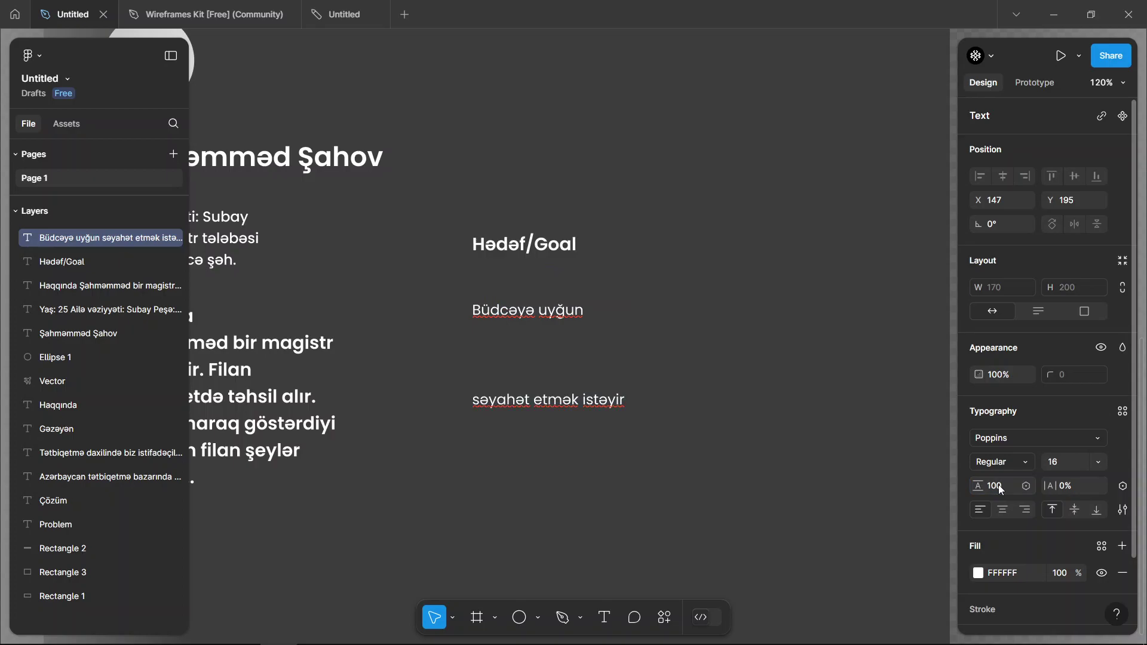
click(998, 485)
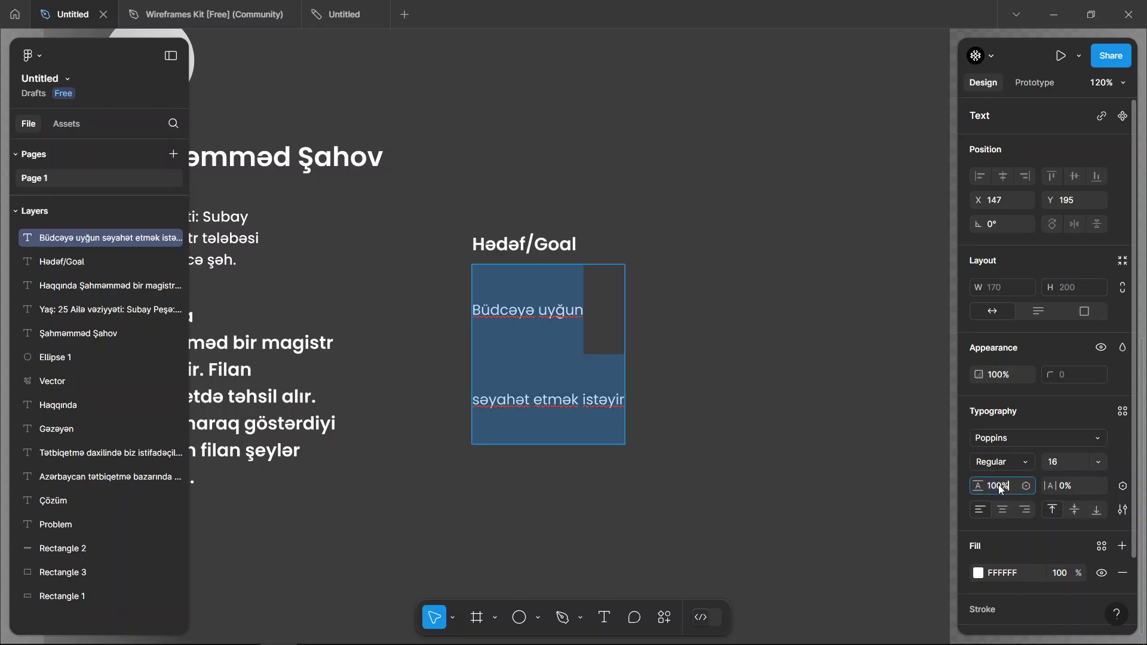
key(Return)
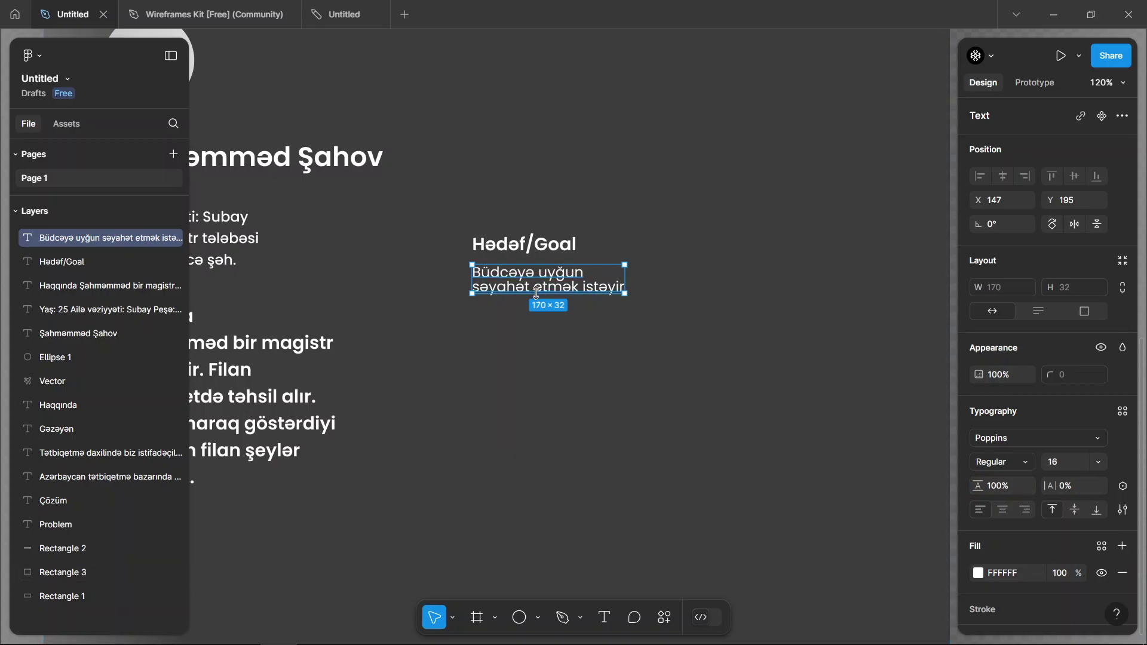
Step: Move the goal sentence slightly right and draw a small bullet dot to its left
scroll(536, 292, up, 5)
drag(533, 258, 562, 257)
click(521, 353)
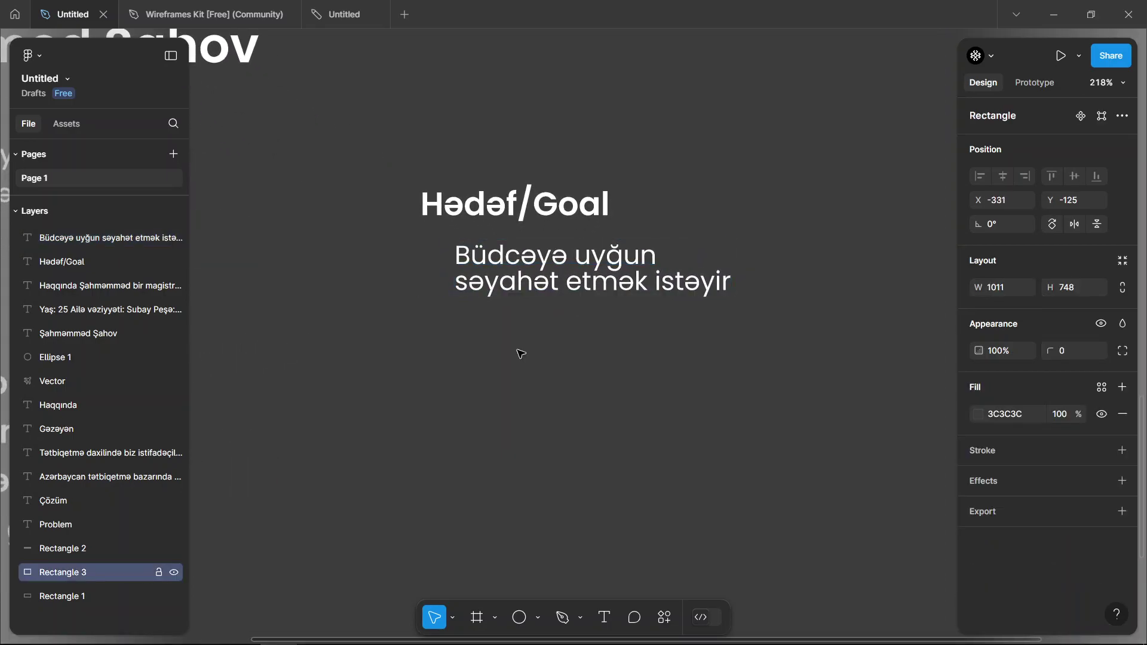
key(o)
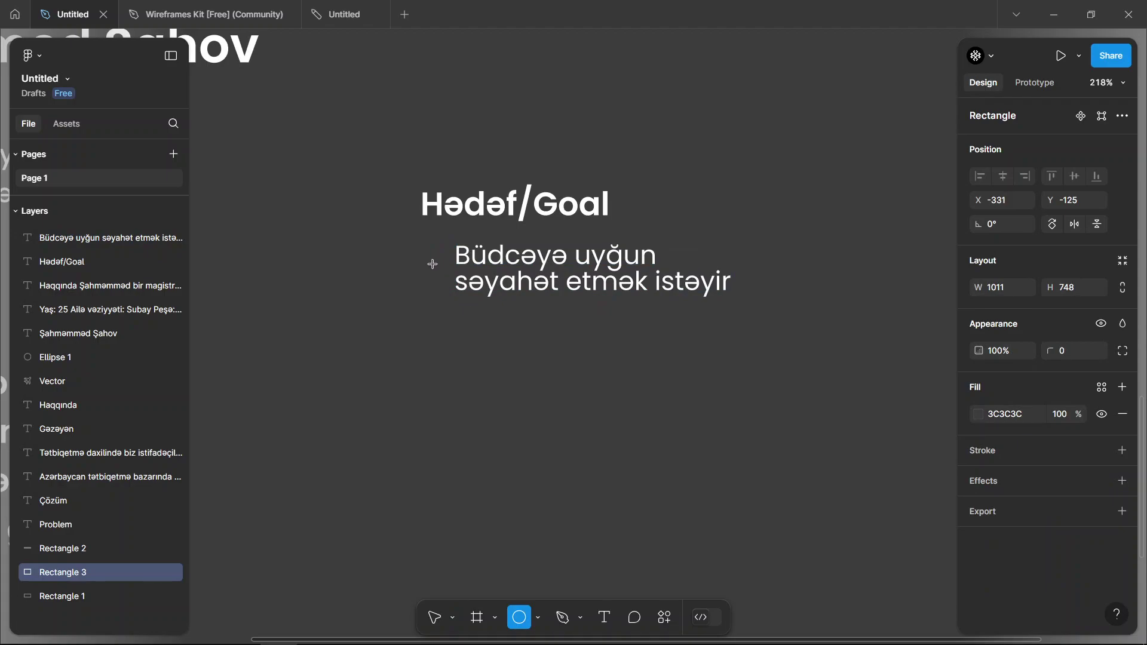
drag(433, 263, 440, 271)
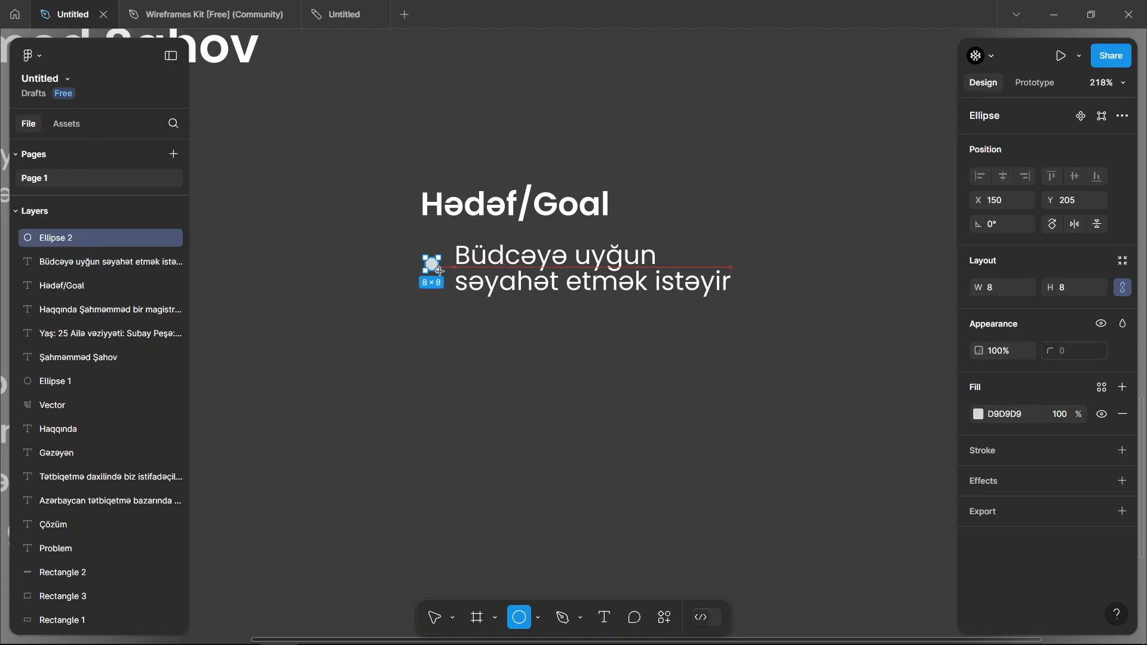
Step: Nudge the bullet text left, select it with its dot, and reposition the card background
click(522, 256)
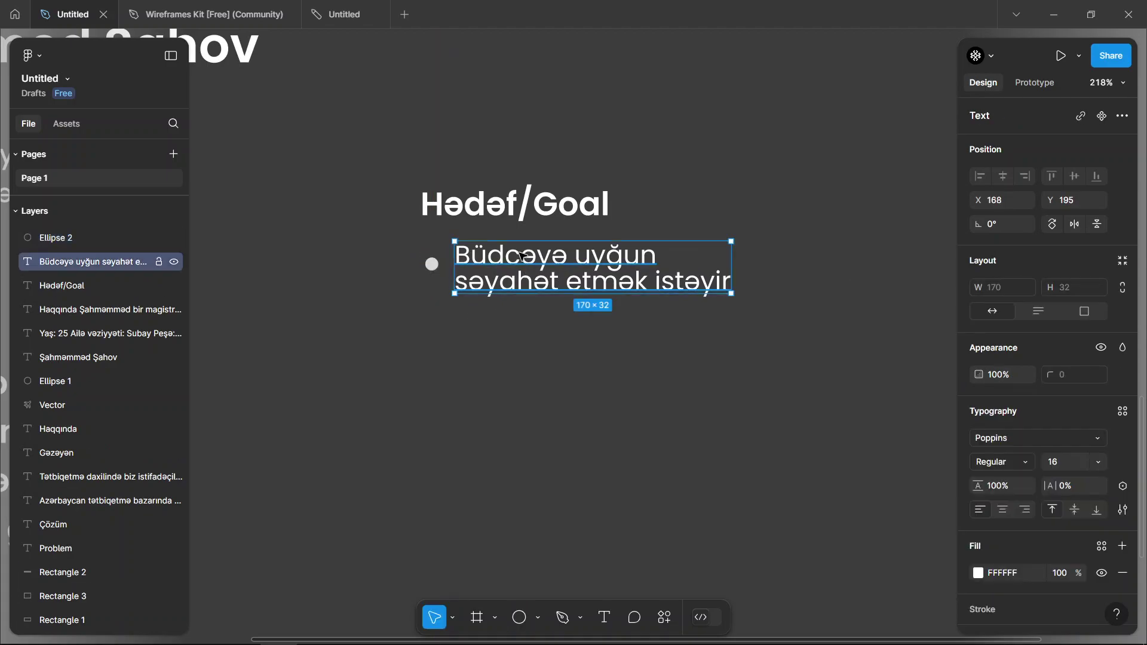
drag(522, 256, 519, 256)
click(542, 309)
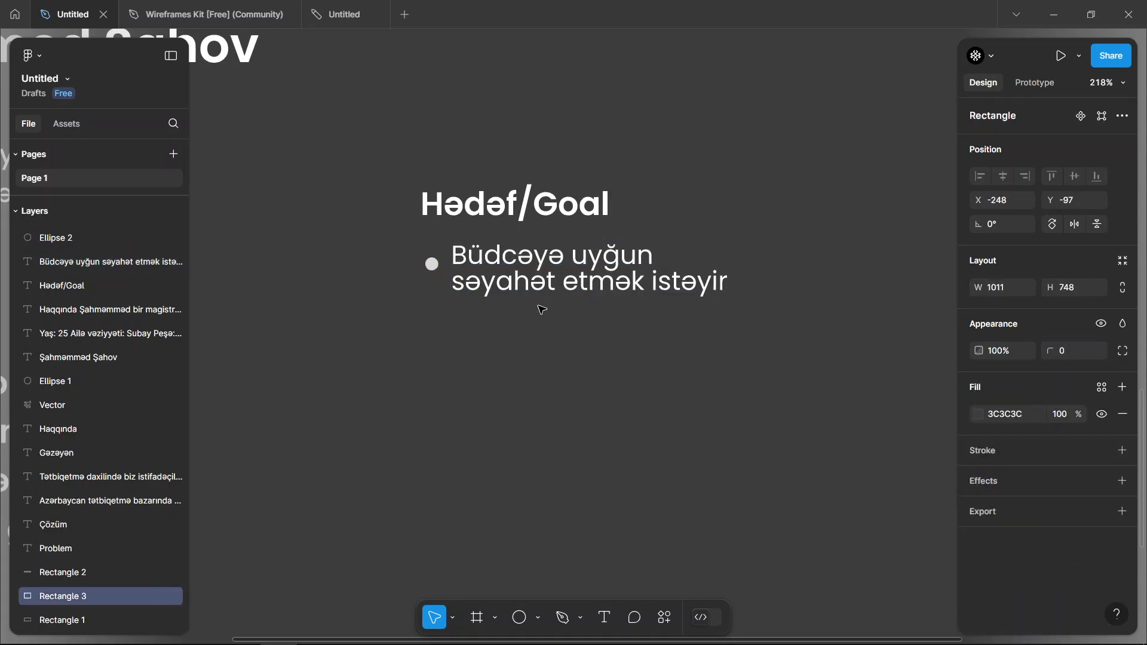
mouse_move(404, 260)
mouse_down()
mouse_move(521, 265)
mouse_move(528, 331)
mouse_up()
click(521, 266)
shift+click(432, 264)
scroll(528, 331, down, 2)
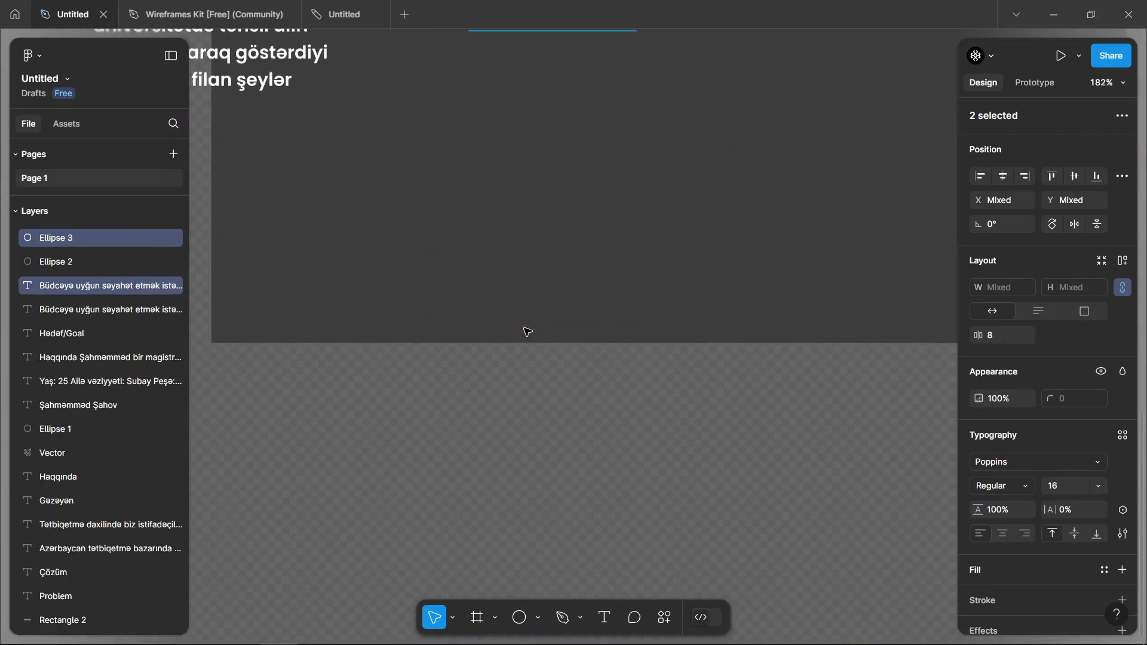
scroll(527, 331, down, 5)
click(527, 248)
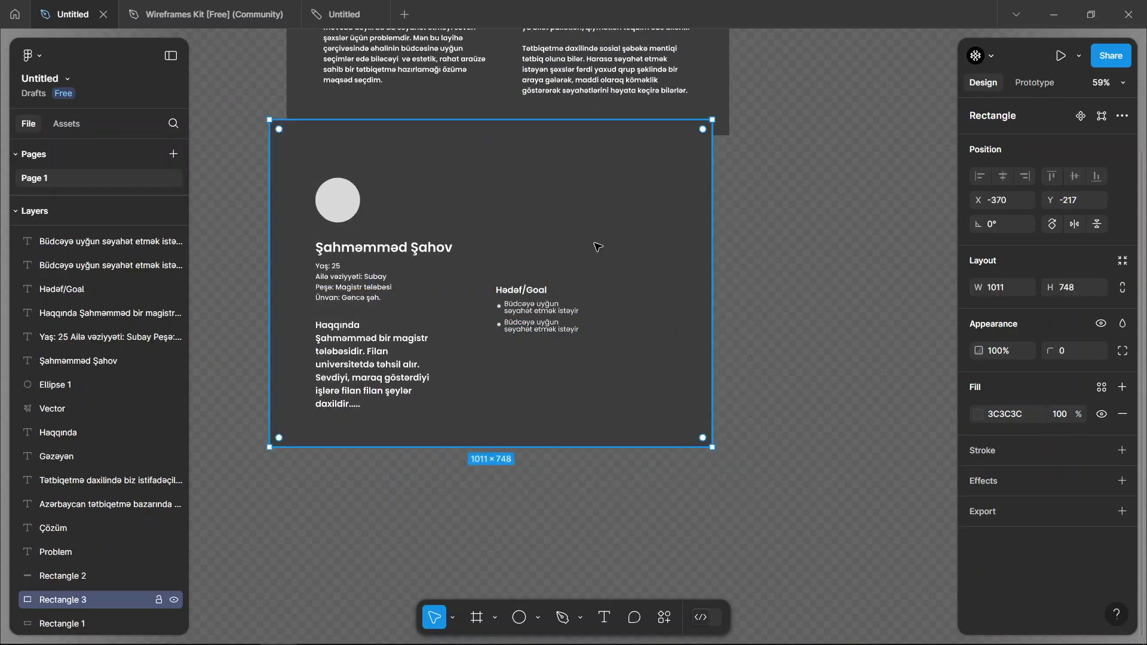
drag(630, 260, 630, 268)
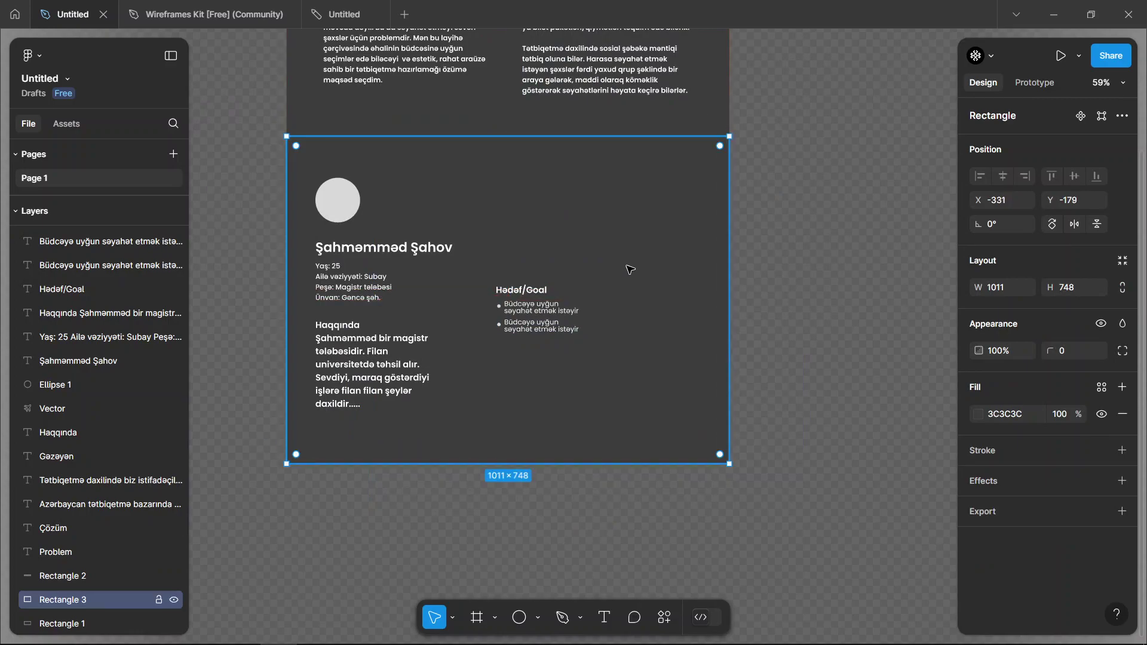
scroll(632, 251, up, 5)
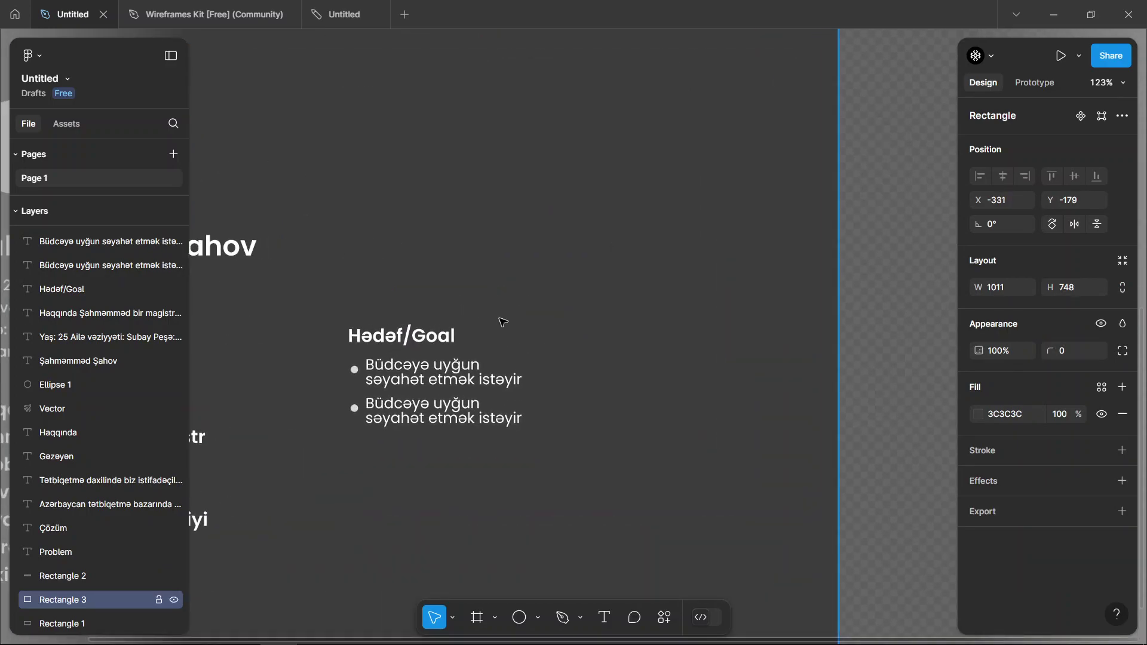
Step: Select the Hədəf/Goal heading together with both bullet lines and their dots
click(369, 336)
scroll(368, 337, up, 3)
click(414, 452)
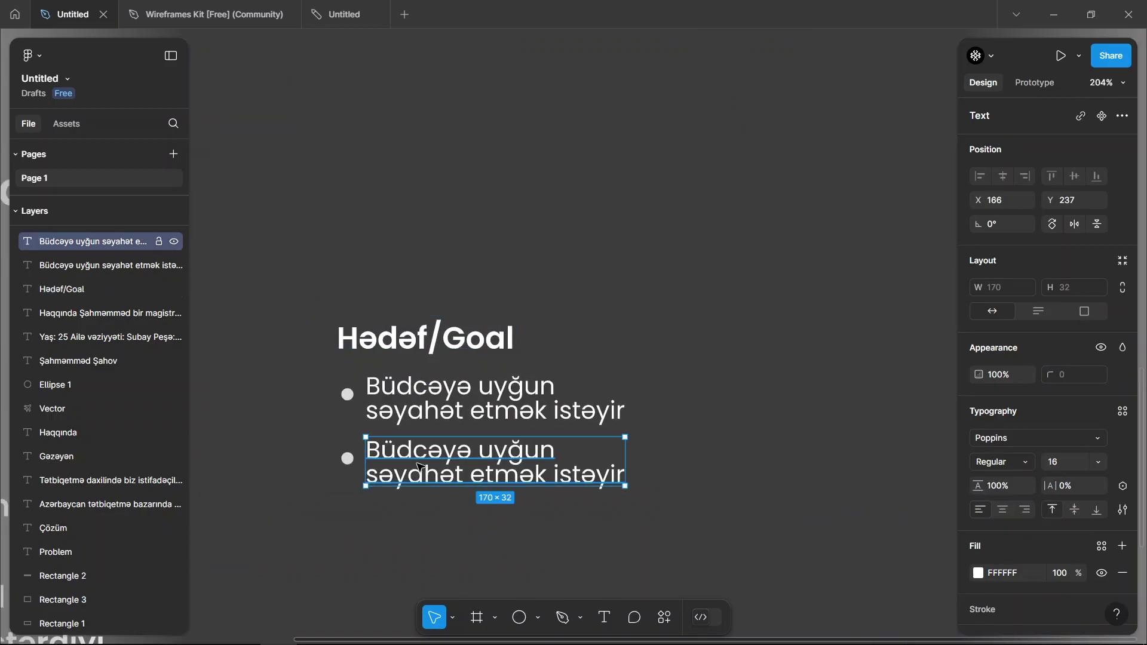
double_click(413, 452)
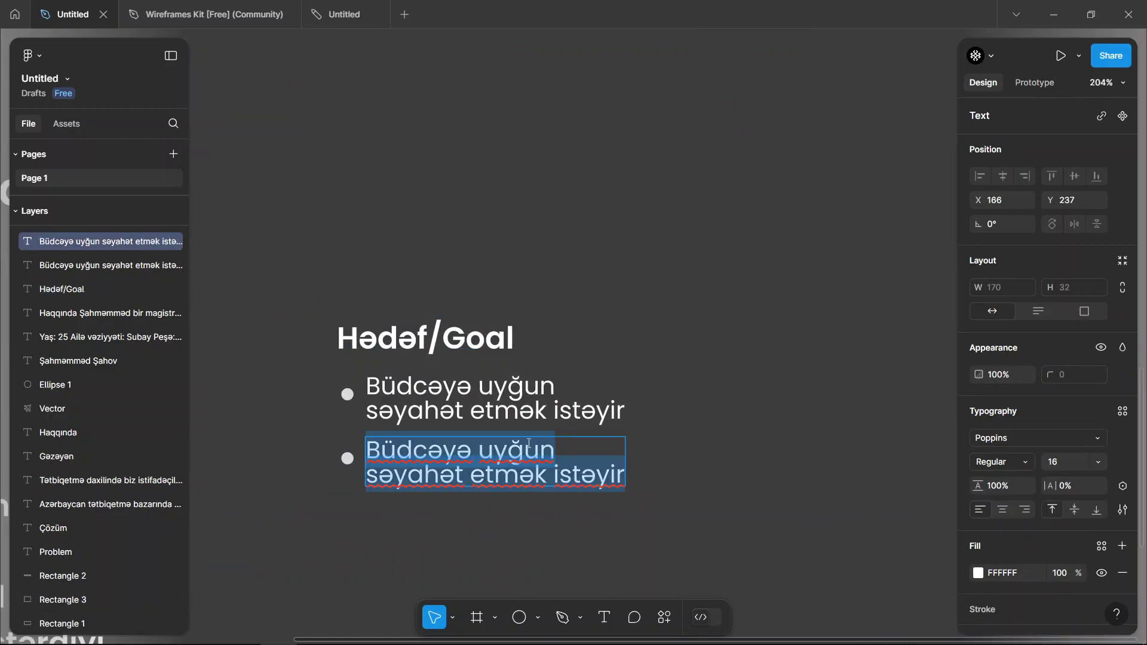
key(Escape)
scroll(529, 443, down, 5)
scroll(454, 459, up, 2)
scroll(454, 459, up, 2)
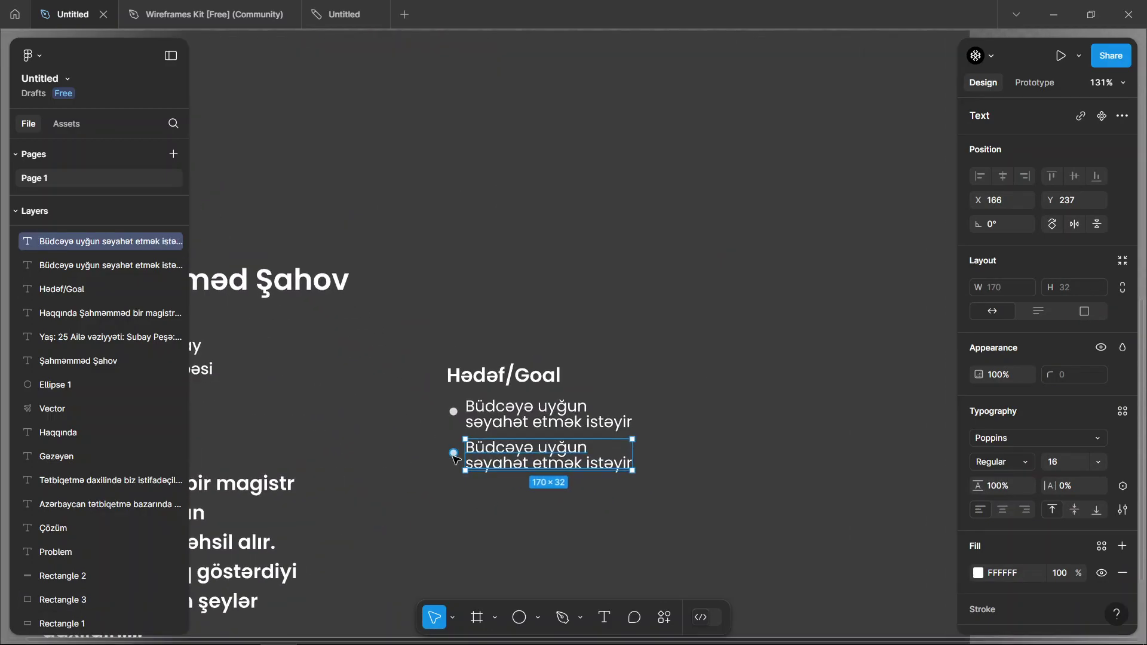
scroll(454, 459, up, 3)
shift+click(454, 451)
shift+click(478, 382)
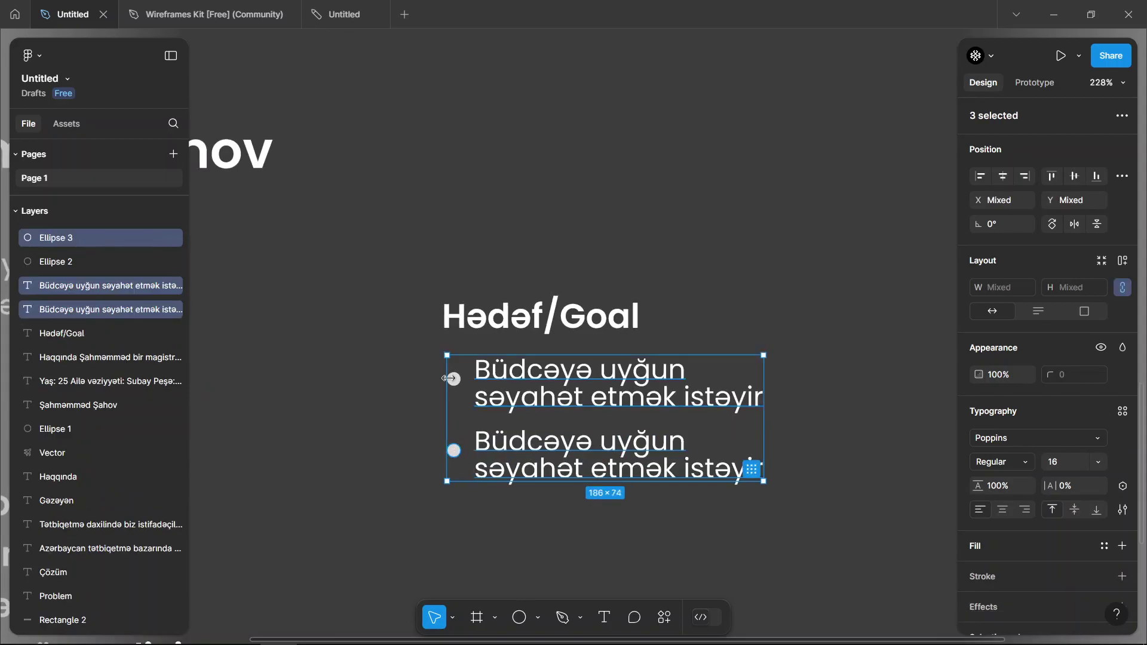
shift+click(495, 315)
scroll(496, 314, down, 3)
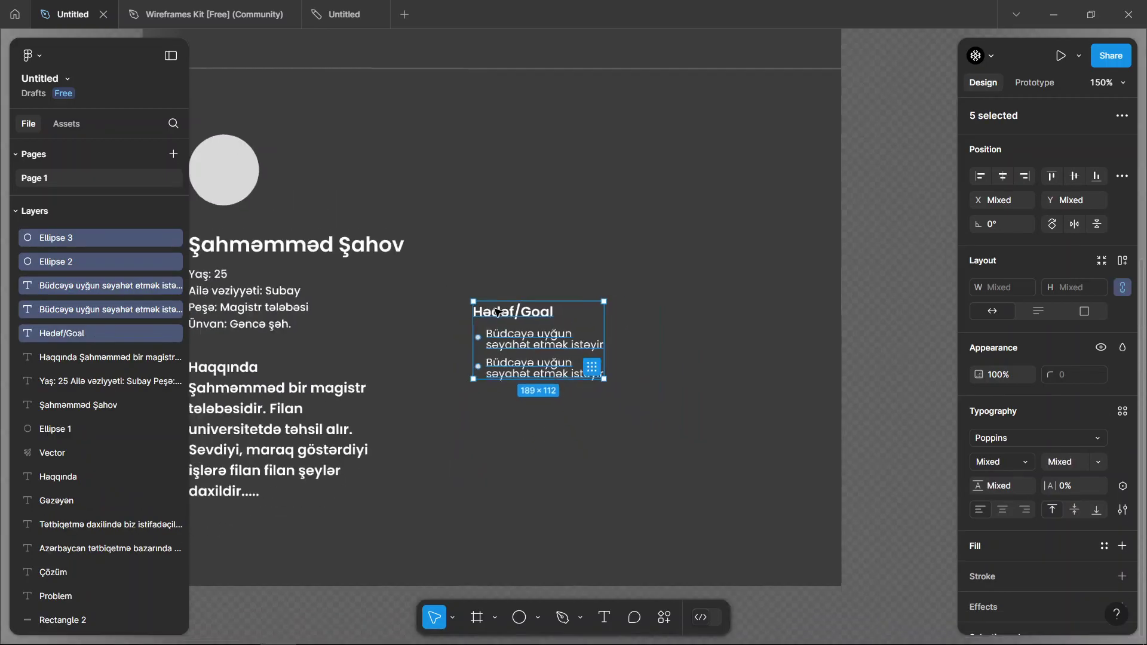
scroll(497, 312, down, 4)
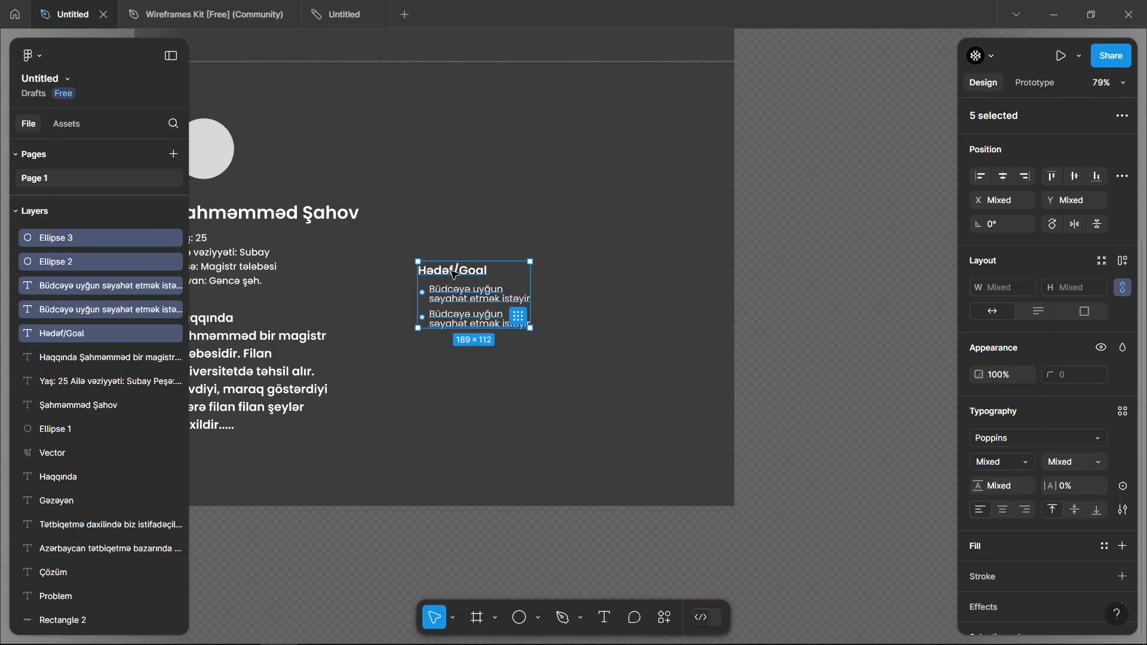
Step: Move the Goal block beside the name details and rename the right-hand copy 'Maraqlar'
mouse_move(461, 266)
mouse_down()
mouse_move(418, 241)
mouse_move(572, 231)
mouse_up()
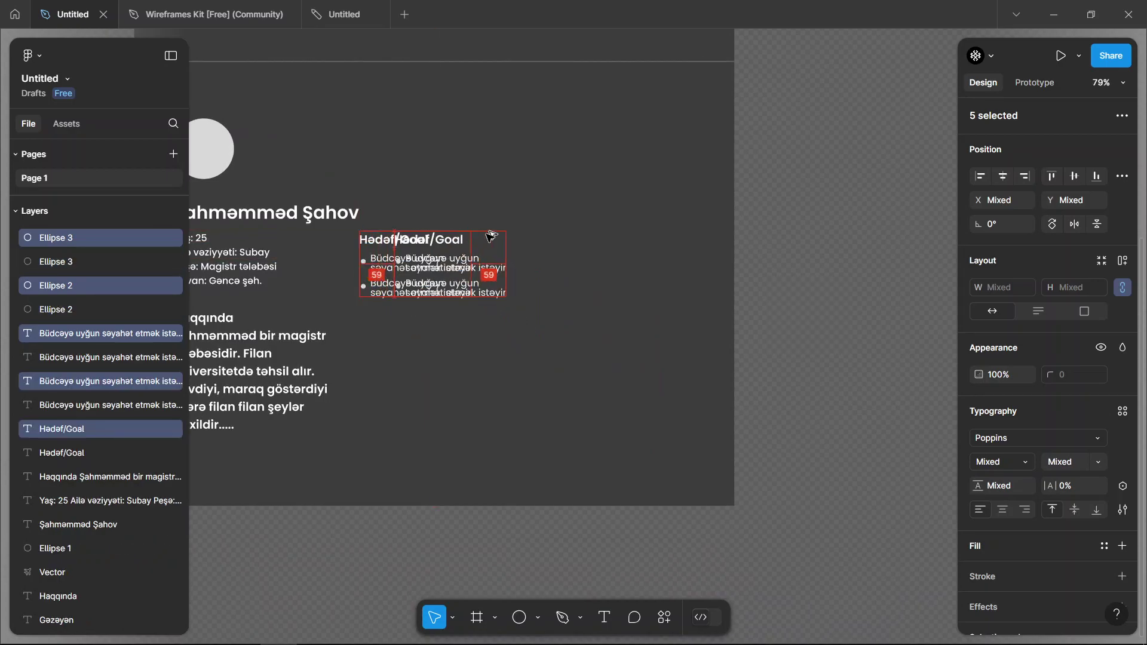
click(788, 259)
double_click(545, 241)
text(Mara)
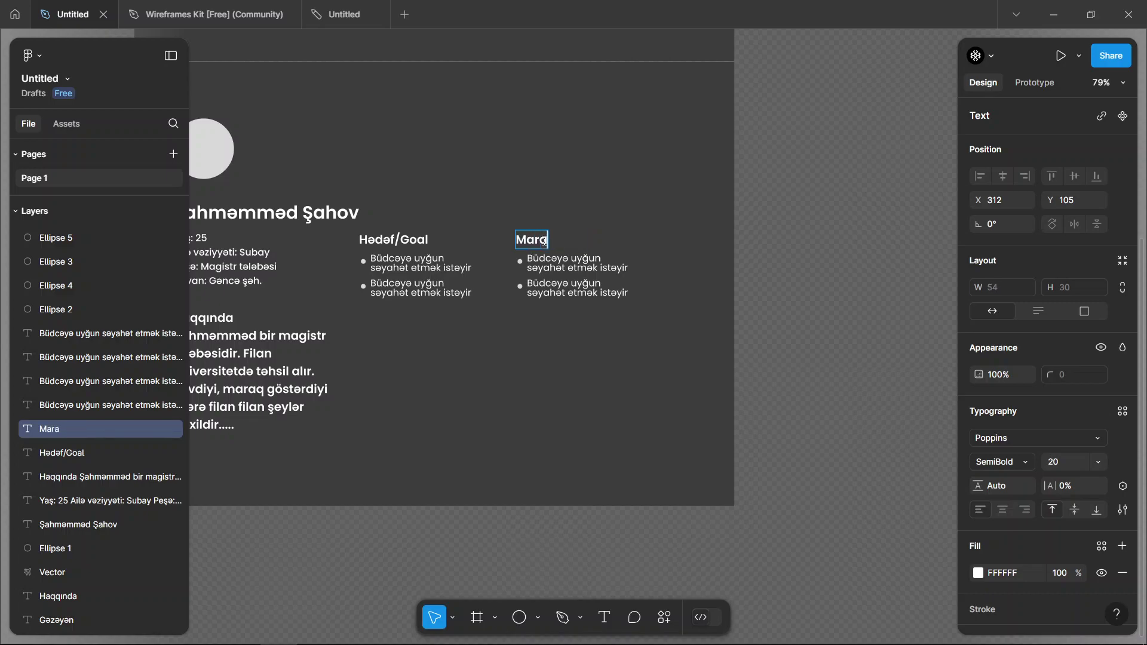
text(qlar)
Step: Duplicate the whole Maraqlar column with its bullets directly below it
drag(774, 159, 722, 188)
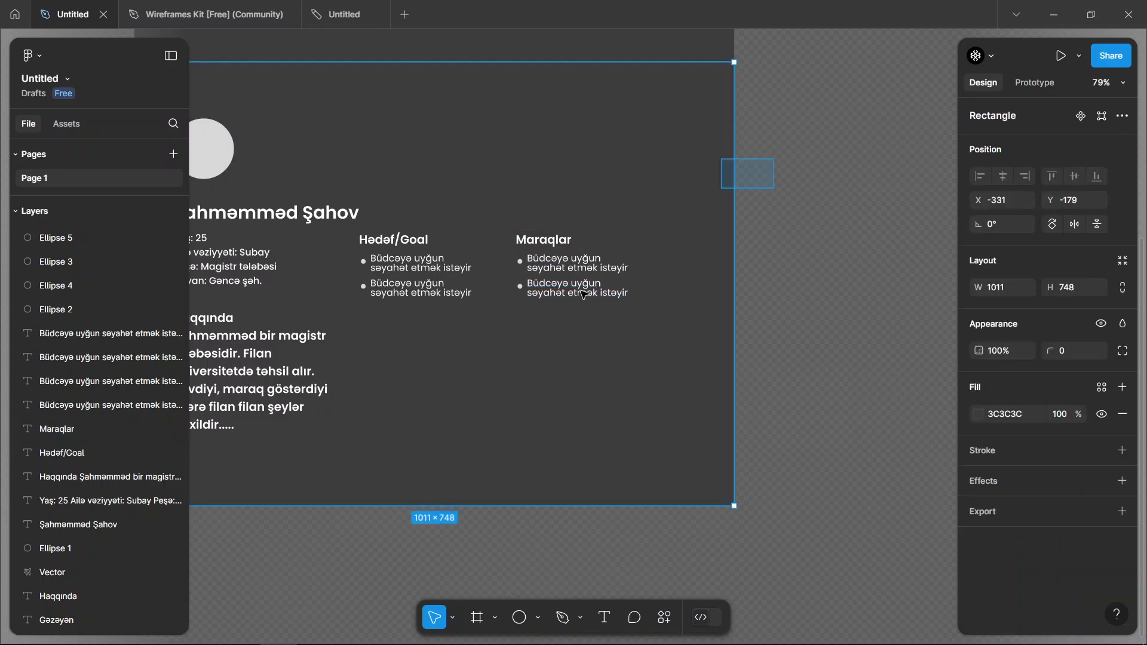
drag(583, 292, 513, 351)
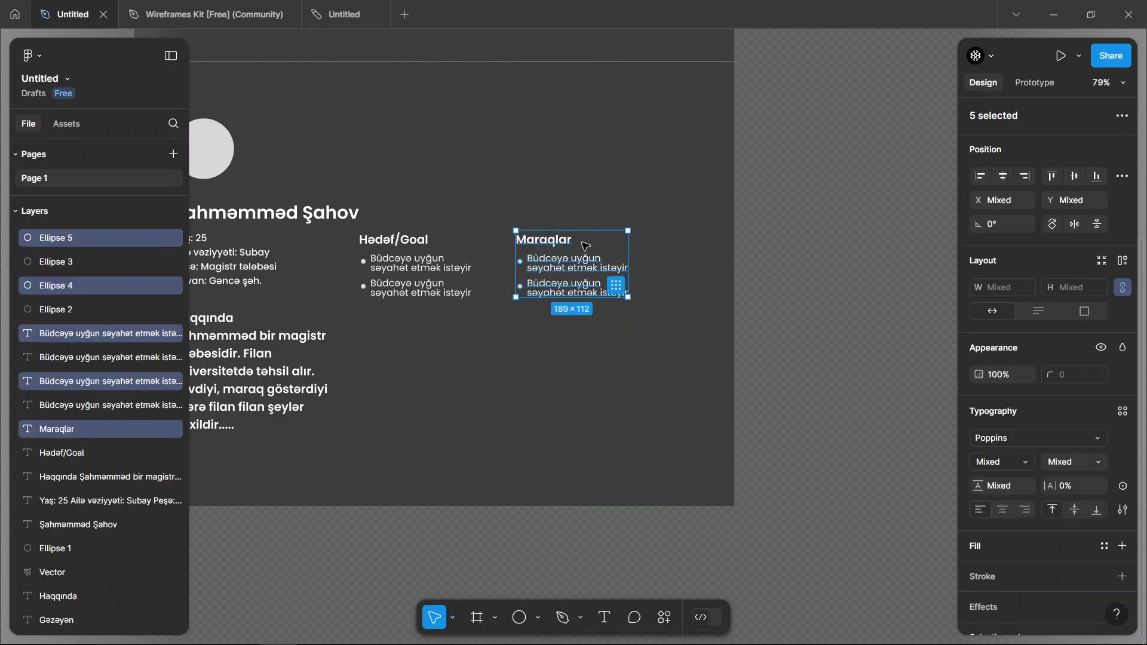
mouse_move(567, 261)
mouse_down()
mouse_move(412, 356)
mouse_move(559, 359)
mouse_up()
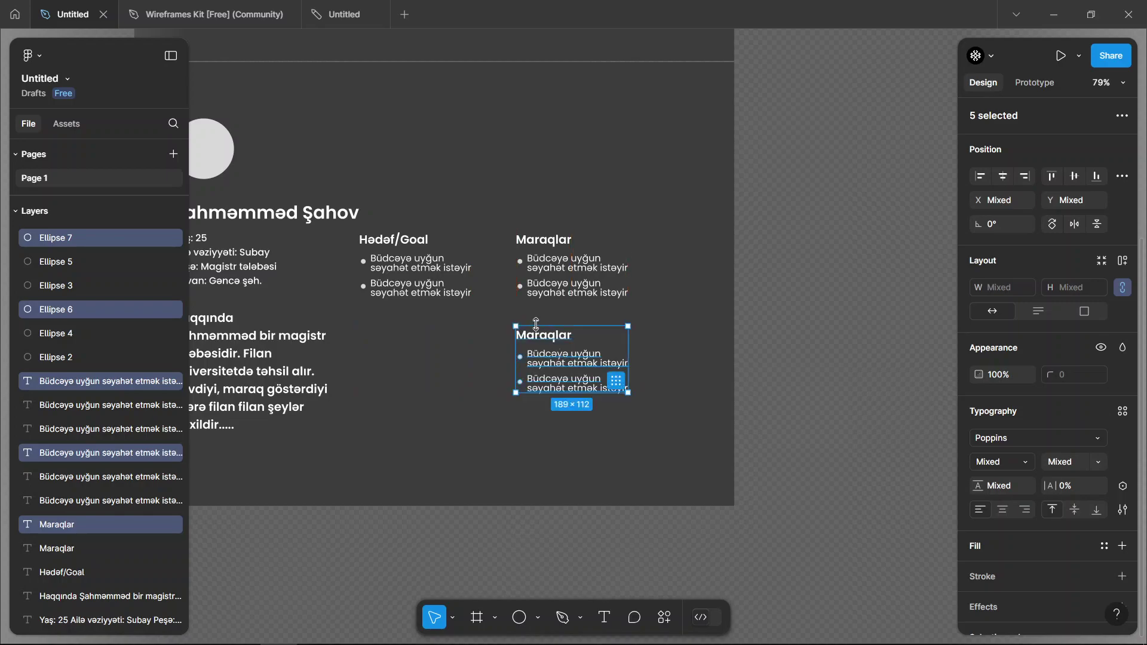
Step: Rename the lower copy's heading to 'Şəxsi keyfiyyətlər'
double_click(548, 340)
key(BackSpace)
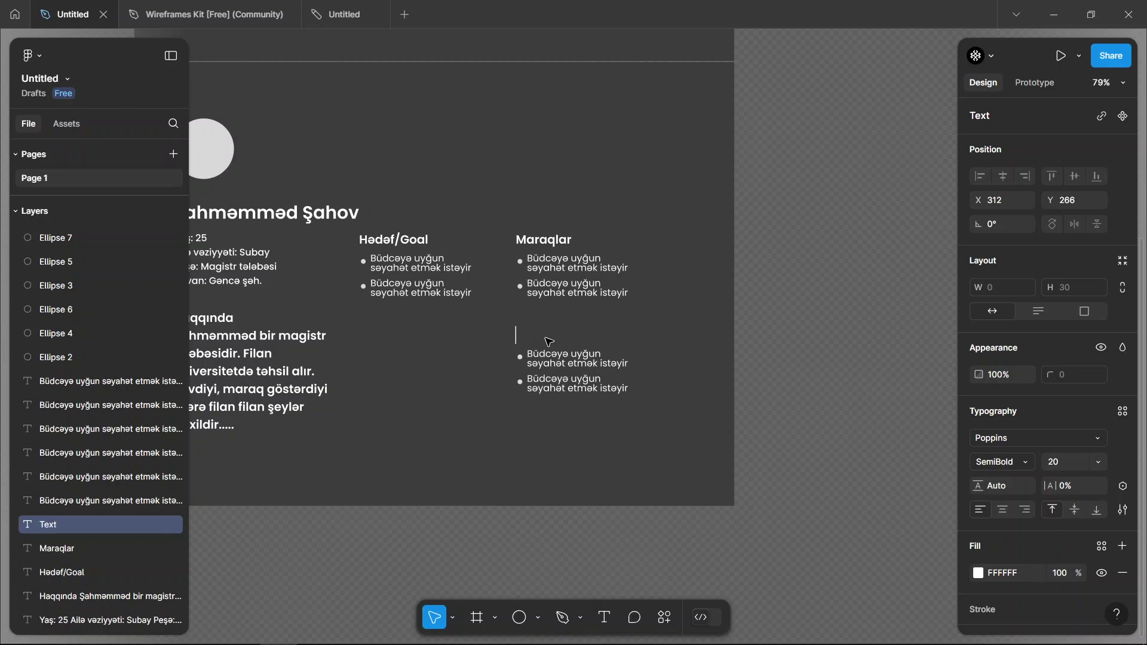
text(Şəxsiyyəti)
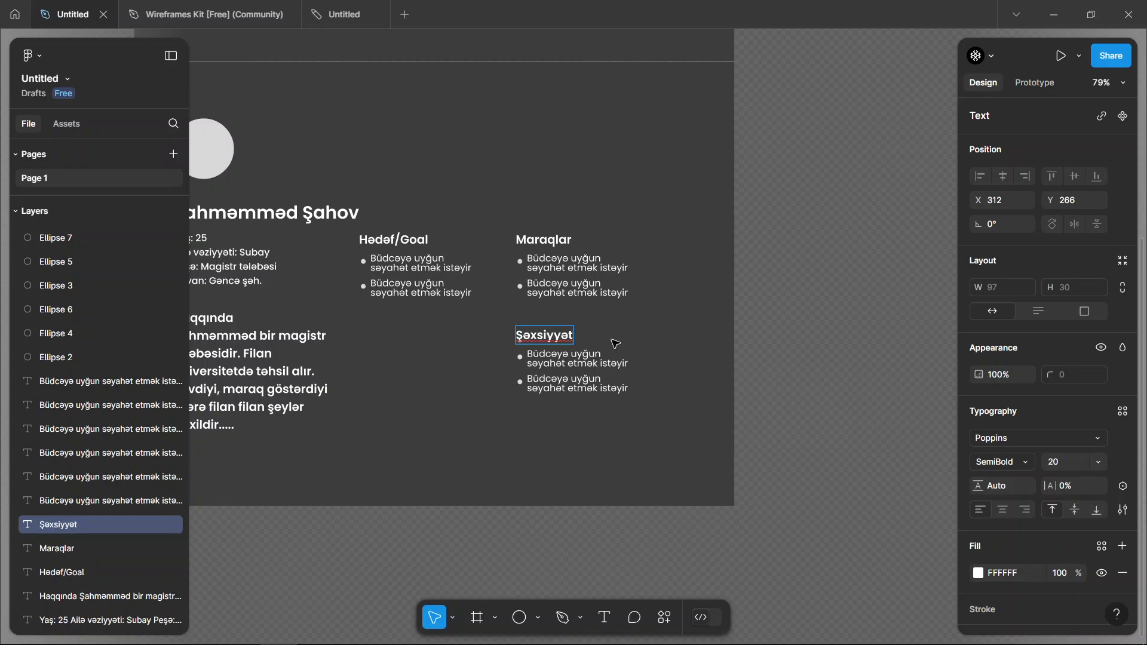
key(ctrl+a)
text(Şəxsi)
text( keyfiyyətlər)
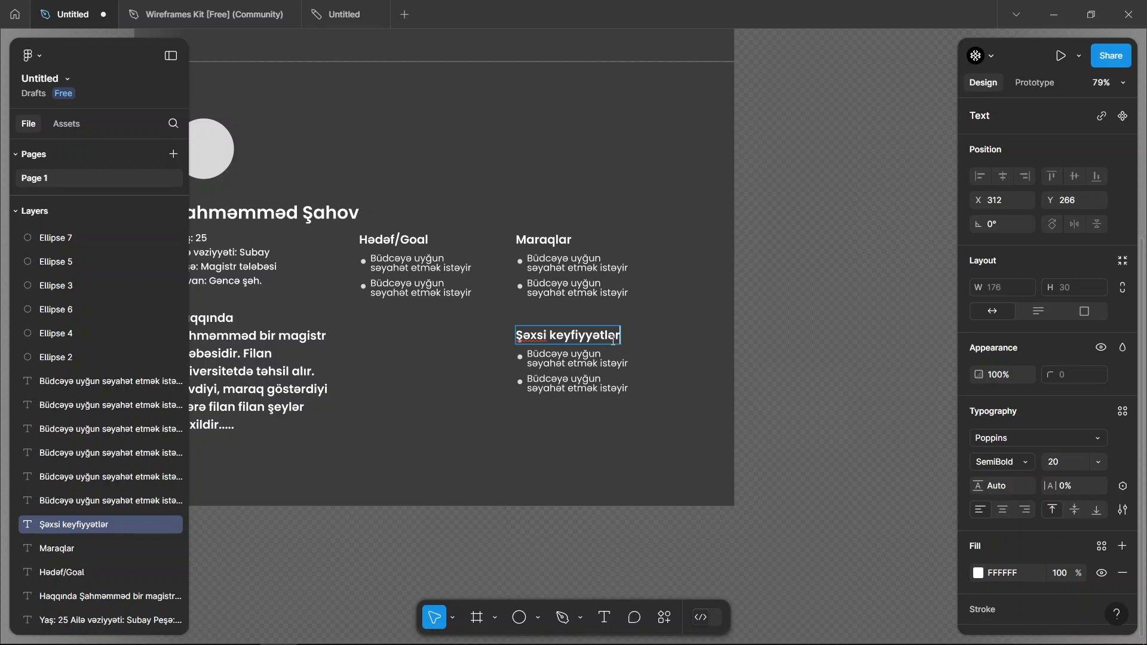
click(555, 354)
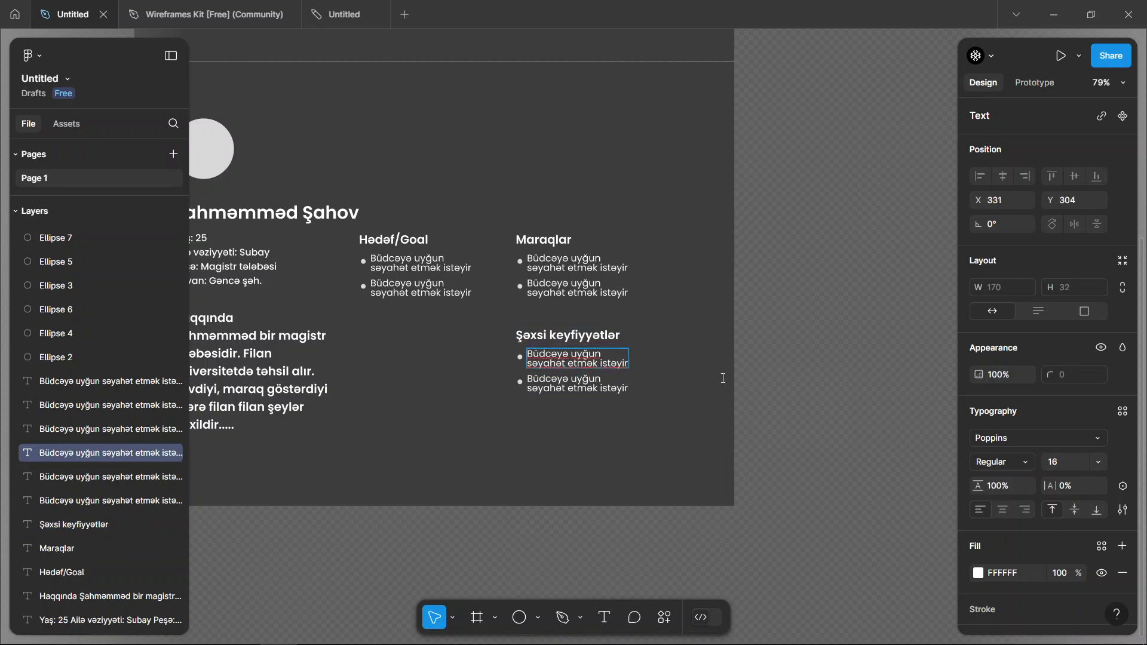
Step: Duplicate the Şəxsi keyfiyyətlər section below and retitle it 'İşlətdiyi cihazlar'
scroll(888, 358, down, 3)
click(757, 249)
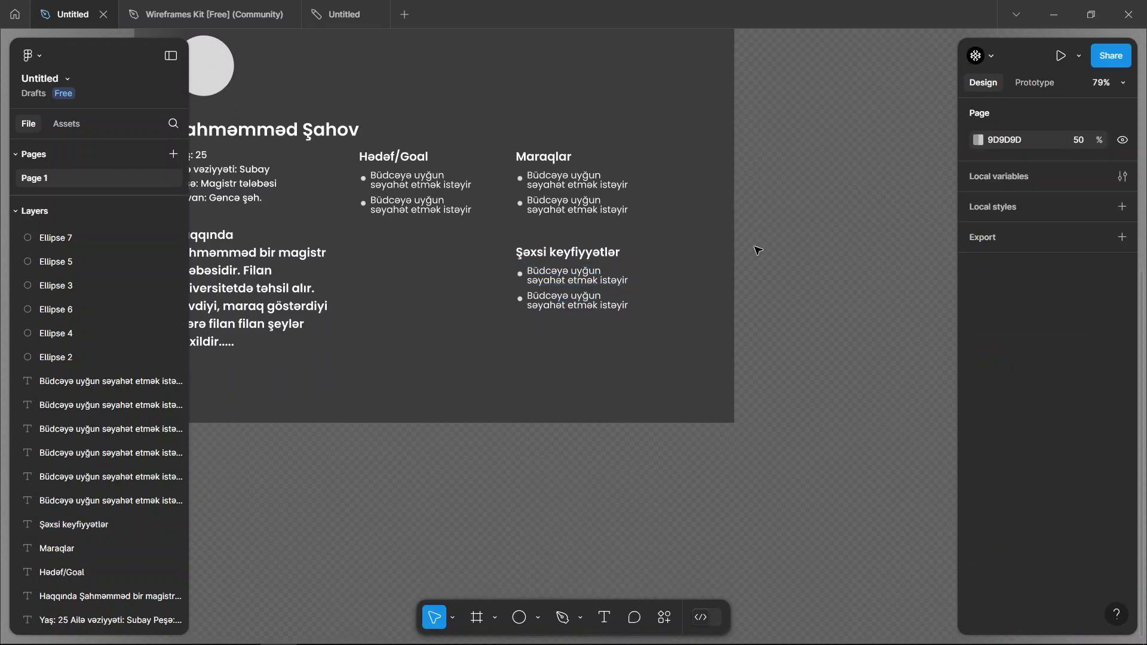
drag(748, 255, 513, 366)
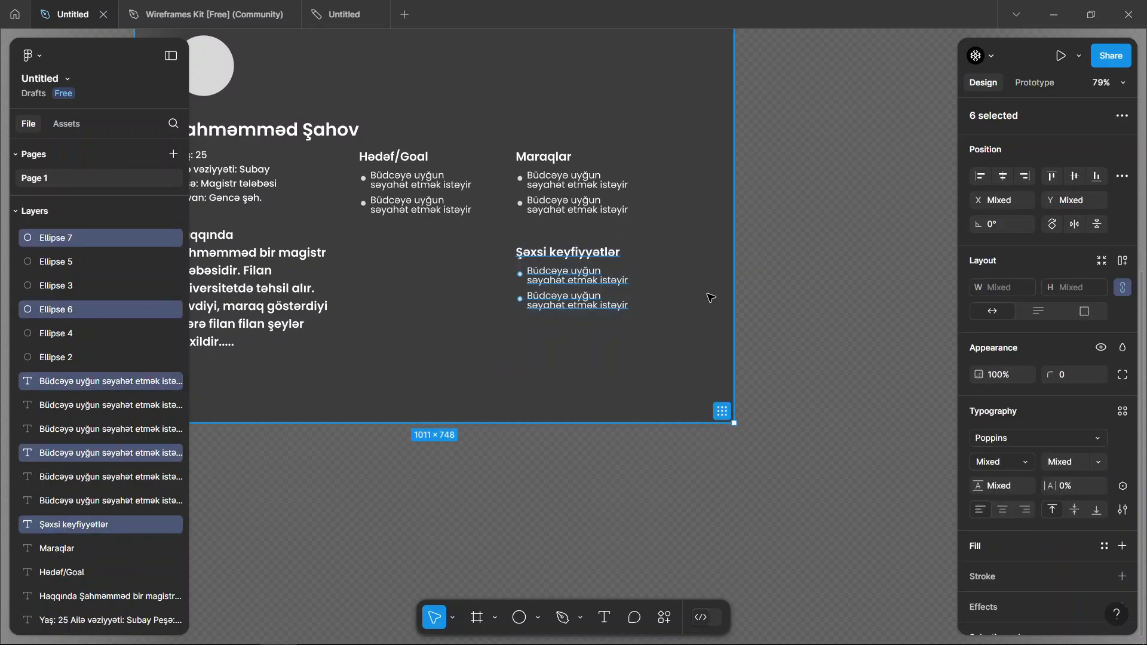
mouse_move(597, 259)
mouse_down()
mouse_move(592, 336)
mouse_move(572, 335)
mouse_up()
double_click(564, 334)
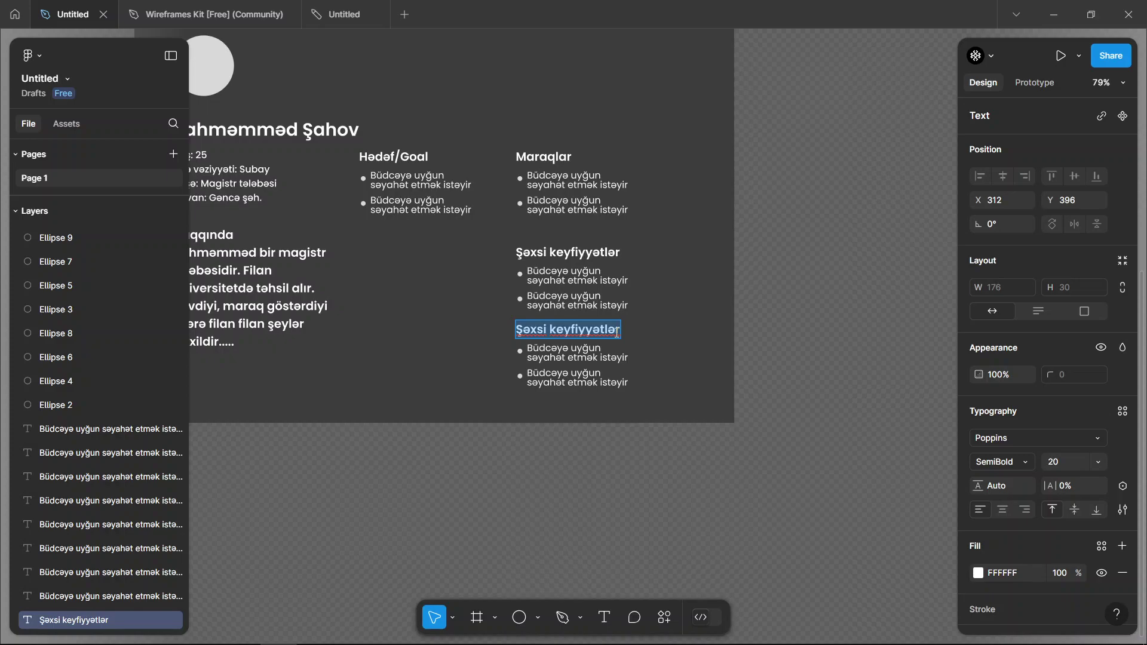
text(İşlətdiy)
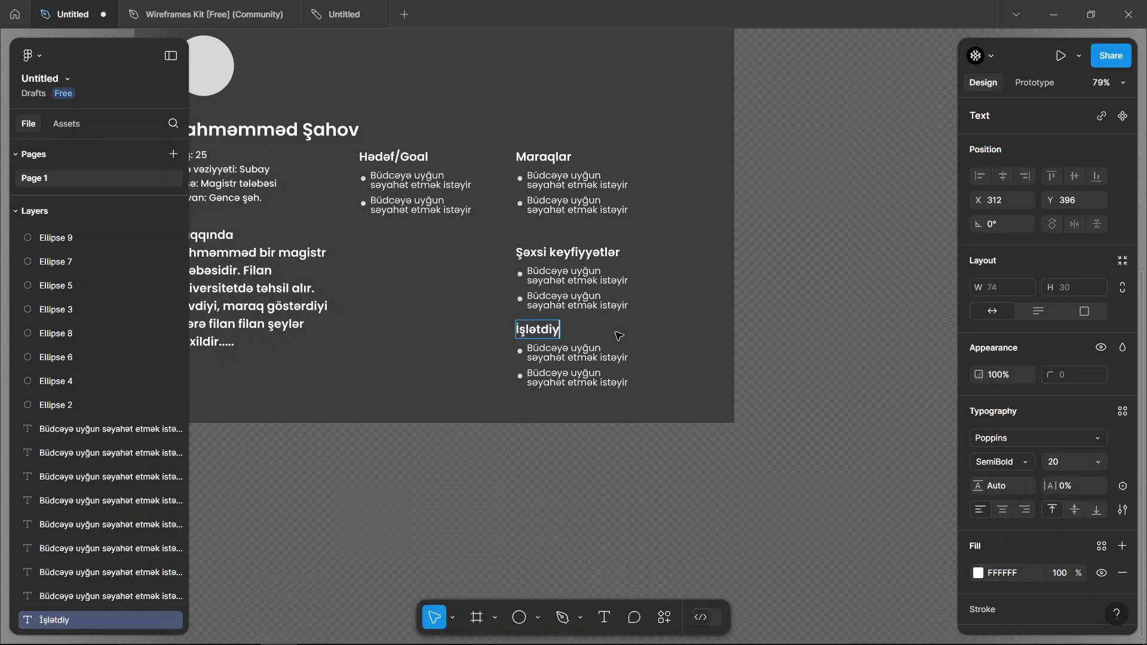
text(i cihazlar)
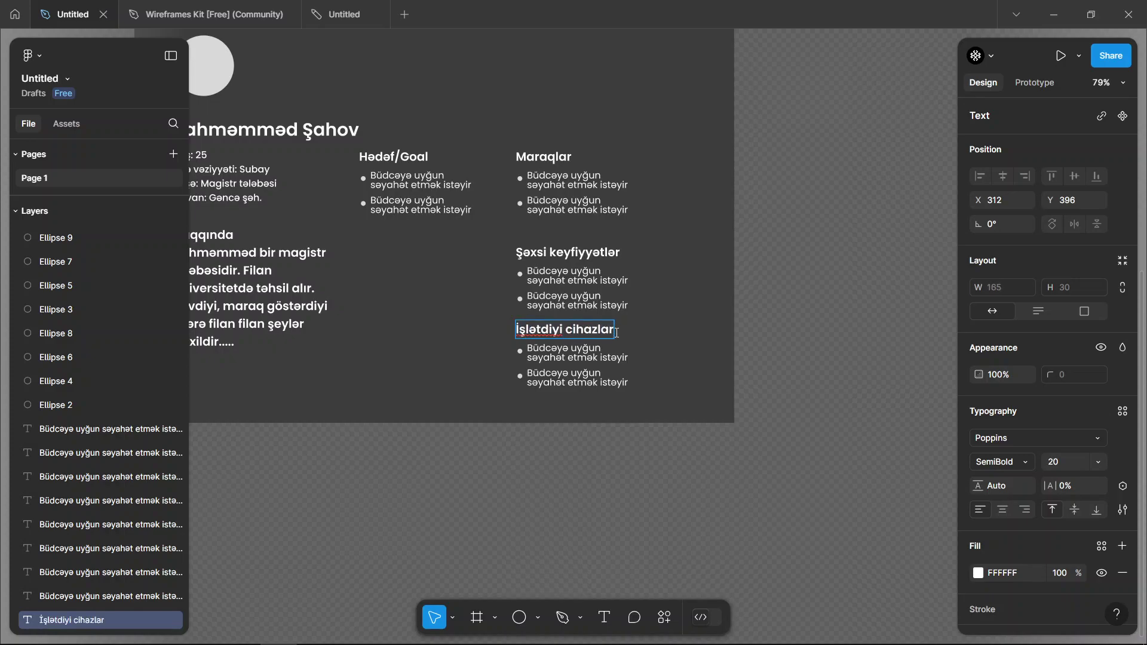
click(572, 351)
scroll(588, 348, up, 5)
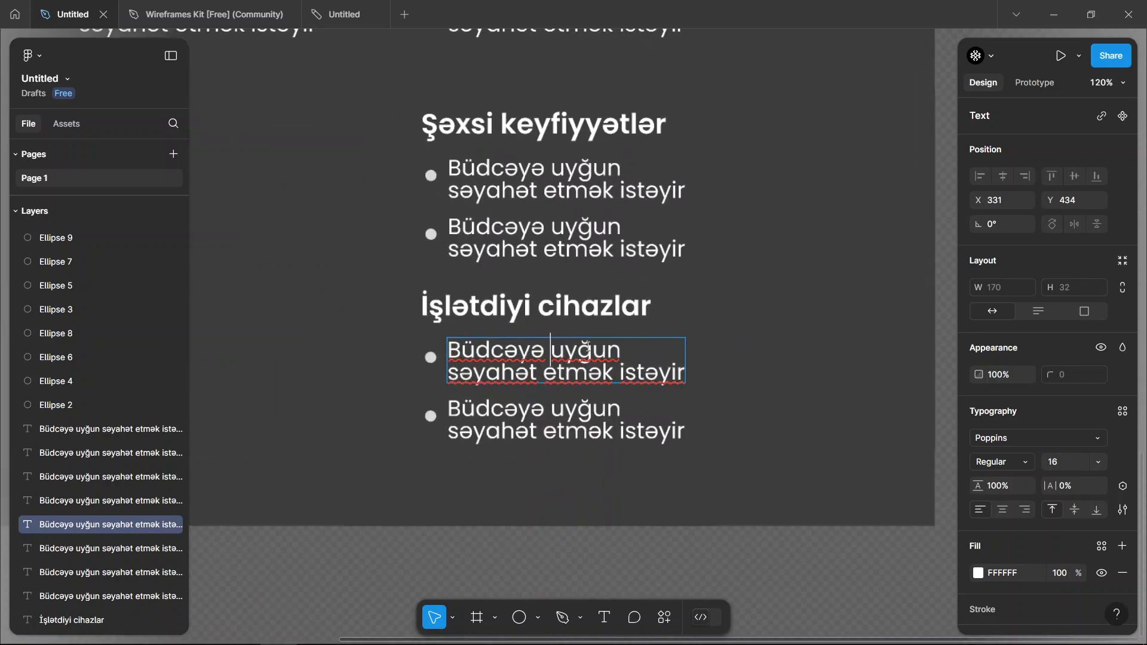
scroll(537, 425, down, 2)
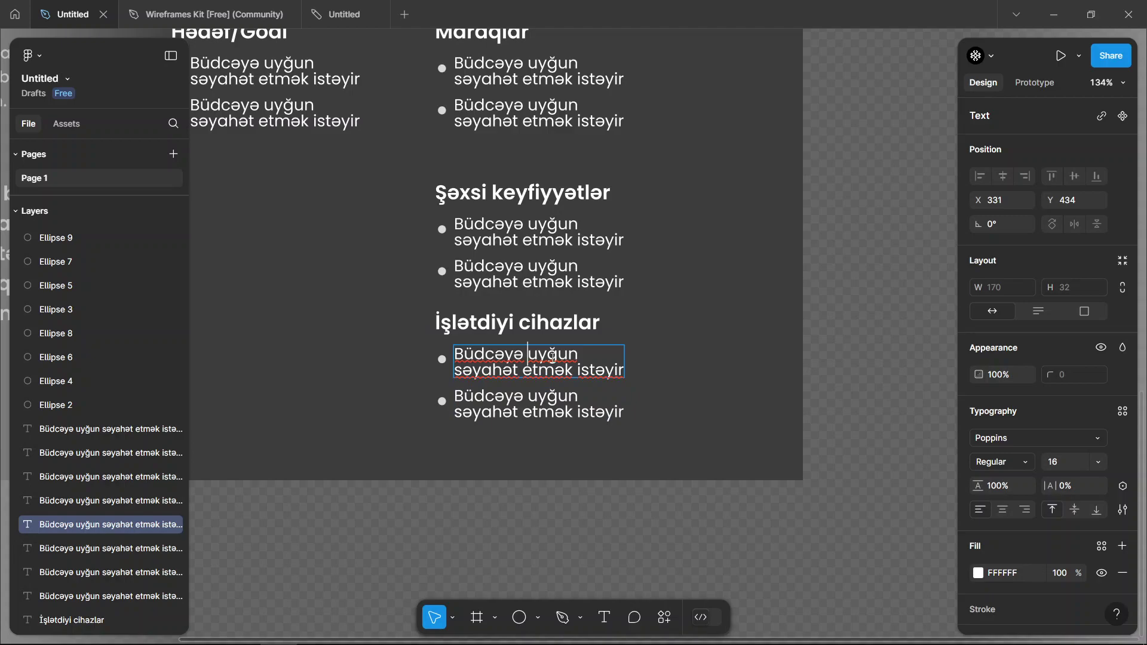
scroll(542, 473, down, 5)
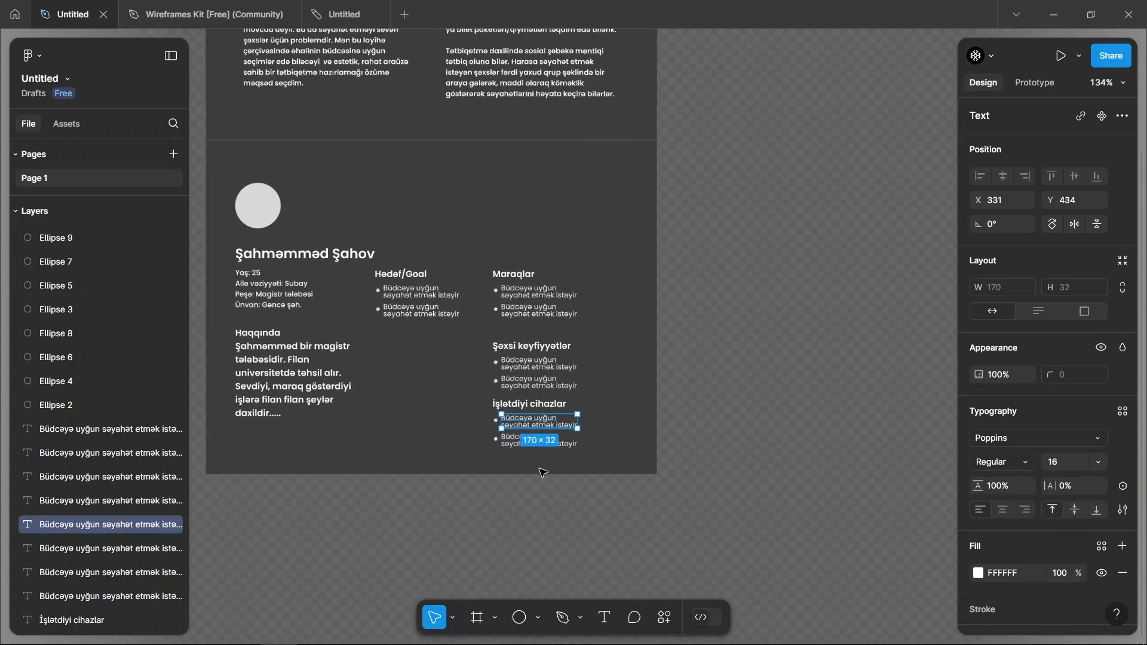
click(714, 364)
click(572, 201)
click(751, 279)
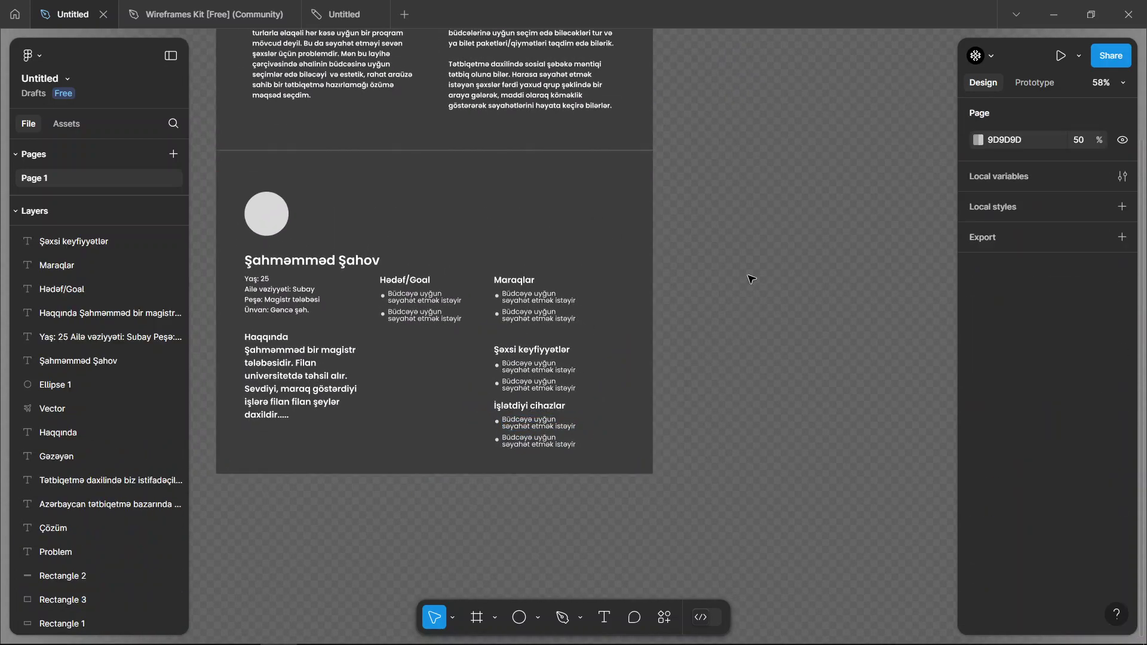
scroll(557, 437, up, 5)
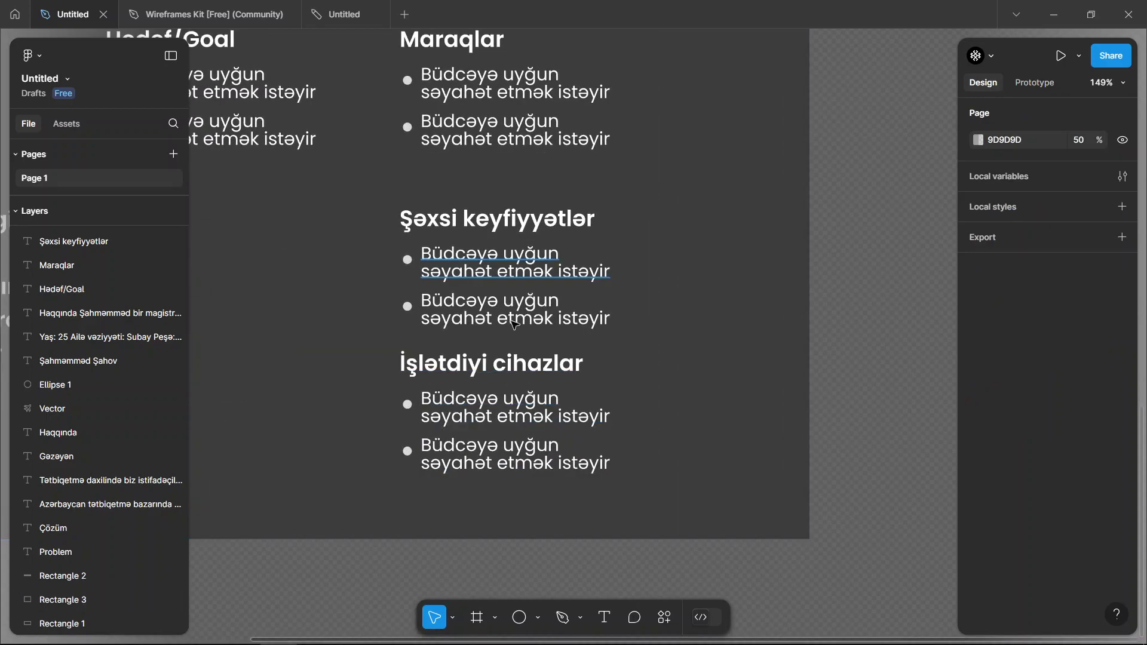
scroll(465, 287, down, 5)
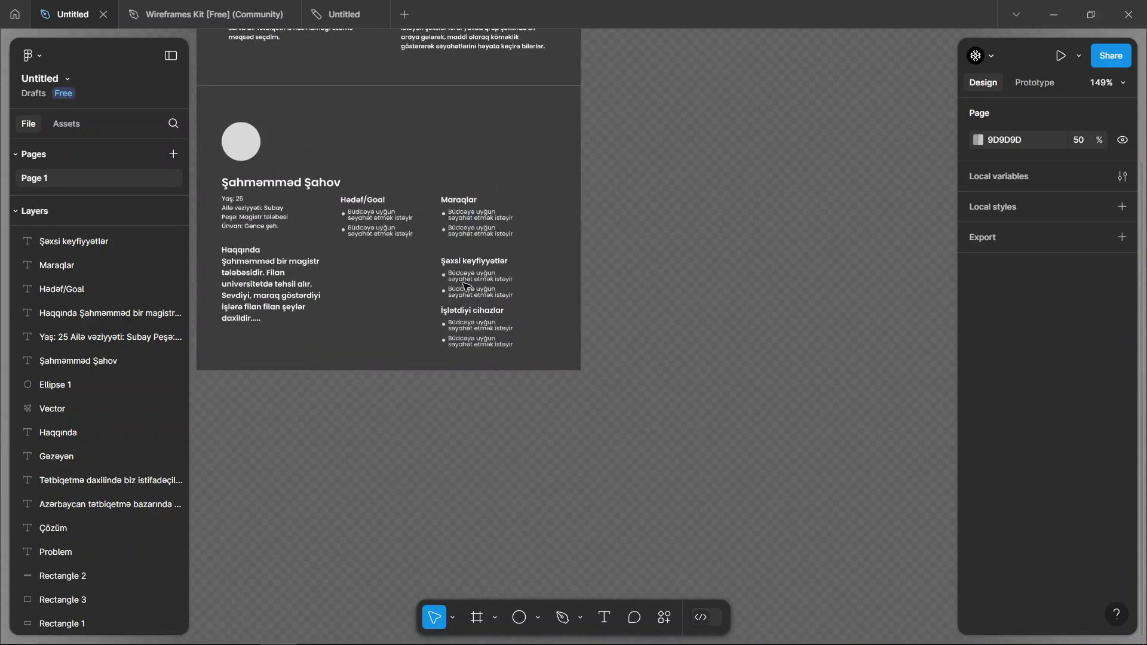
scroll(598, 239, down, 3)
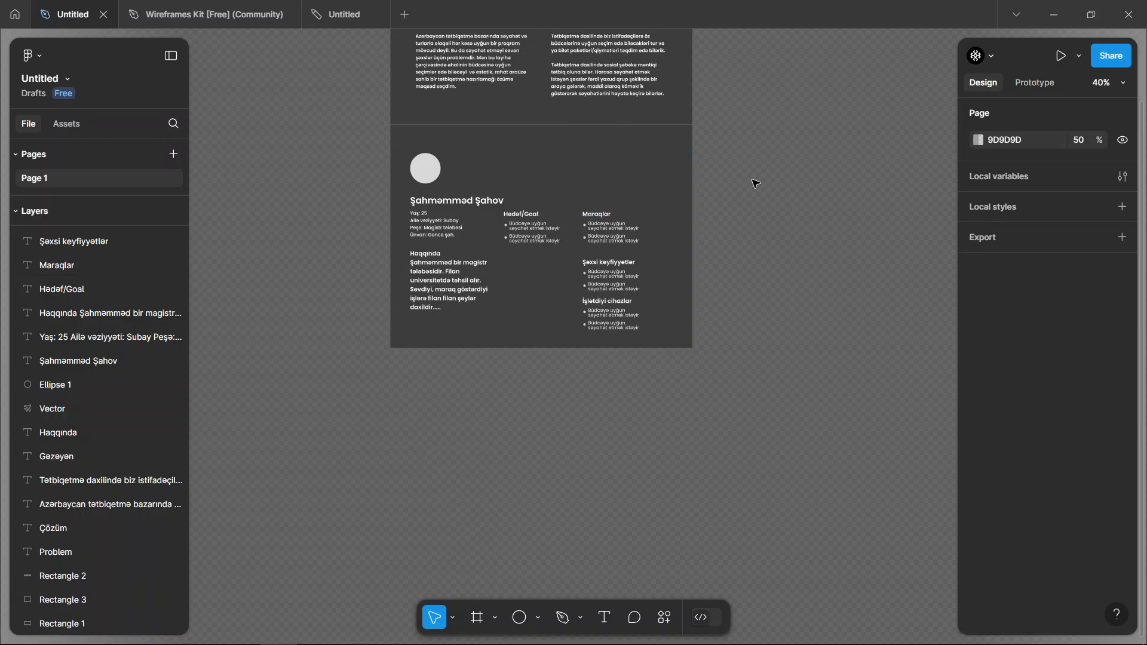
scroll(756, 183, up, 3)
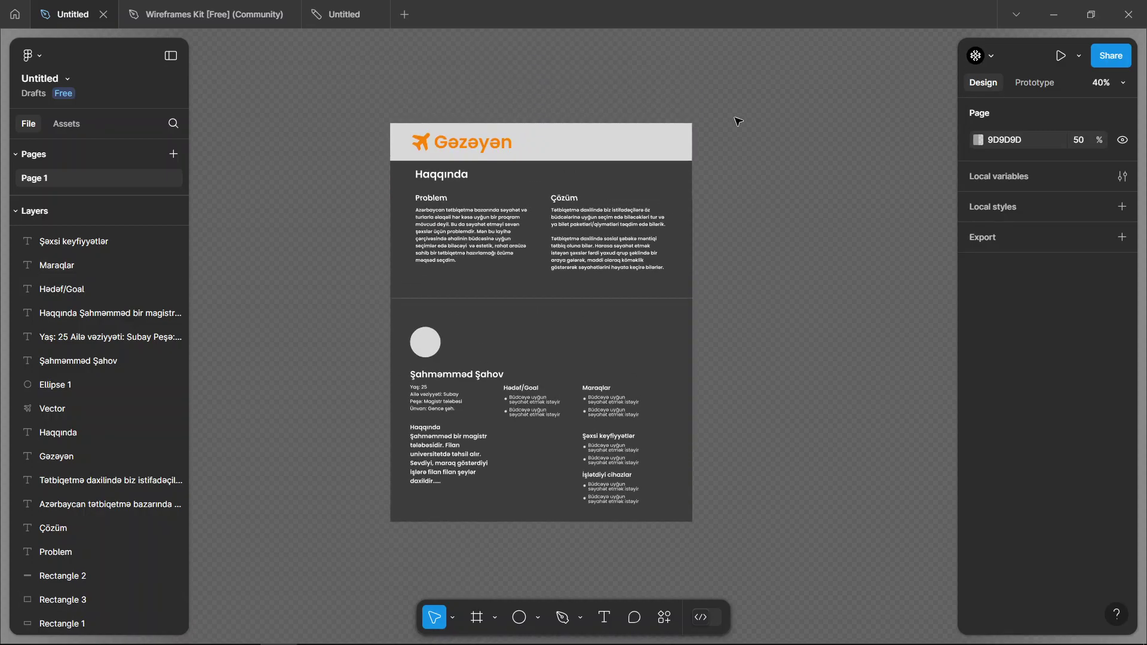
scroll(739, 121, down, 1)
scroll(739, 120, up, 1)
scroll(739, 120, up, 2)
scroll(723, 138, down, 2)
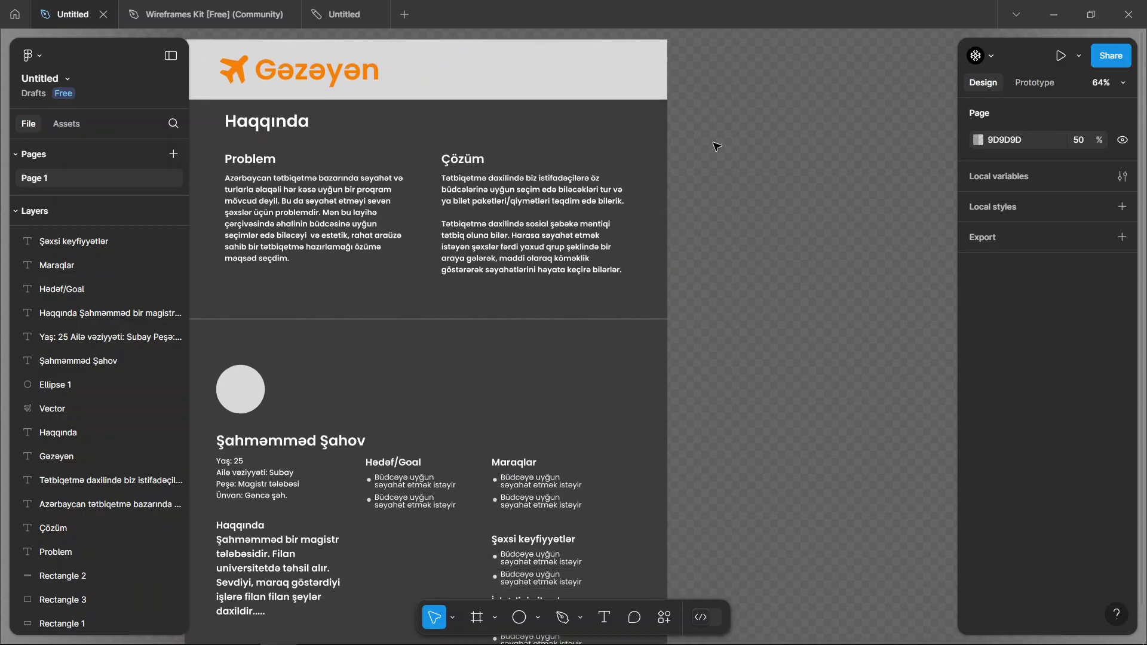
scroll(717, 147, down, 3)
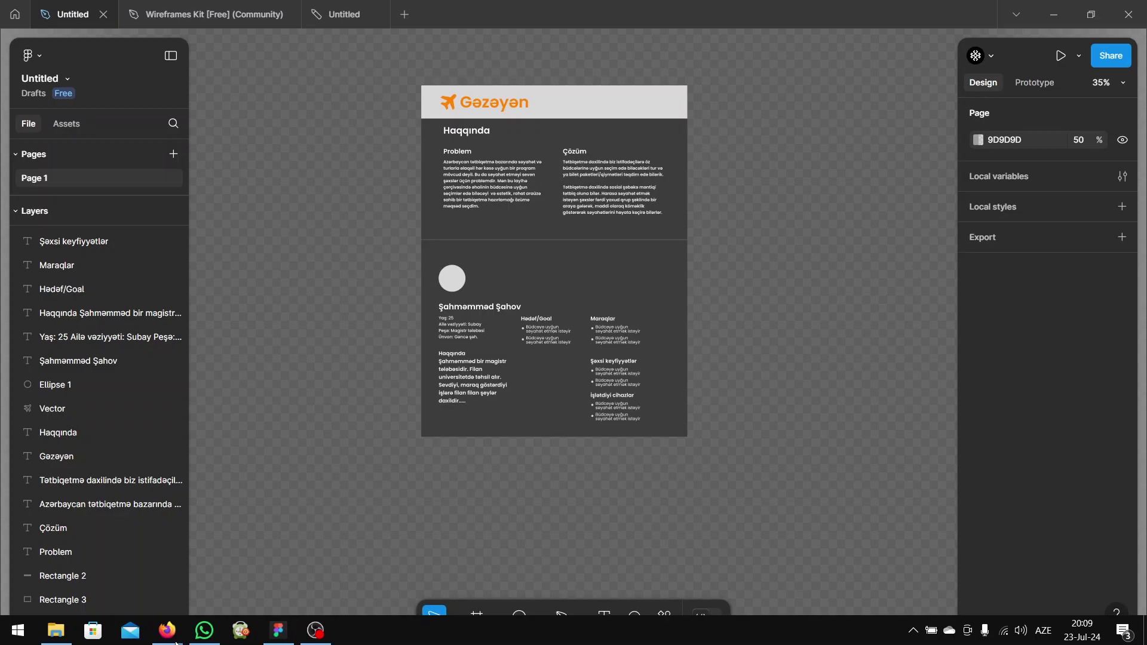
Step: Search Google Images for 'empathy map' in a new Firefox tab
click(100, 576)
key(ctrl+t)
text(em)
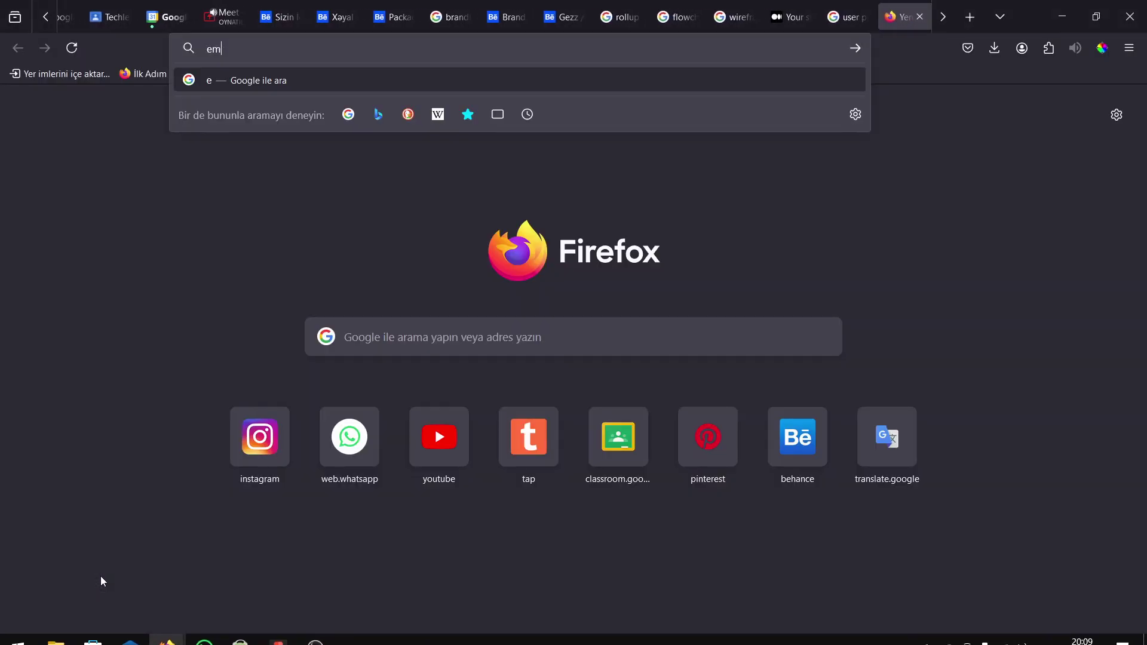
text(pathy map)
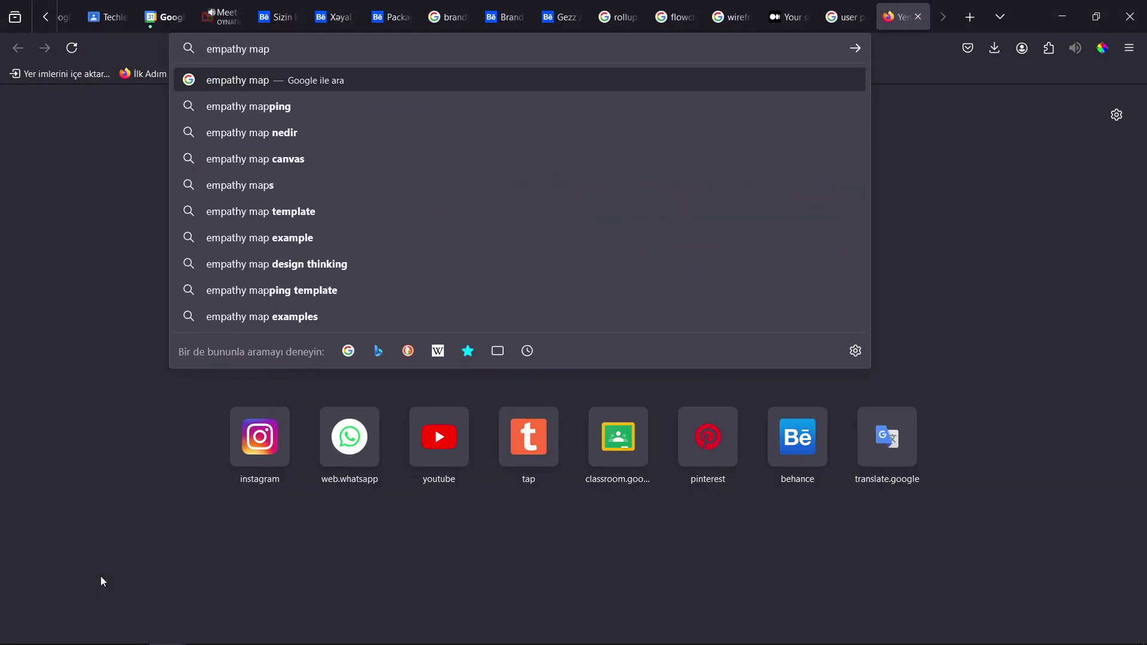
key(Return)
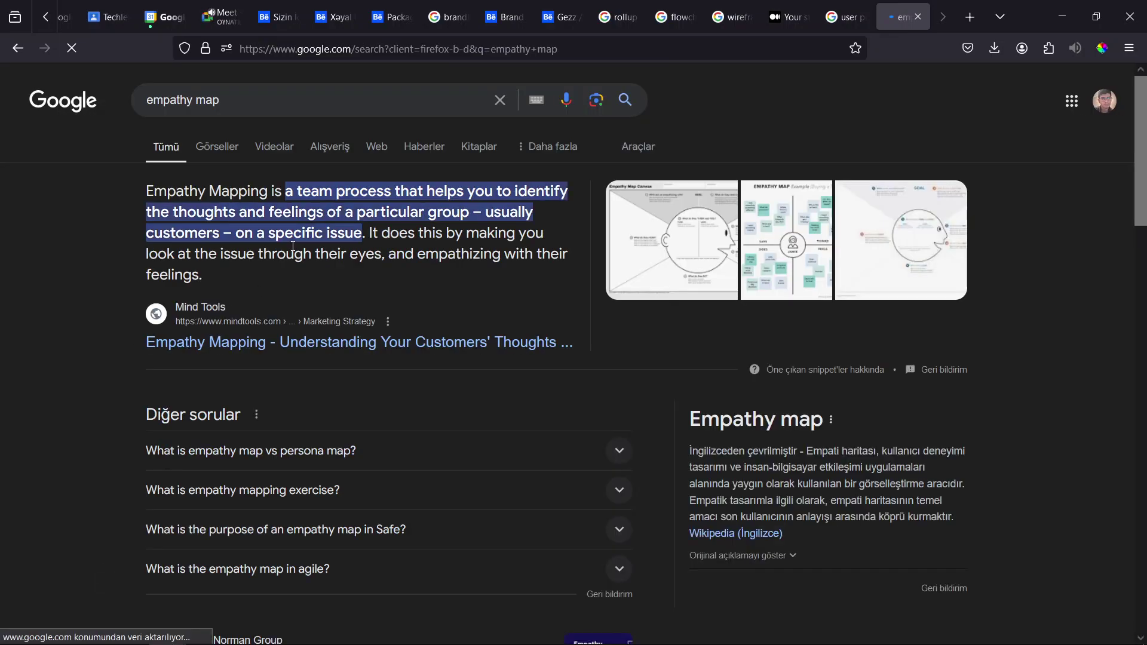
click(218, 147)
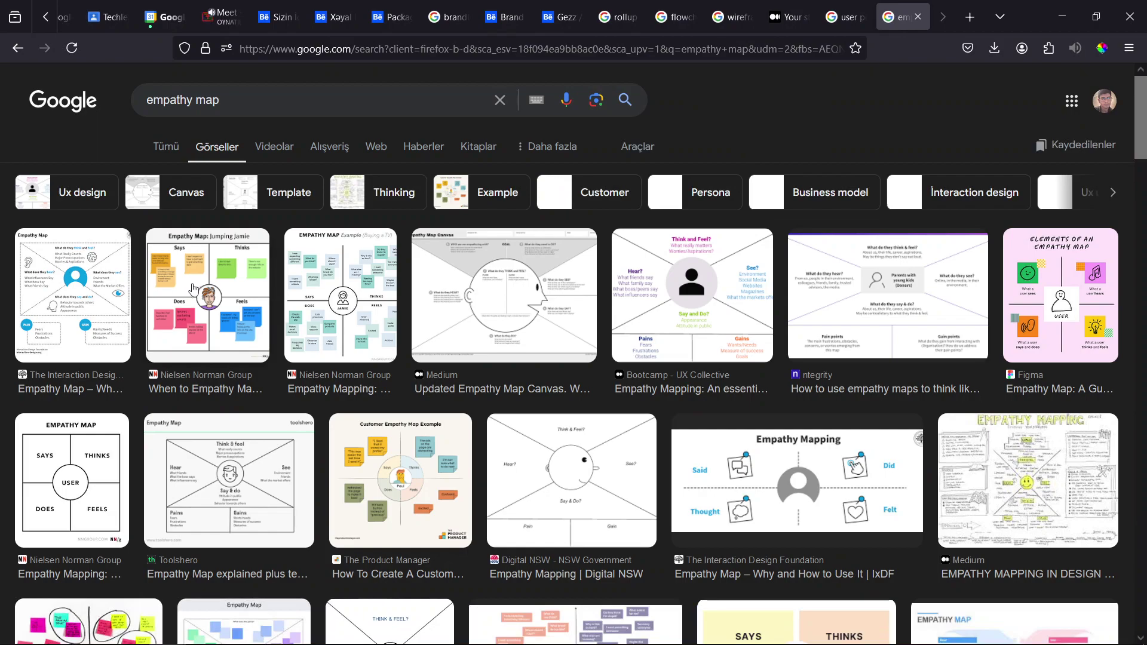
Step: Preview and study the Nielsen Norman Group 'Jumping Jamie' empathy map example
click(189, 285)
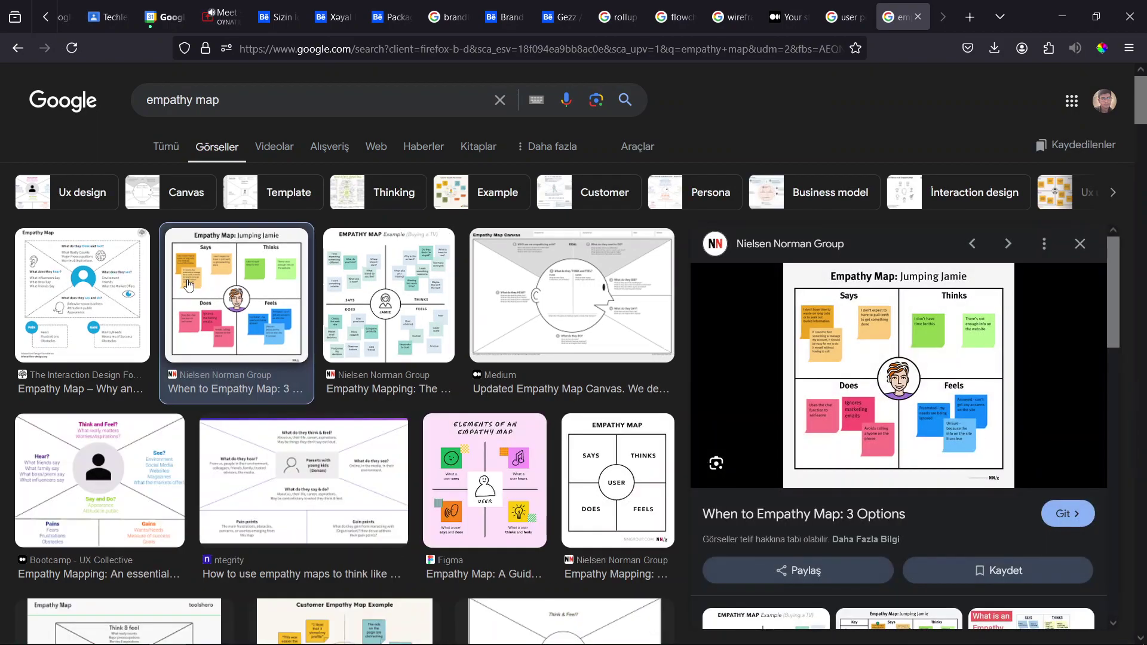
ctrl+scroll(934, 321, up, 3)
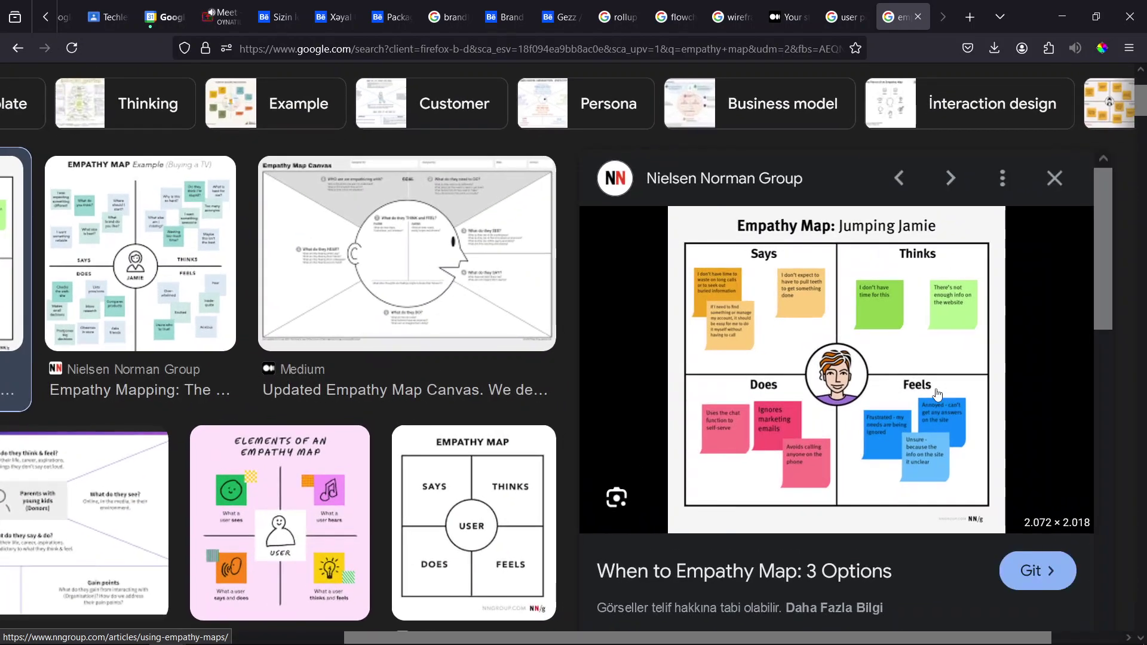
scroll(934, 352, down, 2)
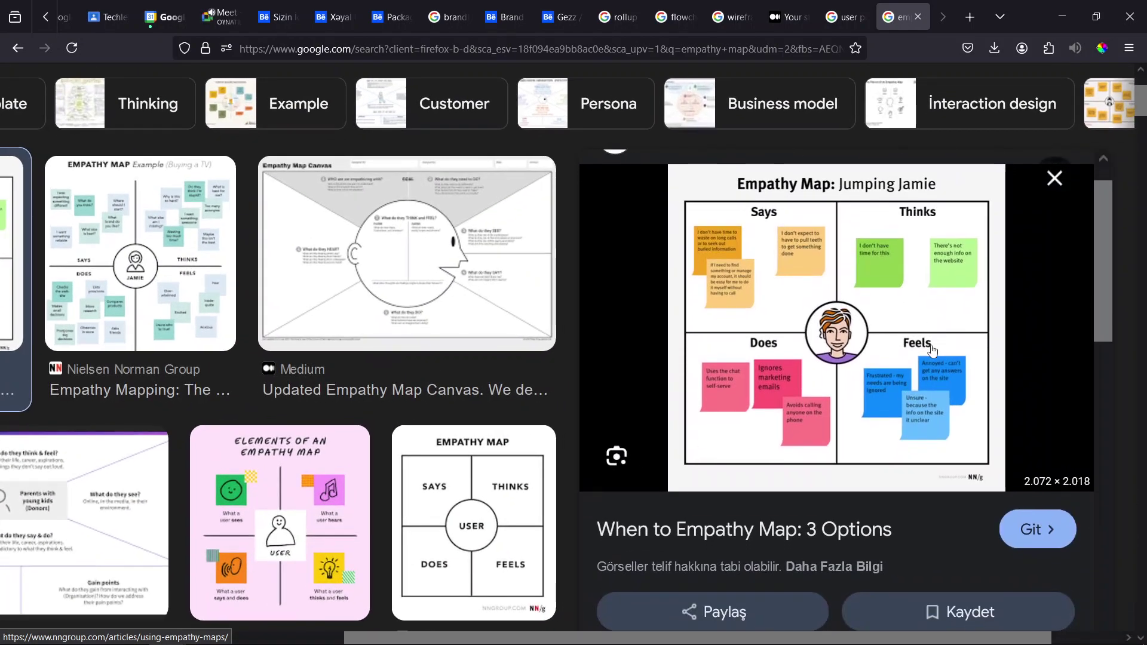
scroll(934, 352, up, 2)
ctrl+scroll(932, 350, up, 2)
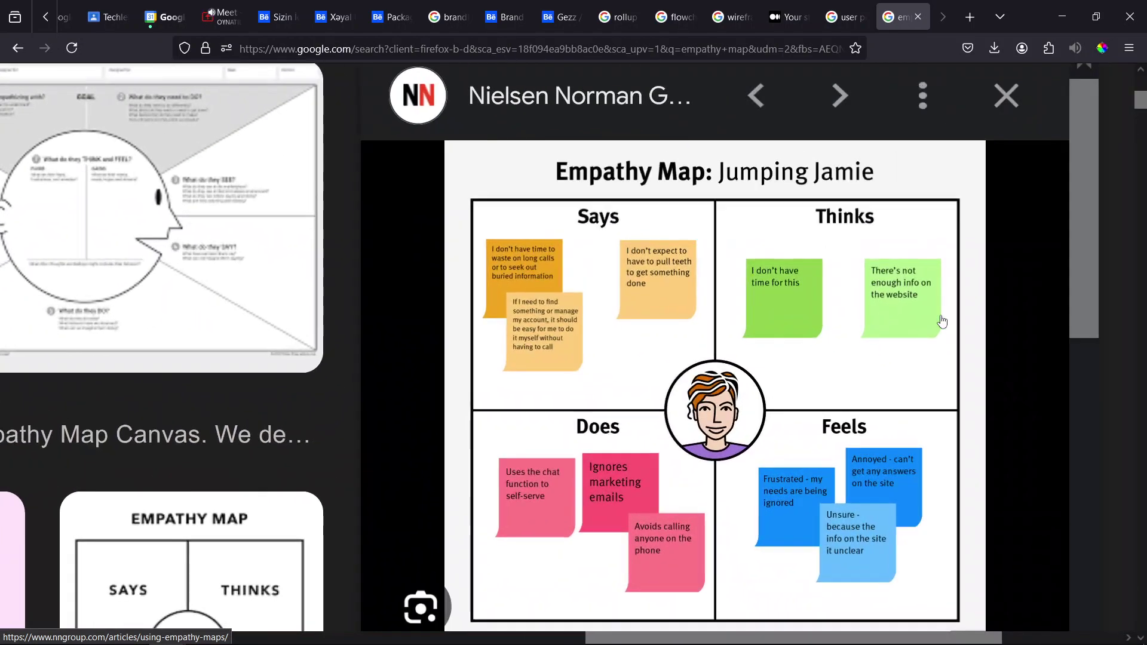
ctrl+scroll(648, 219, up, 1)
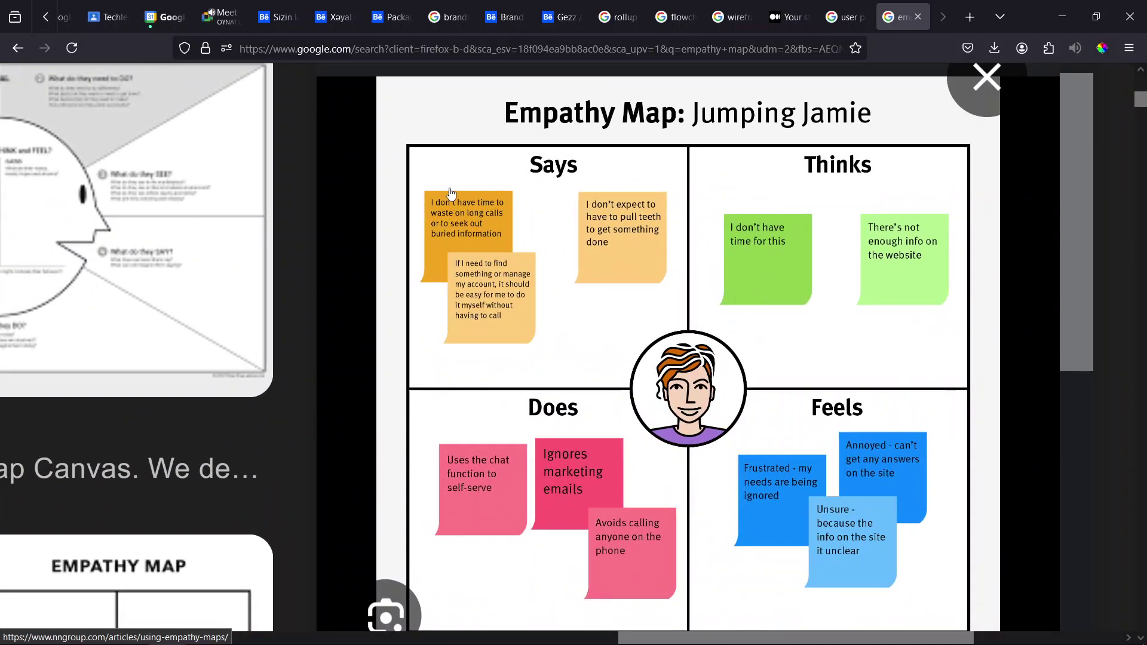
ctrl+scroll(452, 196, up, 1)
ctrl+scroll(453, 195, up, 1)
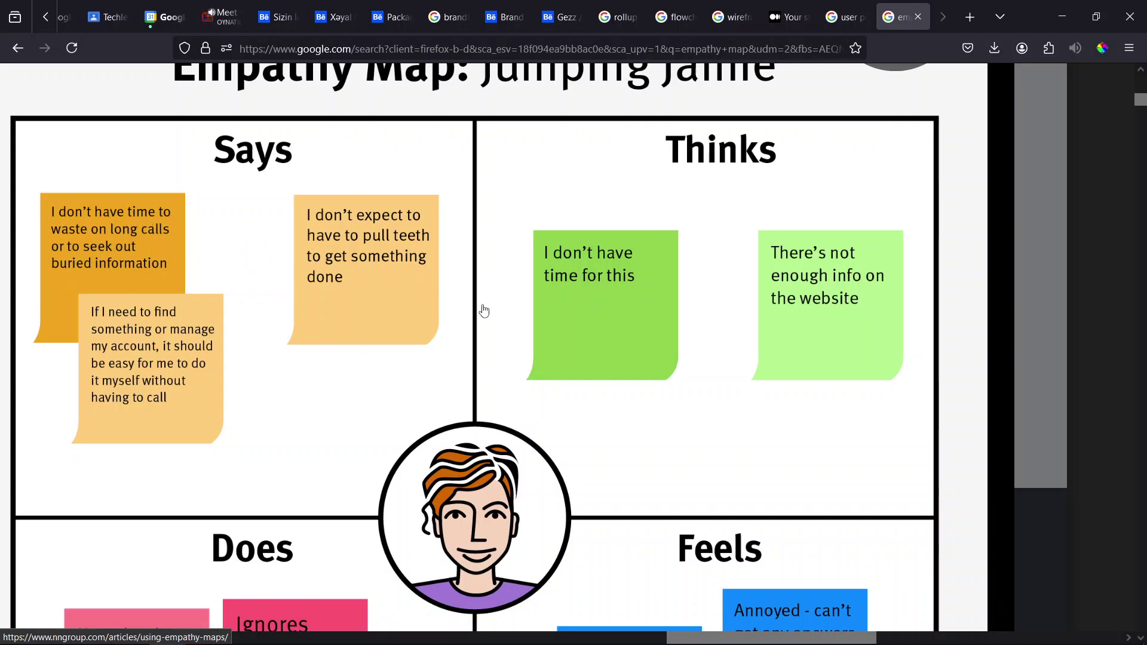
scroll(361, 294, down, 1)
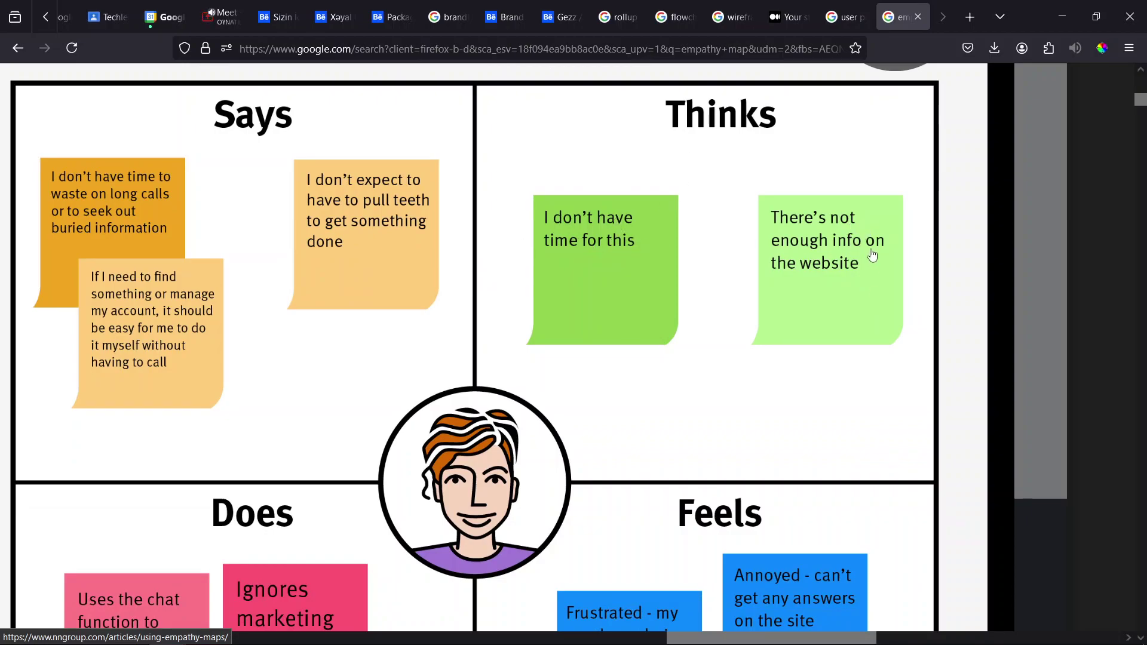
scroll(840, 258, down, 1)
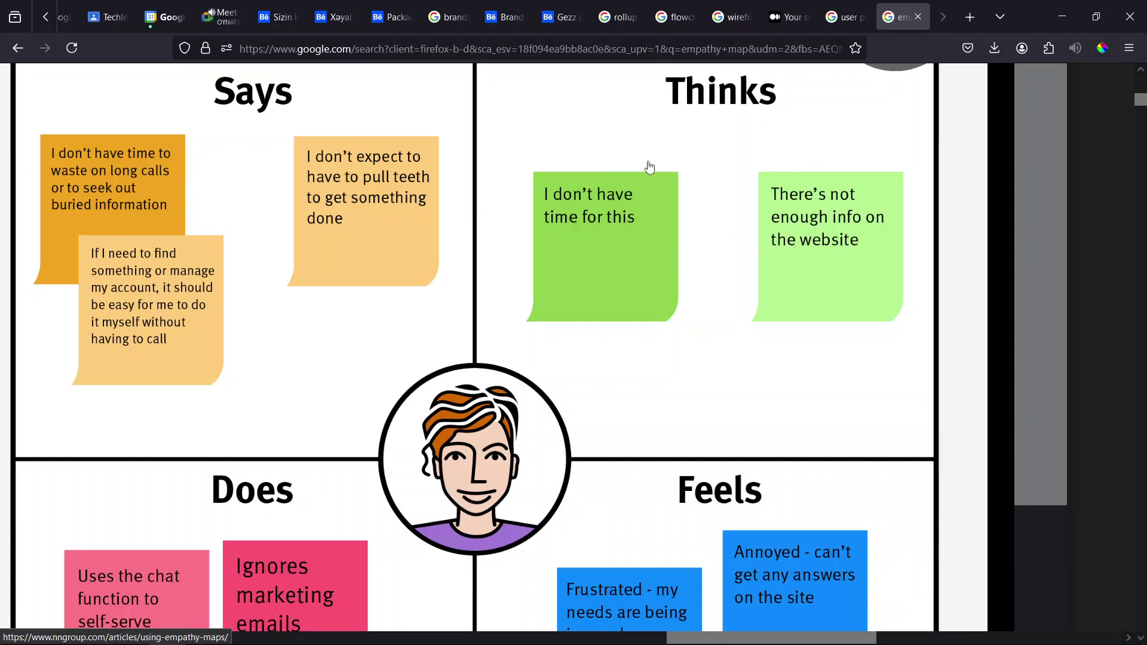
scroll(663, 251, down, 3)
scroll(298, 306, down, 3)
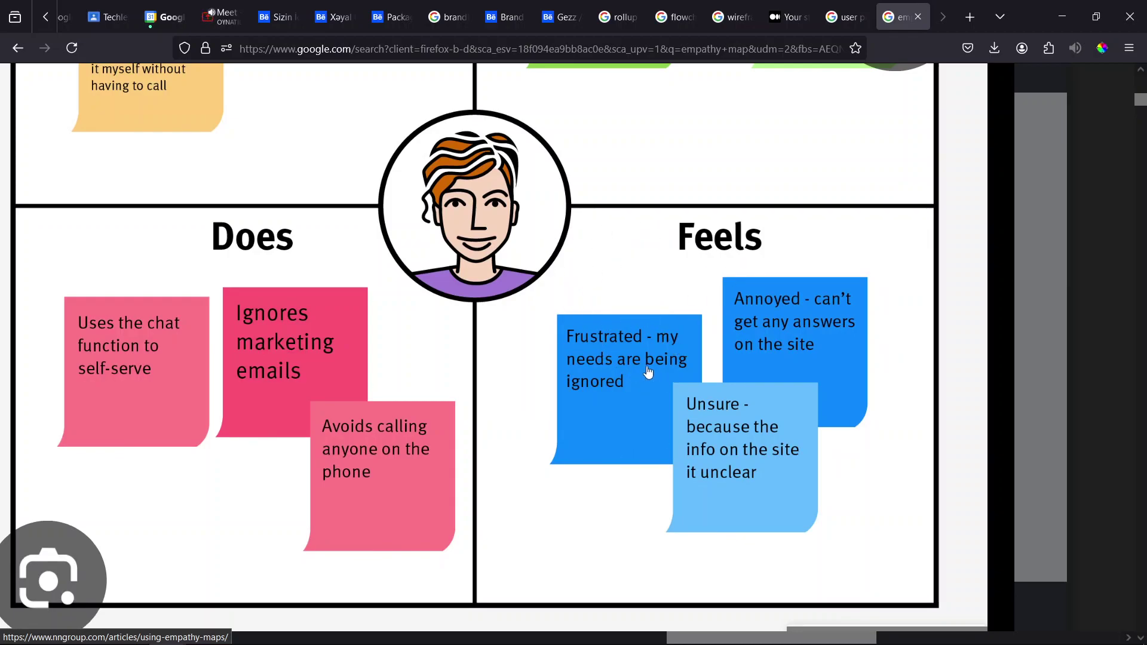
scroll(704, 371, up, 3)
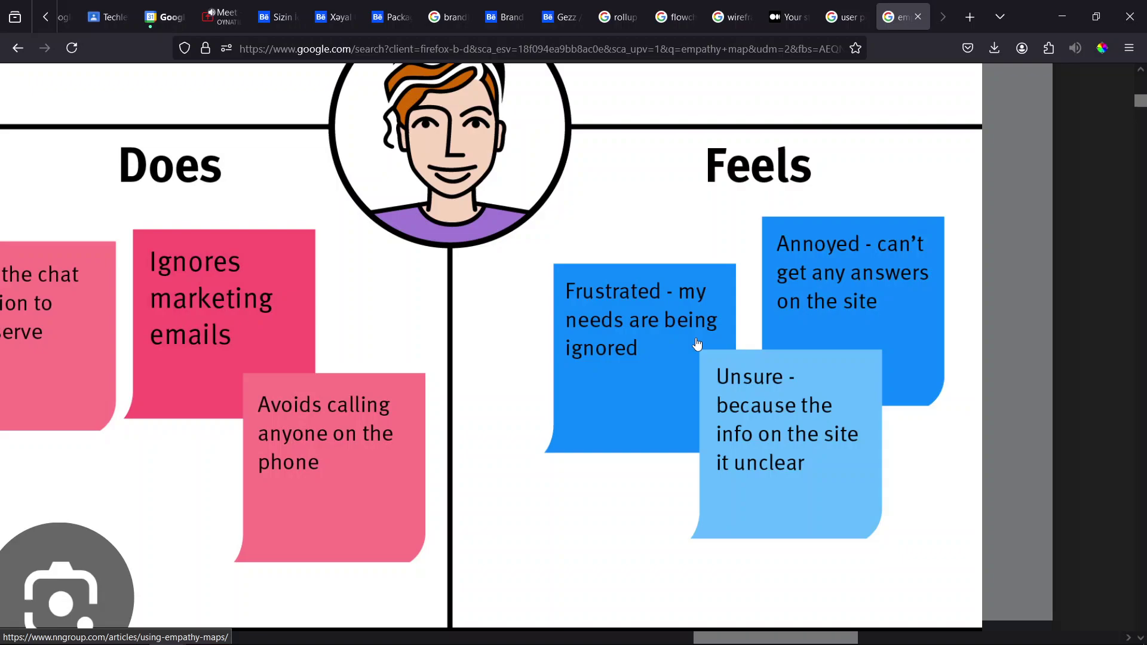
scroll(746, 301, down, 1)
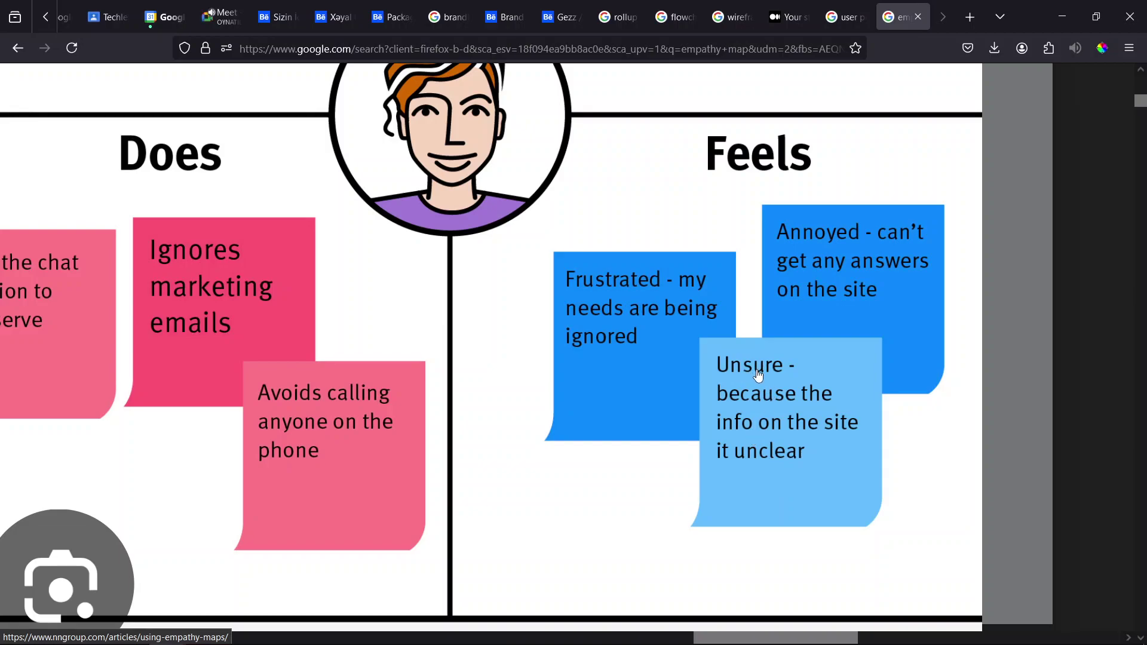
scroll(771, 393, down, 5)
scroll(843, 389, up, 3)
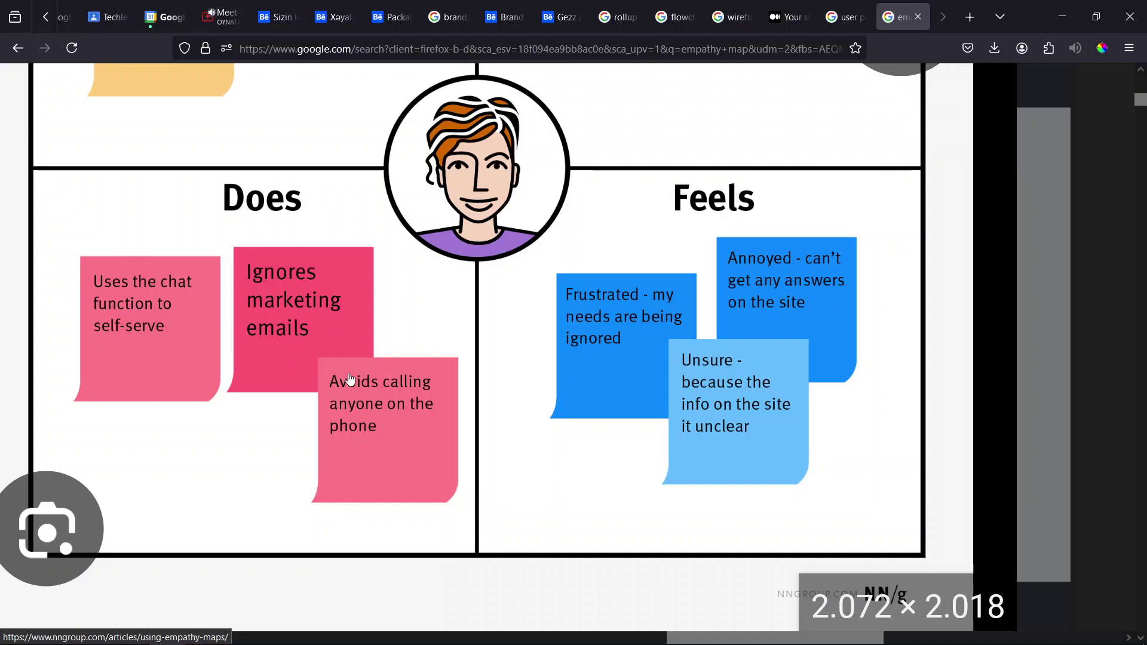
click(356, 441)
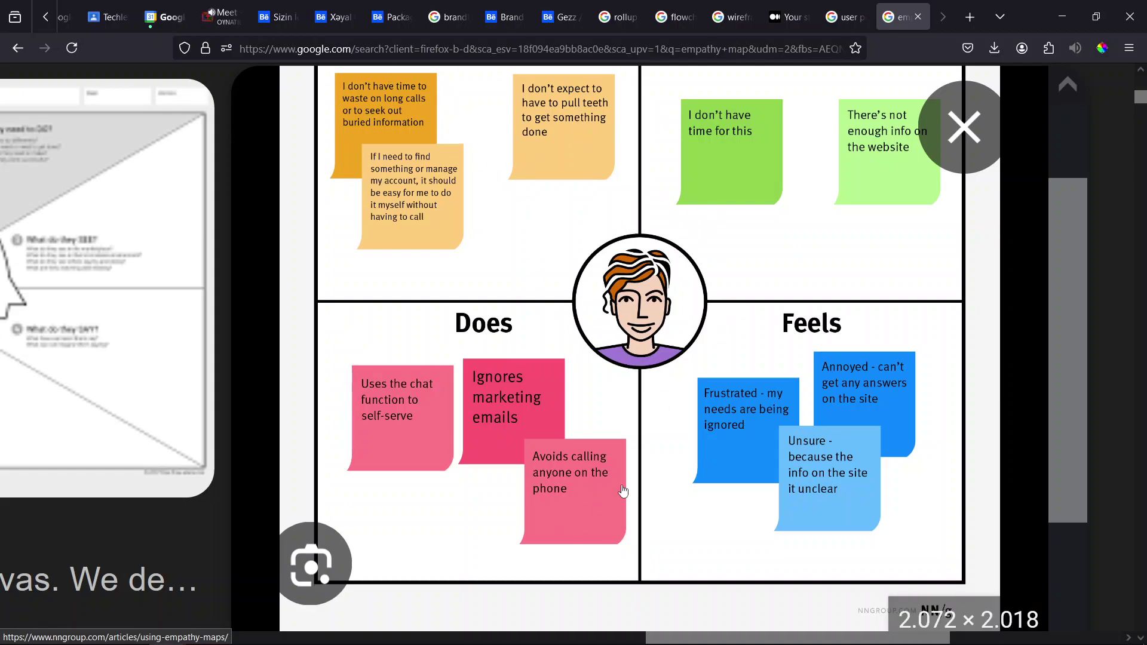
scroll(620, 486, up, 5)
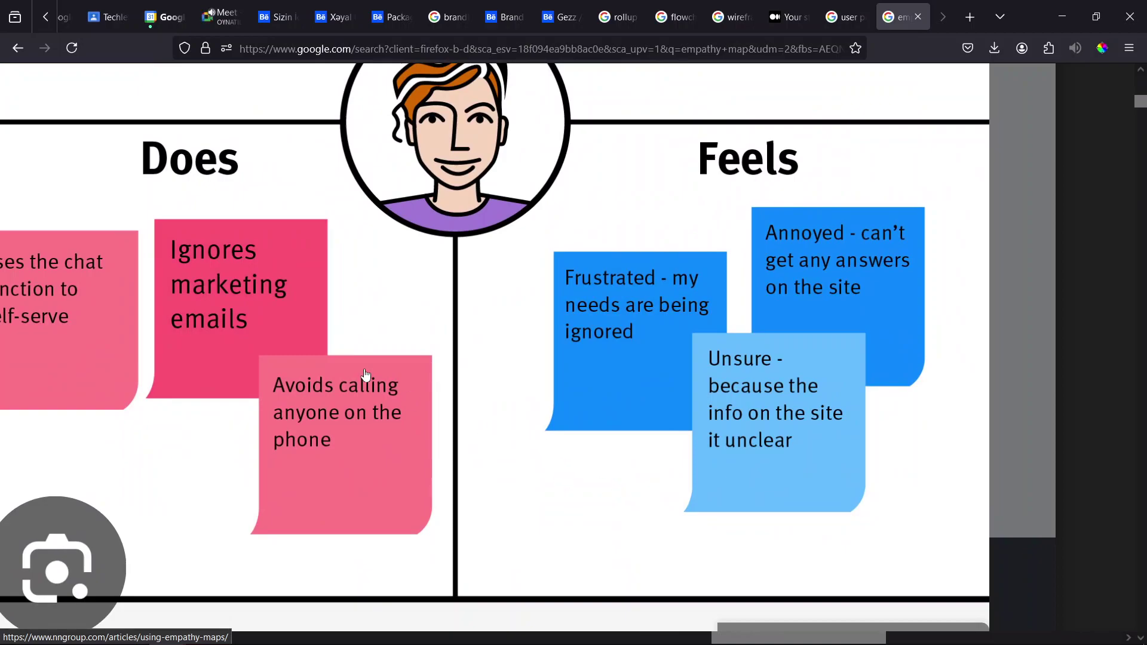
scroll(353, 382, down, 5)
scroll(359, 381, up, 3)
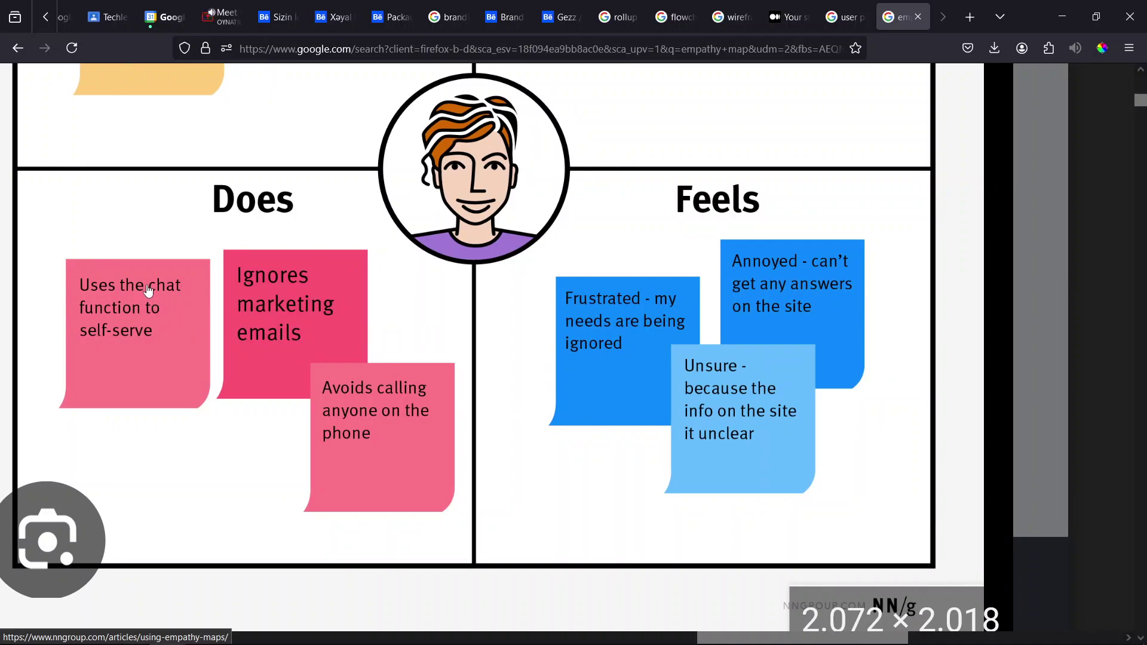
scroll(81, 314, up, 2)
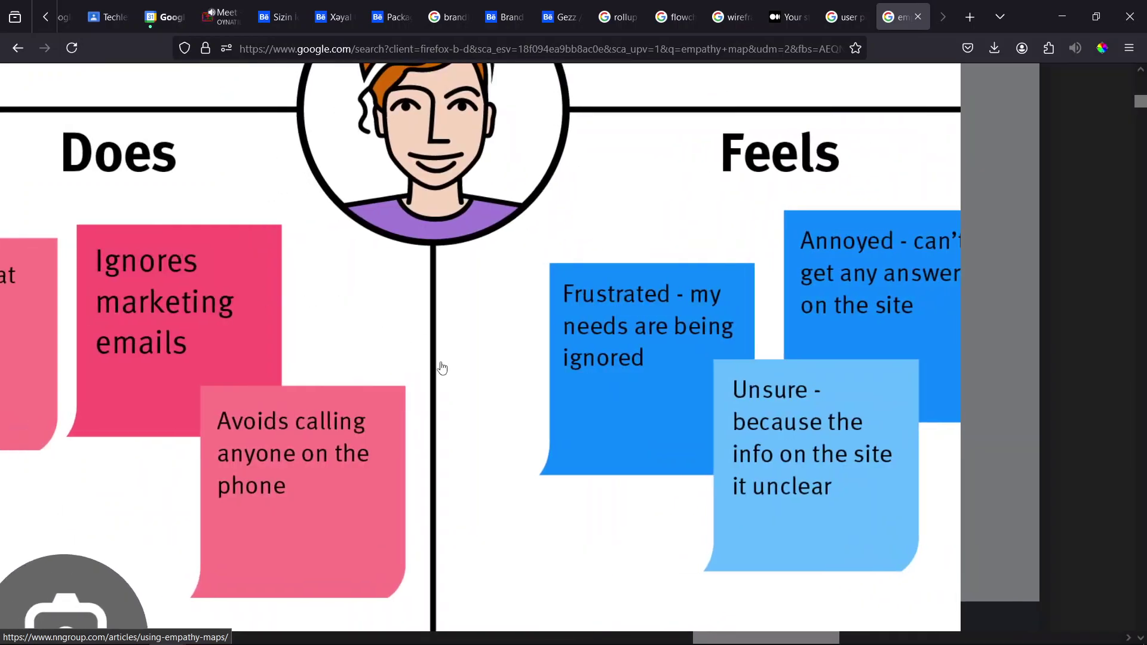
scroll(326, 430, down, 2)
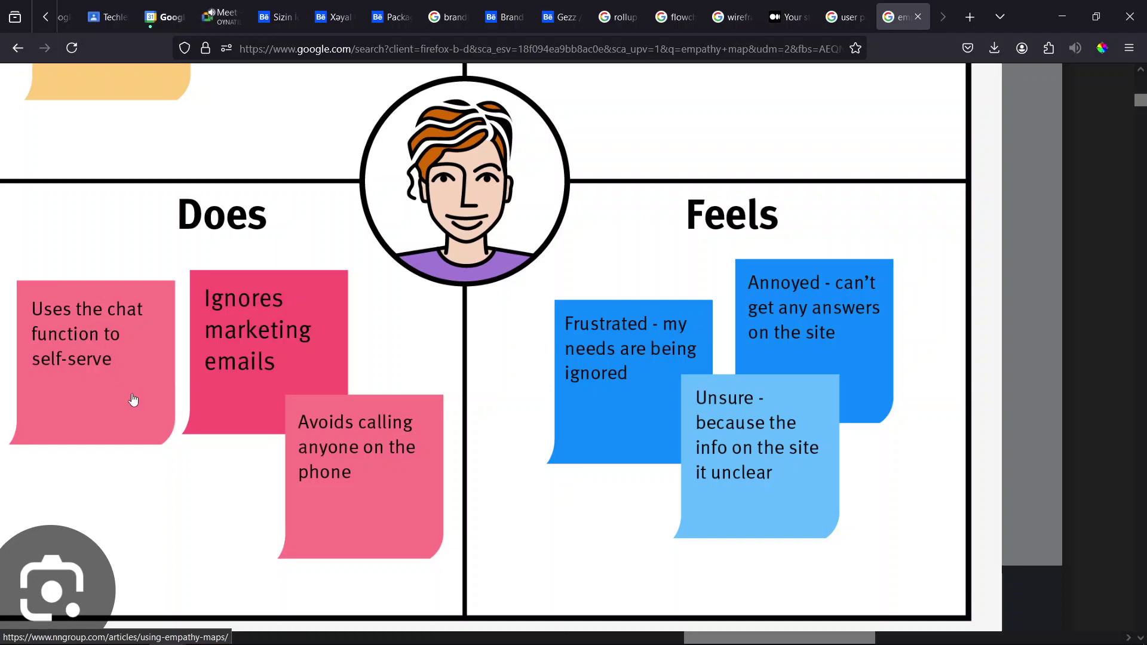
scroll(218, 320, down, 1)
scroll(218, 321, down, 3)
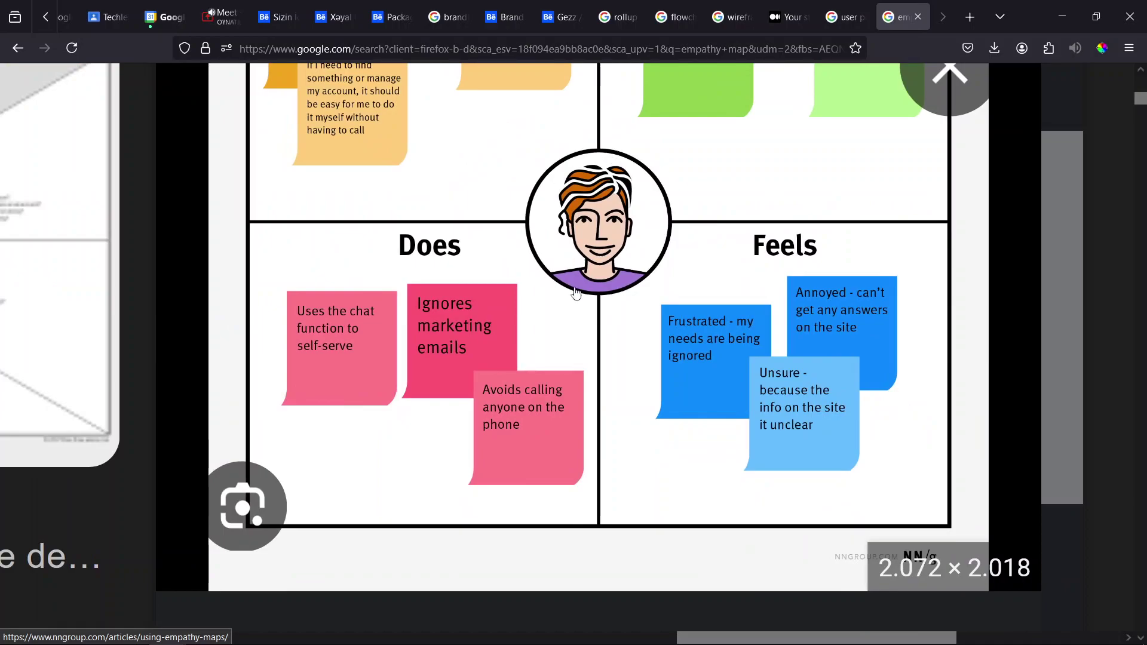
scroll(585, 216, up, 2)
scroll(585, 216, down, 2)
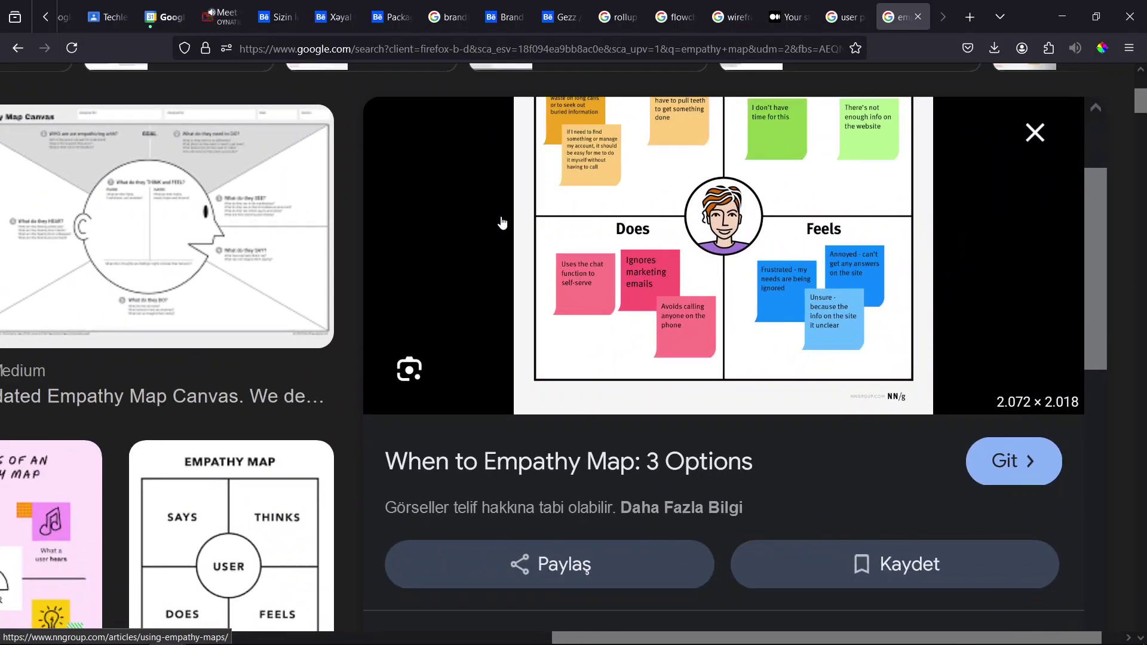
scroll(502, 224, down, 2)
scroll(785, 241, up, 2)
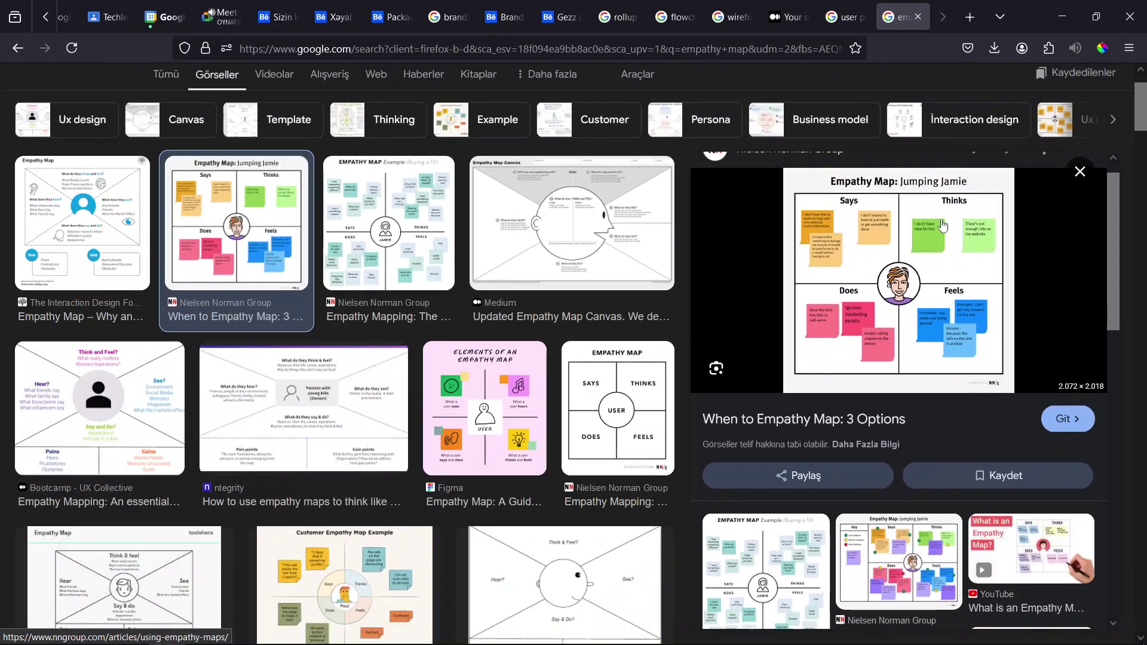
scroll(611, 252, down, 2)
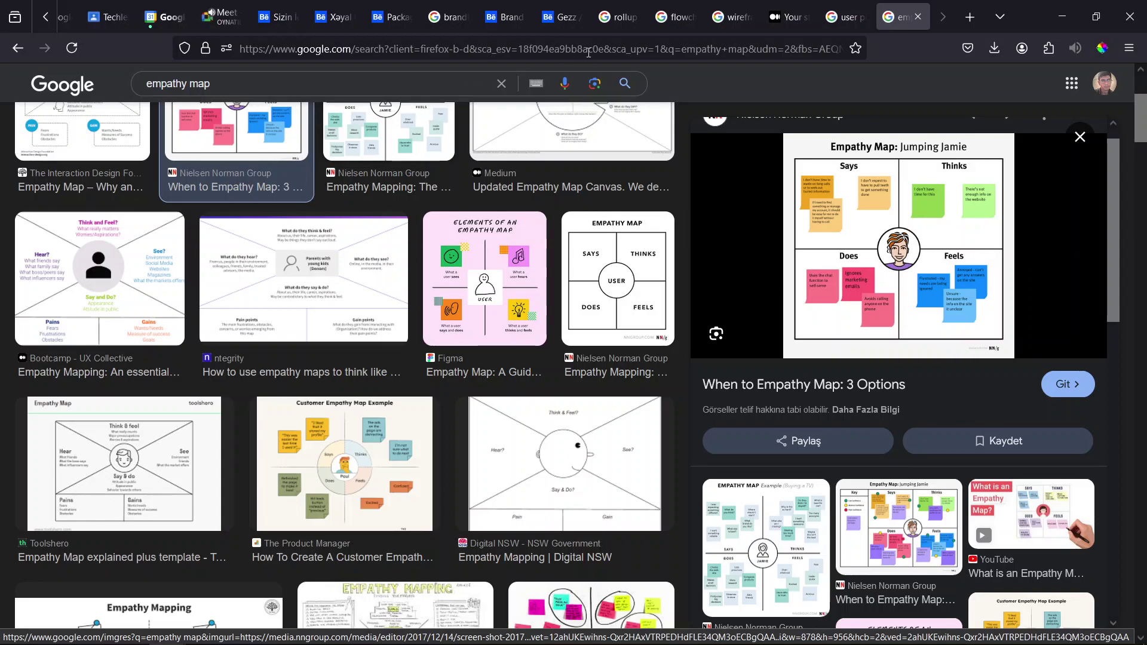
ctrl+scroll(861, 190, up, 3)
ctrl+scroll(860, 190, up, 2)
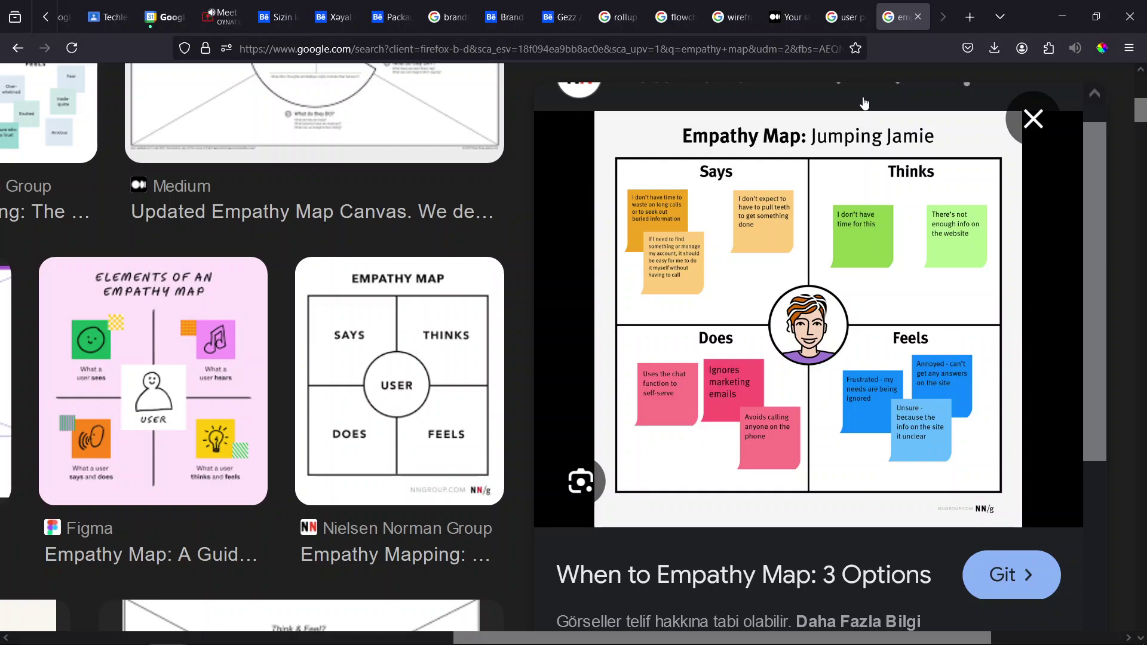
scroll(818, 353, up, 1)
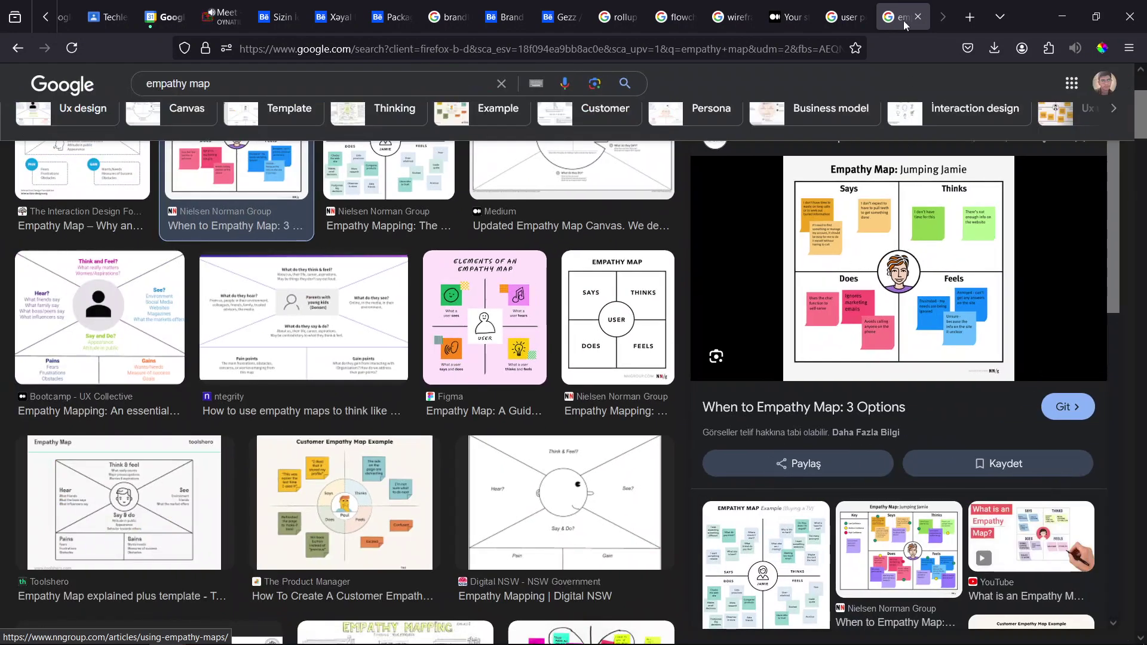
Step: Search 'pains empathy map' in a new tab and show the Görseller (Images) results
click(965, 7)
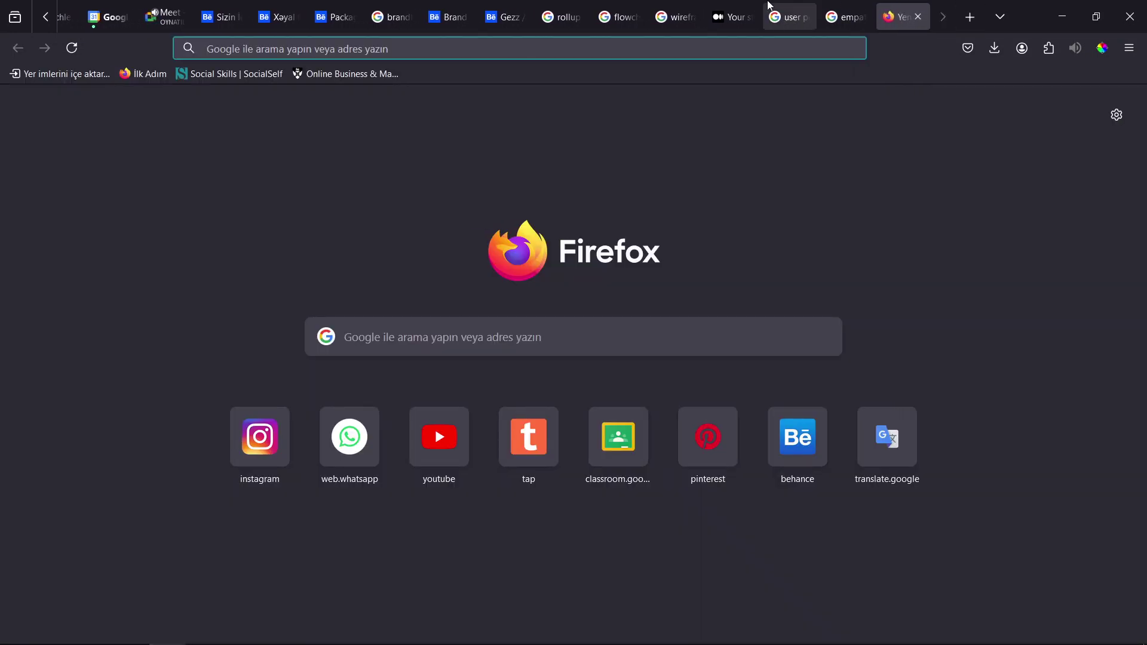
text(pains)
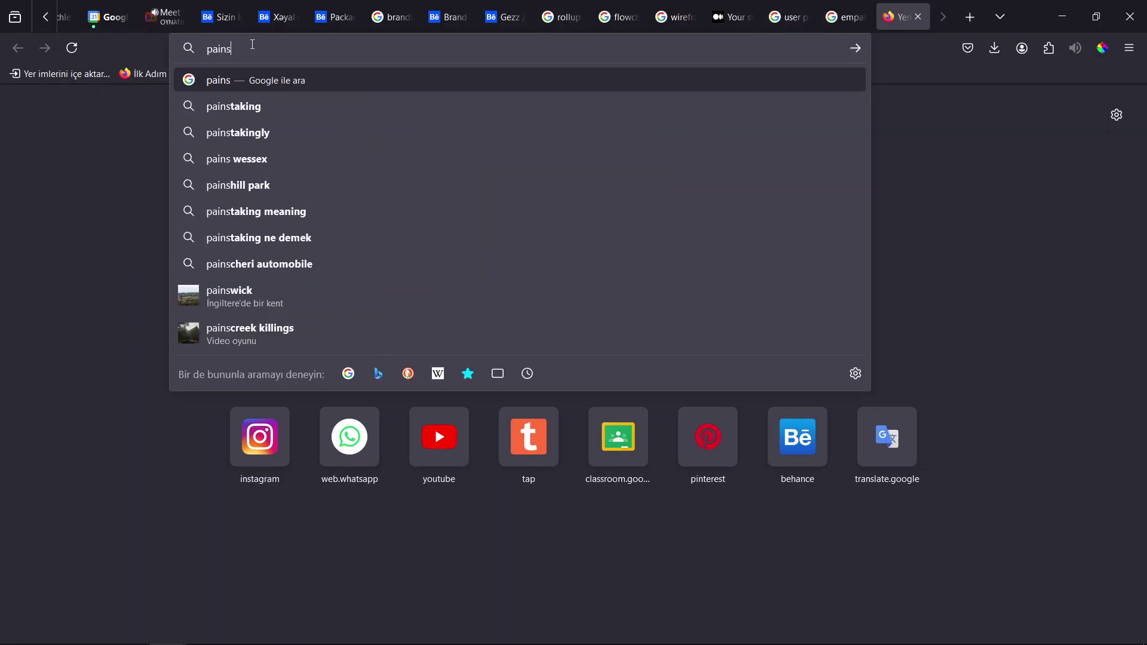
text(/prob)
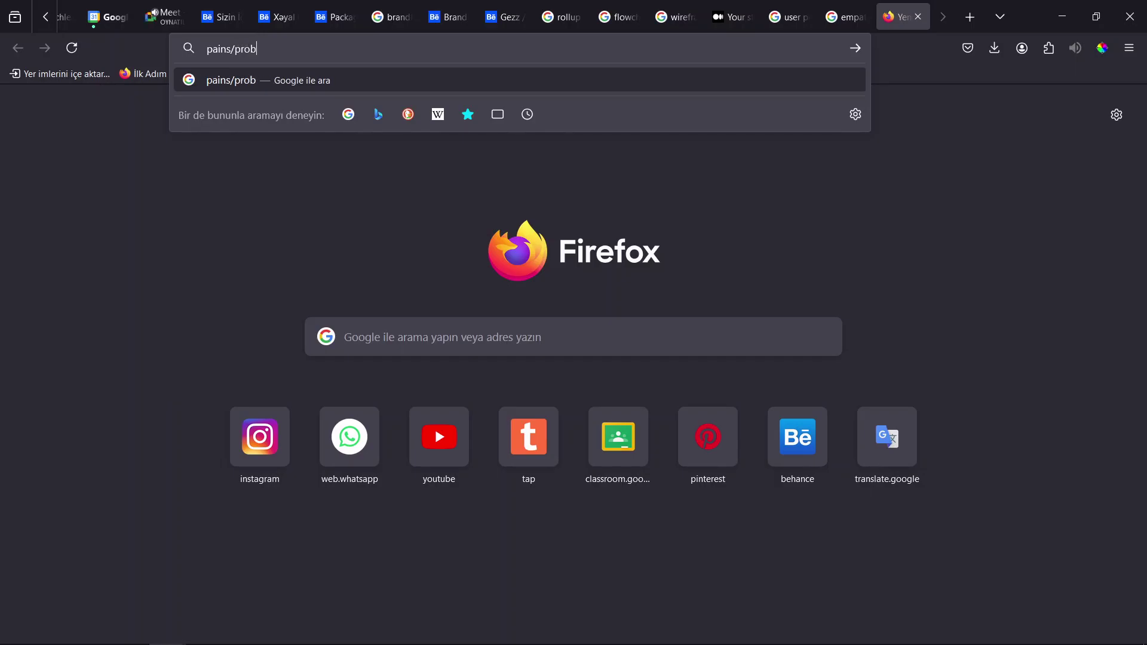
text(lems)
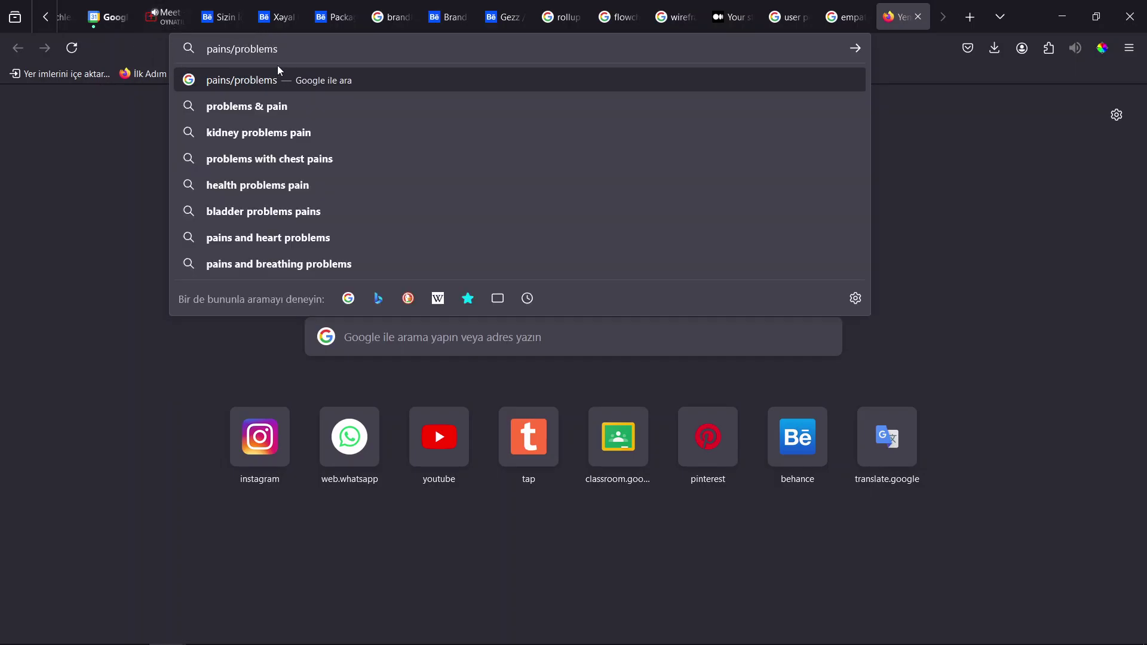
key(ctrl+a)
text(pai)
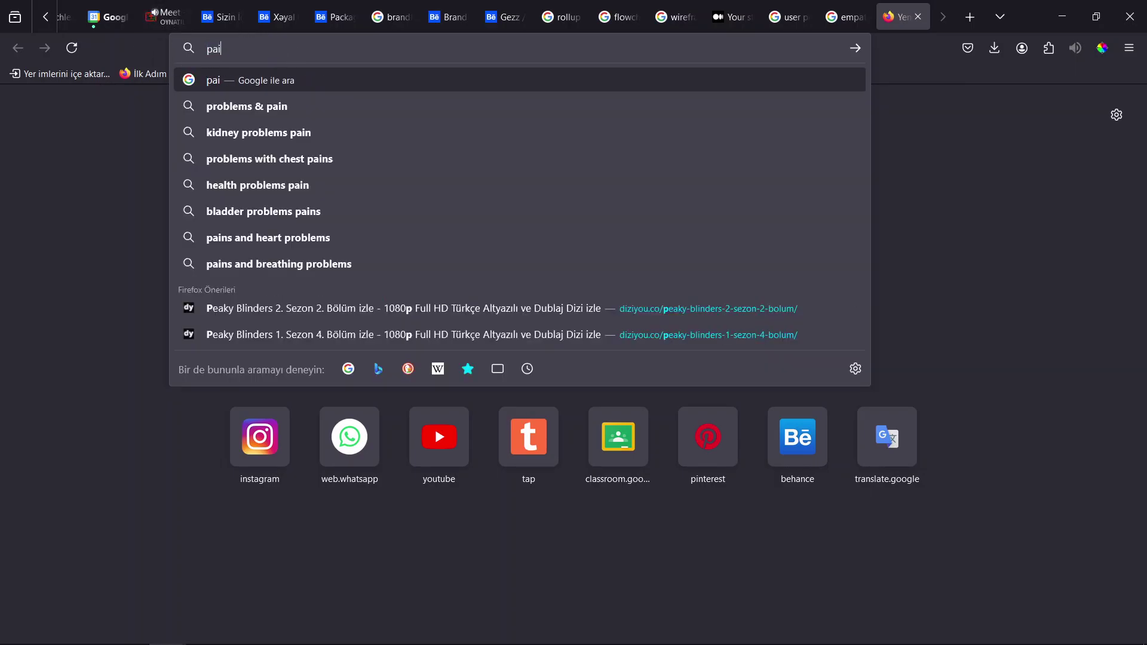
text(ns)
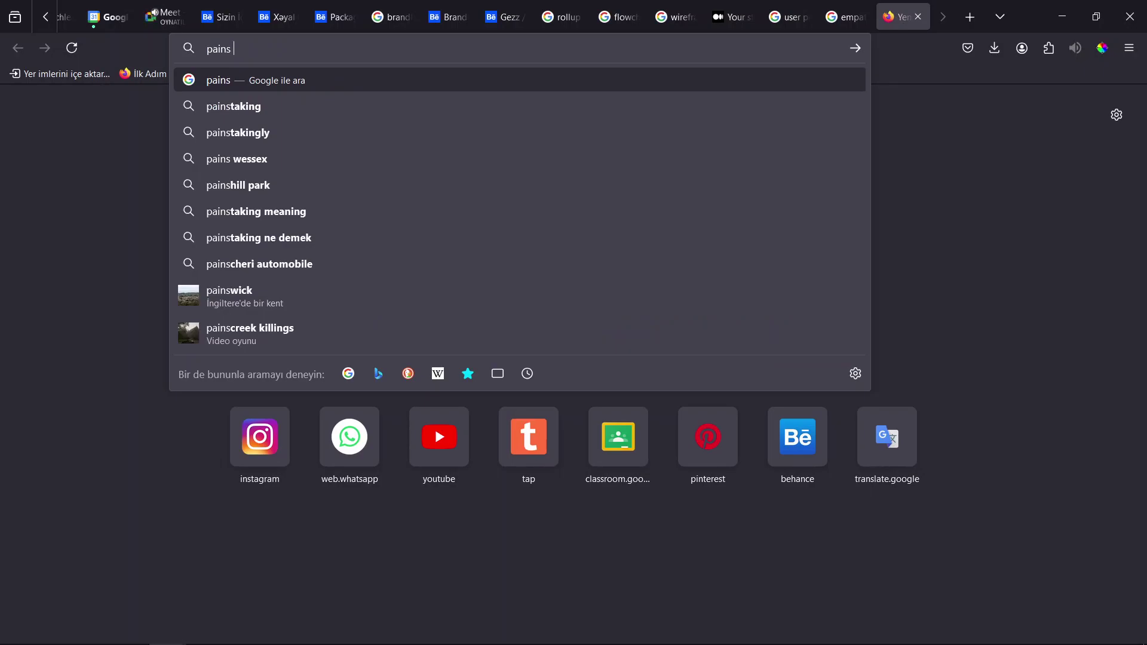
text( empa)
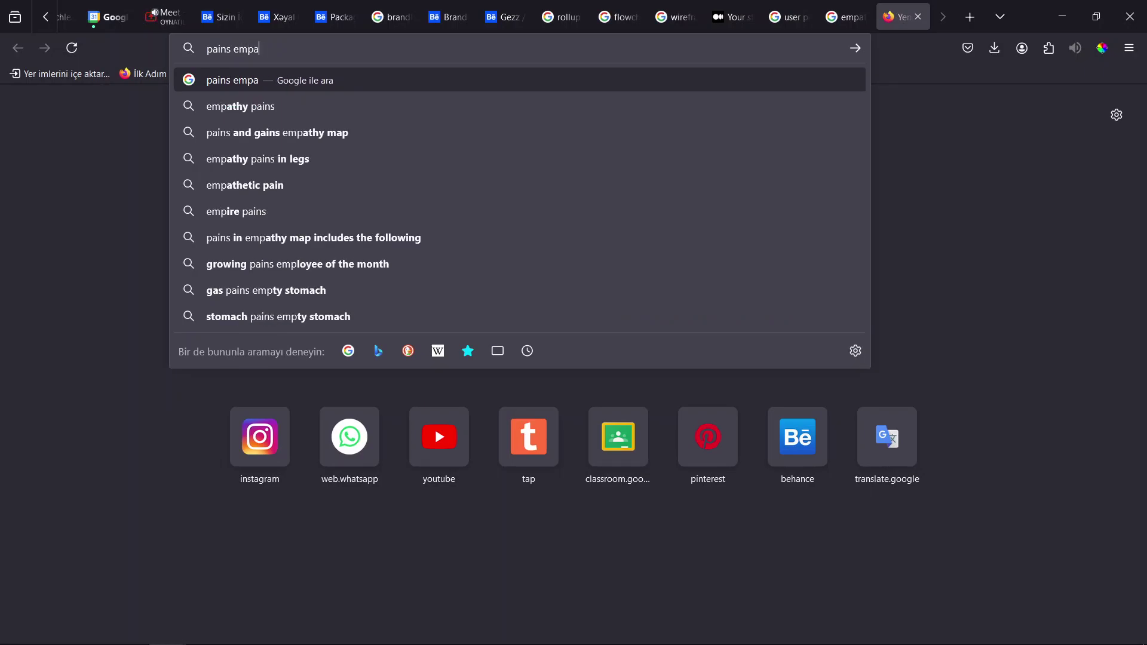
text(thy map)
key(Return)
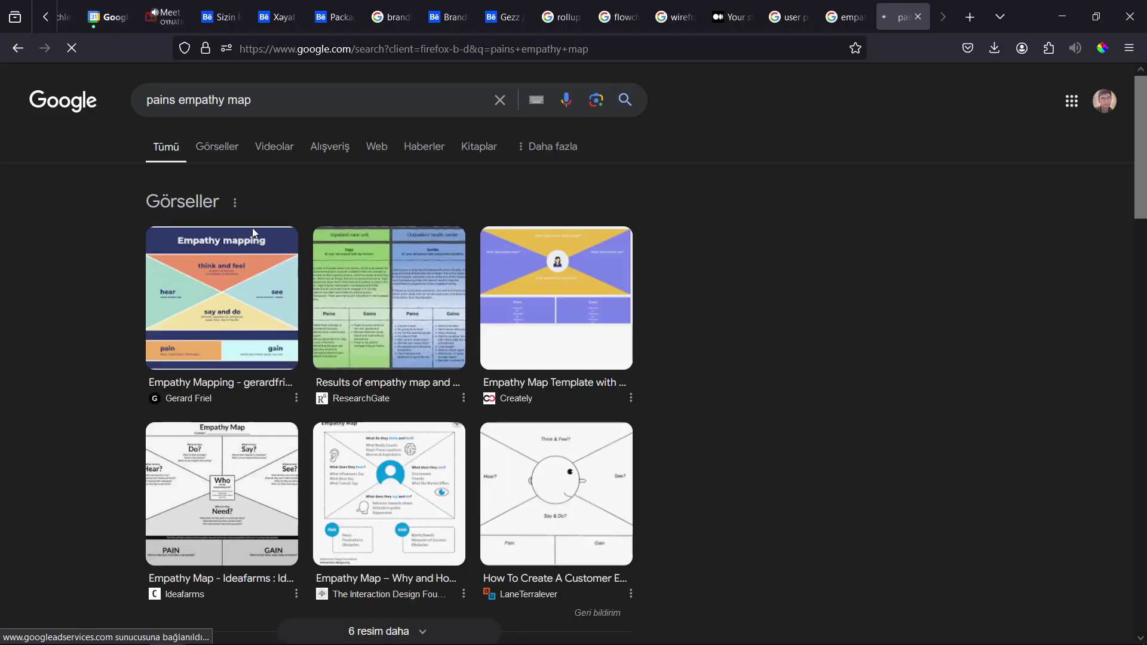
click(221, 147)
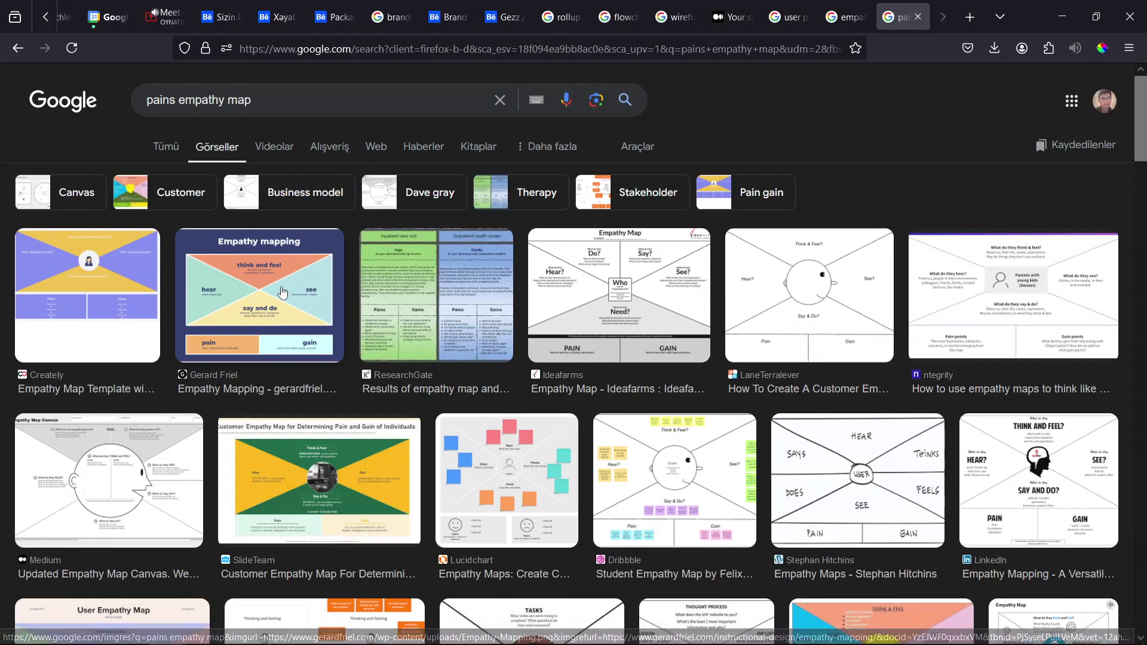
Step: Preview the gerardfriel.com 'Empathy mapping' image and zoom into its pain and gain boxes
click(282, 292)
scroll(1024, 439, up, 5)
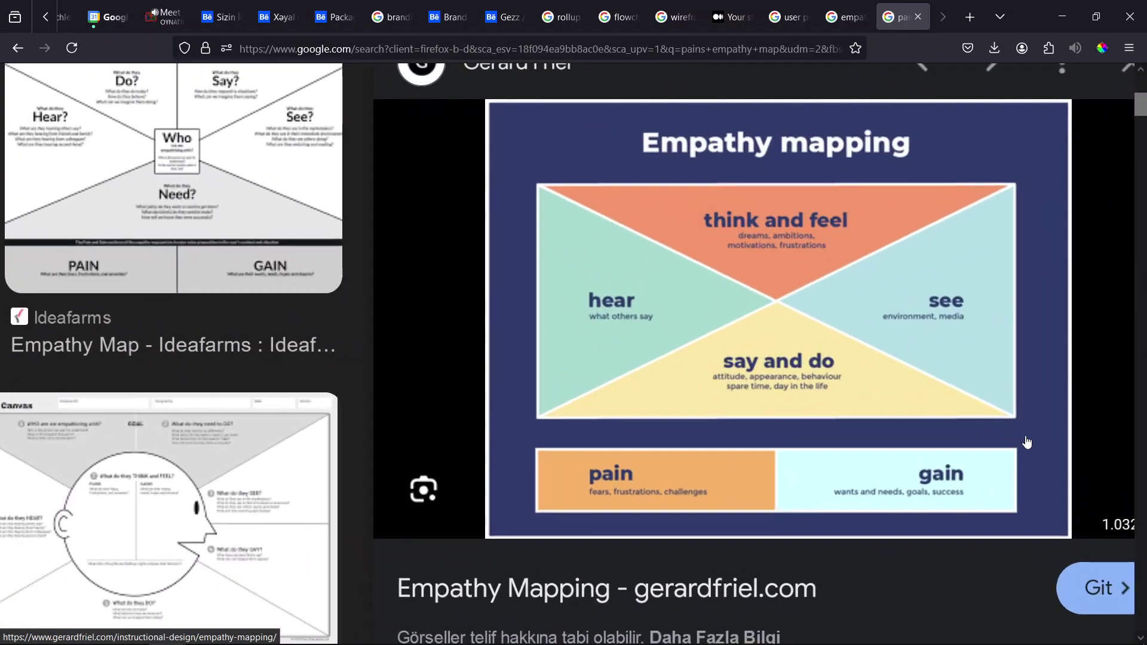
scroll(1025, 436, up, 1)
scroll(1025, 435, up, 2)
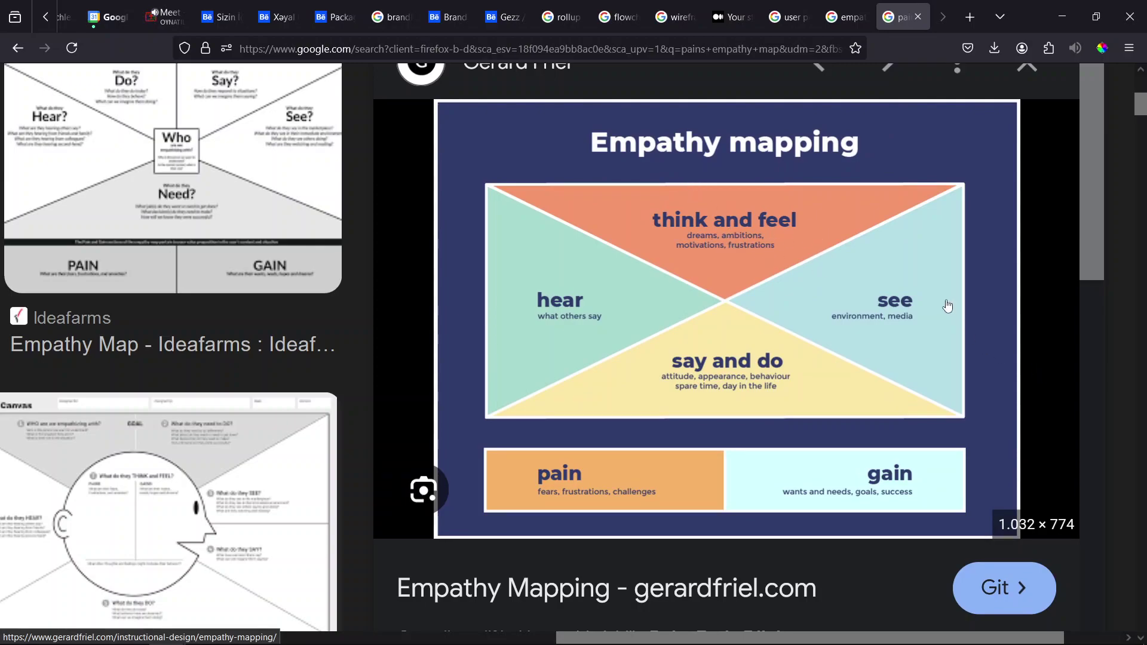
scroll(943, 323, down, 1)
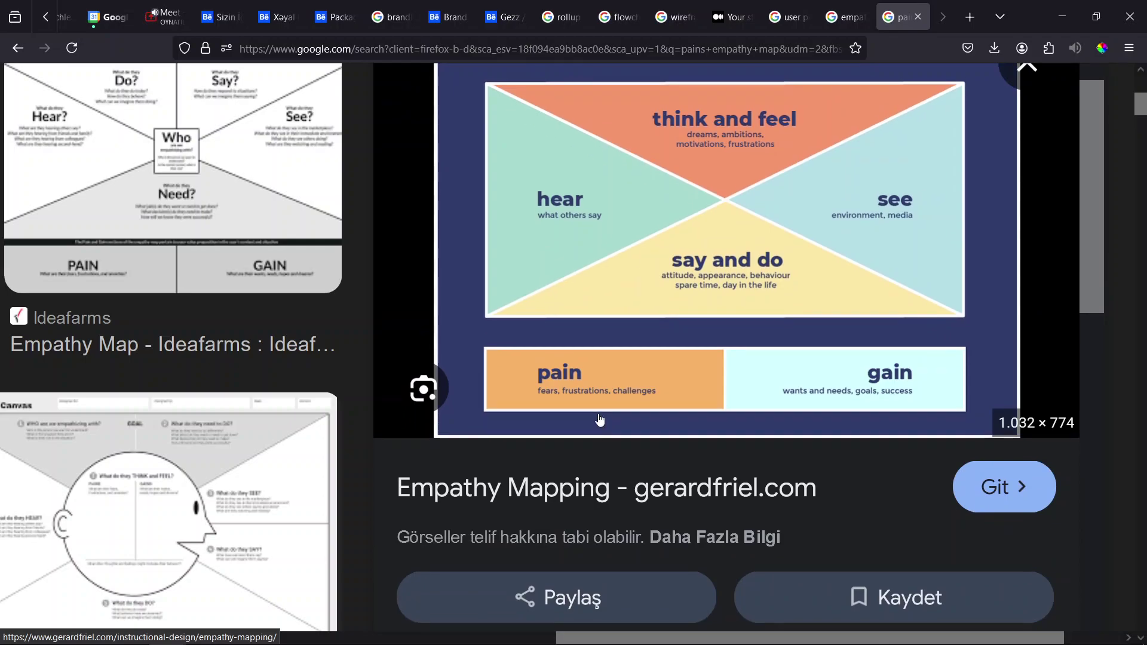
scroll(784, 394, up, 2)
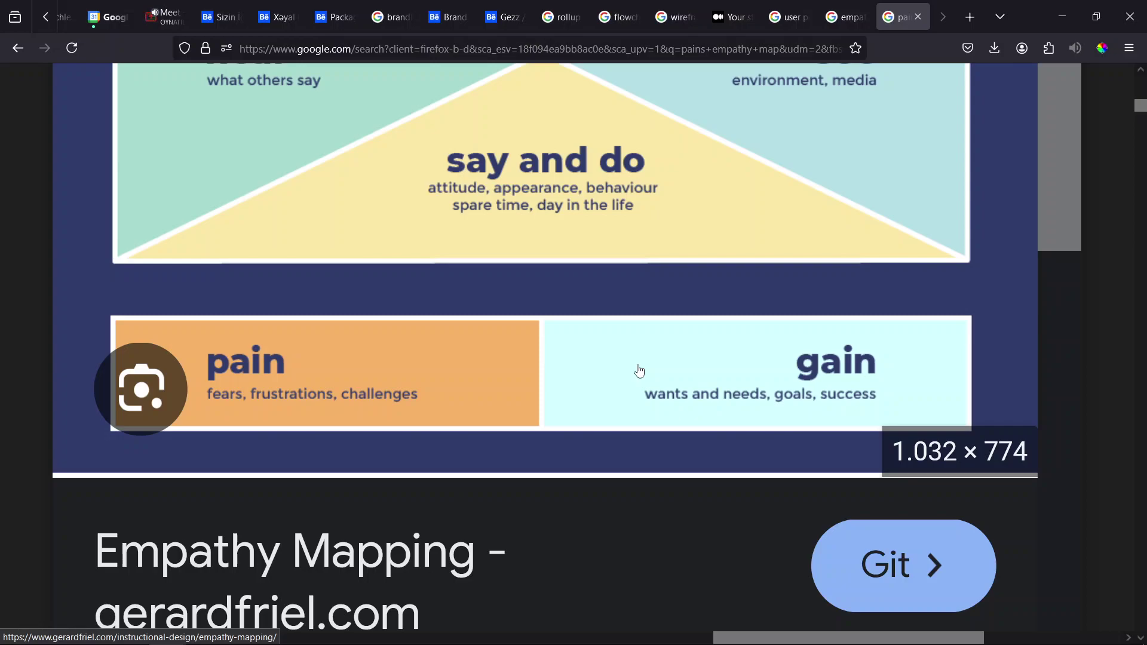
ctrl+scroll(638, 371, down, 3)
ctrl+scroll(636, 375, down, 3)
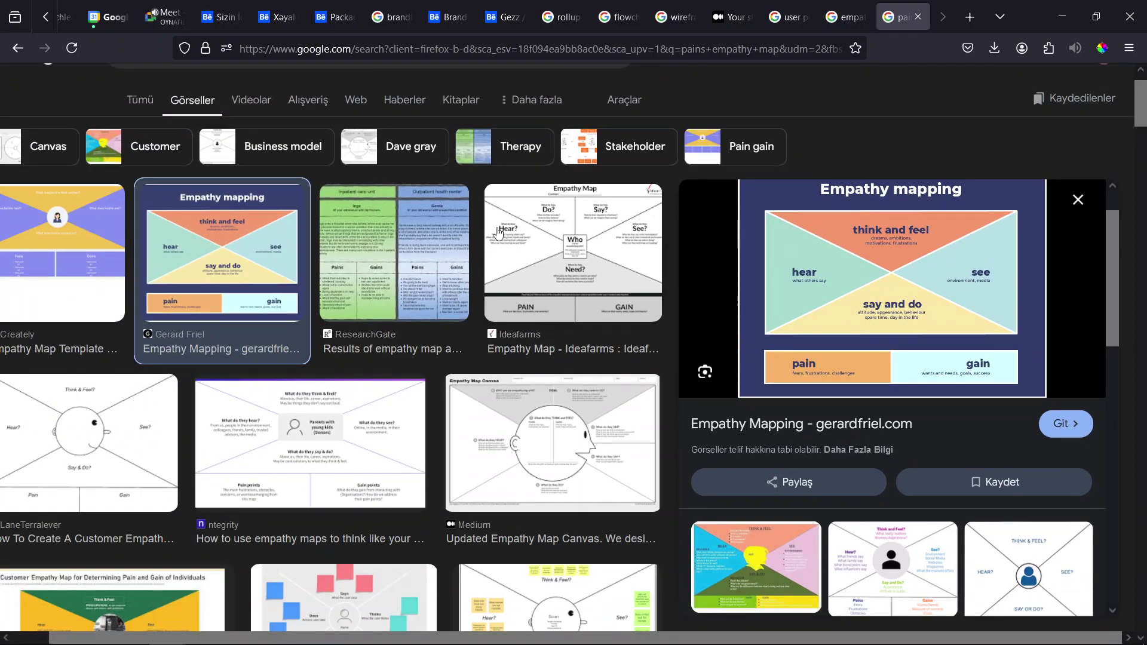
Step: Preview ResearchGate's 'Results of empathy map and pains & gains exercise' diagram
click(372, 247)
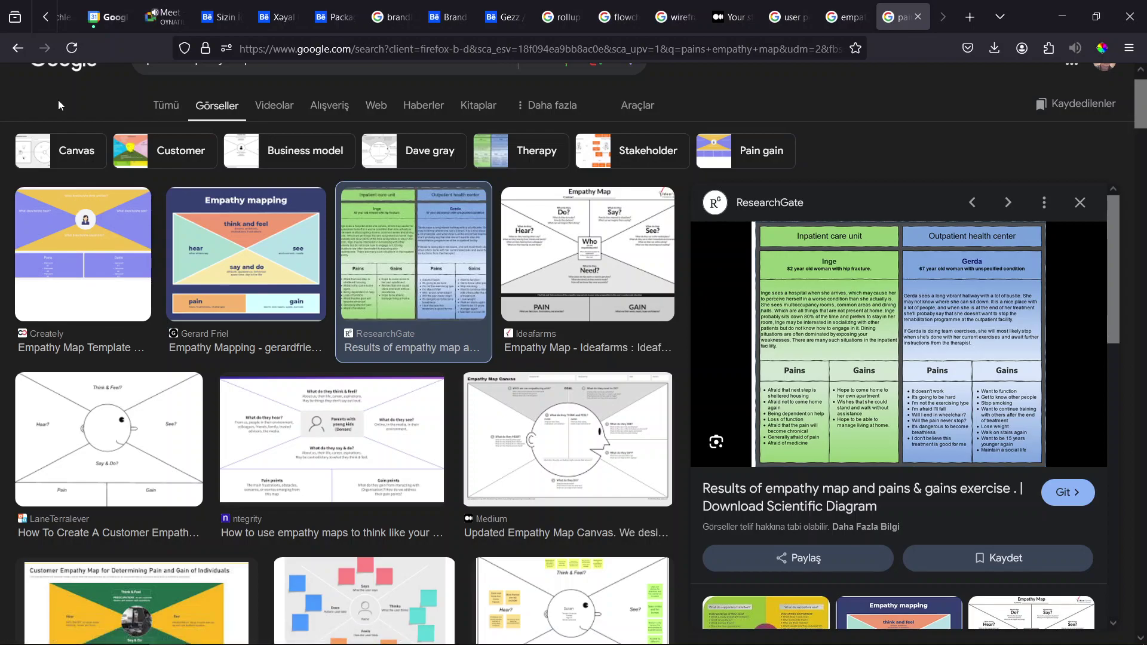
scroll(58, 101, up, 1)
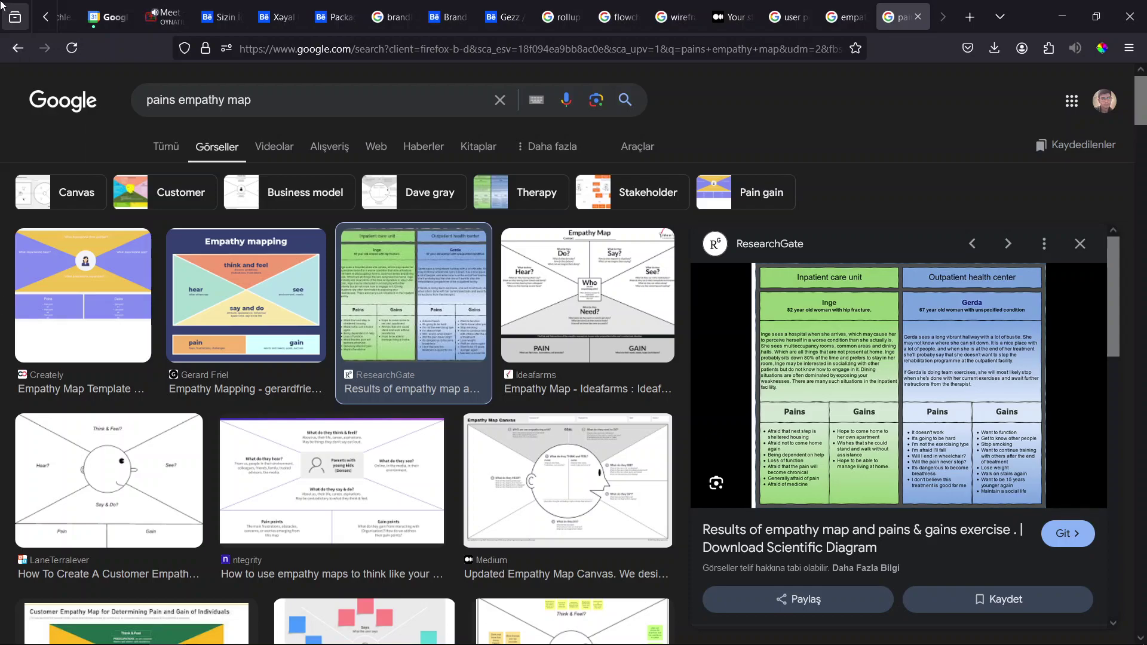
Step: Return to the Google Meet tab, raise the volume, and bring OBS Studio forward
click(162, 17)
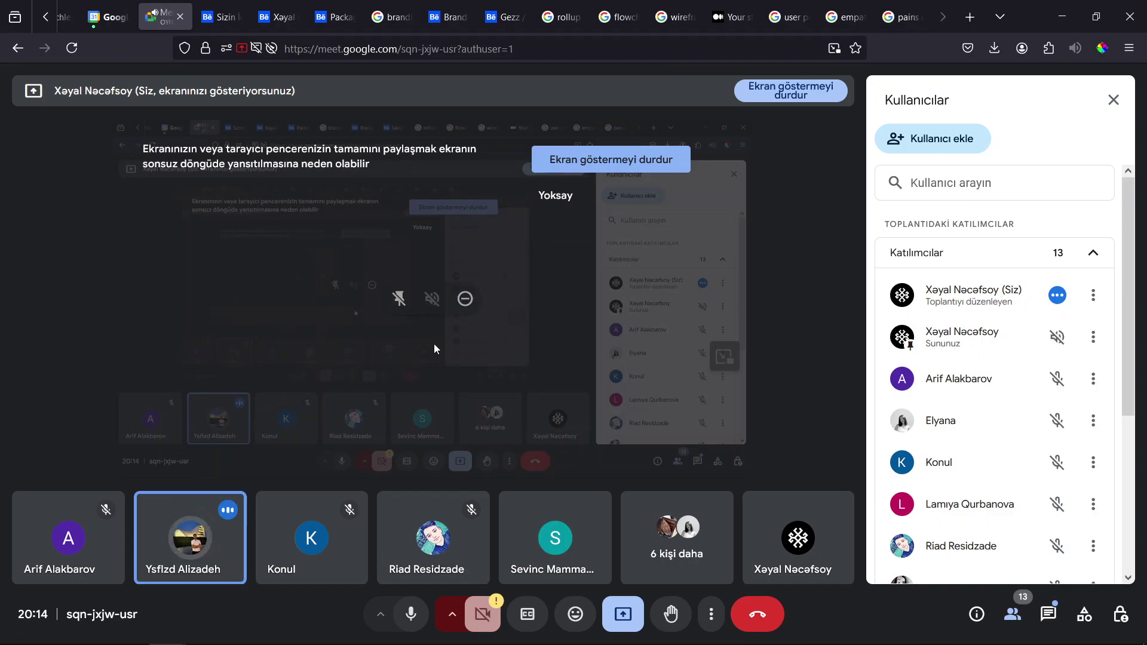
key(XF86AudioRaiseVolume)
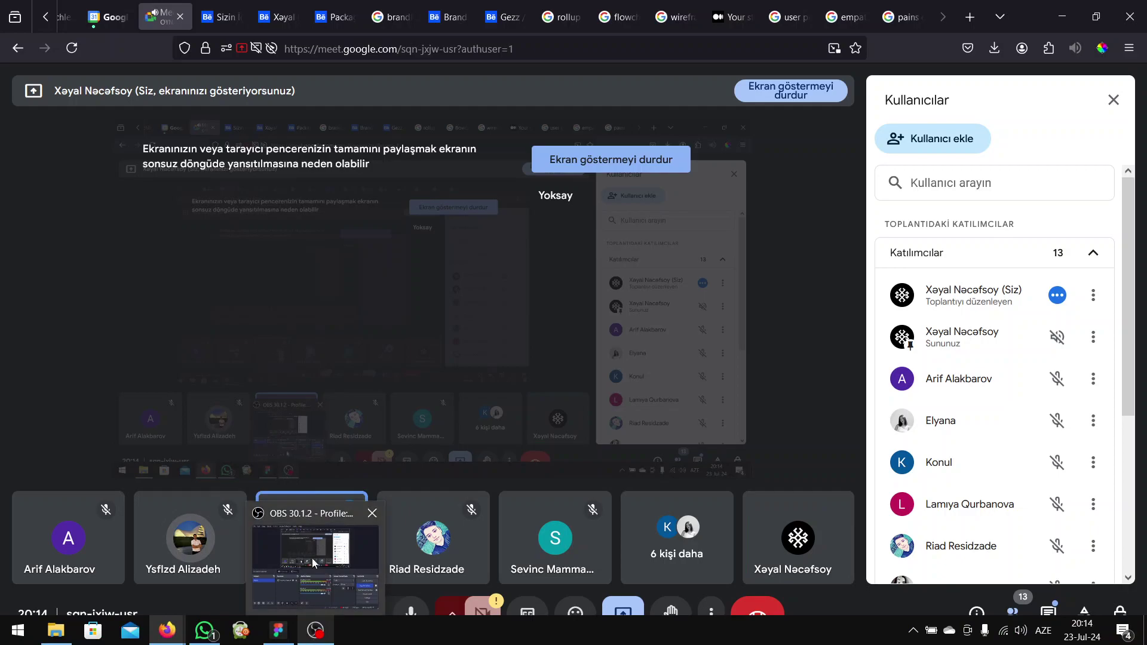
click(315, 632)
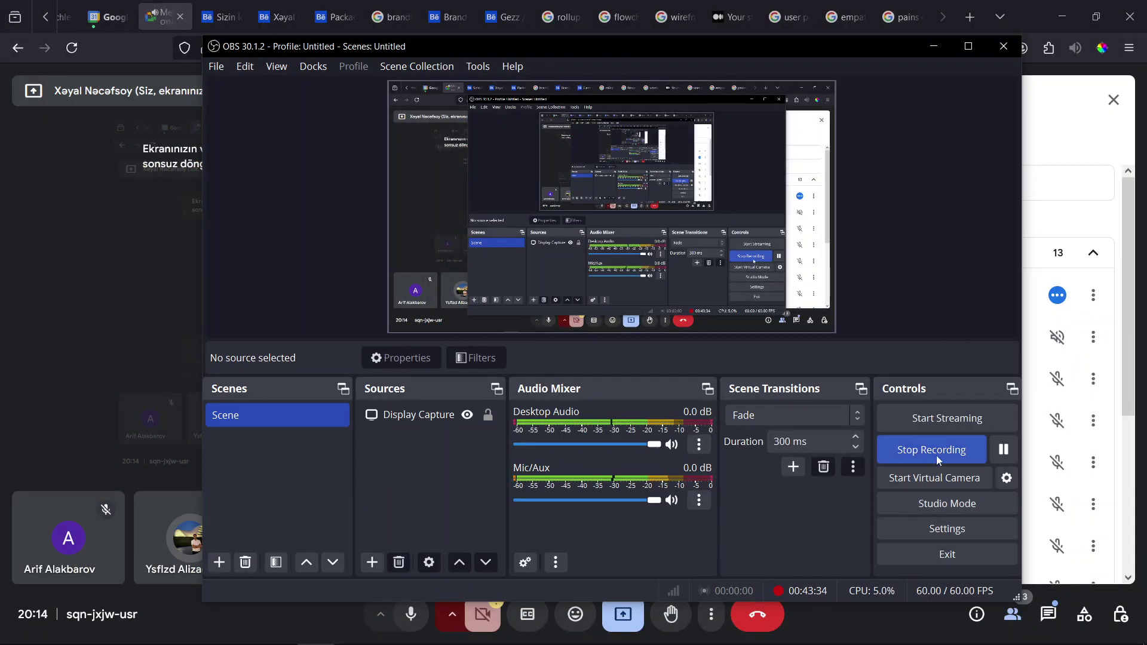